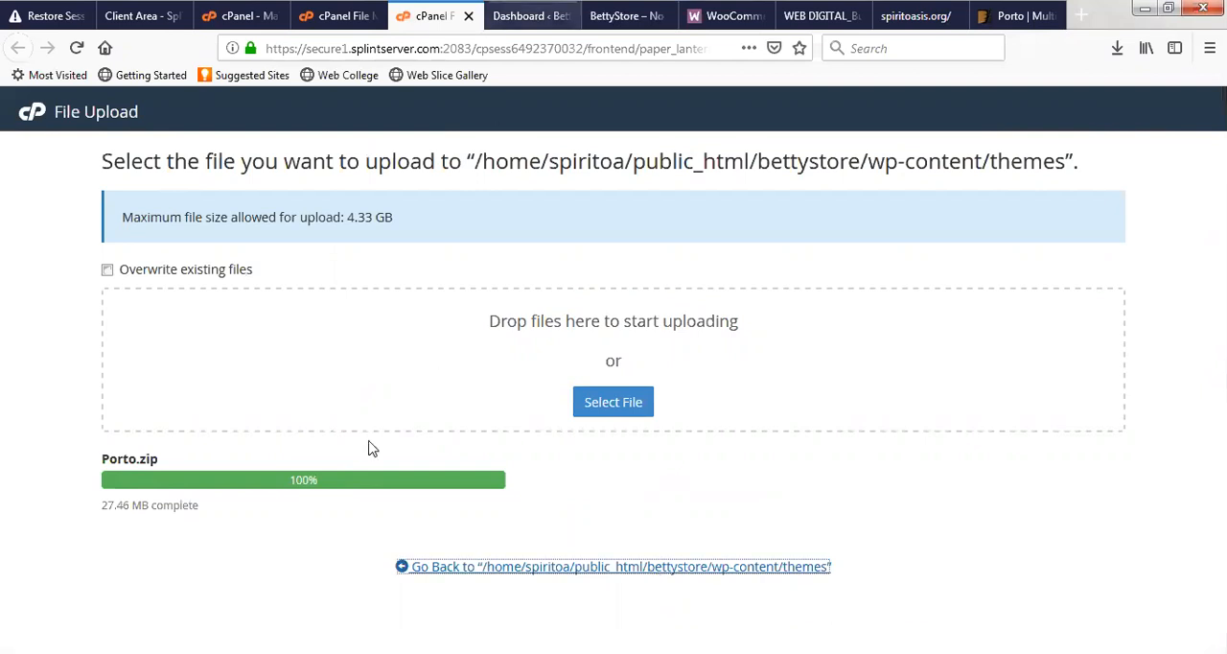
- Close the finished upload page and extract Porto.zip into /public_html/bettystore/wp-content/themes with the cPanel File Manager
key(ctrl+w)
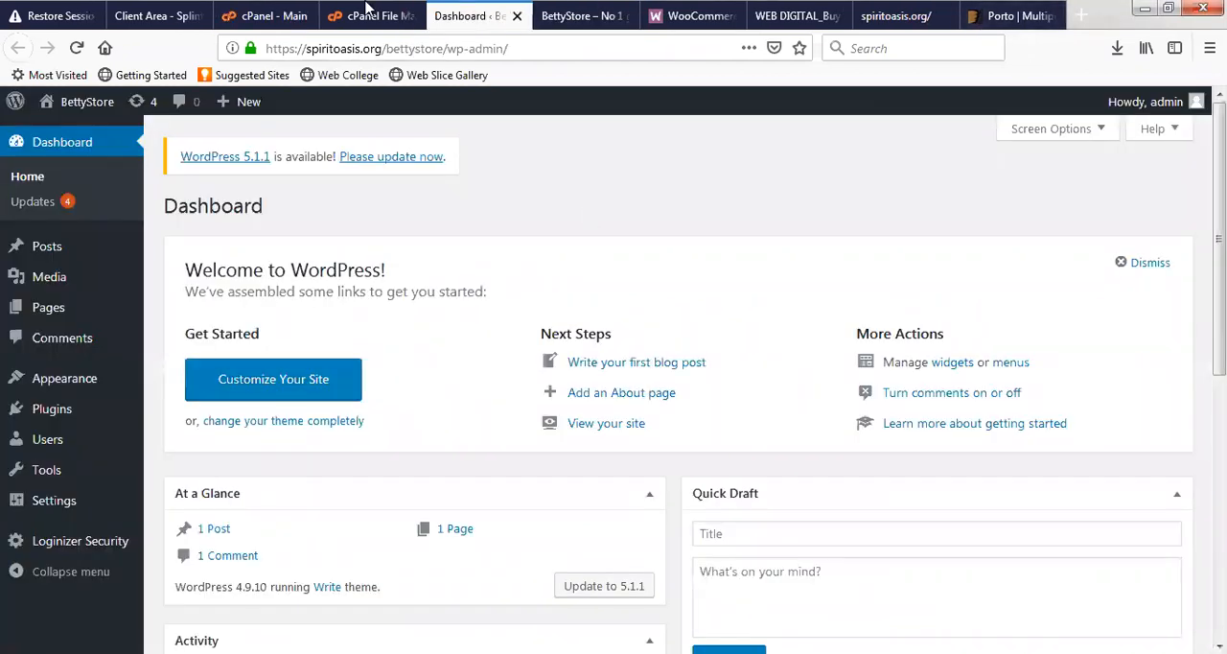
key(ctrl+shift+Tab)
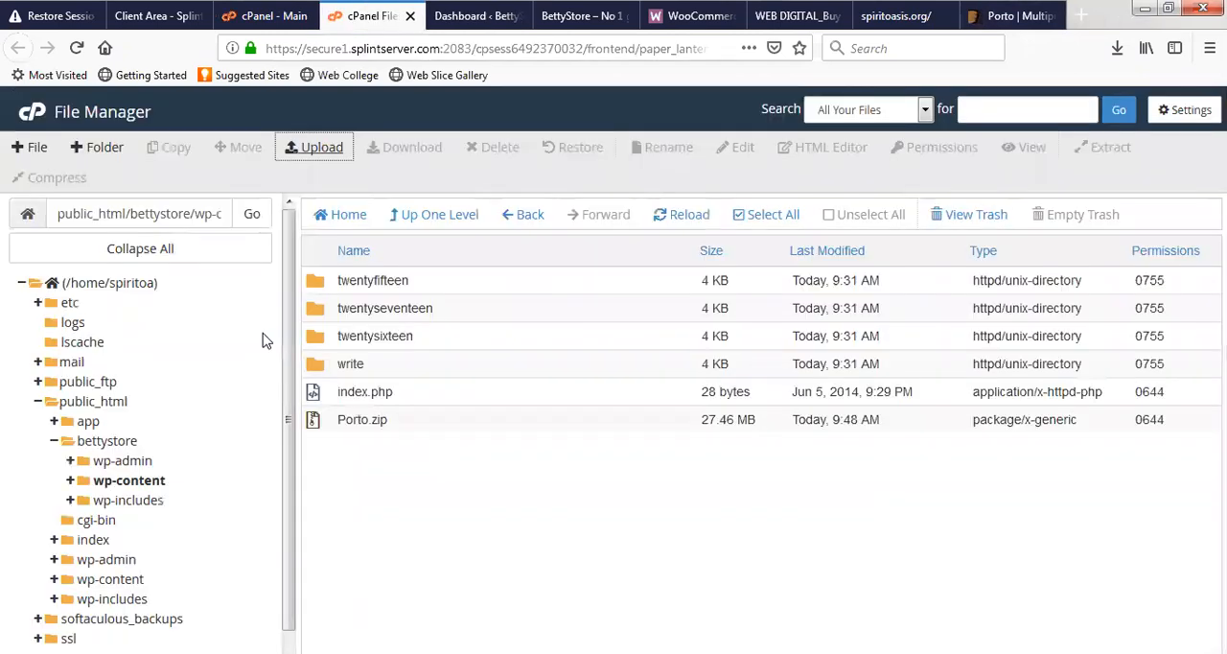
click(388, 427)
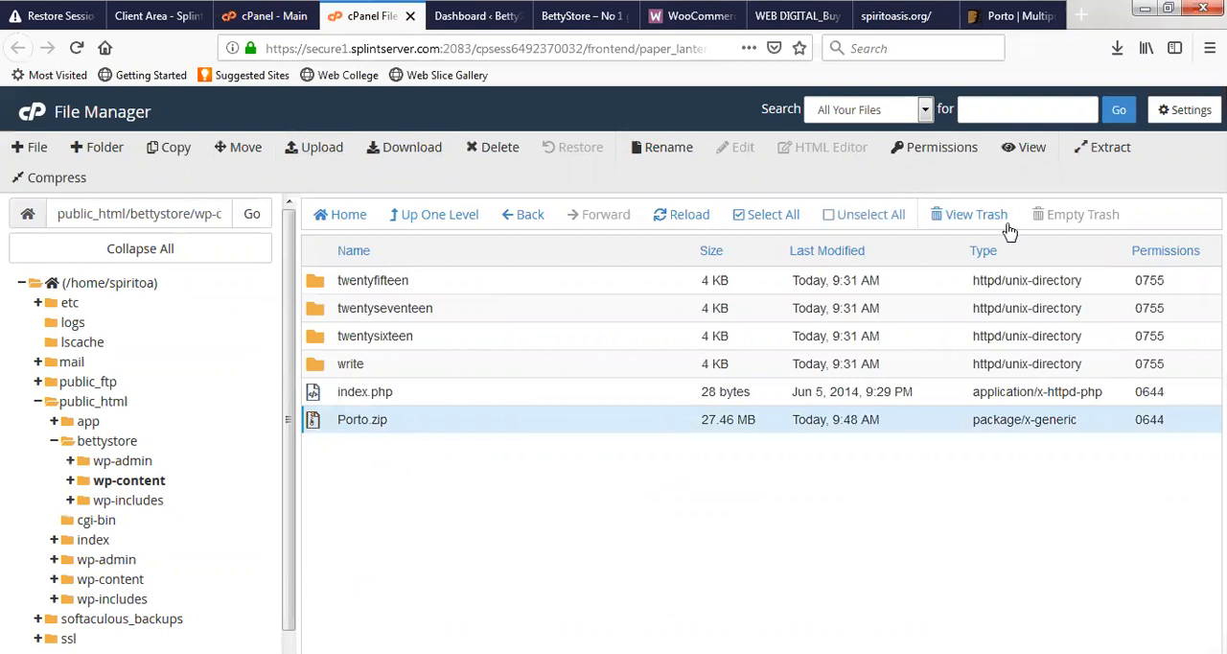
click(1112, 151)
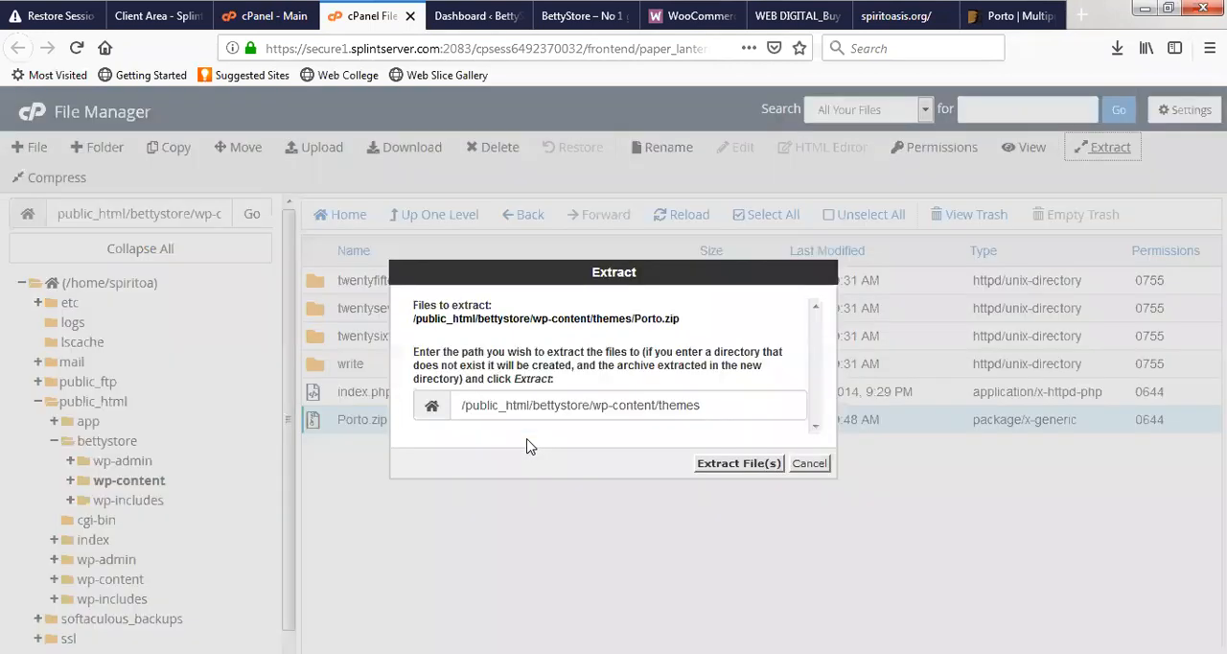
click(717, 465)
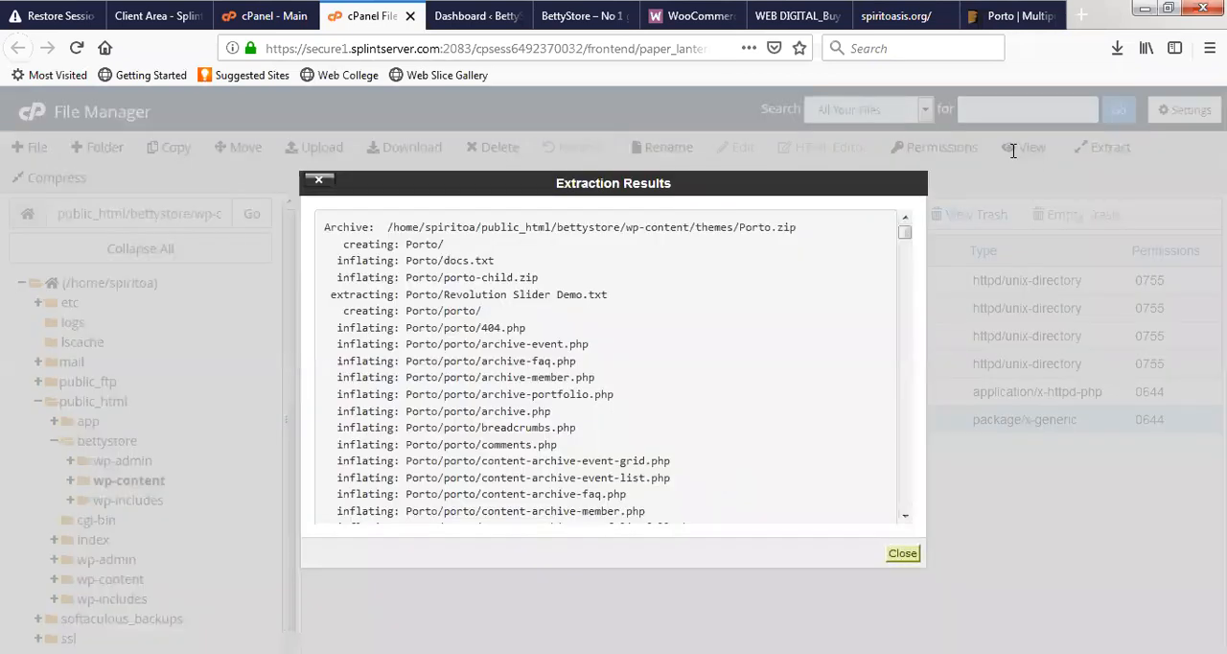
click(899, 552)
- Switch to the Porto theme page on ThemeForest and review its demos, header builder, shop options and other feature highlights
key(ctrl+9)
scroll(492, 381, down, 6)
scroll(489, 384, up, 6)
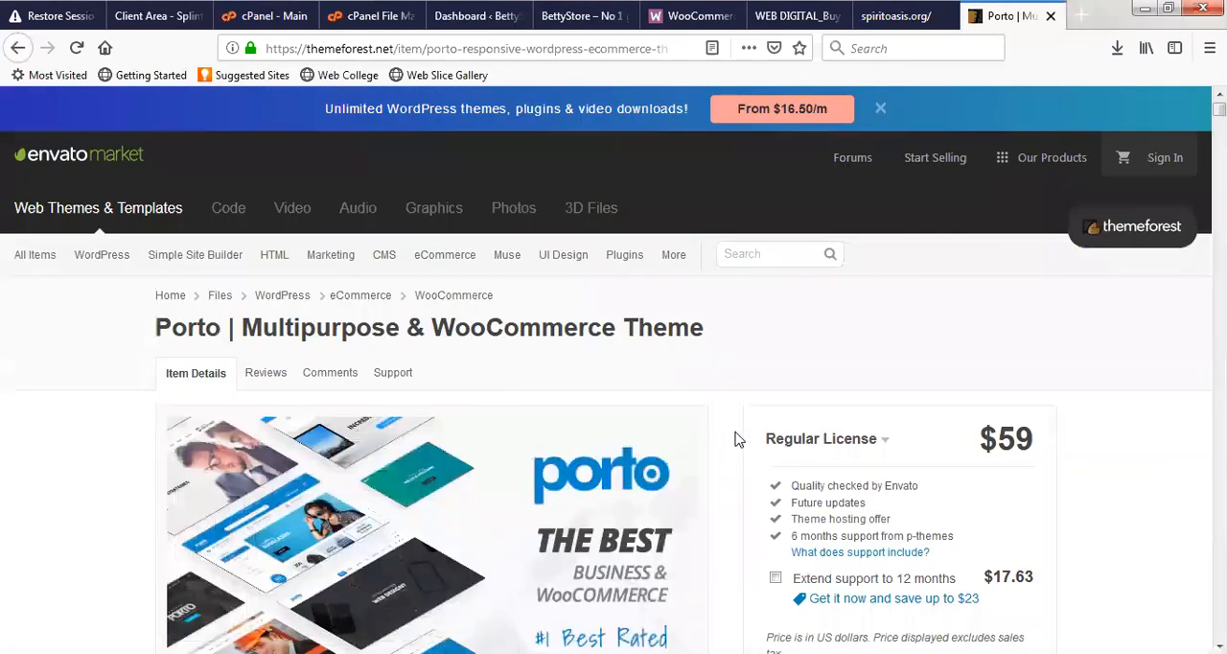
scroll(736, 438, down, 15)
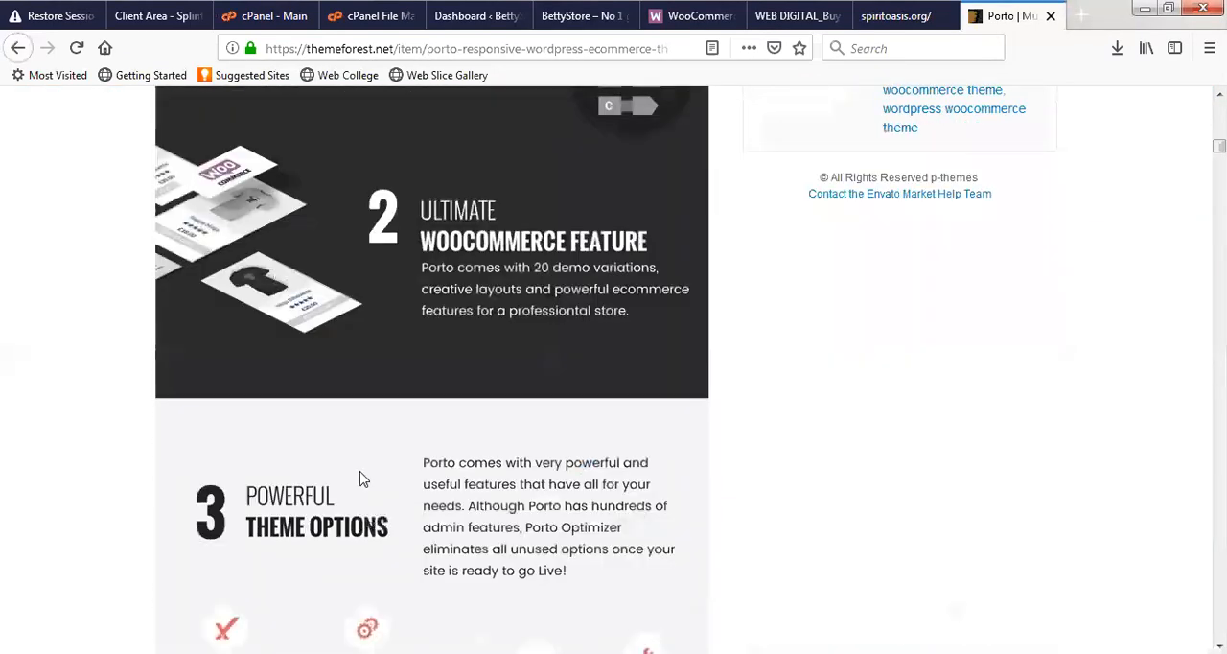
scroll(362, 479, down, 15)
scroll(426, 444, down, 2)
scroll(369, 345, up, 2)
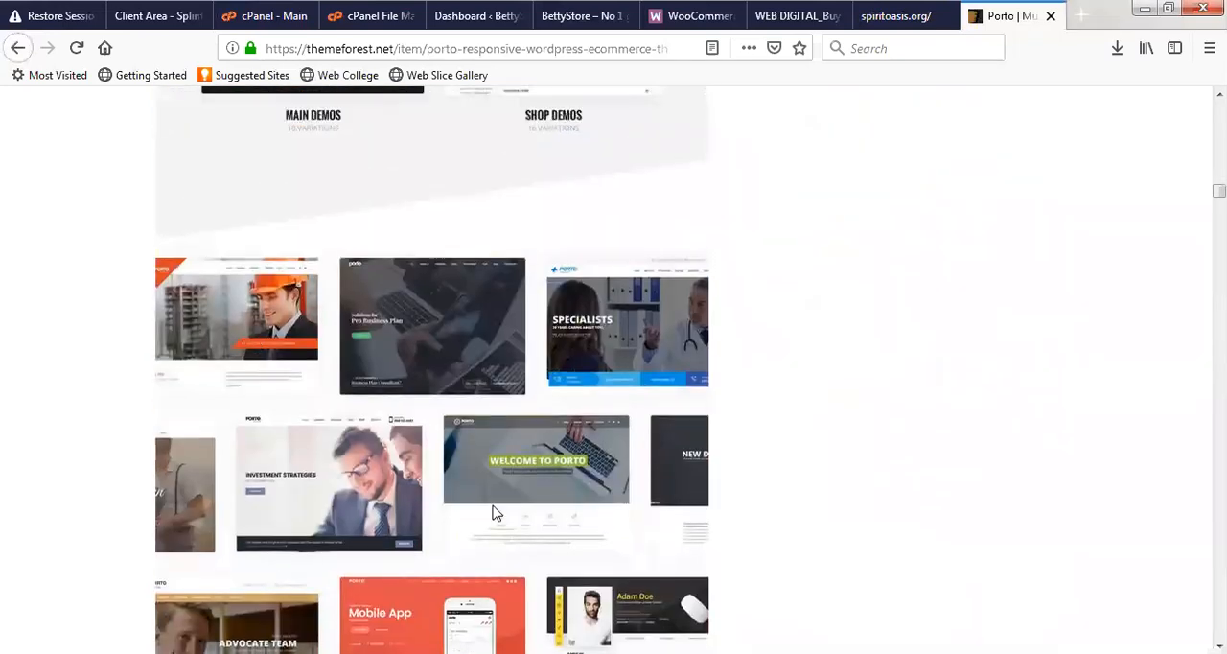
scroll(513, 457, down, 15)
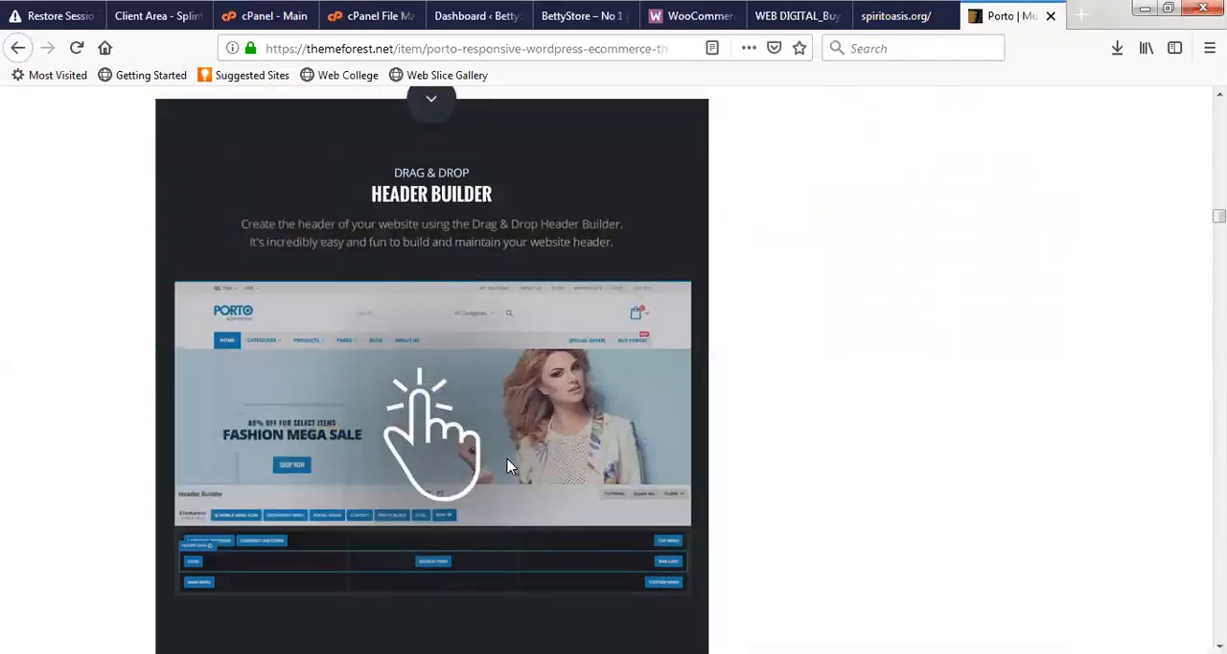
scroll(508, 467, down, 20)
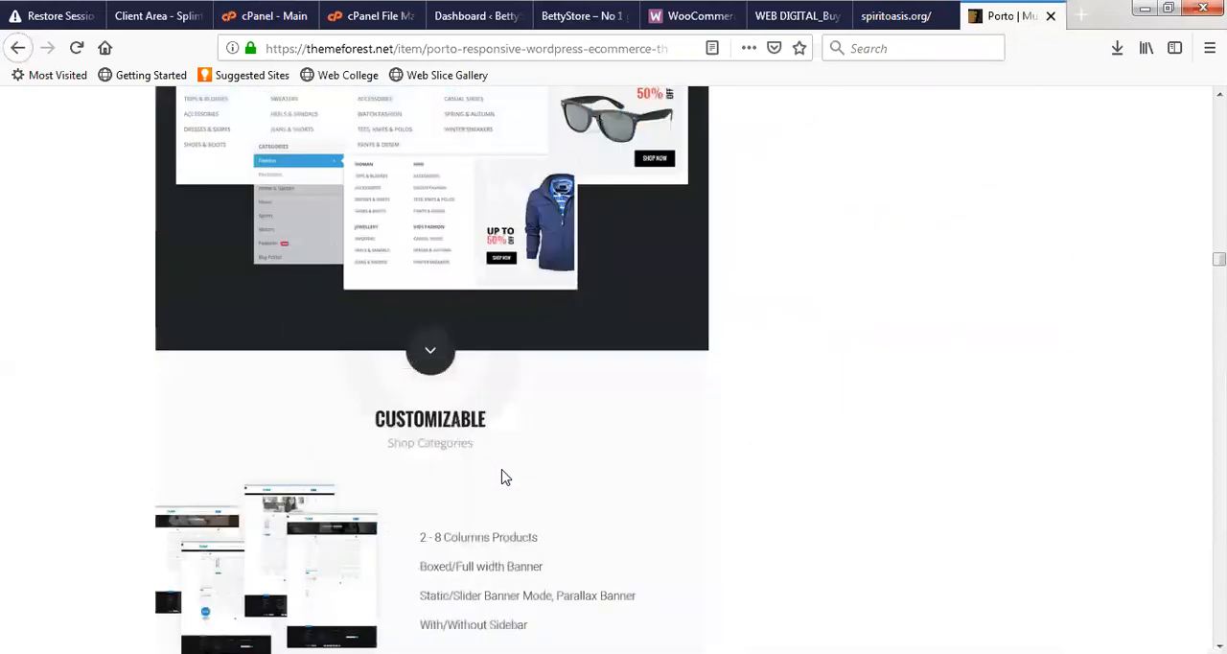
scroll(495, 474, down, 15)
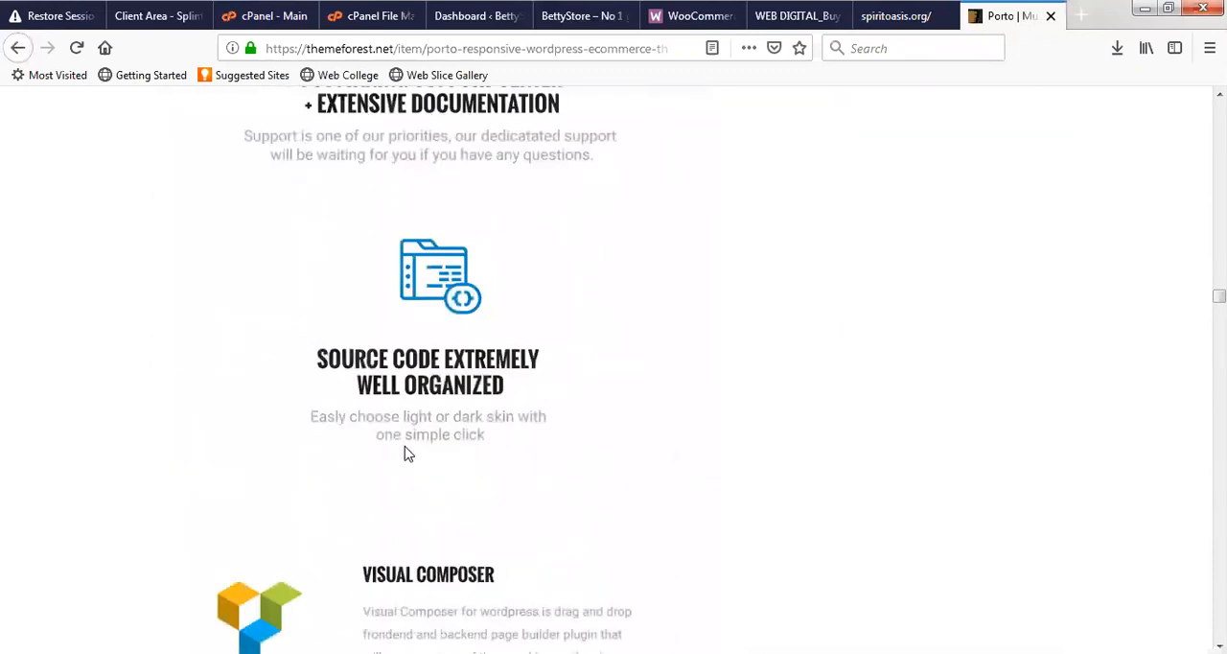
scroll(410, 471, down, 20)
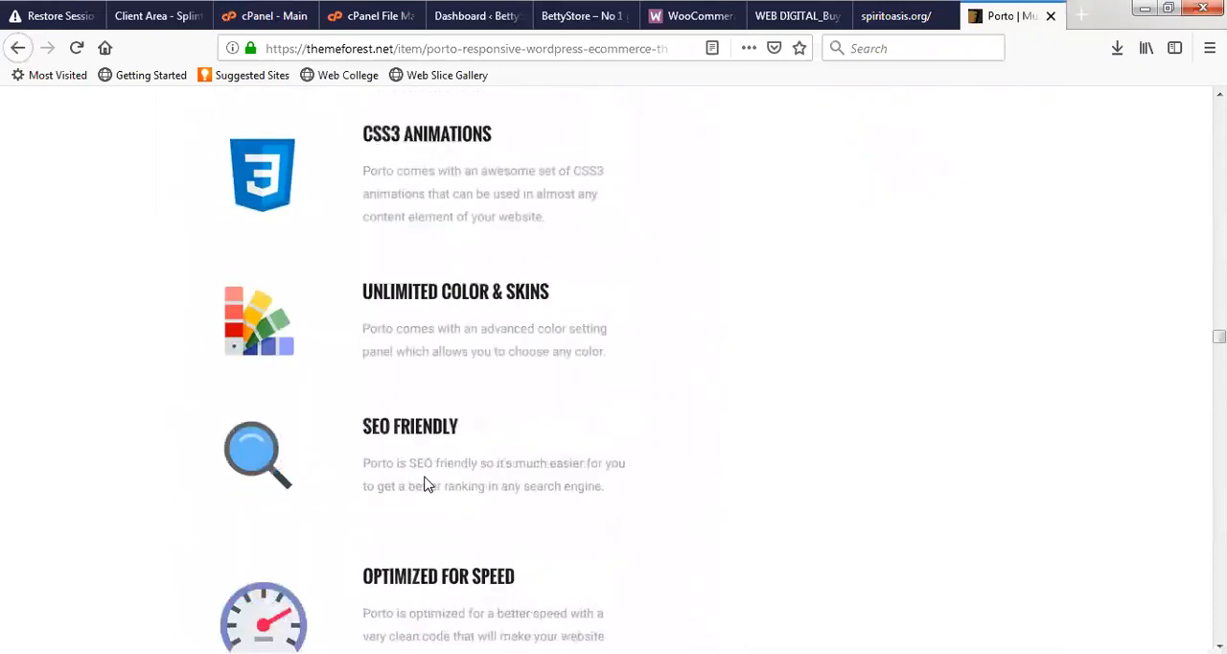
scroll(429, 484, down, 10)
scroll(427, 471, up, 6)
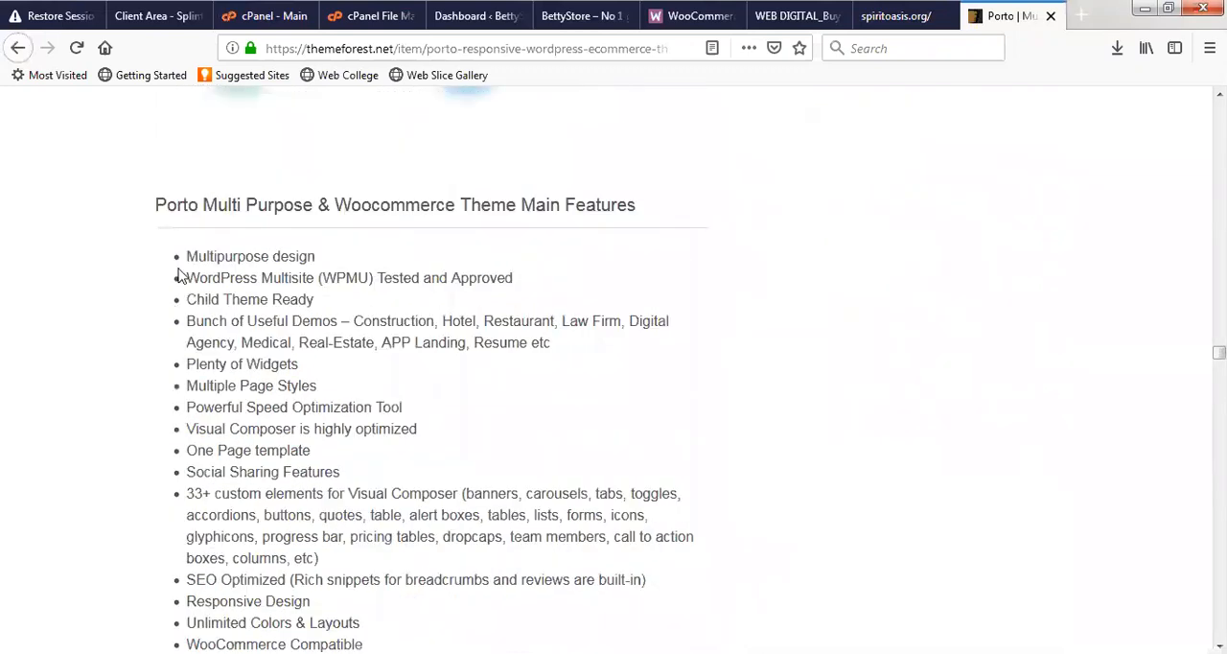
- Examine the Porto theme's main features list, including its bundled and compatible plugins
drag(184, 251, 357, 113)
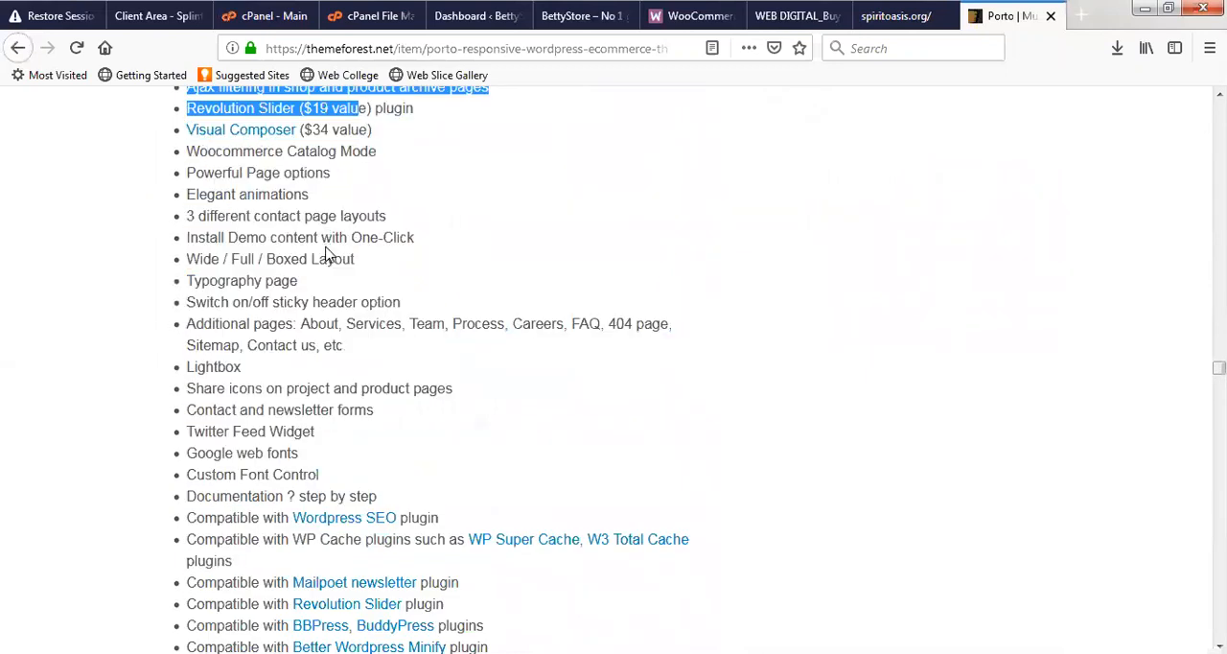
scroll(331, 268, up, 6)
click(367, 299)
scroll(239, 436, up, 6)
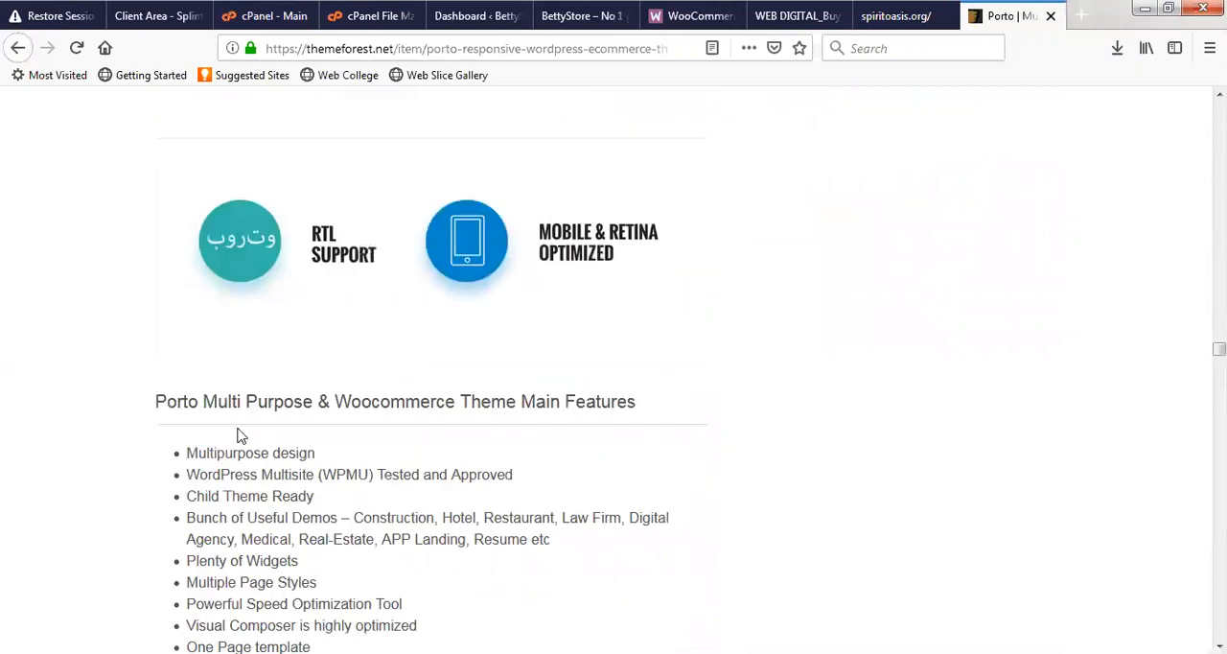
scroll(269, 481, down, 5)
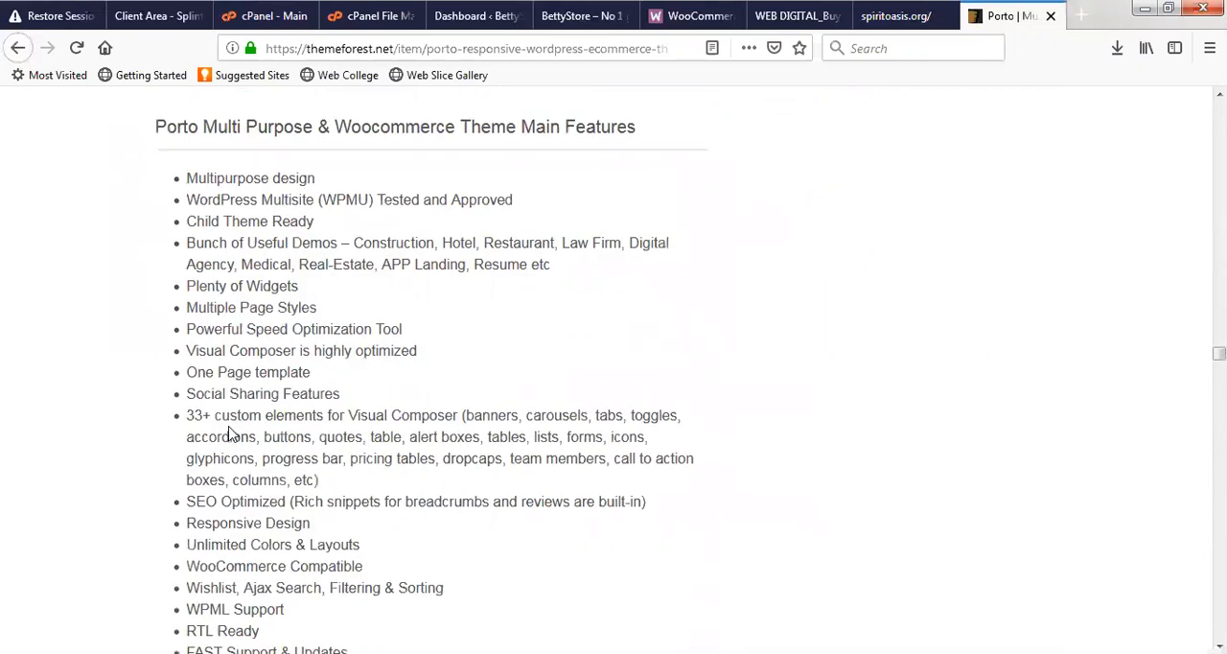
scroll(270, 393, down, 3)
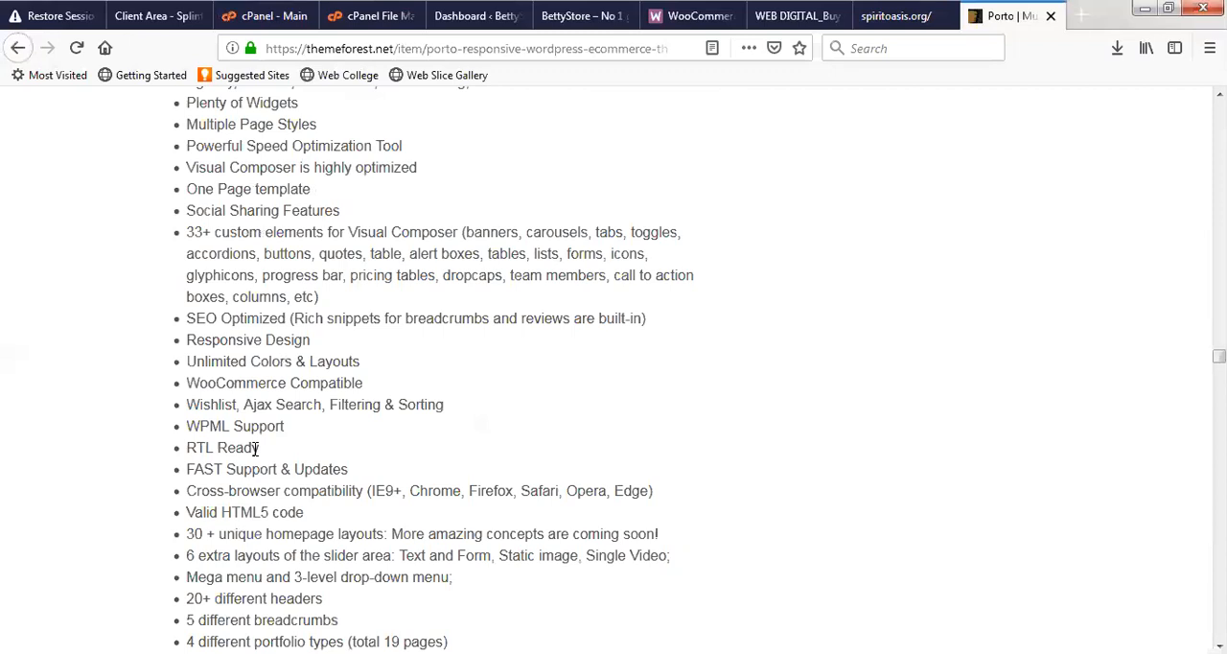
scroll(259, 460, down, 3)
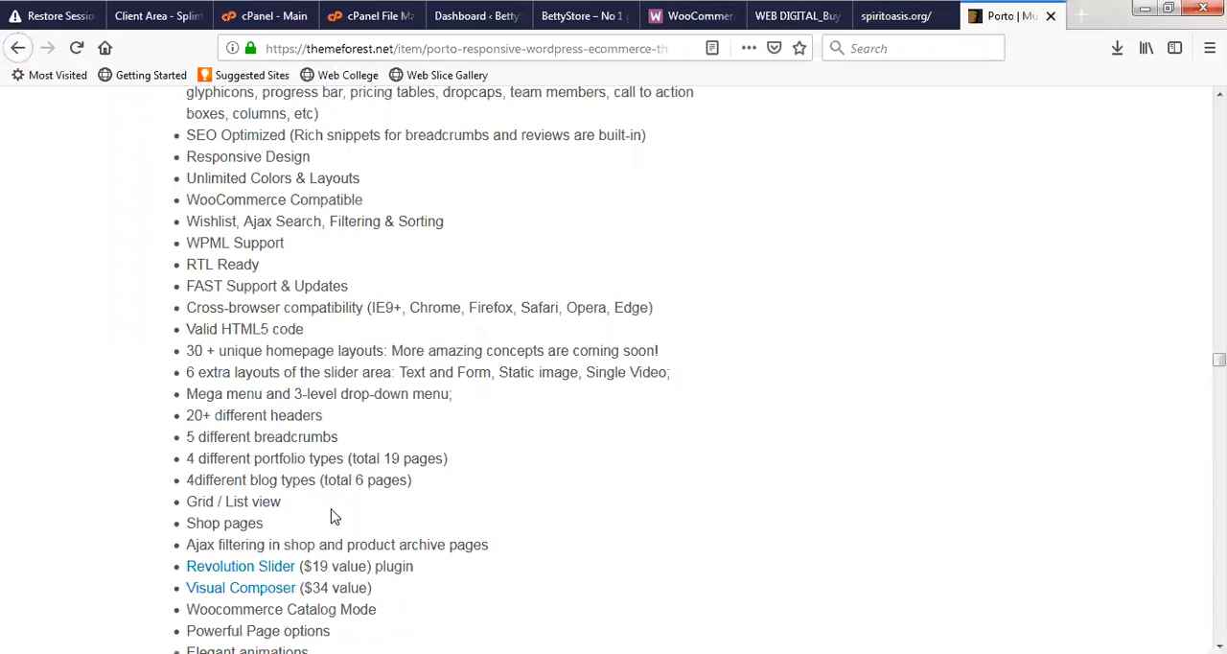
scroll(345, 532, down, 2)
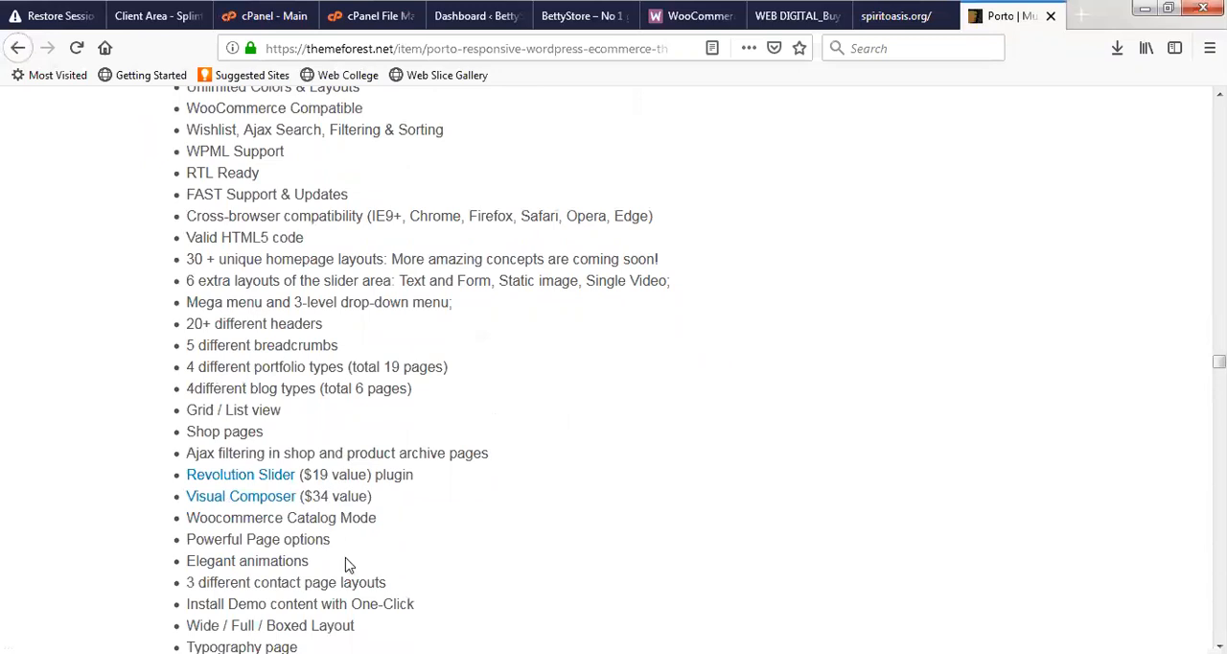
scroll(348, 564, down, 4)
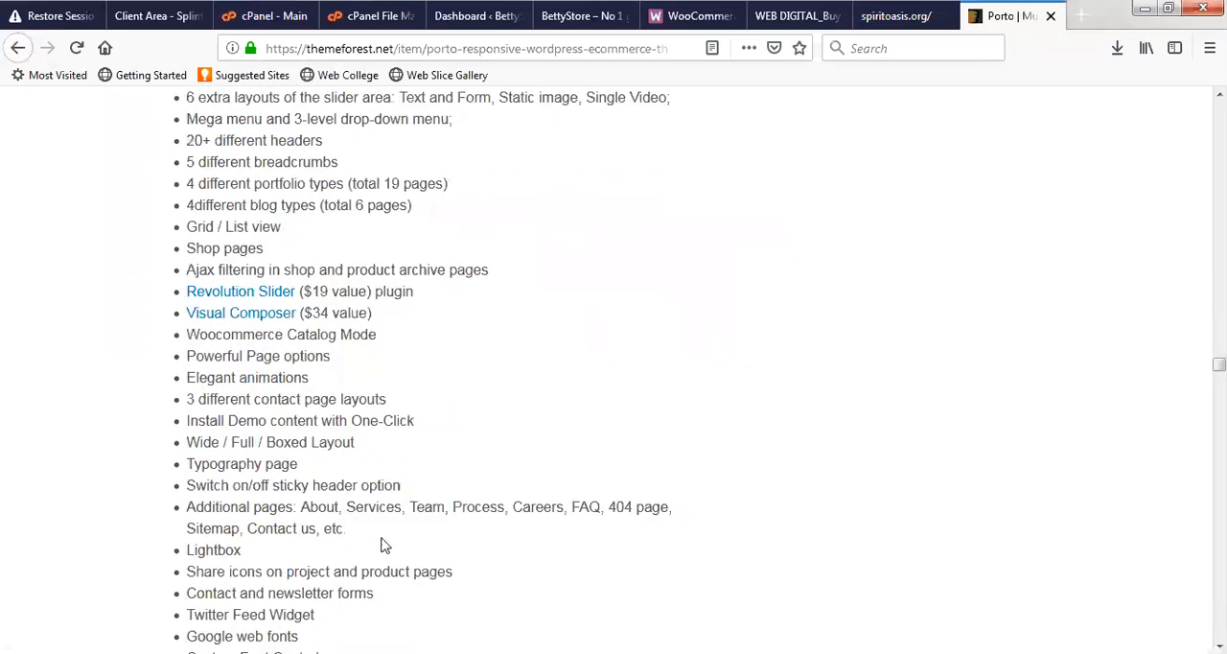
scroll(384, 544, down, 4)
scroll(388, 537, down, 8)
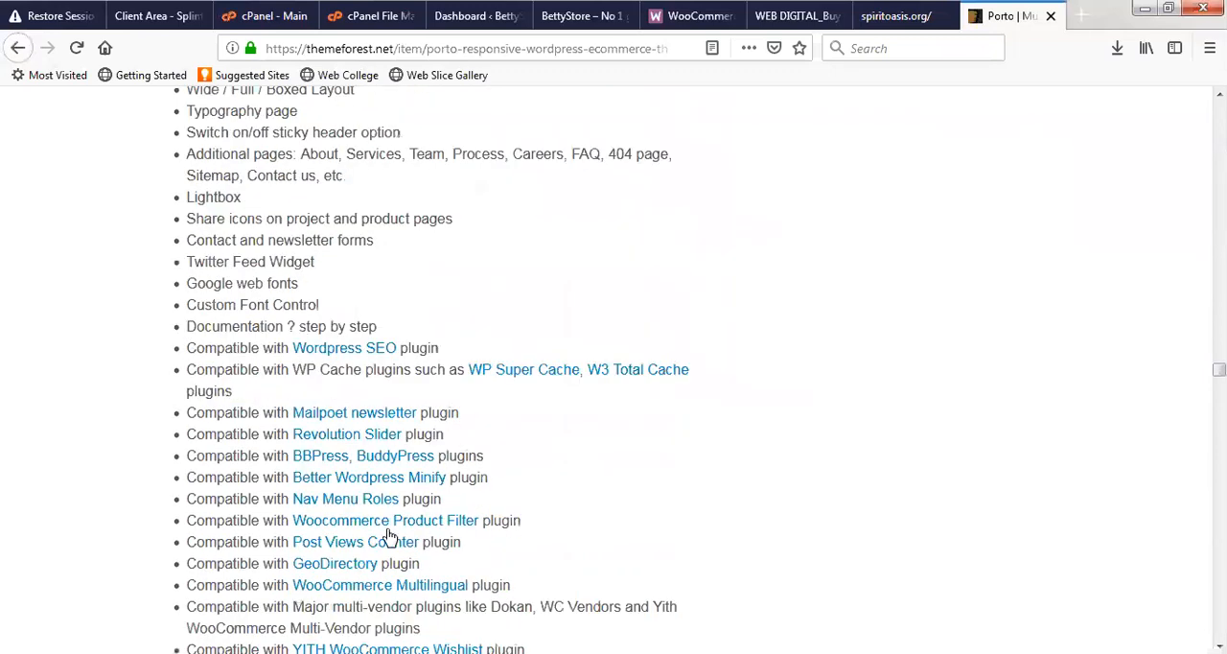
scroll(729, 381, up, 20)
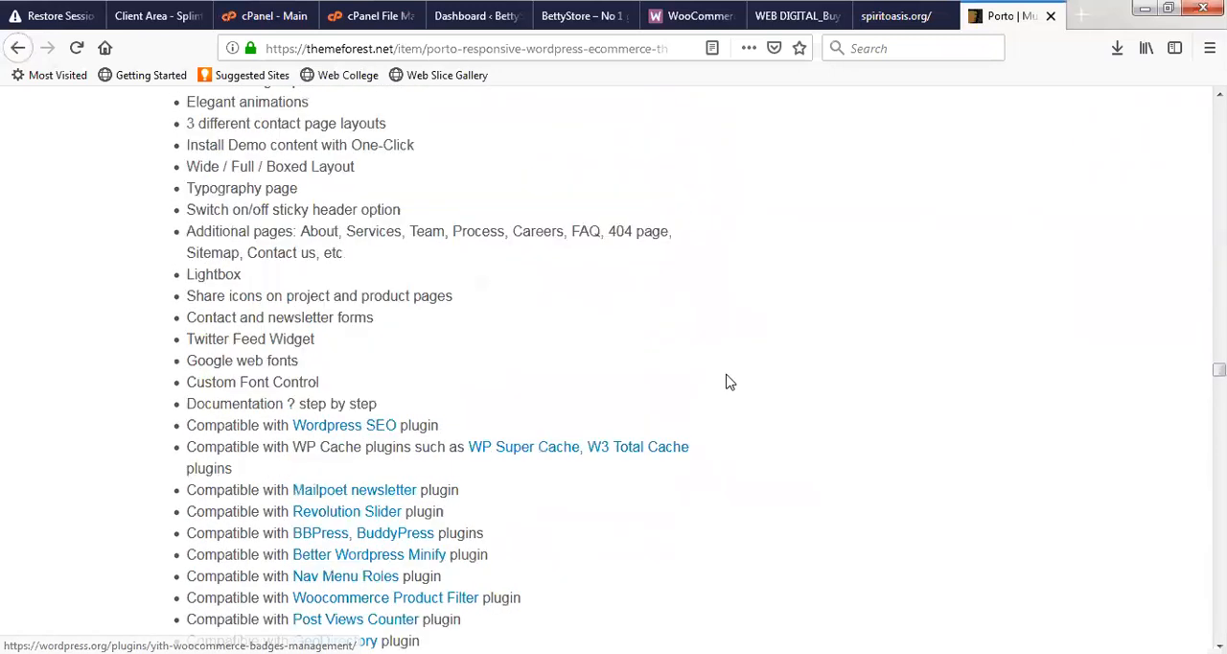
scroll(728, 382, up, 20)
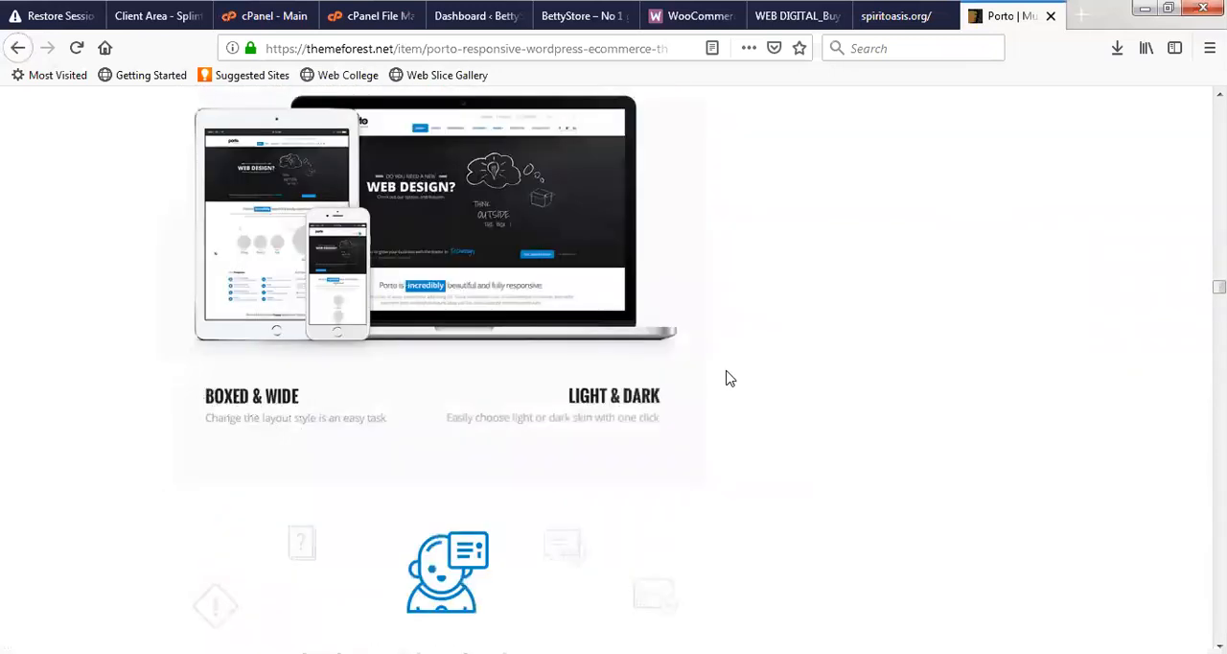
scroll(729, 377, up, 20)
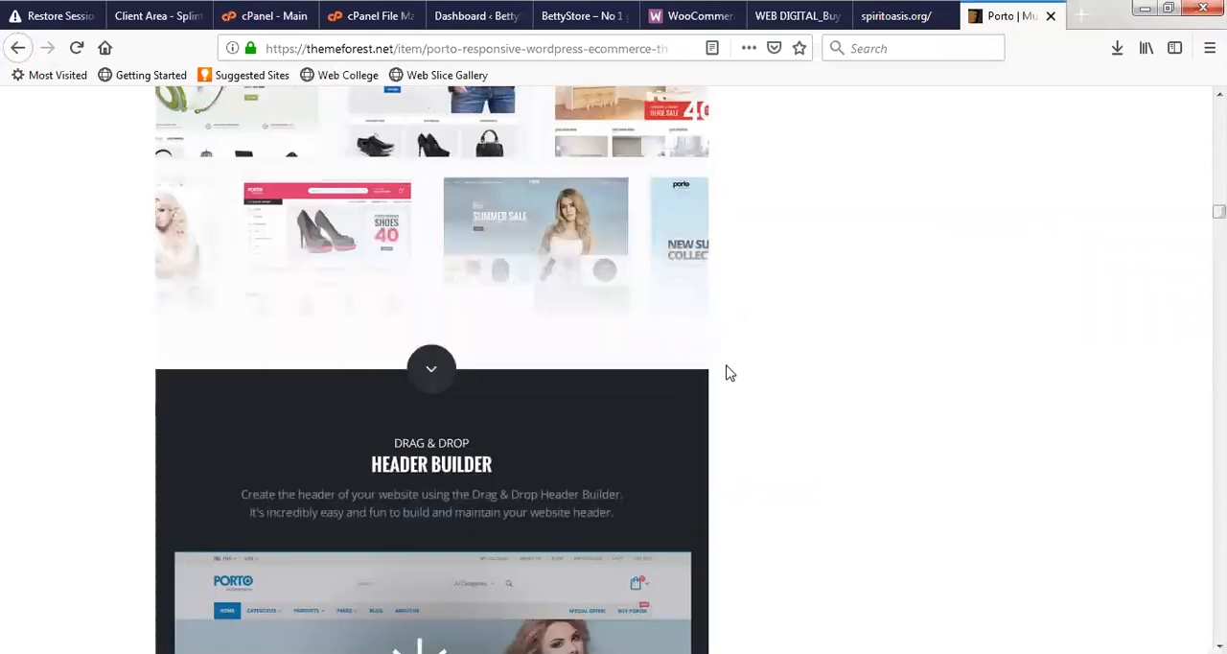
scroll(742, 368, up, 20)
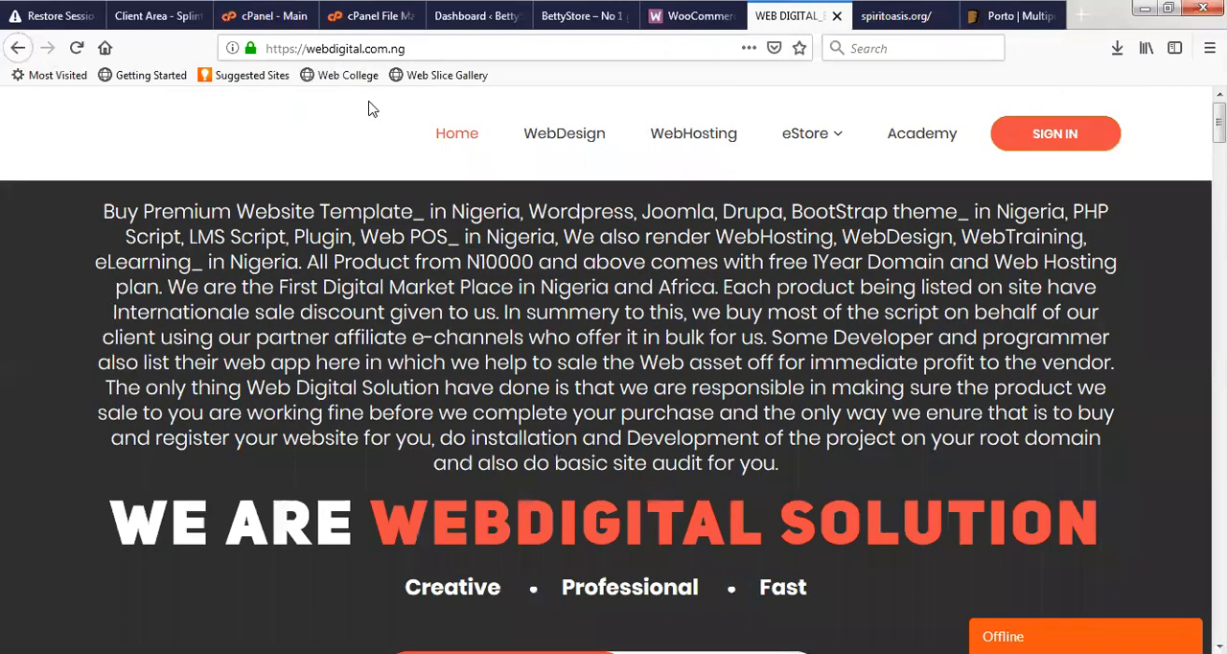
- Find the Porto multi-purpose WooCommerce theme on the WebDigital Solution site and open its live preview
scroll(492, 305, down, 20)
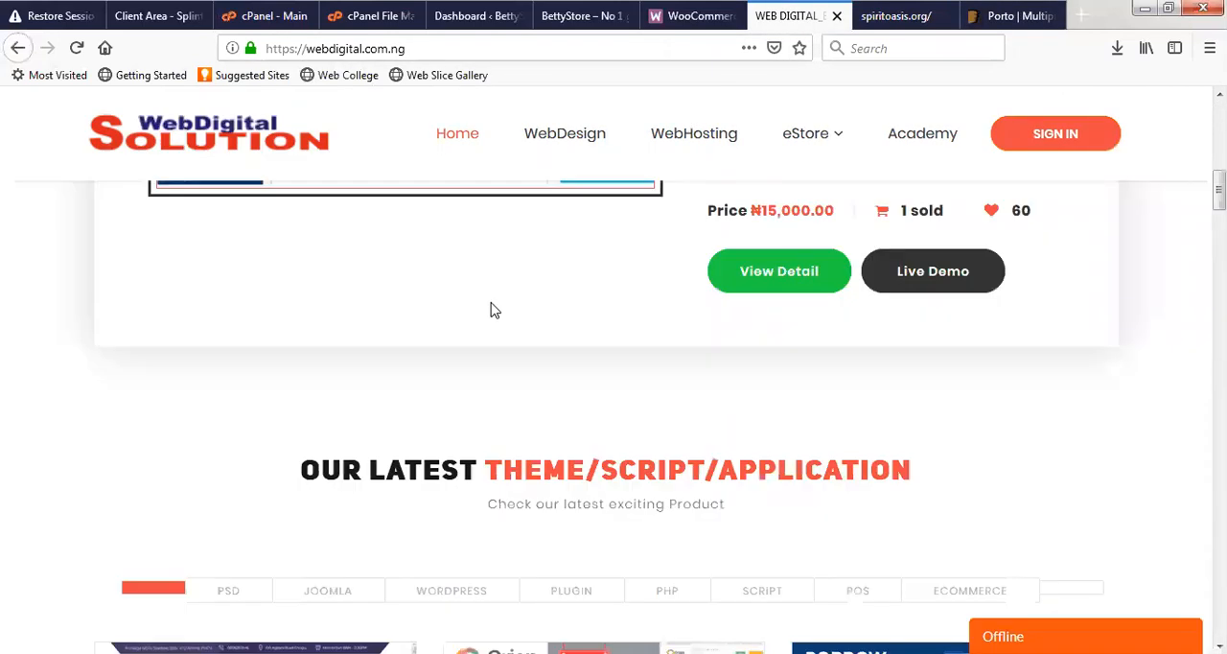
scroll(808, 314, down, 10)
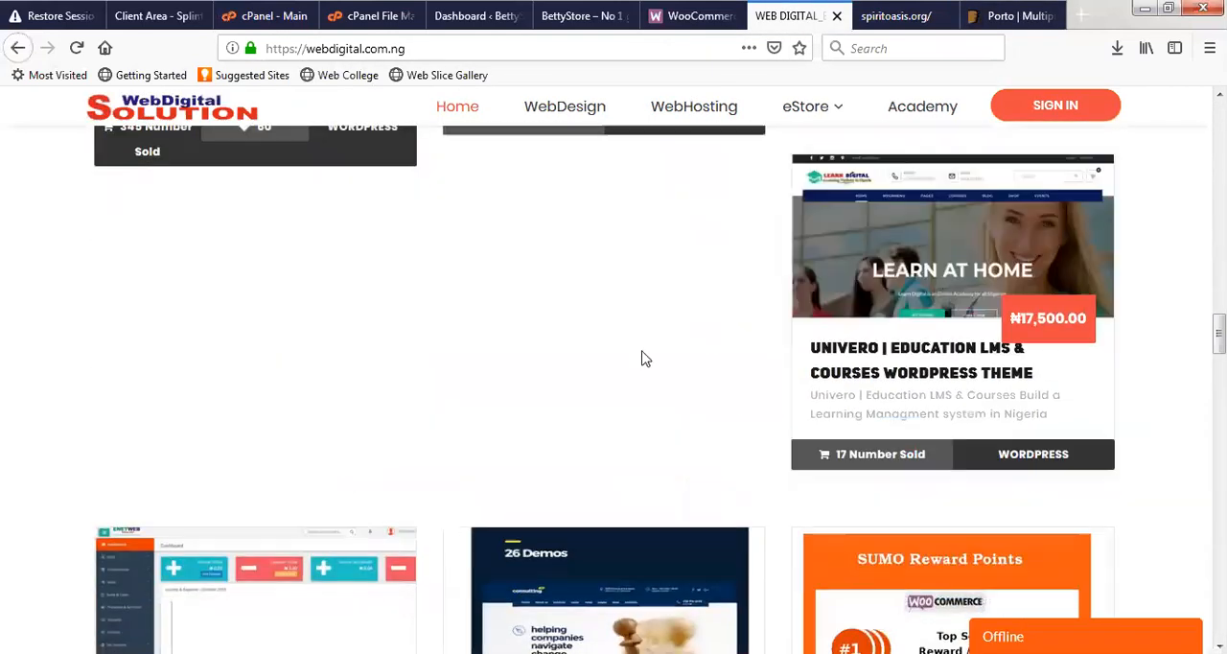
scroll(550, 356, up, 4)
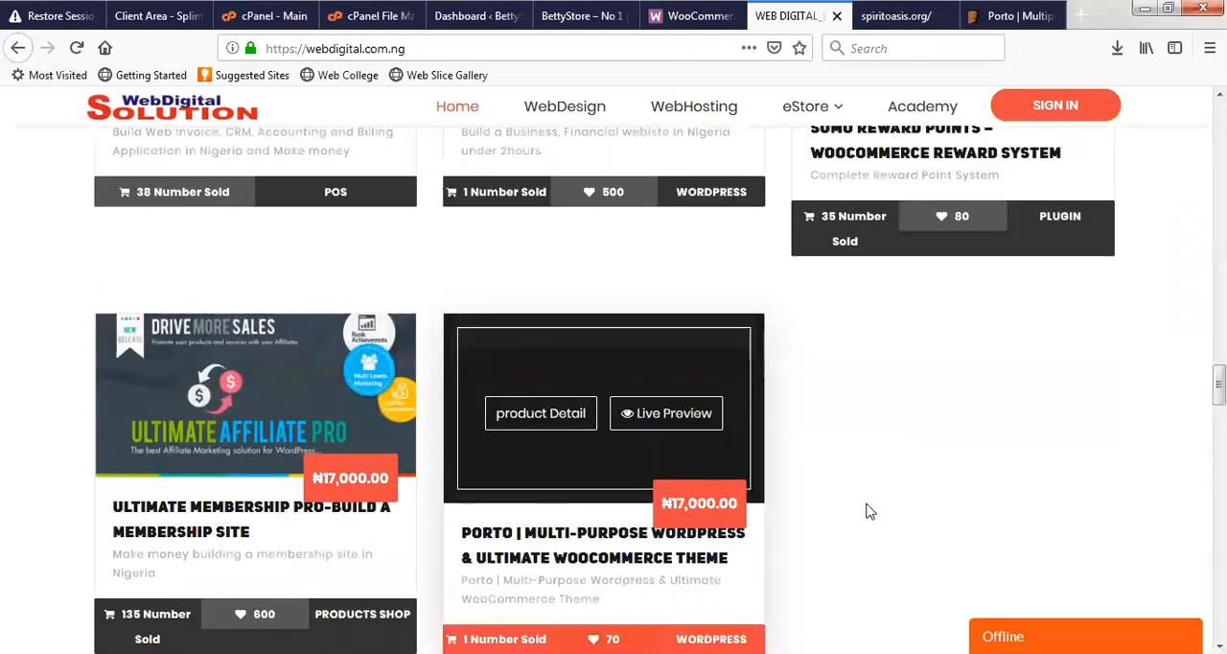
click(666, 413)
- Review the licence and version details on Porto's ThemeForest page, and check the theme's live preview page
click(1006, 15)
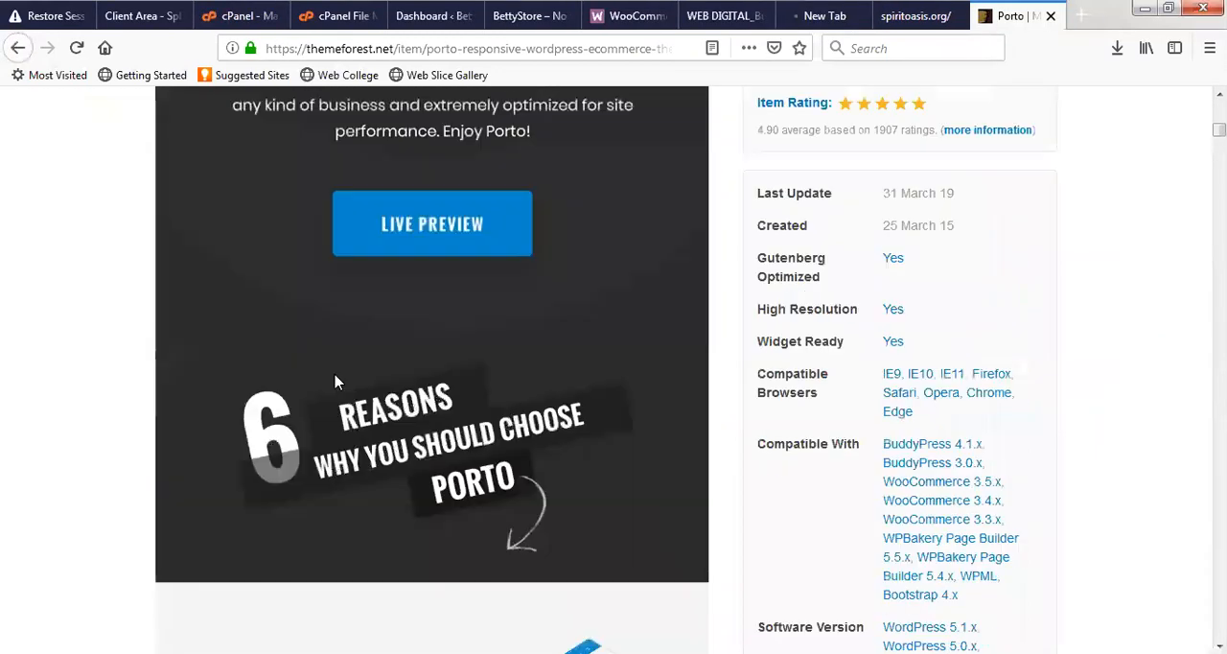
scroll(336, 382, up, 12)
scroll(342, 315, down, 6)
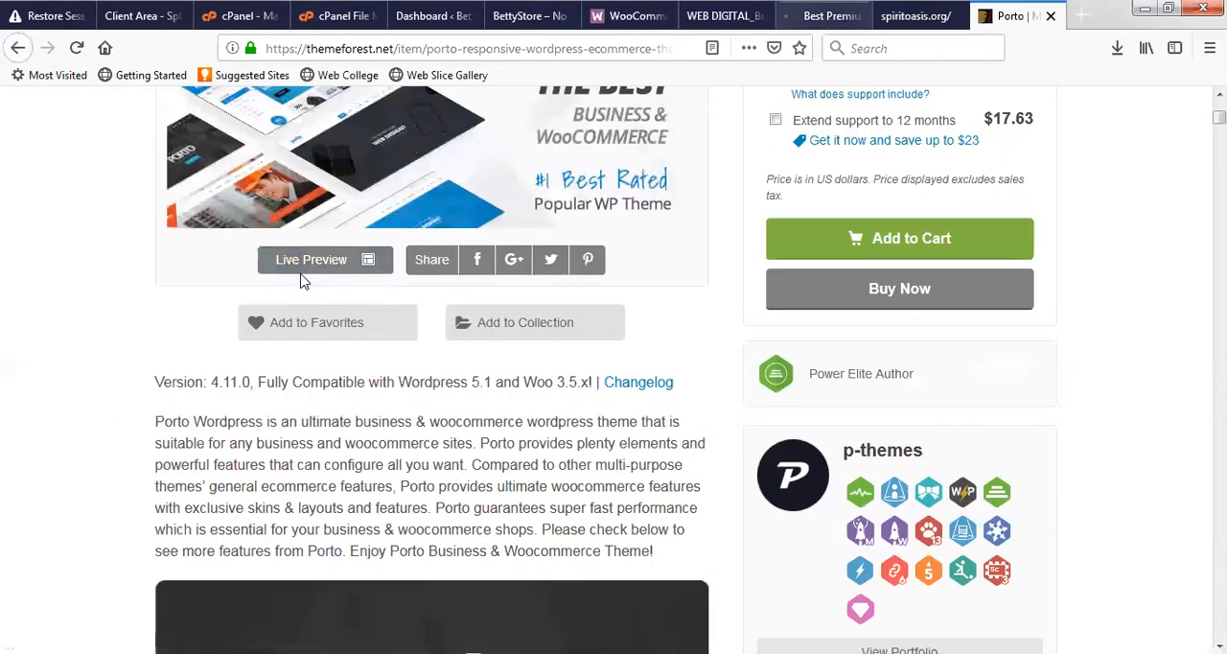
click(822, 16)
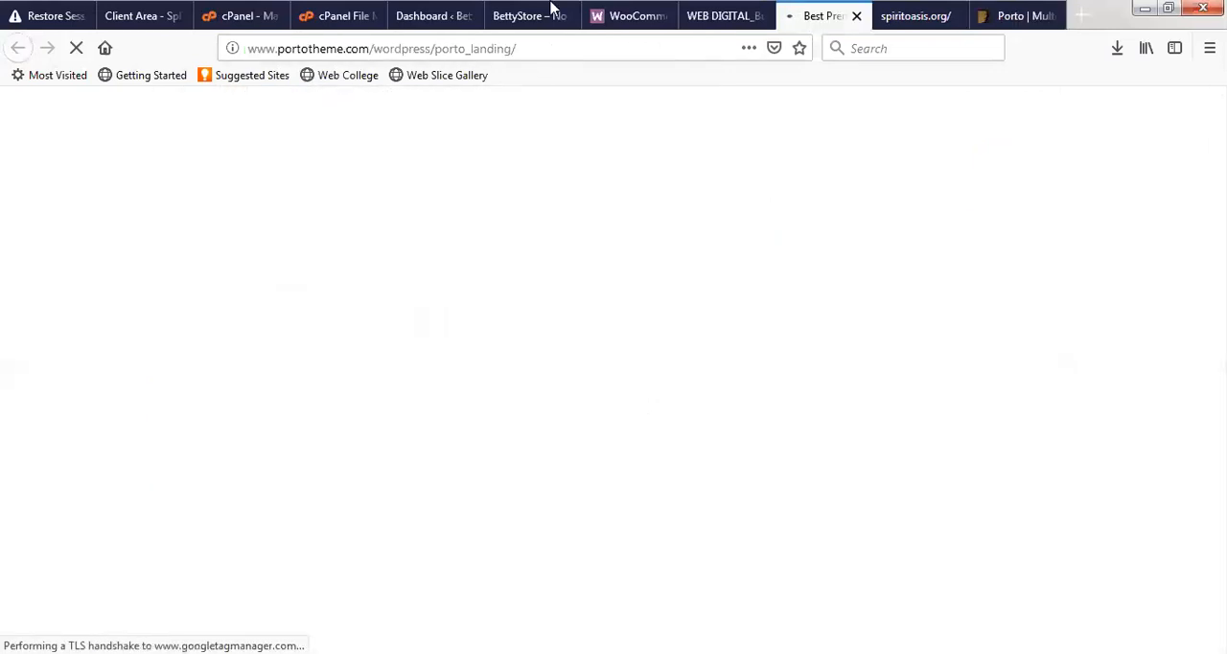
- Check the BettyStore front page, and reopen bettystore's wp-content/themes folder in File Manager to list the extracted theme
click(518, 17)
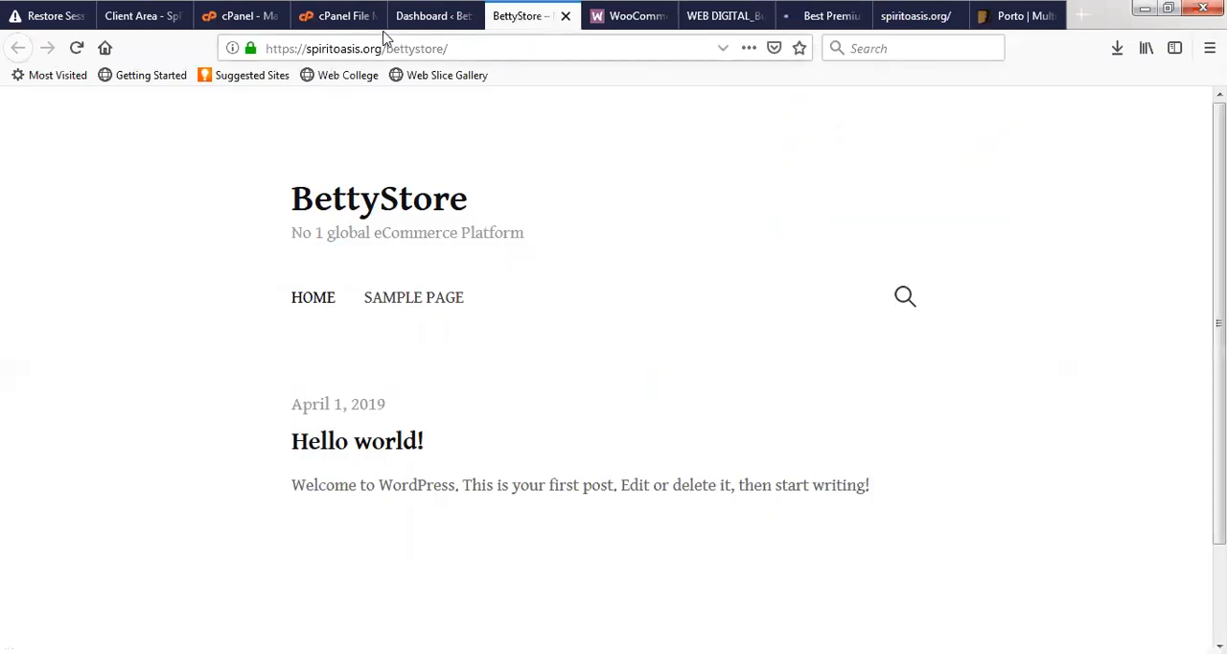
click(340, 16)
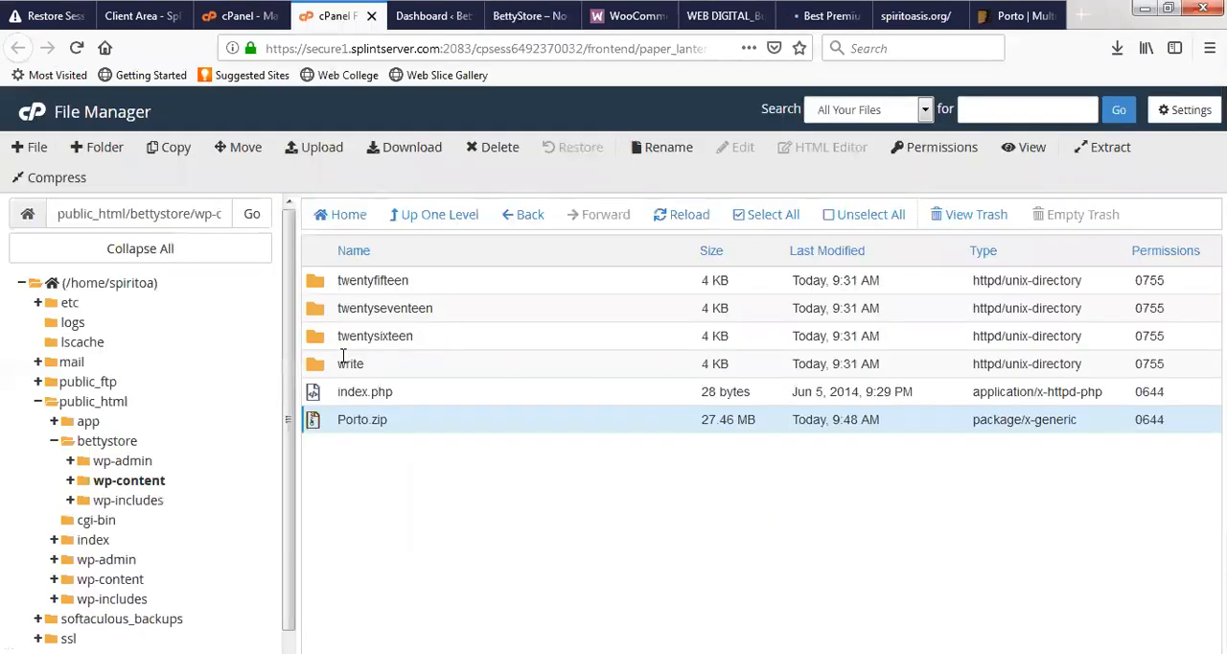
click(113, 485)
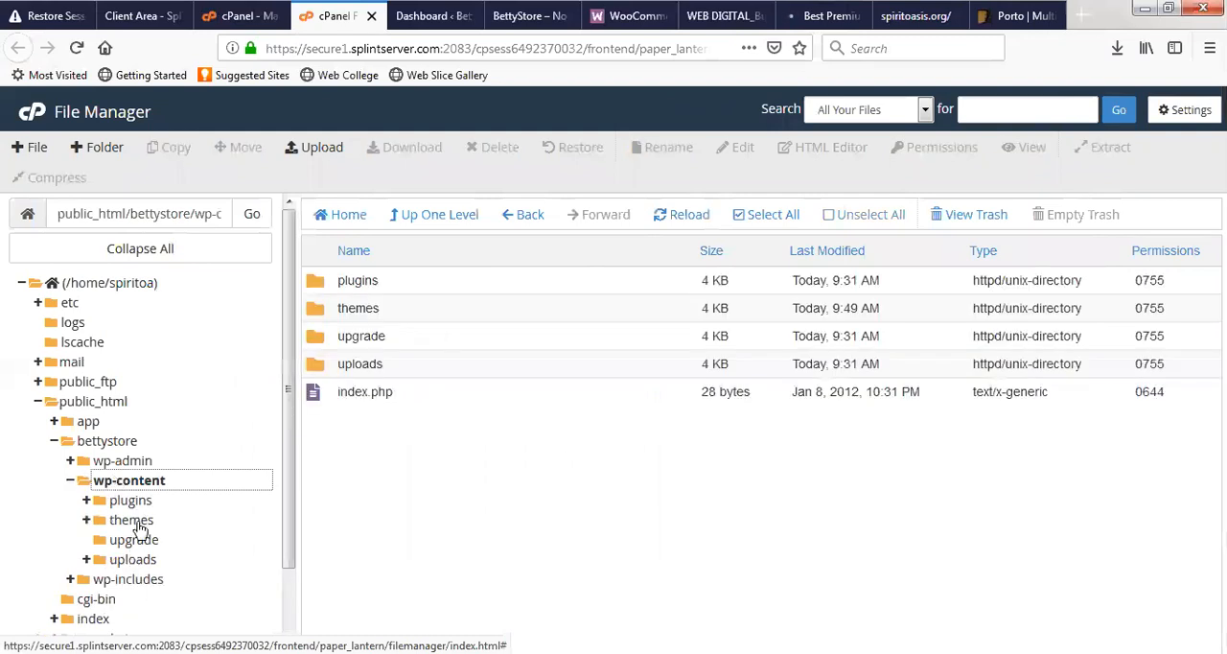
click(134, 519)
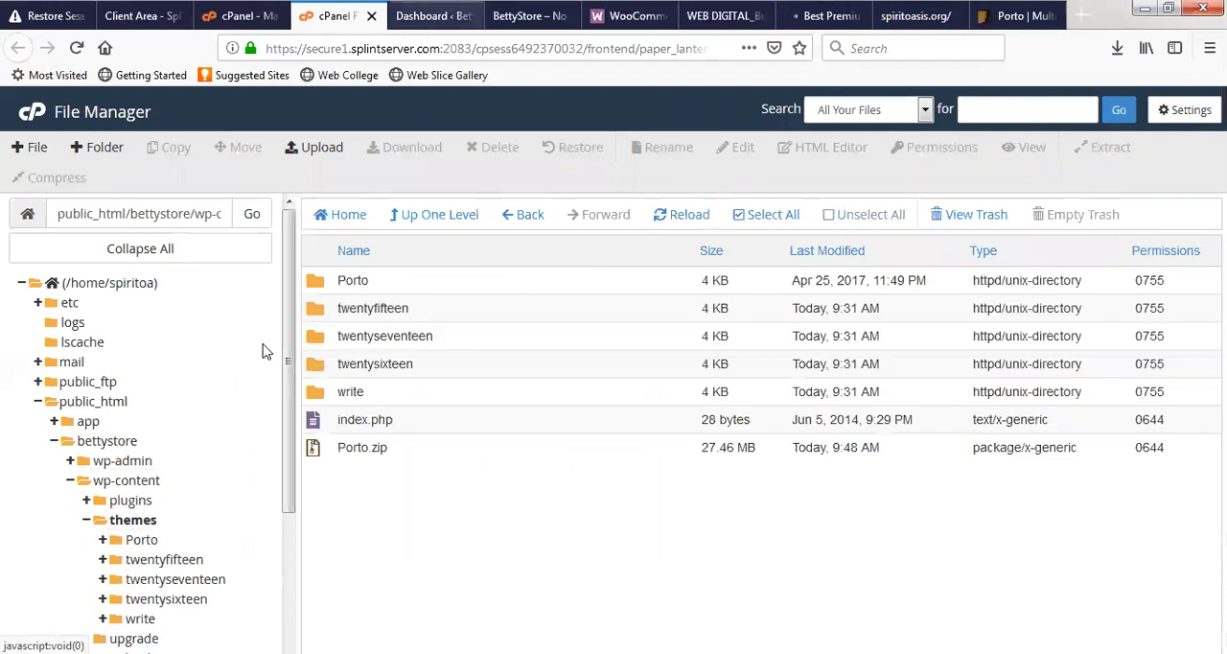
- Check the BettyStore front page with its current theme, and open the installed themes list in the WordPress dashboard
click(422, 16)
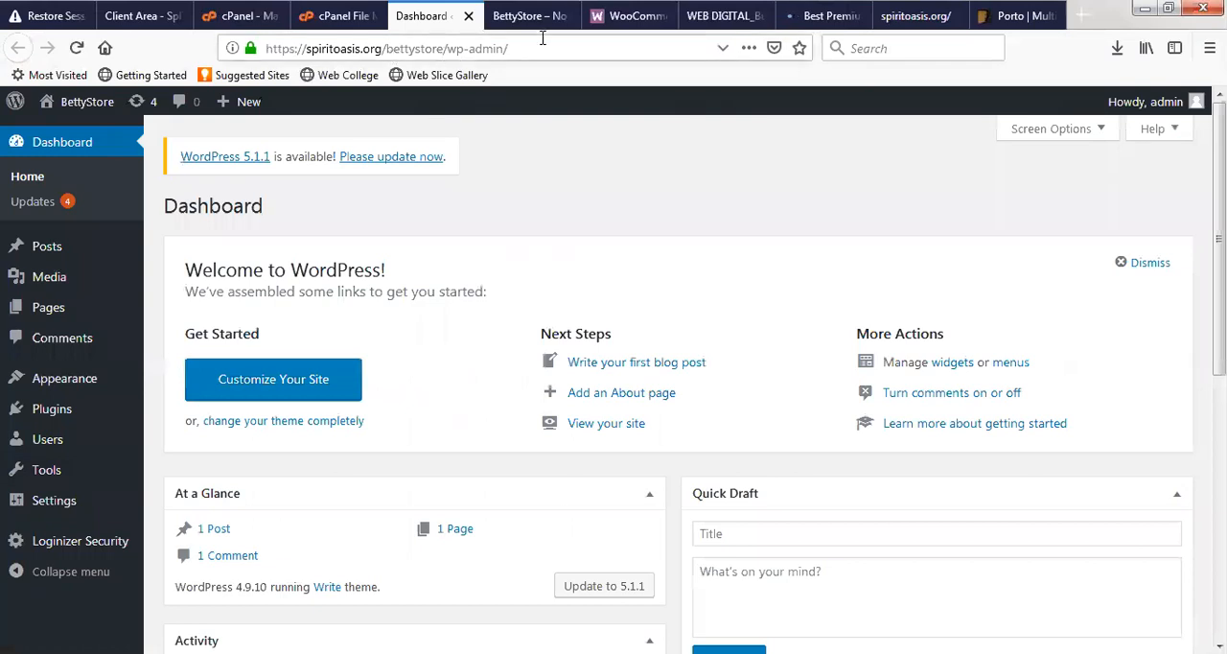
click(522, 16)
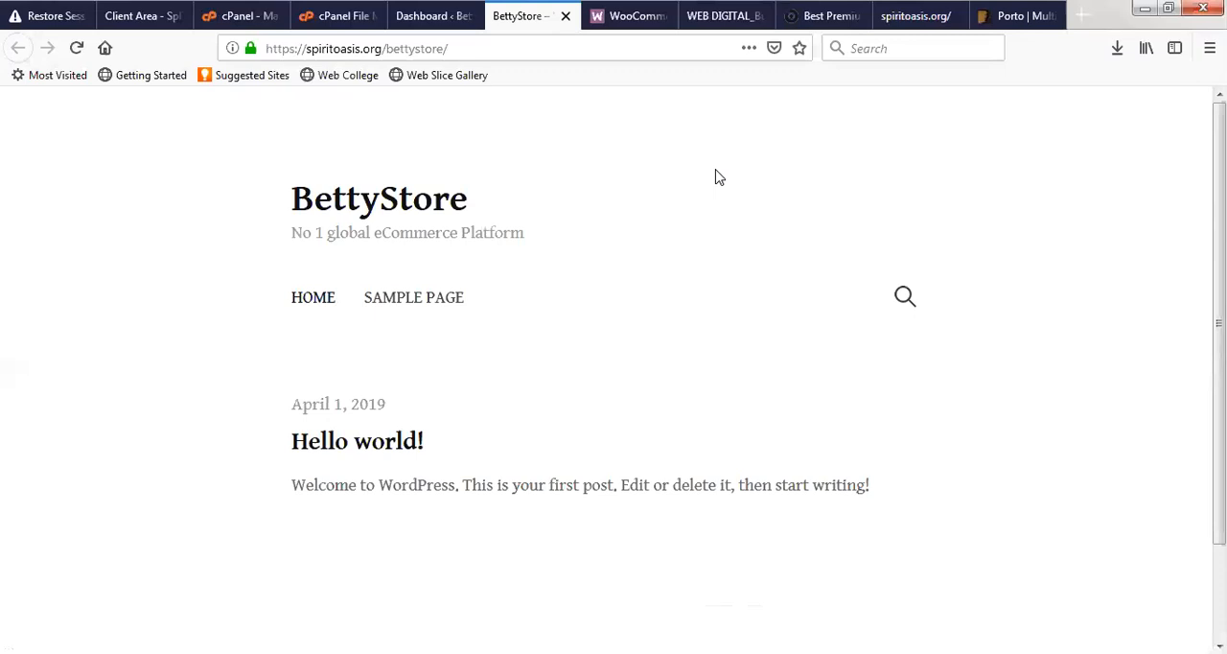
click(400, 17)
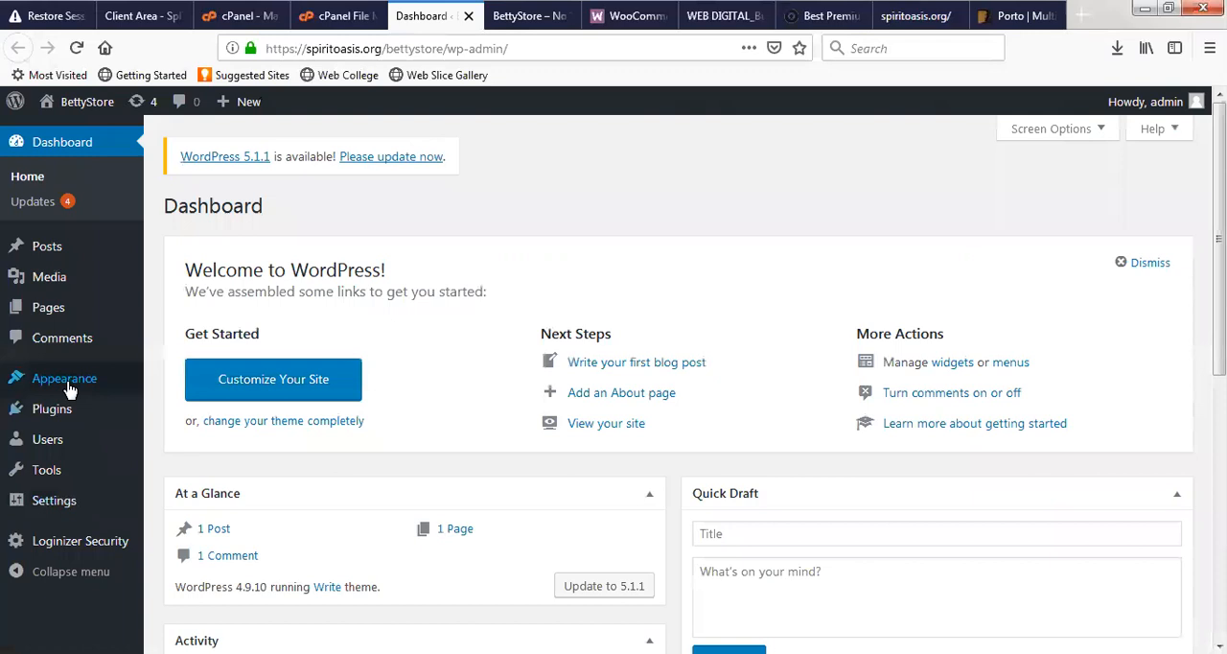
mouse_move(69, 384)
click(177, 384)
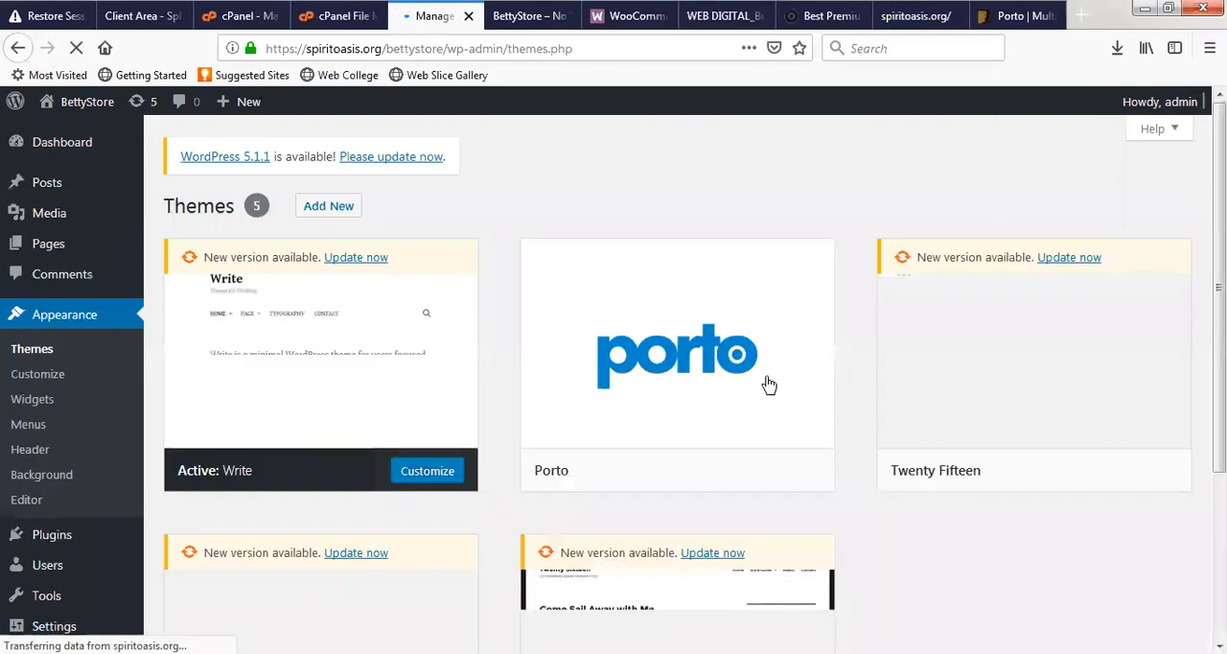
mouse_move(775, 320)
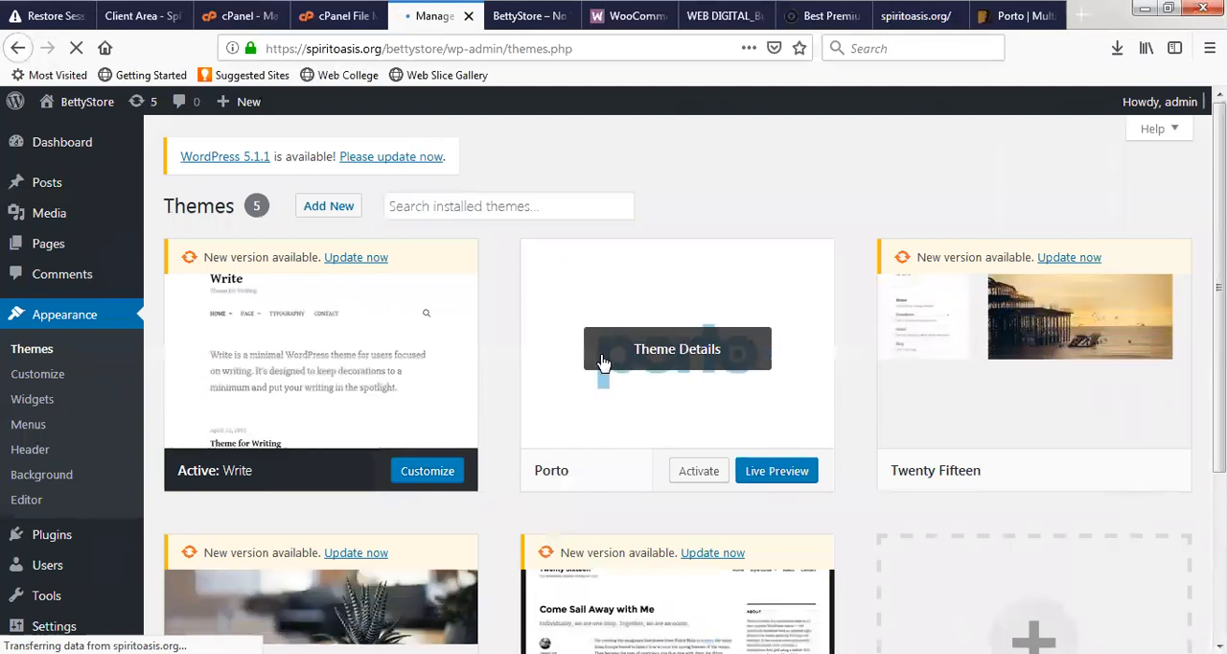
- Browse the demo designs on Porto's landing page, including the shop demos, and return to the WebDigital Solution site
click(998, 17)
click(815, 16)
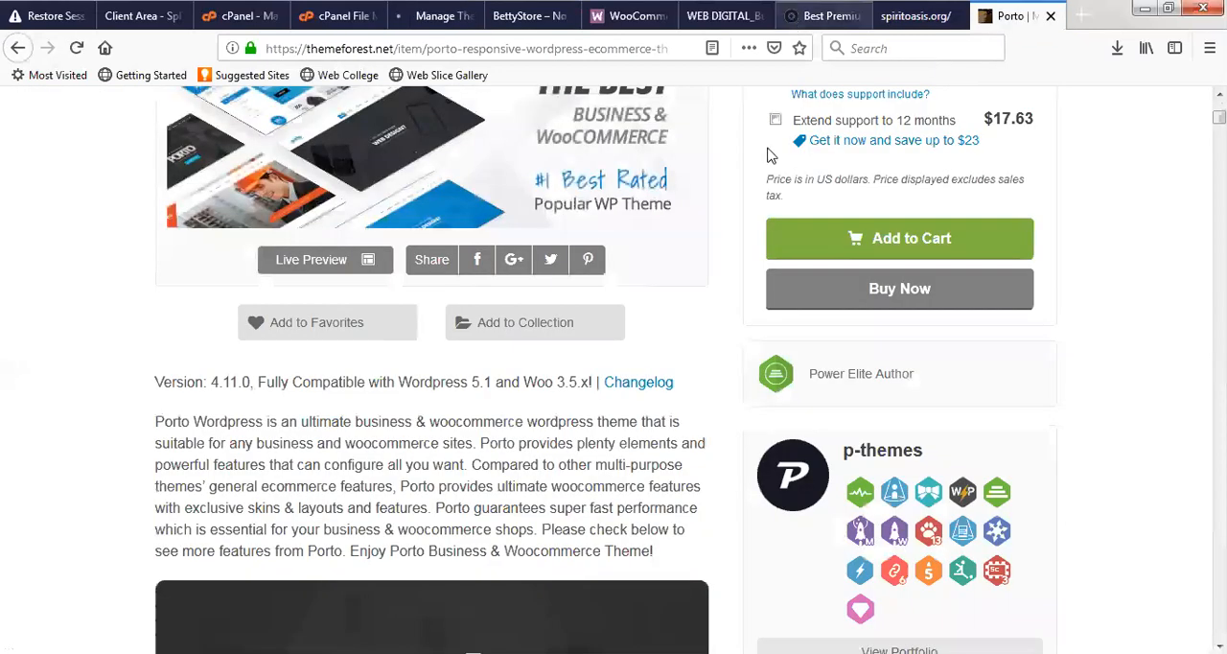
scroll(690, 318, down, 10)
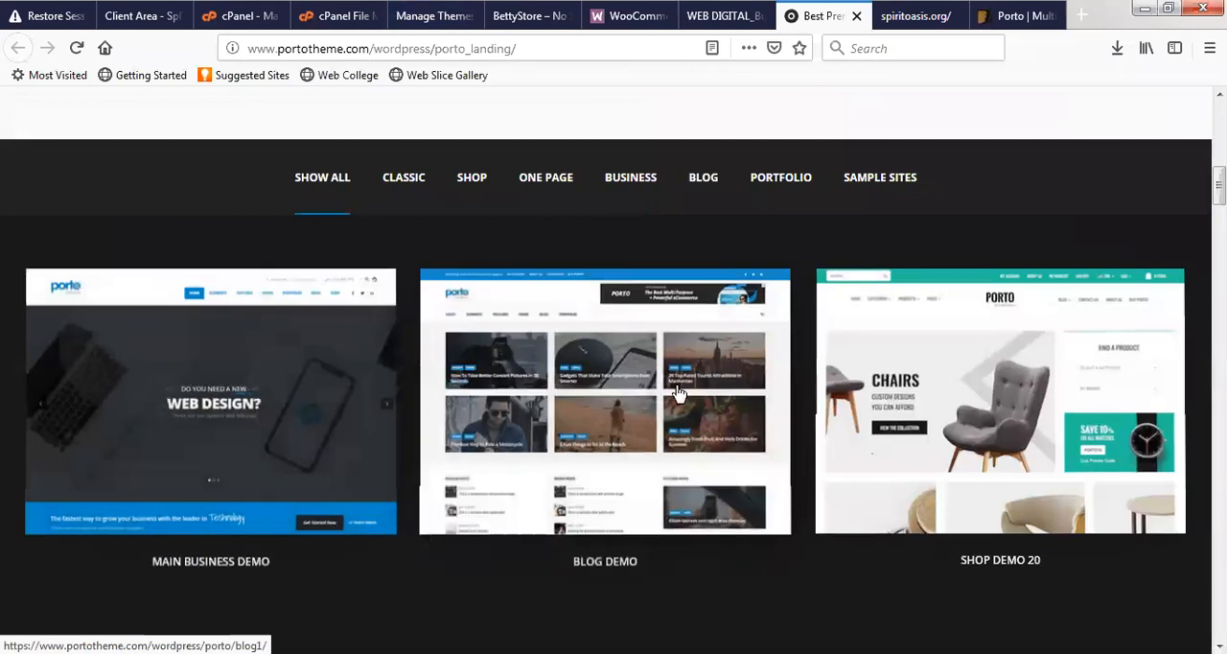
scroll(614, 370, down, 3)
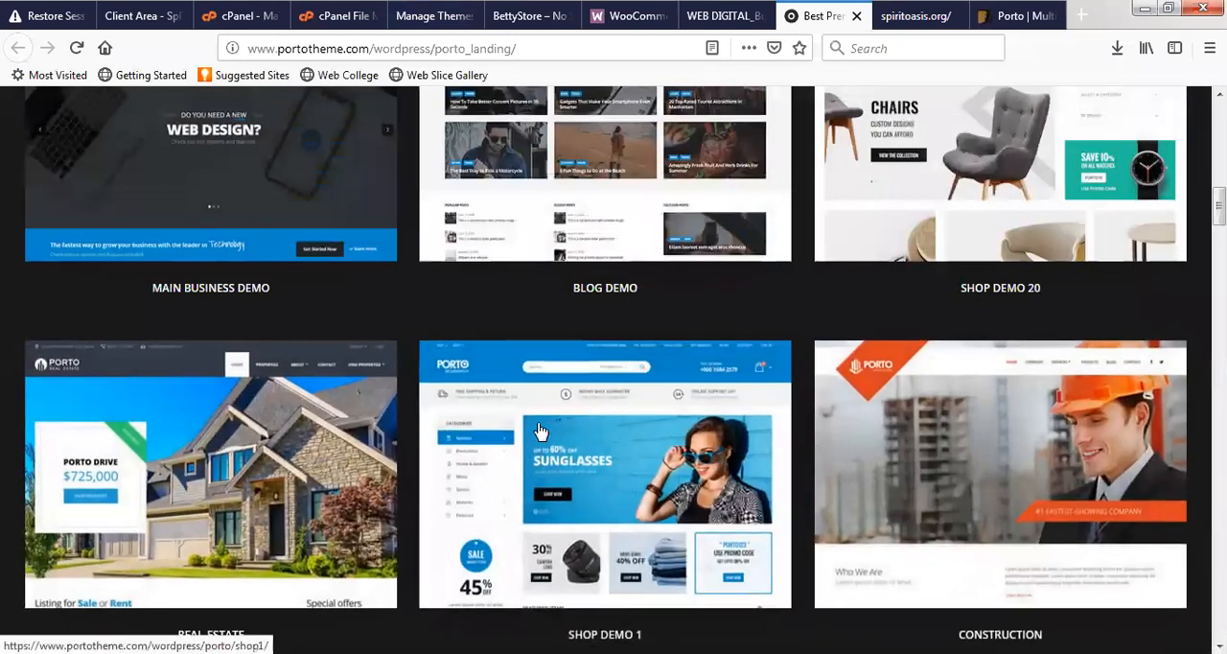
scroll(360, 321, down, 3)
scroll(156, 342, up, 2)
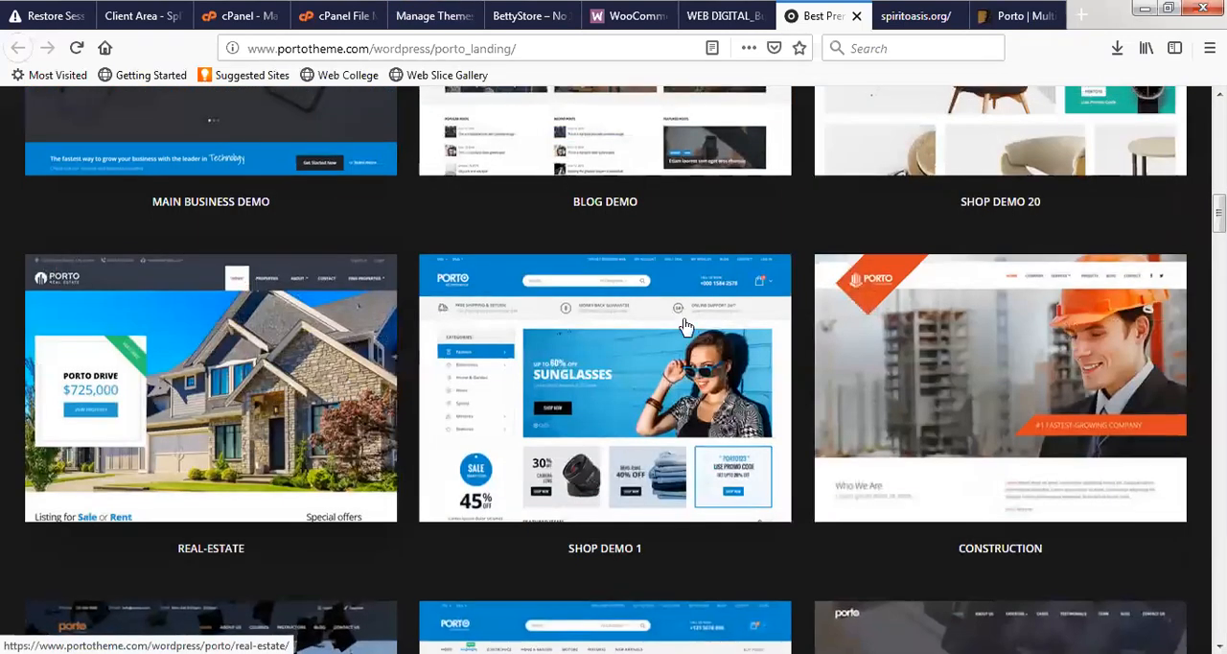
scroll(635, 324, up, 5)
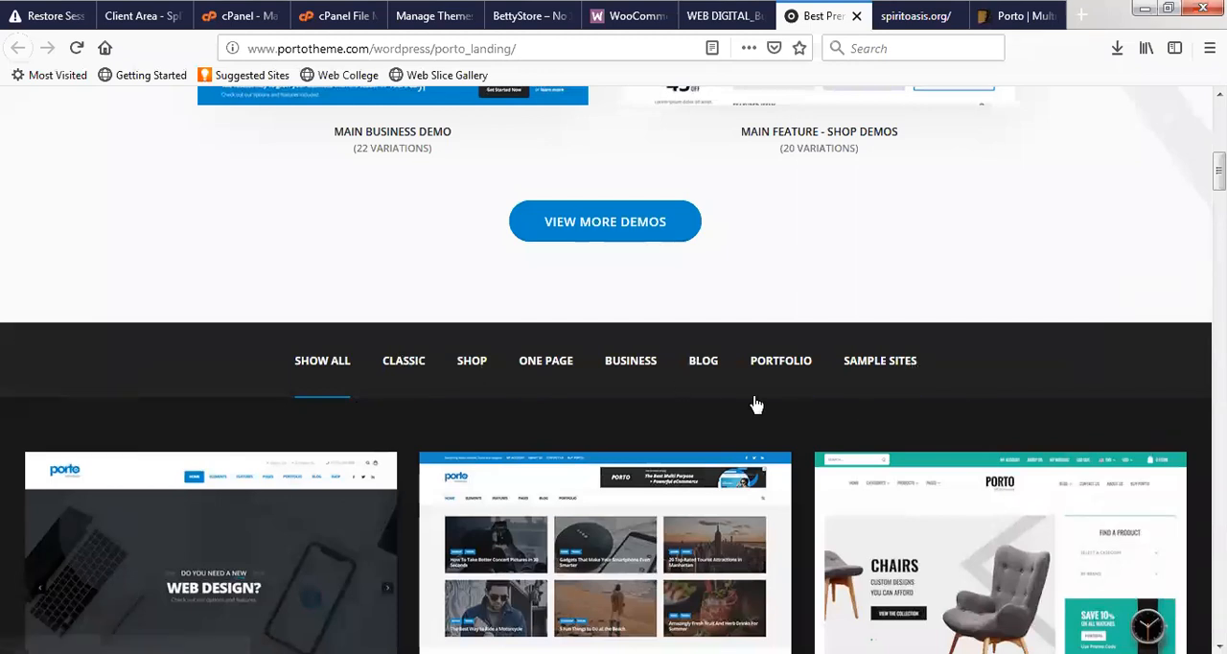
scroll(747, 403, down, 4)
scroll(739, 403, down, 5)
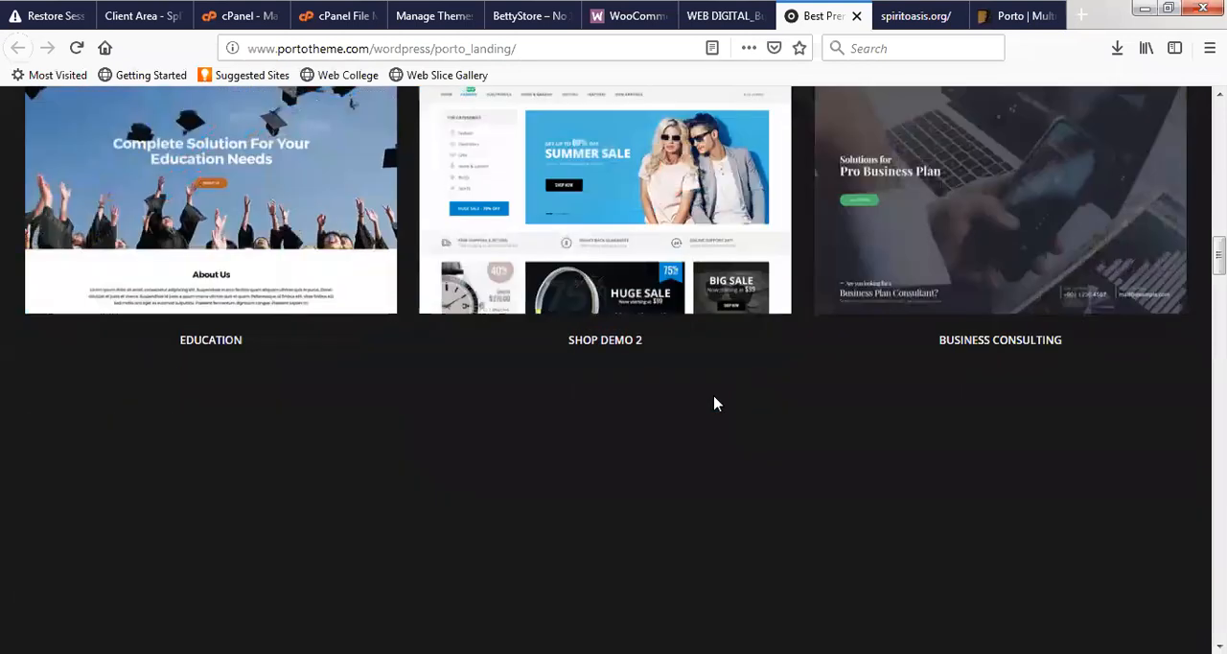
scroll(715, 403, down, 1)
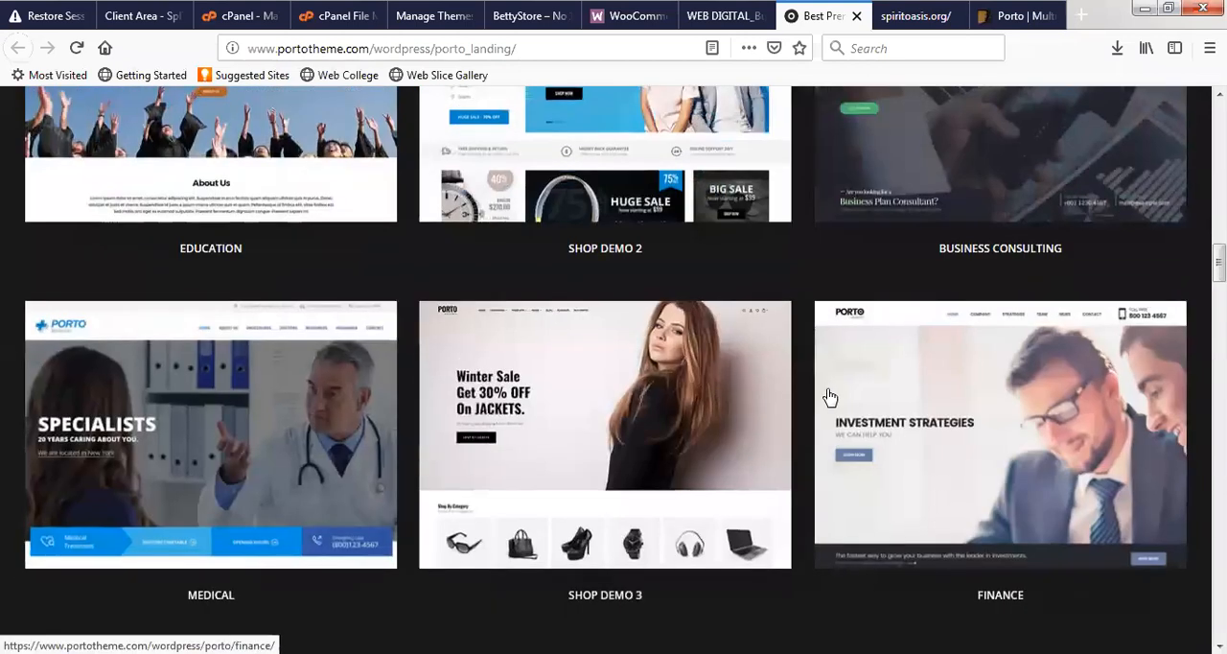
scroll(712, 96, up, 4)
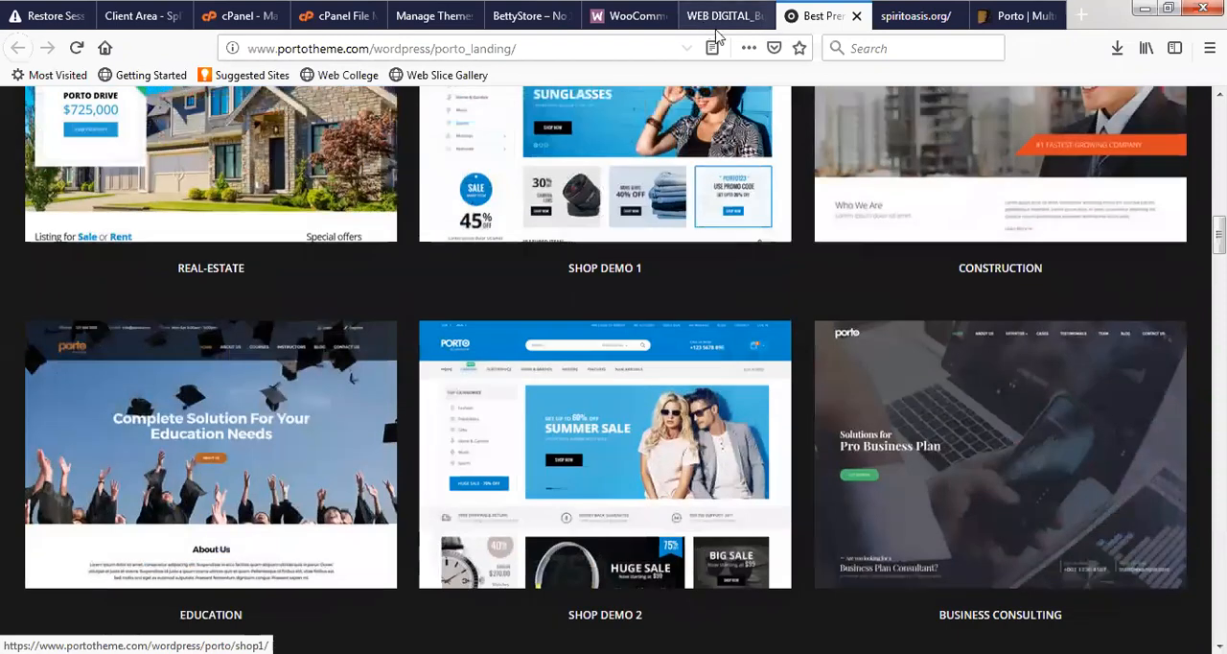
click(715, 27)
scroll(606, 403, up, 2)
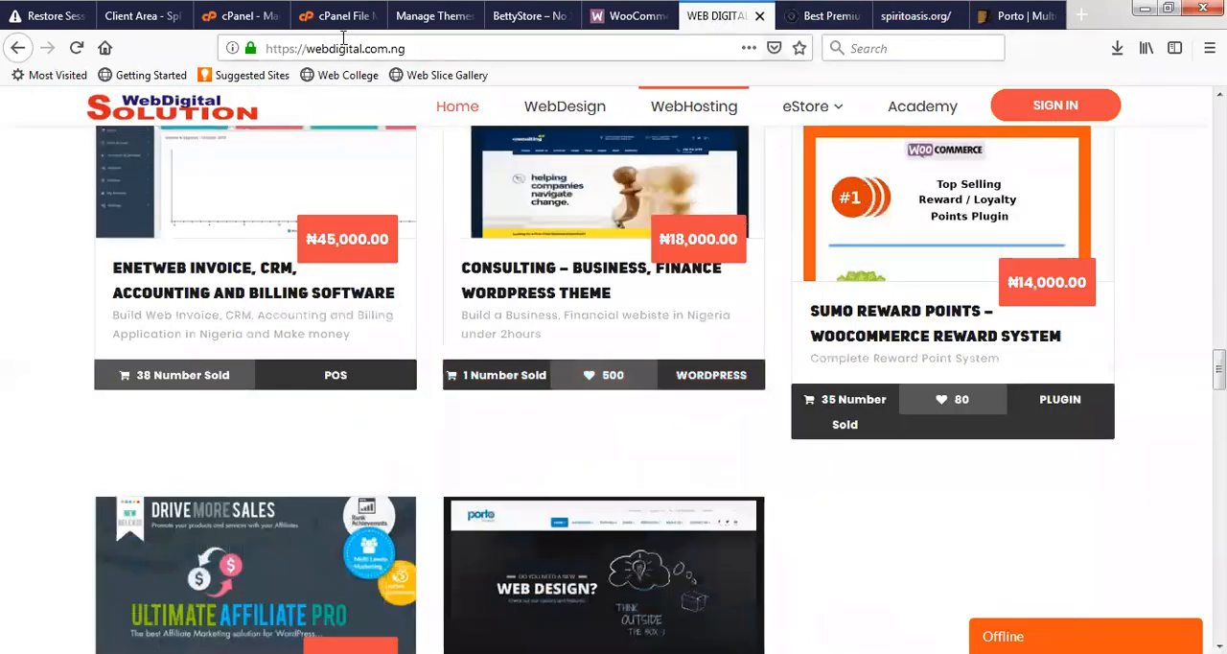
- Activate the Porto theme from BettyStore's installed themes
click(422, 17)
click(529, 17)
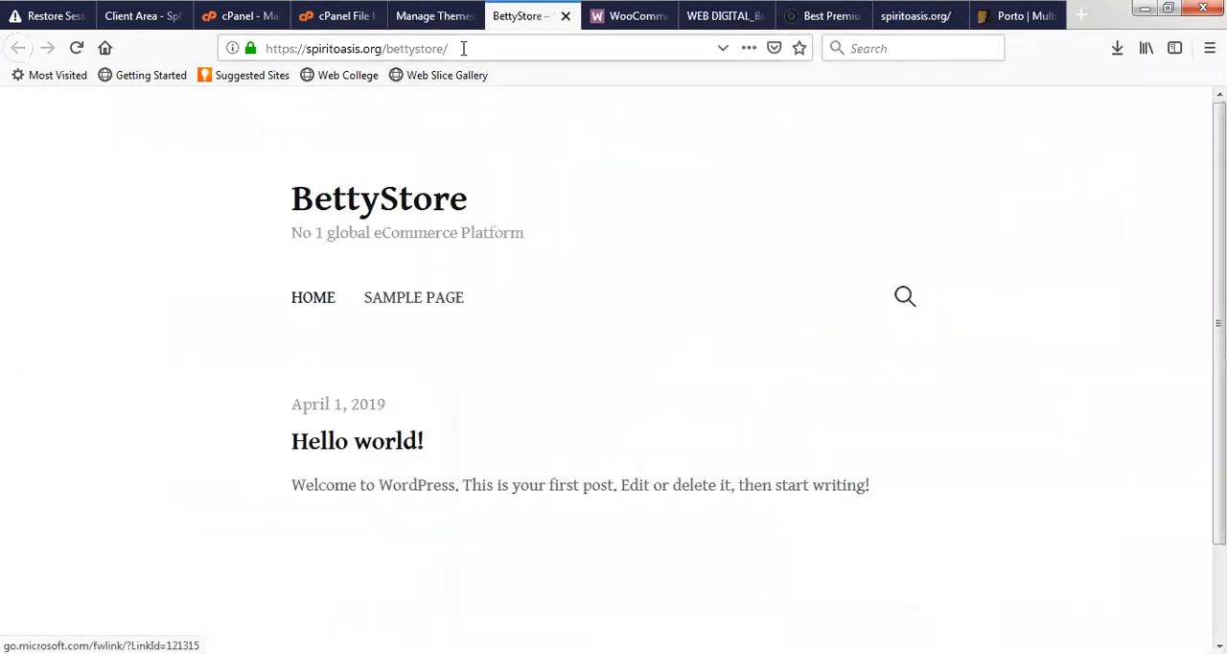
click(429, 19)
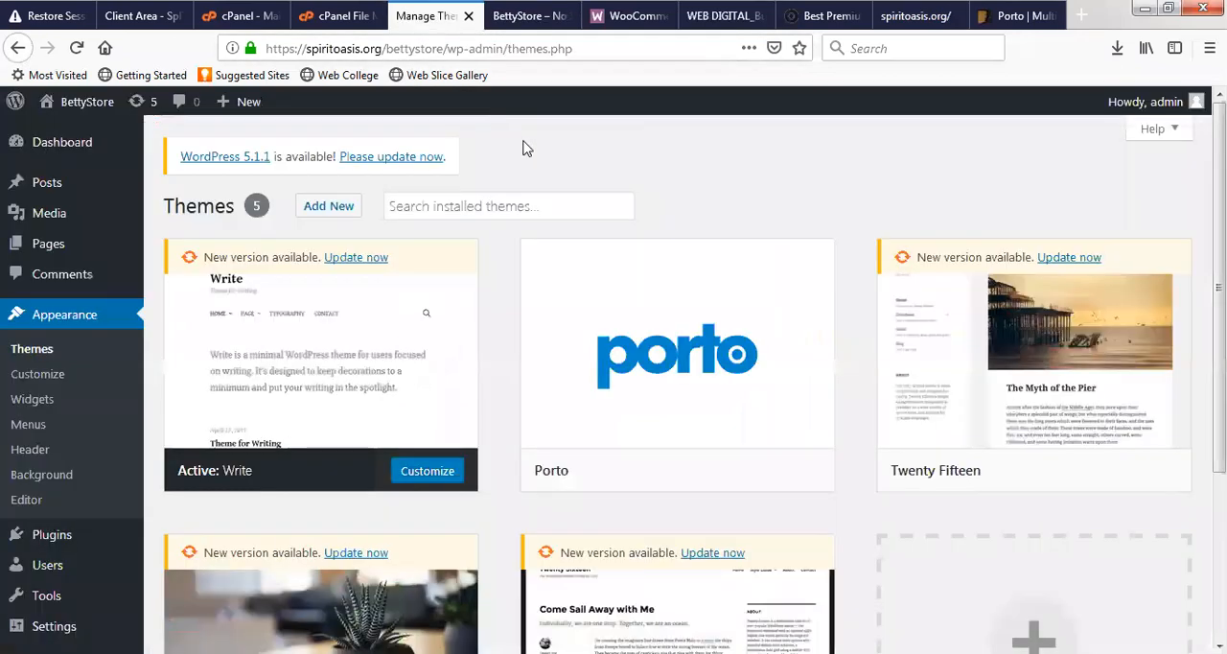
mouse_move(601, 317)
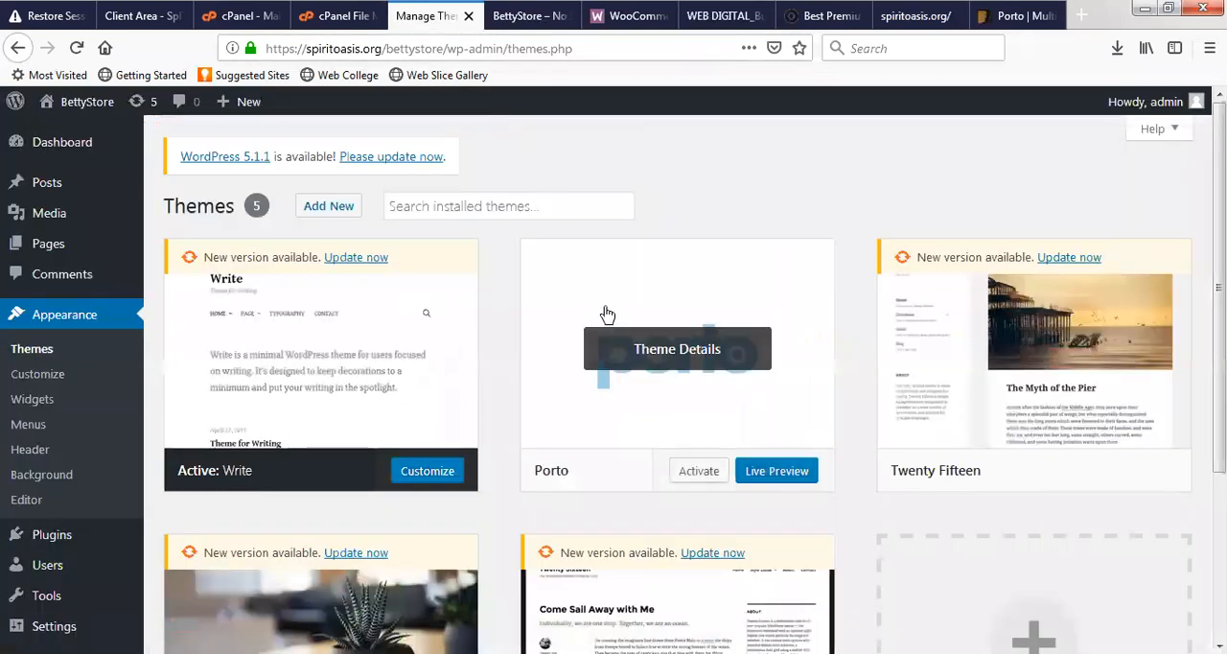
click(701, 473)
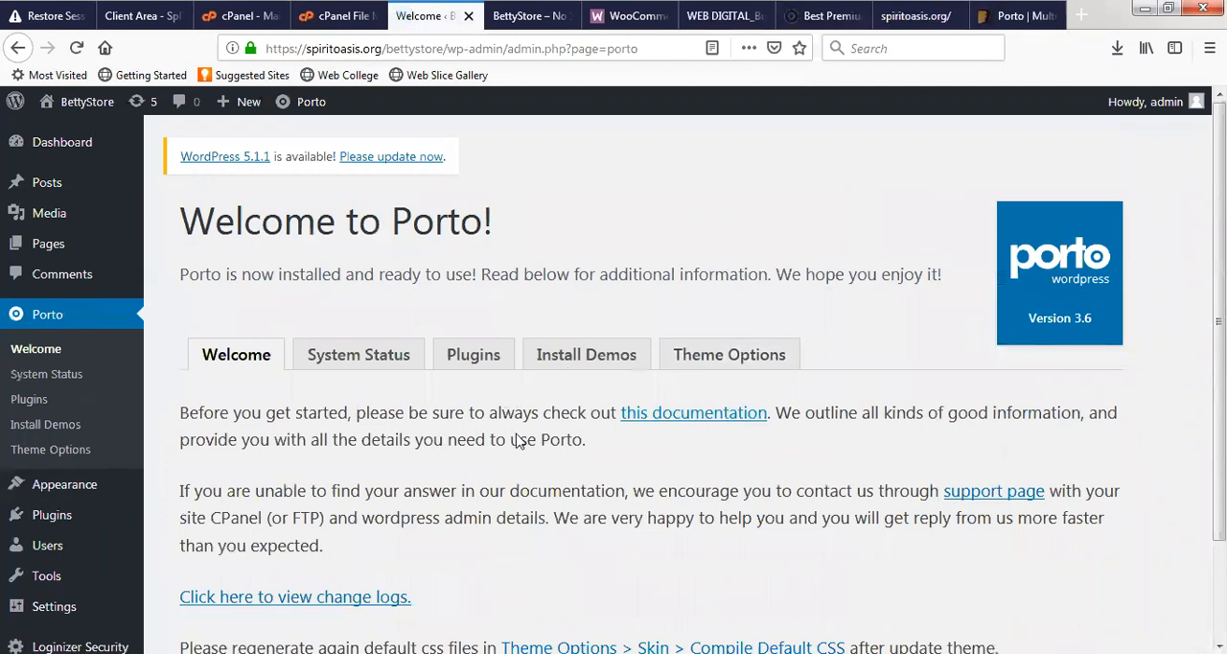
- Review Porto's welcome information and system status, including the WordPress and server environment, and open its plugins list
scroll(715, 445, down, 2)
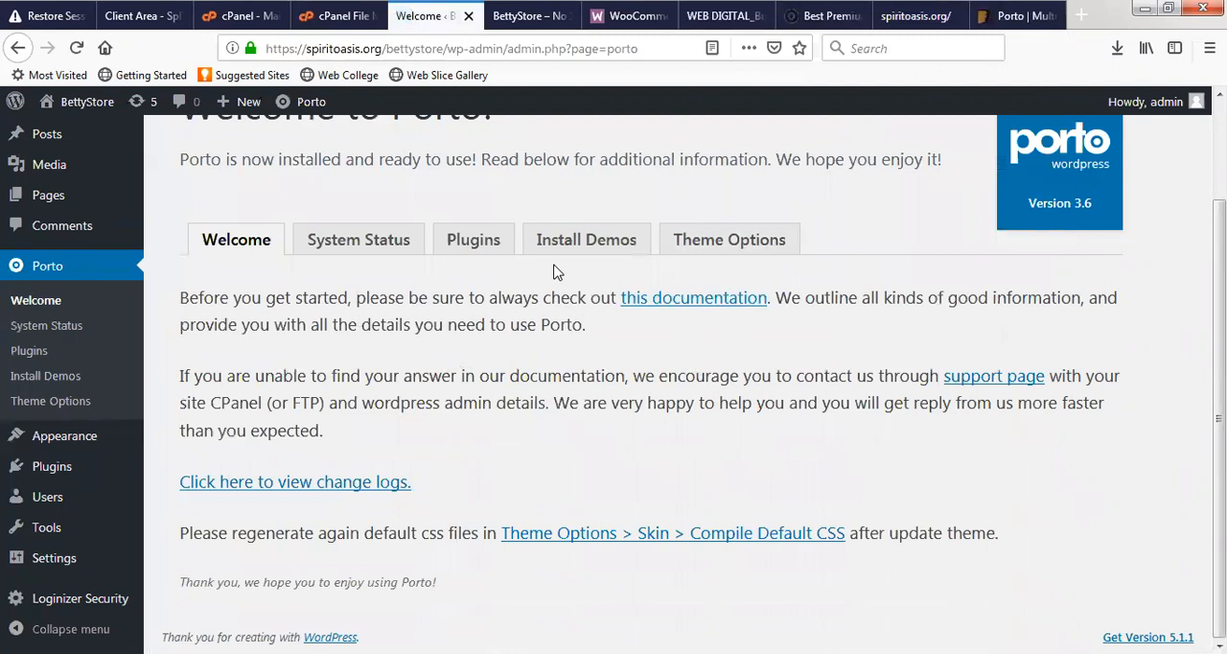
click(367, 251)
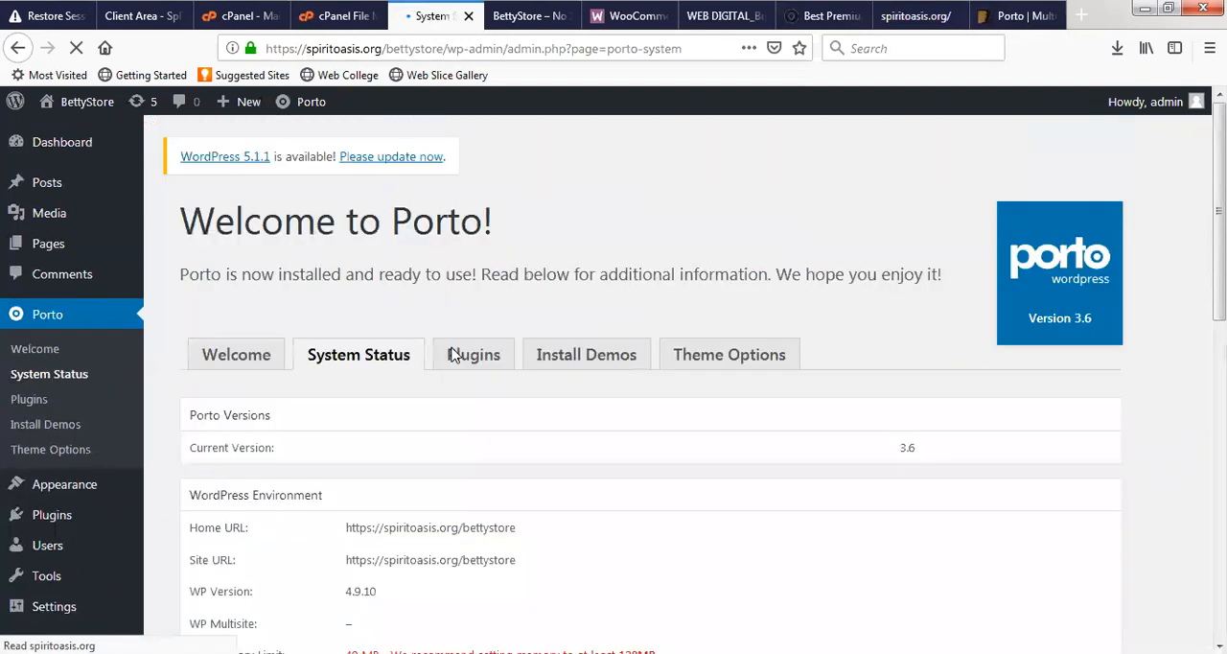
scroll(502, 365, down, 3)
scroll(584, 384, down, 6)
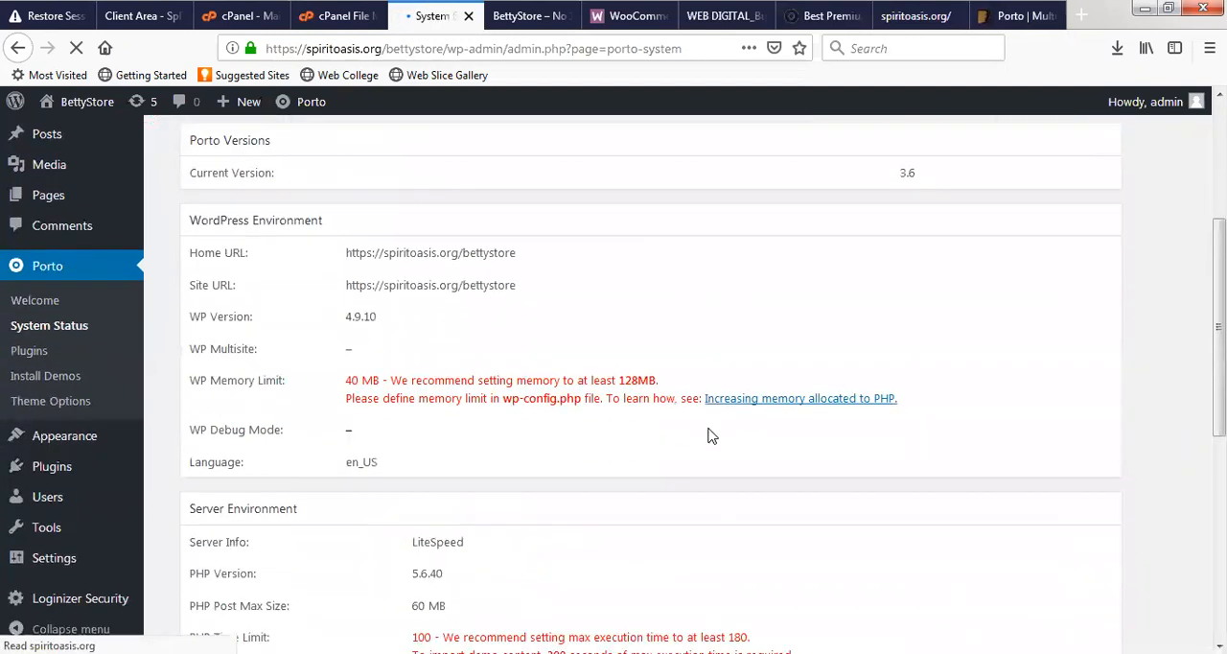
scroll(710, 403, up, 9)
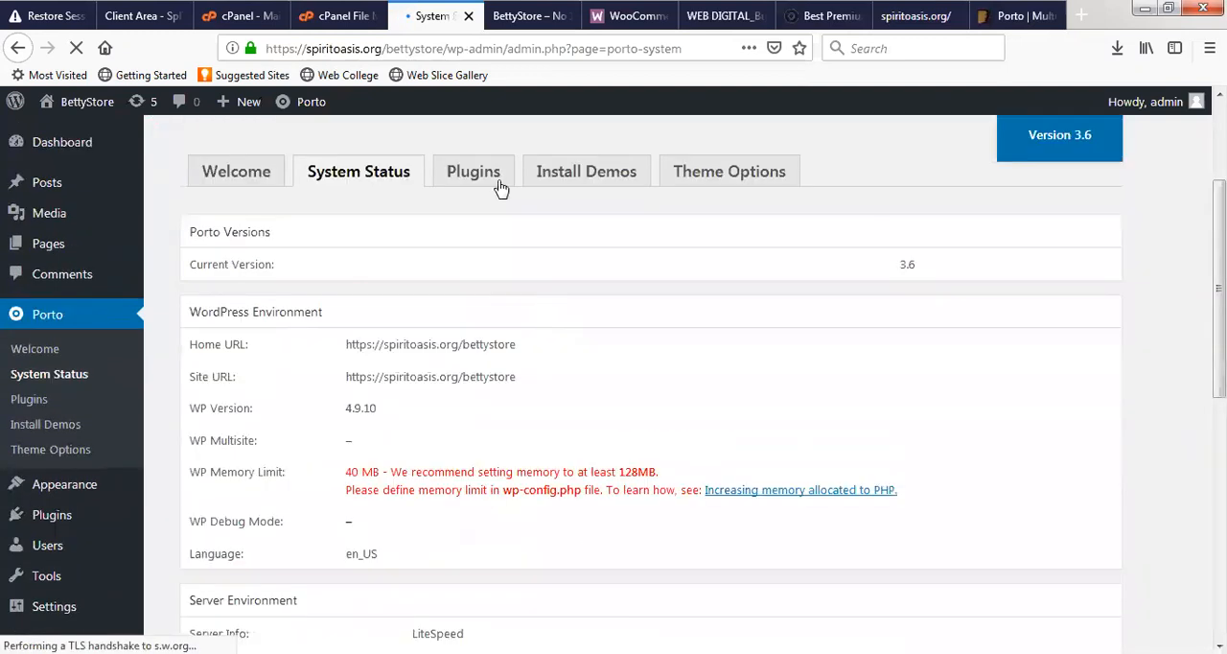
click(495, 178)
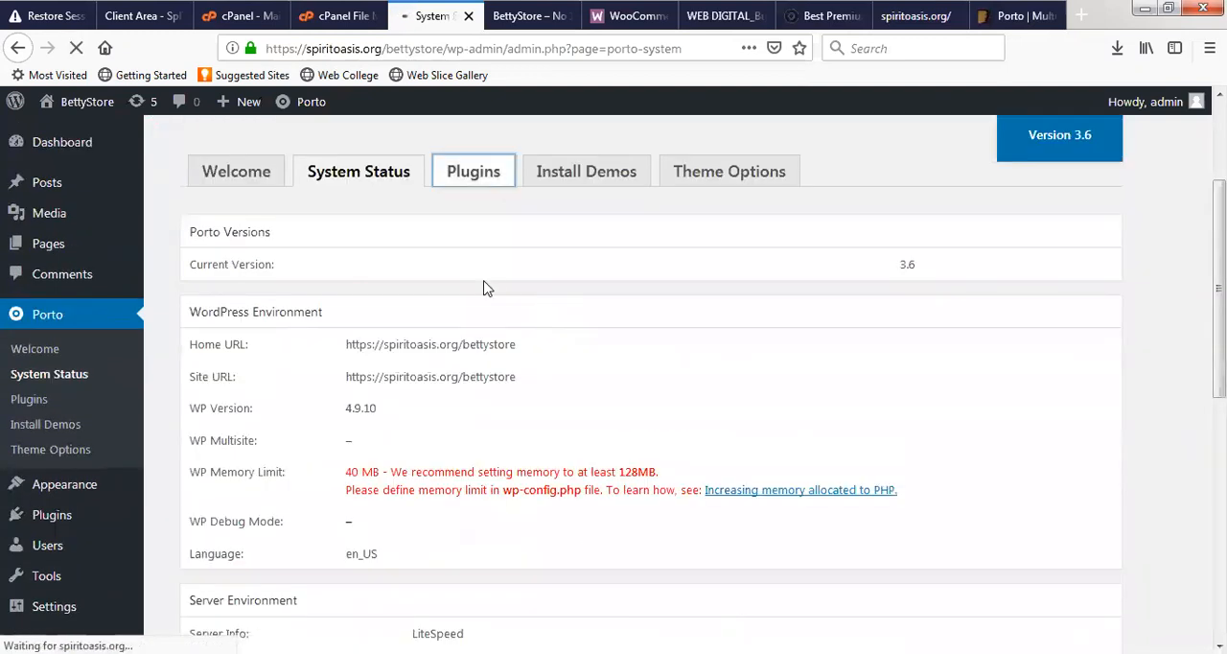
- Reload the BettyStore front page to check how it looks with the Porto theme active
click(572, 16)
click(506, 51)
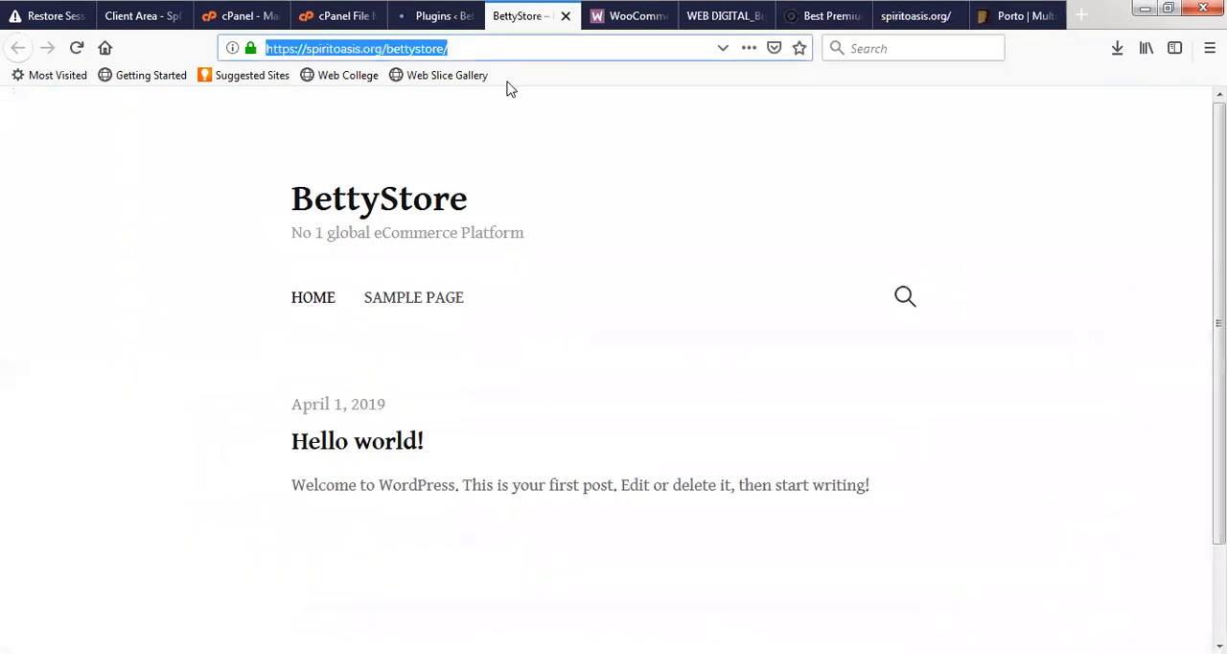
key(Return)
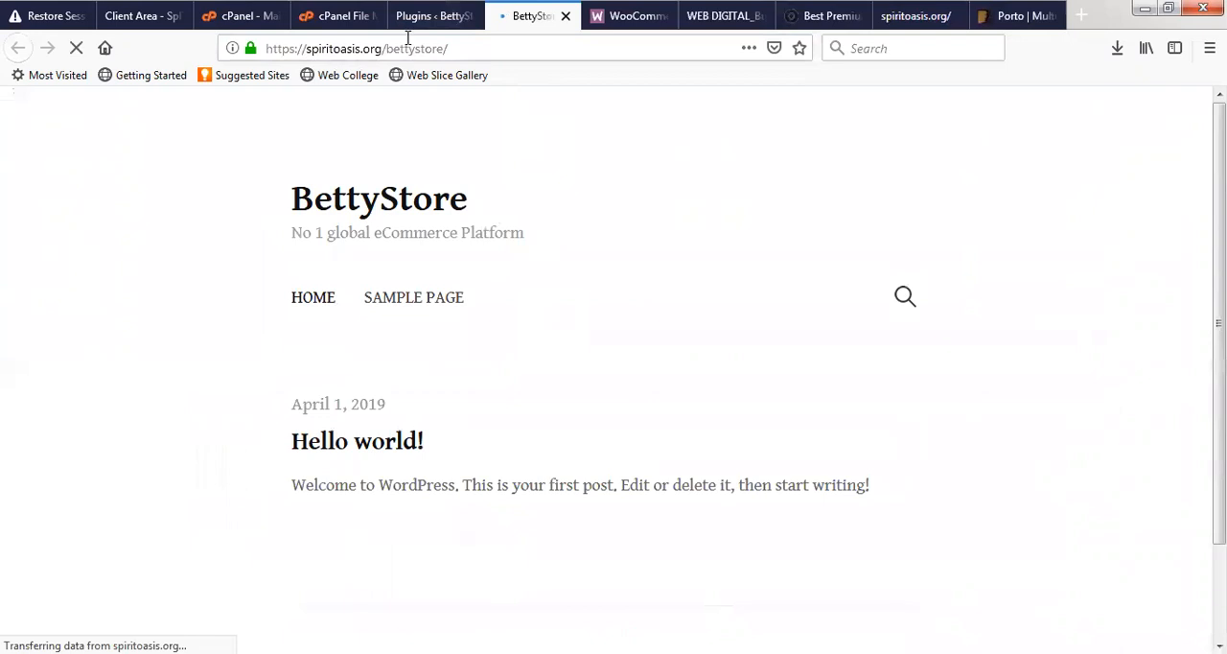
click(418, 9)
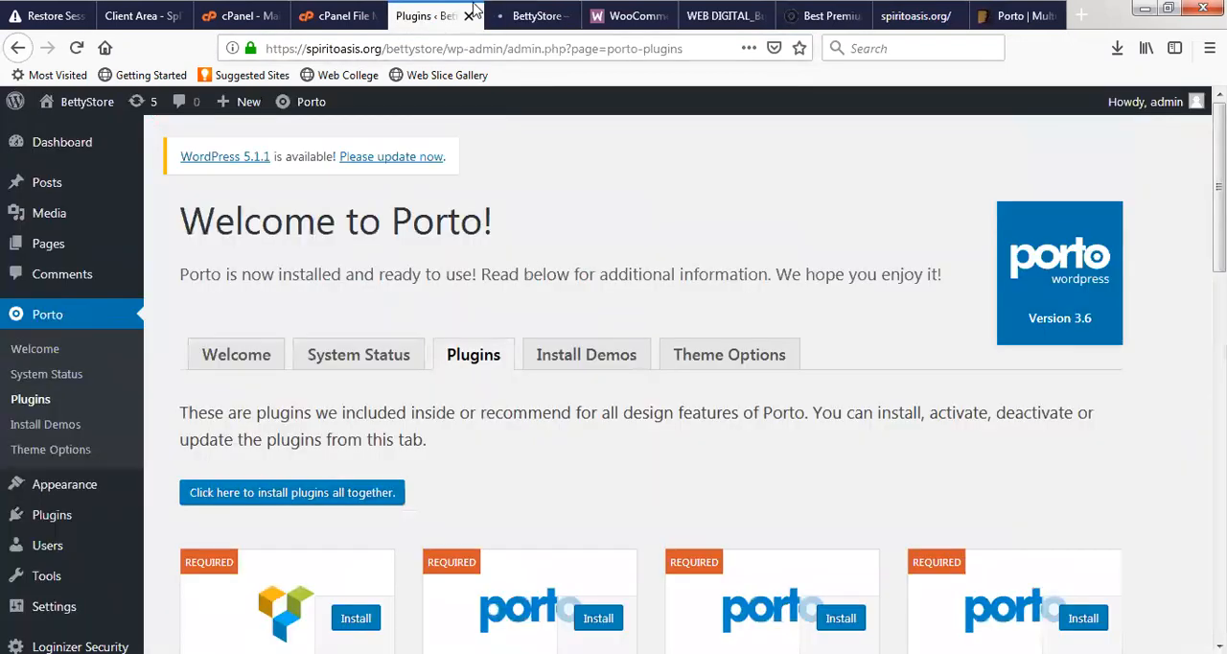
click(526, 17)
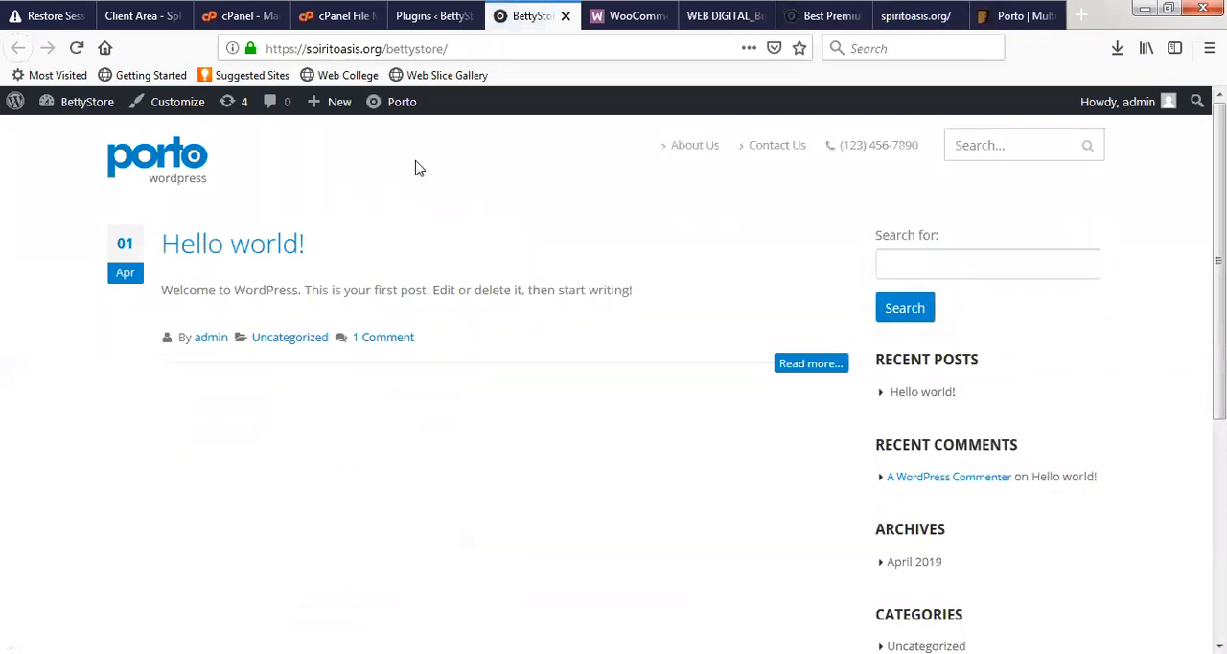
- Examine the required and recommended plugins that Porto offers to install
click(422, 16)
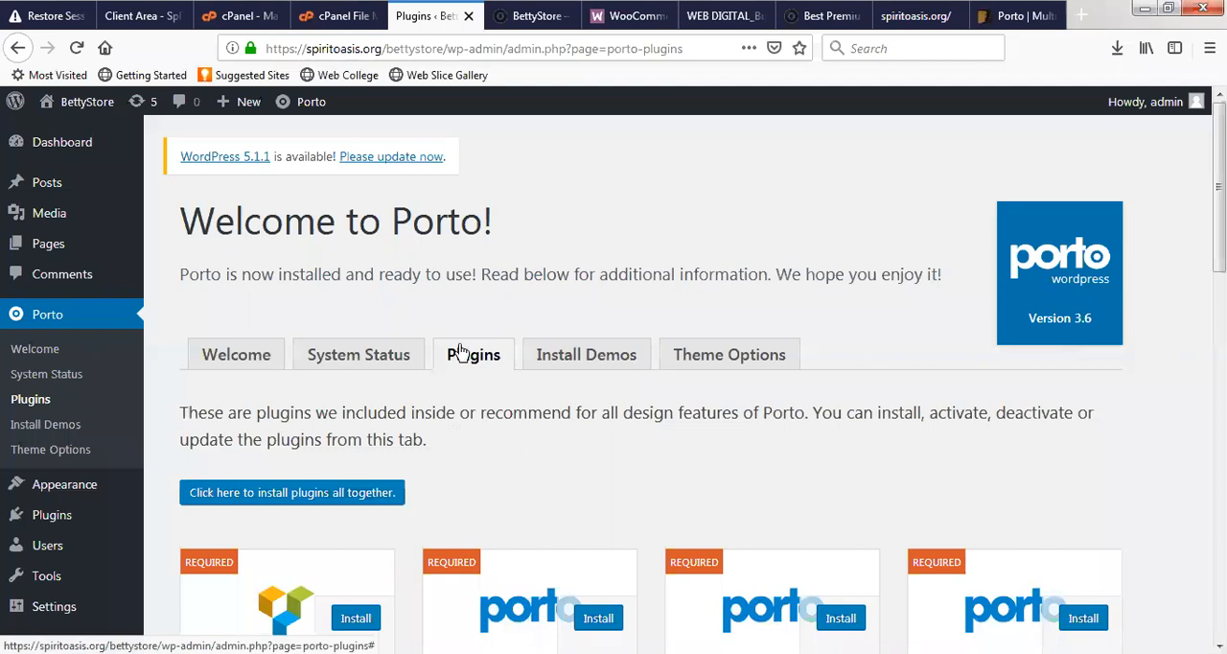
scroll(562, 479, down, 4)
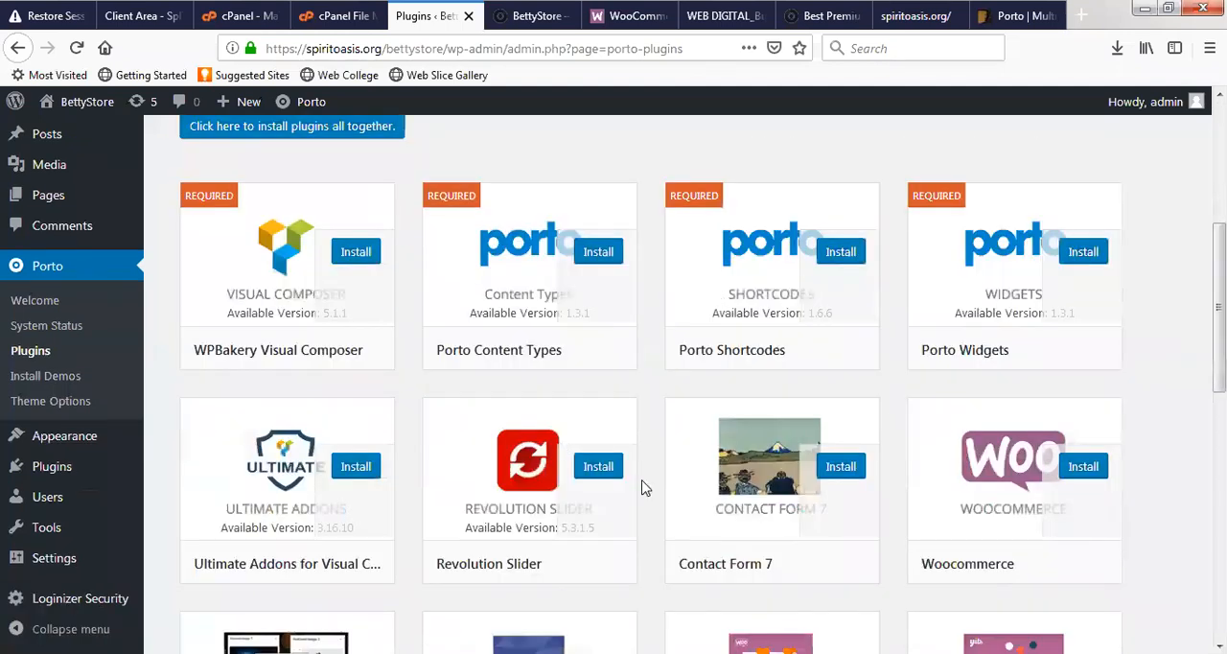
scroll(442, 495, down, 1)
scroll(442, 494, down, 8)
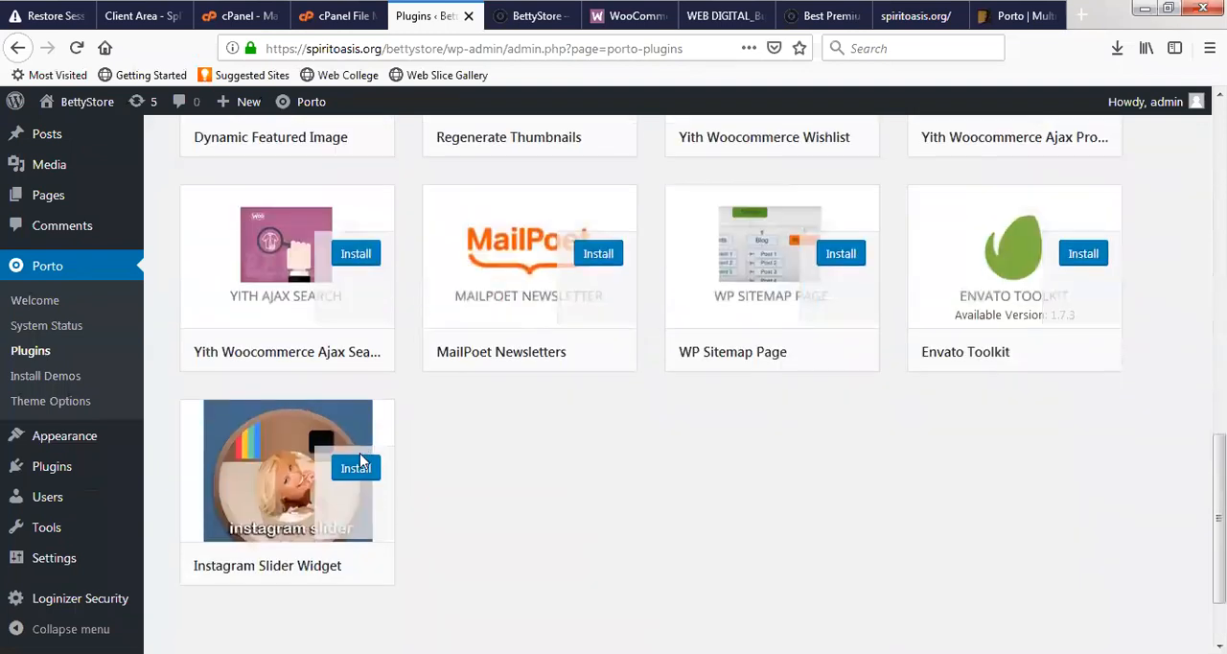
scroll(384, 325, up, 11)
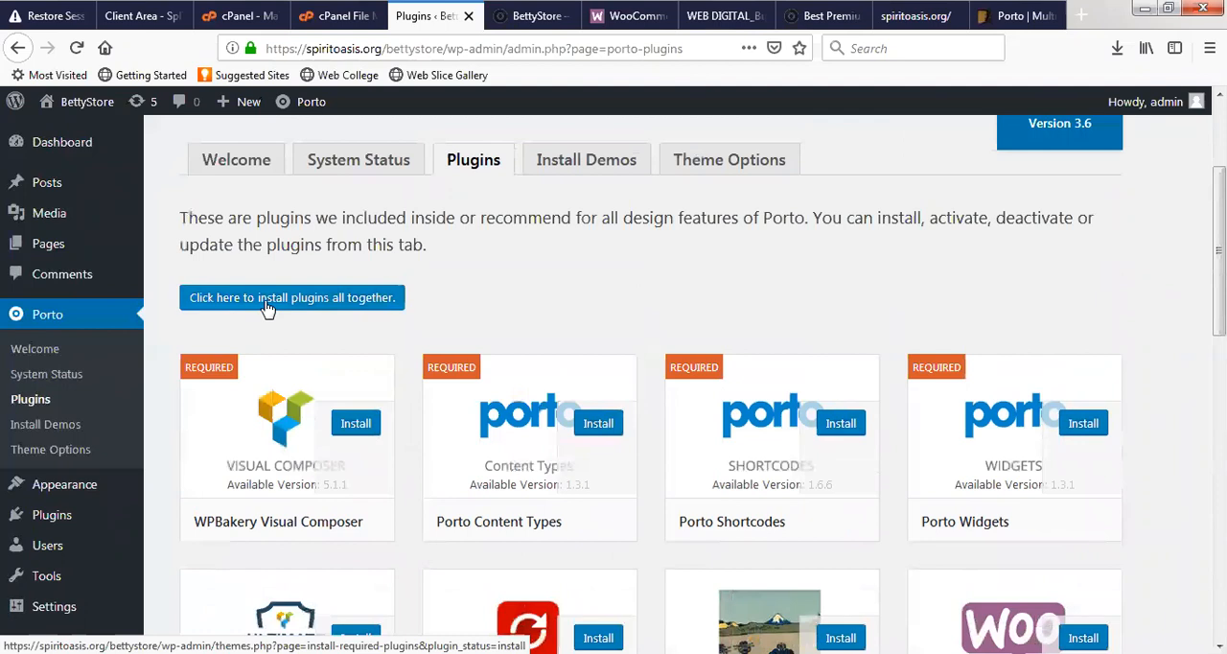
- Open Porto's page for installing the plugins all together, select every listed plugin and review the selection
click(269, 307)
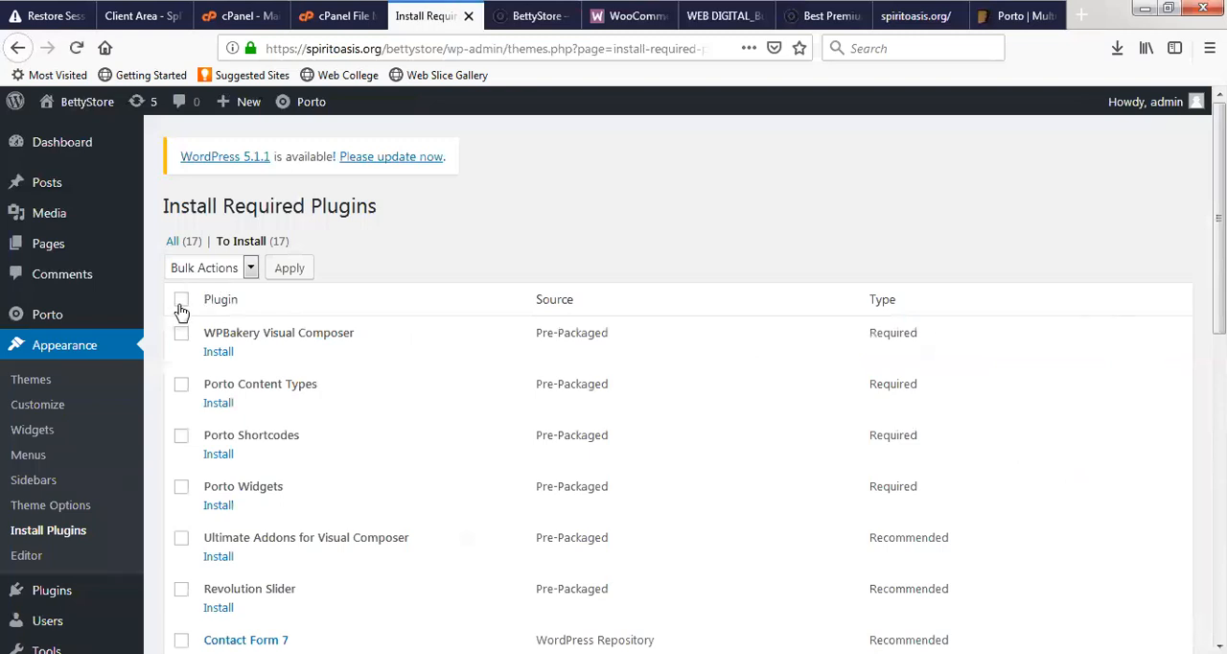
click(180, 302)
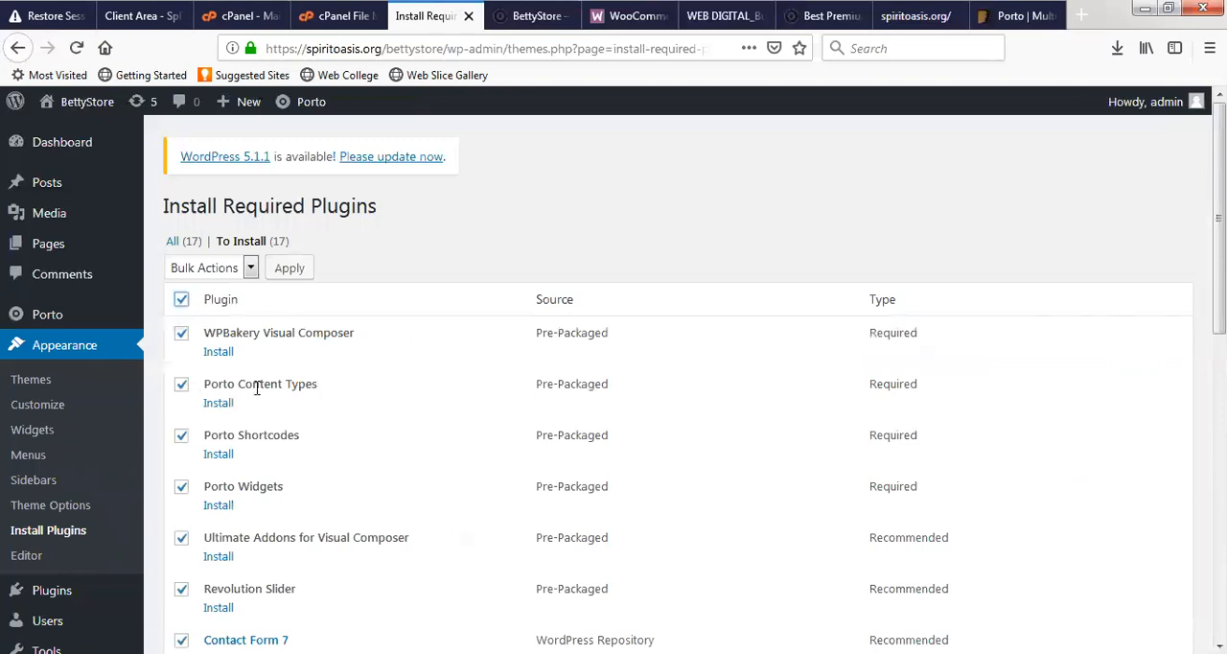
scroll(307, 392, down, 5)
scroll(412, 411, down, 4)
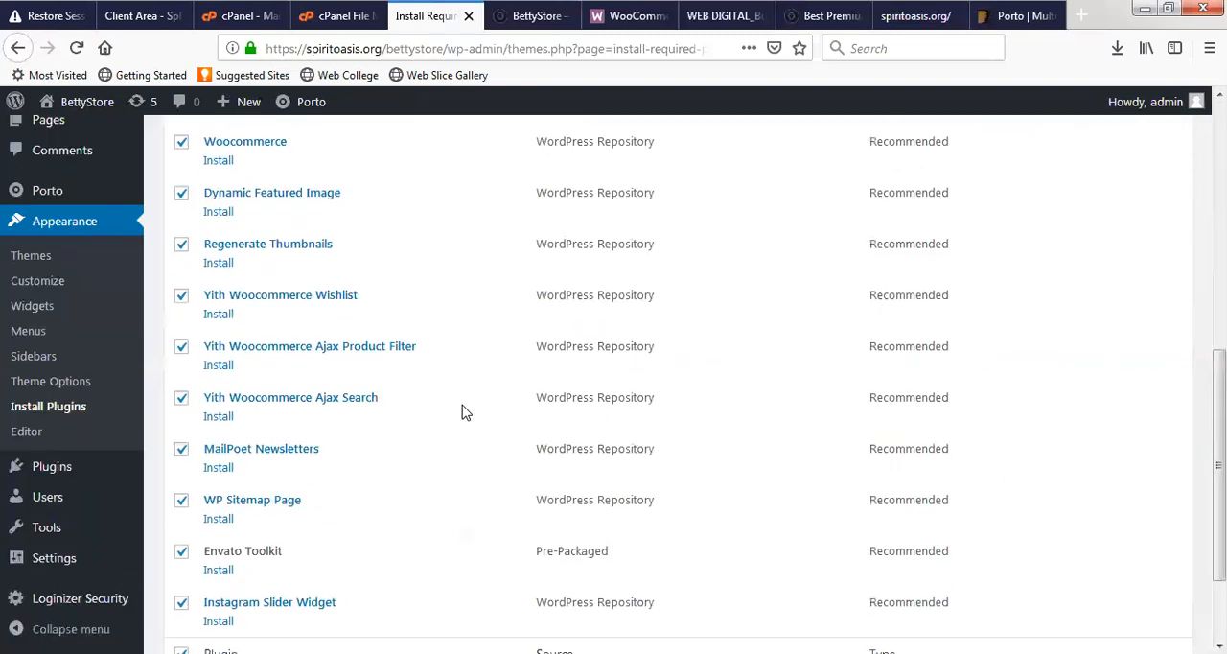
scroll(463, 411, up, 6)
scroll(494, 367, up, 2)
scroll(499, 367, down, 5)
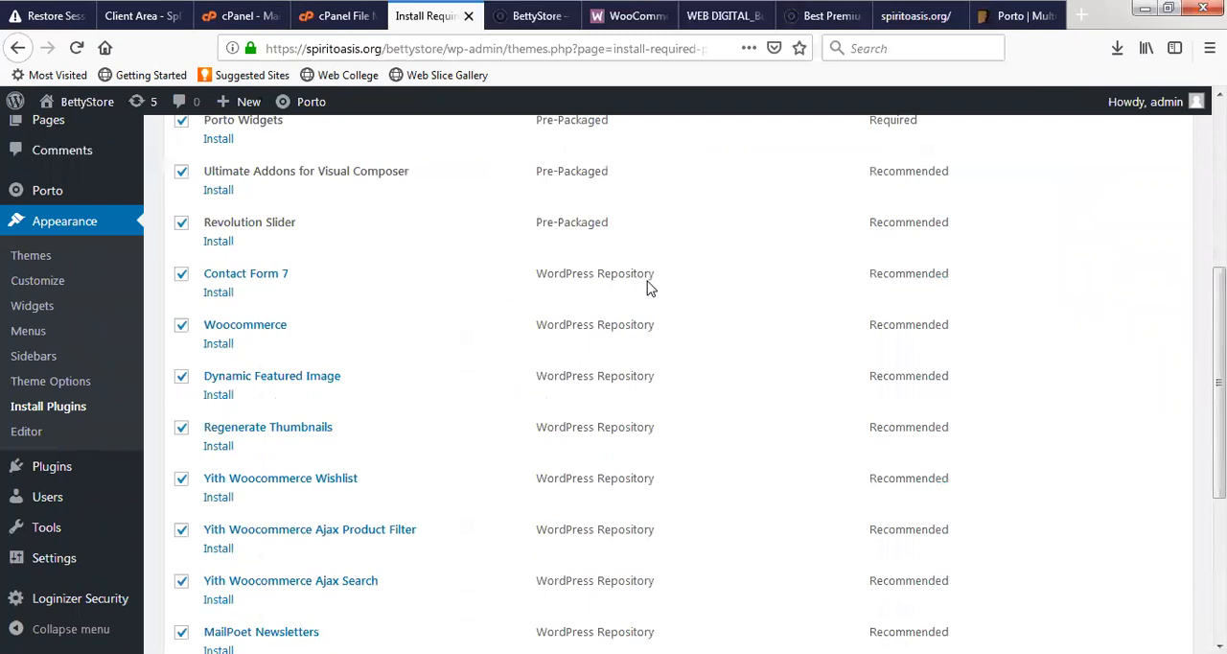
- Switch to Porto's ThemeForest product page and review its version, compatibility information and theme description
scroll(321, 282, up, 3)
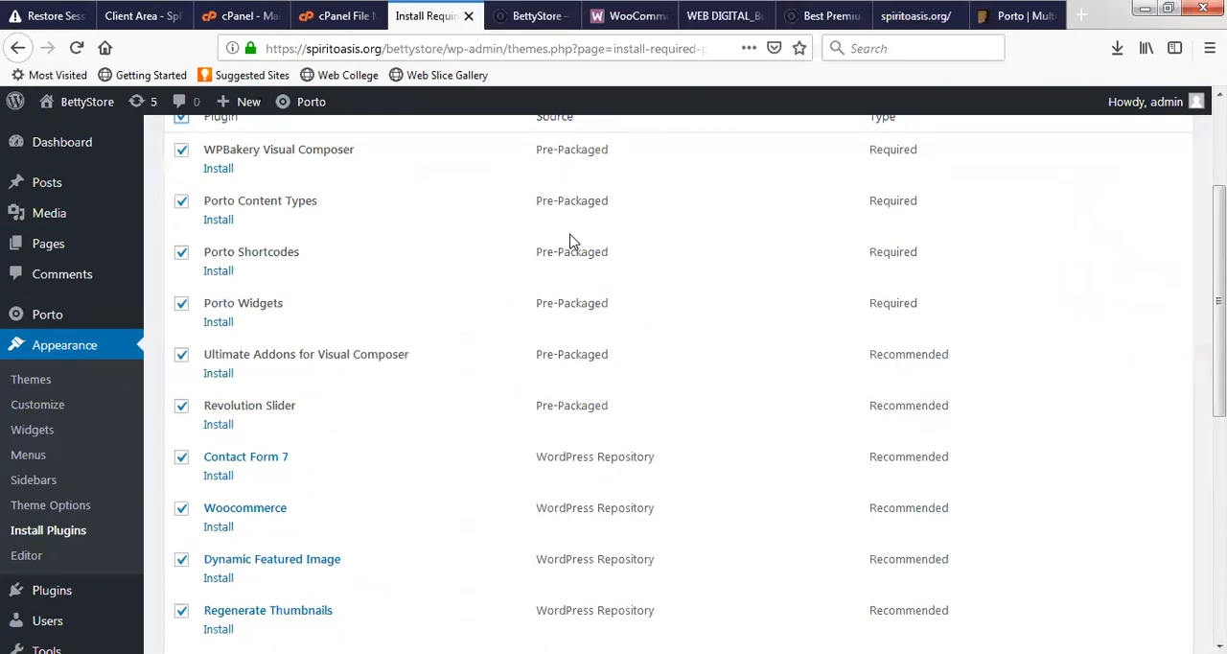
click(995, 21)
scroll(624, 373, up, 5)
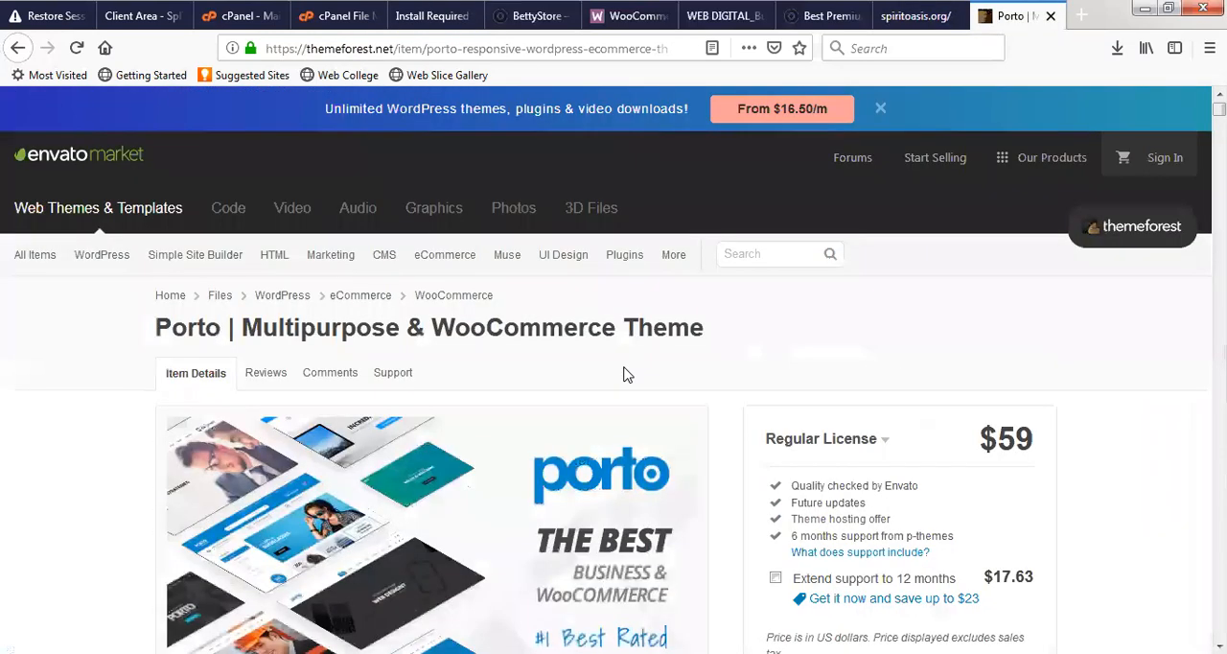
scroll(732, 370, down, 4)
scroll(731, 370, down, 3)
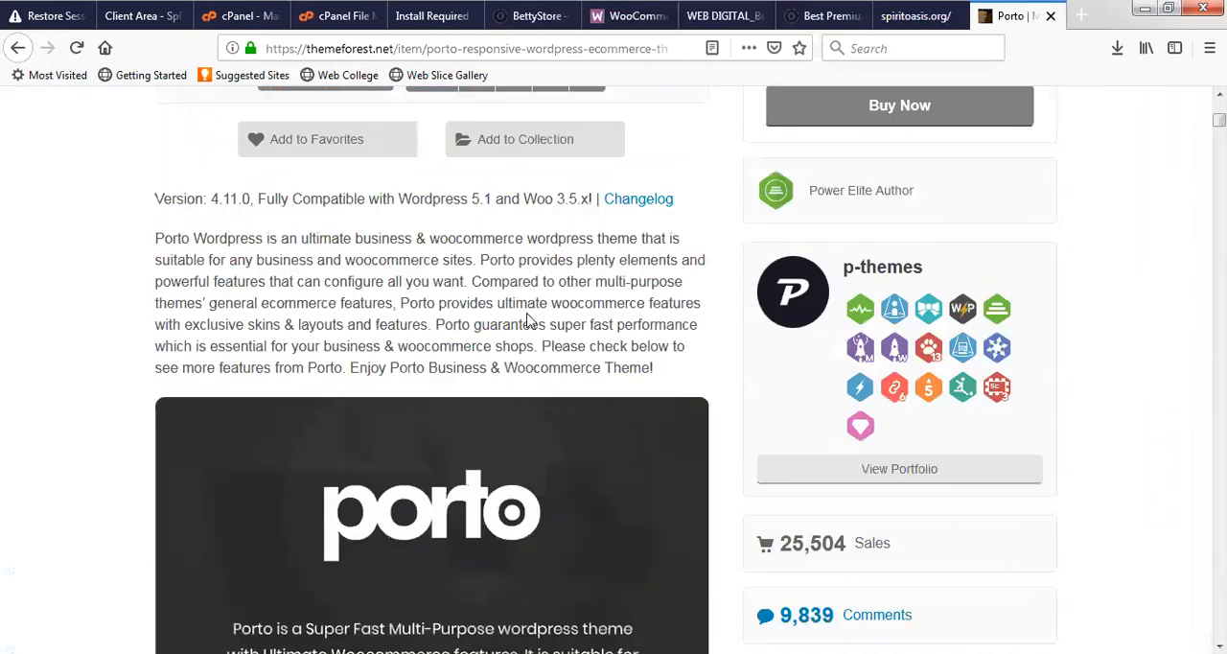
scroll(575, 354, down, 4)
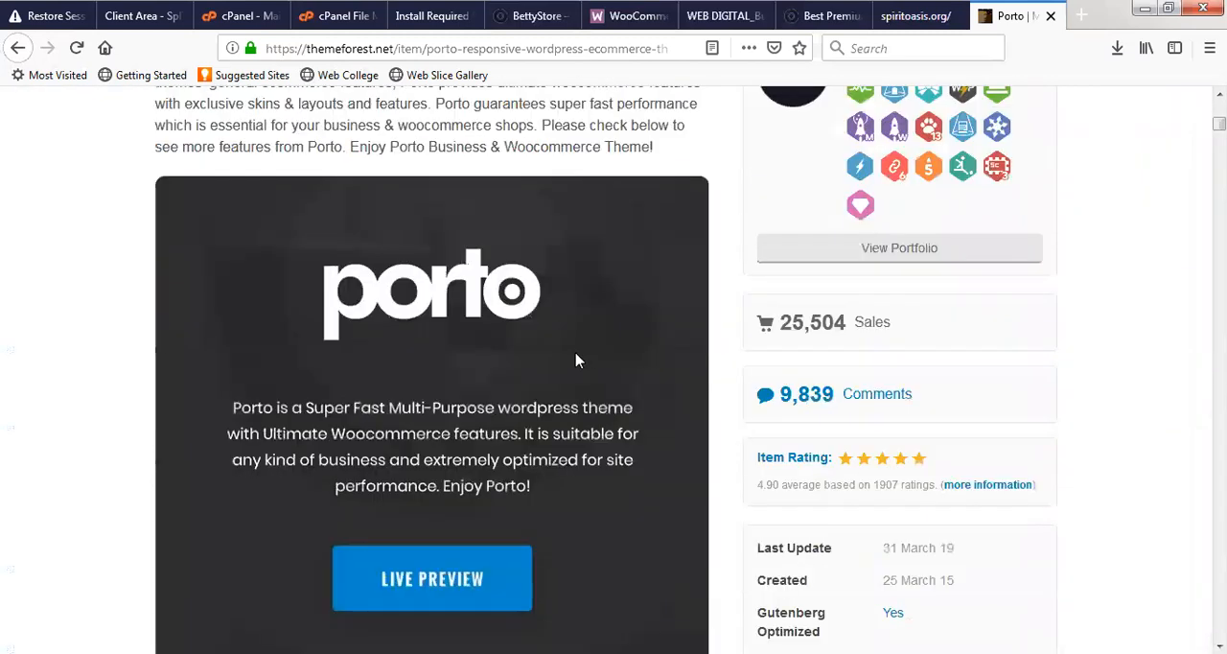
- Return to the required plugins page and apply the bulk Install action to all the selected plugins
click(417, 16)
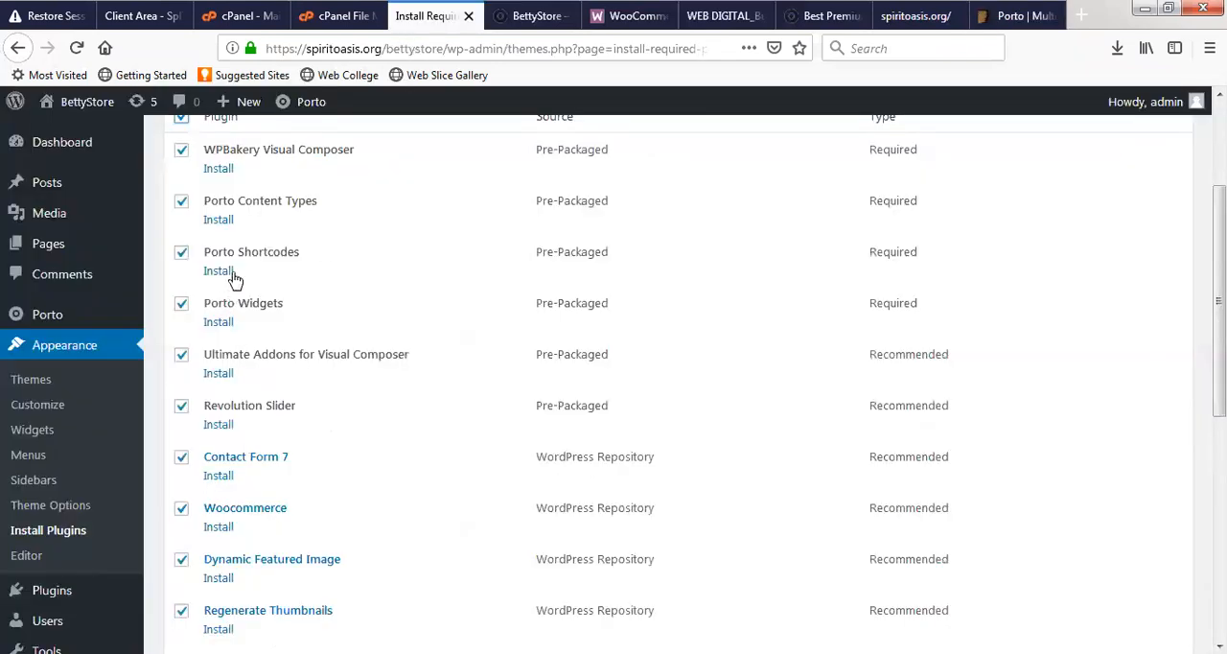
scroll(182, 393, down, 2)
scroll(185, 386, up, 5)
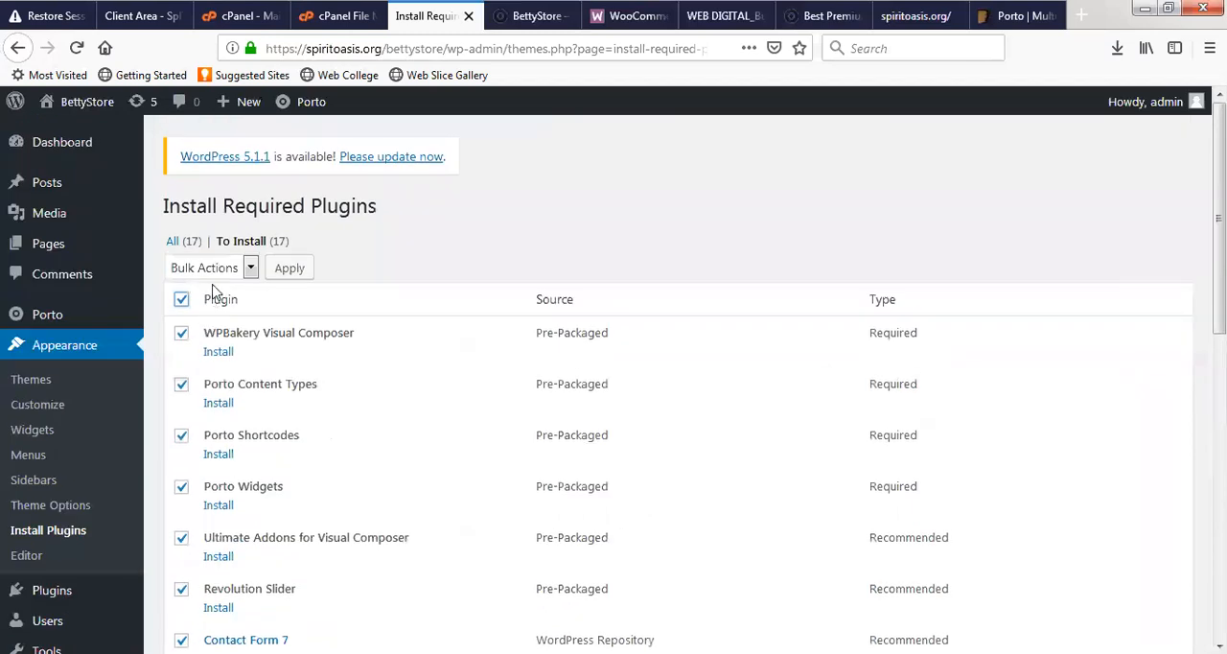
click(213, 275)
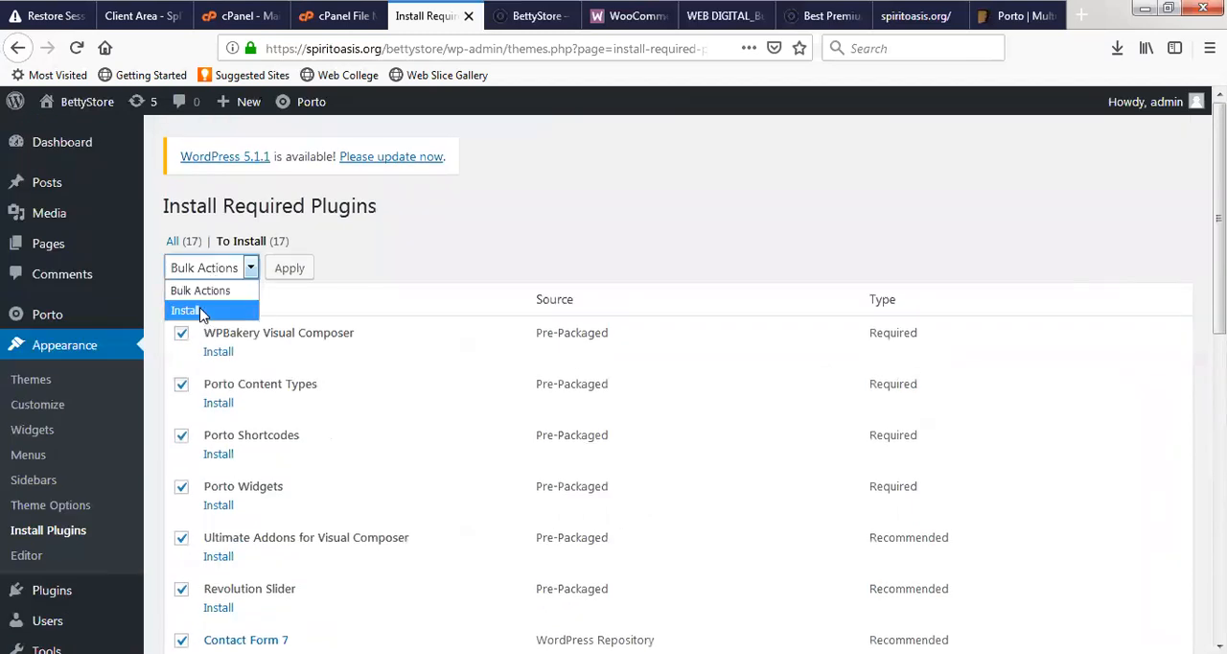
click(195, 317)
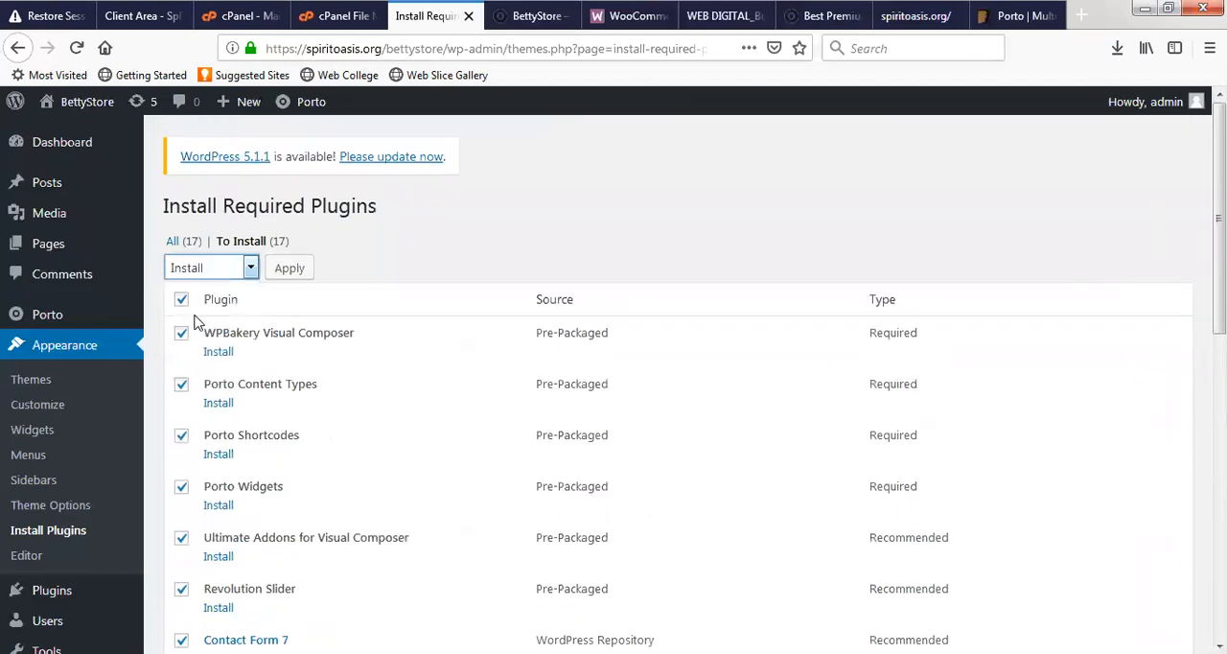
click(289, 277)
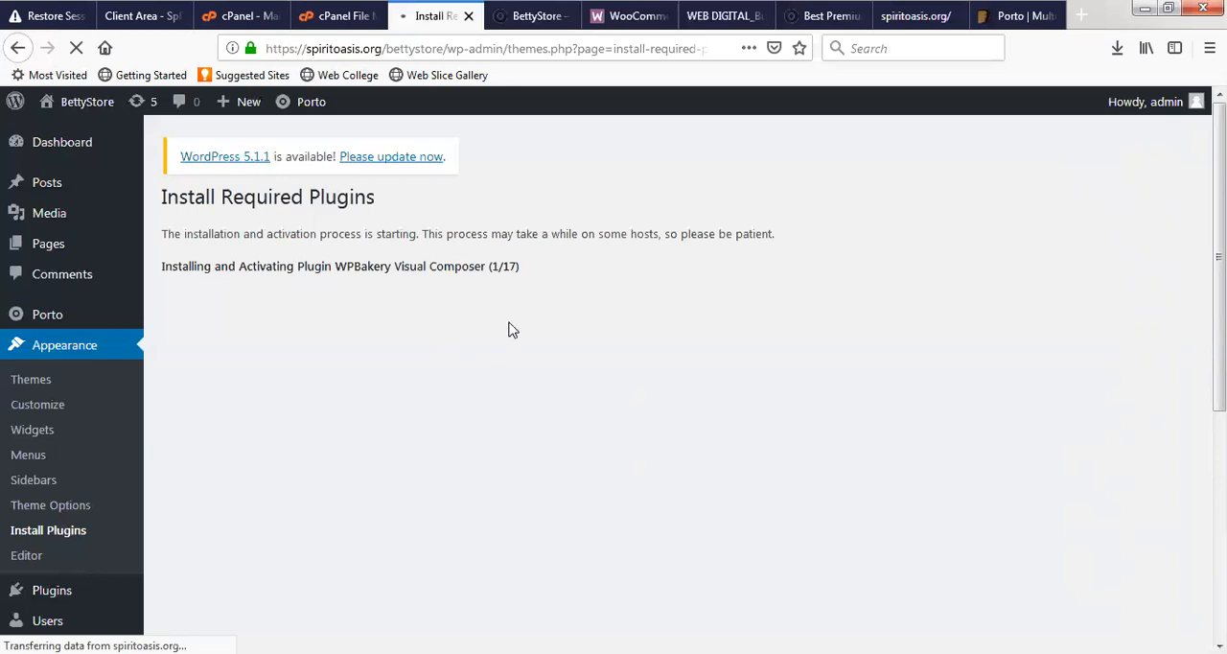
- Look at the BettyStore front page and the WooCommerce home page while the plugins install
click(519, 16)
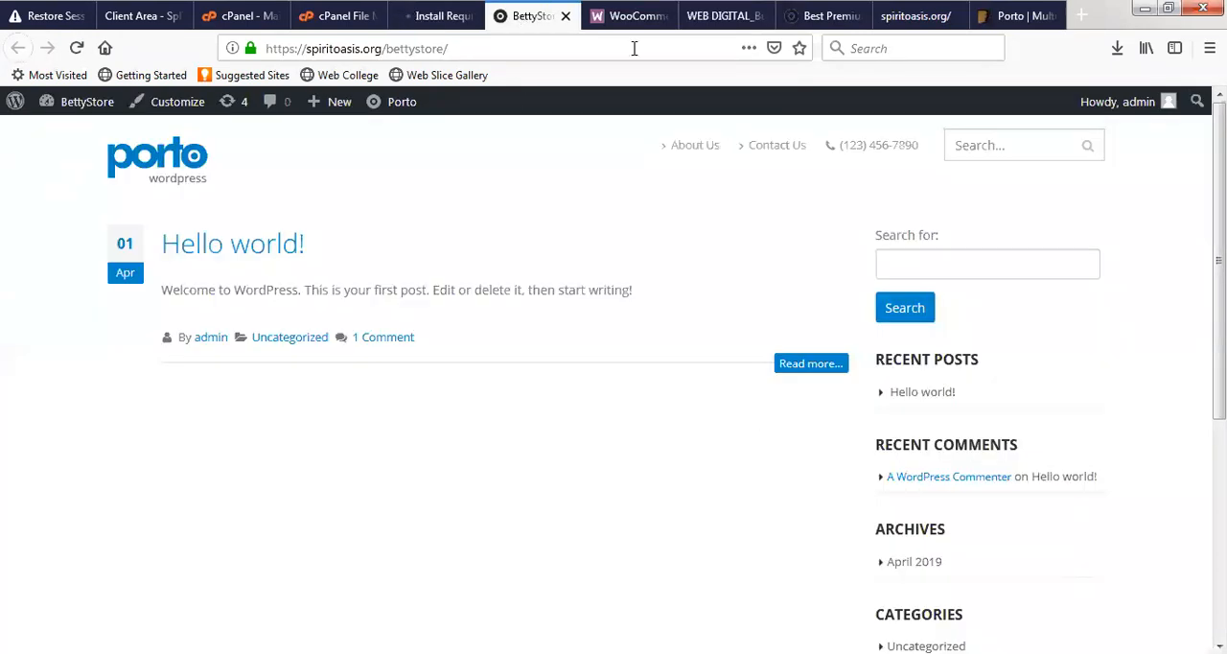
click(618, 11)
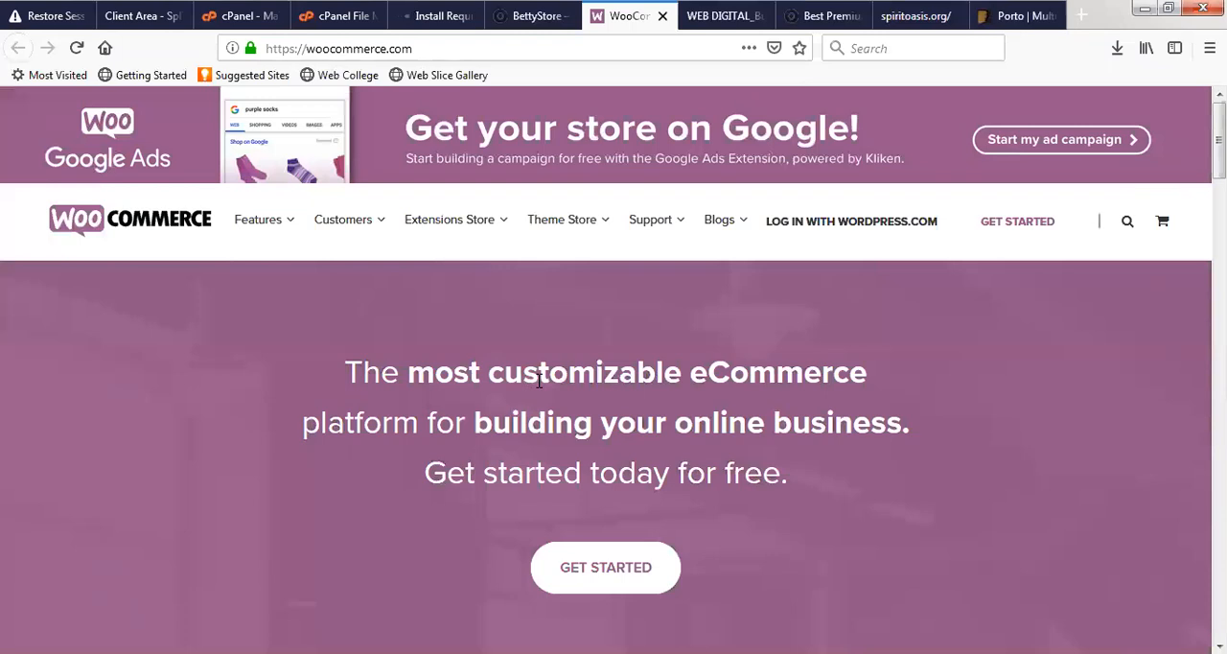
scroll(541, 380, down, 5)
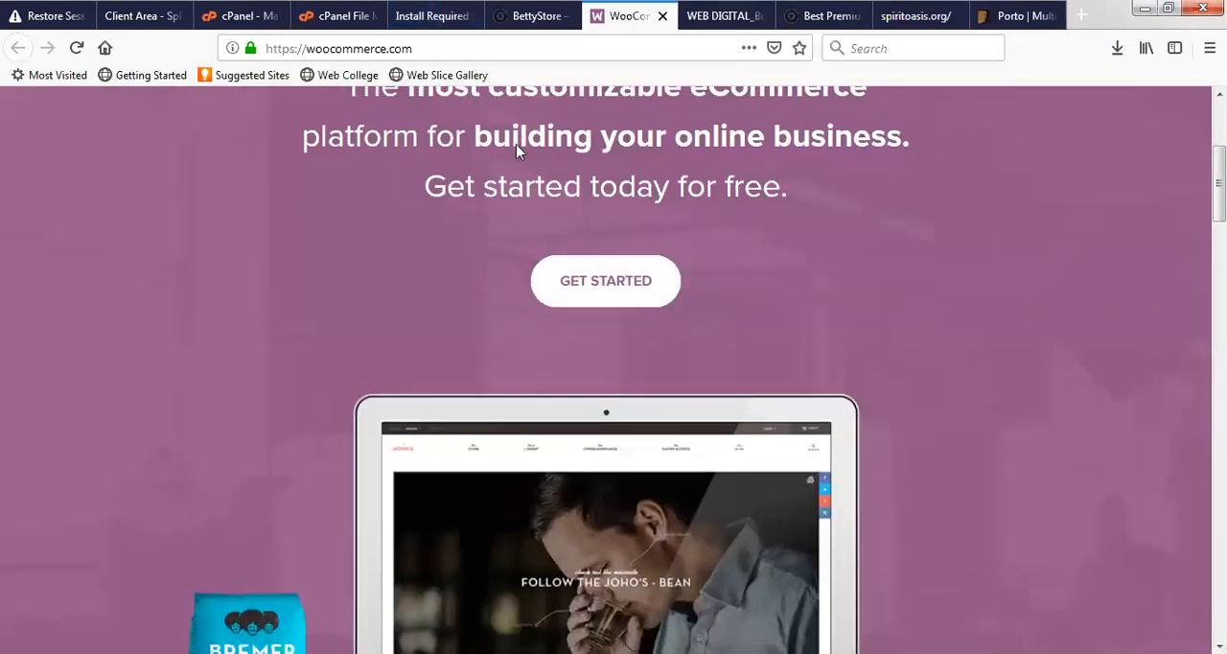
- Check the WPBakery Visual Composer installation details and request the plugin installation page again
click(425, 17)
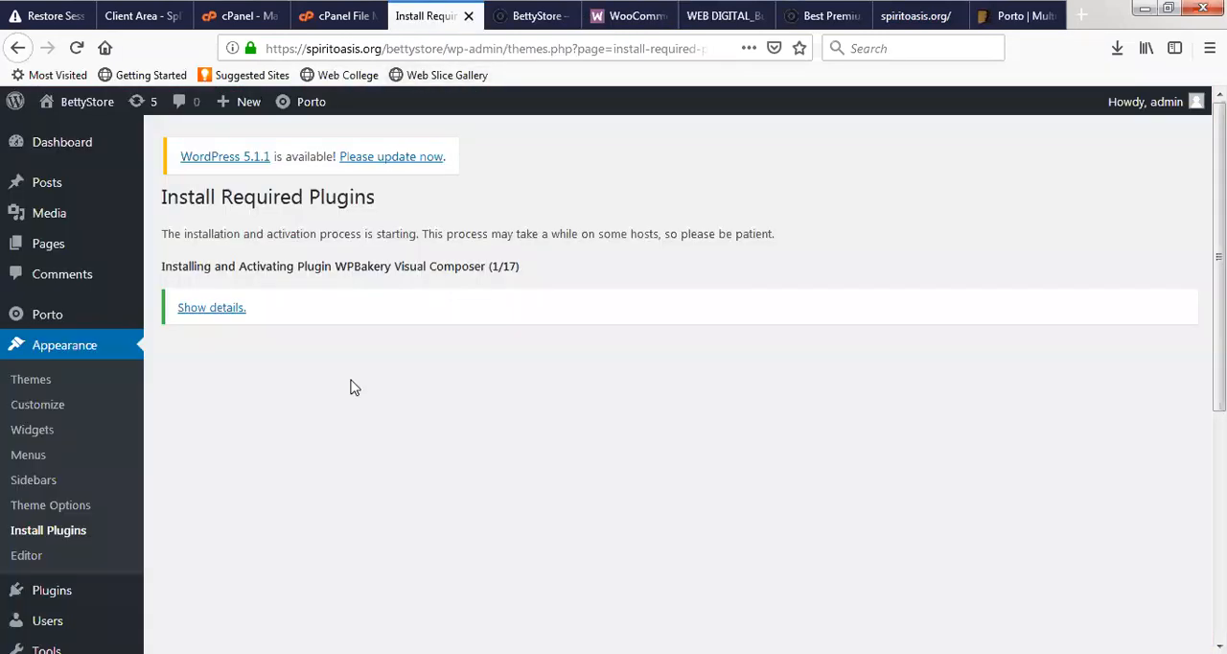
click(210, 316)
click(55, 533)
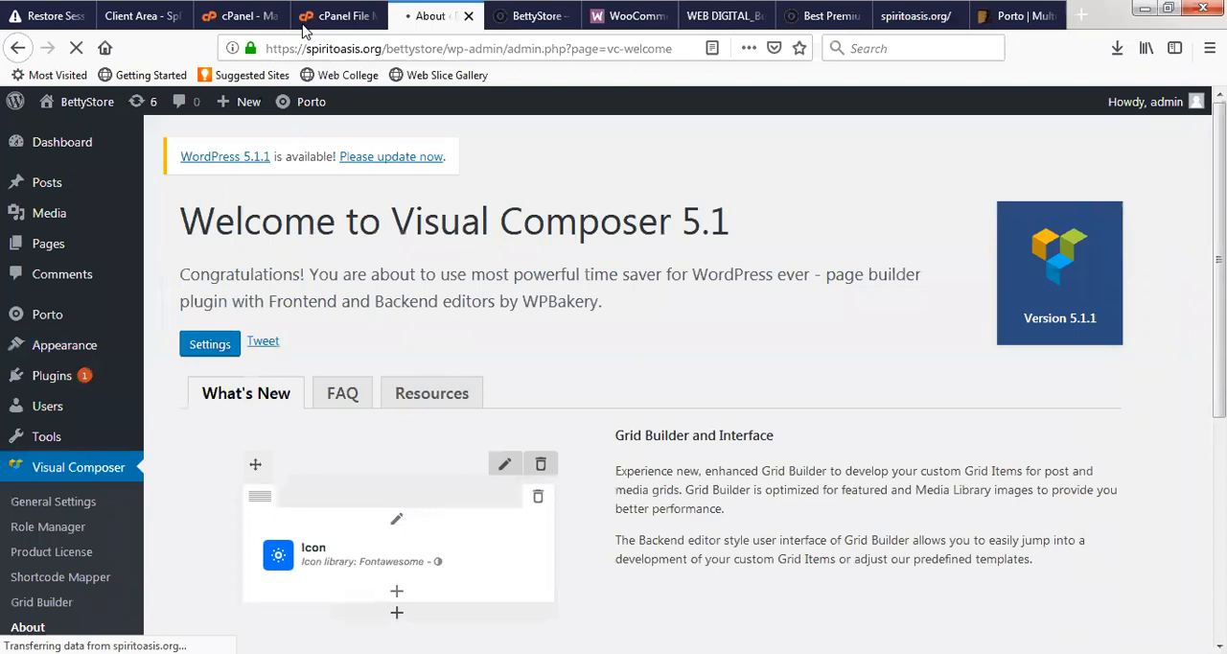
- Switch to cPanel and examine the hosting account's disk, memory, CPU and process usage statistics
click(331, 19)
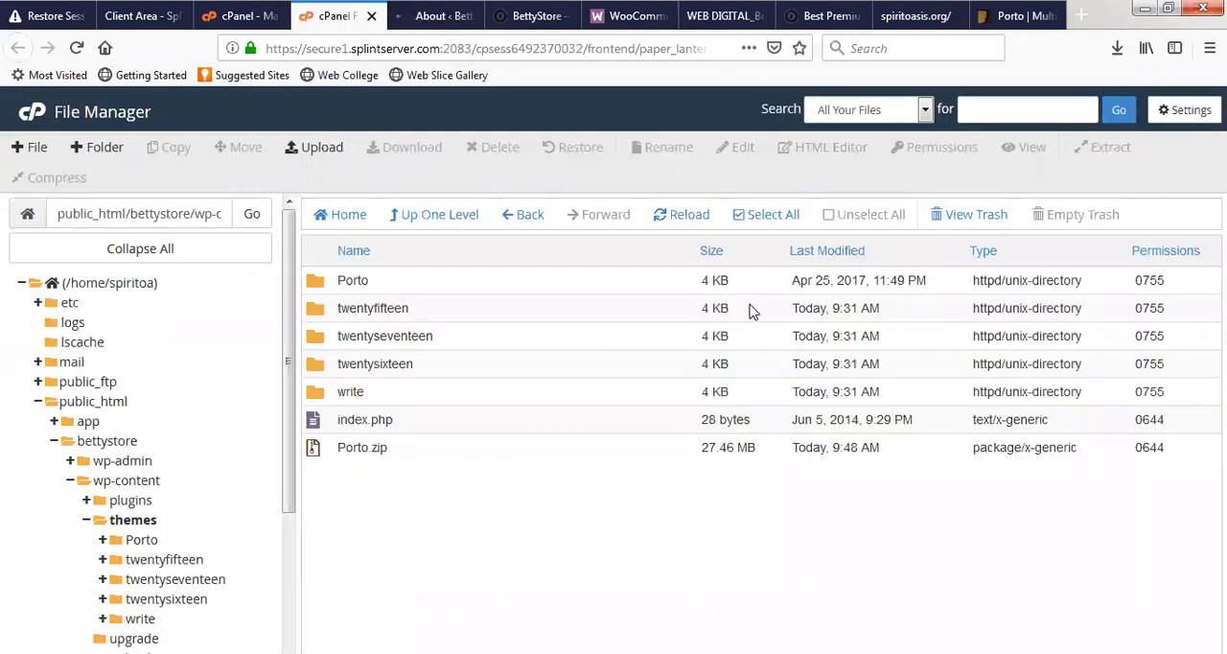
click(230, 23)
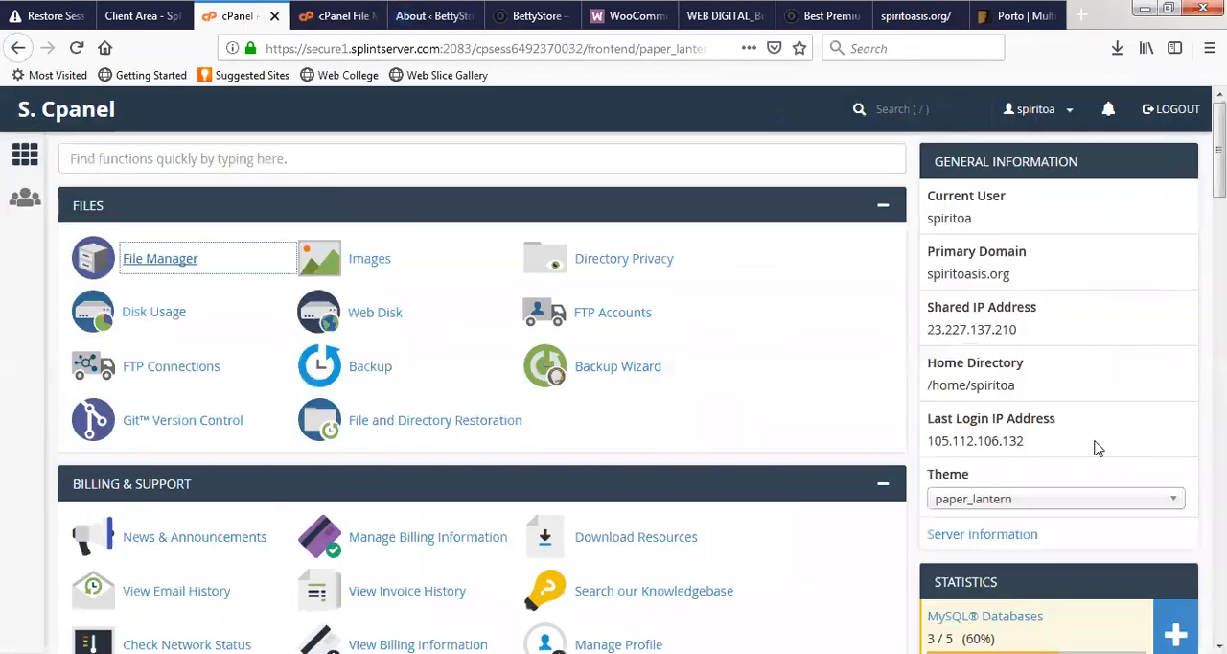
scroll(1098, 447, down, 5)
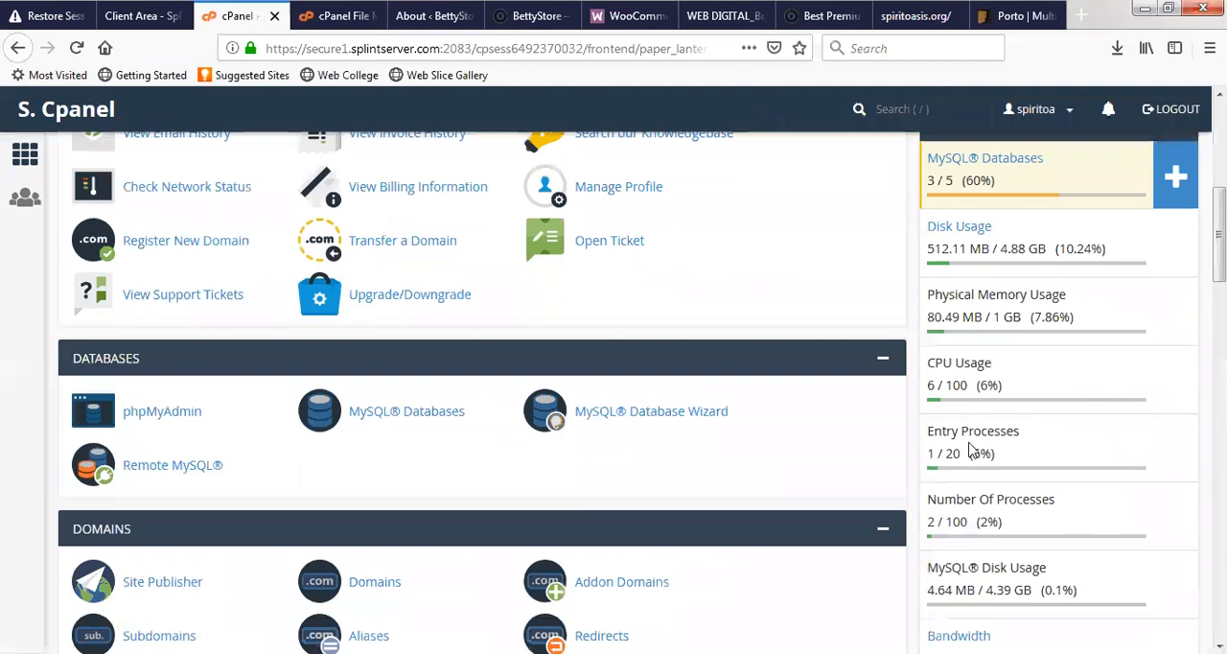
scroll(1035, 501, down, 2)
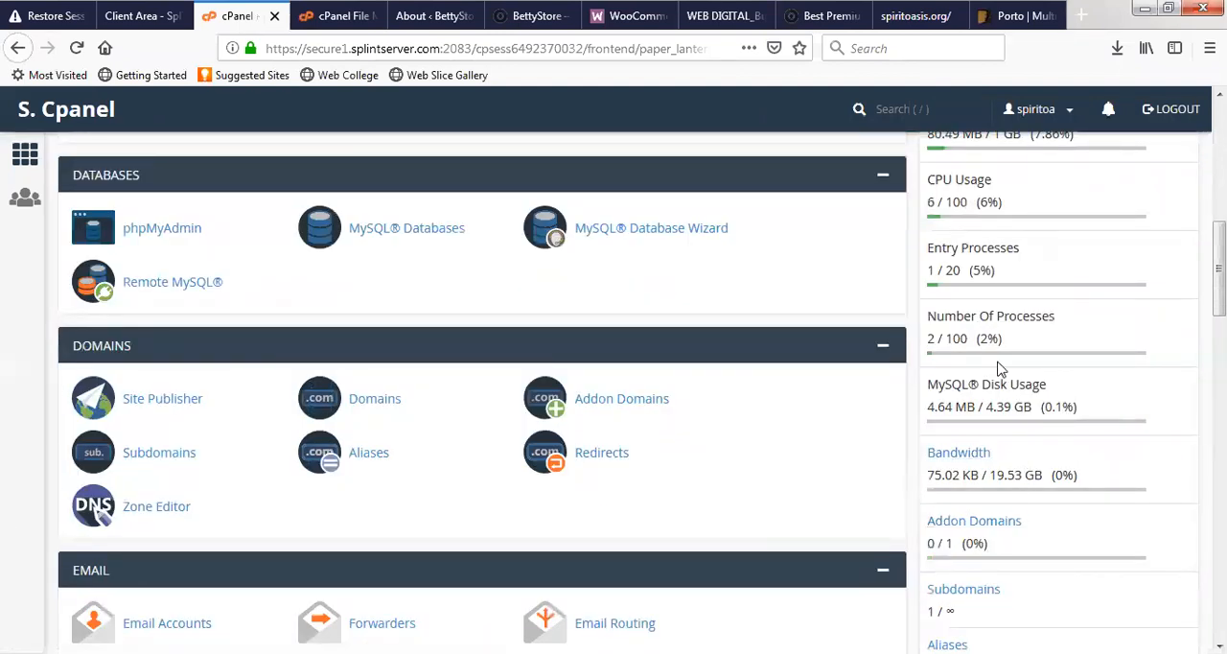
scroll(997, 369, up, 2)
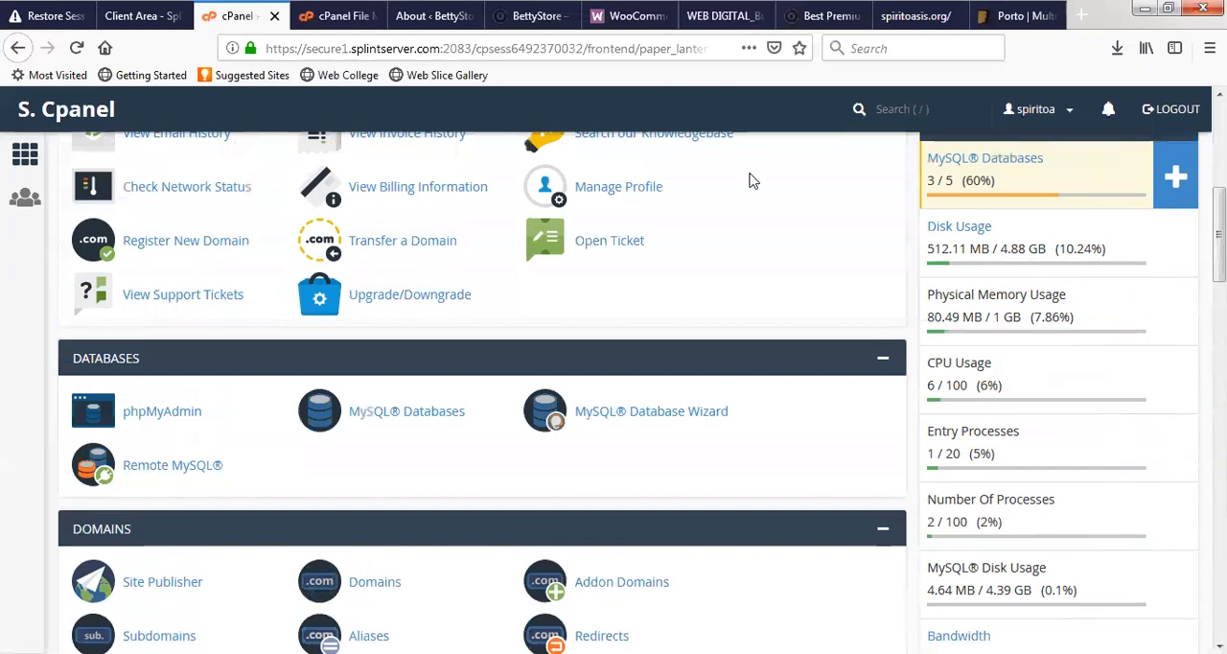
click(422, 15)
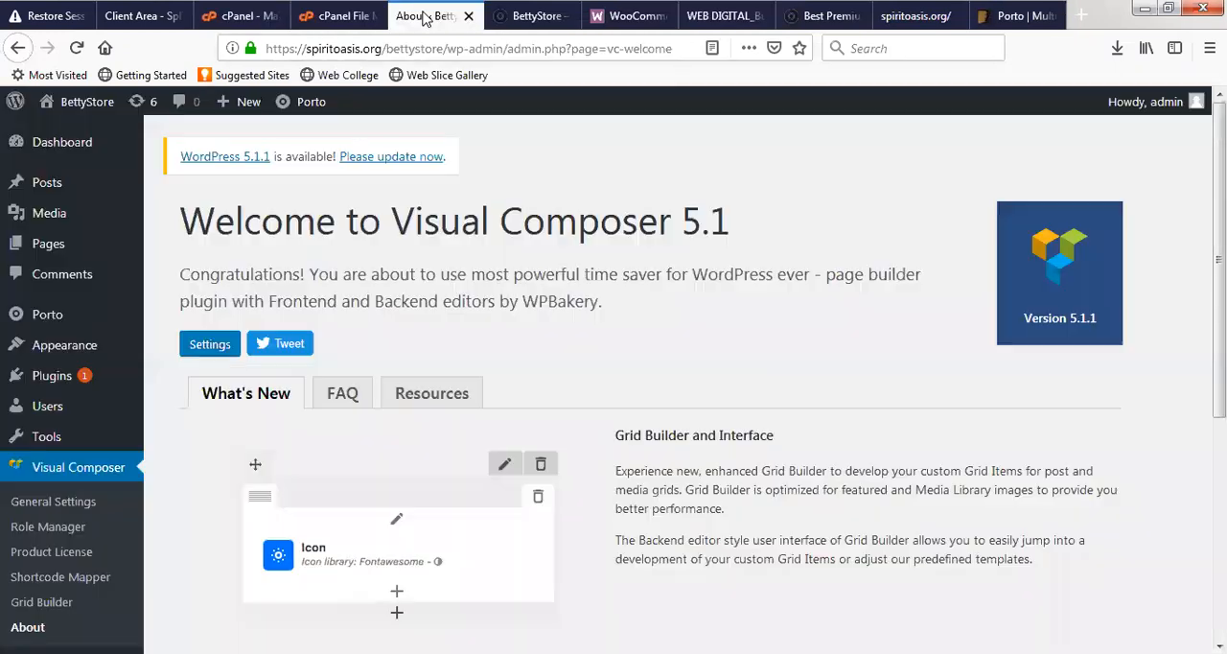
click(240, 16)
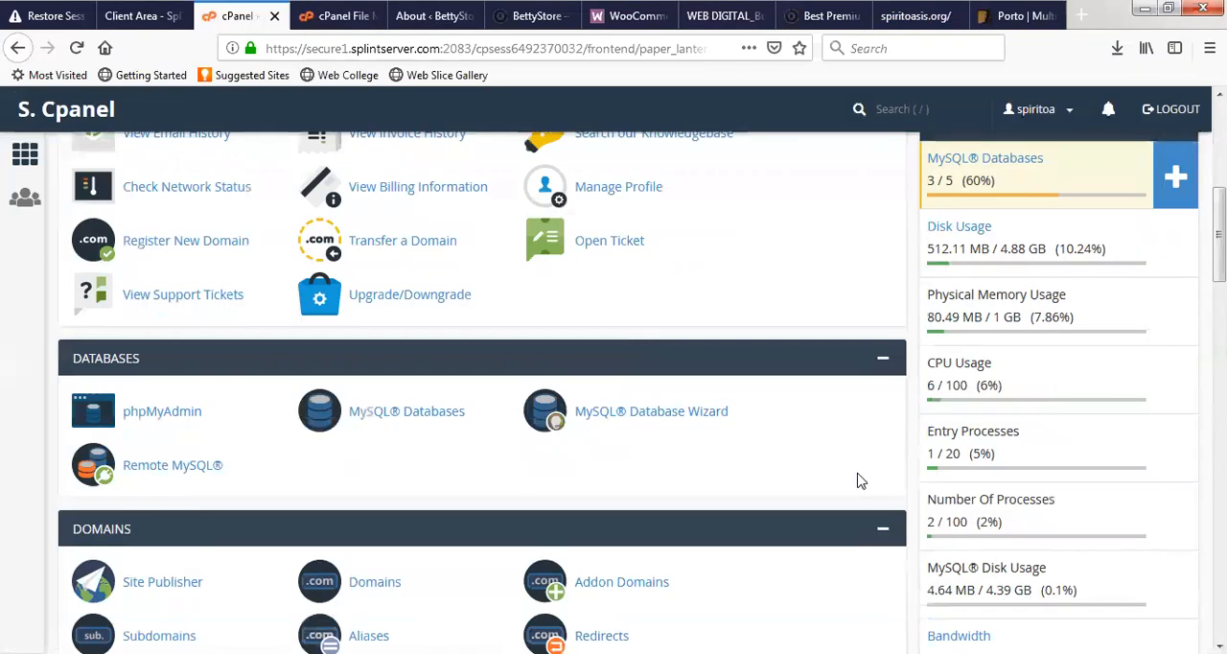
- Return to the BettyStore admin and look through the Visual Composer welcome page and admin menu
click(444, 19)
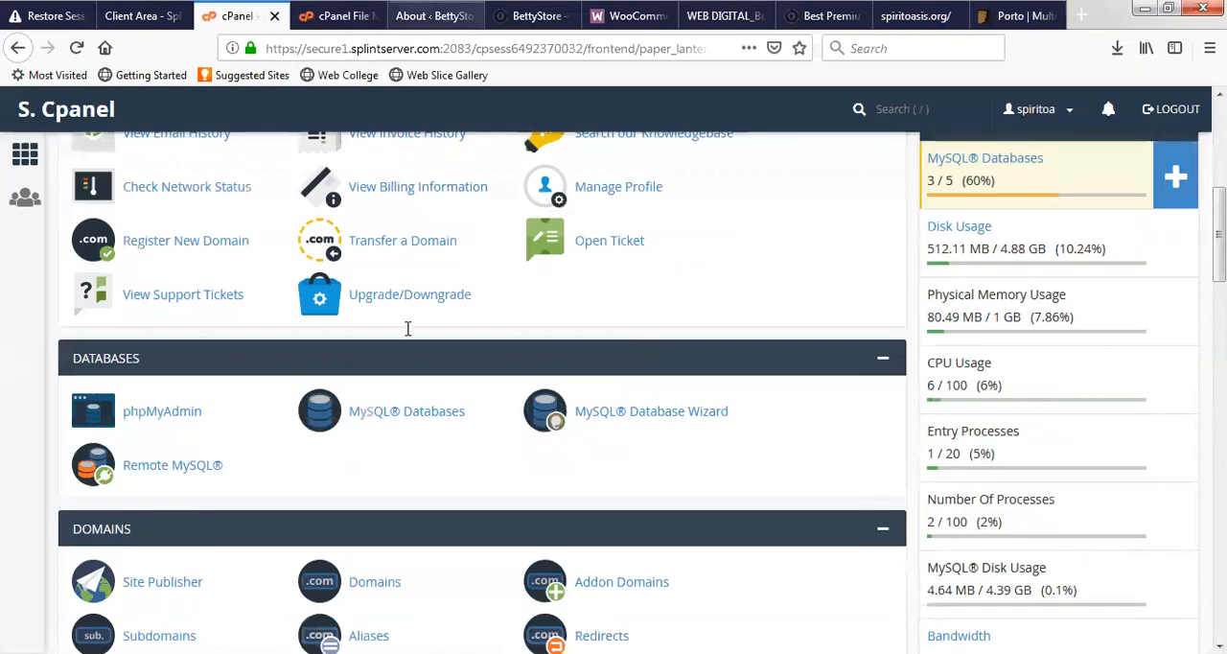
scroll(239, 525, down, 2)
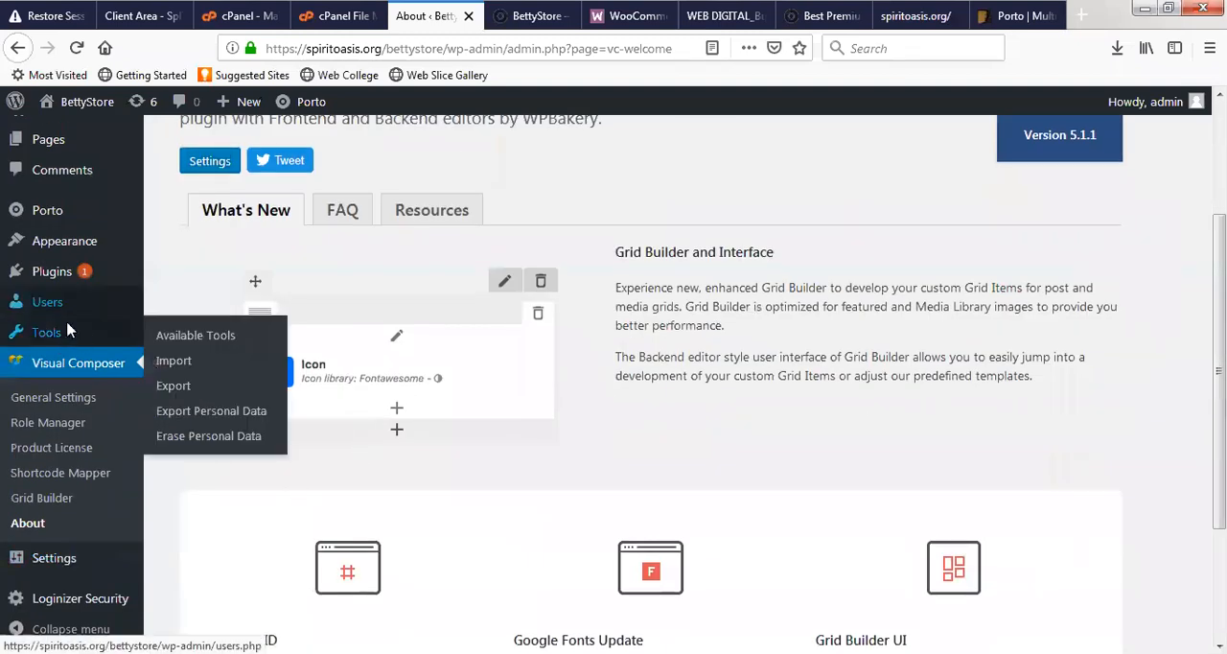
scroll(332, 474, down, 2)
scroll(364, 403, up, 4)
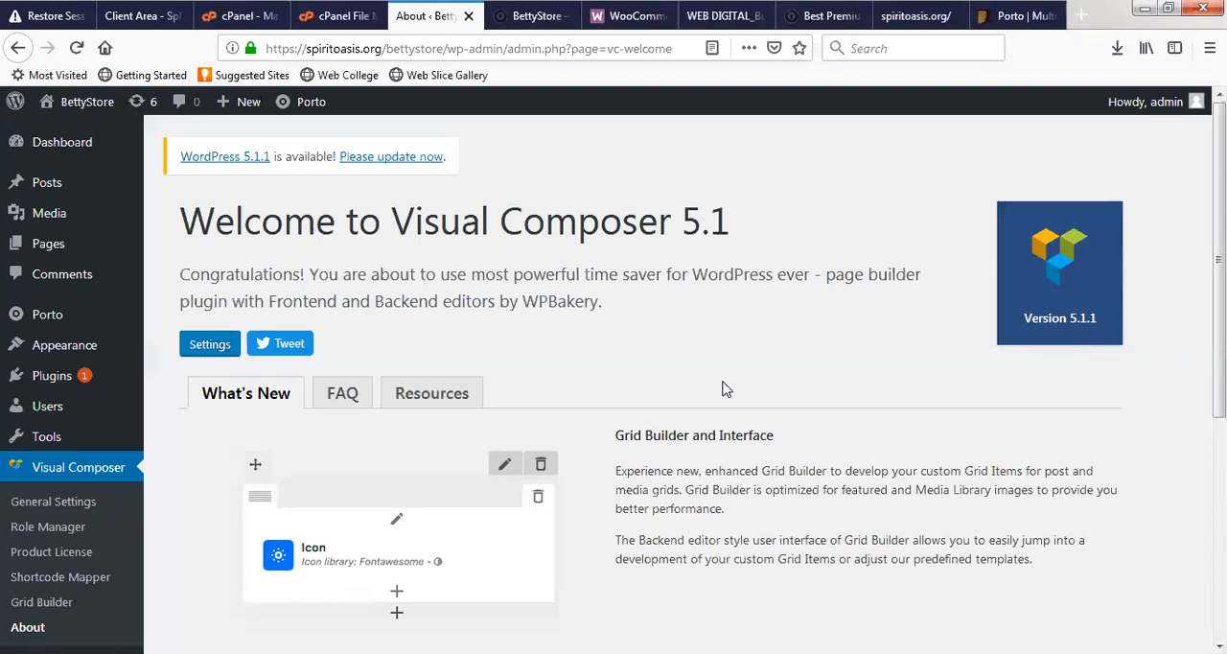
- Go back to the cPanel statistics to review the MySQL database and disk usage limits, then view the themes folder in File Manager
click(251, 12)
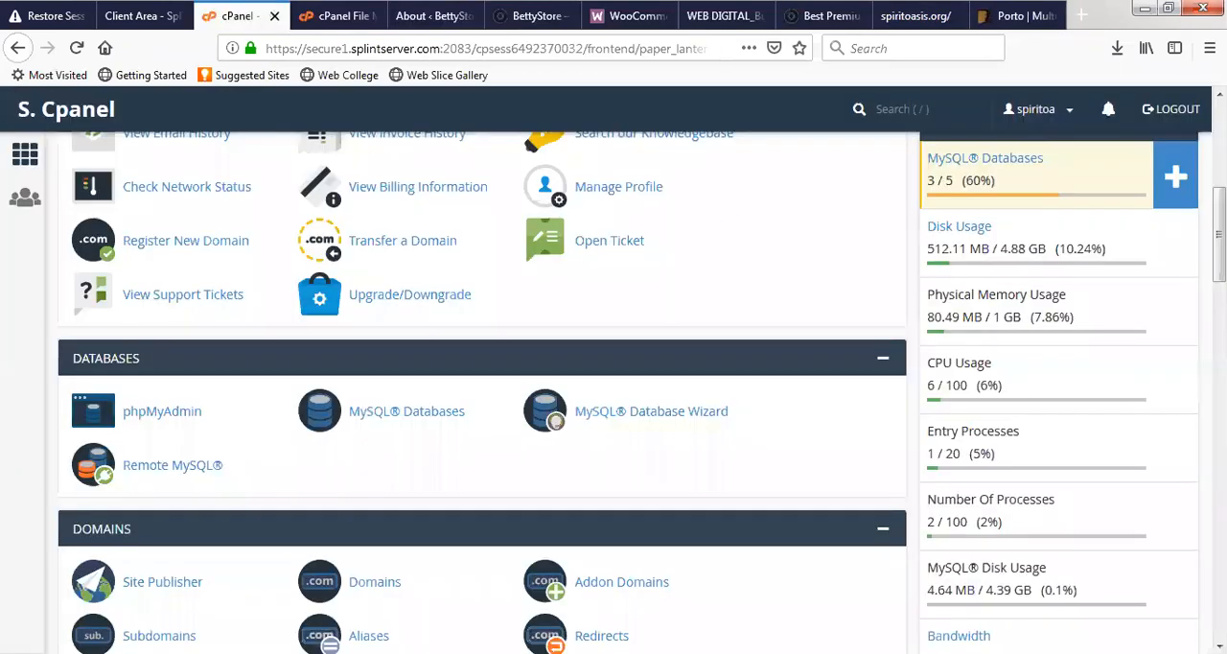
scroll(997, 412, up, 2)
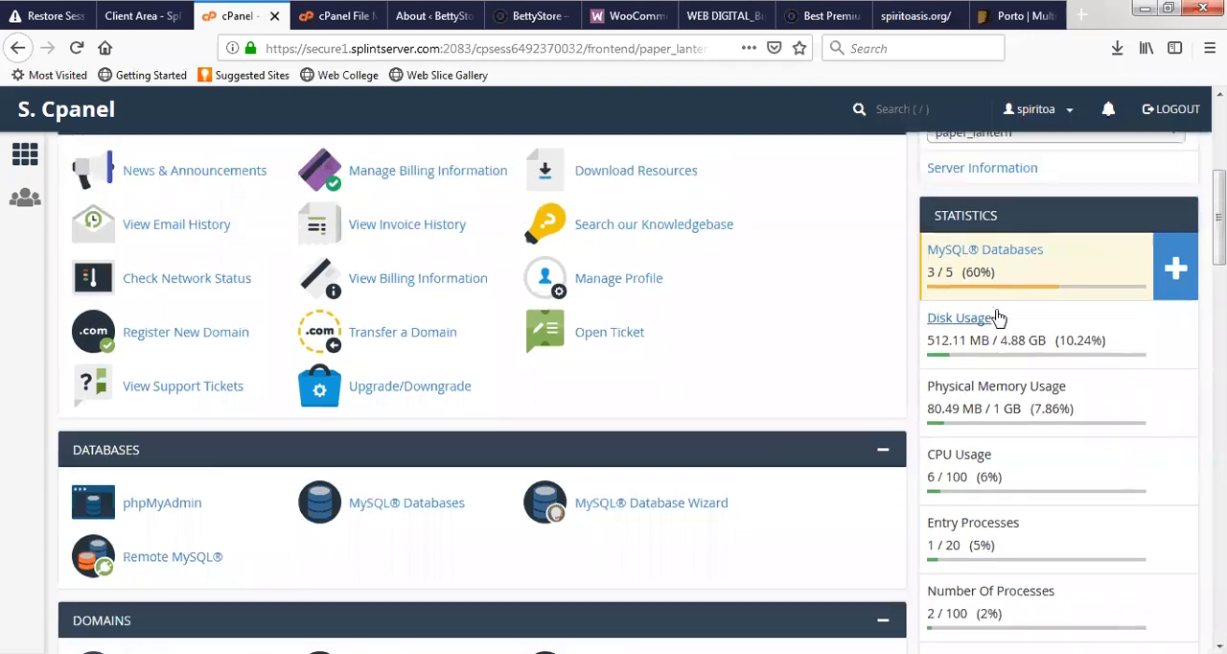
scroll(991, 425, up, 3)
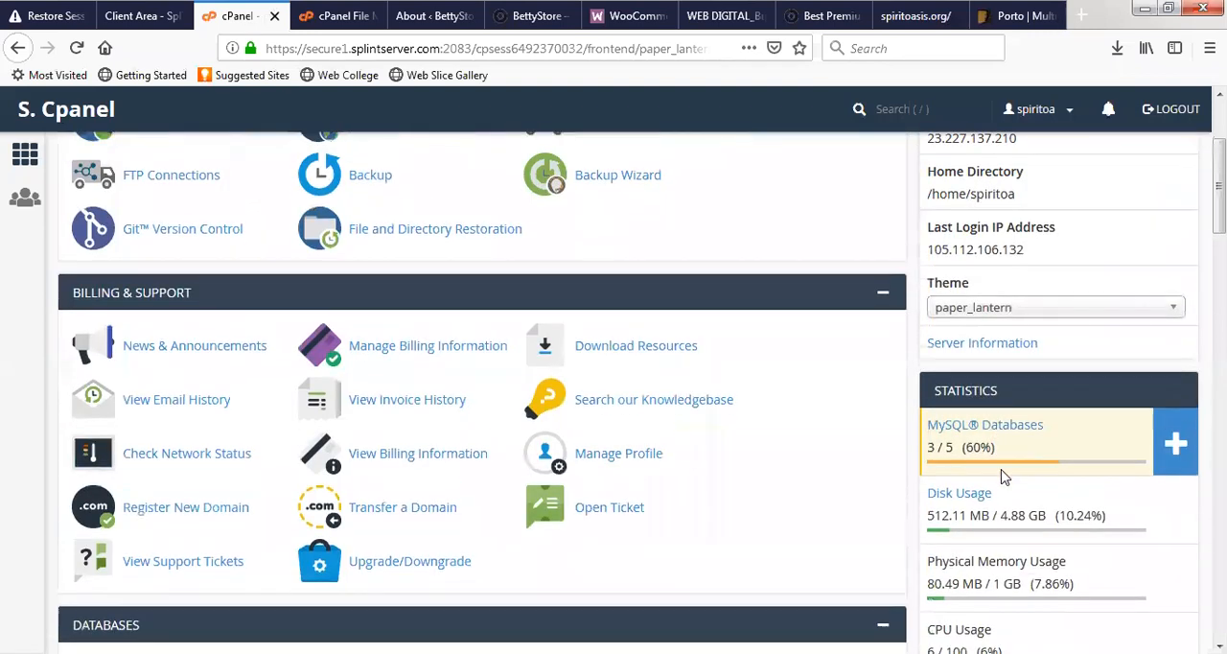
scroll(997, 450, down, 3)
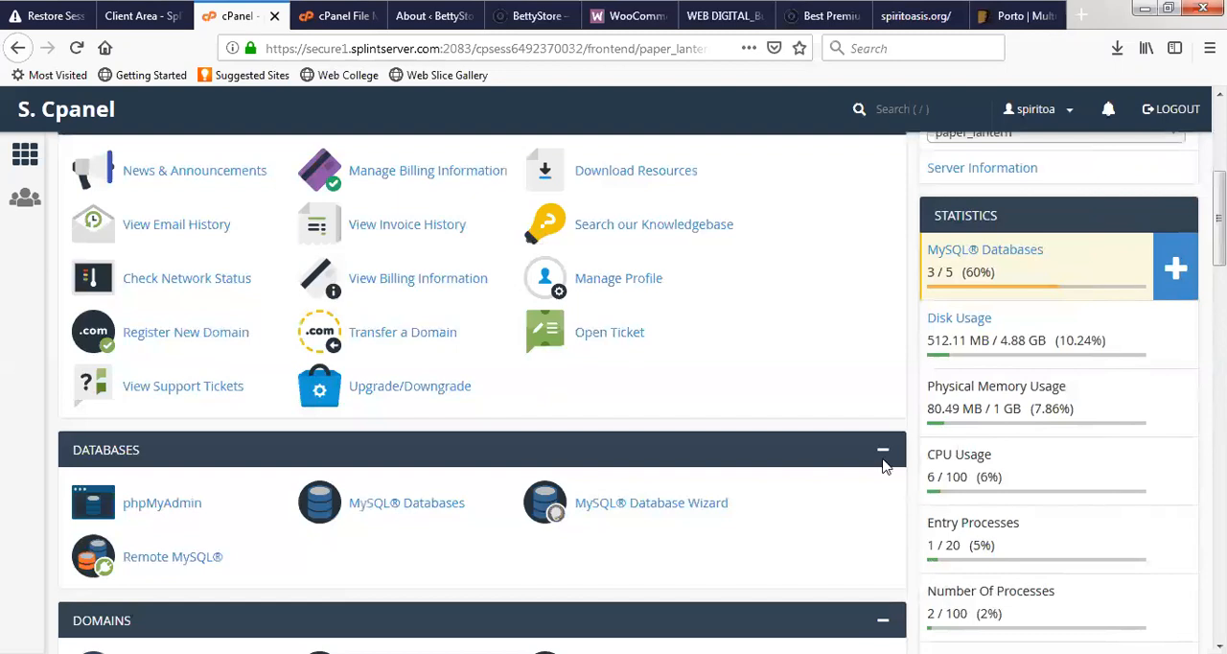
click(347, 15)
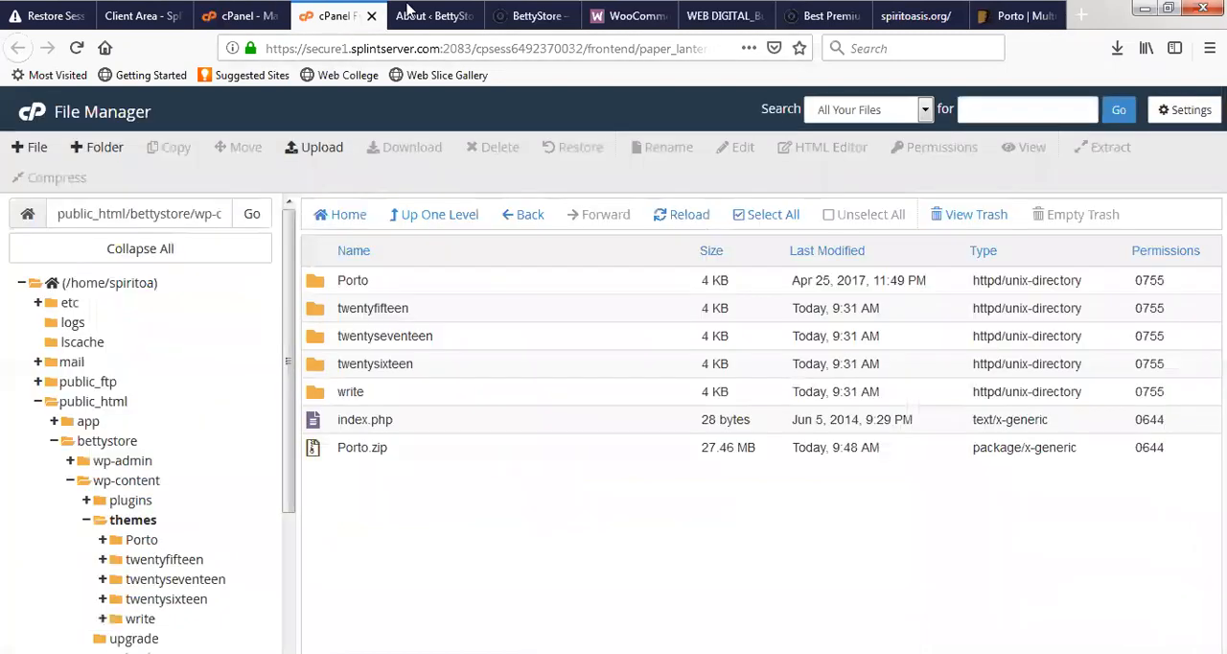
- Open the BettyStore site's installed plugins list and check which plugins are installed and active
click(422, 16)
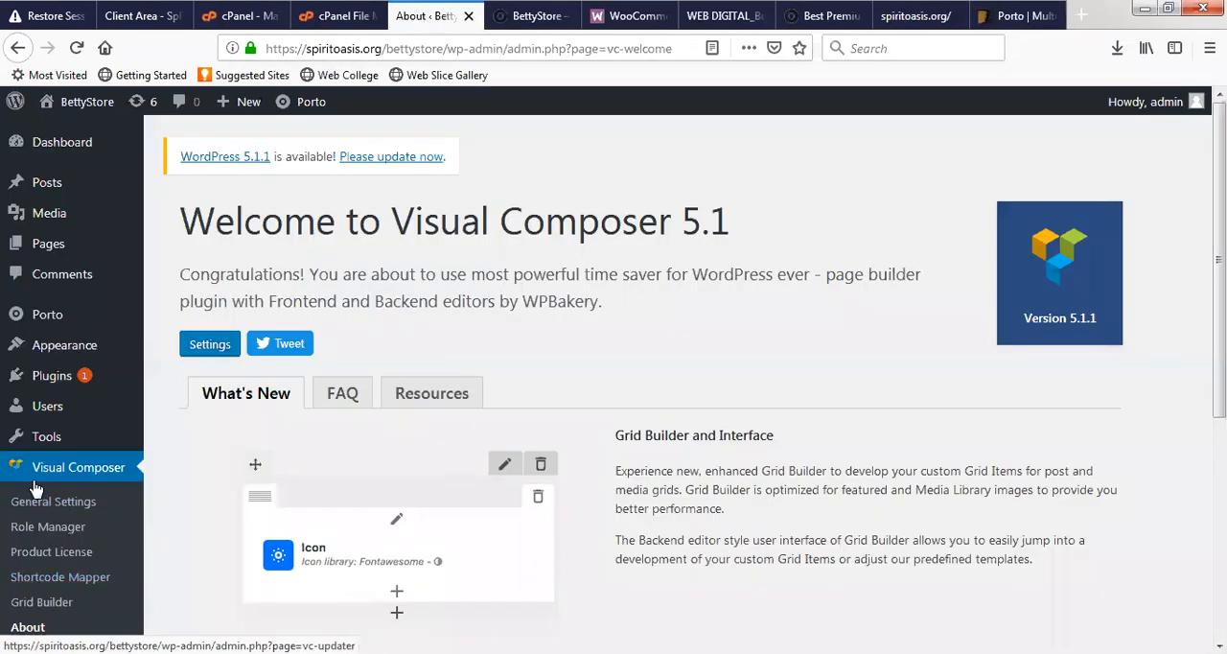
click(63, 384)
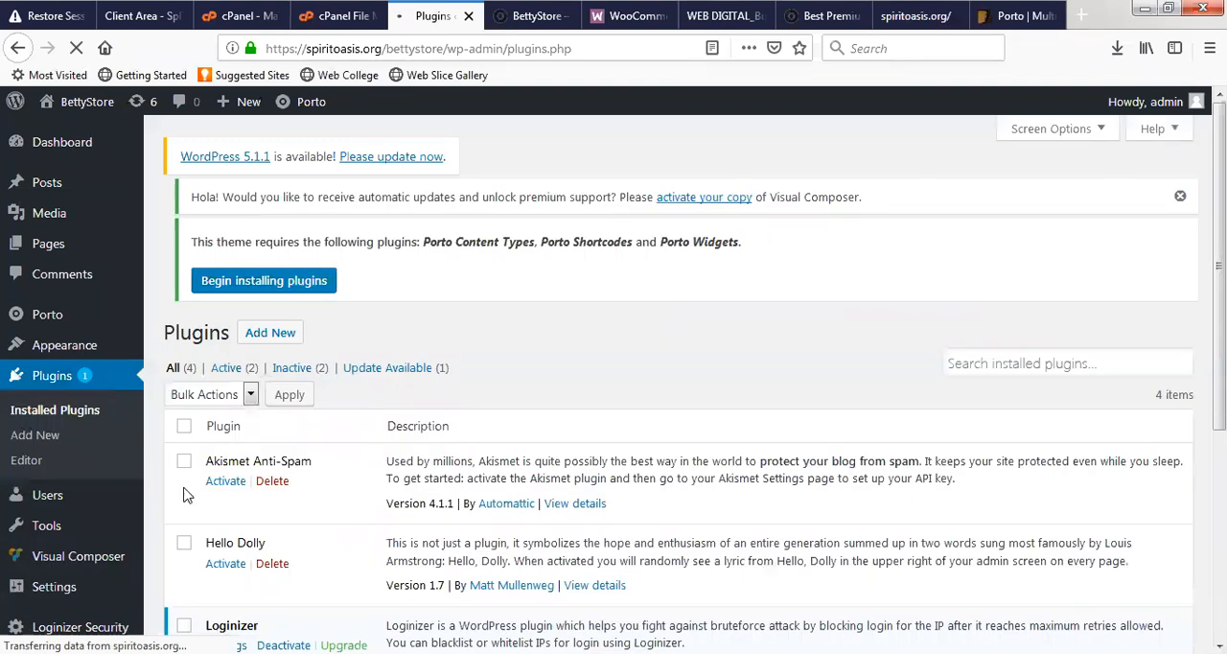
scroll(187, 494, down, 6)
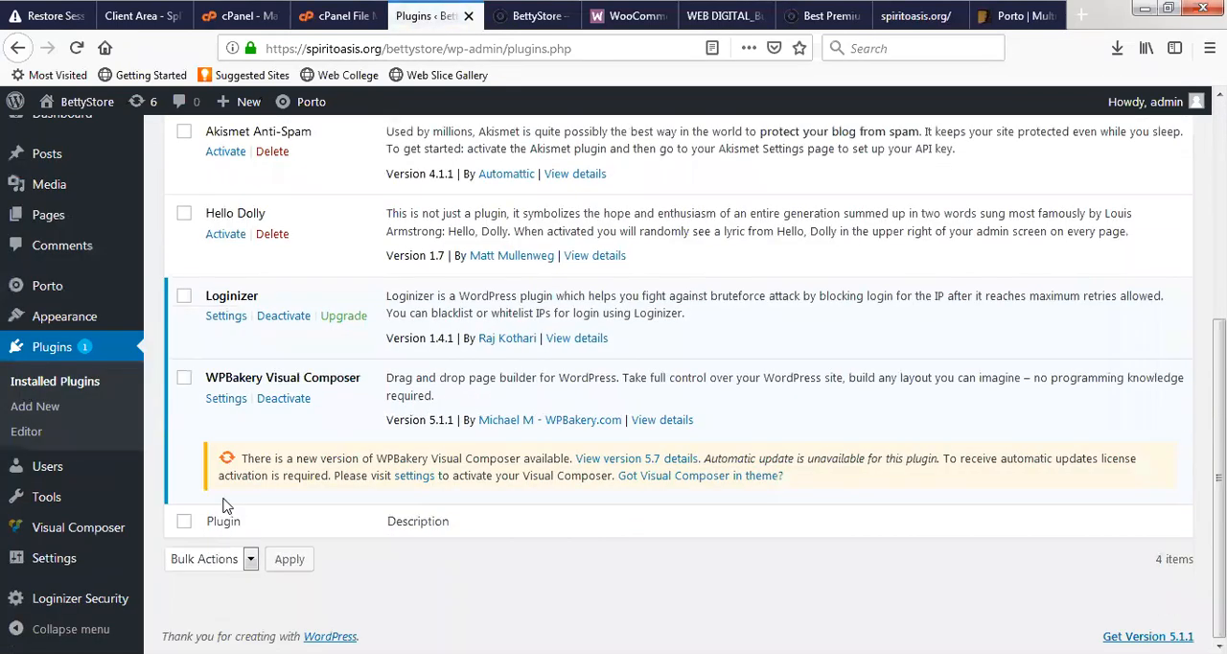
scroll(230, 493, up, 5)
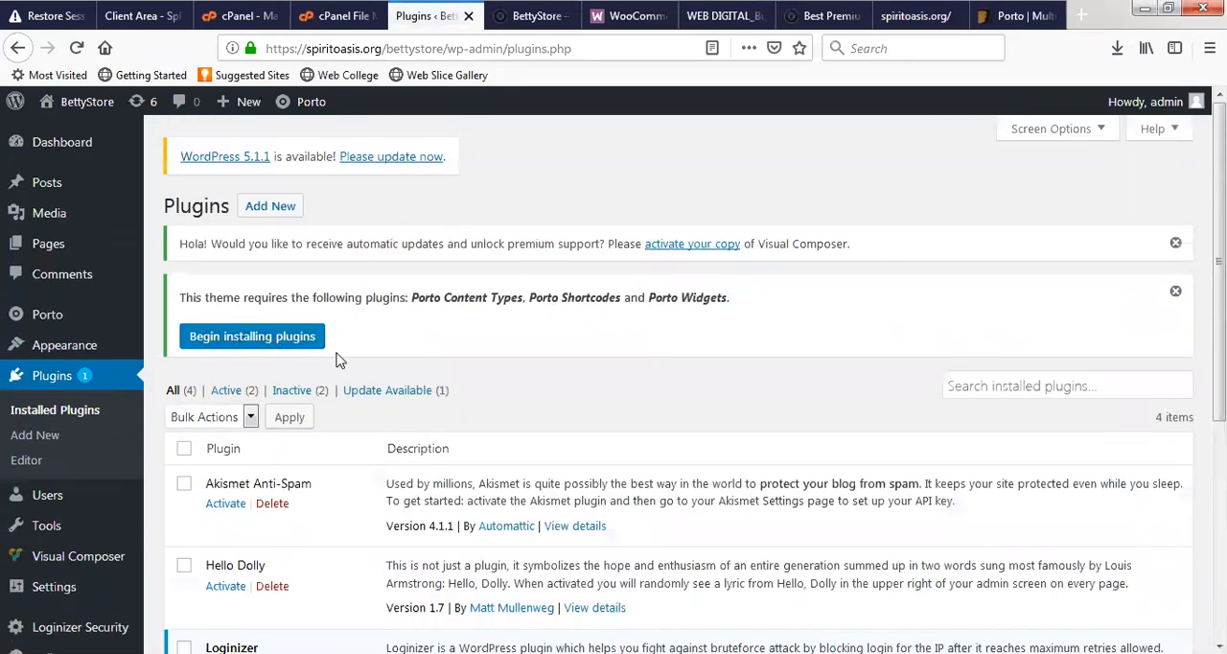
- Begin installing the plugins that Porto still requires and look through the list of remaining ones
click(261, 341)
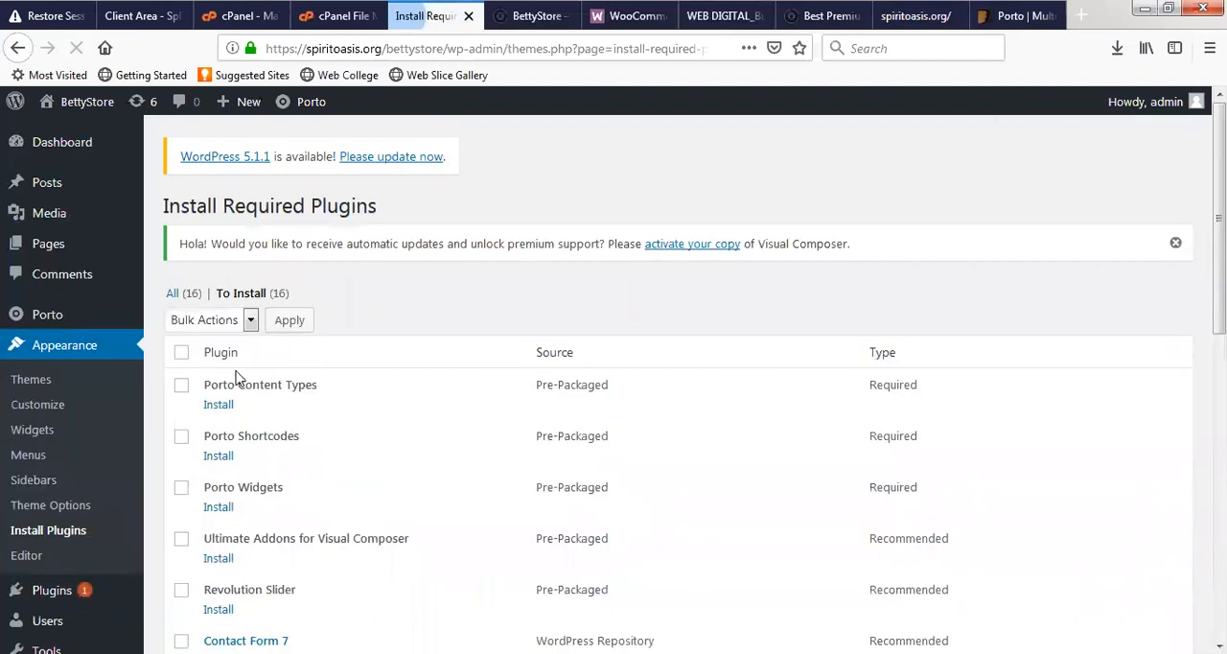
scroll(177, 192, down, 5)
scroll(181, 182, up, 3)
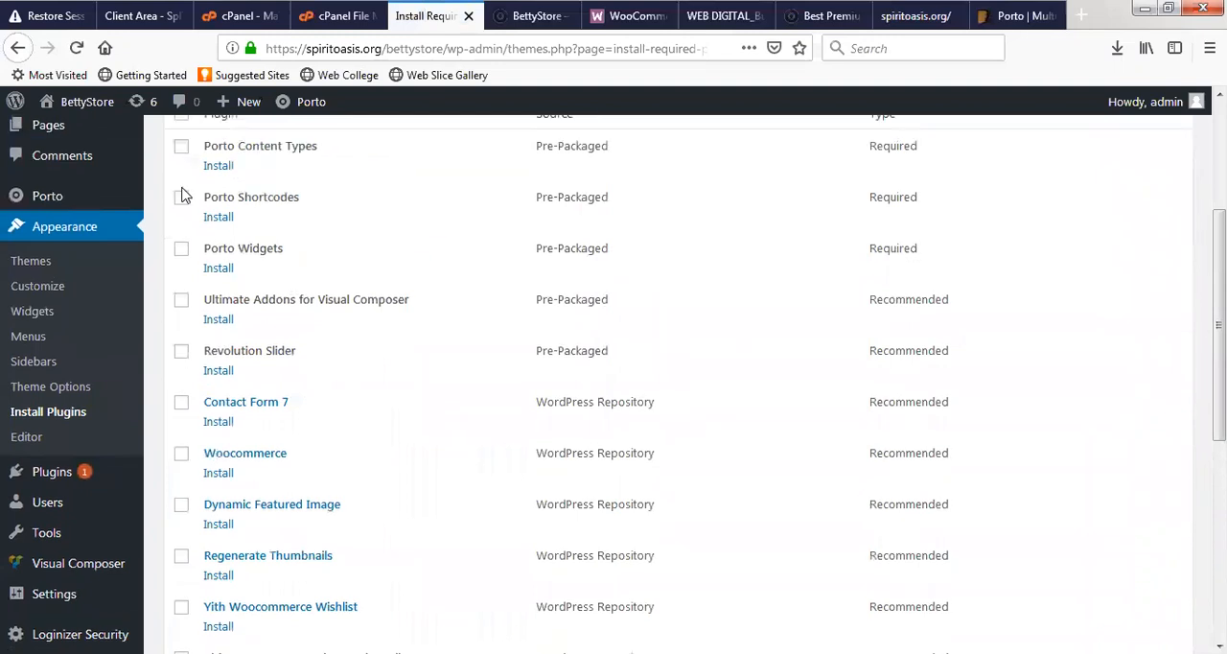
click(181, 260)
click(206, 230)
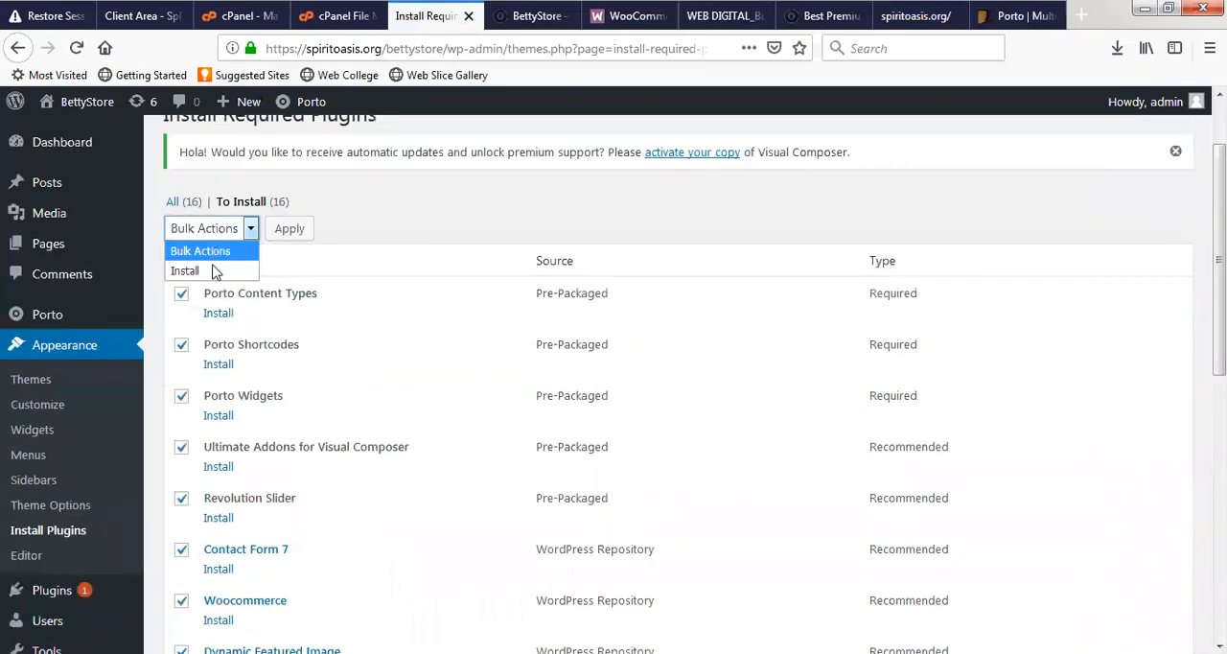
click(199, 272)
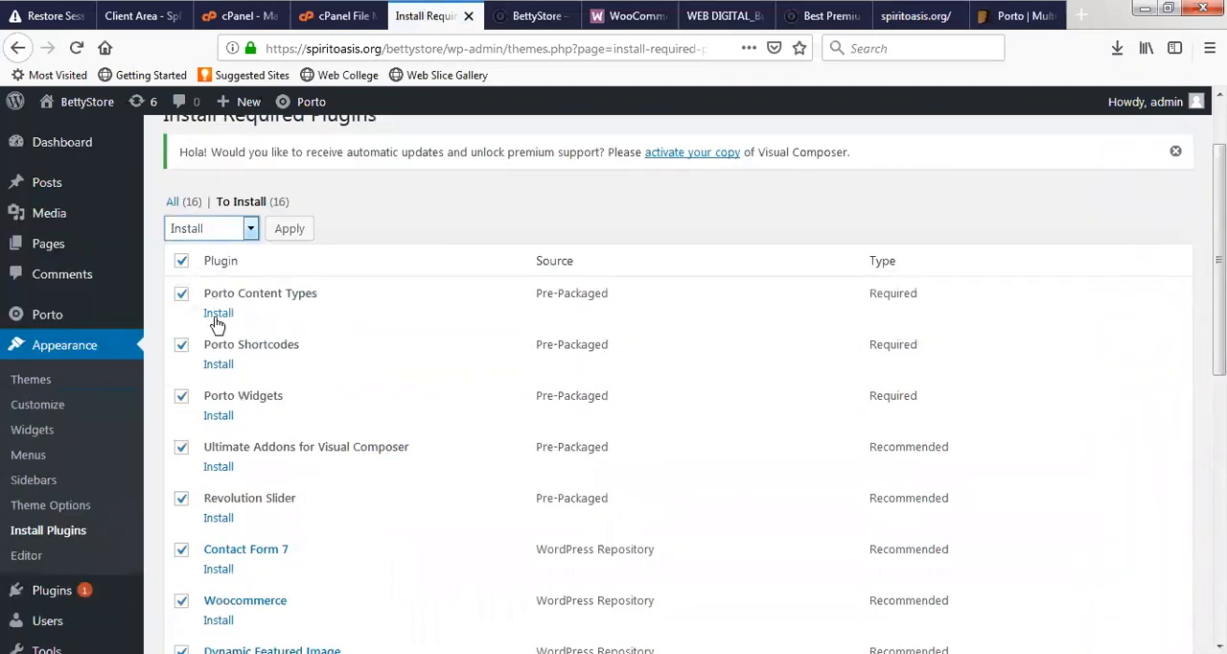
scroll(252, 522, down, 5)
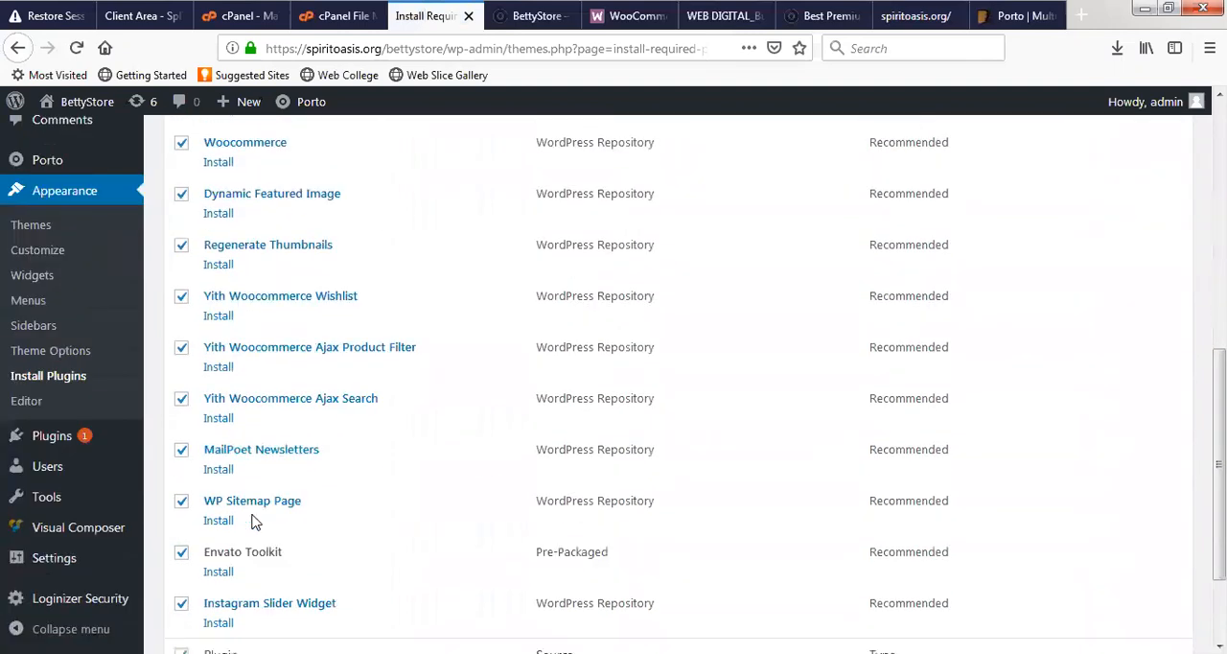
scroll(253, 522, down, 2)
scroll(239, 495, up, 2)
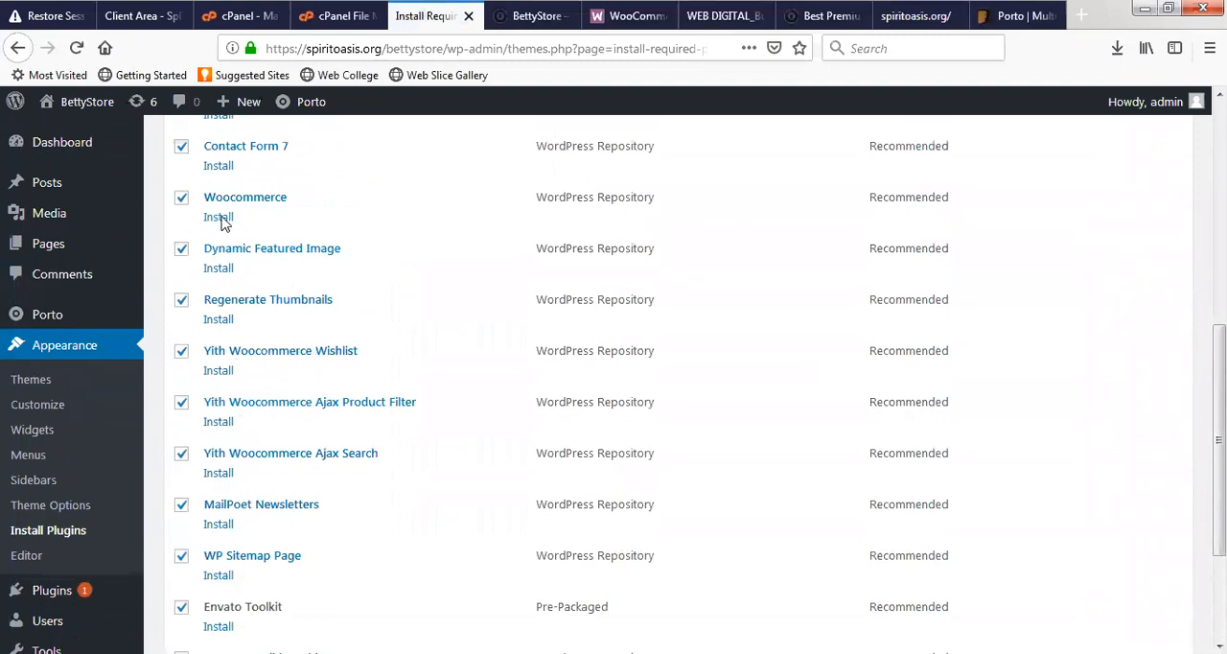
- Install the required Porto Content Types plugin on its own from the list of required plugins
scroll(224, 223, up, 3)
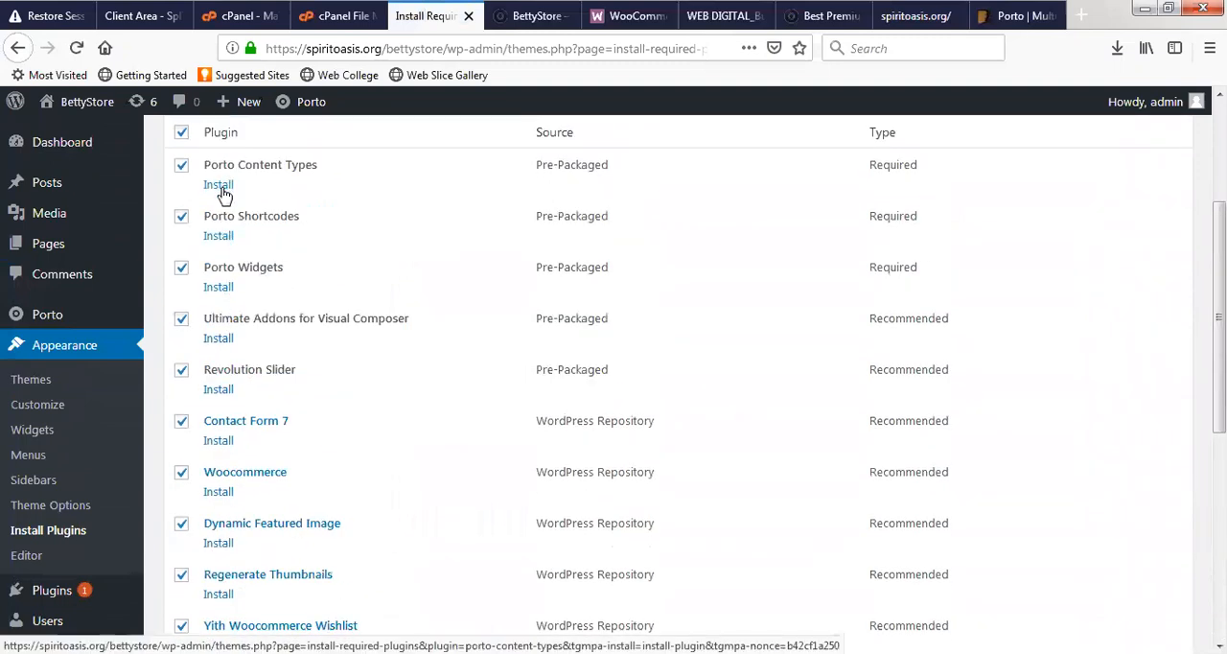
click(221, 190)
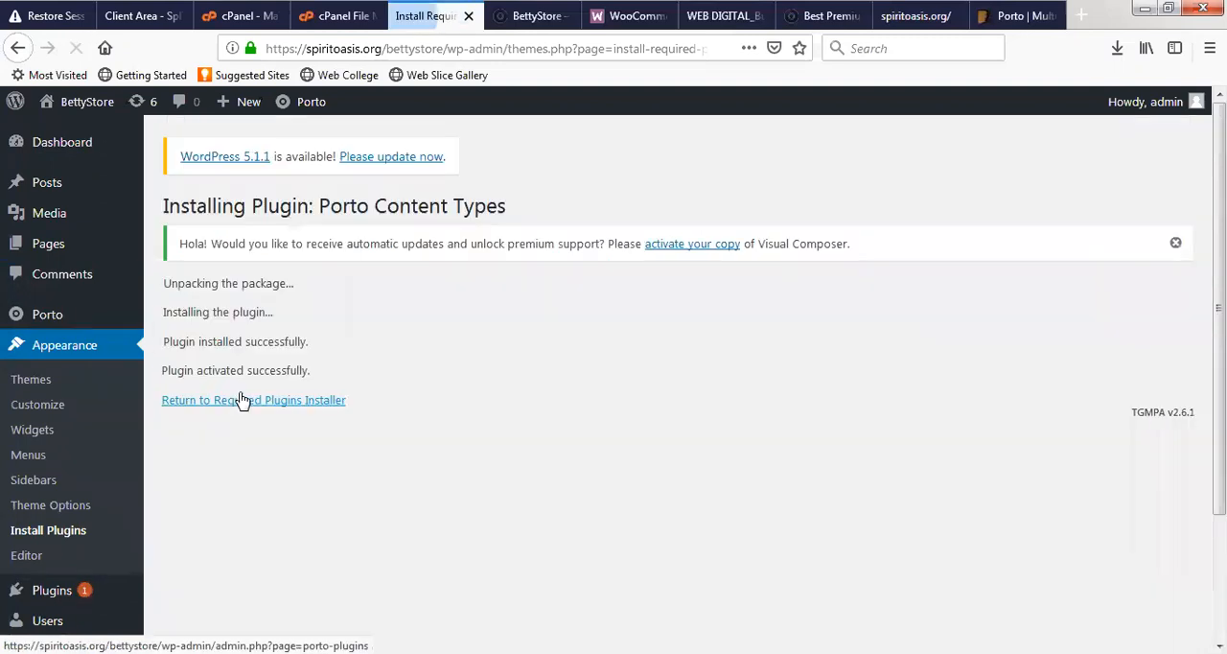
scroll(241, 399, down, 4)
- Return to the required plugins installer and install the Woocommerce plugin from Porto's plugins page
click(271, 247)
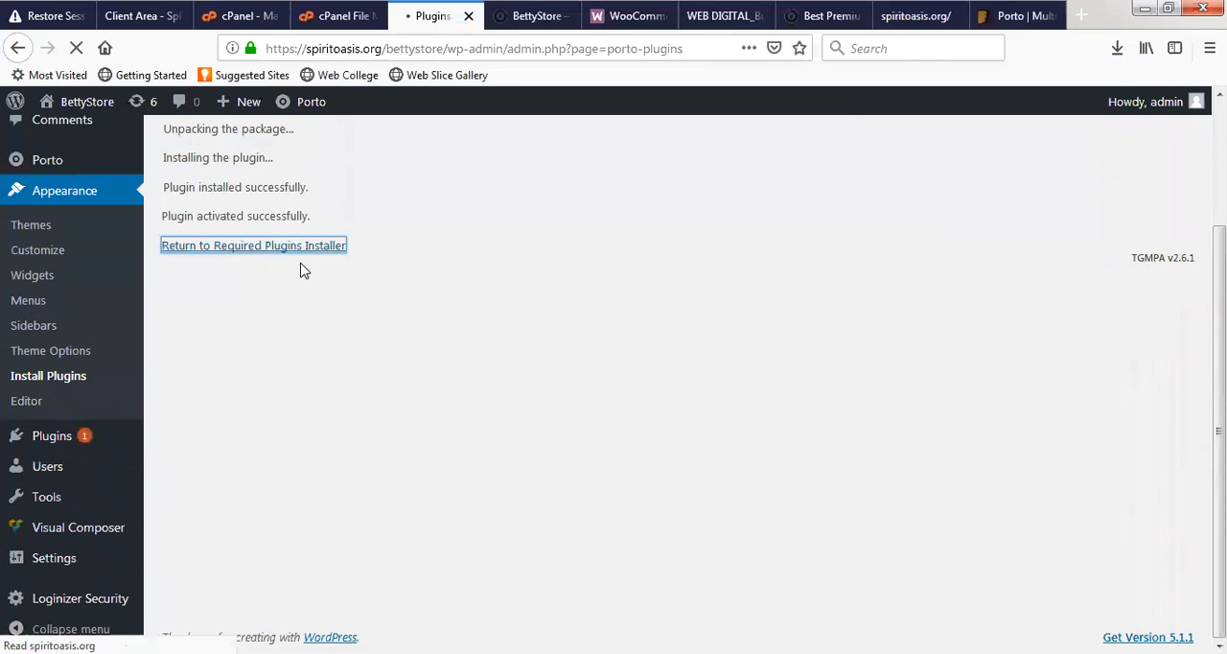
scroll(283, 425, down, 7)
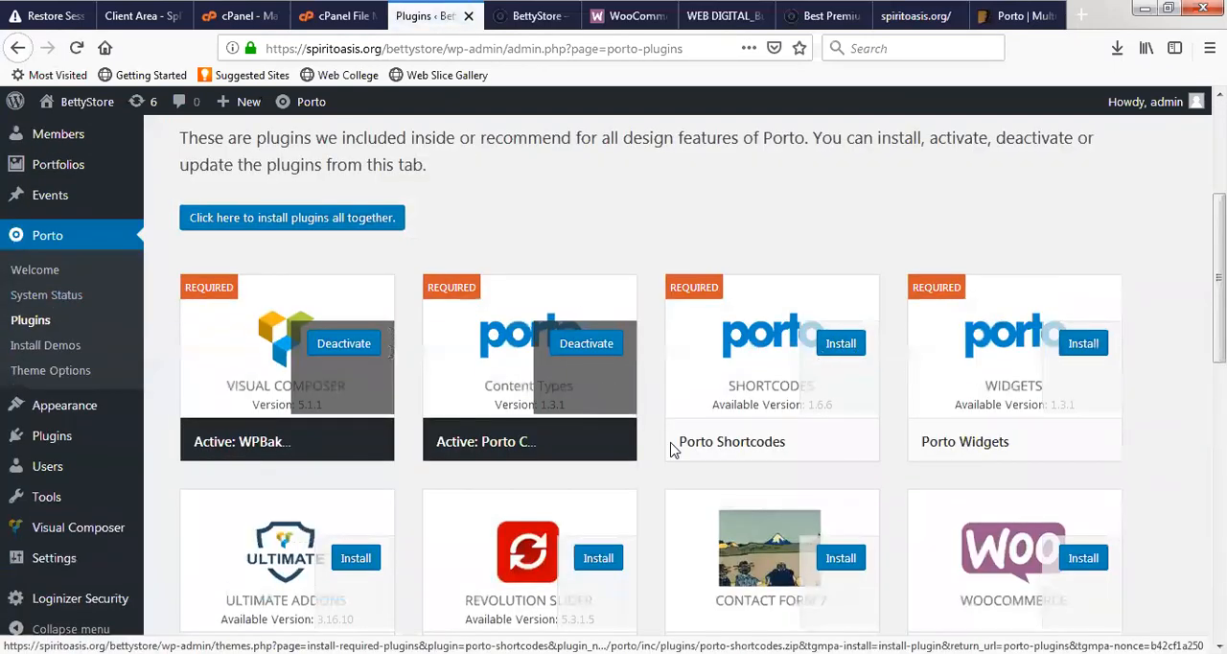
scroll(674, 448, down, 3)
click(1081, 290)
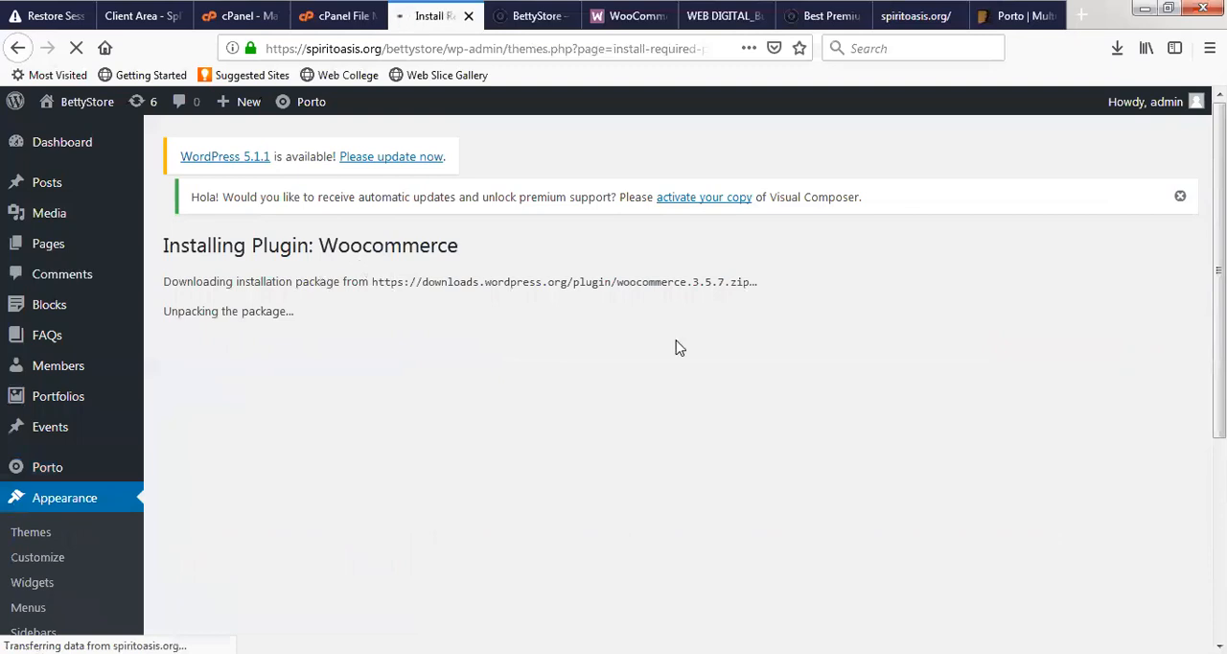
- Select the downloads.wordpress.org part of the Woocommerce package address and open it in a new browser tab
drag(430, 285, 571, 284)
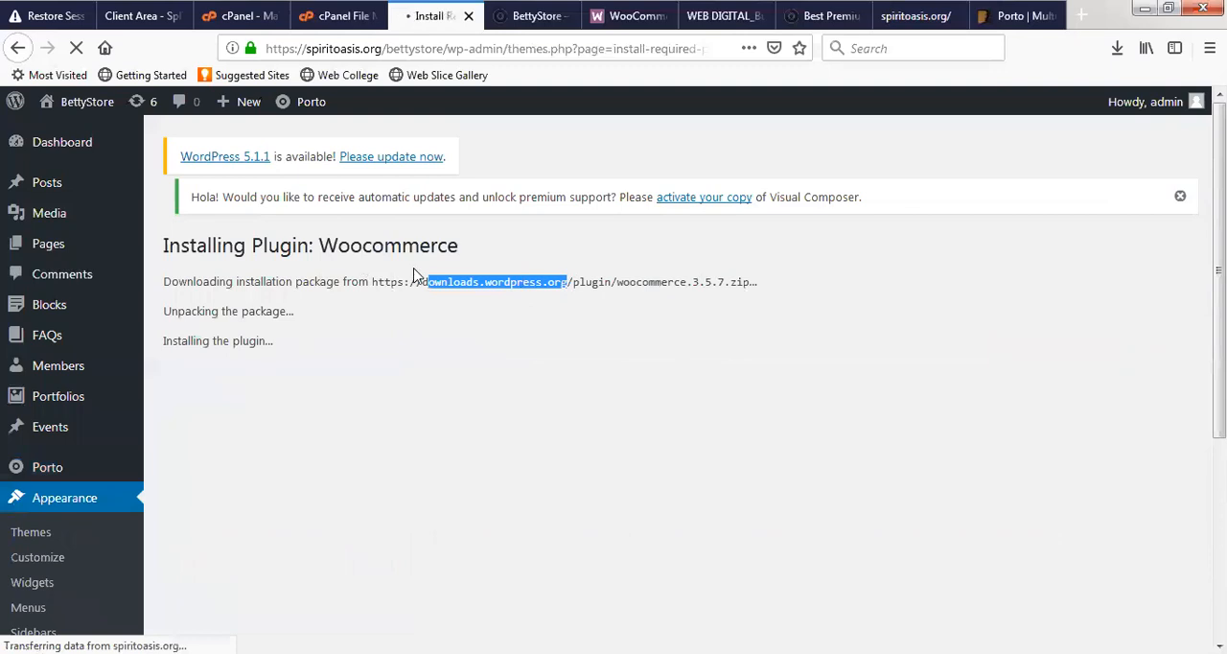
drag(404, 283, 573, 282)
drag(370, 282, 578, 284)
right_click(517, 279)
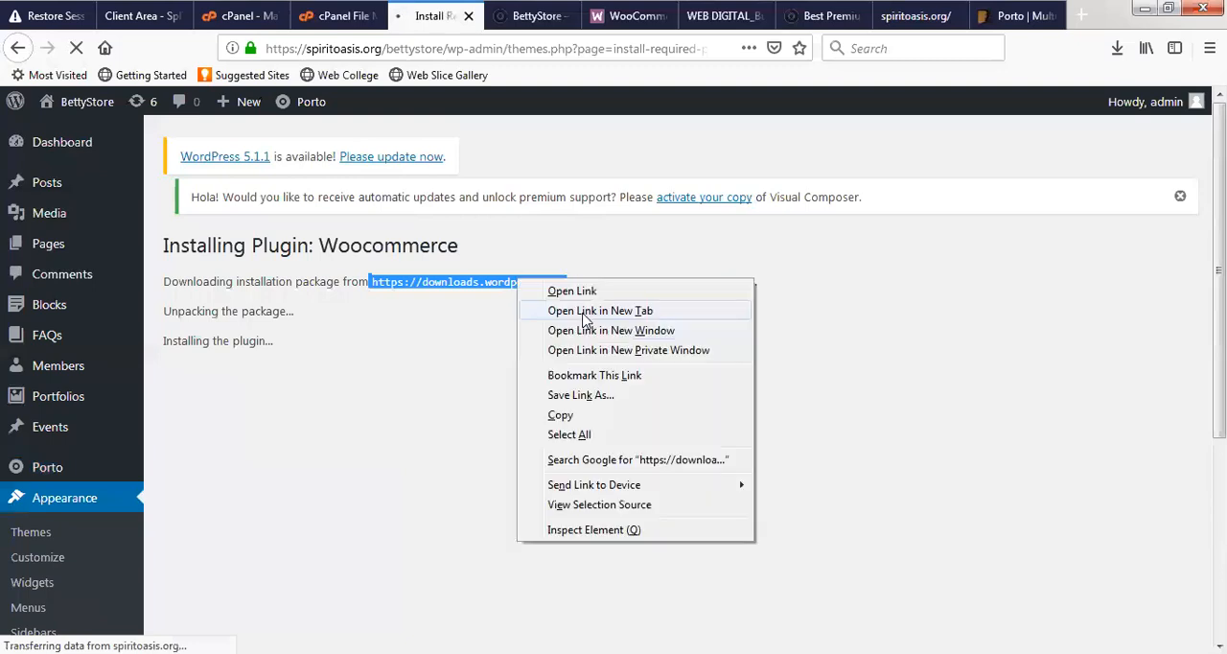
click(585, 312)
click(480, 17)
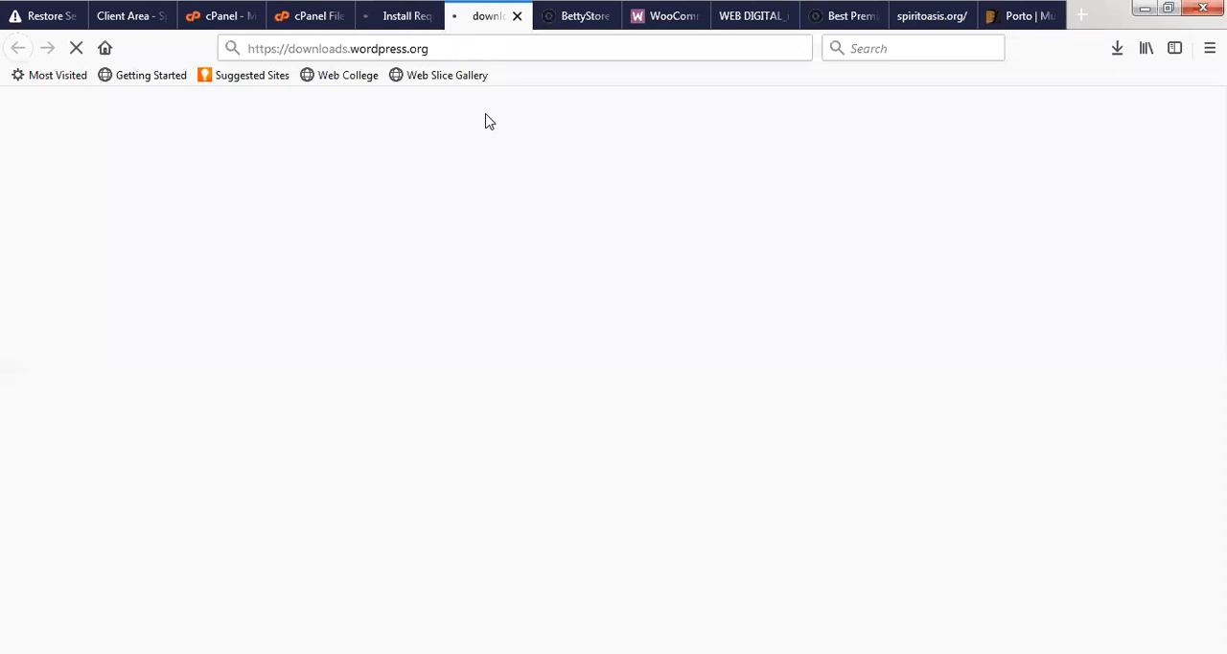
- Look through the WooCommerce homepage, close the downloads.wordpress.org tab and return to the Woocommerce installation page
click(654, 13)
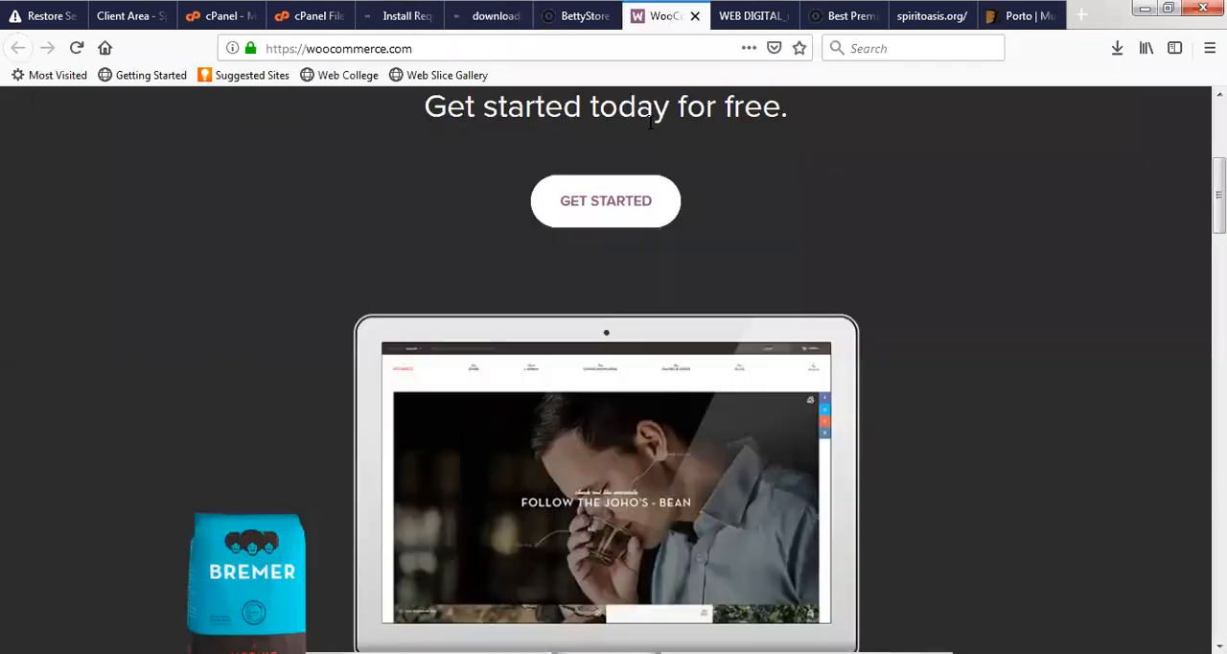
scroll(608, 396, down, 20)
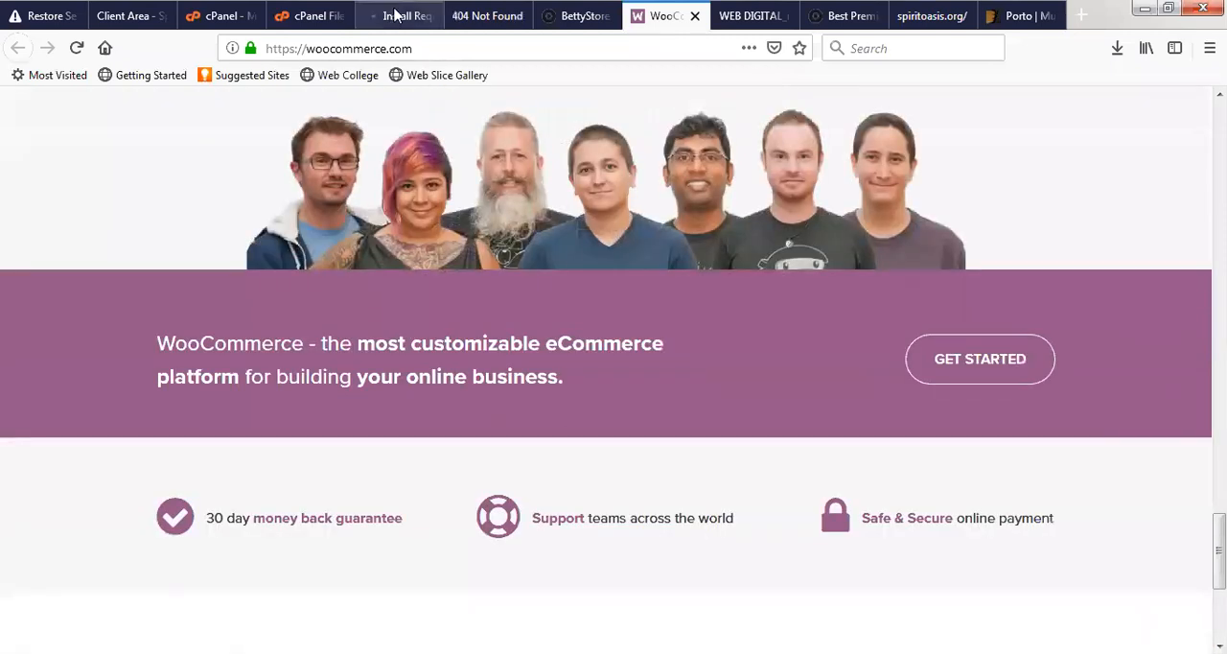
click(395, 15)
click(505, 15)
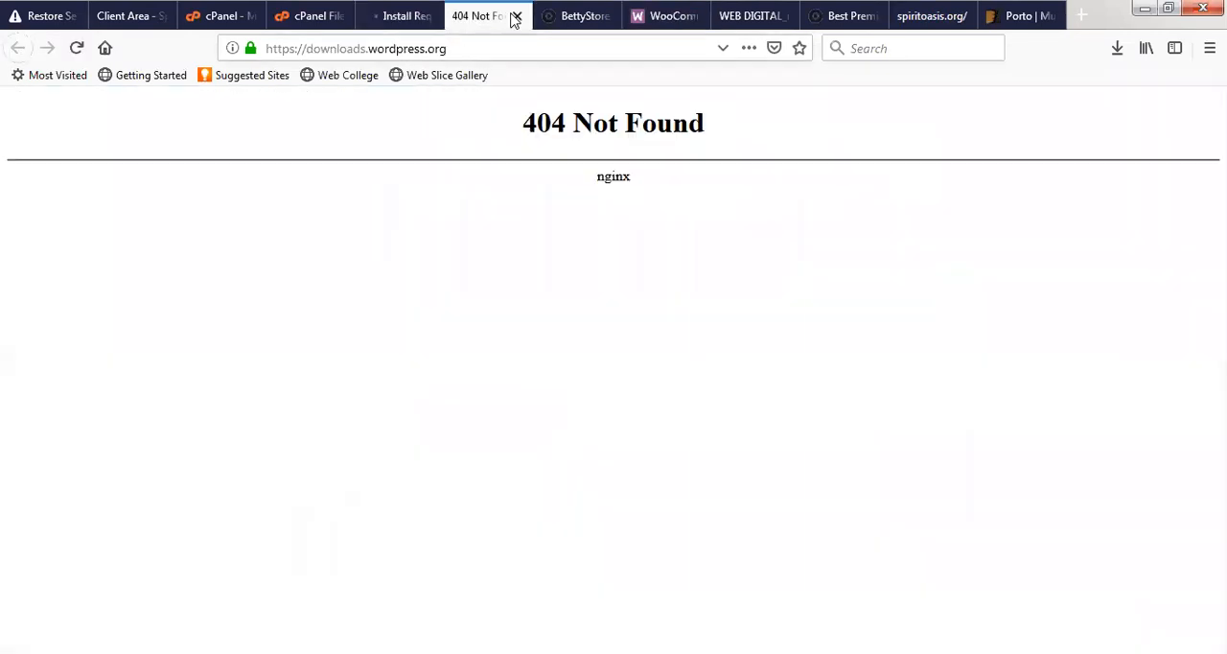
click(517, 16)
click(391, 16)
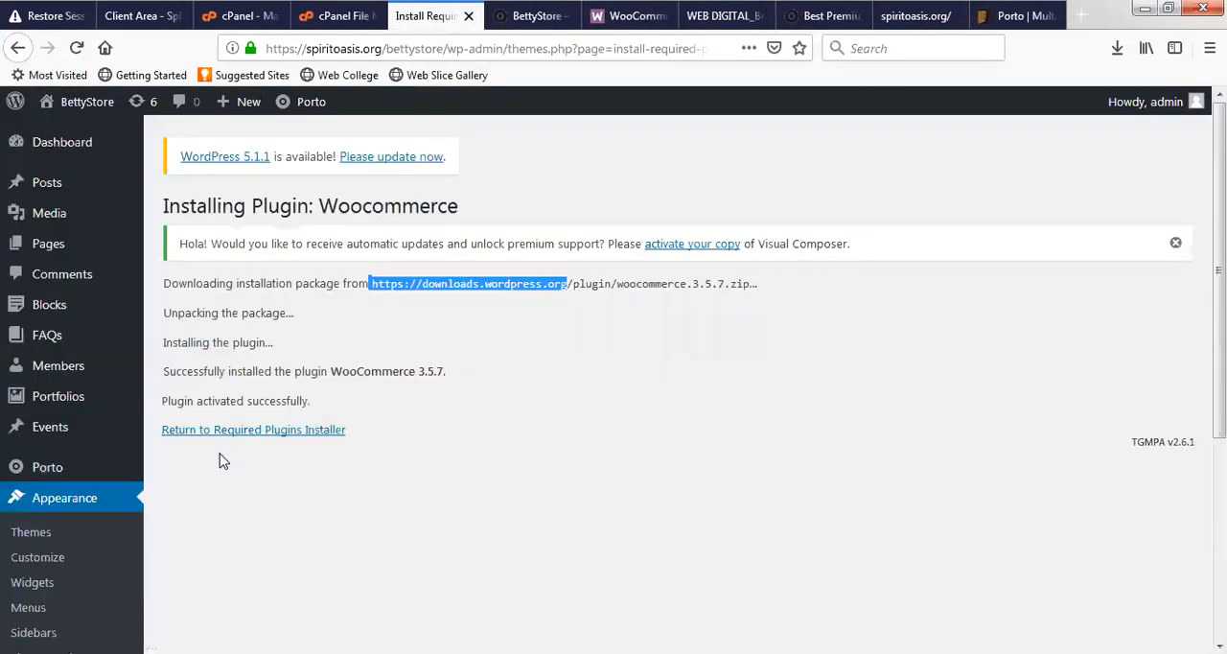
- Return to the required plugins installer and install the required Porto Shortcodes plugin
click(247, 431)
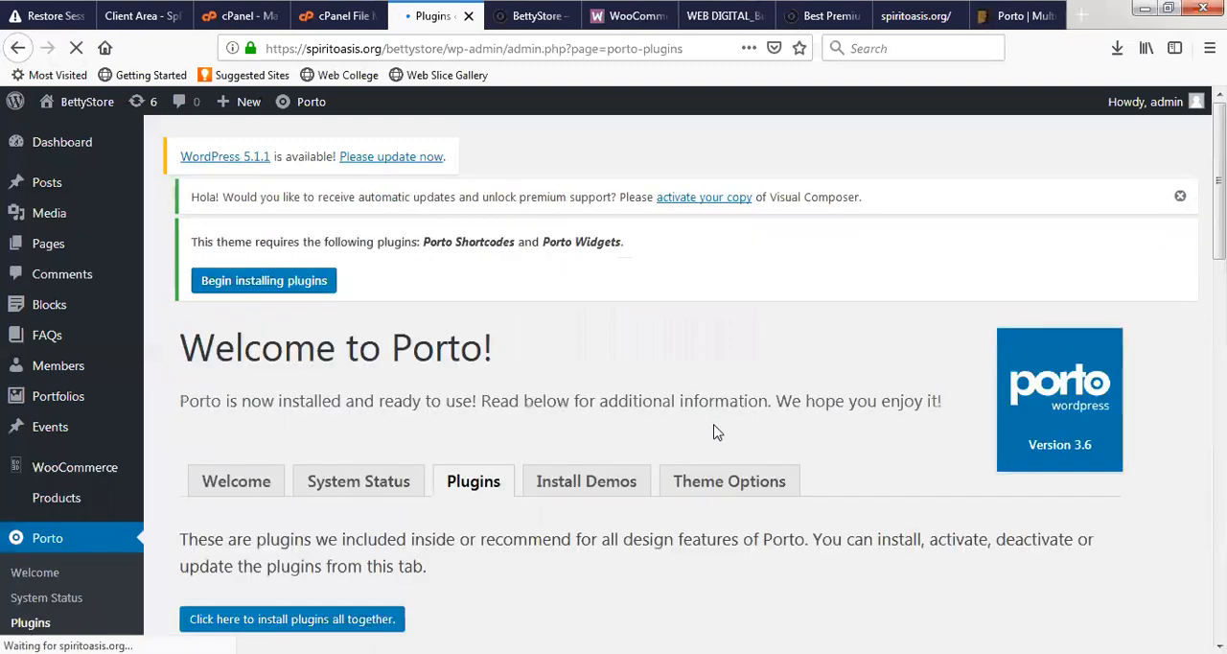
scroll(714, 429, down, 5)
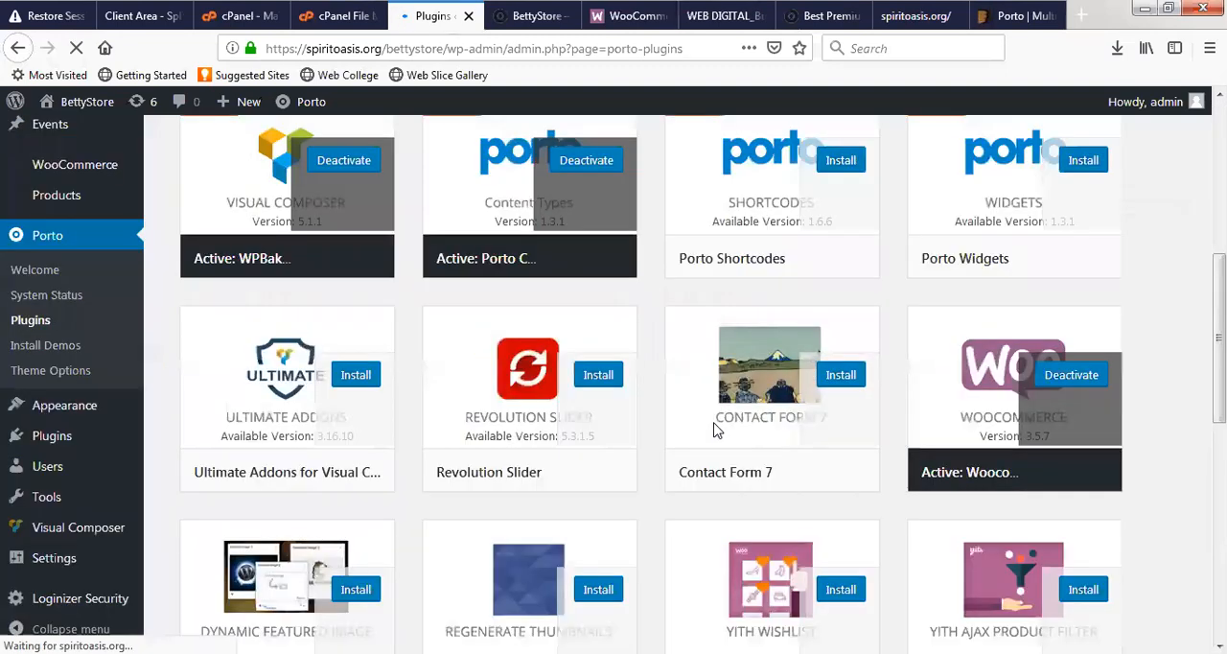
click(836, 162)
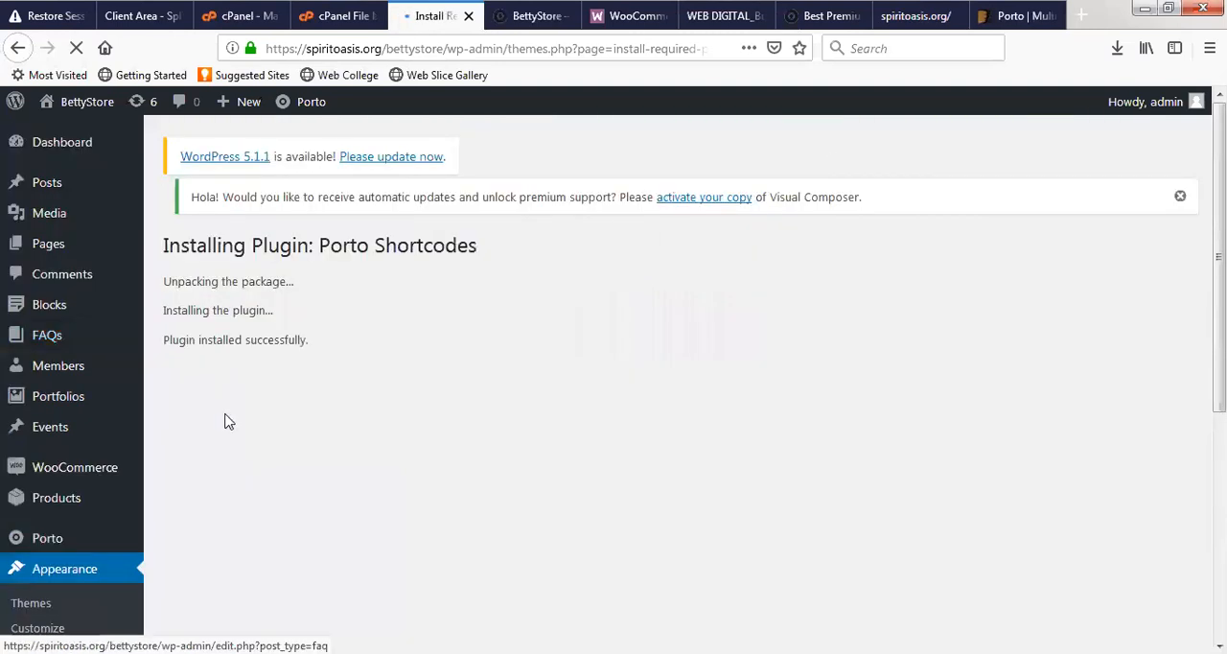
- Go back to Porto's plugins page and install the recommended Revolution Slider plugin
click(235, 402)
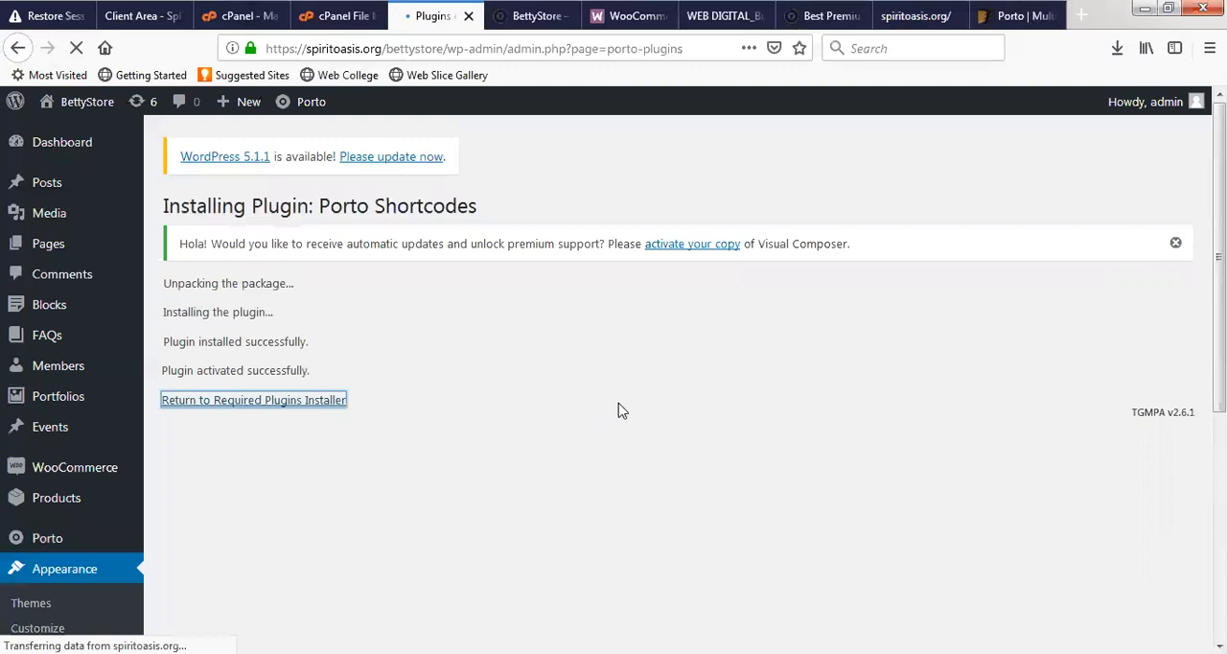
scroll(594, 466, down, 4)
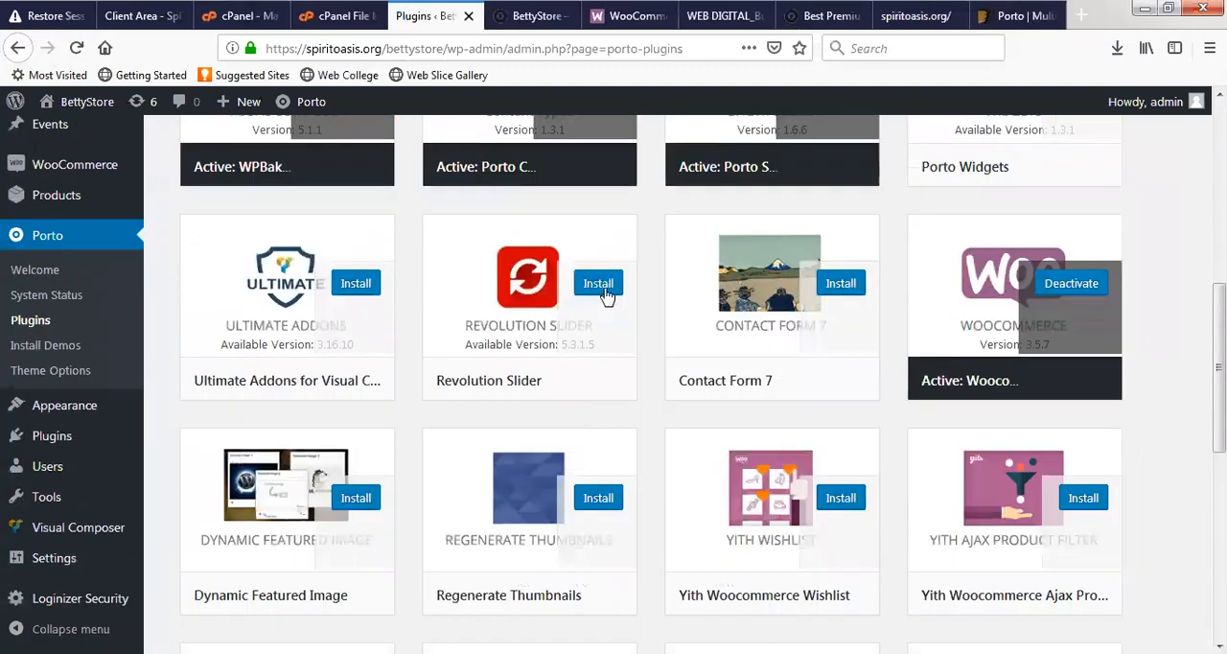
click(602, 288)
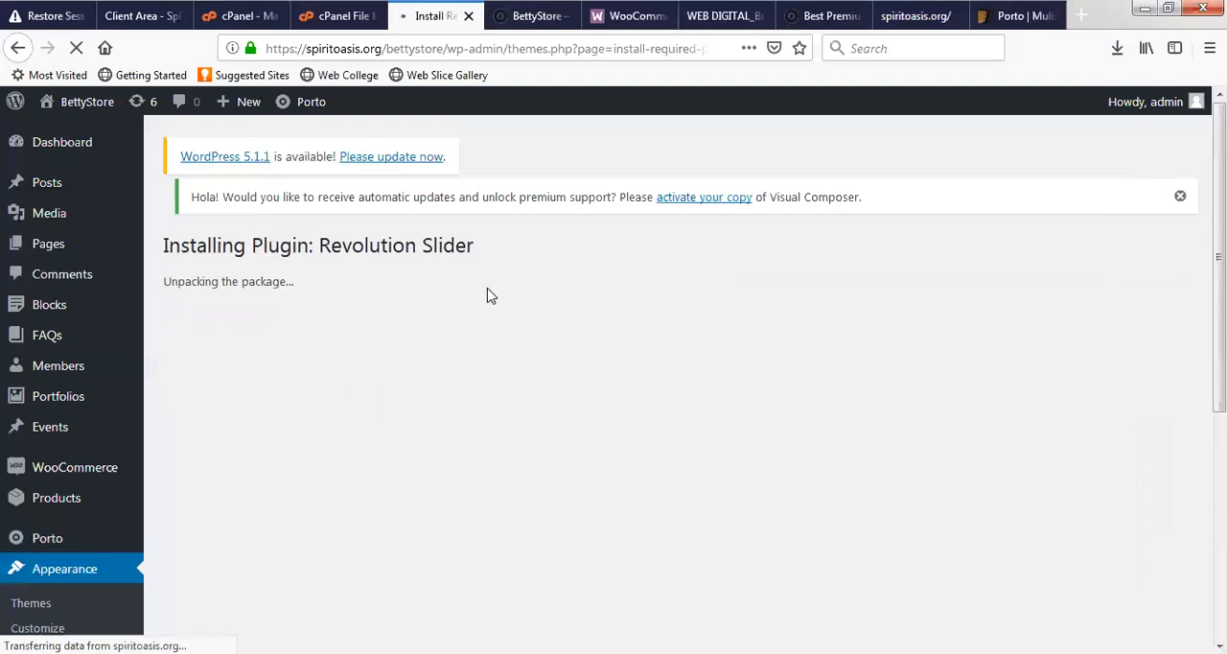
- Reload the BettyStore homepage, look through the page down to its footer, and check the Revolution Slider installation progress
click(537, 11)
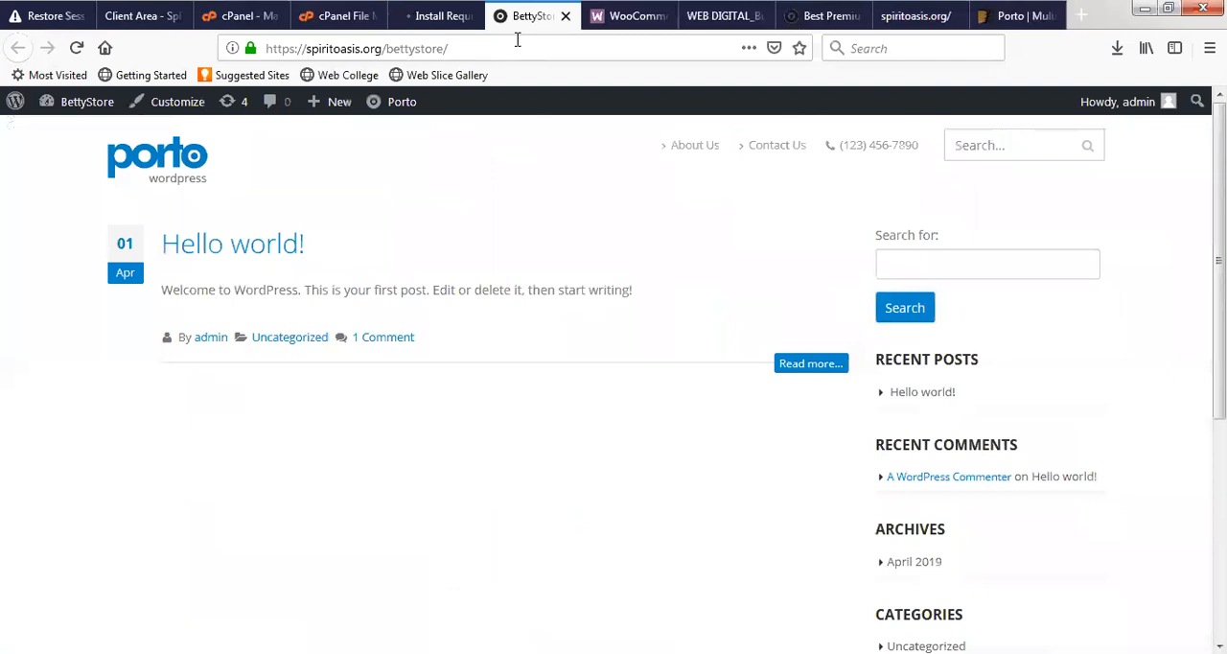
click(515, 42)
key(Return)
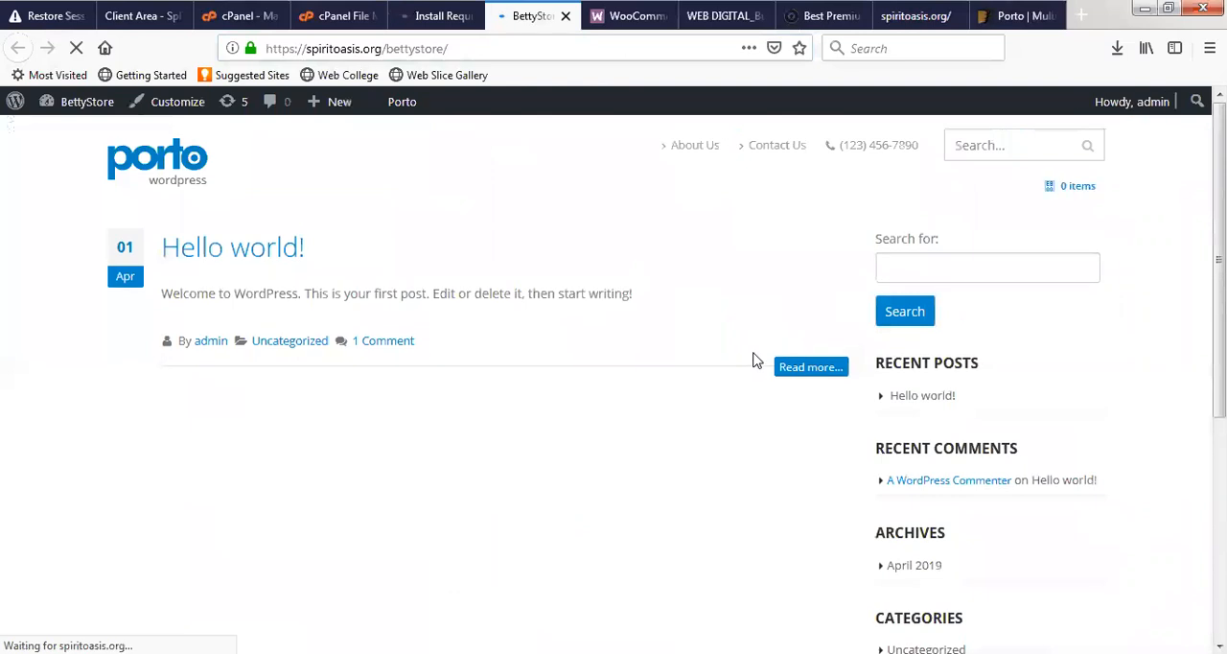
click(441, 21)
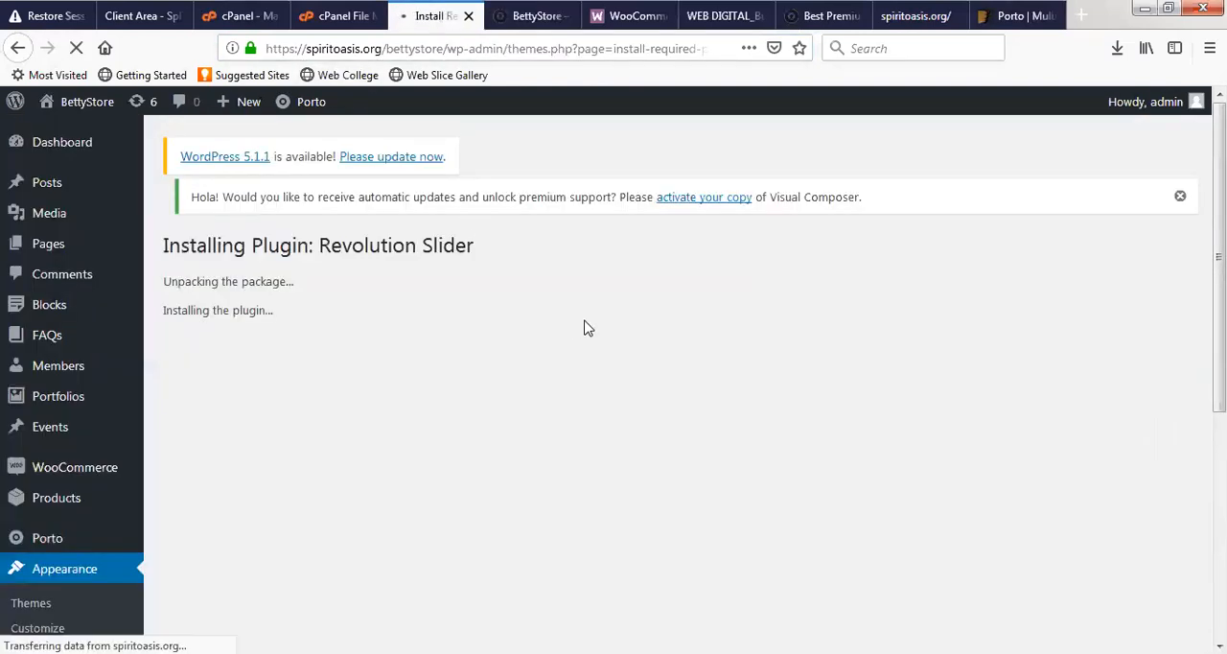
click(526, 13)
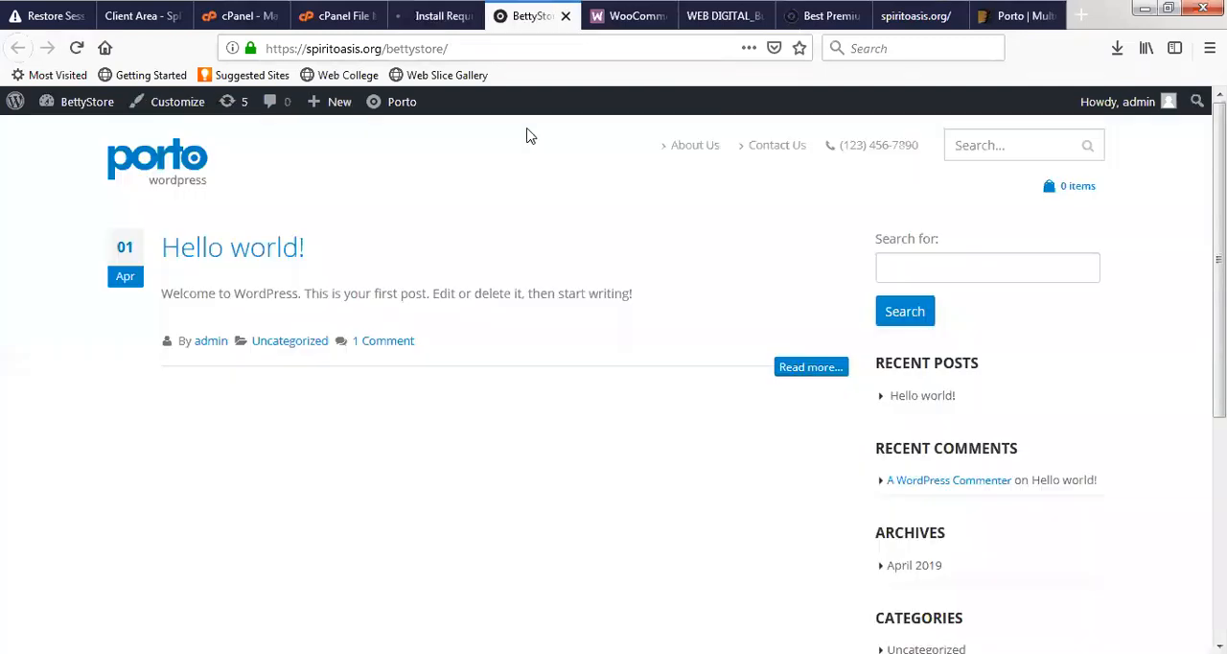
scroll(867, 408, down, 3)
scroll(875, 402, down, 2)
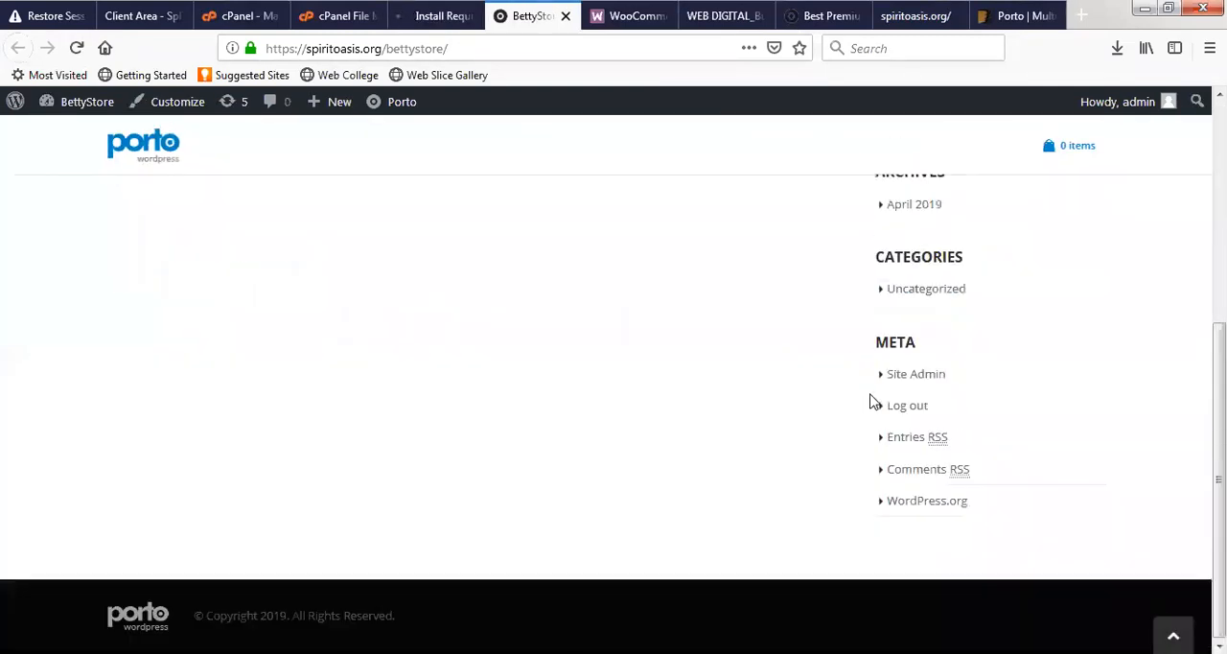
scroll(460, 400, up, 5)
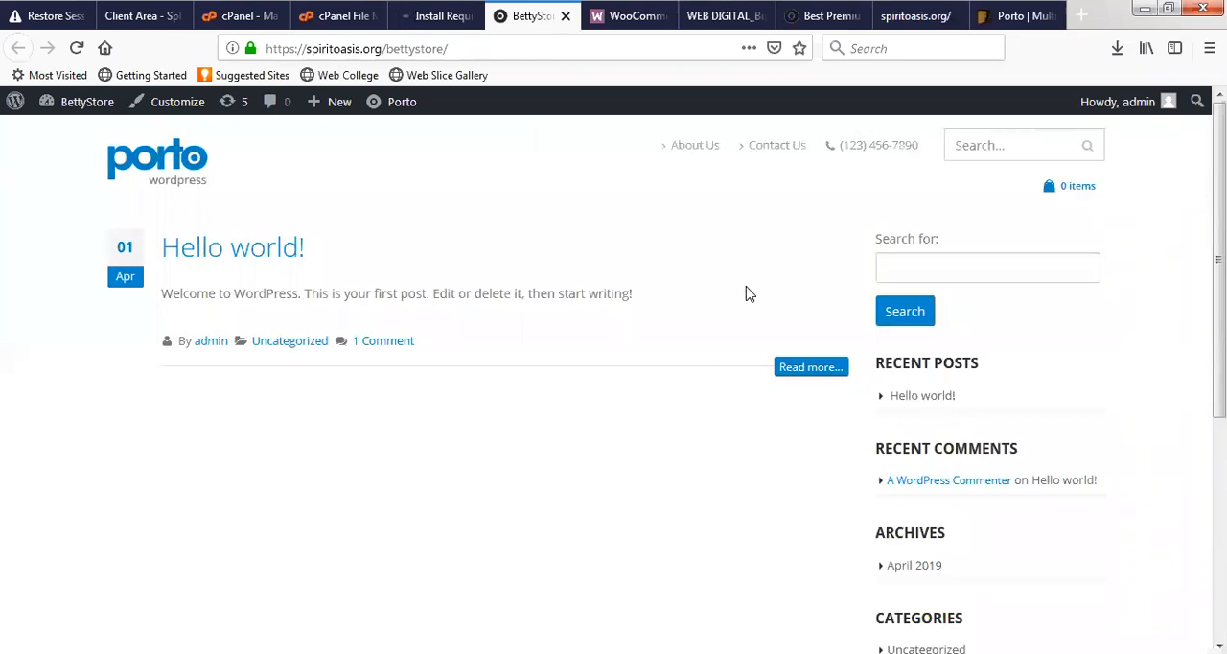
click(426, 7)
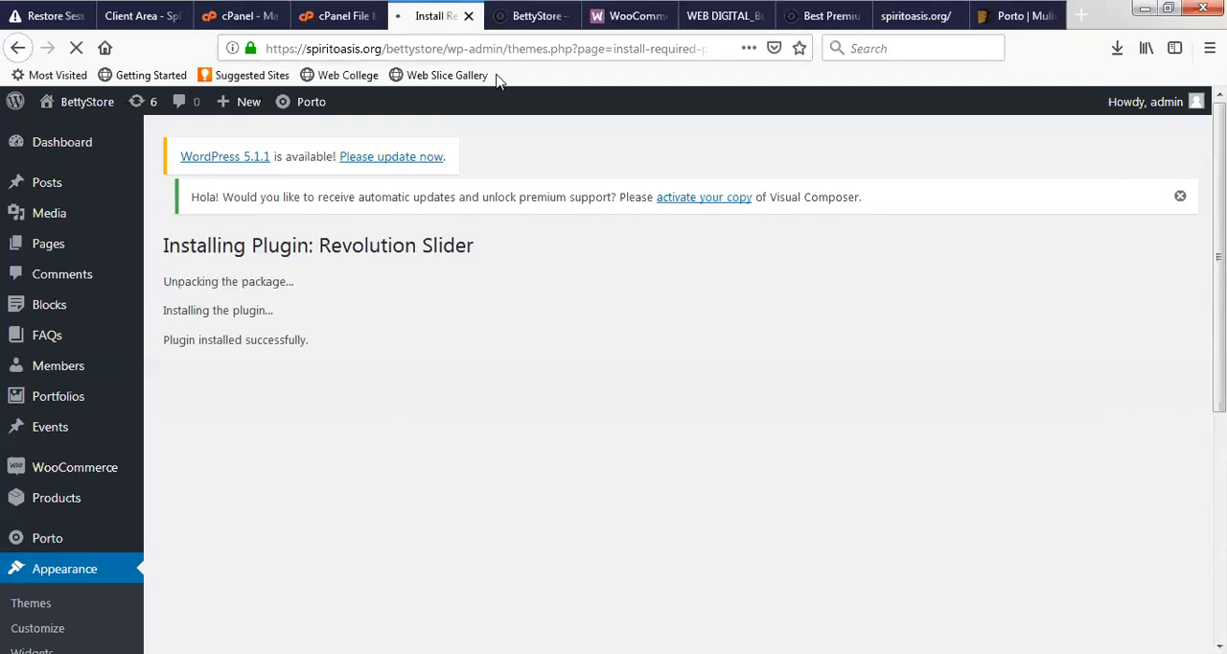
click(519, 16)
click(428, 26)
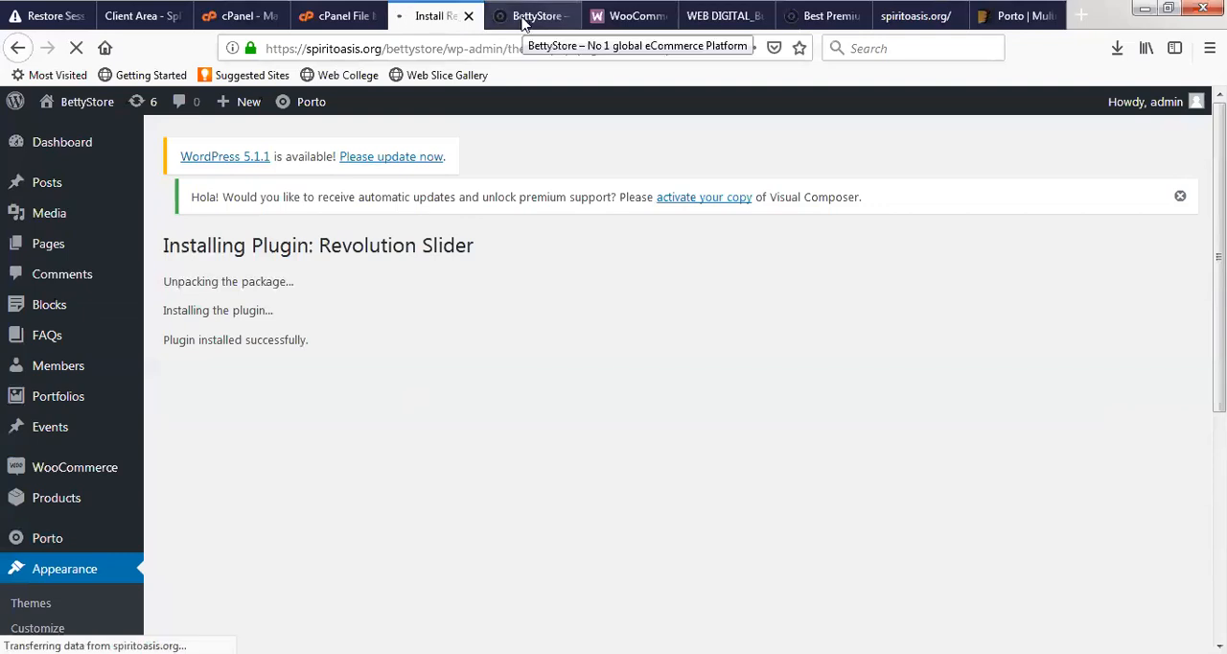
click(524, 19)
click(437, 21)
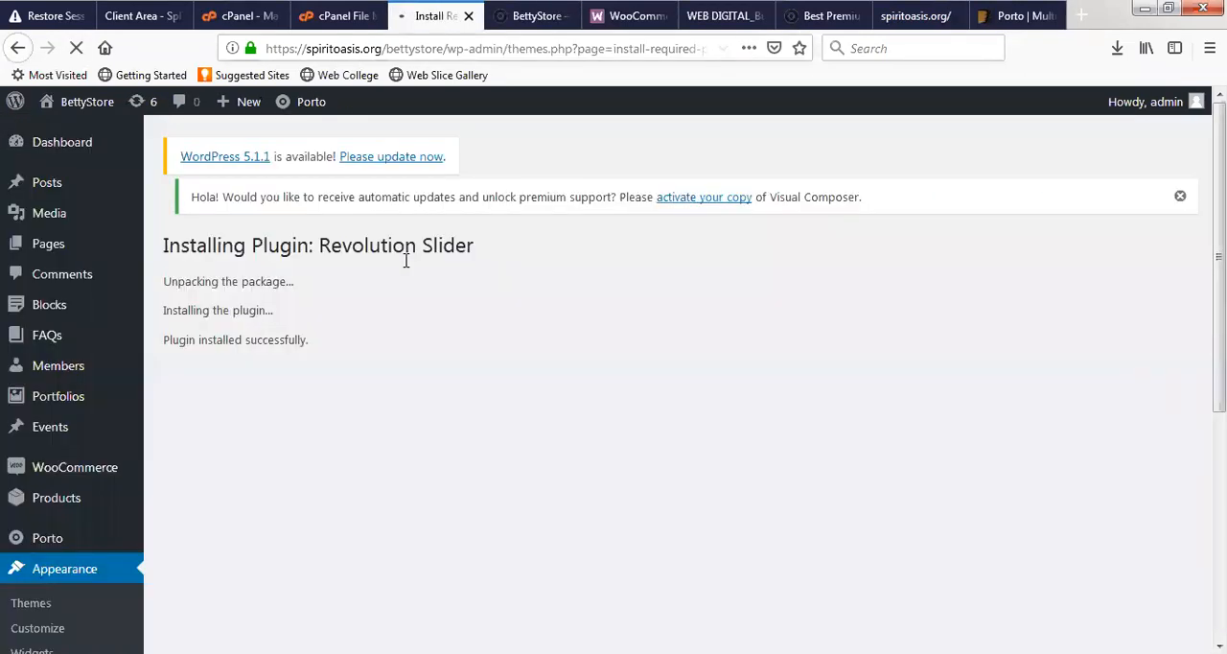
click(519, 13)
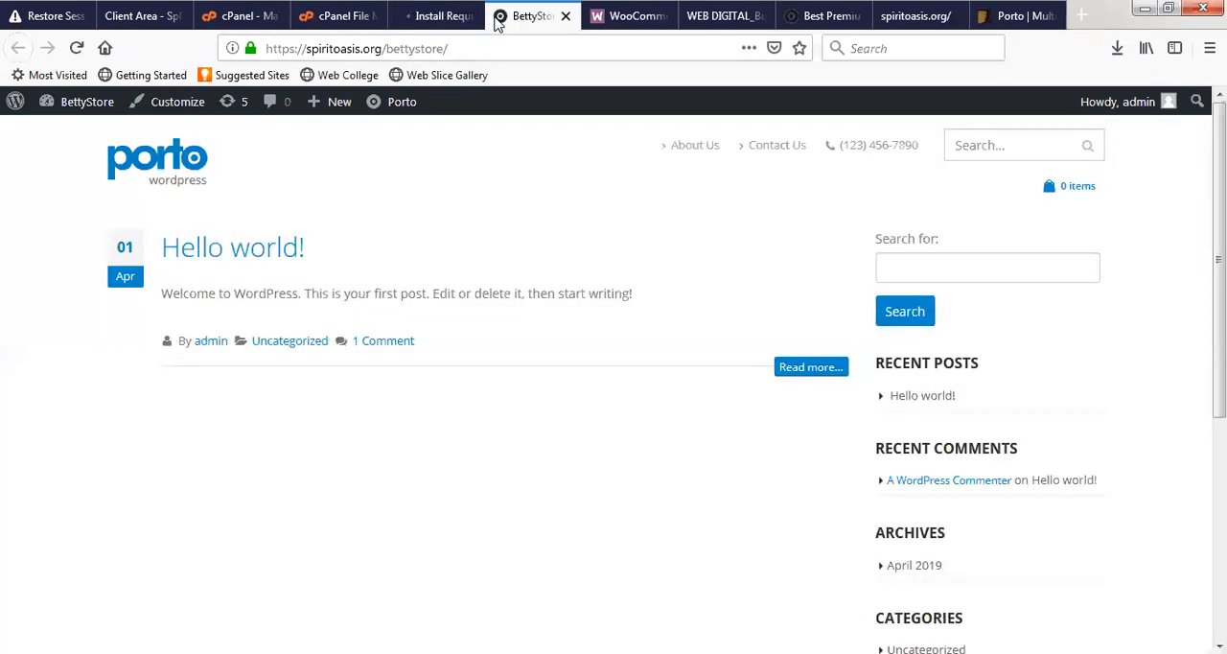
click(439, 17)
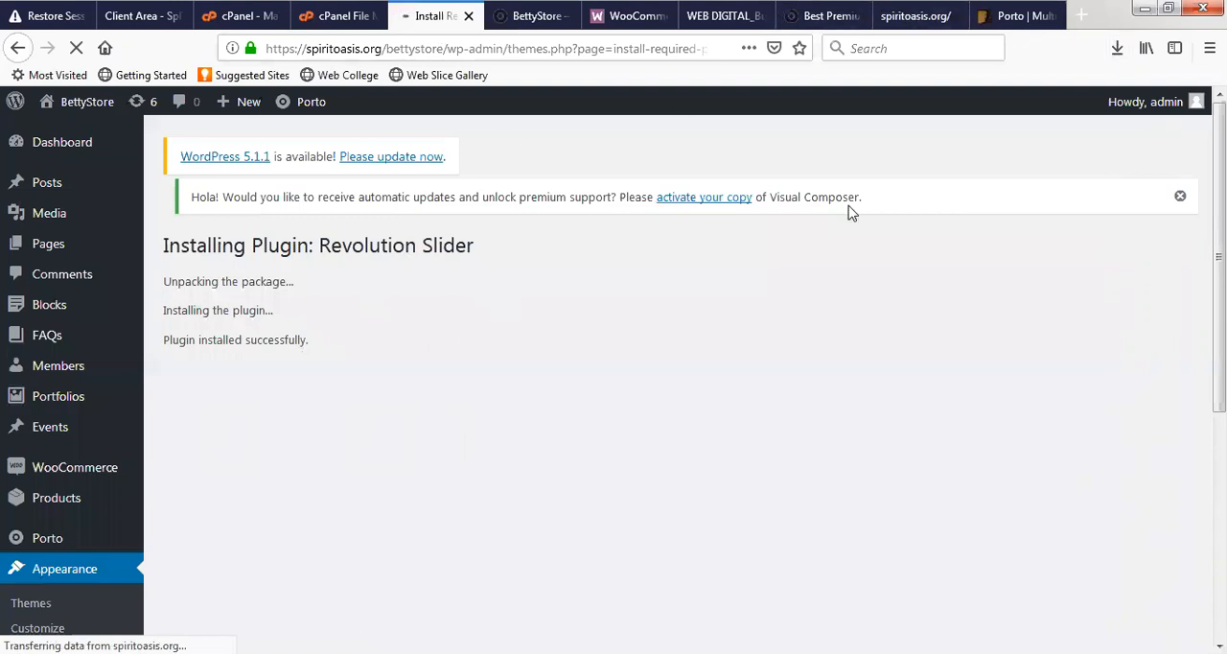
- Look through Porto's ThemeForest page, examining its main and shop demos, header builder, header options and mega menu
click(995, 18)
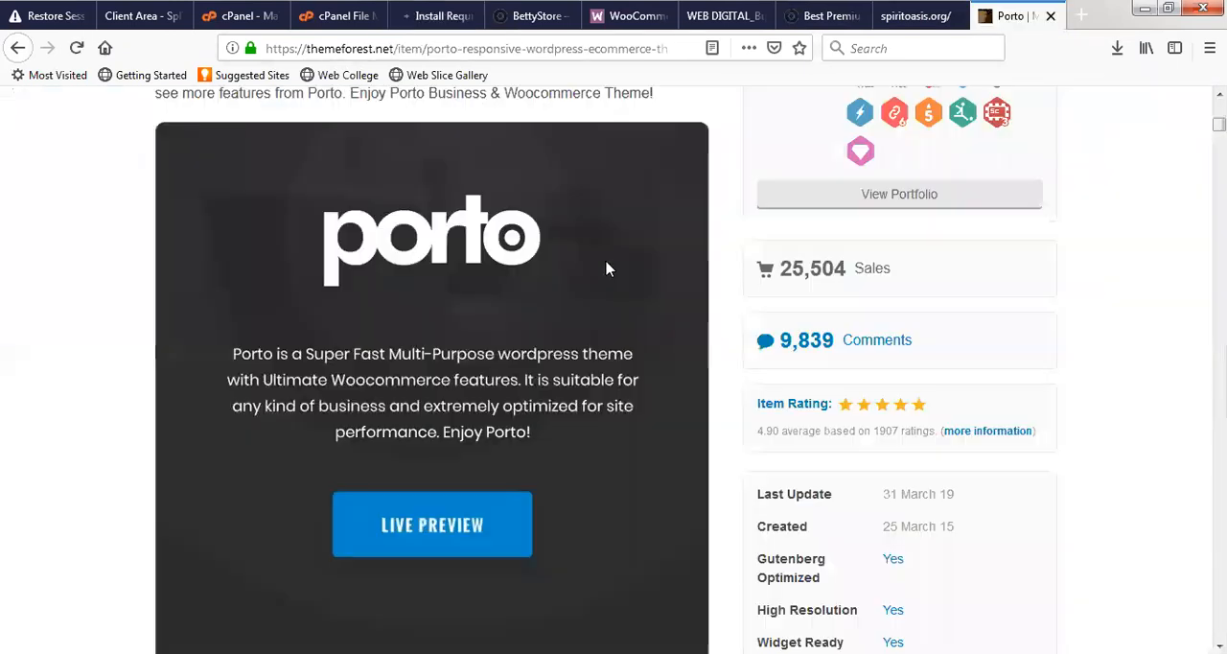
scroll(522, 391, down, 3)
scroll(412, 441, down, 20)
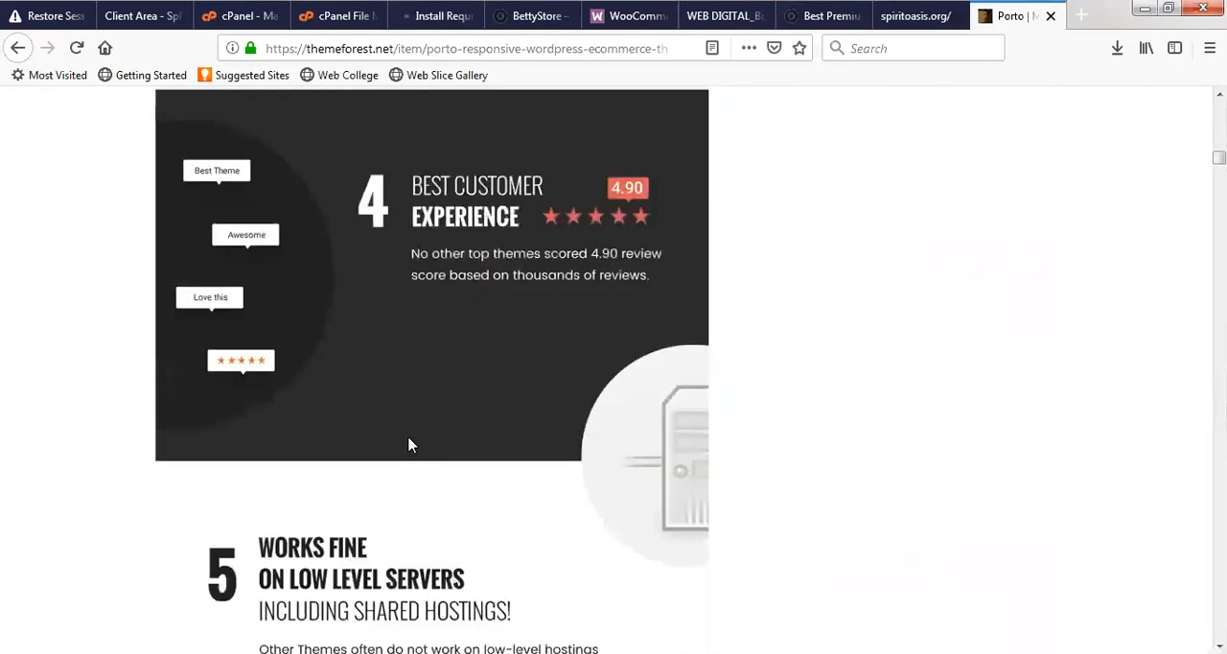
scroll(418, 439, down, 3)
scroll(425, 416, up, 4)
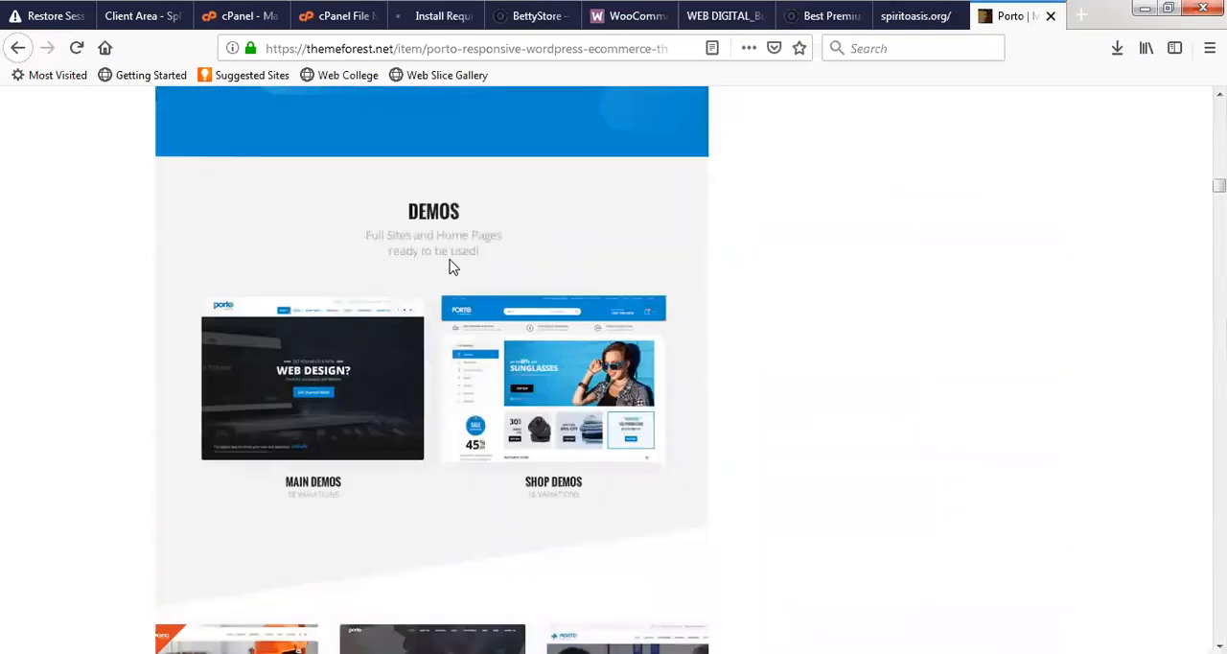
scroll(487, 345, down, 5)
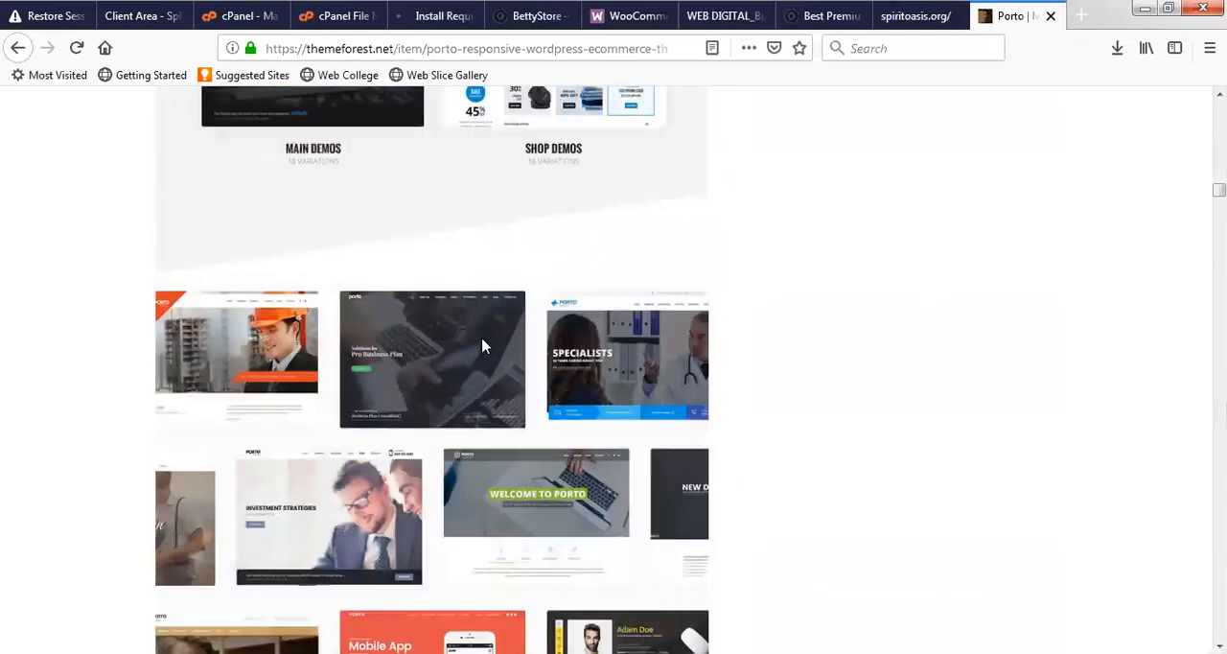
scroll(522, 340, down, 4)
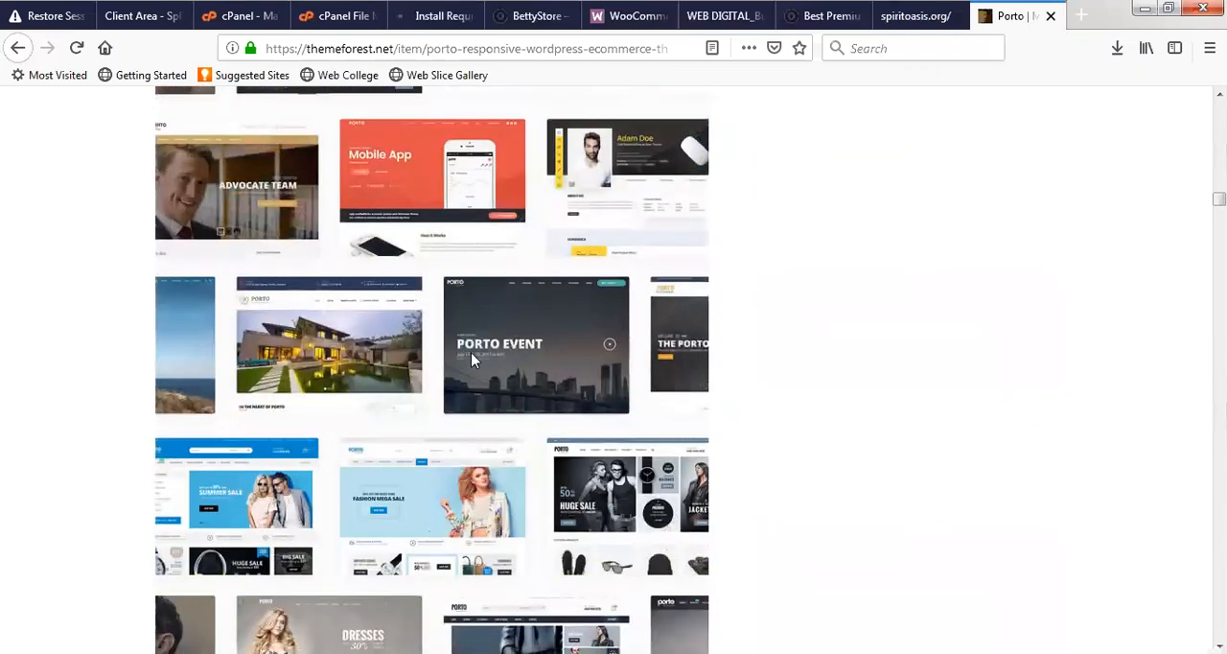
scroll(498, 446, down, 2)
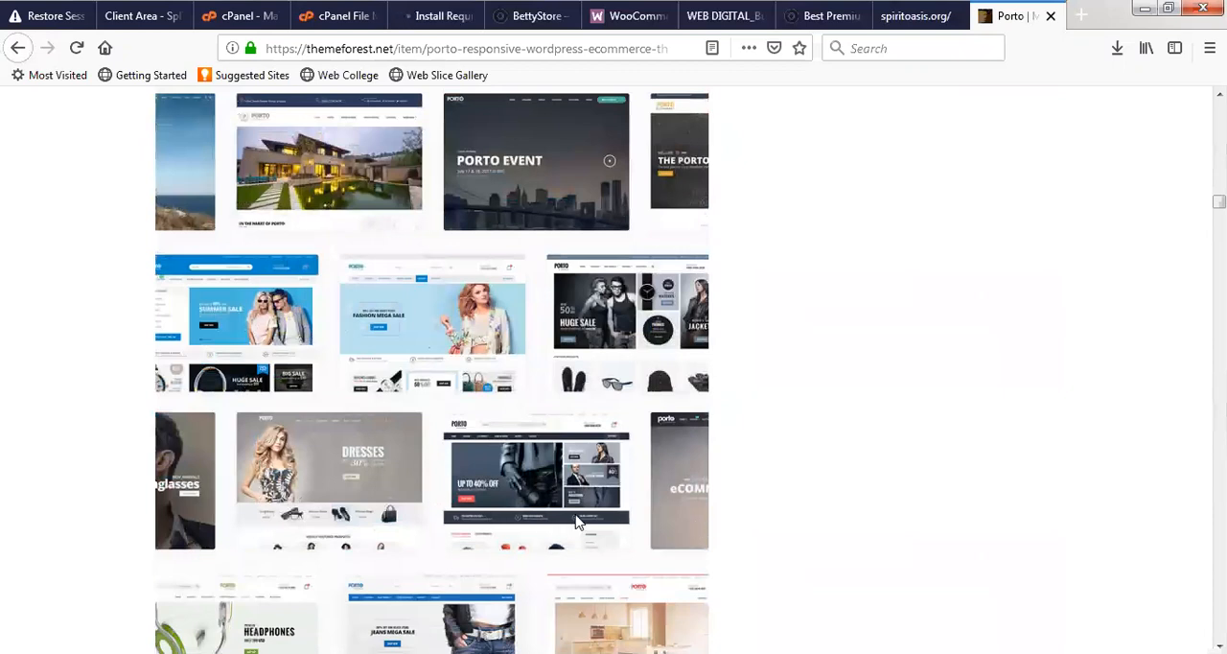
scroll(311, 496, down, 6)
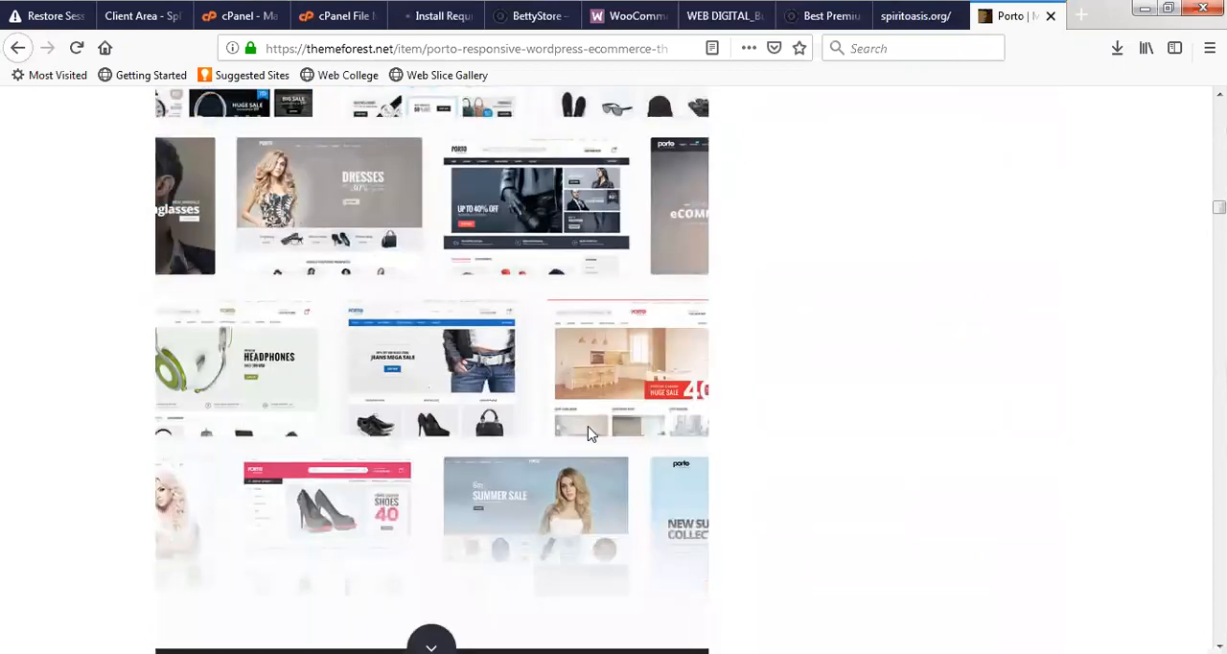
scroll(480, 458, down, 3)
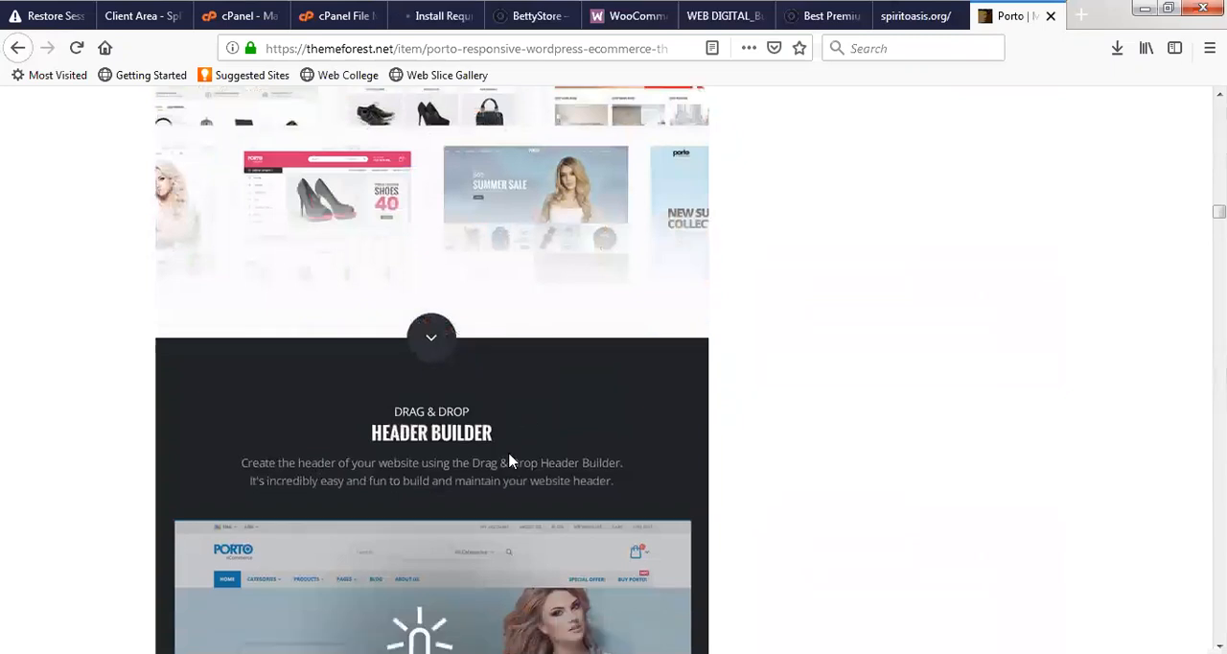
scroll(446, 458, down, 15)
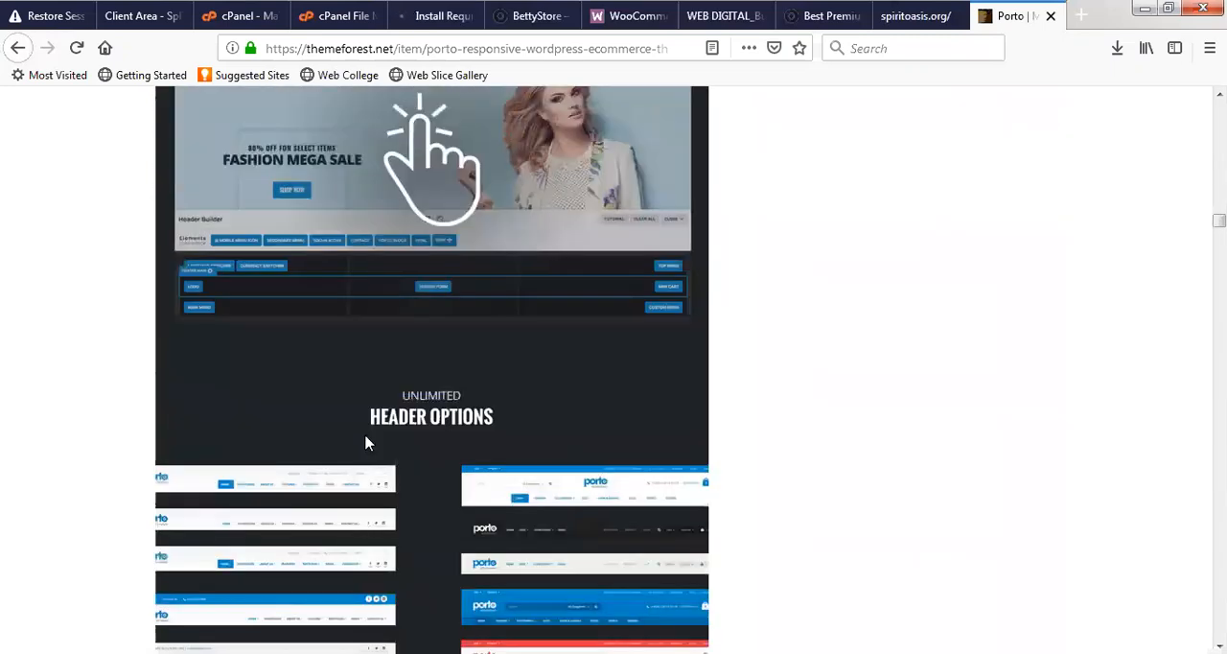
scroll(401, 434, down, 20)
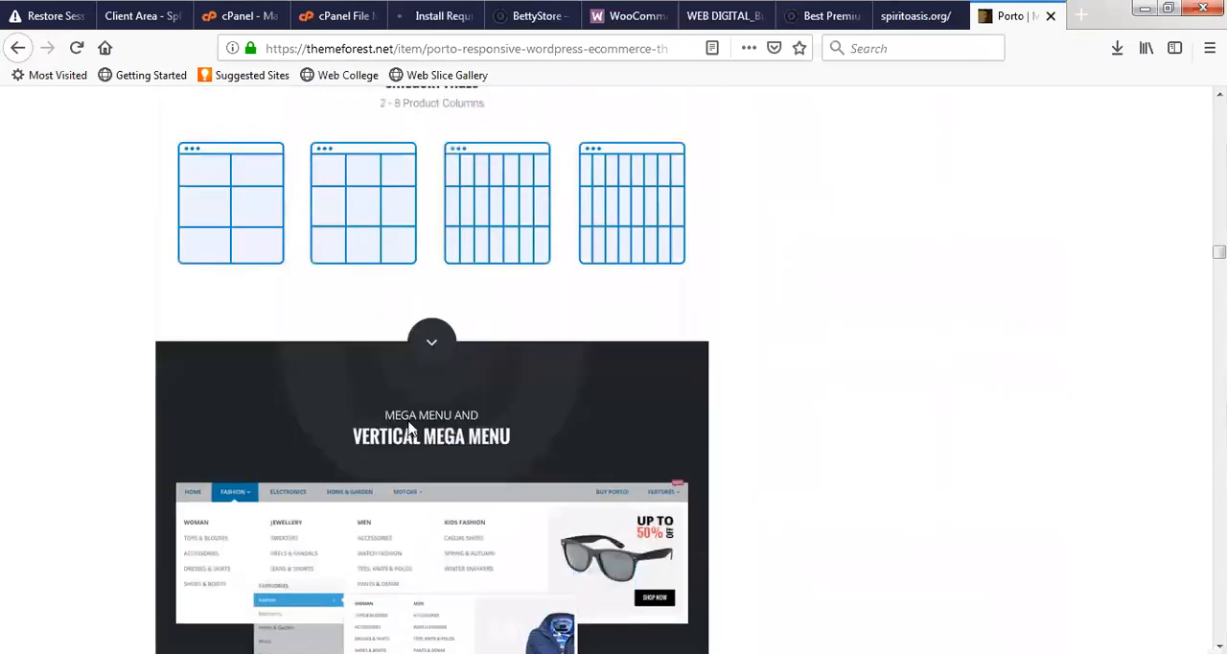
- Check the Revolution Slider installation progress and reload the BettyStore homepage to see its current look
click(443, 16)
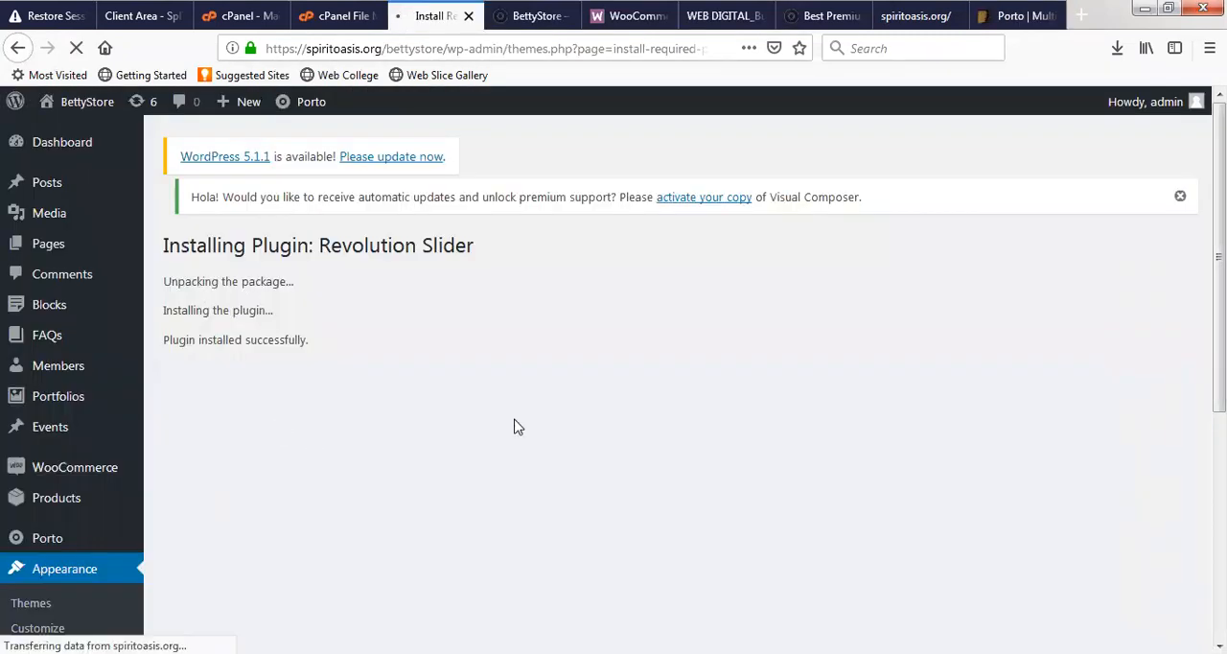
click(523, 13)
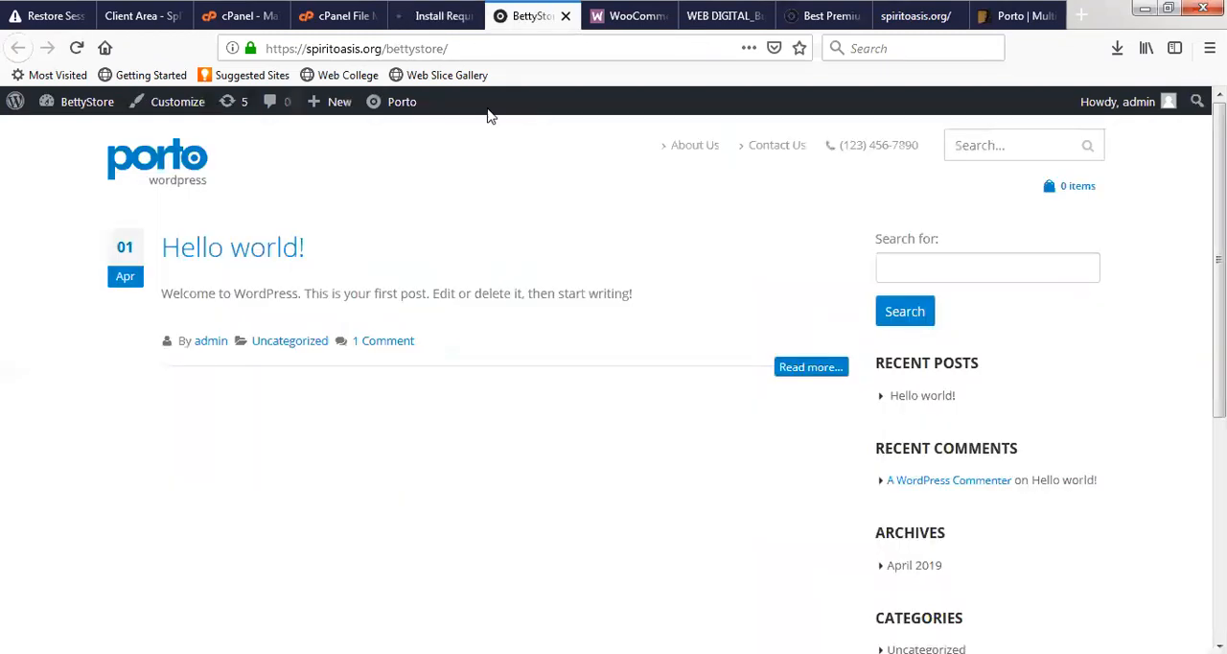
click(480, 49)
key(Return)
click(429, 18)
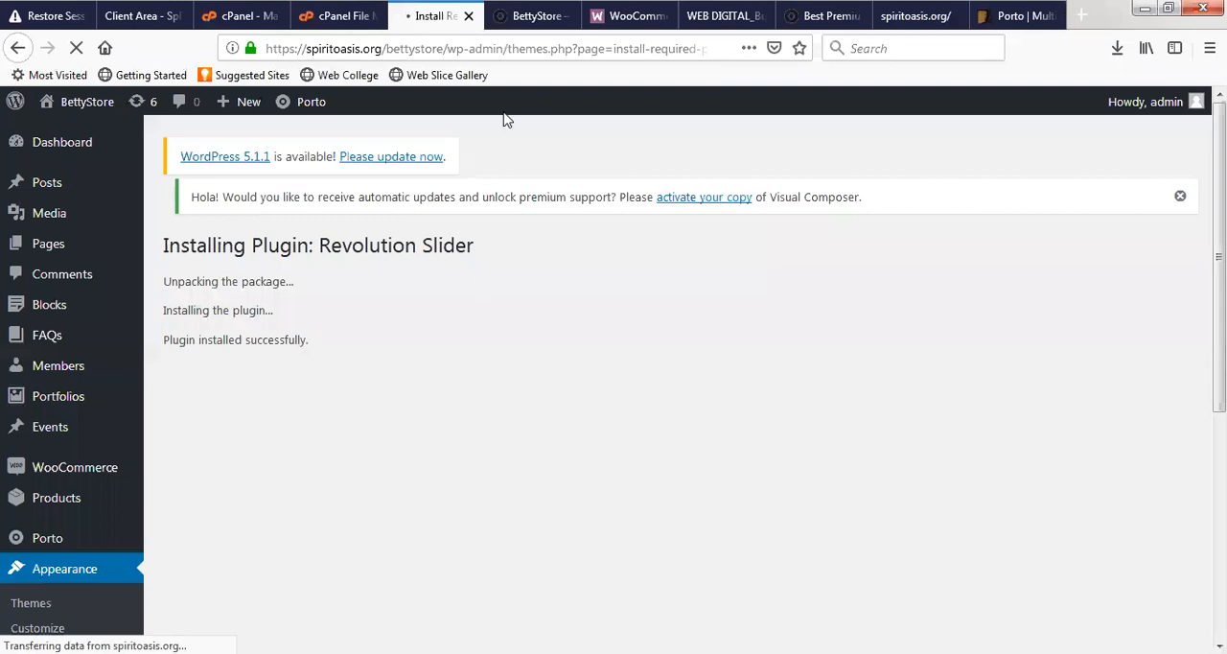
click(528, 17)
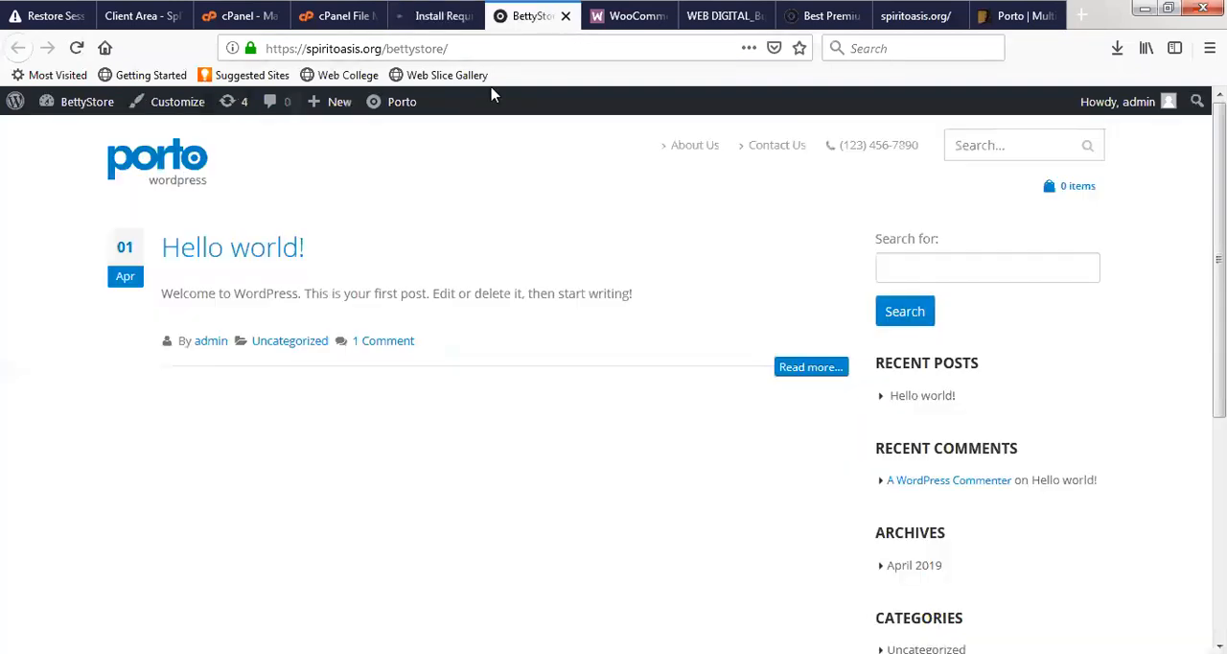
click(436, 16)
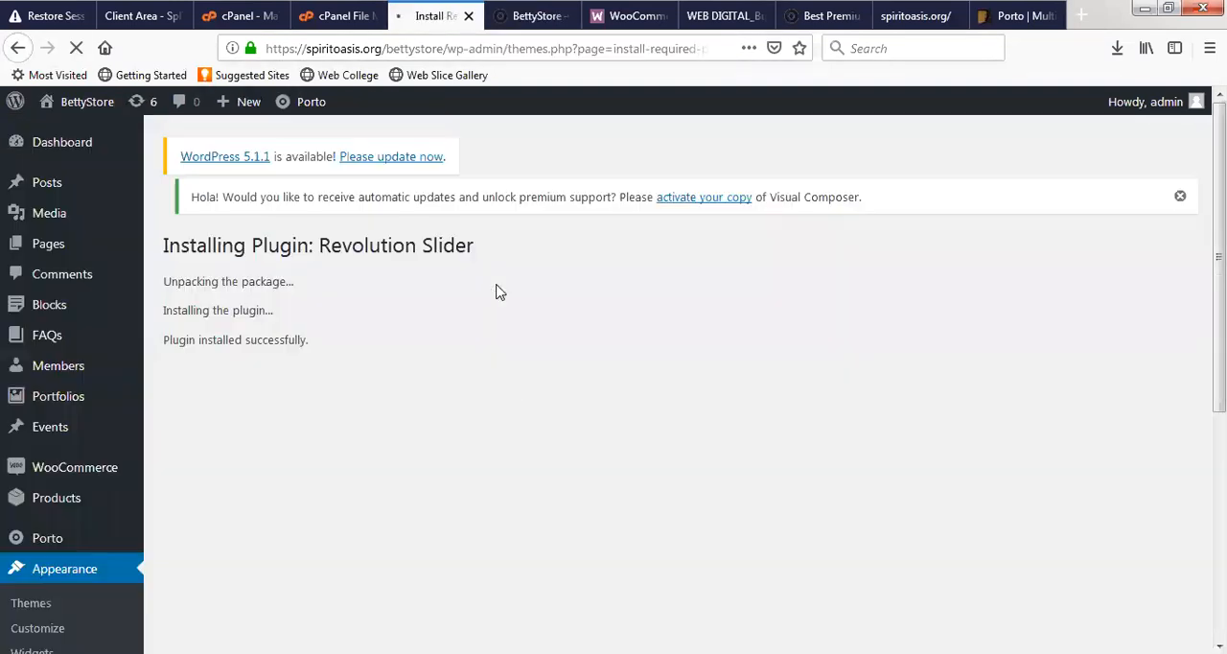
click(522, 16)
- Return to Porto's ThemeForest page and read its customization options, main features, compatible plugins and update history
click(1006, 13)
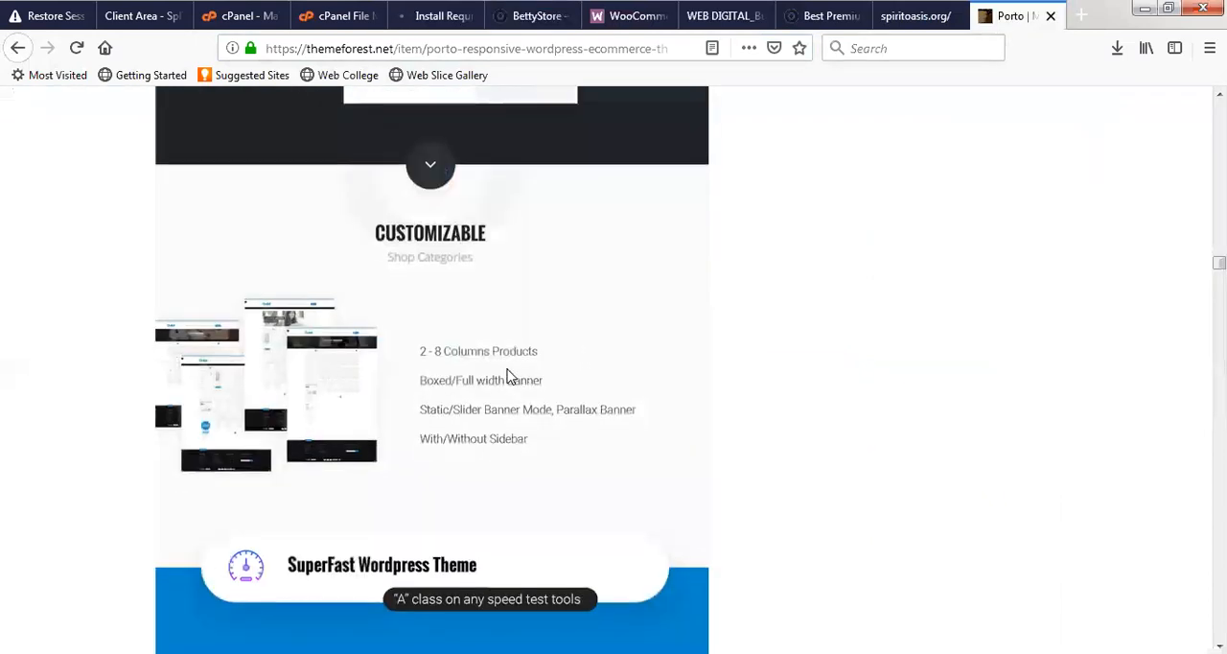
scroll(507, 374, down, 5)
scroll(511, 377, down, 15)
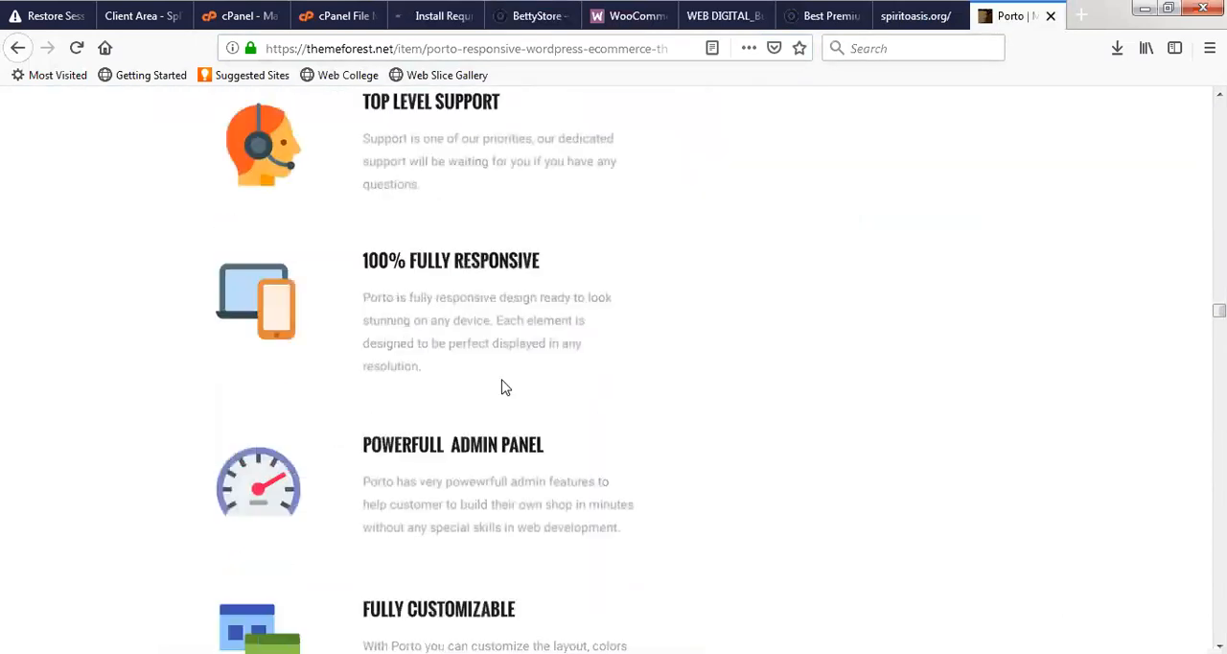
scroll(505, 385, down, 20)
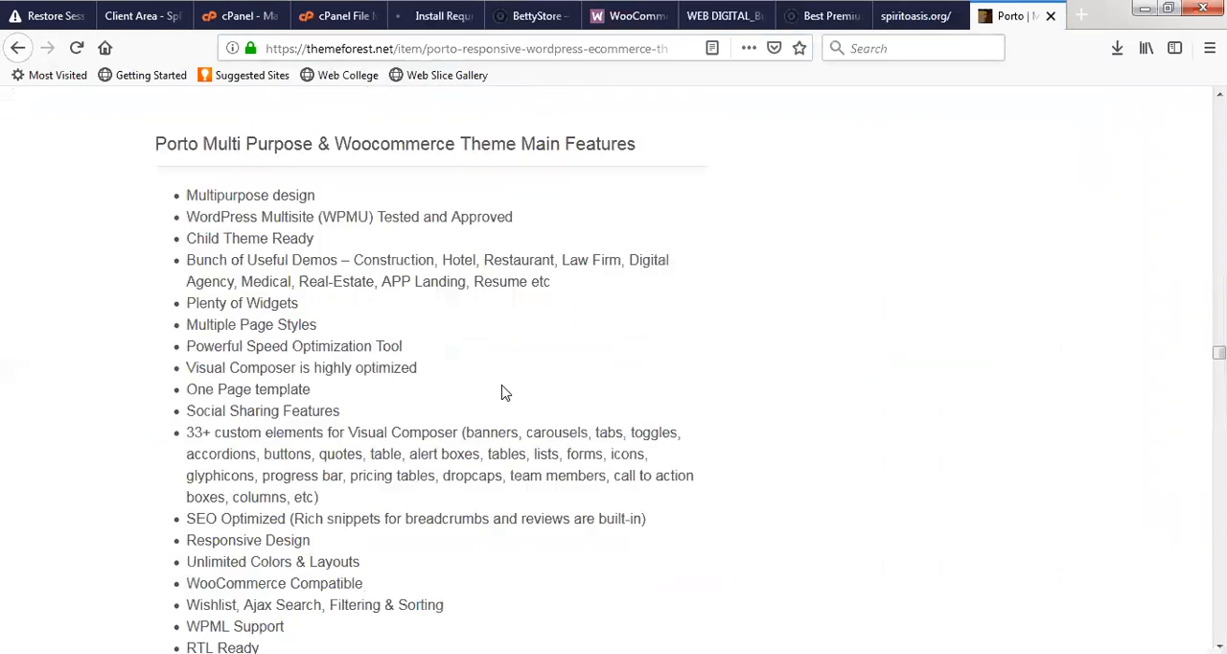
scroll(505, 392, down, 20)
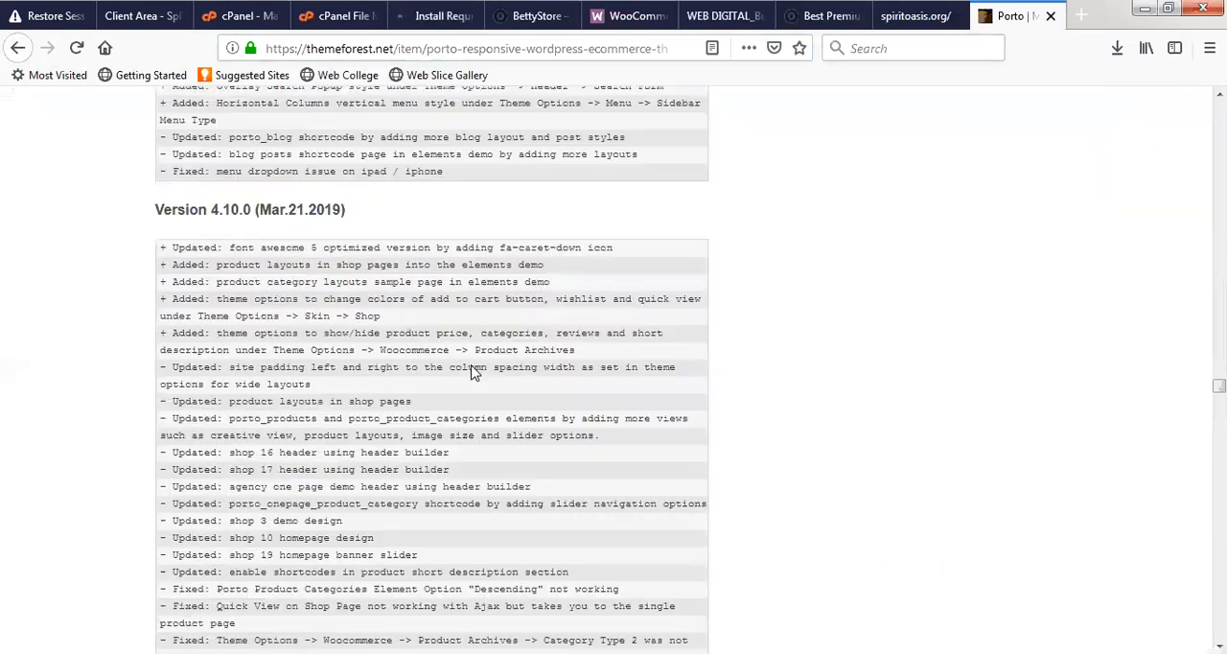
scroll(470, 335, up, 20)
scroll(475, 337, down, 6)
scroll(460, 355, down, 5)
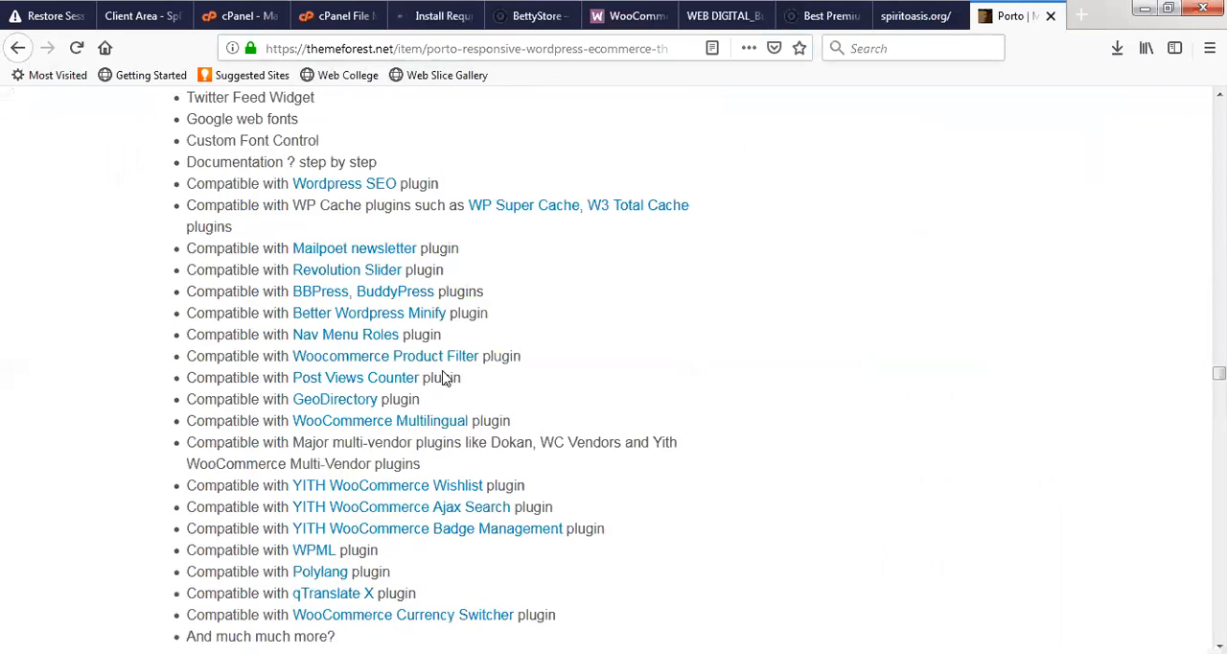
scroll(446, 382, down, 3)
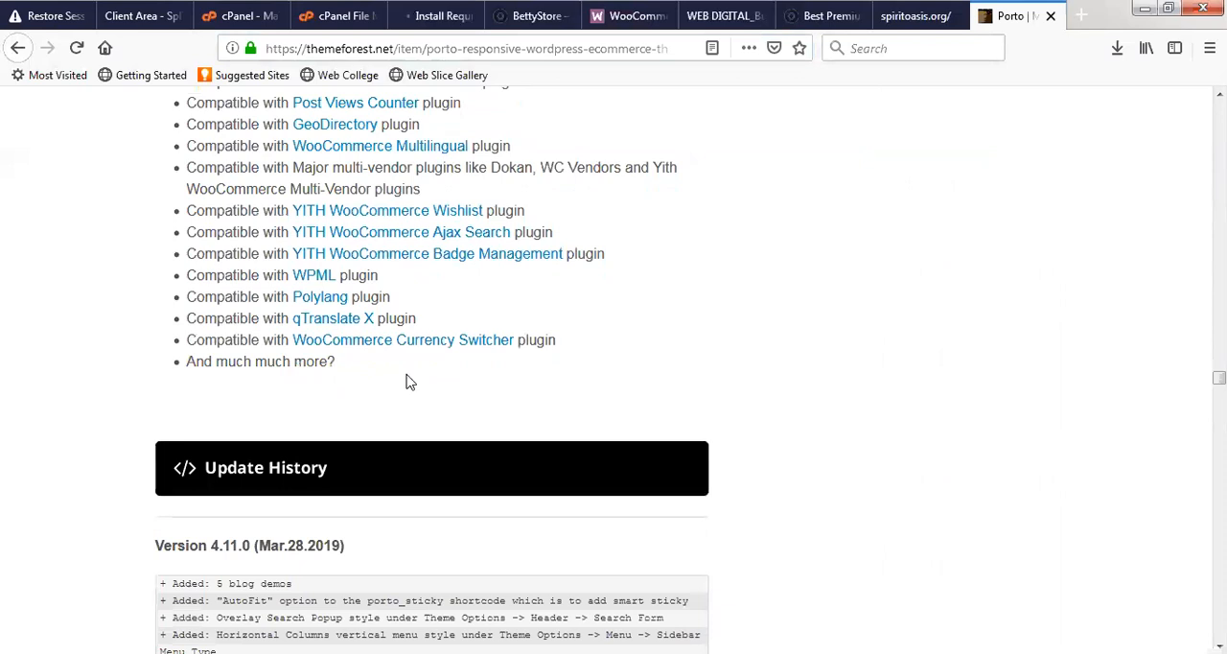
scroll(308, 349, up, 2)
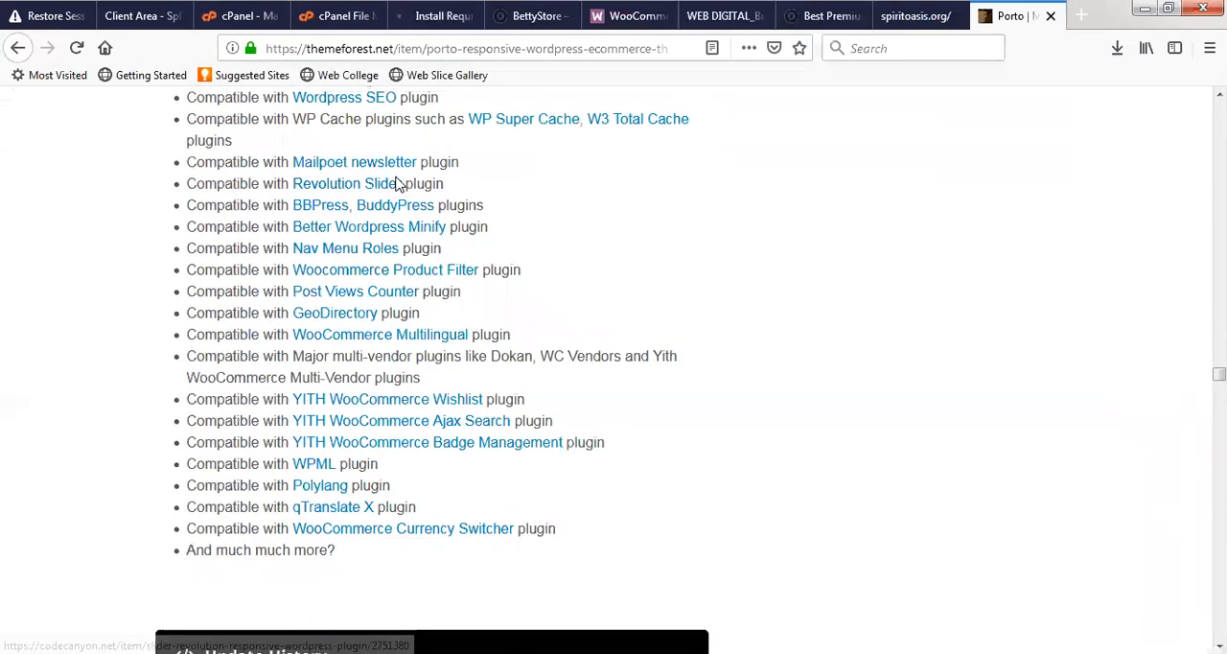
scroll(397, 184, up, 4)
- Go back to the Revolution Slider installation page and check whether the plugin is activated
click(436, 16)
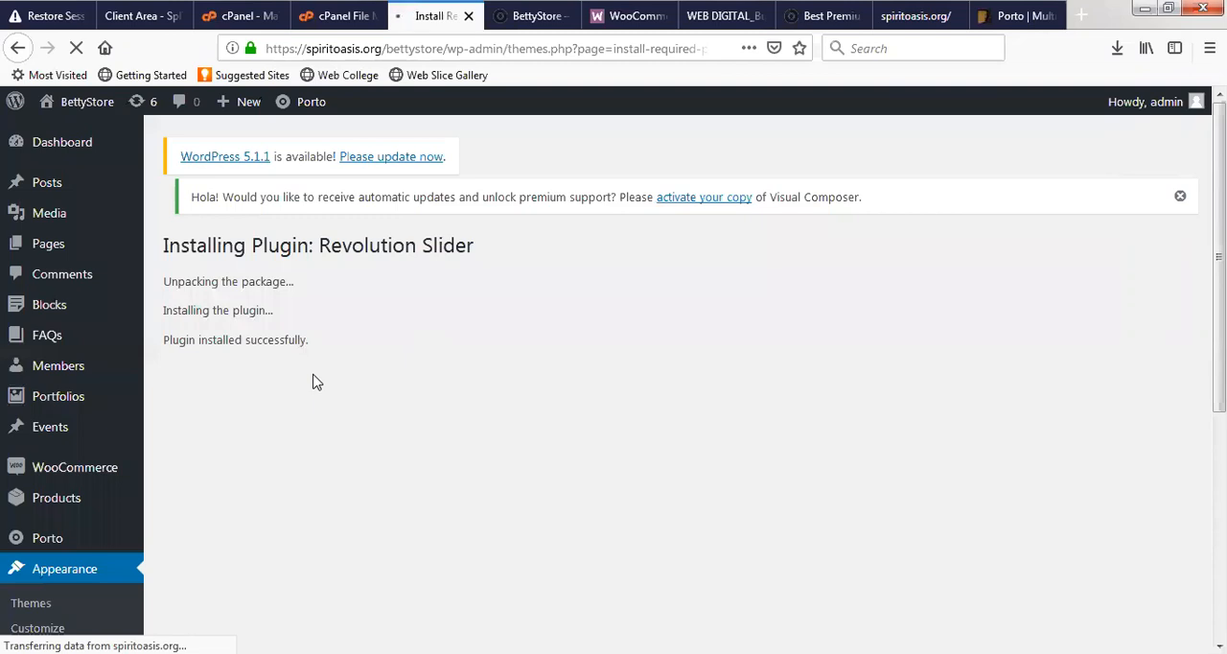
scroll(316, 382, down, 4)
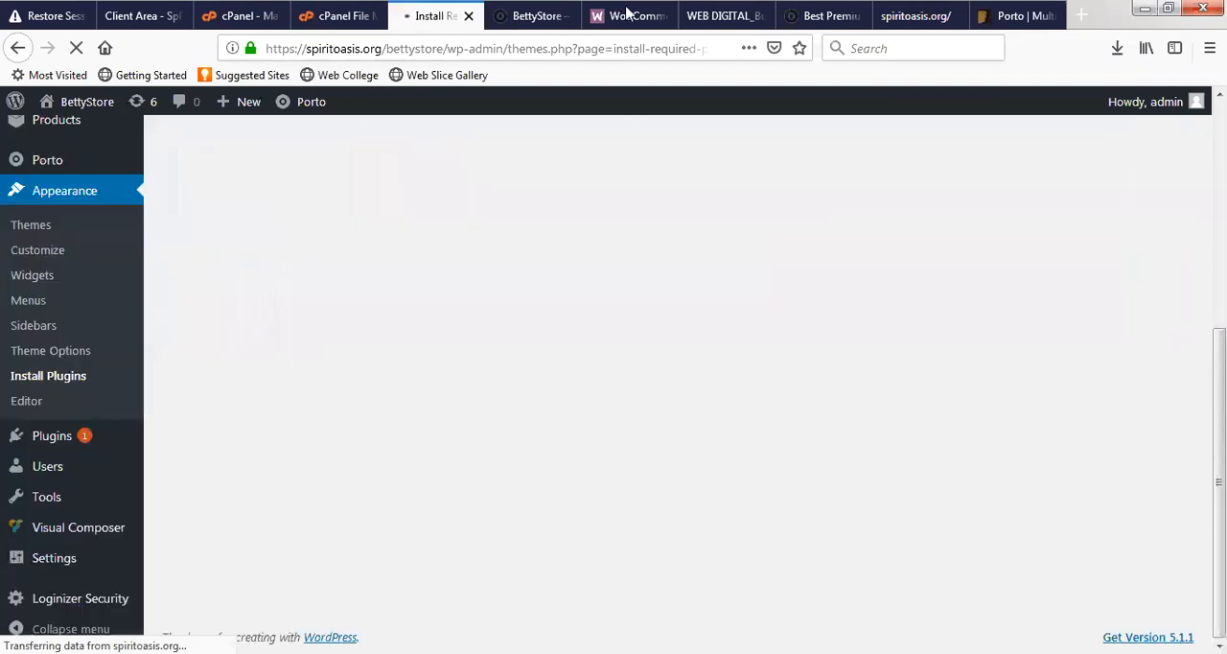
click(627, 9)
click(450, 6)
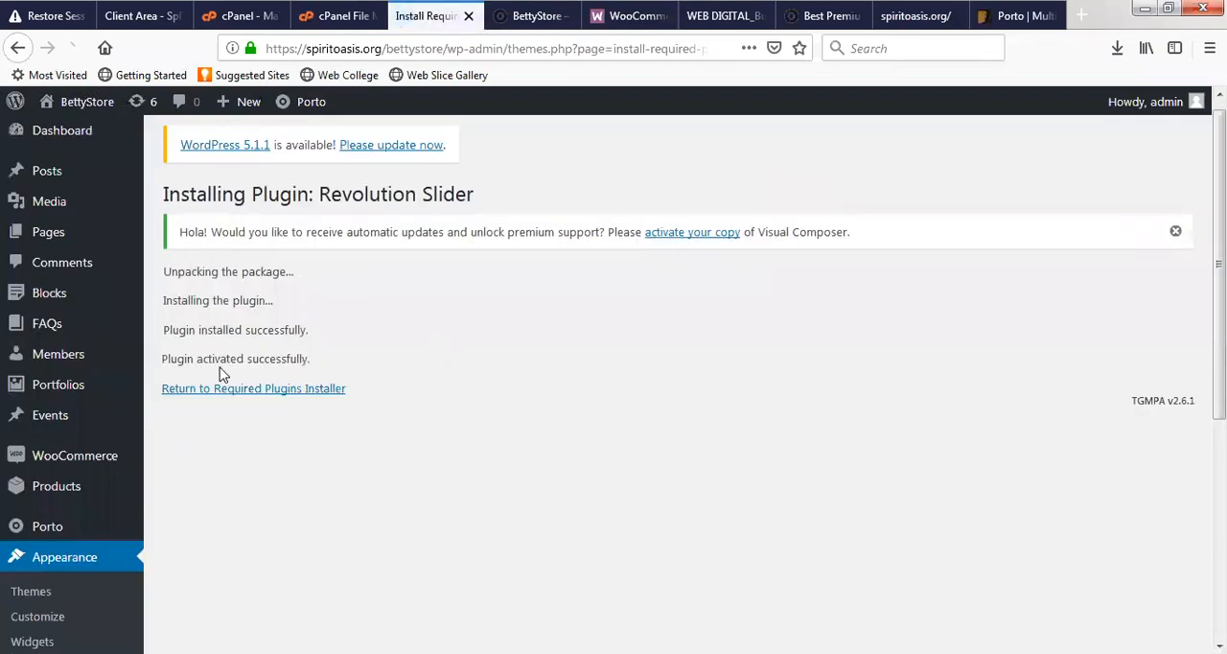
- Return to the required plugins installer and install the Yith Woocommerce Wishlist plugin from Porto's plugin list
click(235, 390)
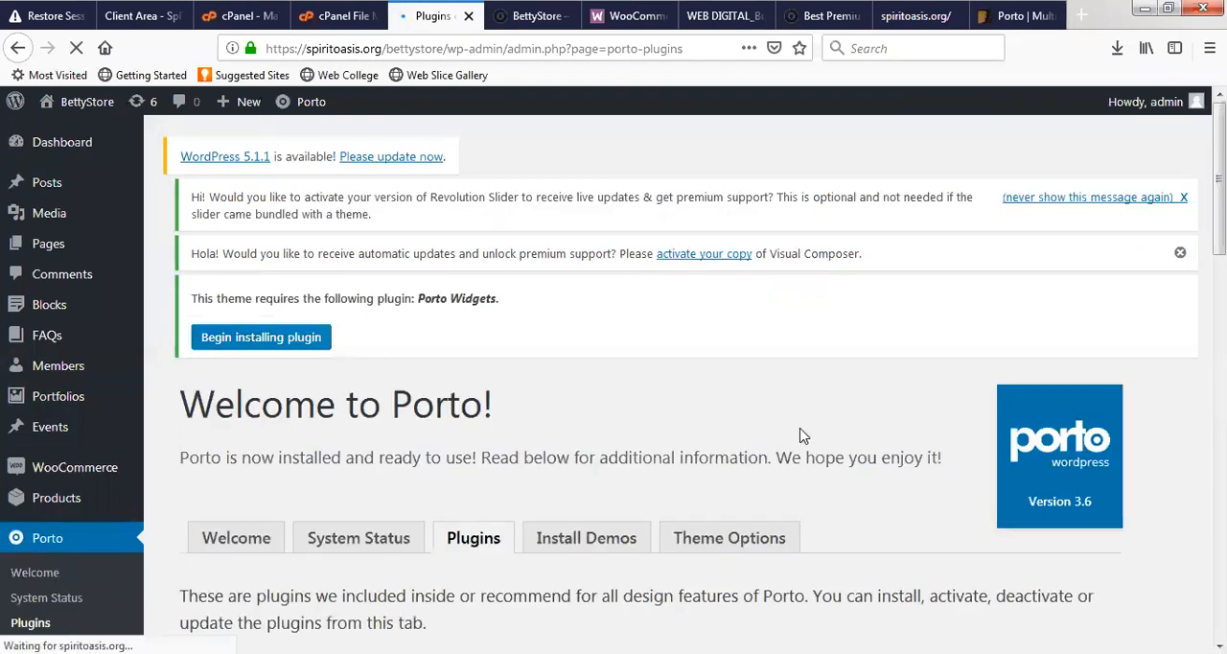
scroll(776, 467, down, 4)
scroll(777, 467, down, 4)
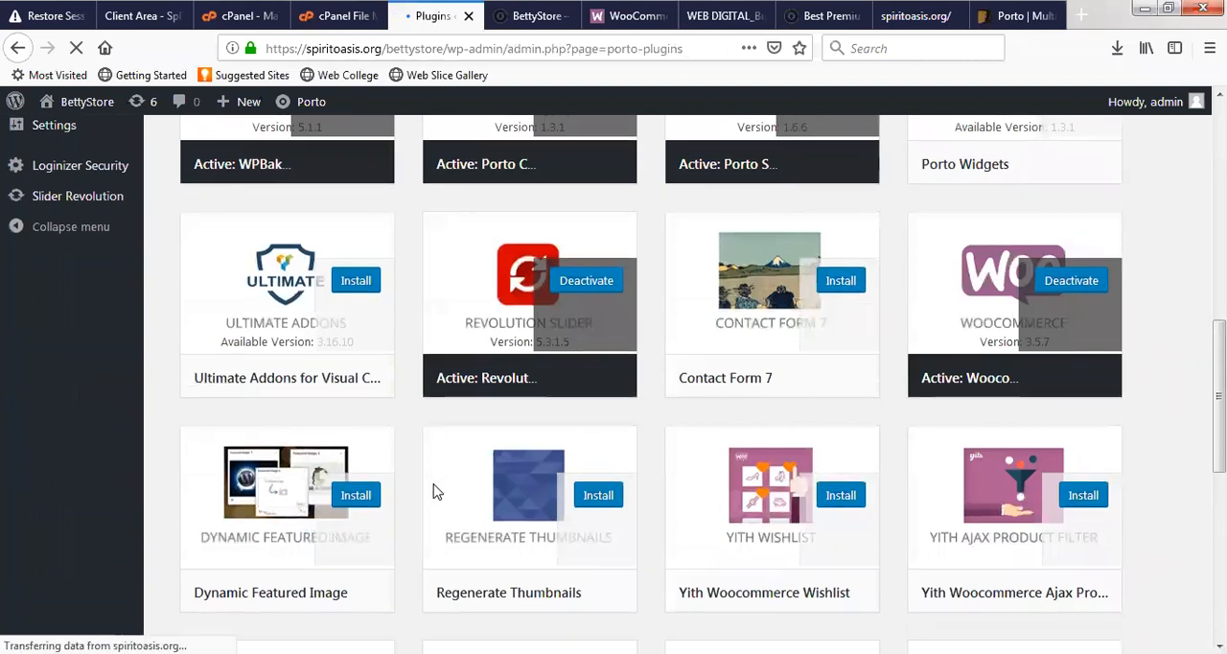
scroll(484, 455, down, 2)
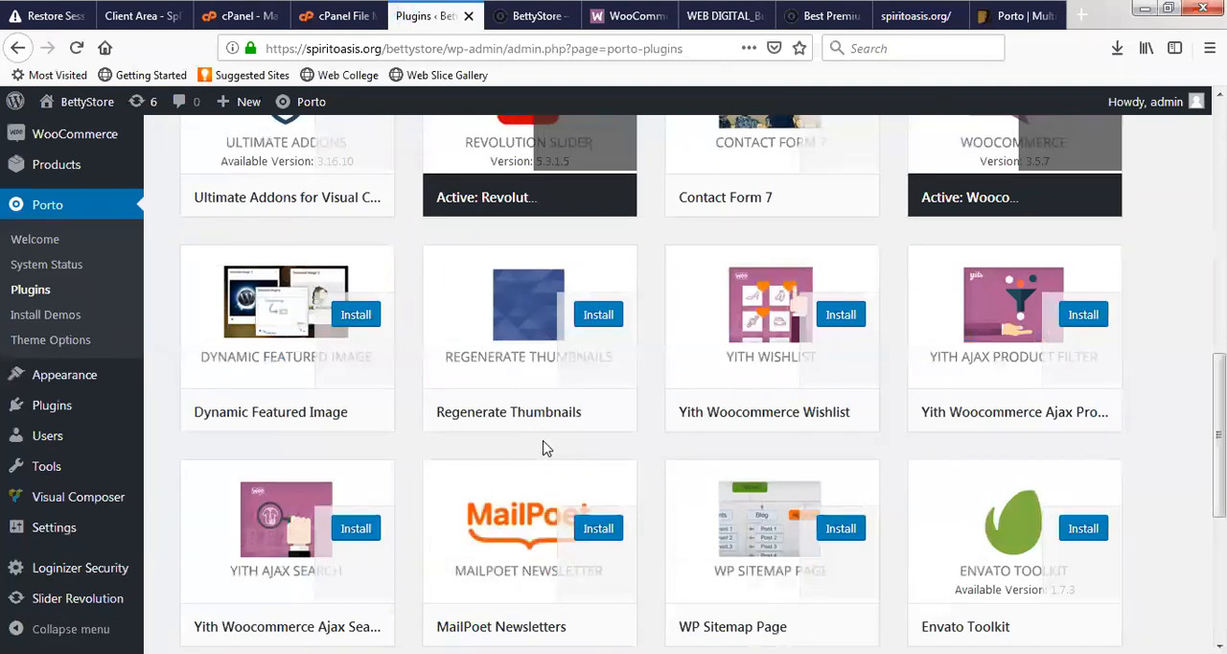
click(844, 321)
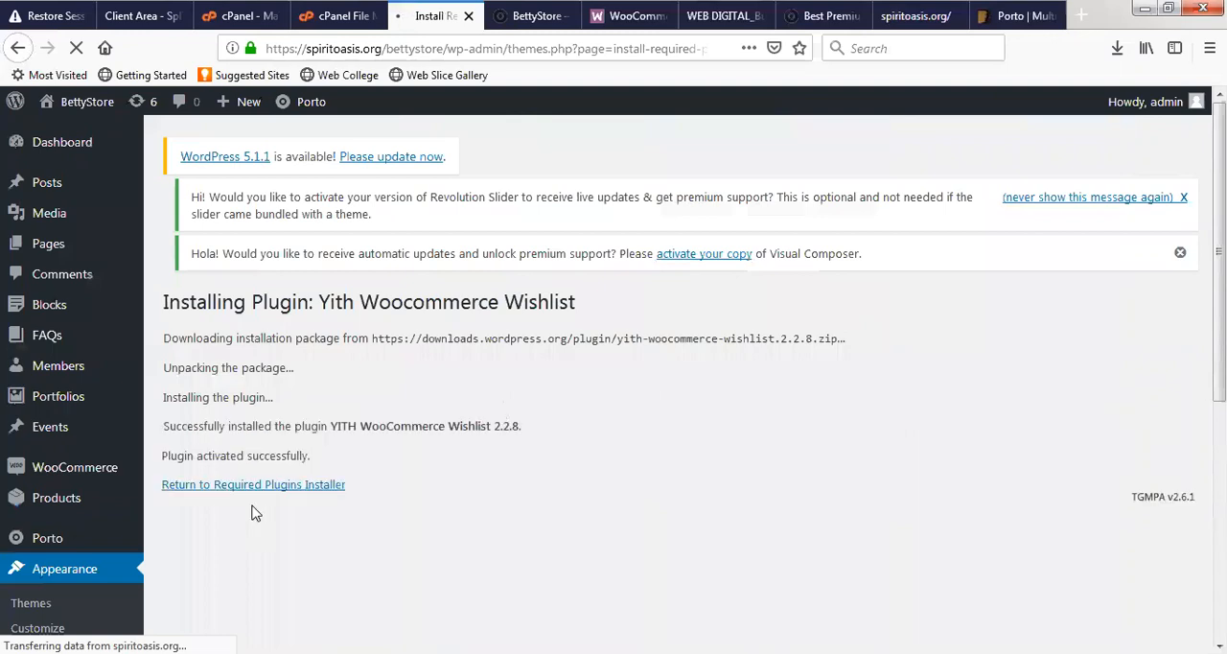
- Go back to Porto's plugins page, review the remaining plugins and install Dynamic Featured Image
click(300, 487)
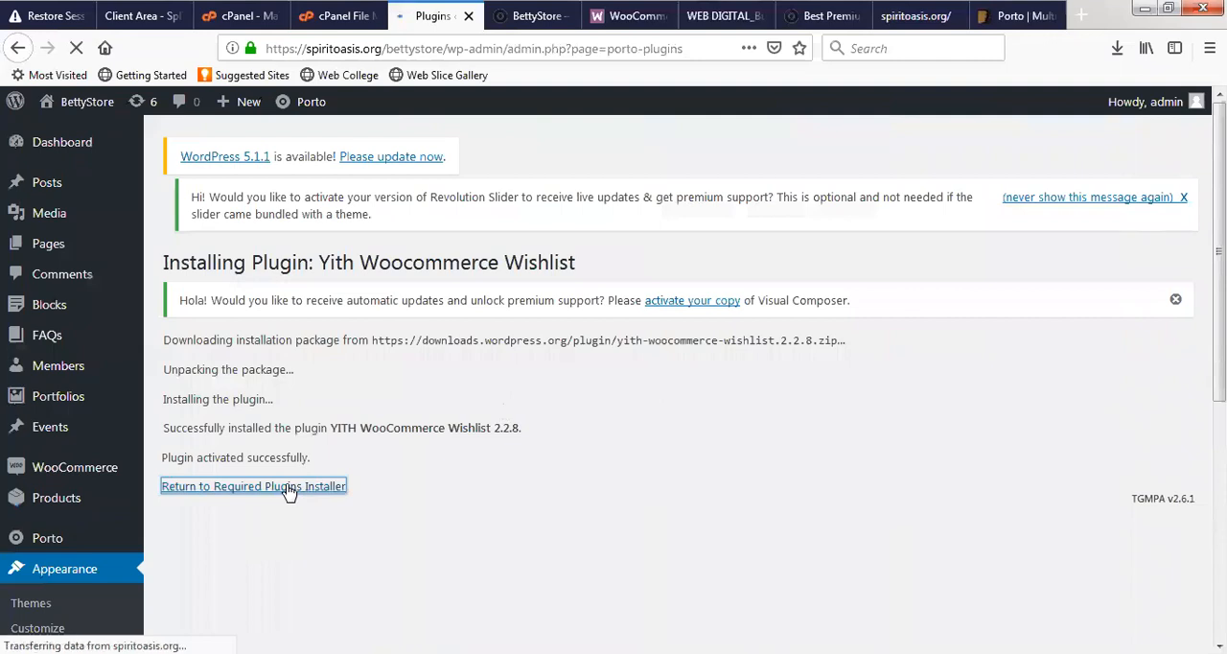
scroll(786, 460, down, 10)
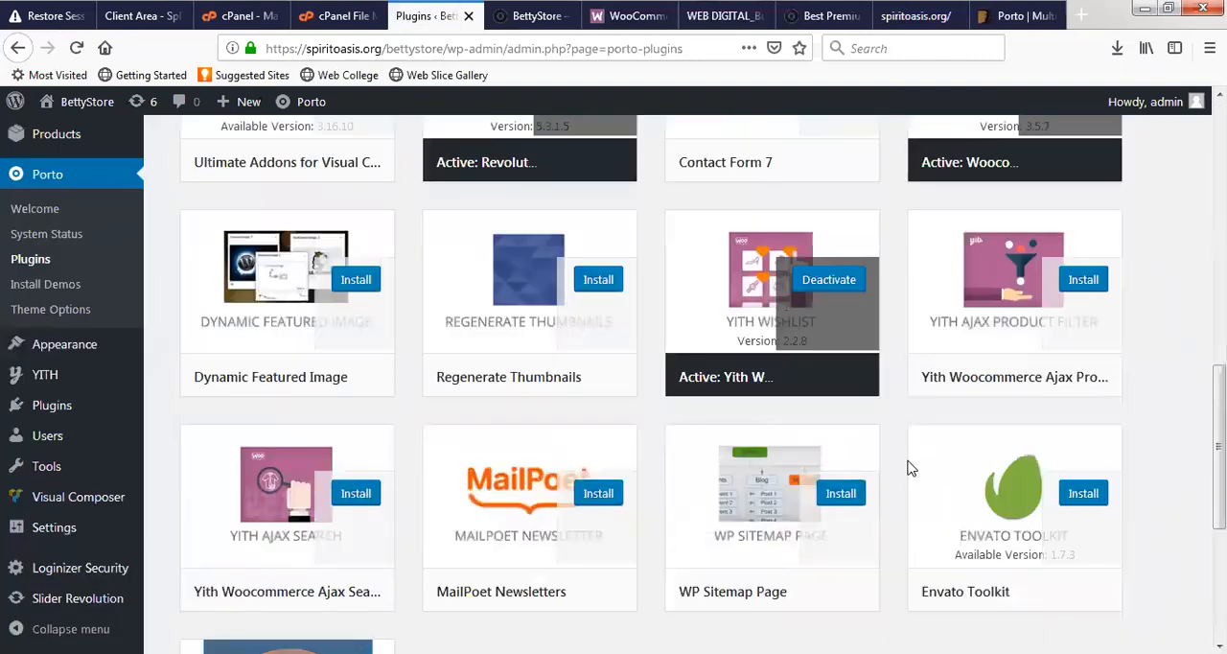
scroll(397, 499, down, 3)
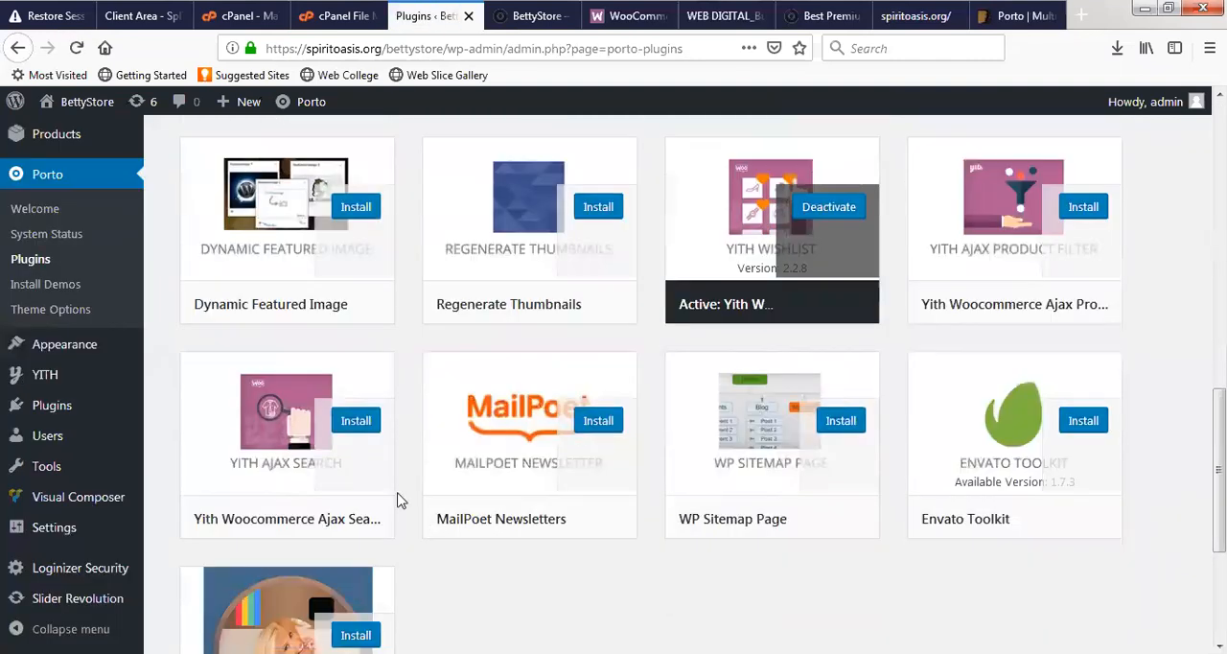
scroll(390, 319, up, 1)
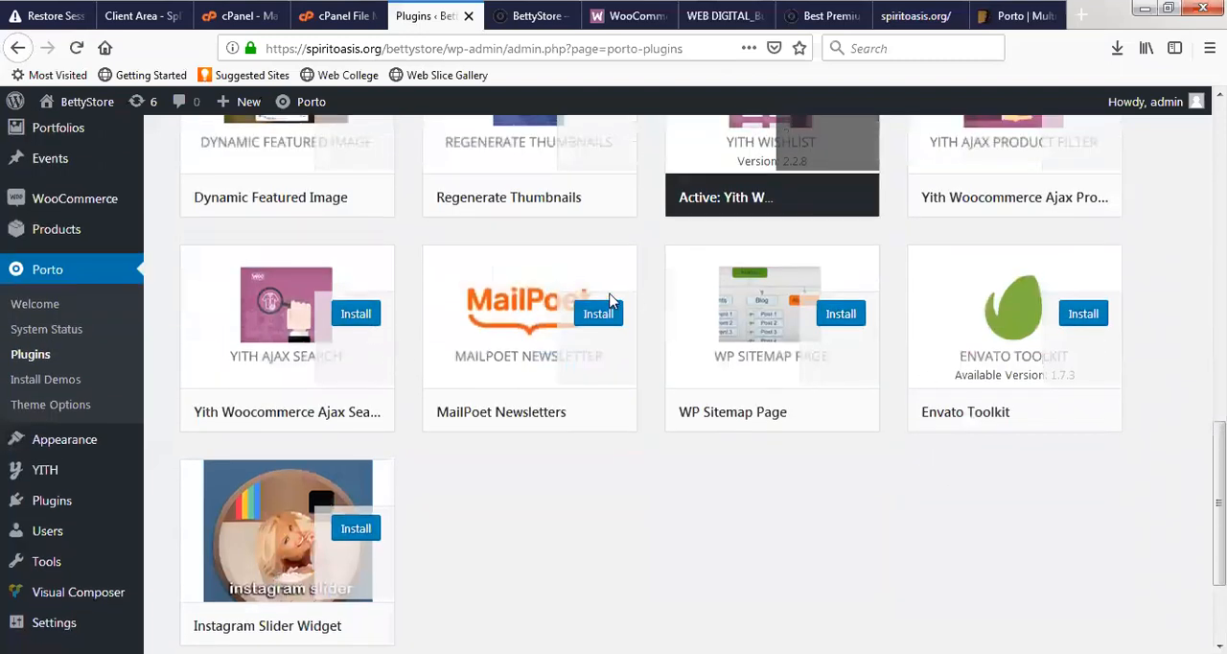
scroll(466, 342, up, 5)
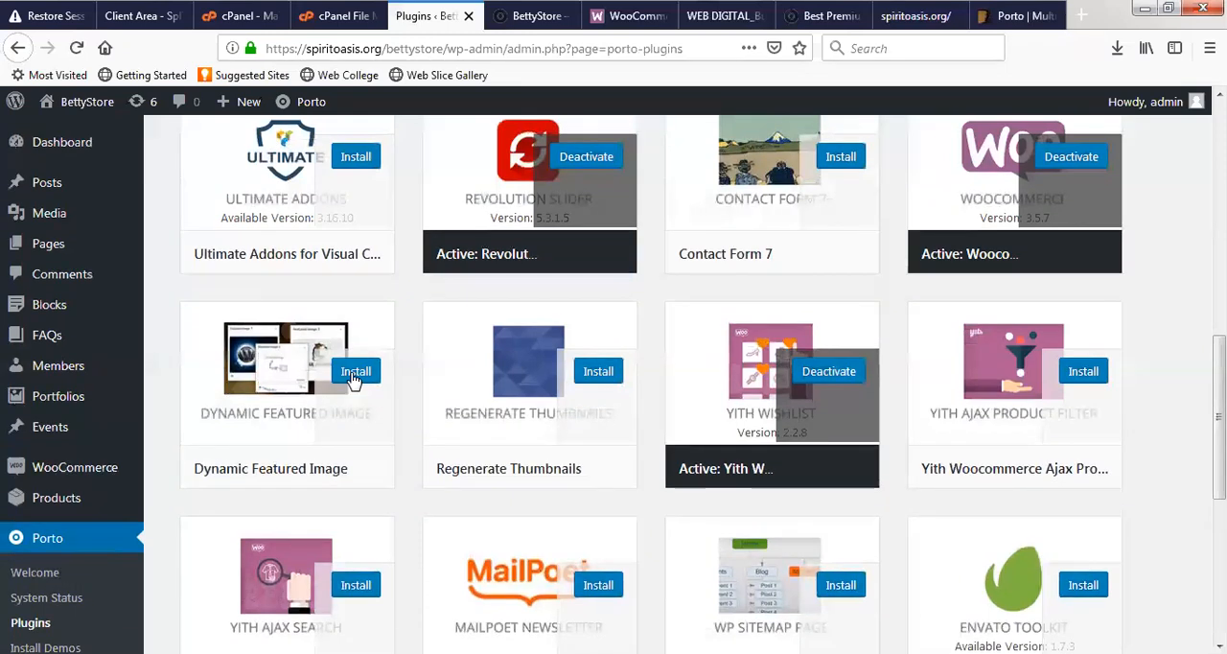
click(356, 368)
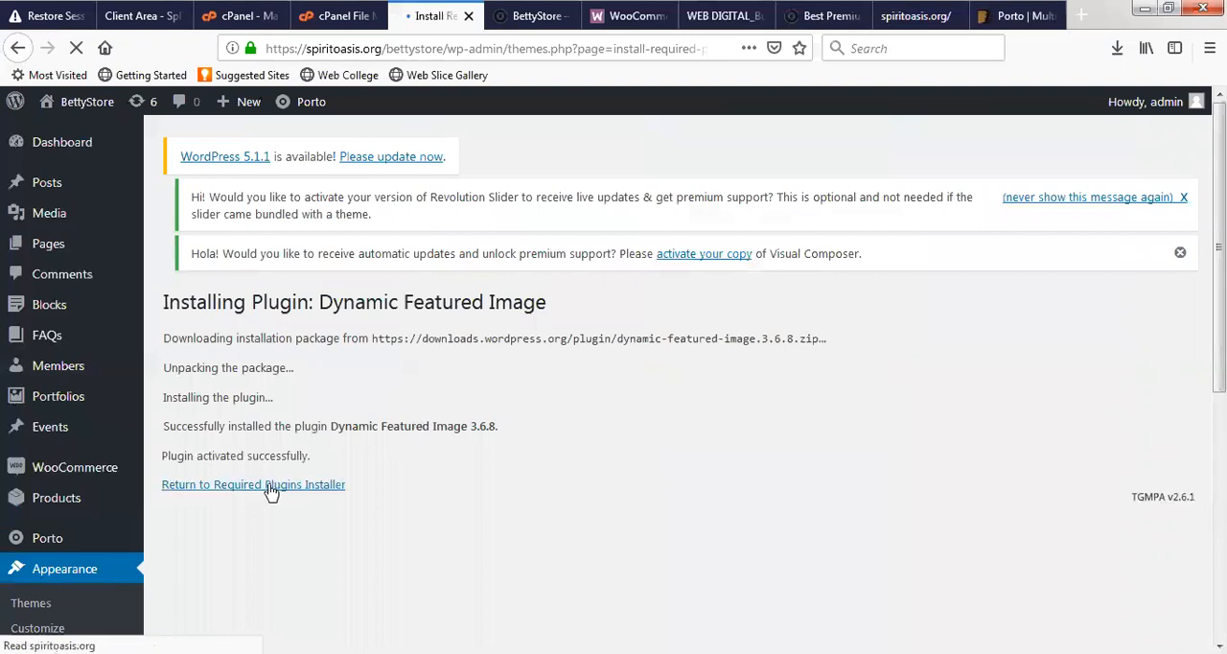
- Return to Porto's plugins page, open the Install Demos page and look through the available demo sites
click(315, 484)
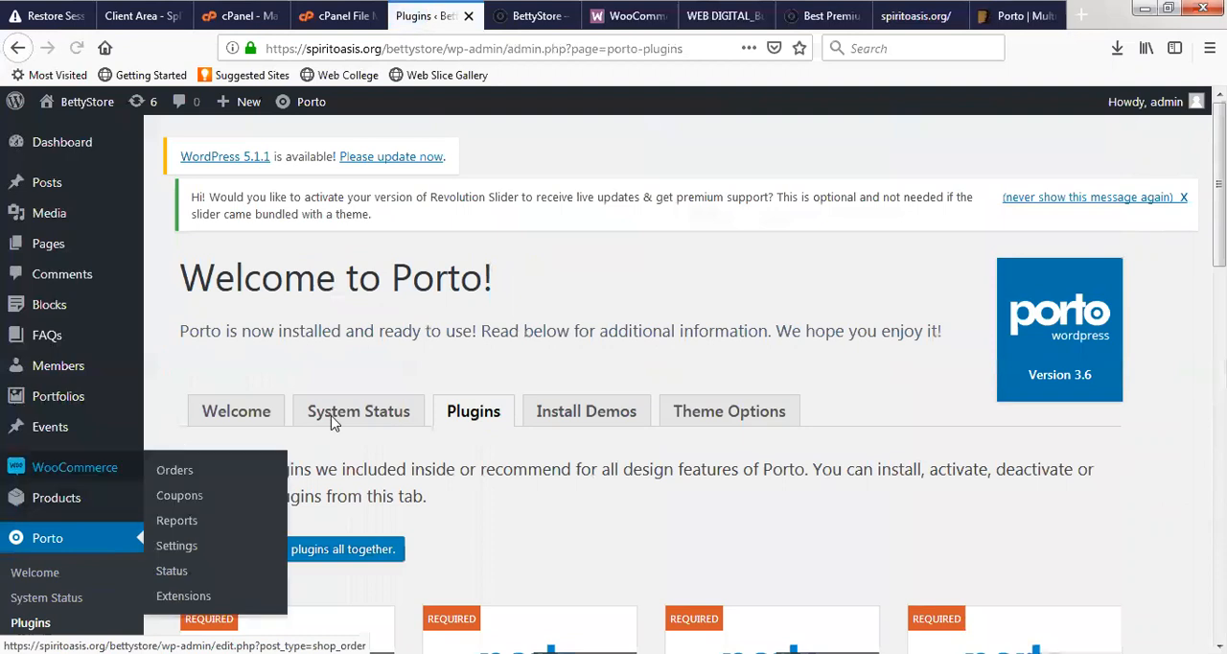
scroll(444, 348, down, 4)
scroll(386, 324, up, 3)
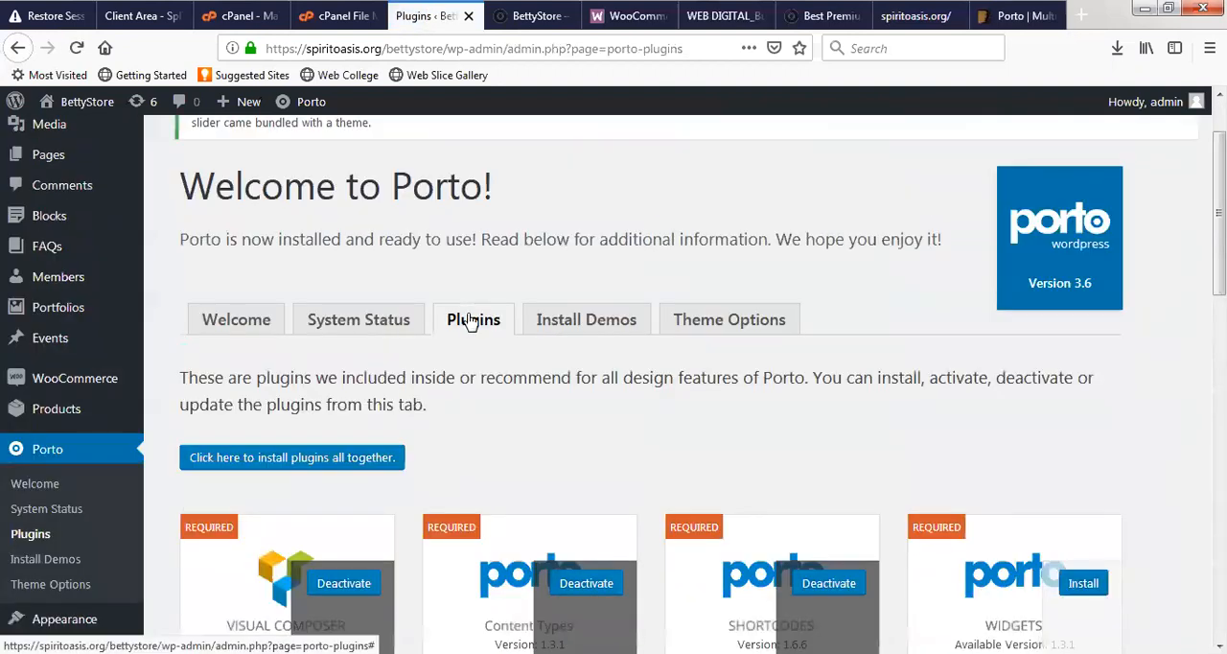
click(598, 332)
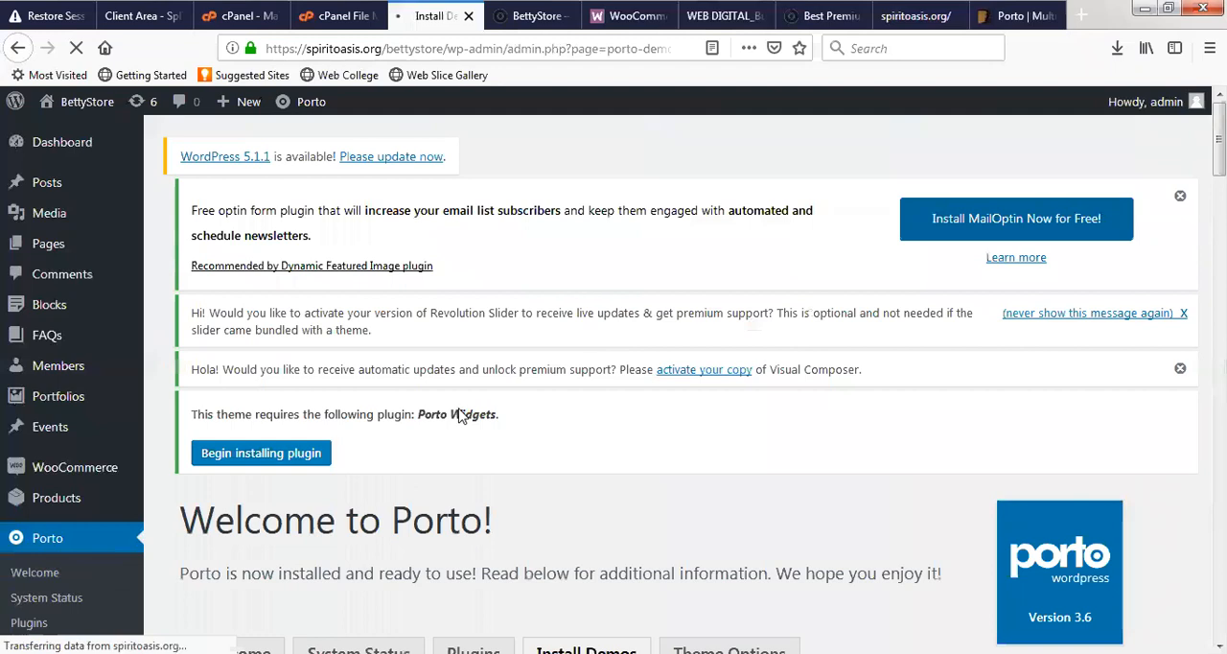
scroll(540, 383, down, 3)
scroll(542, 378, down, 2)
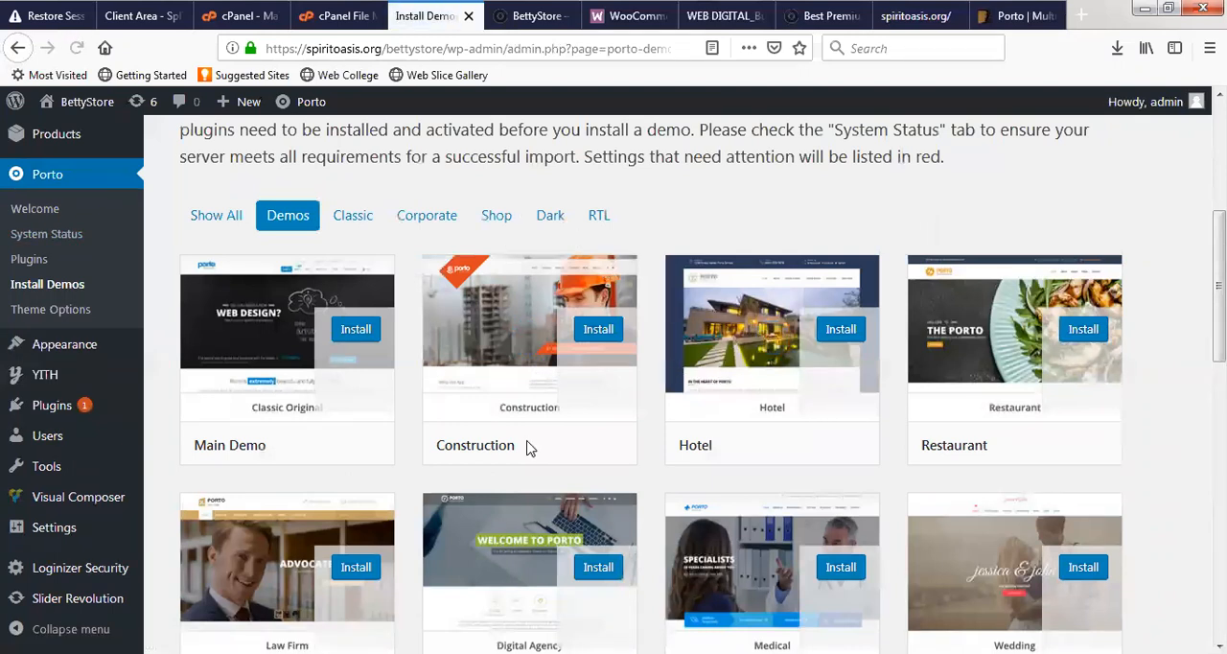
scroll(546, 431, down, 2)
scroll(553, 422, down, 10)
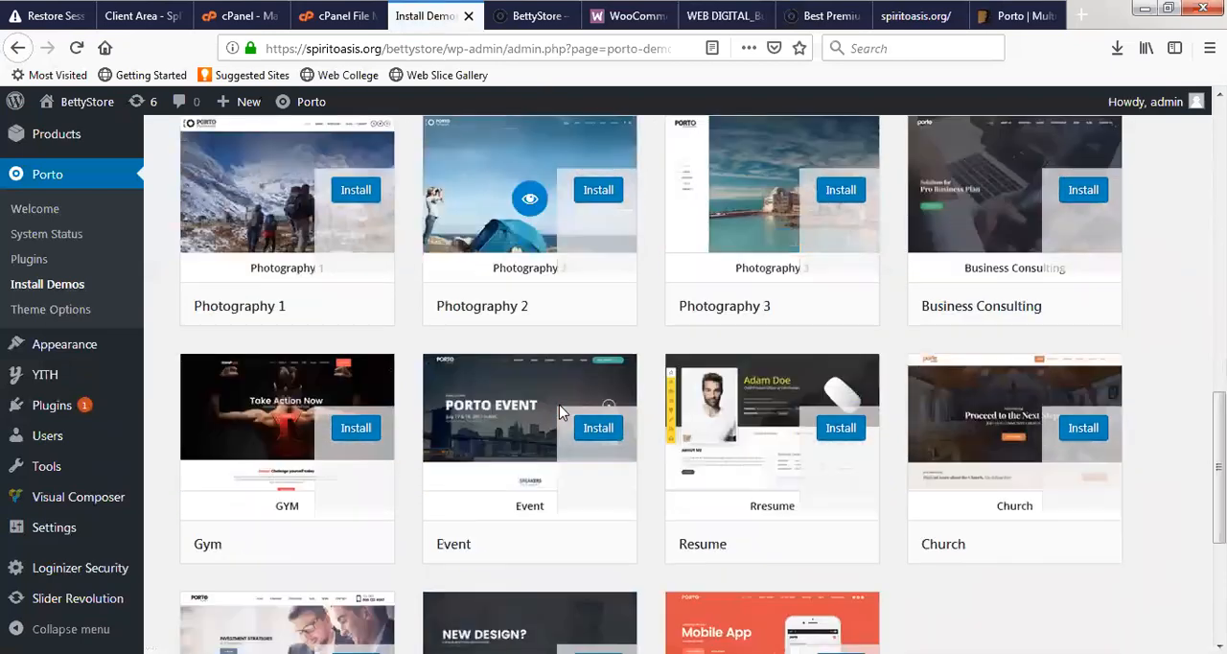
scroll(227, 238, up, 12)
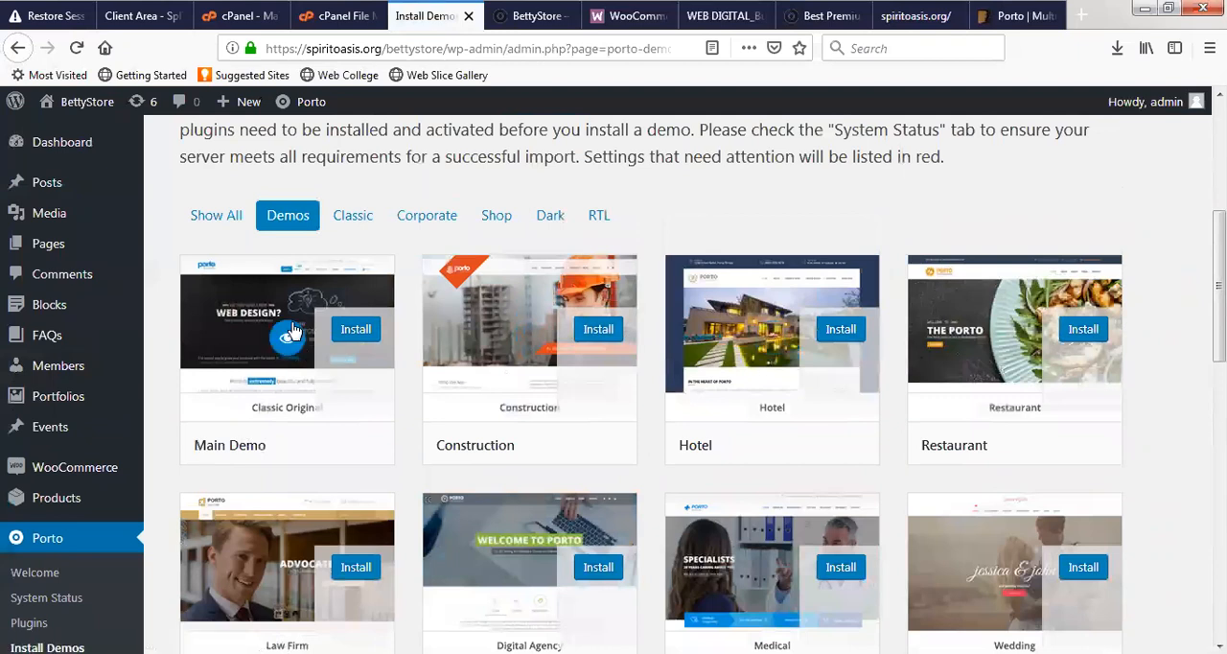
- Open the Main Demo's preview in a new browser tab, check whether it has loaded and return to the demo list
right_click(284, 332)
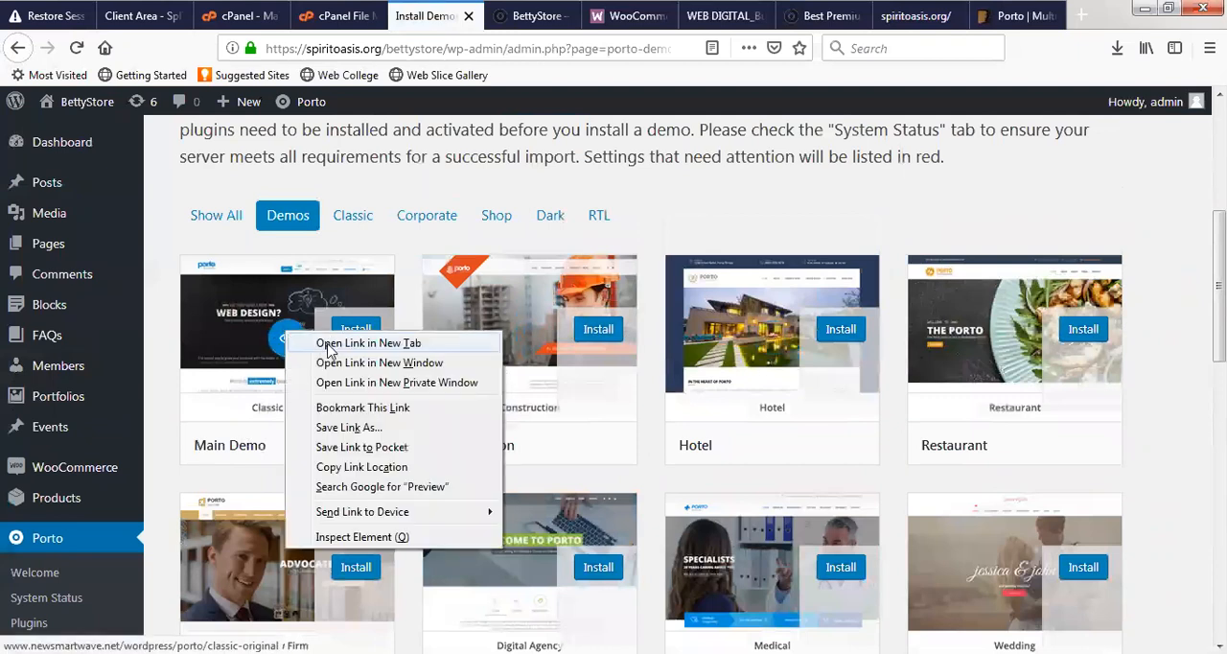
click(368, 344)
click(490, 25)
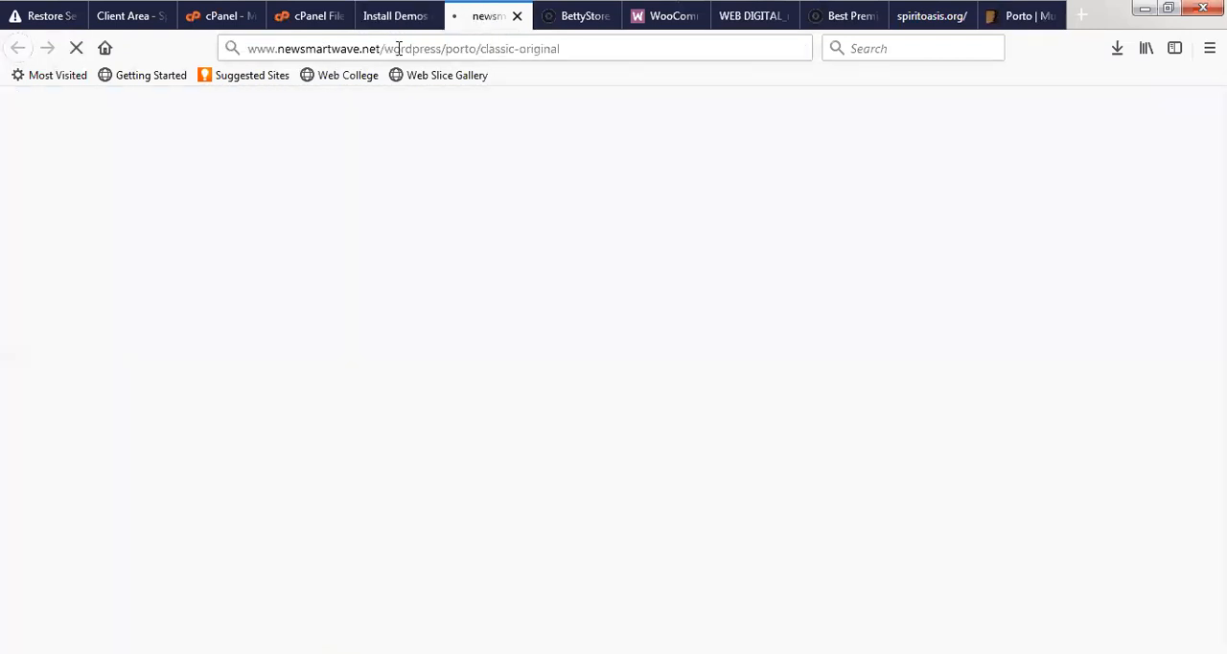
click(394, 19)
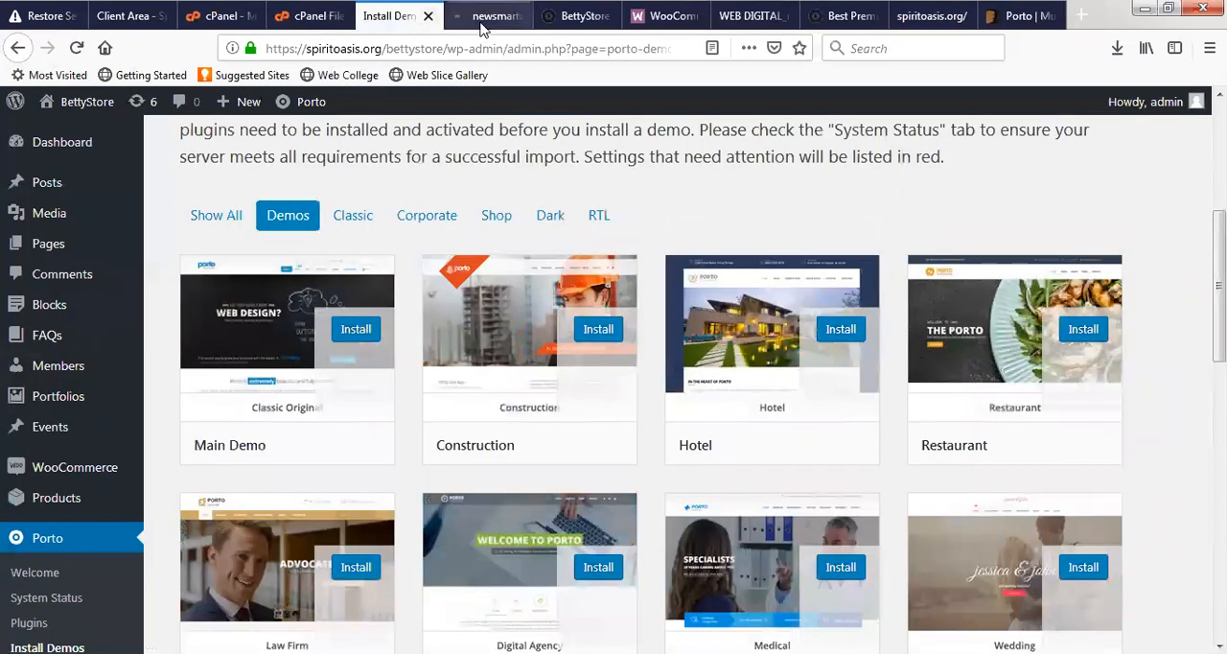
click(484, 17)
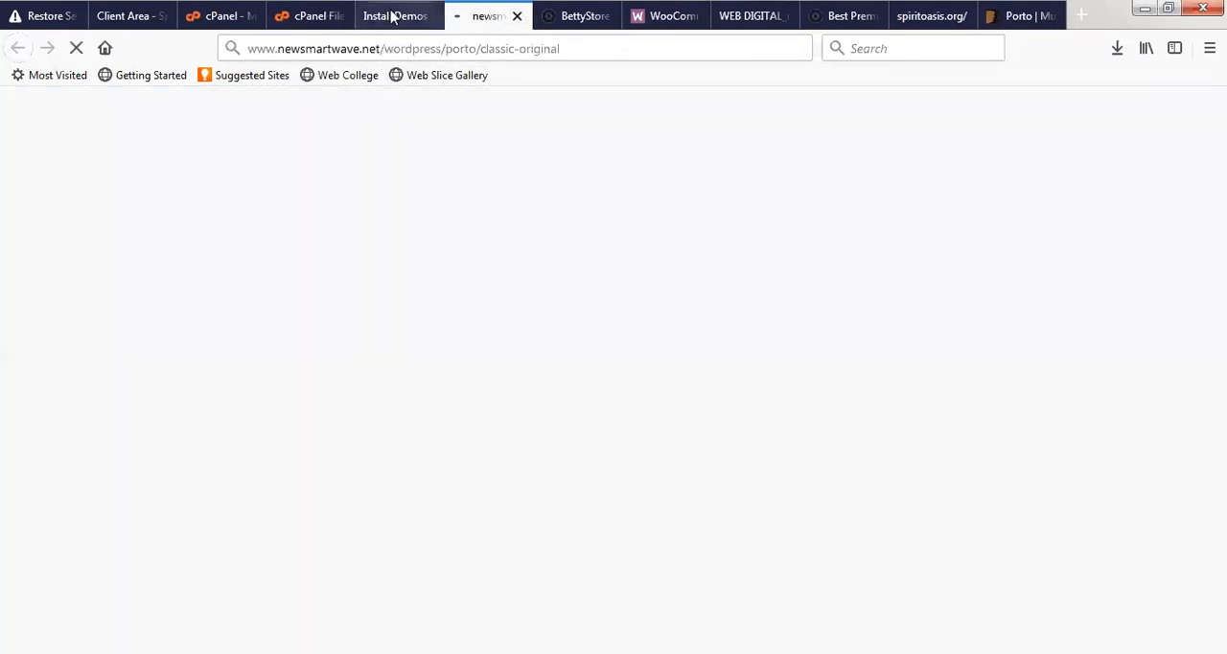
click(393, 16)
click(484, 16)
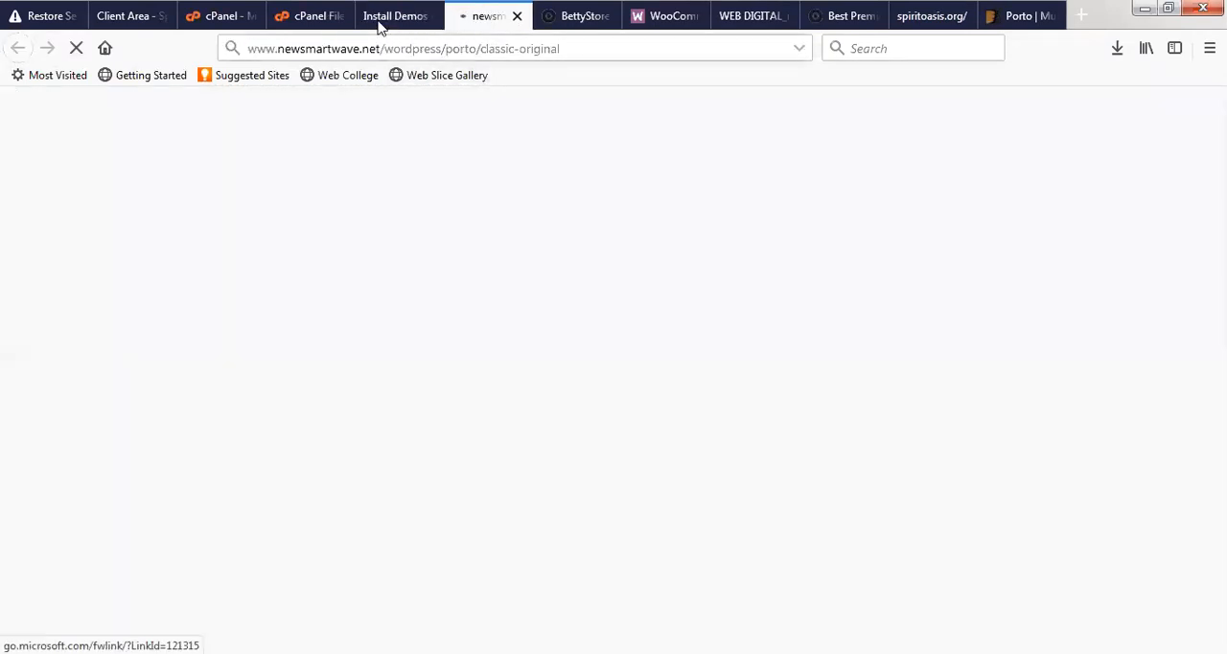
click(380, 19)
click(488, 18)
click(396, 14)
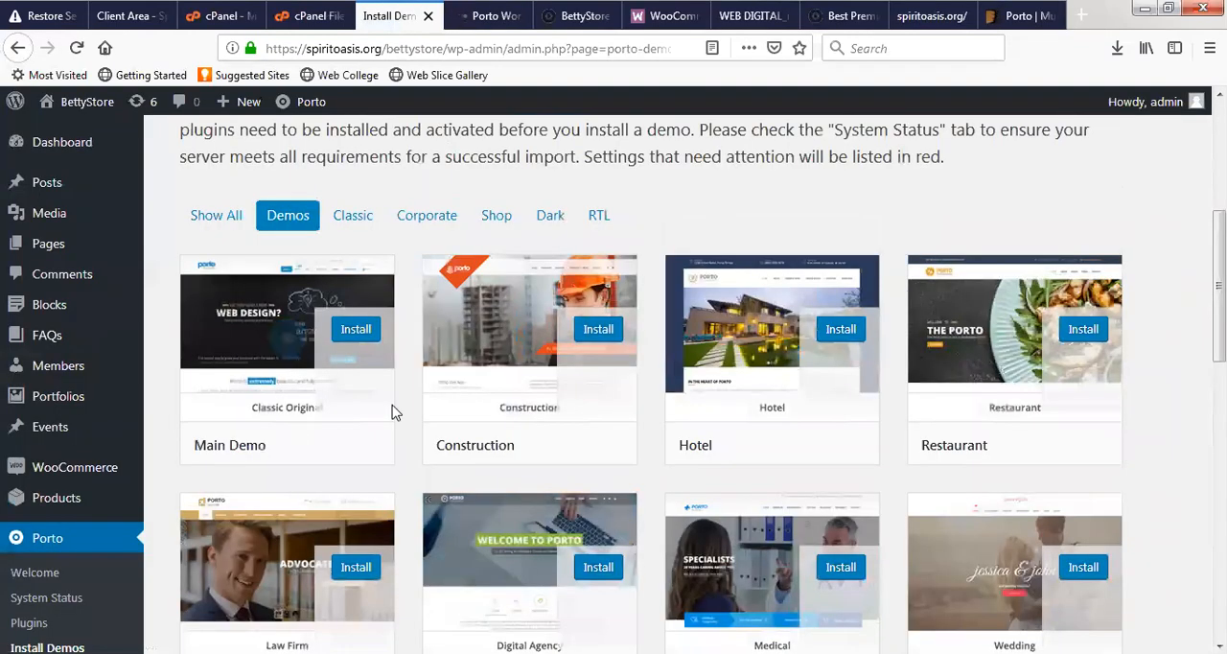
- Open the previews of the Digital Agency and Medical demos in new browser tabs
scroll(615, 432, down, 2)
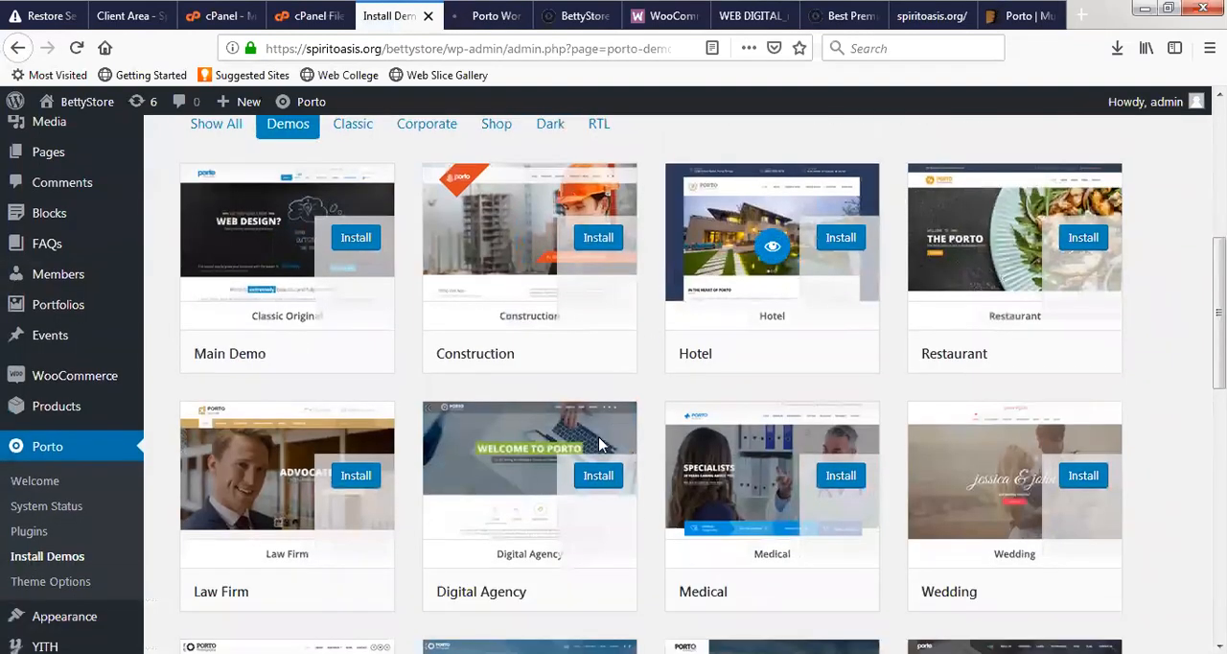
scroll(600, 441, down, 5)
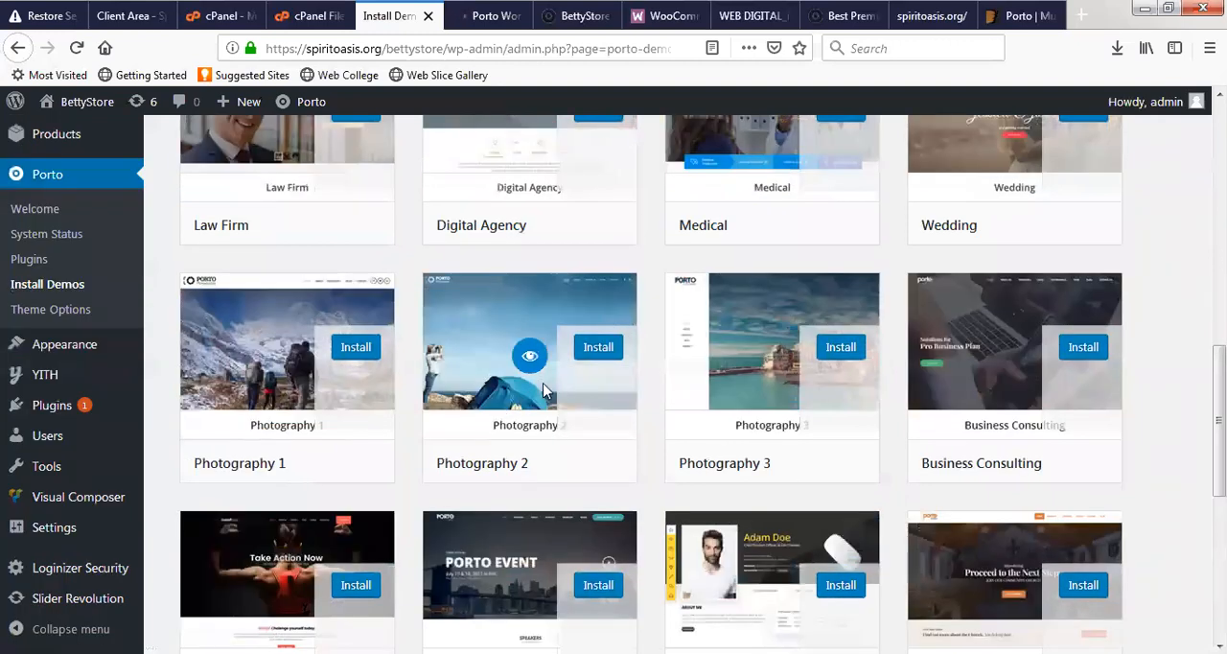
scroll(543, 389, up, 4)
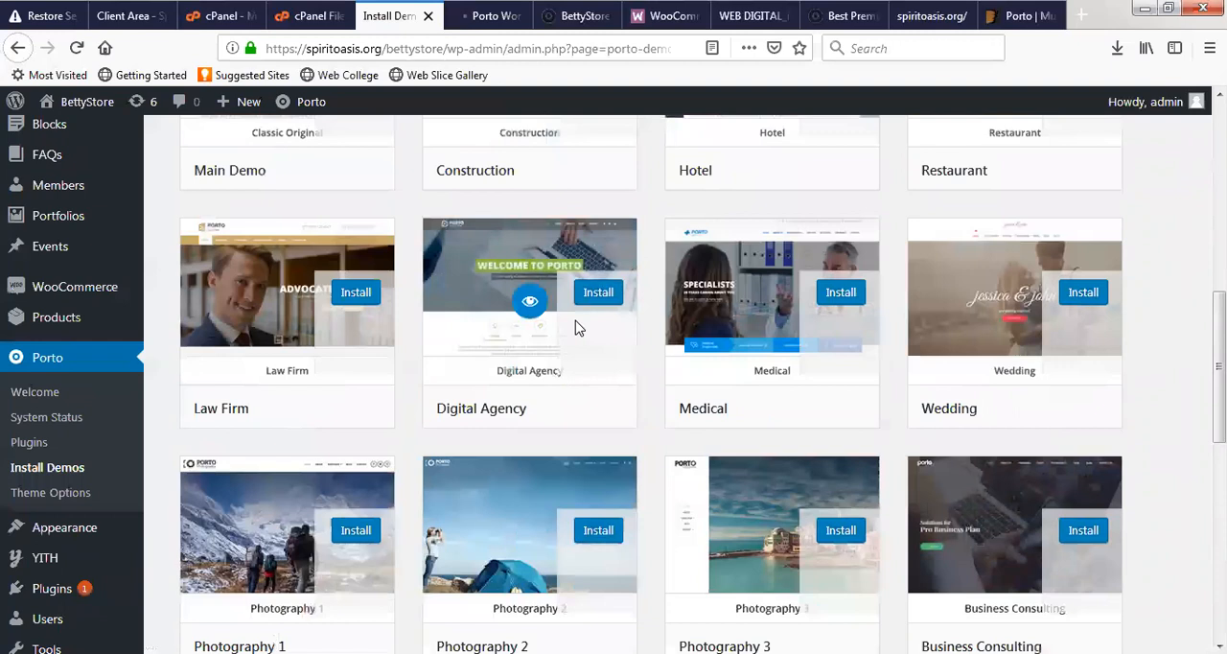
right_click(530, 303)
click(604, 320)
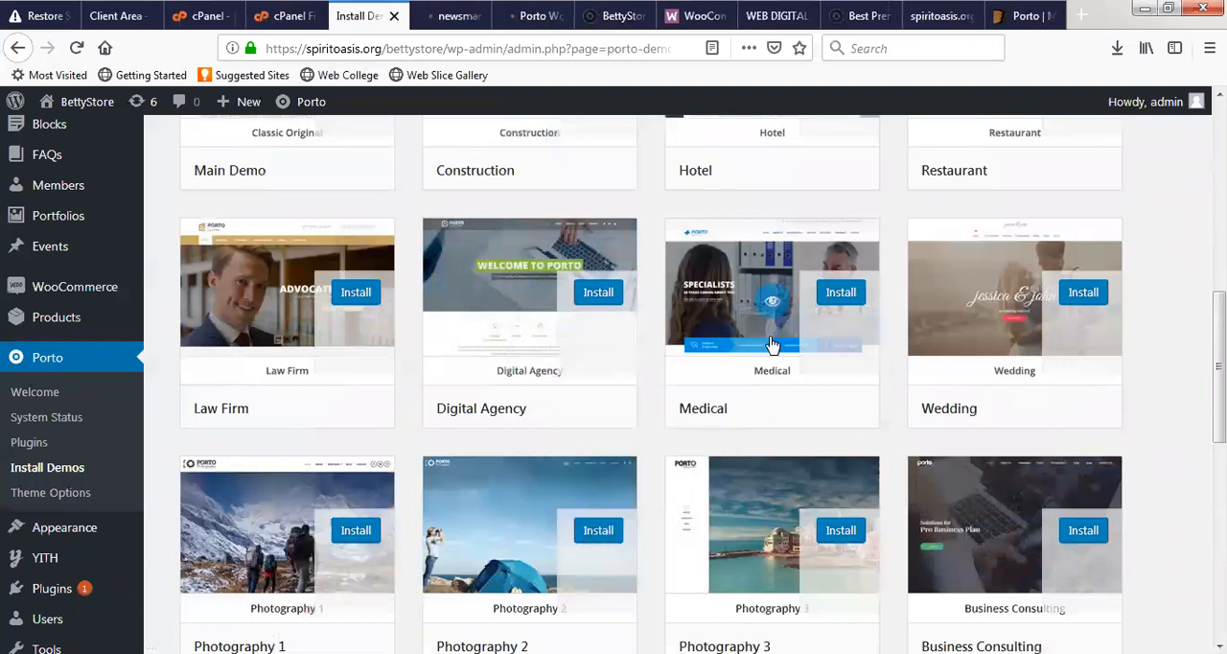
right_click(778, 303)
click(944, 319)
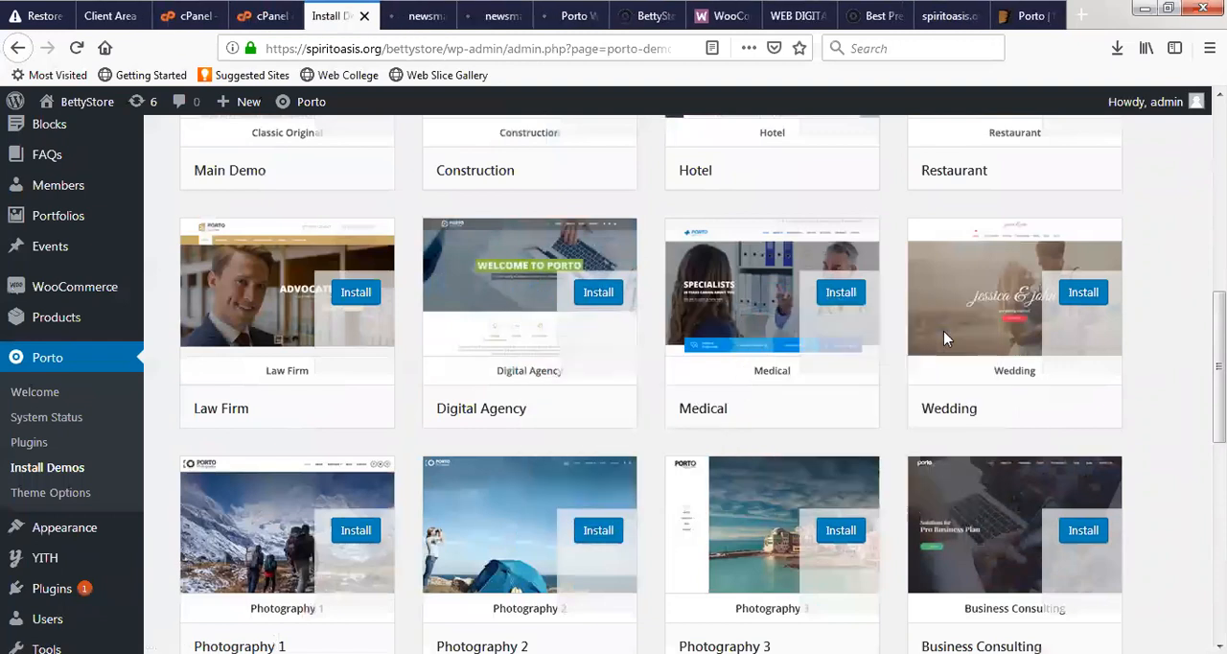
- Look through the remaining Porto demos and open the App Landing demo's preview in a new browser tab
scroll(840, 410, down, 4)
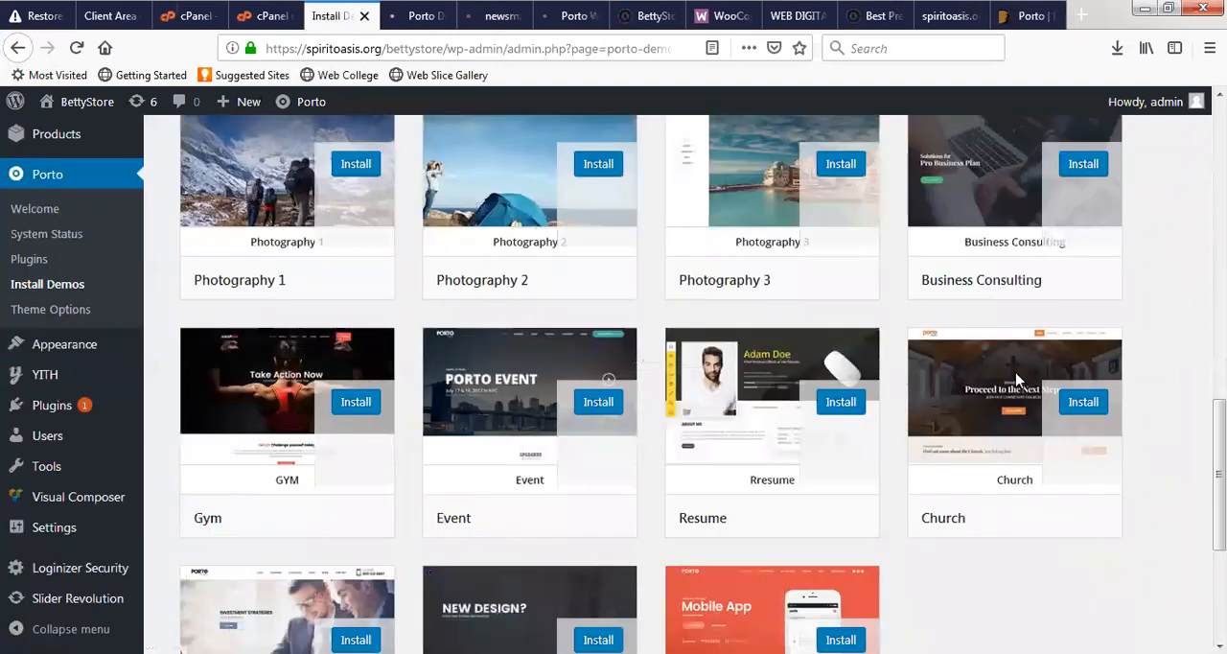
scroll(632, 470, up, 2)
scroll(480, 482, down, 4)
scroll(794, 522, down, 1)
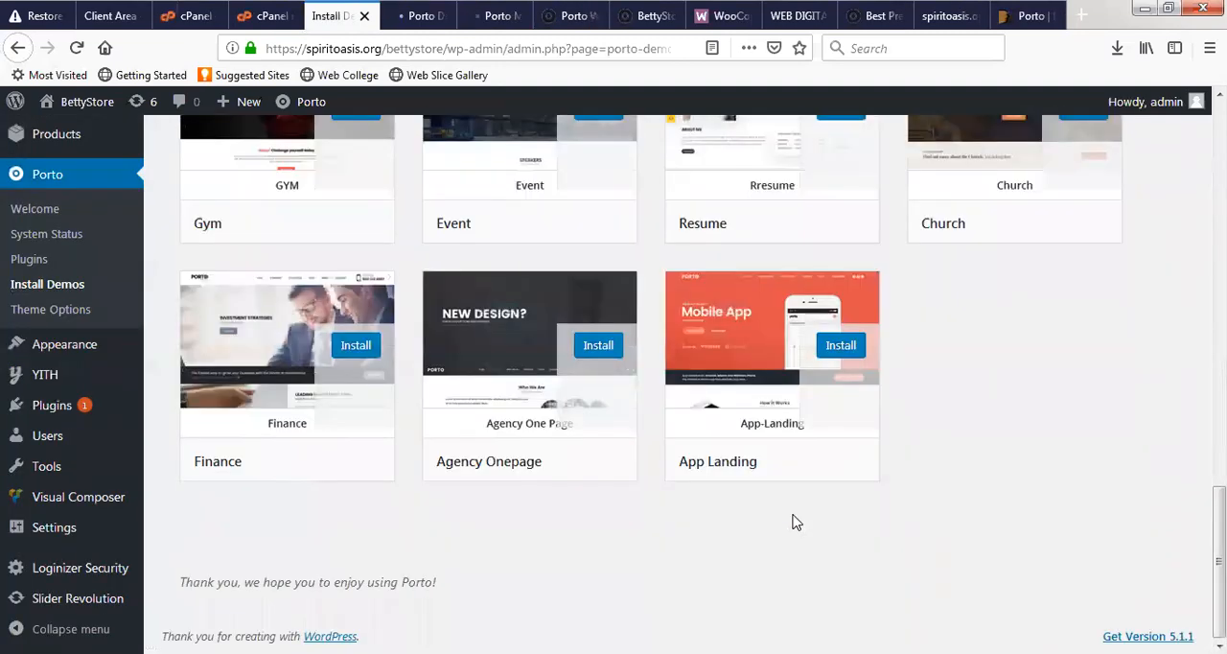
scroll(779, 516, up, 2)
scroll(770, 370, down, 2)
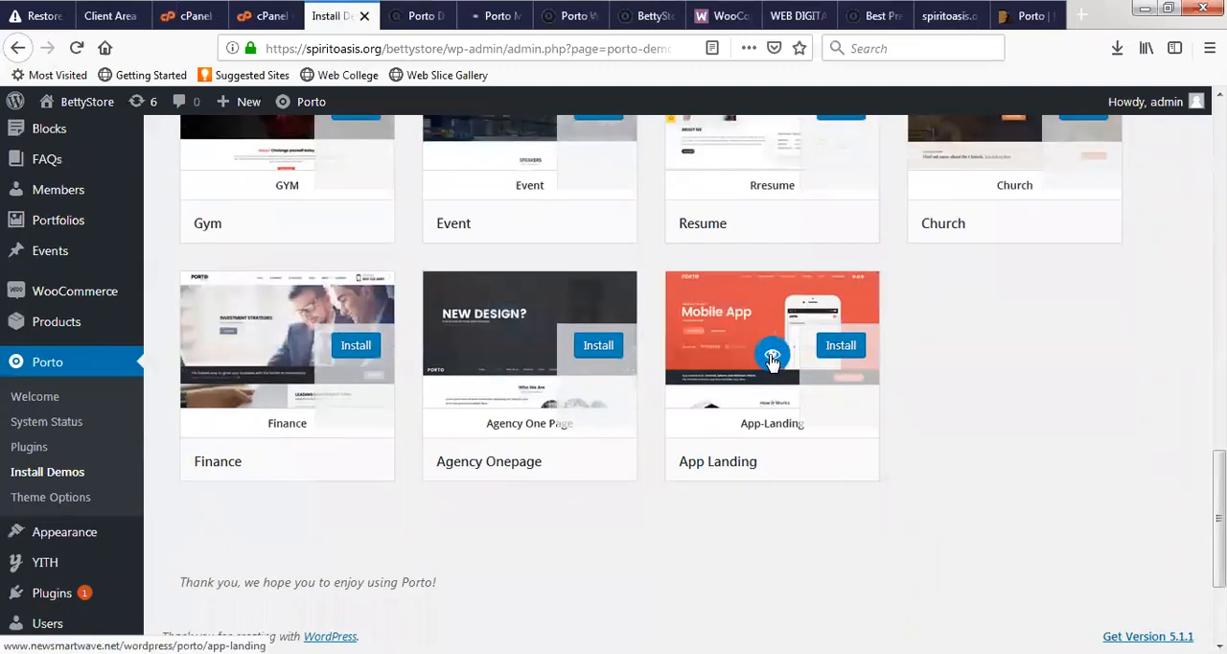
right_click(773, 360)
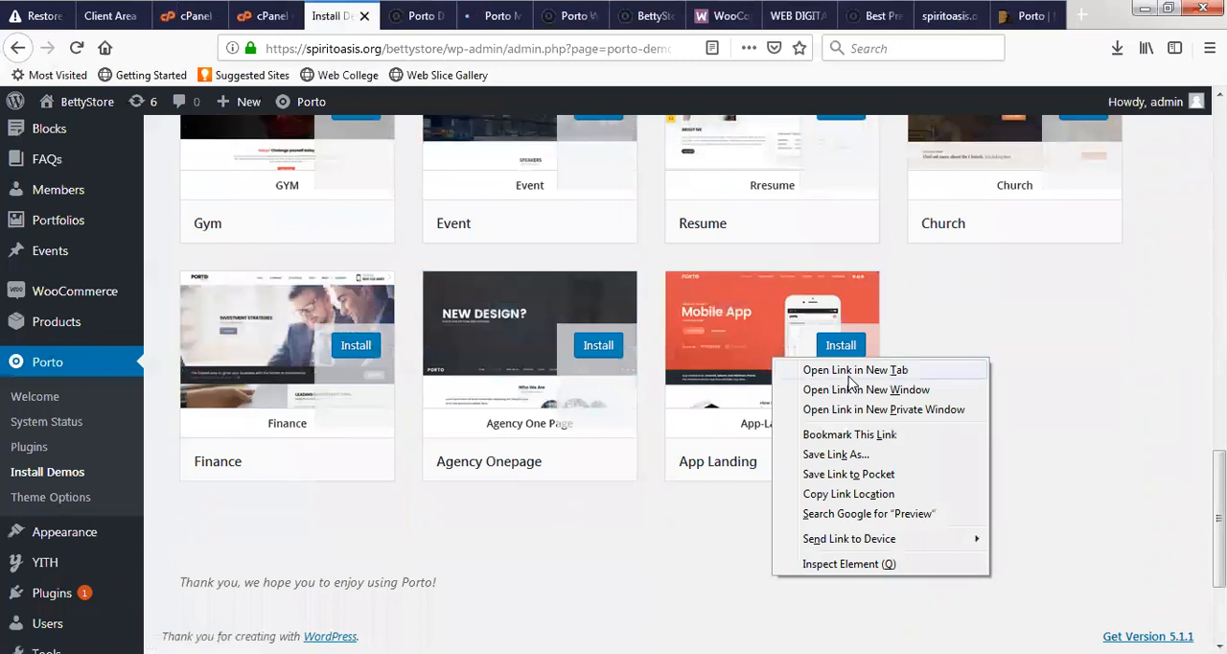
click(847, 371)
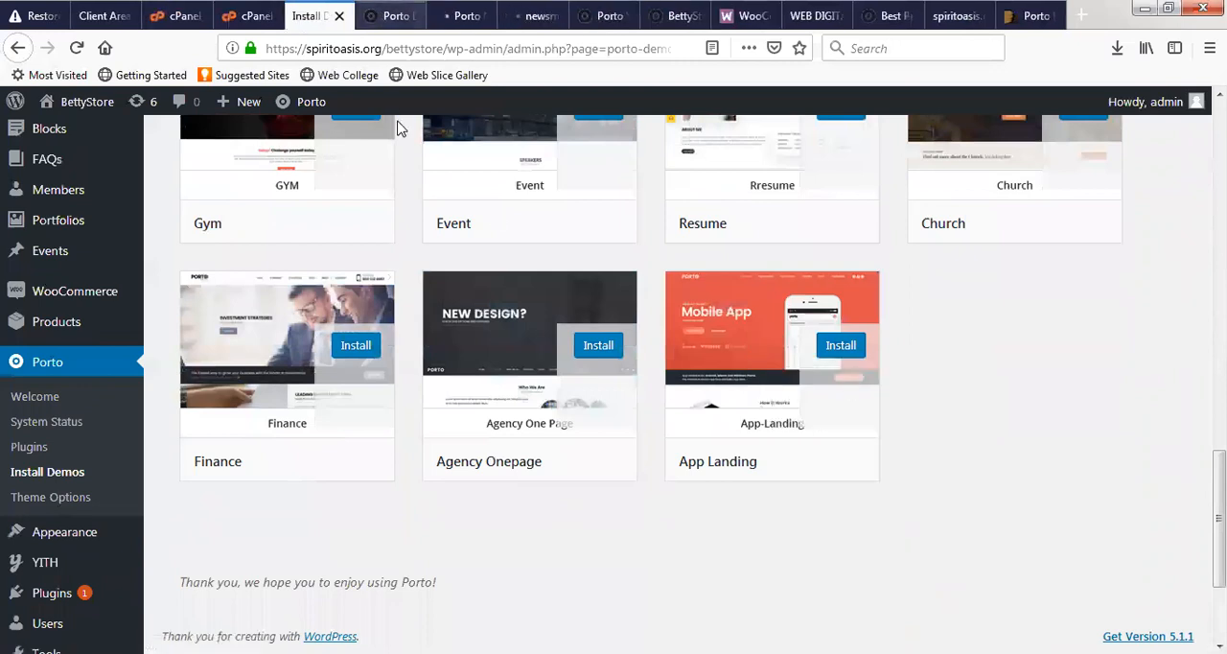
- Switch to the Digital Agency demo preview and examine its home page sections from the header down to the footer
key(ctrl+Tab)
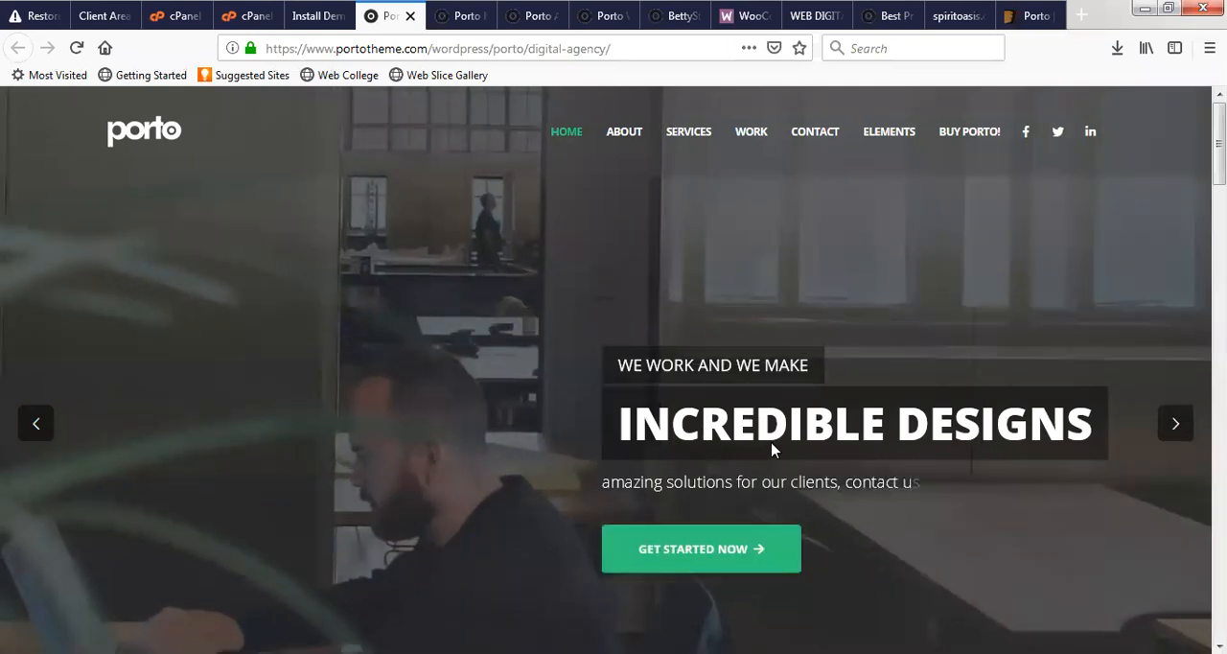
scroll(685, 484, down, 2)
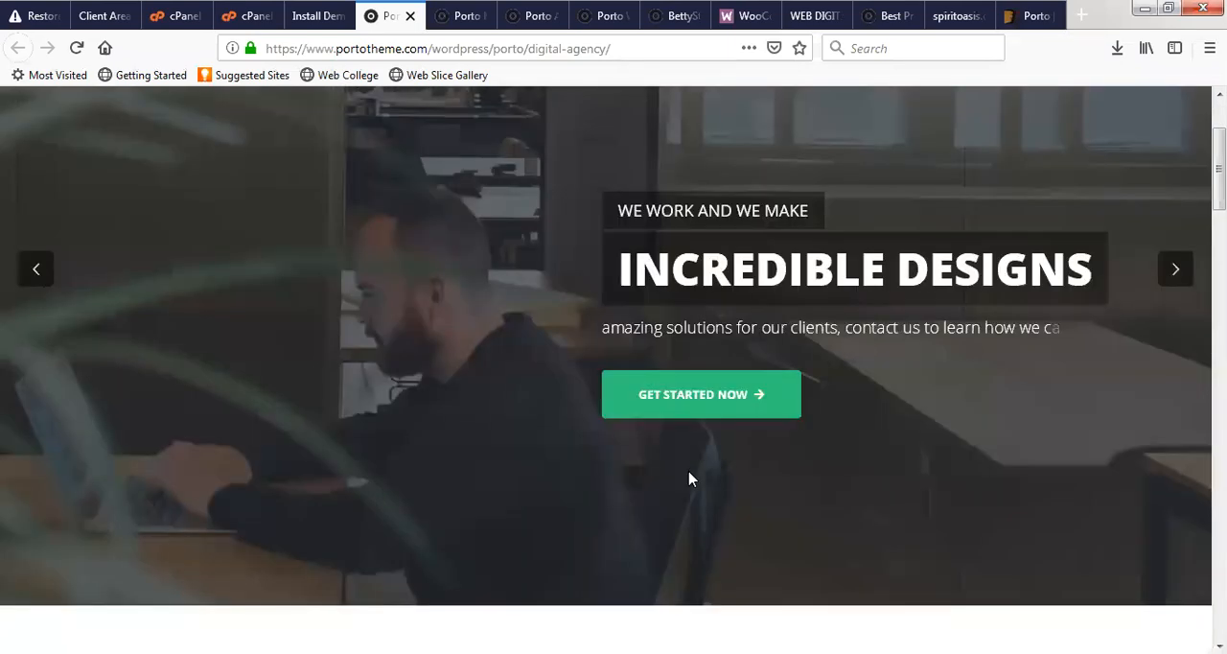
scroll(734, 473, down, 5)
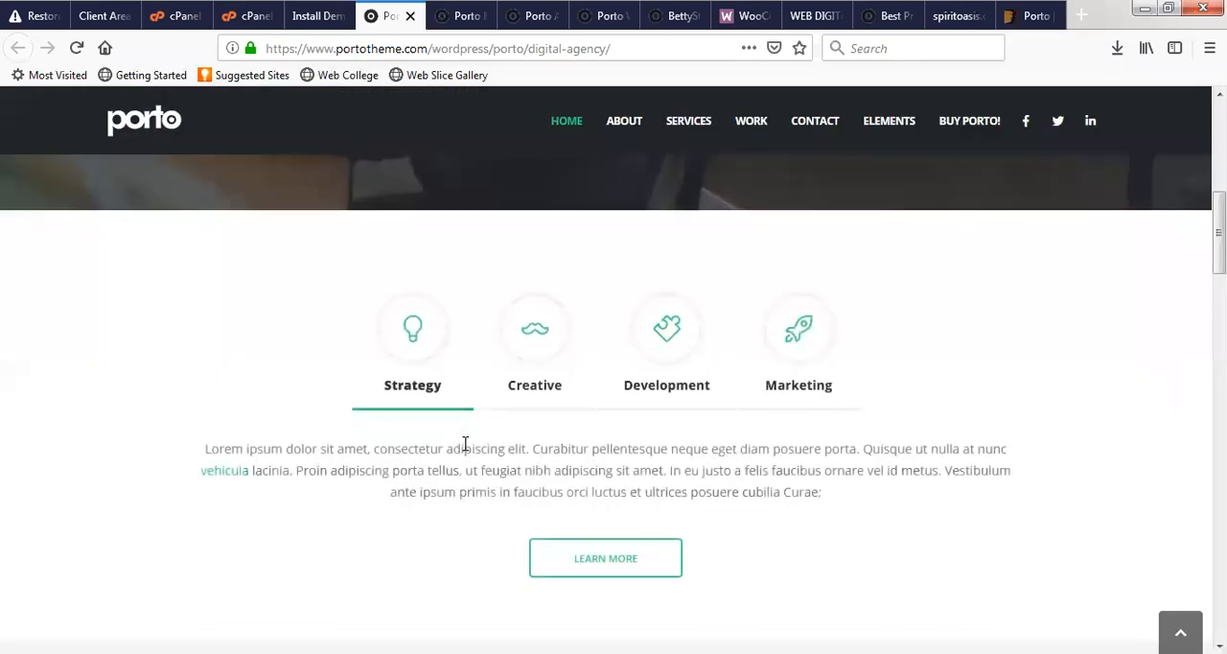
scroll(667, 410, down, 4)
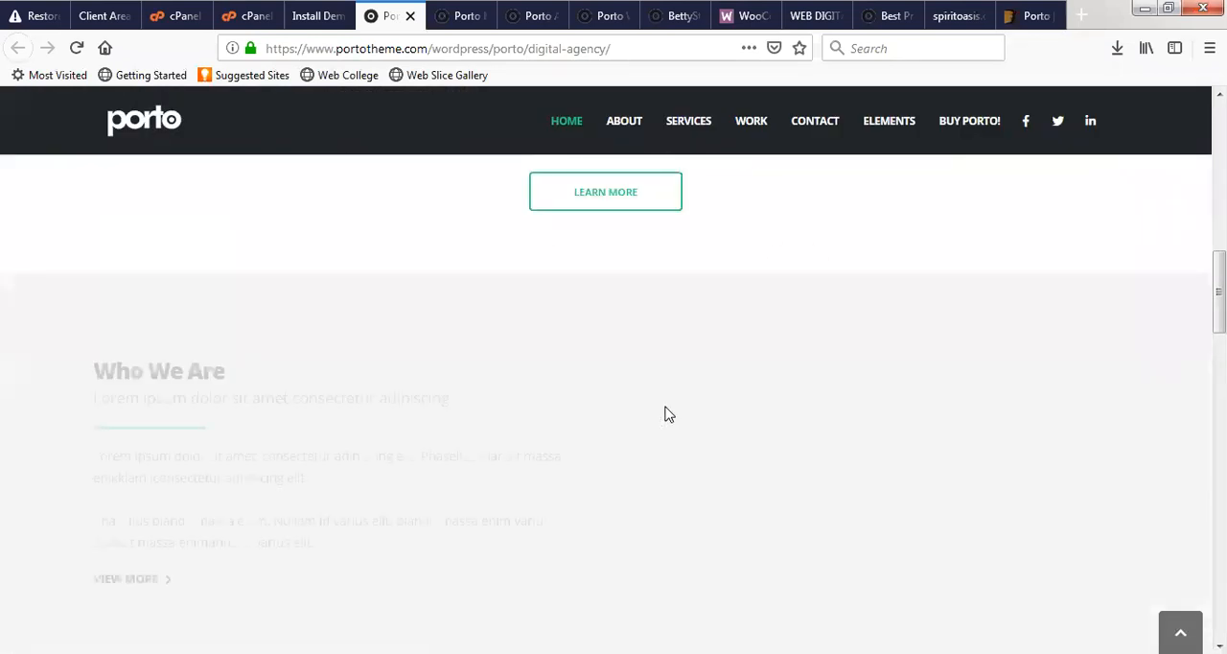
scroll(656, 415, down, 3)
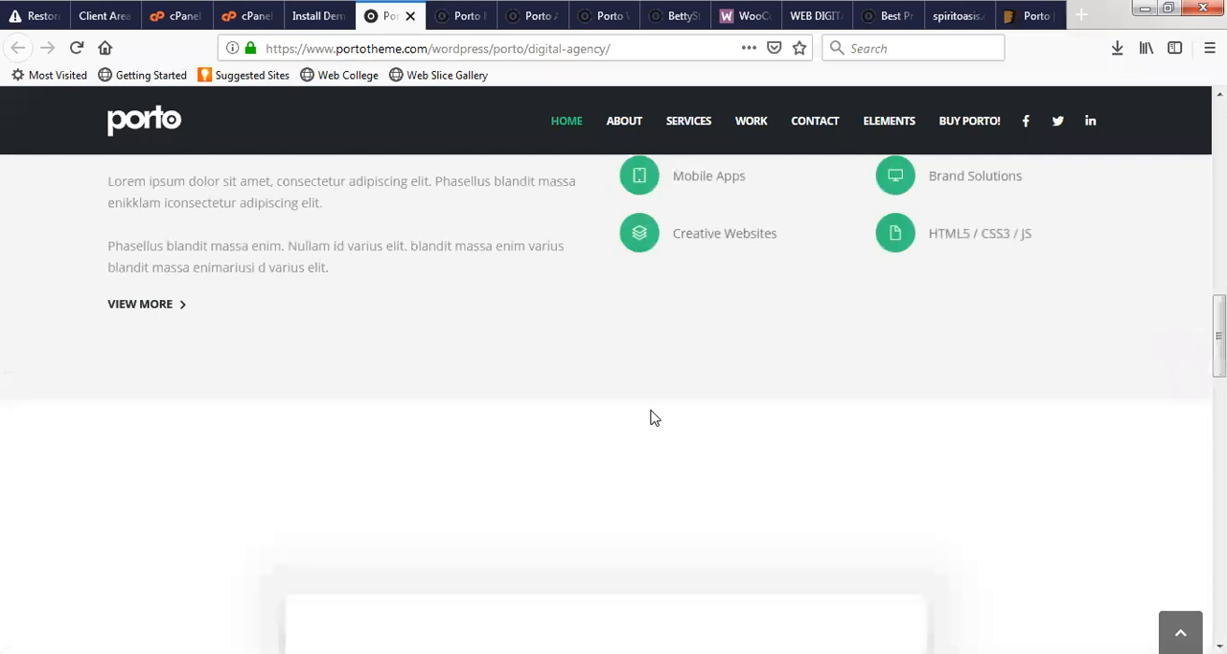
scroll(652, 417, down, 2)
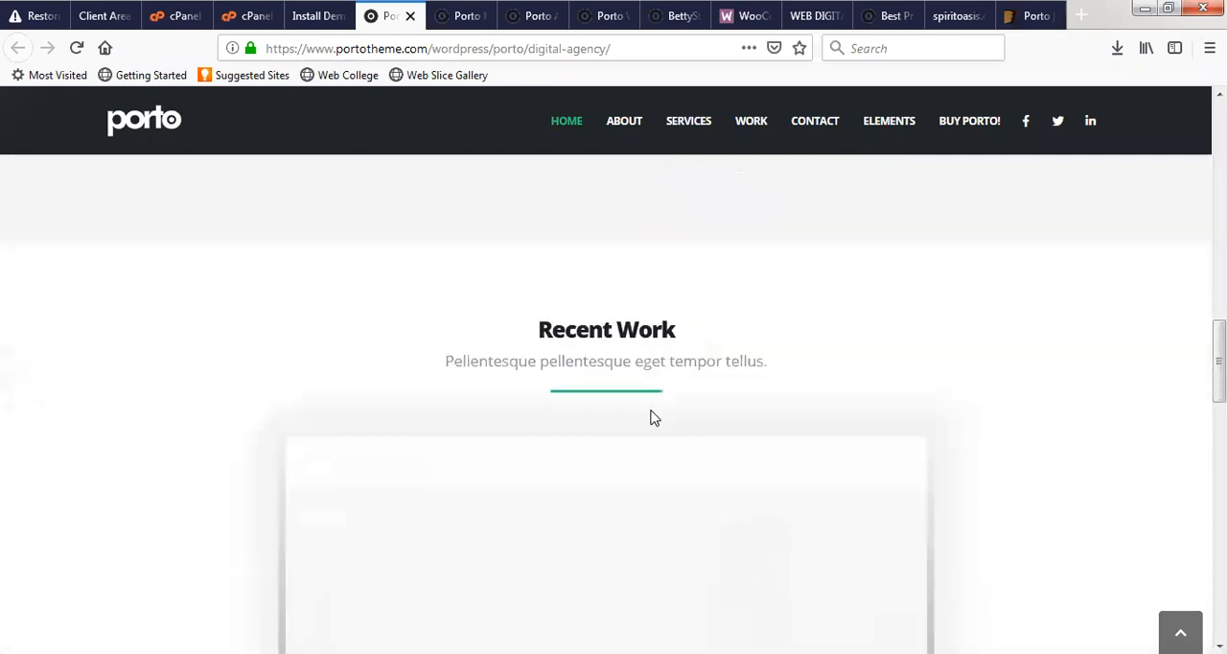
scroll(652, 417, down, 3)
scroll(651, 417, down, 6)
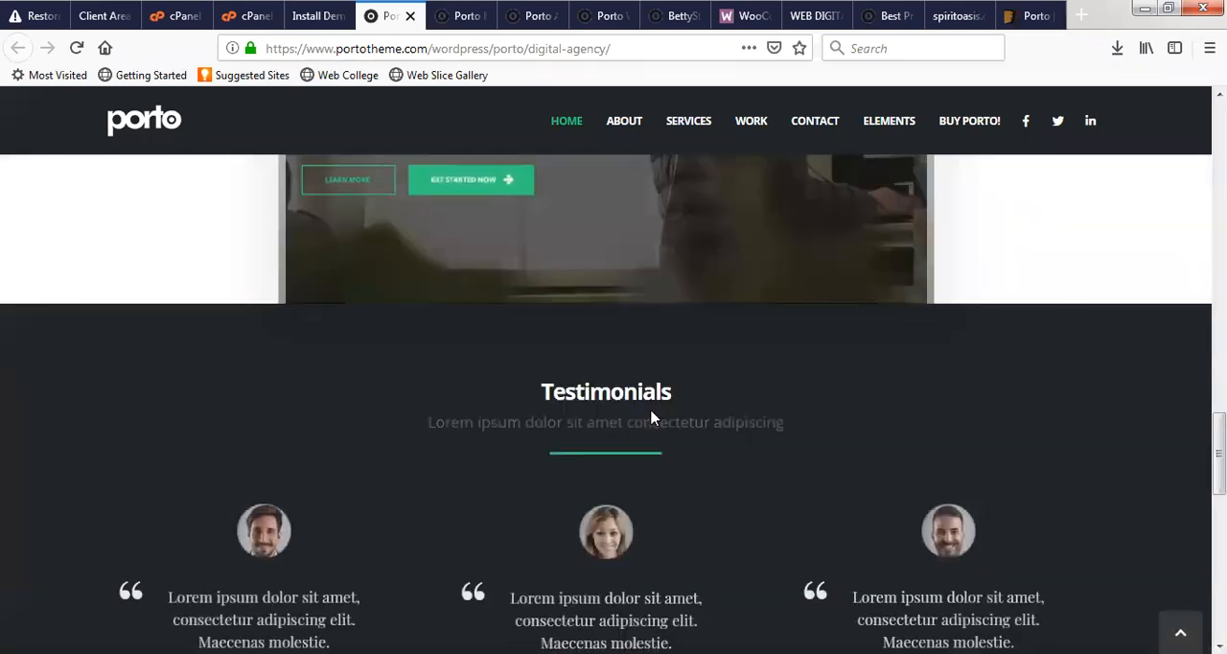
scroll(652, 417, down, 4)
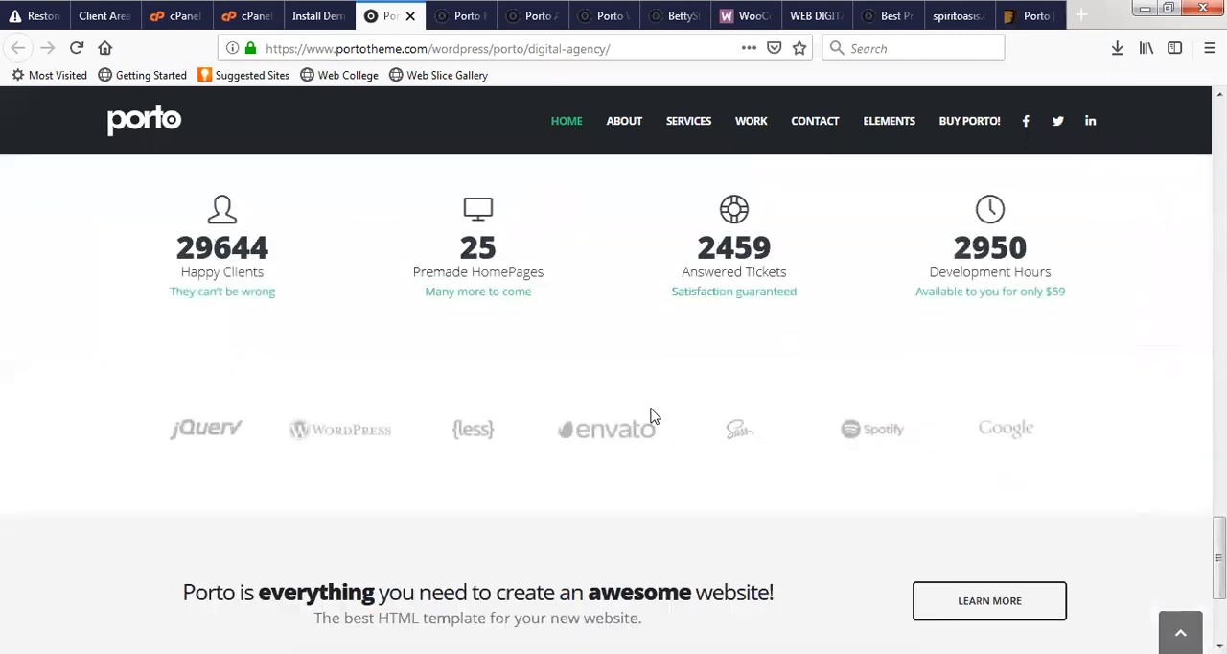
scroll(652, 417, down, 3)
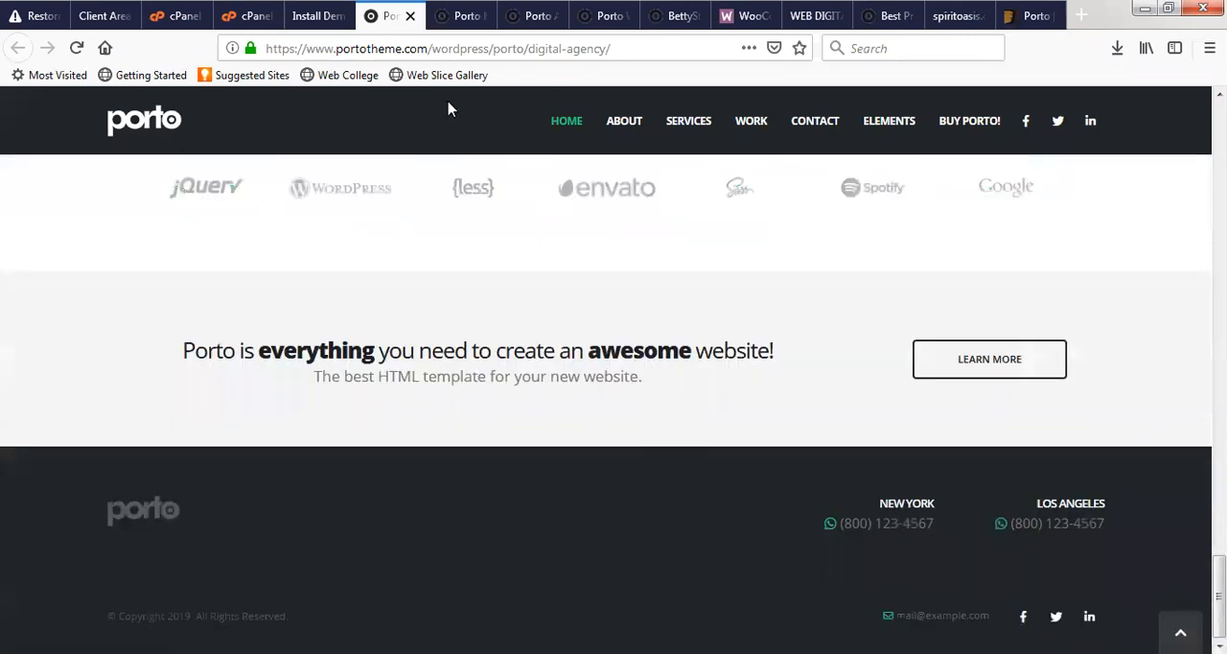
- Switch to the Medical demo preview and examine its home page sections from the header down to the footer
click(459, 8)
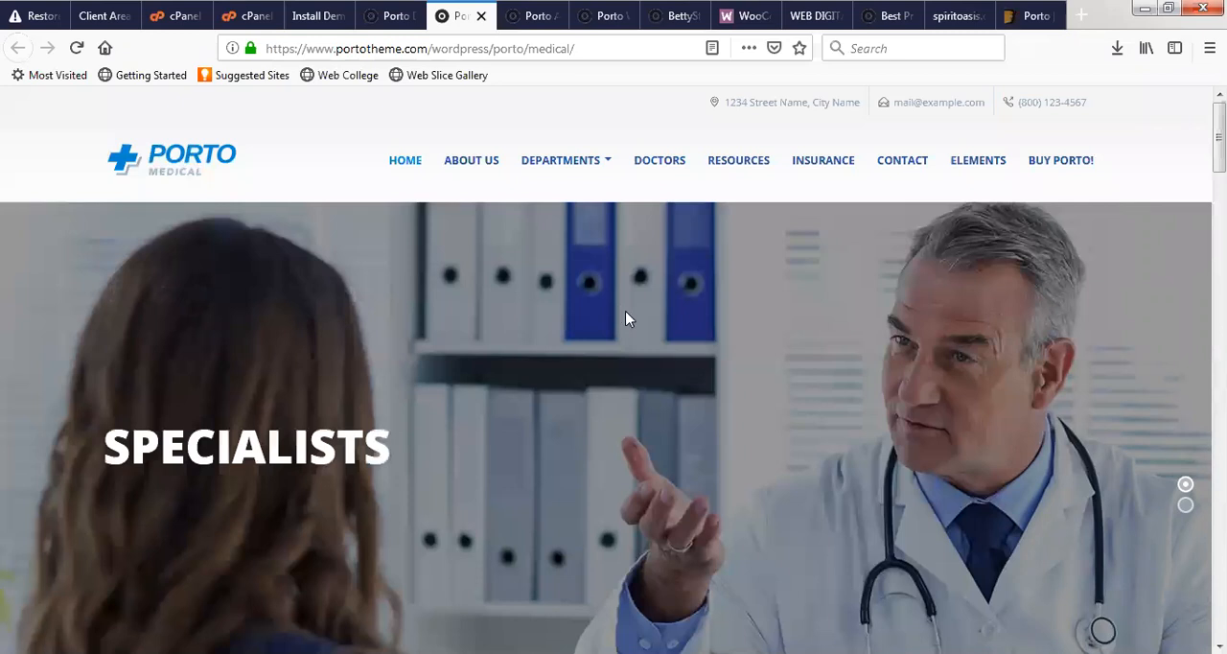
scroll(627, 316, down, 5)
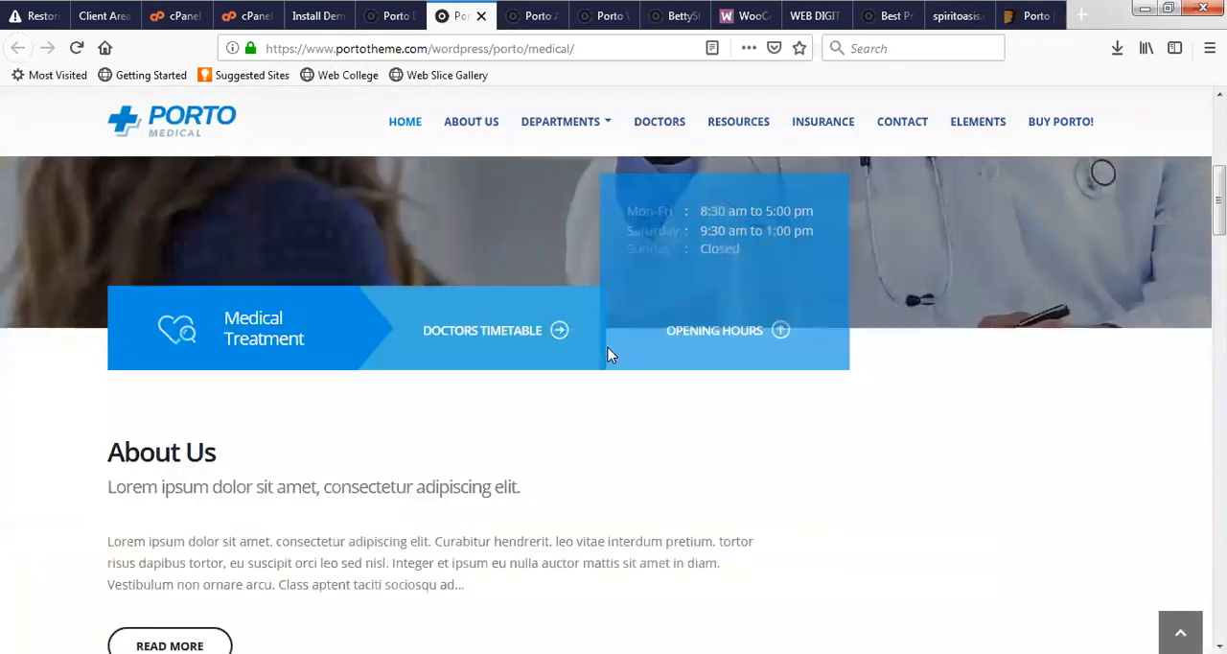
scroll(538, 510, up, 2)
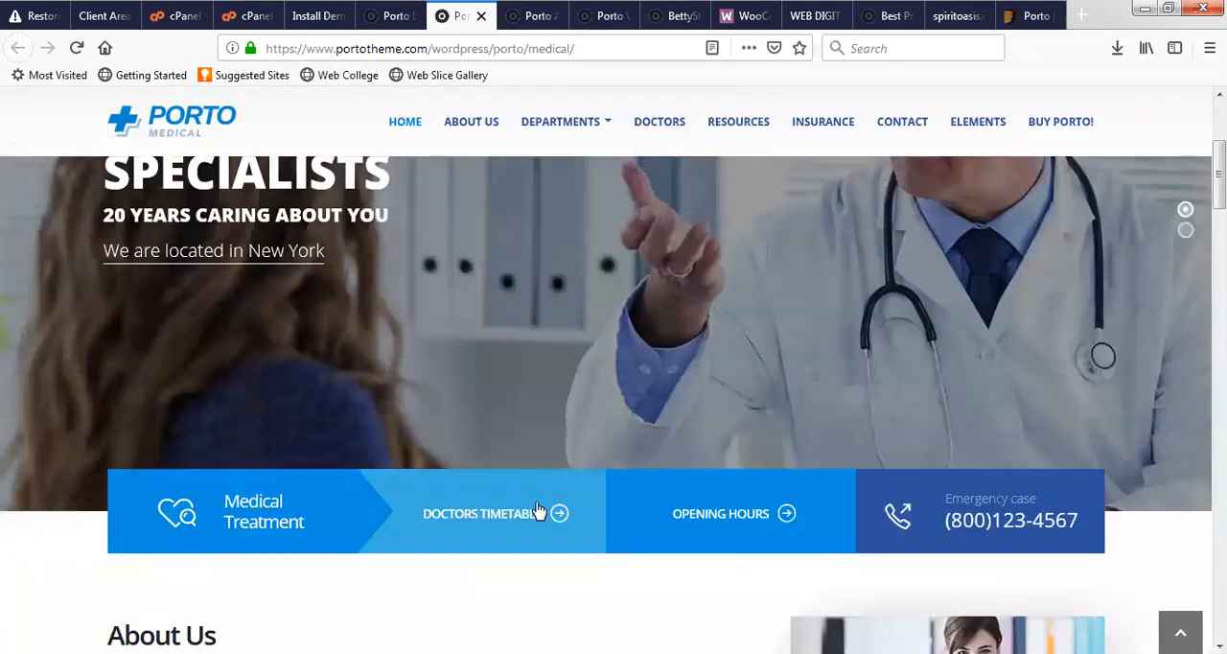
scroll(688, 422, down, 5)
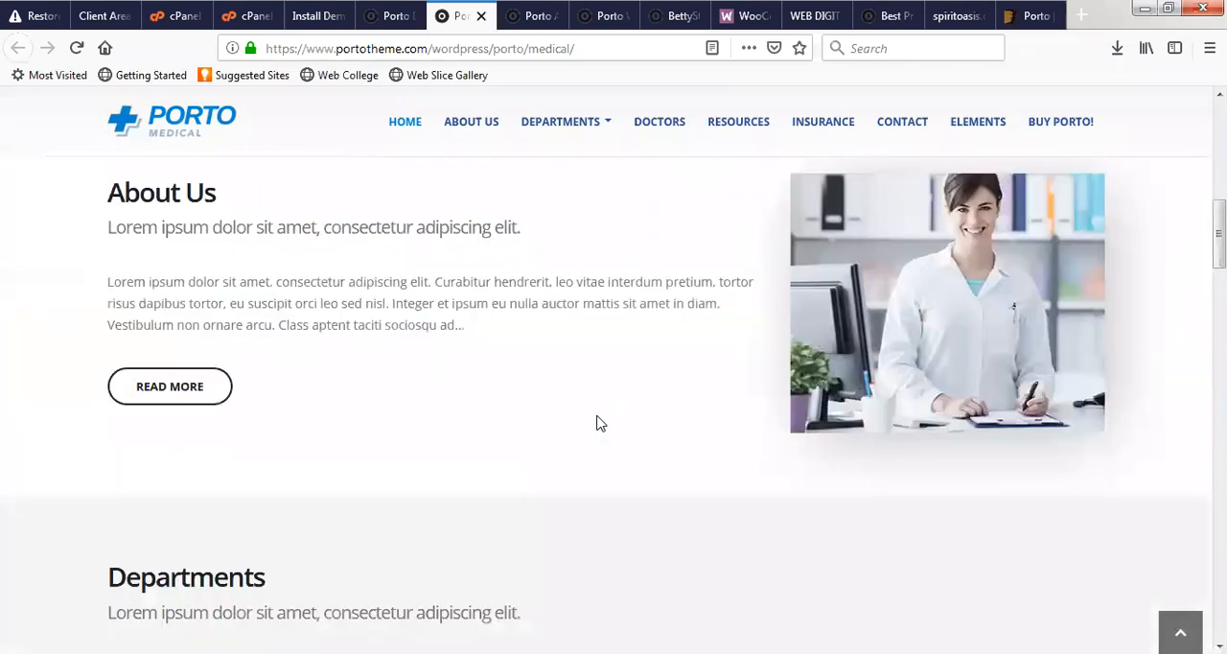
scroll(479, 355, down, 3)
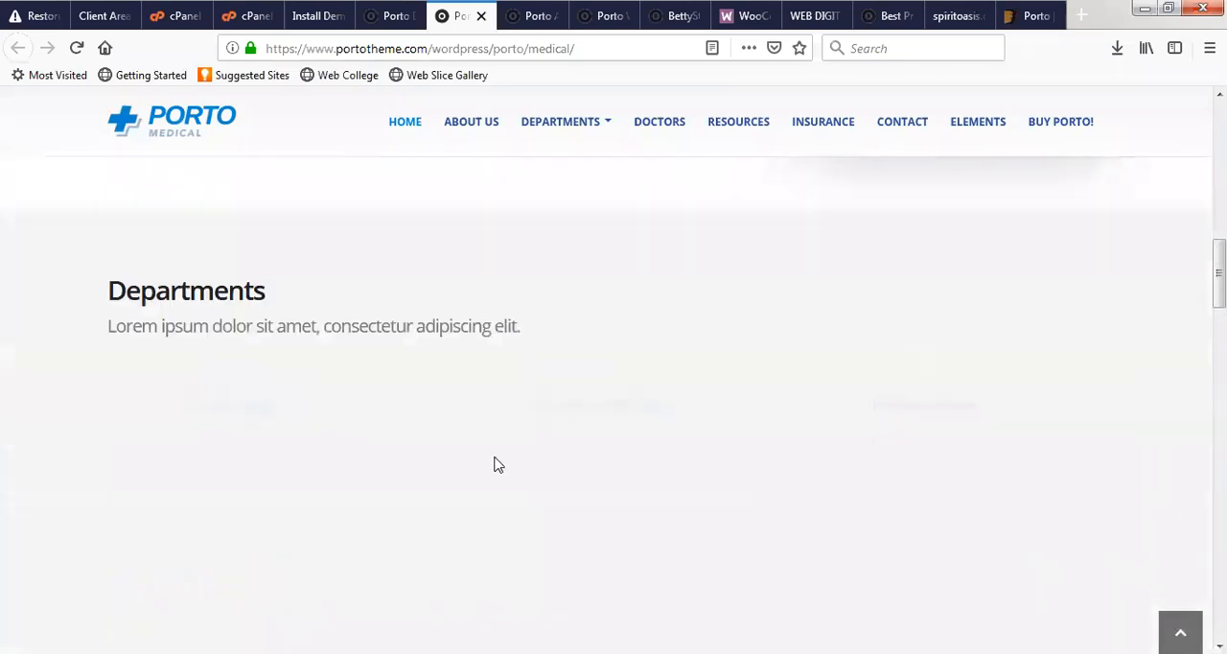
scroll(523, 527, up, 8)
scroll(532, 529, down, 10)
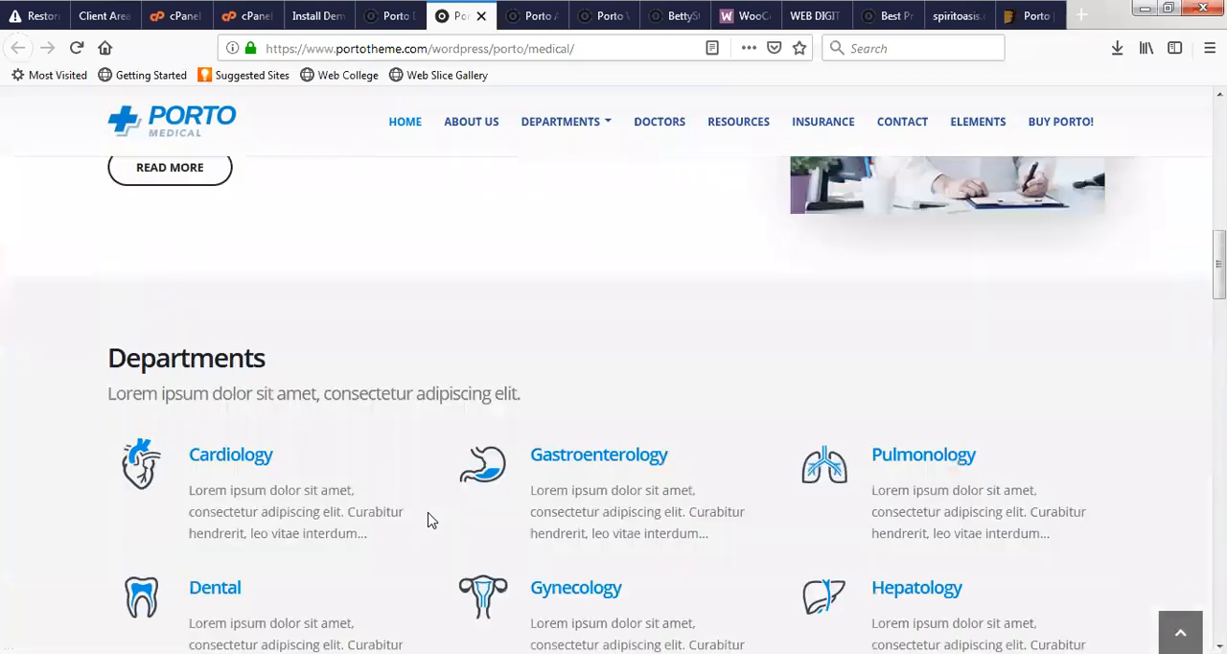
scroll(475, 513, down, 4)
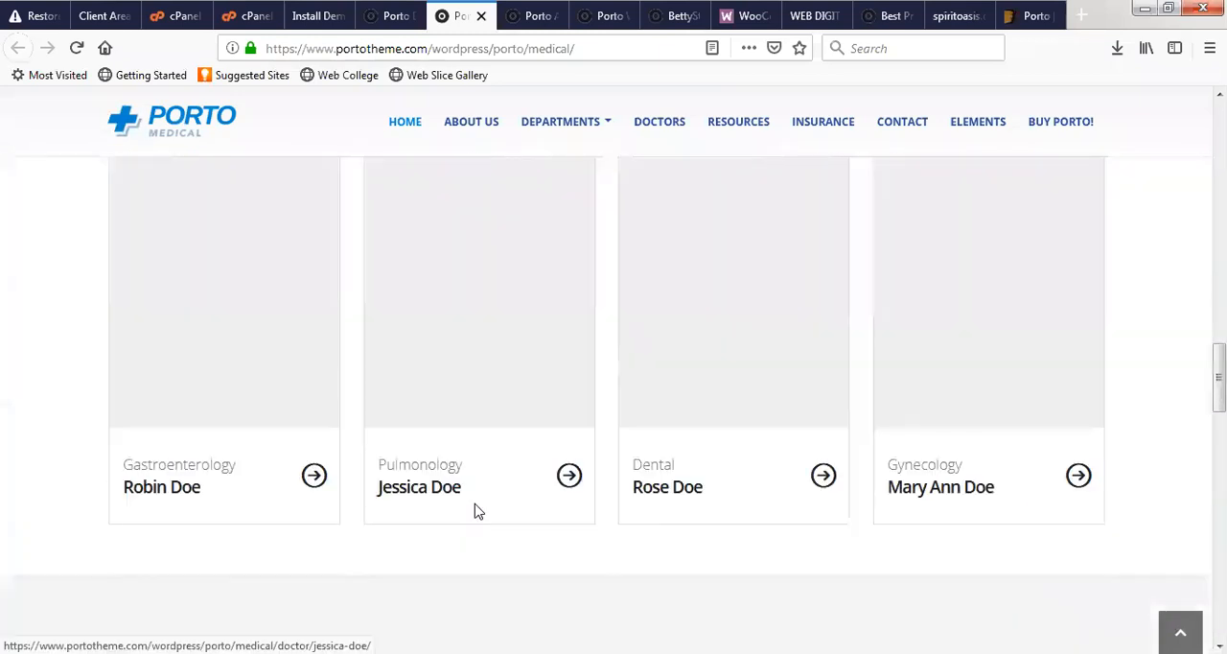
scroll(481, 513, down, 3)
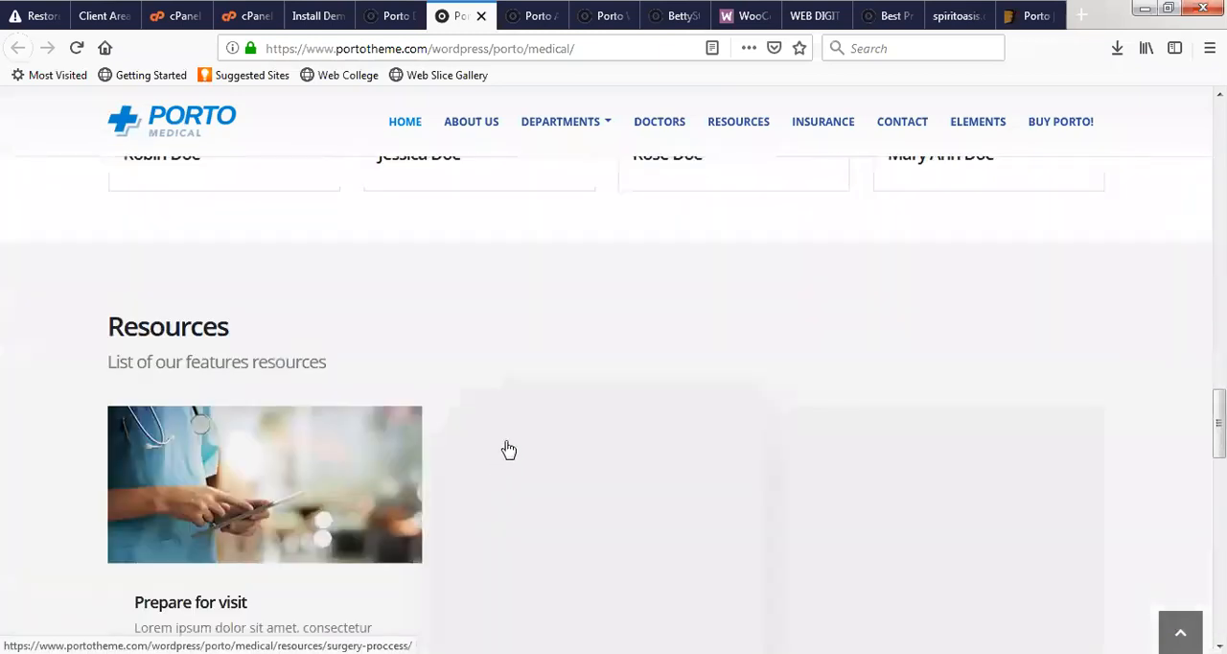
scroll(509, 449, down, 4)
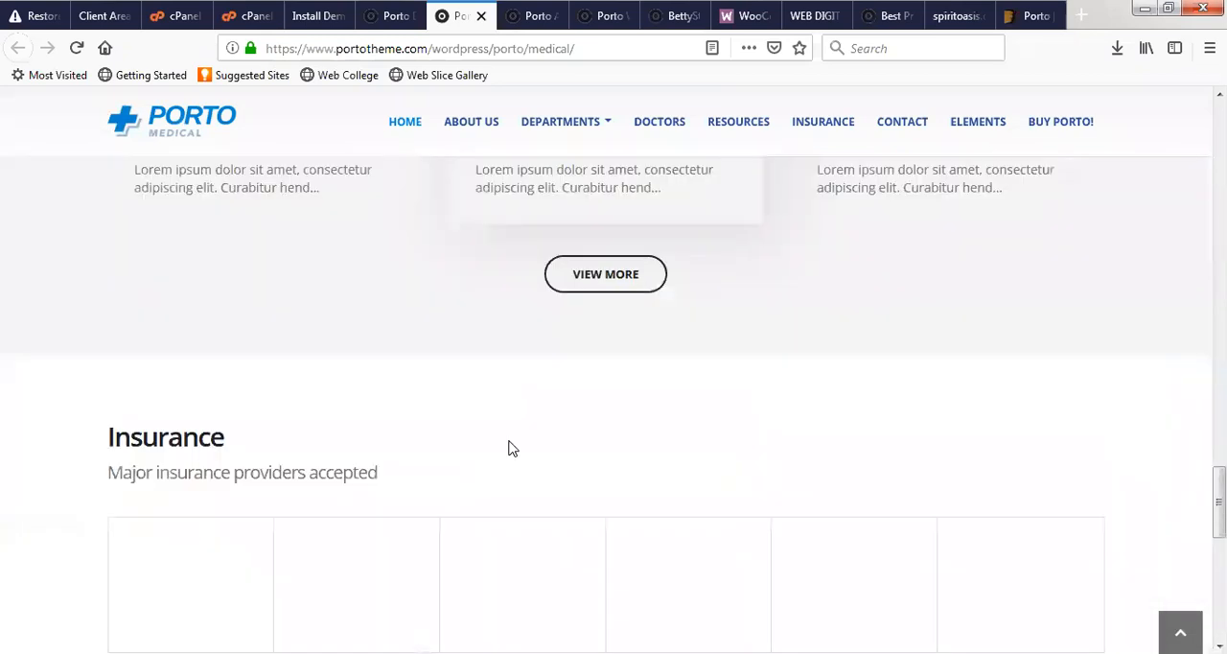
scroll(509, 449, down, 5)
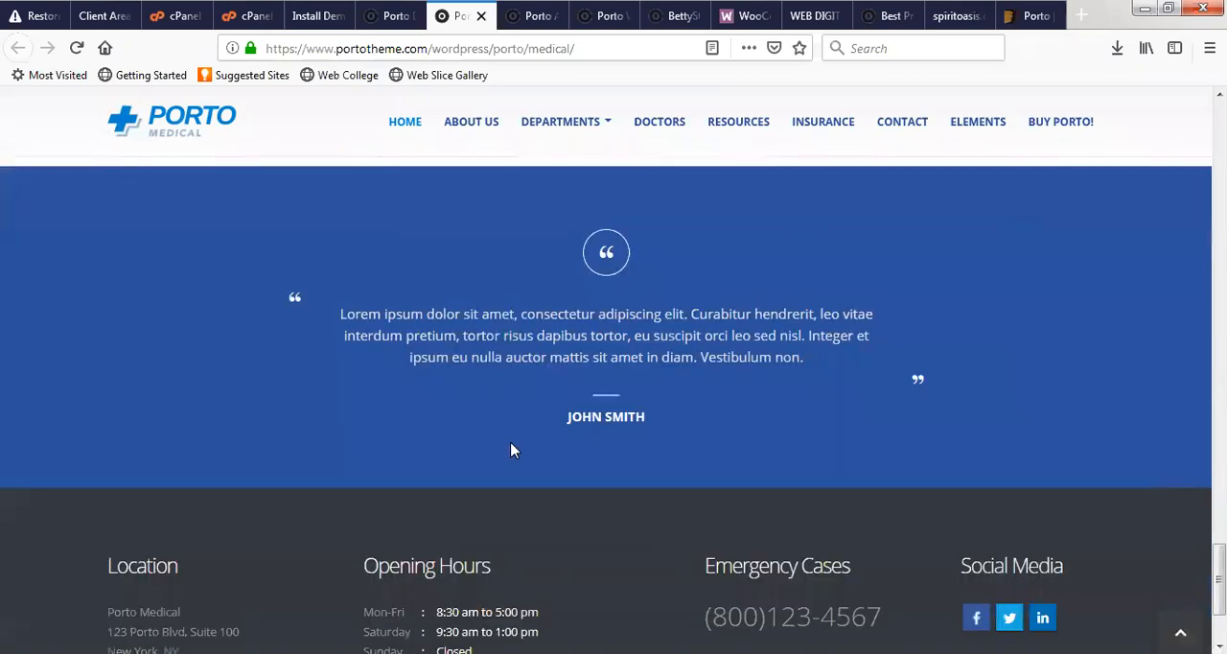
scroll(510, 448, down, 2)
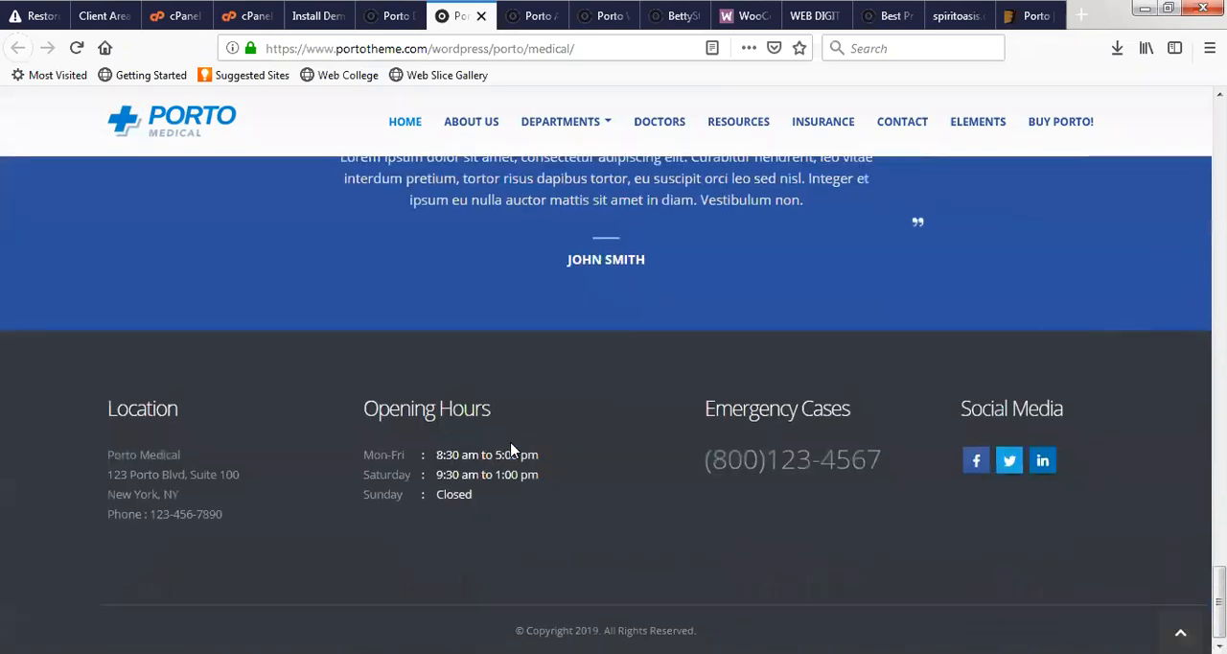
- Switch to the App Landing demo preview and examine its sections from the overview down to the downloads and newsletter area
click(530, 16)
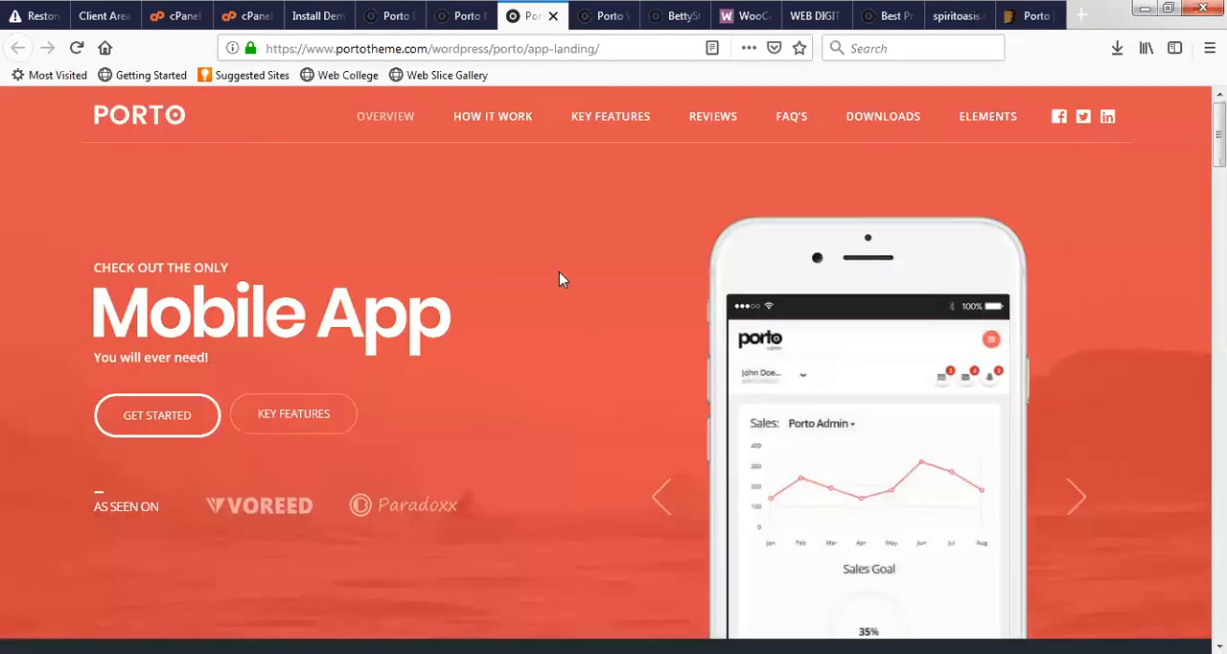
scroll(506, 277, down, 3)
scroll(480, 272, up, 3)
scroll(553, 282, down, 7)
scroll(642, 295, down, 1)
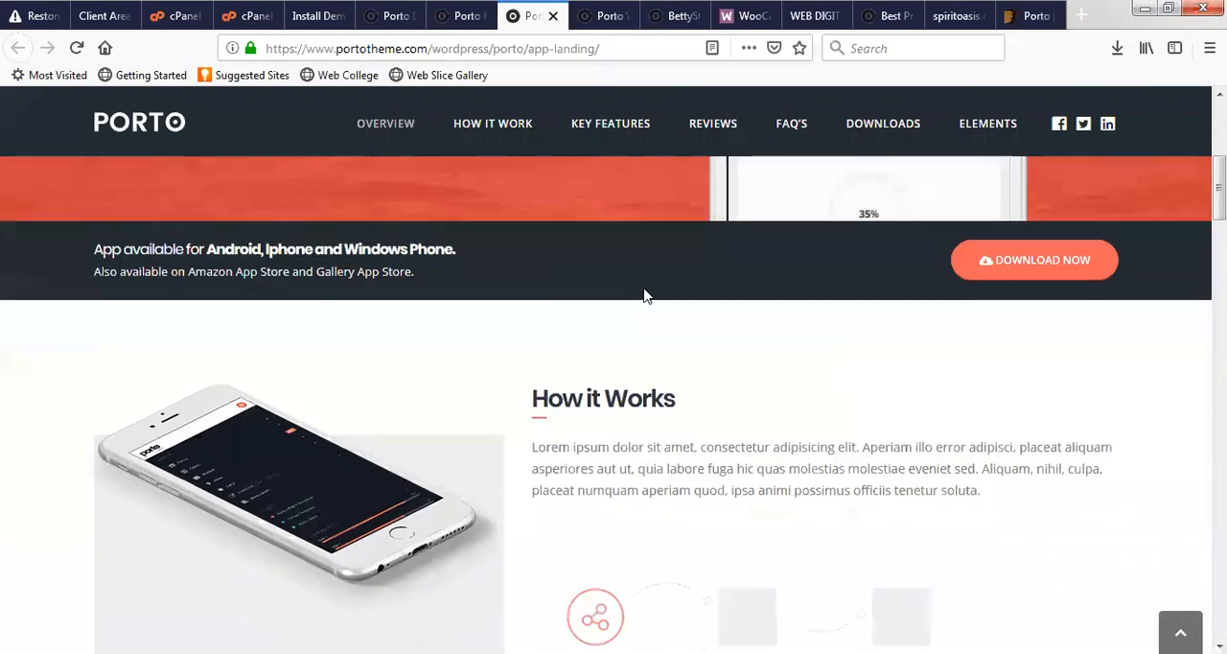
scroll(643, 297, down, 7)
scroll(643, 297, down, 2)
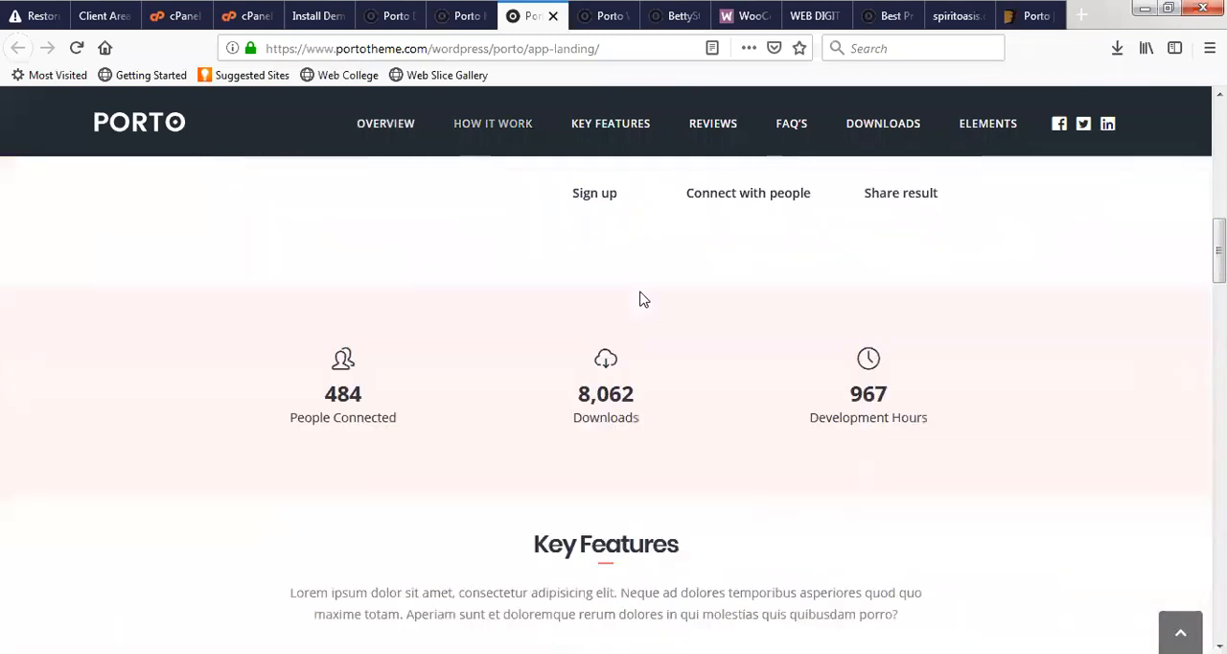
scroll(642, 300, up, 4)
scroll(642, 299, up, 3)
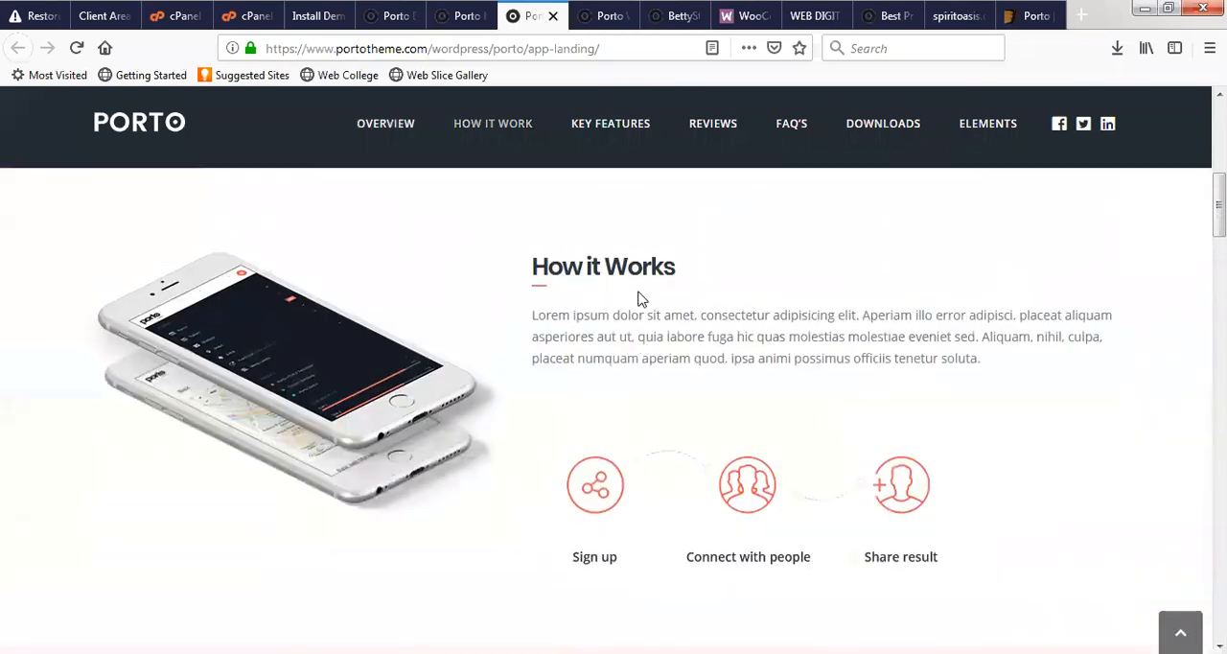
scroll(640, 298, down, 11)
scroll(594, 350, down, 4)
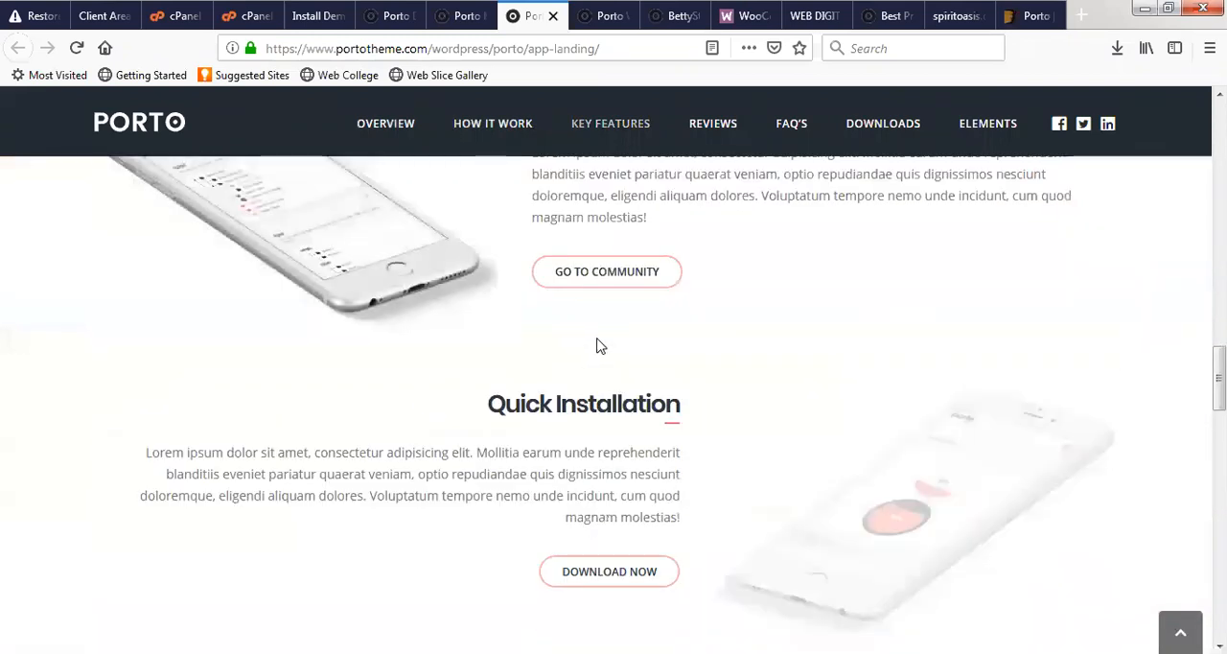
scroll(598, 346, down, 4)
scroll(605, 346, down, 5)
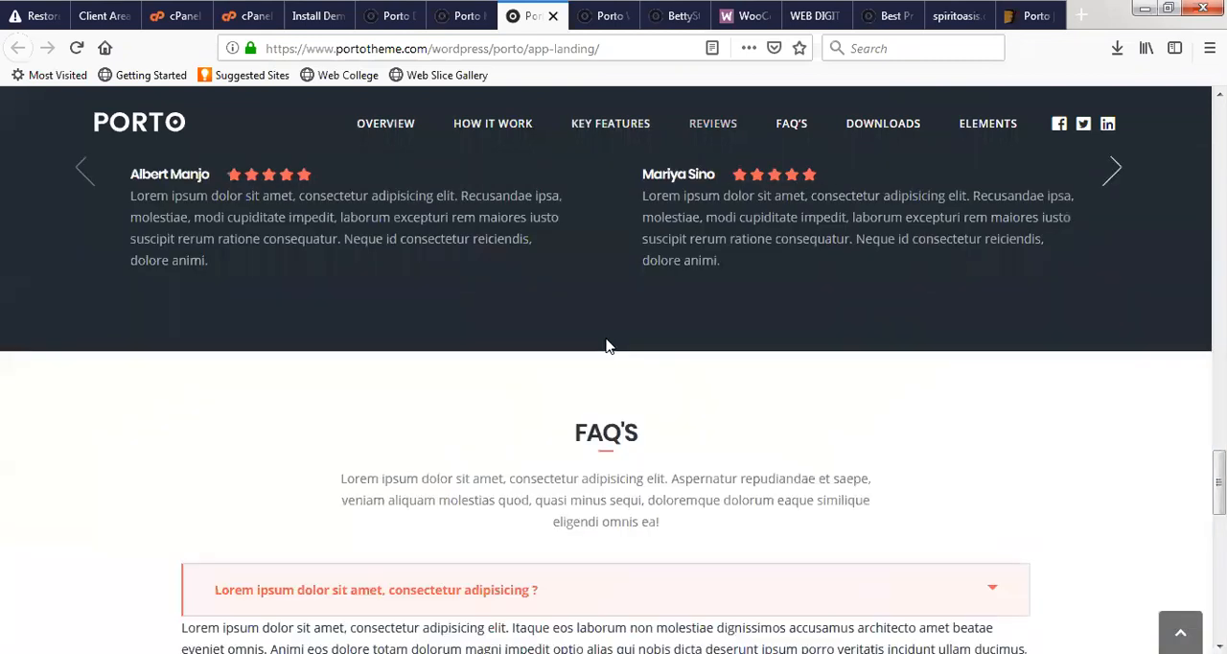
scroll(598, 349, down, 10)
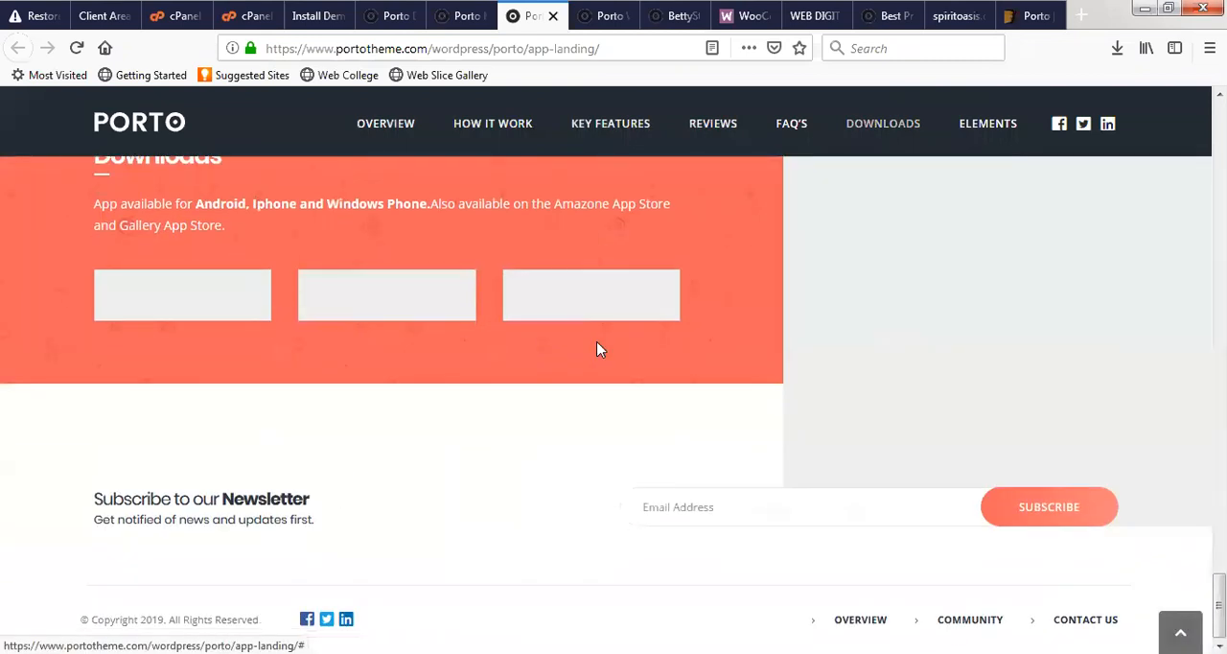
- Switch to the Classic Original main demo preview and examine its slider, features, latest posts, testimonials and footer
click(599, 15)
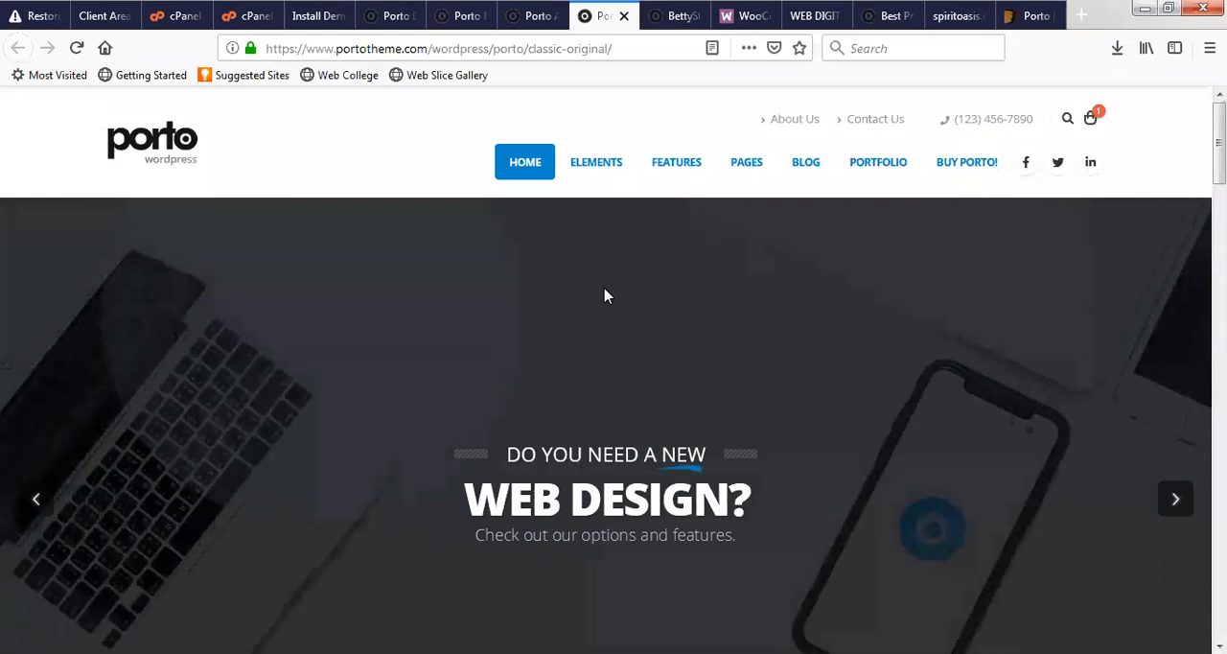
scroll(604, 295, down, 4)
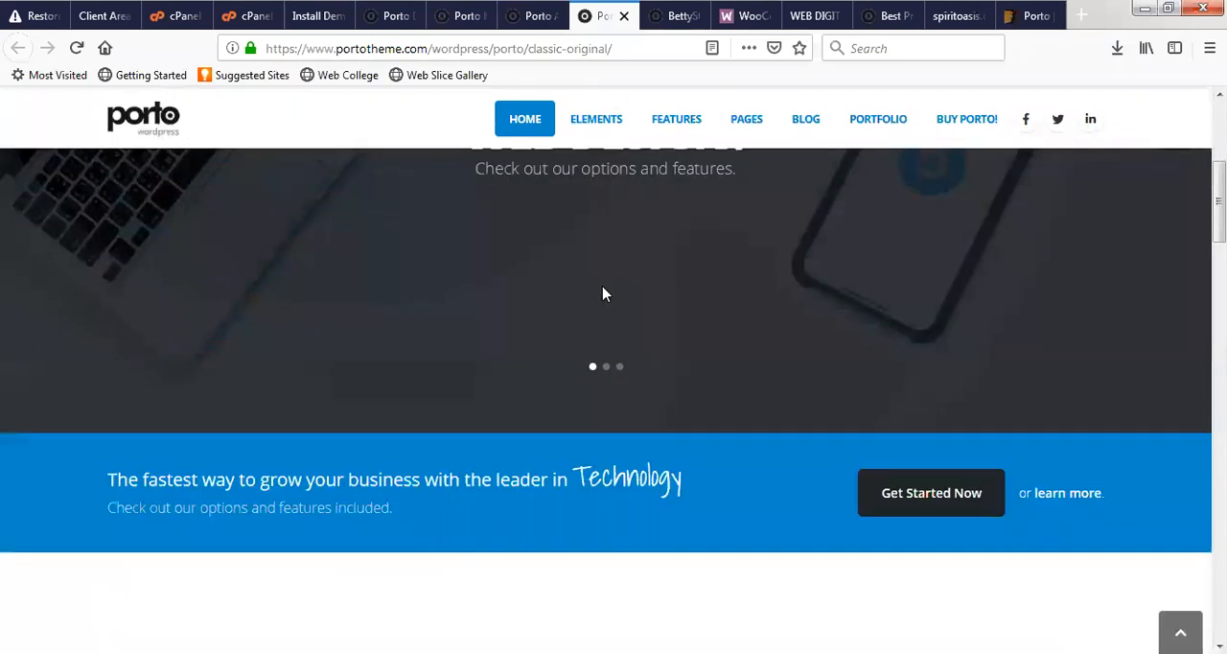
scroll(604, 294, down, 1)
scroll(602, 293, down, 1)
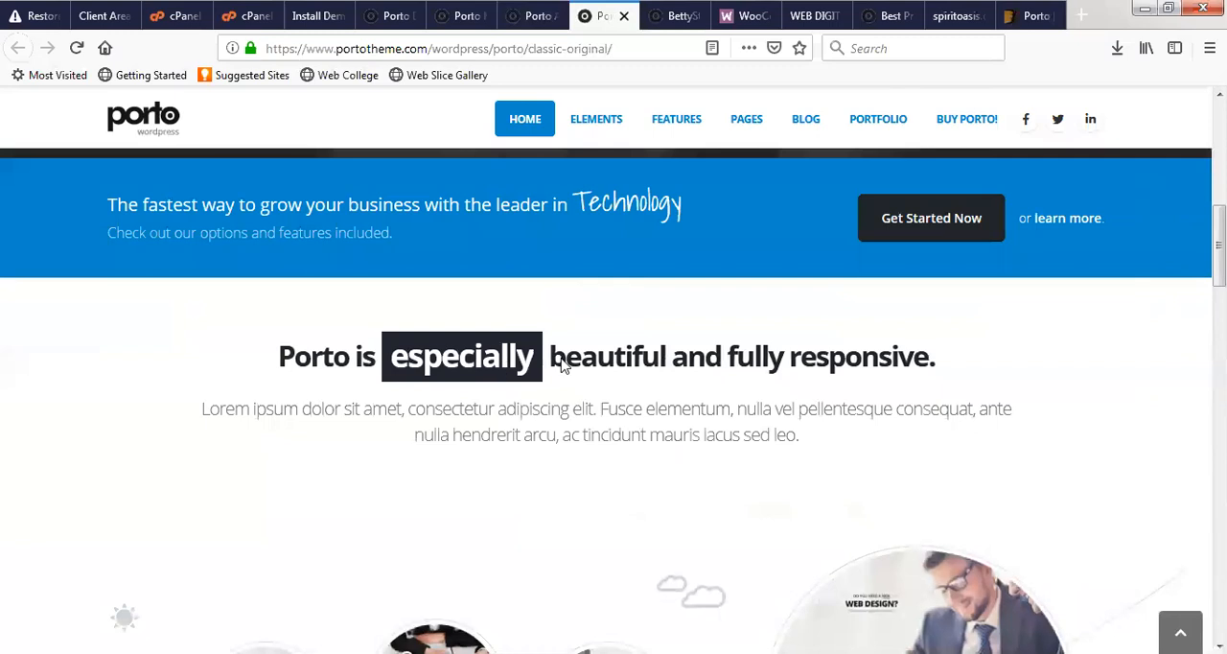
scroll(616, 370, down, 2)
scroll(732, 388, down, 2)
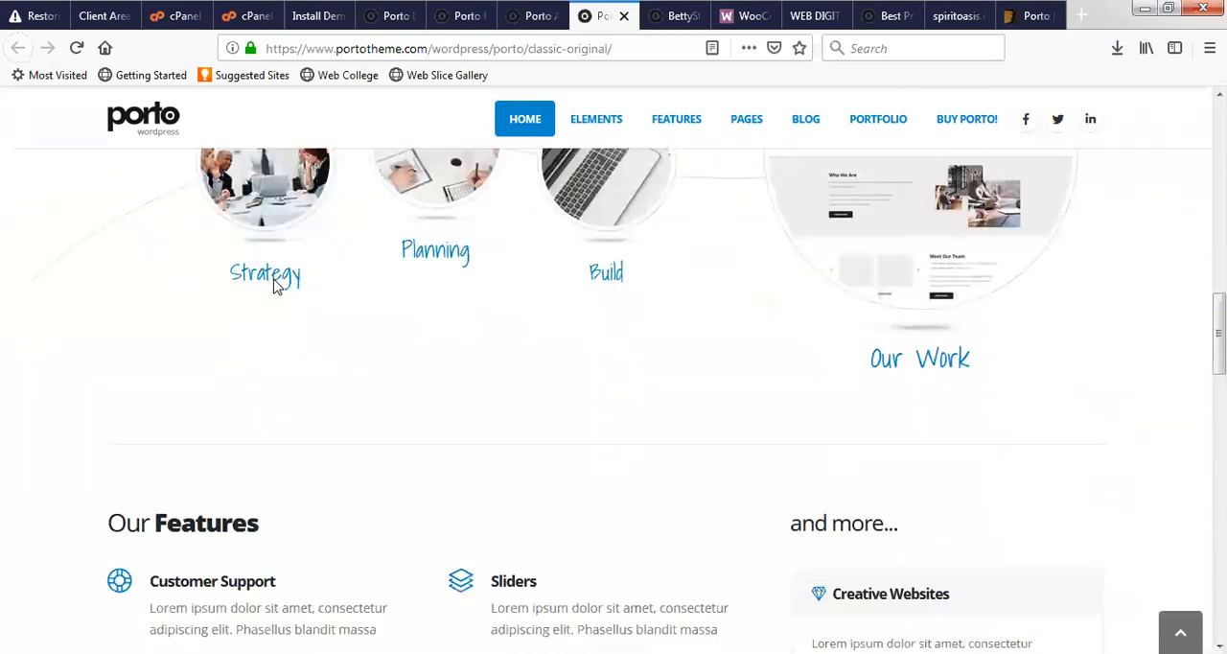
scroll(594, 452, down, 4)
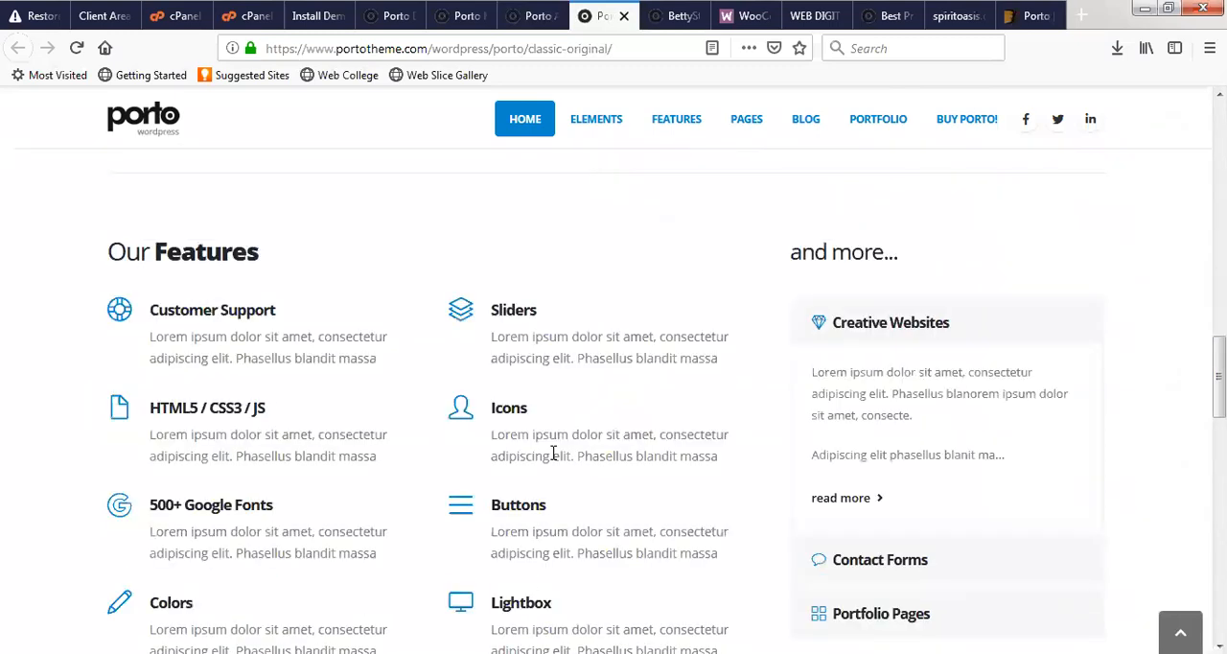
scroll(577, 455, down, 8)
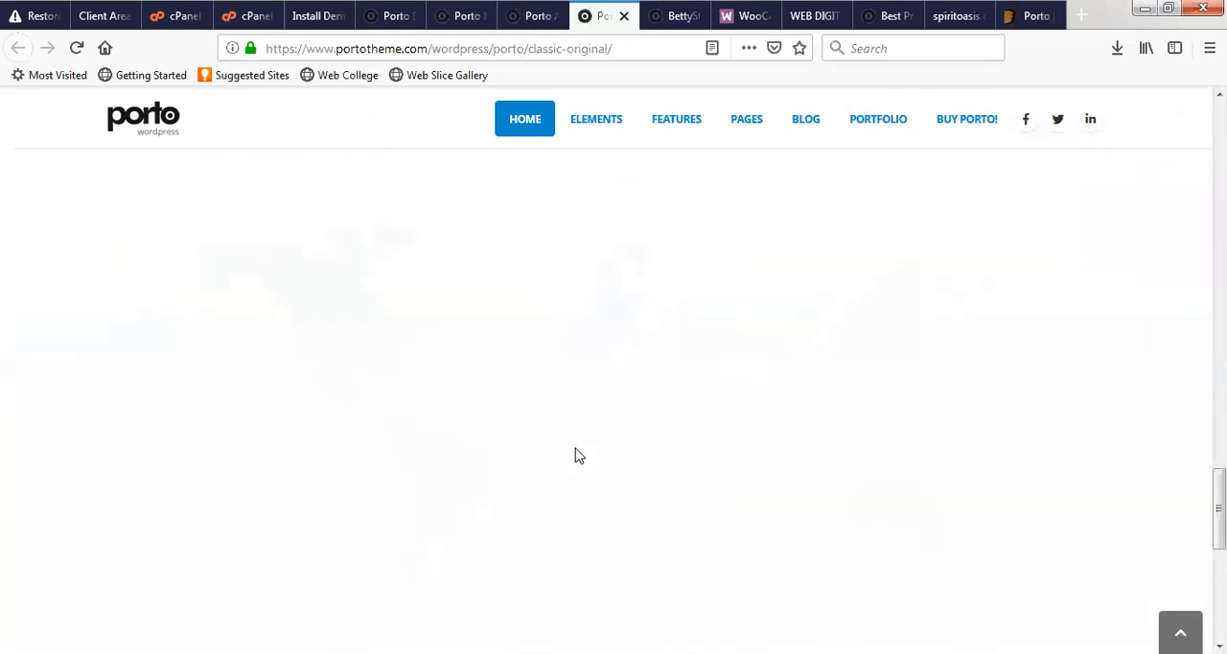
scroll(679, 388, up, 2)
scroll(638, 419, down, 3)
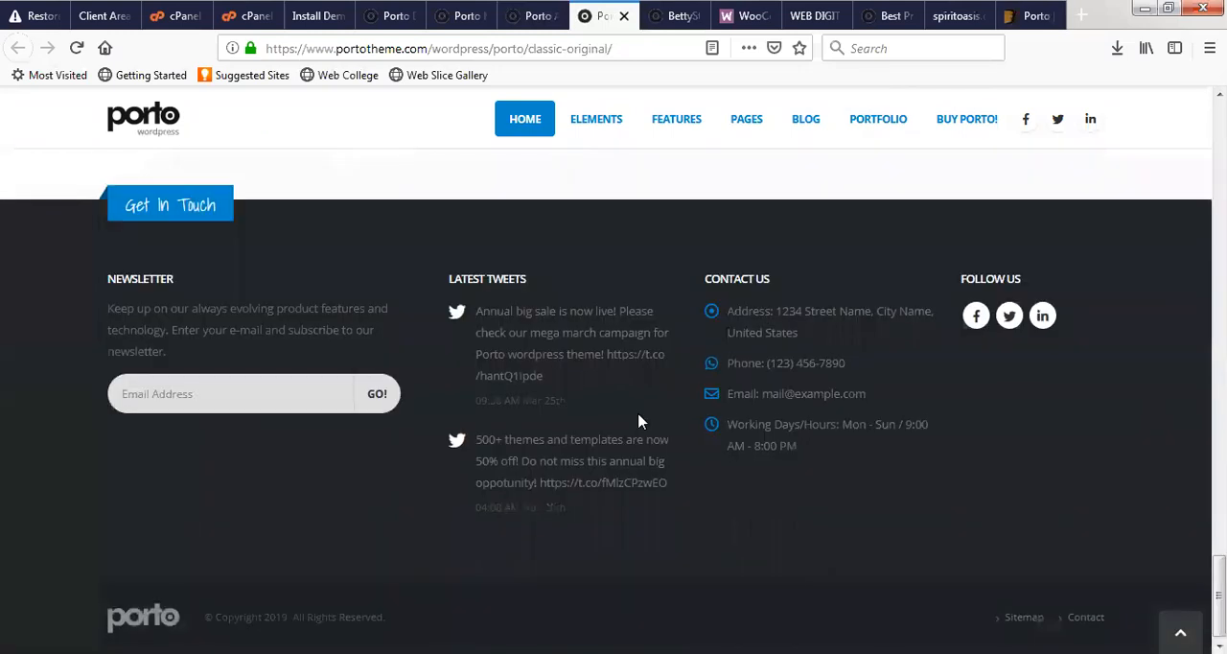
scroll(552, 308, up, 3)
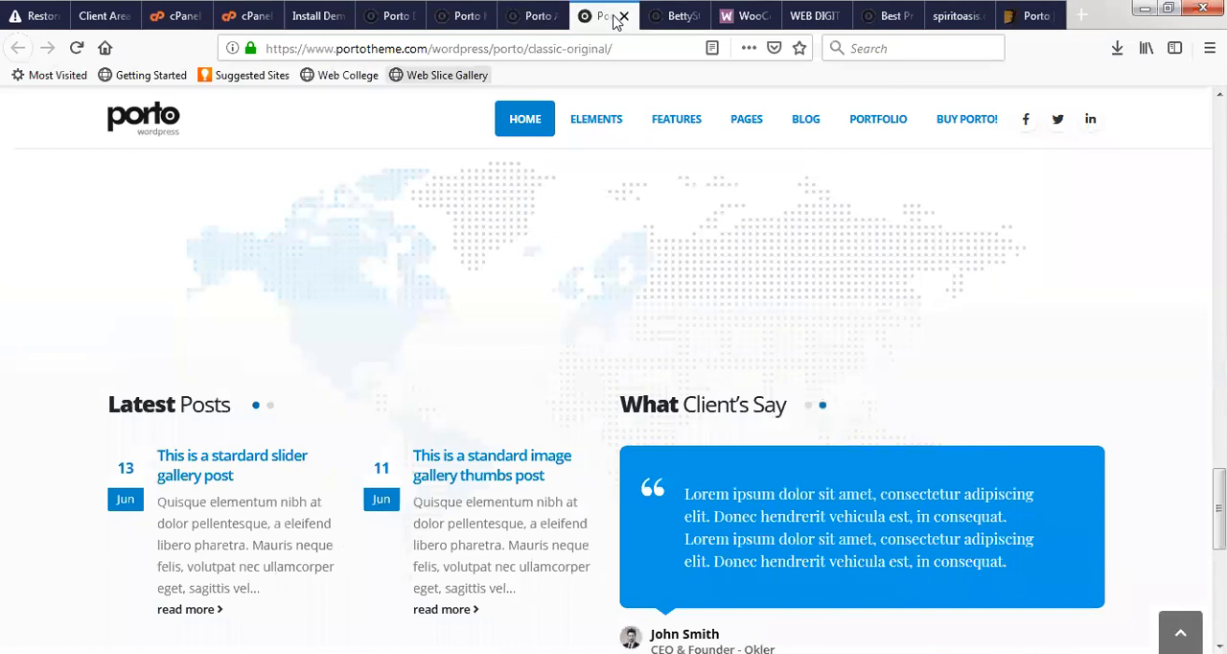
- Close the Classic Original, App Landing and Medical demo previews and return to the Digital Agency preview
click(541, 16)
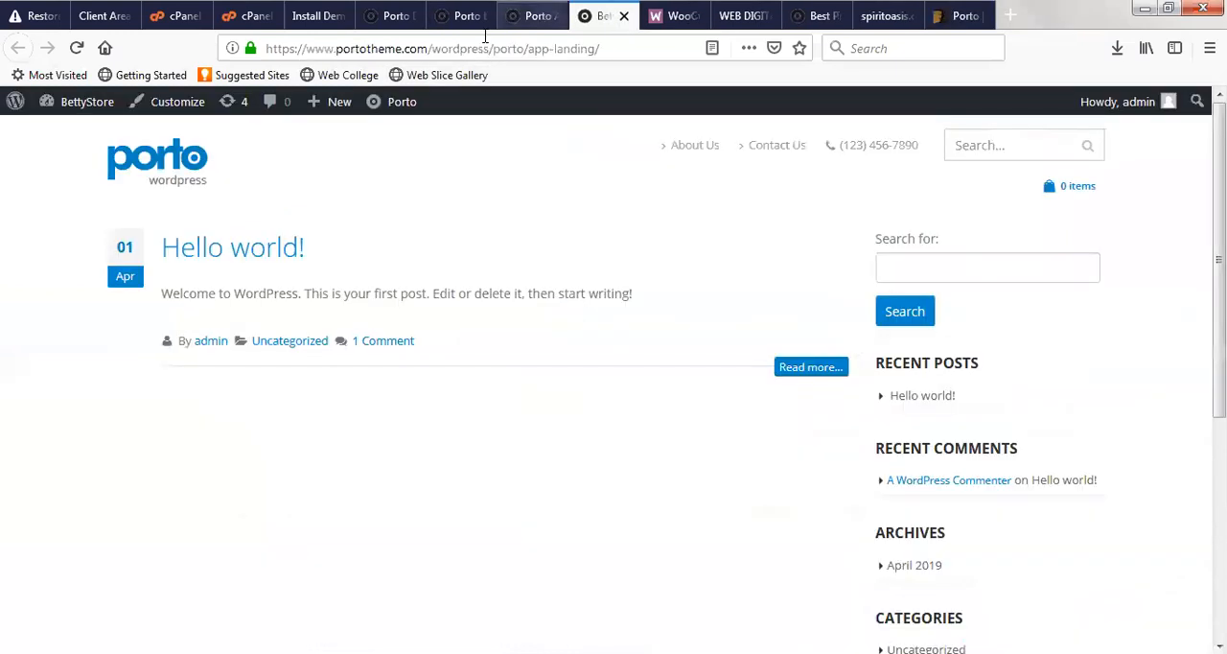
click(552, 16)
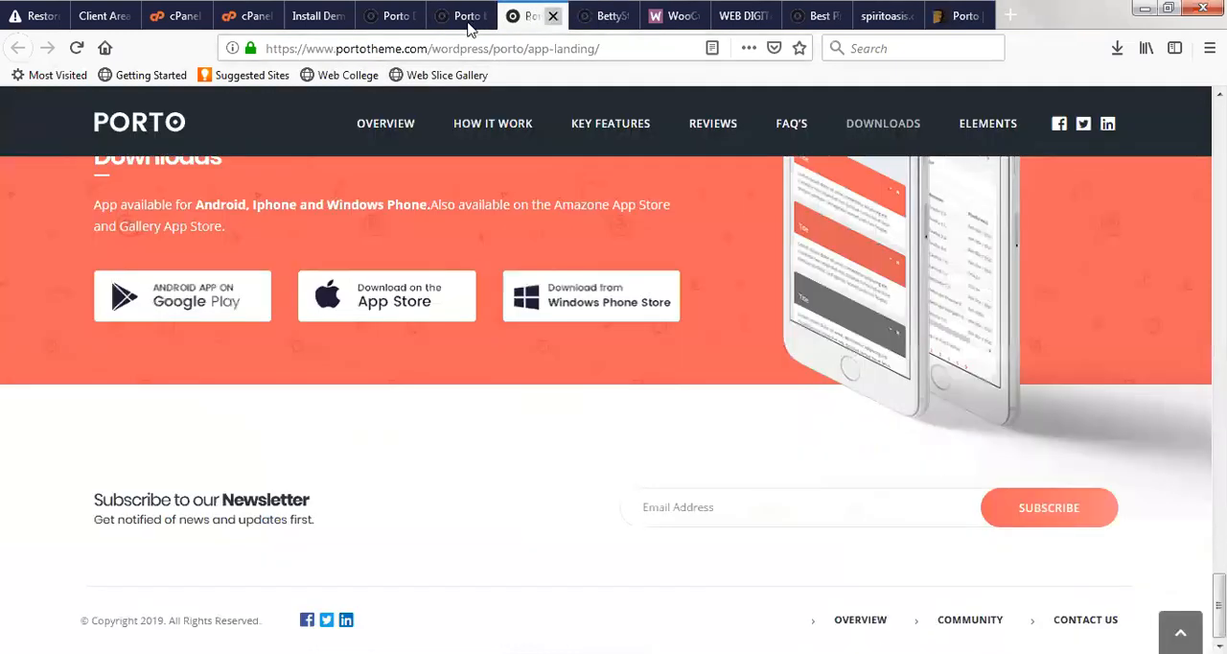
click(468, 19)
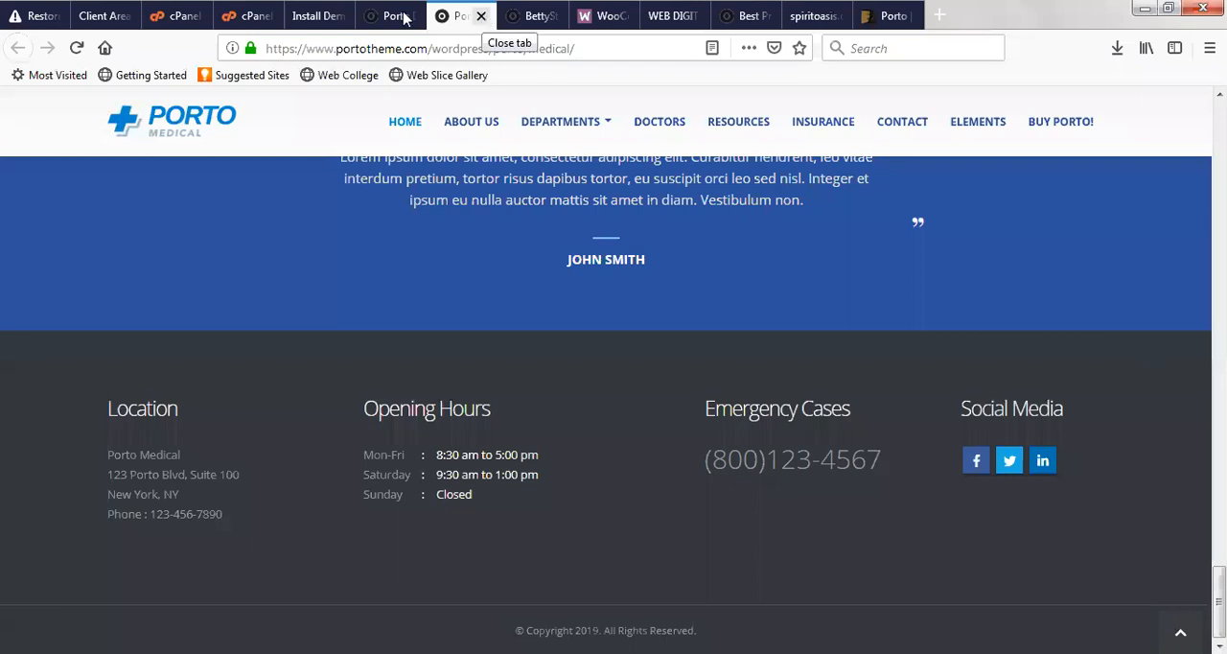
click(481, 16)
click(398, 17)
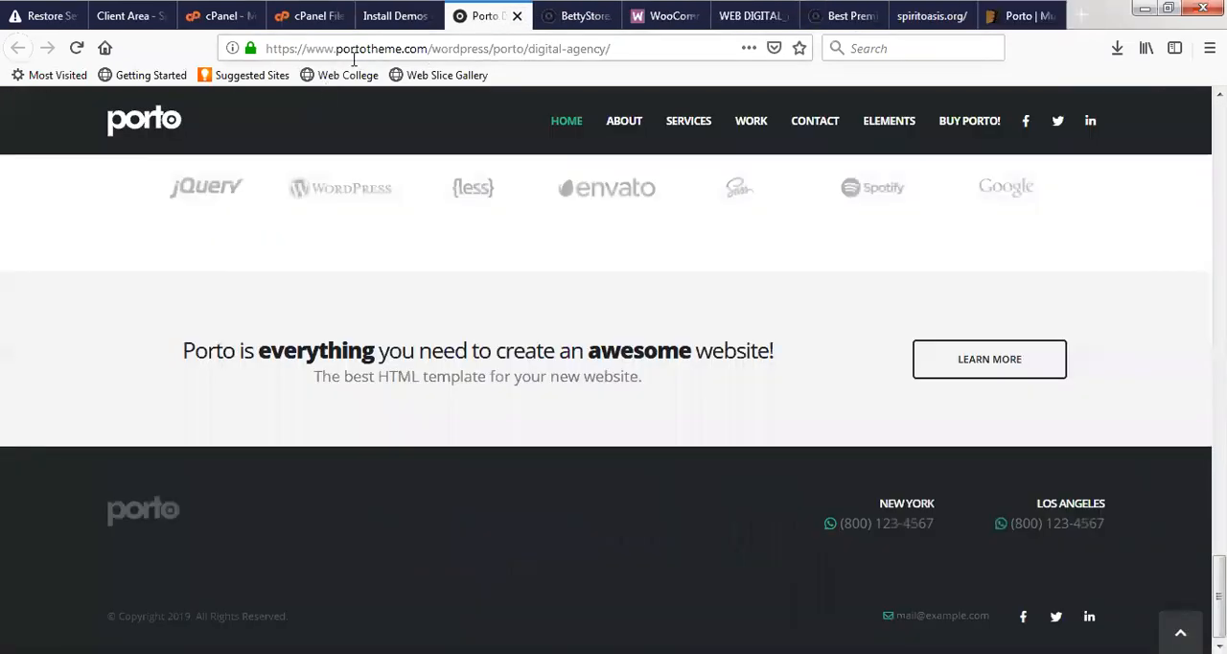
scroll(507, 220, up, 3)
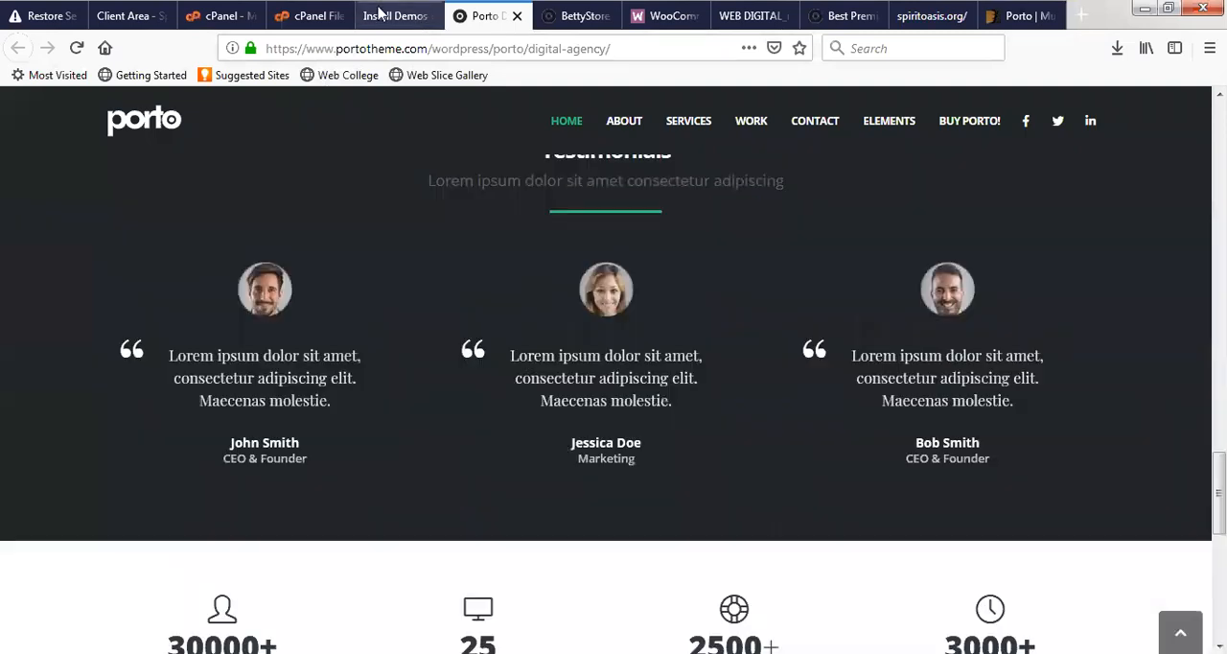
- Return to the Porto demo list and look through the demos in the Classic and Corporate categories
click(377, 15)
scroll(513, 355, up, 5)
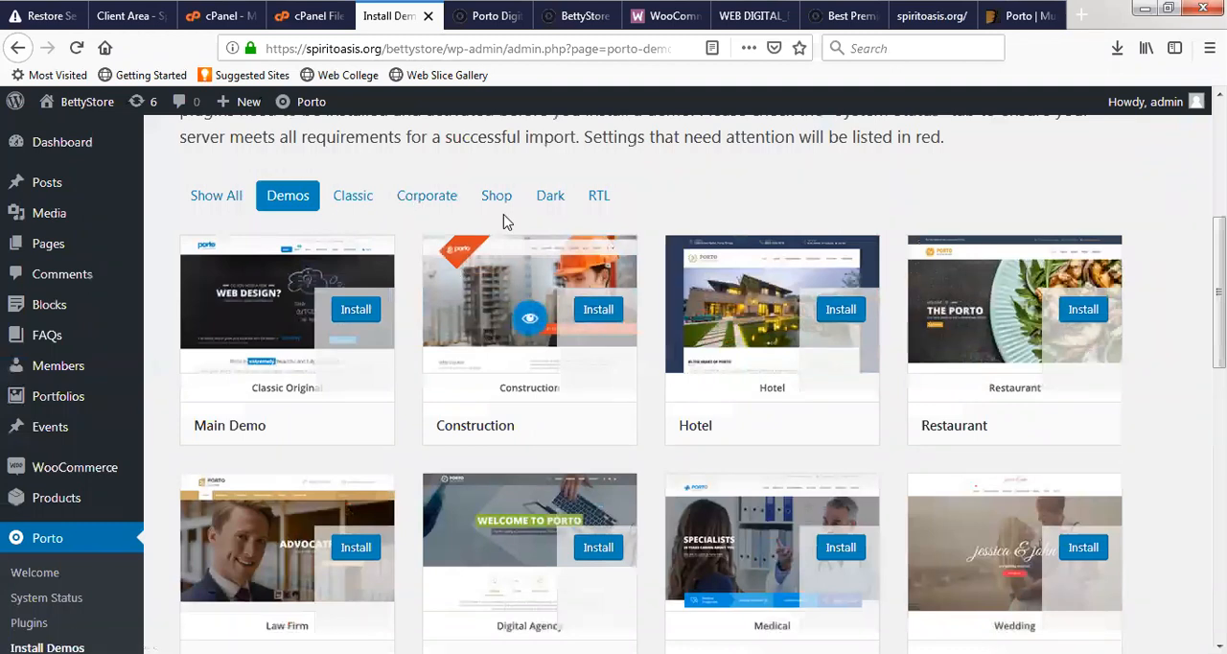
click(361, 213)
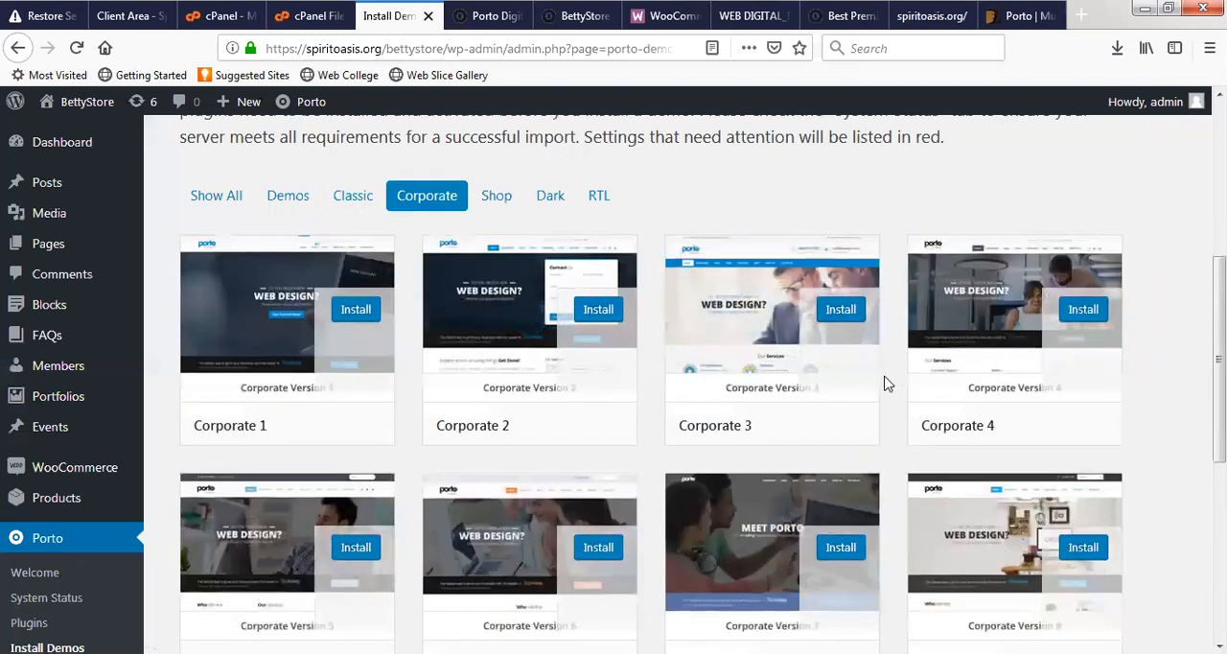
scroll(863, 383, down, 2)
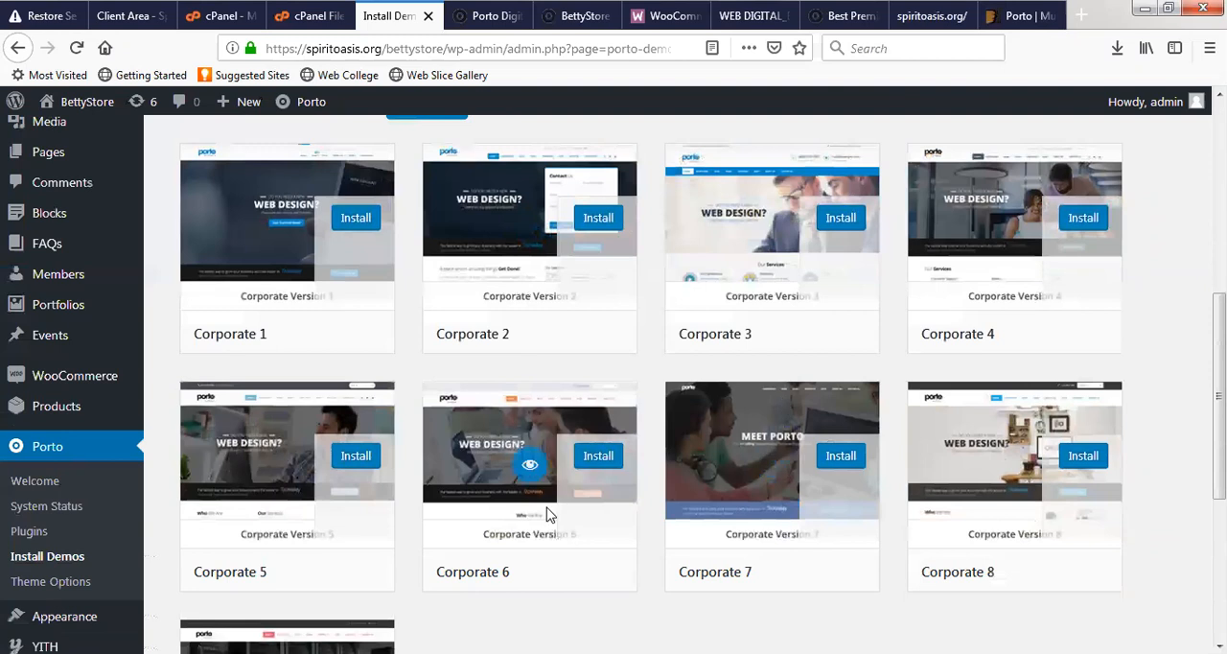
scroll(496, 282, up, 2)
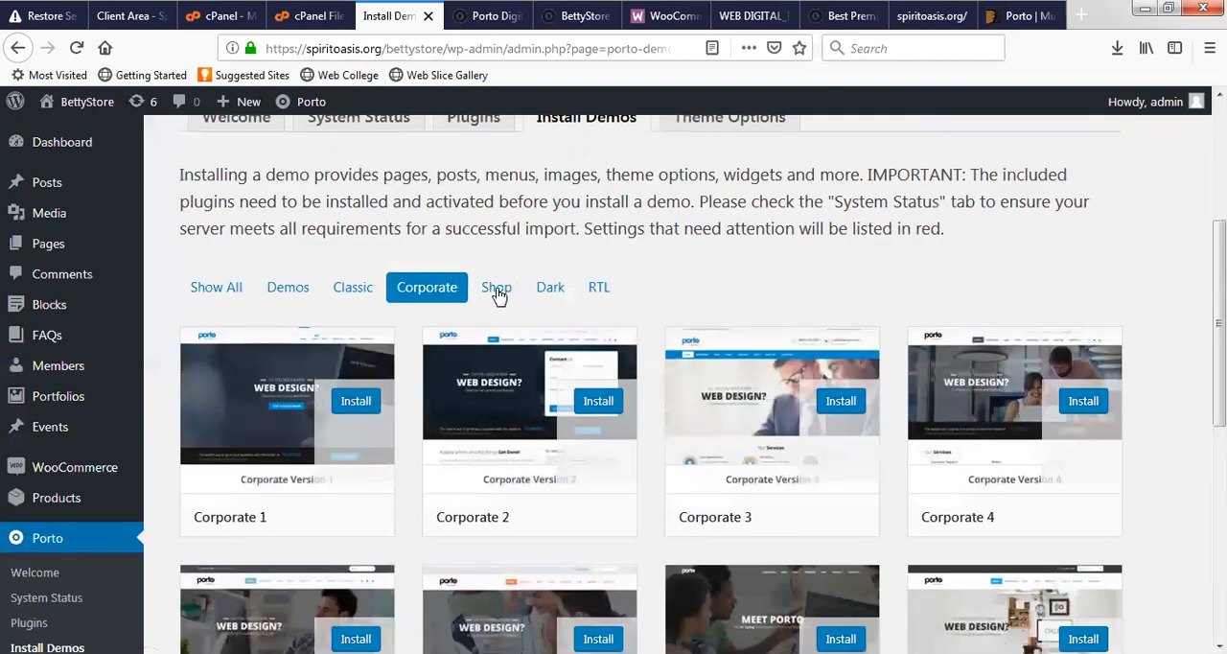
- Filter the Porto demos to the Shop category and look through its designs from Shop 1 to Shop 12
click(496, 287)
scroll(623, 362, down, 2)
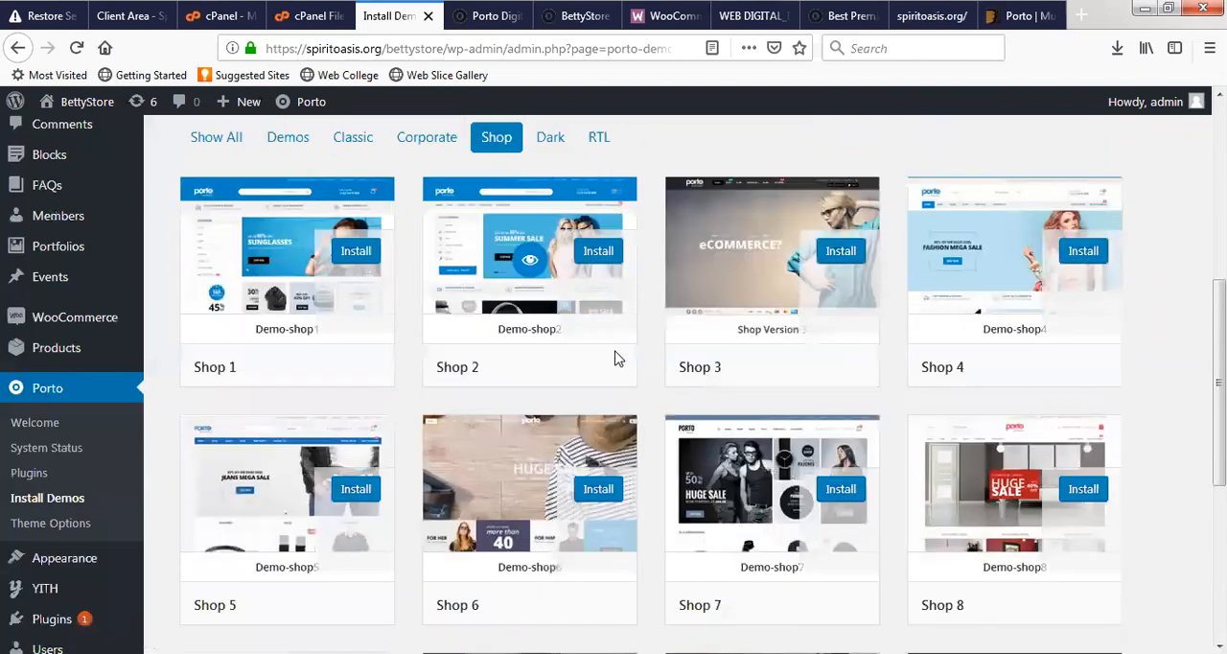
scroll(617, 359, down, 1)
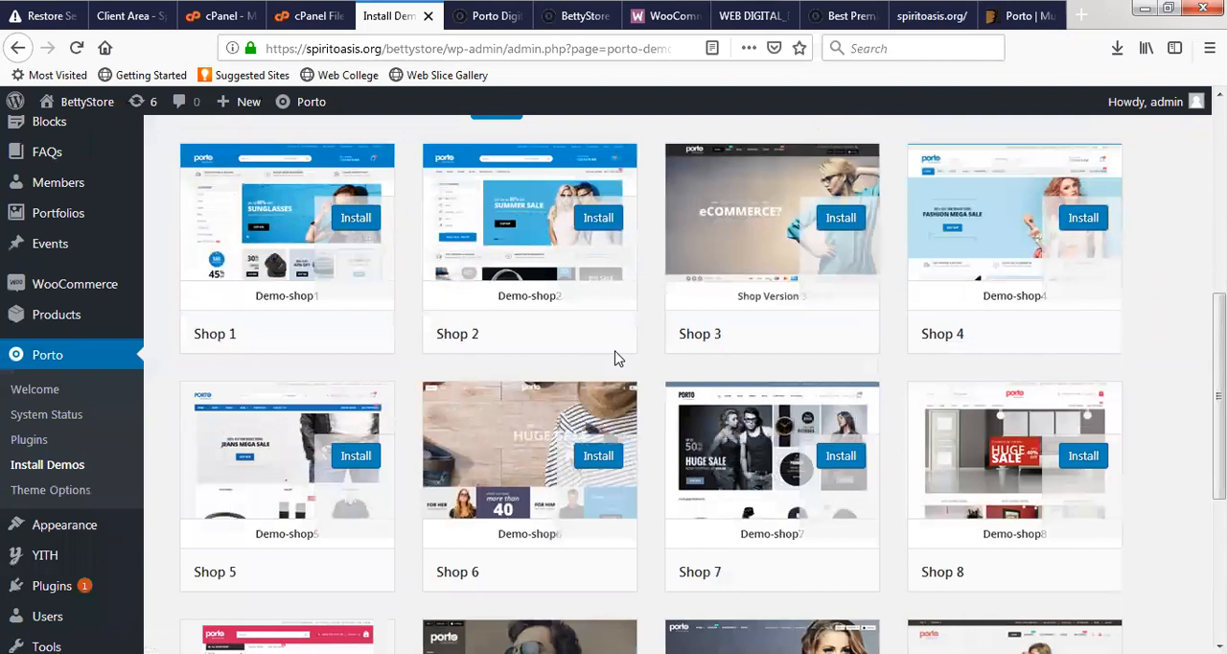
scroll(575, 374, up, 1)
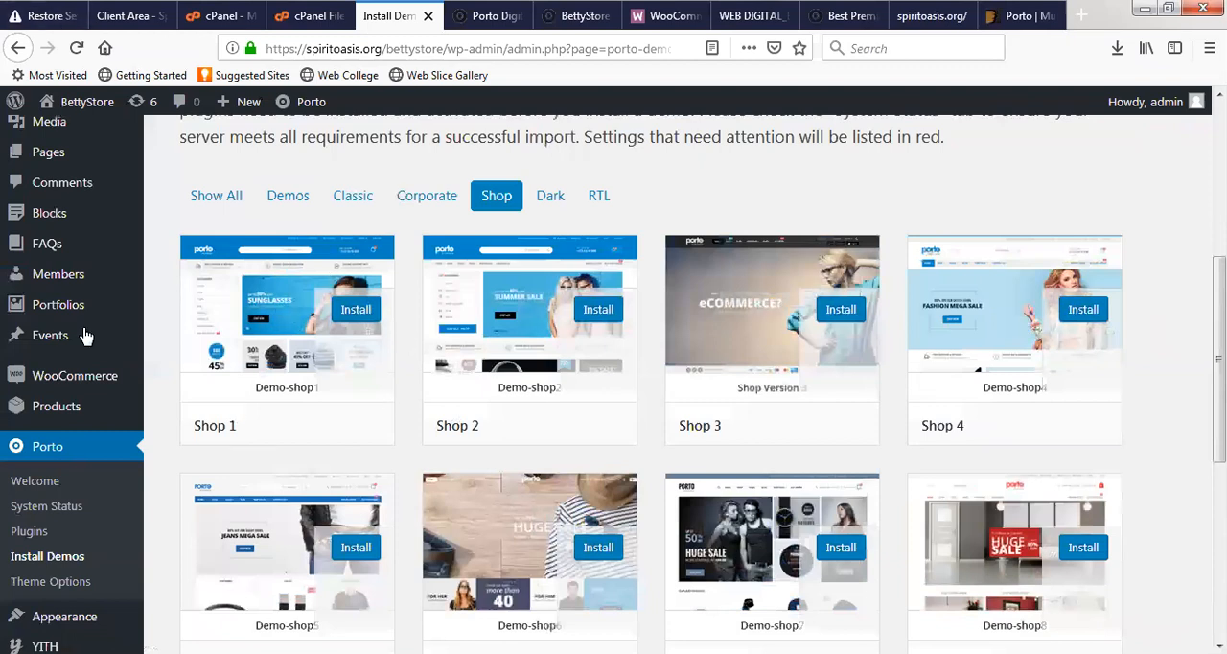
scroll(82, 335, up, 2)
scroll(377, 370, down, 3)
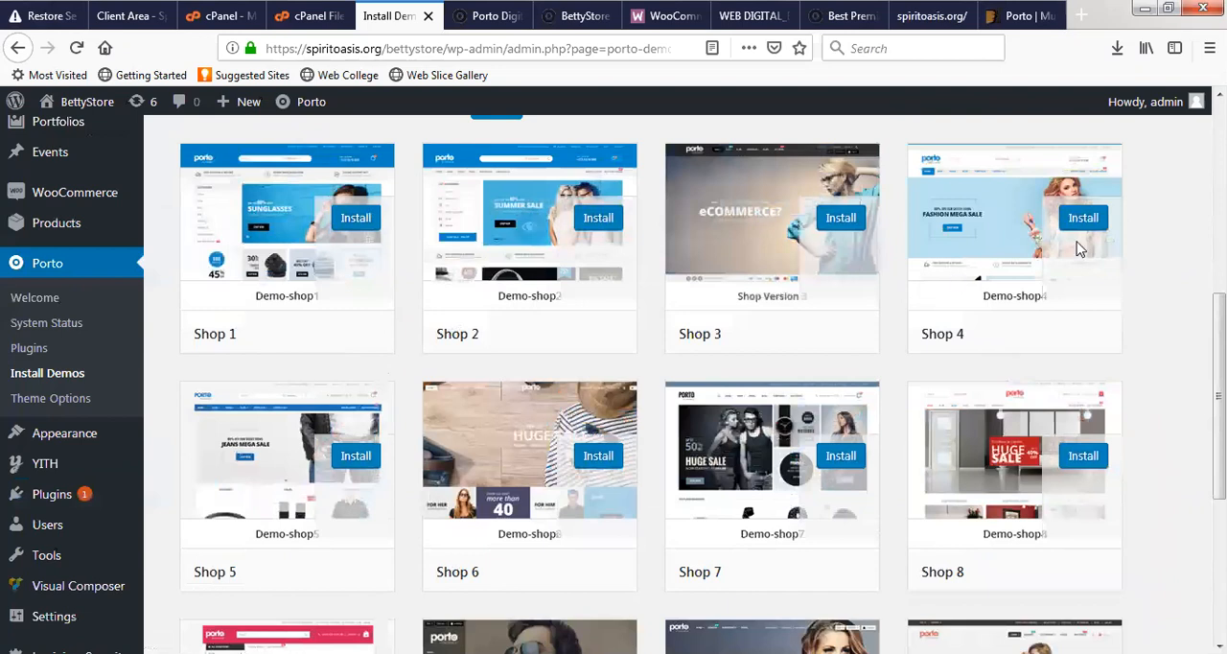
scroll(781, 422, down, 2)
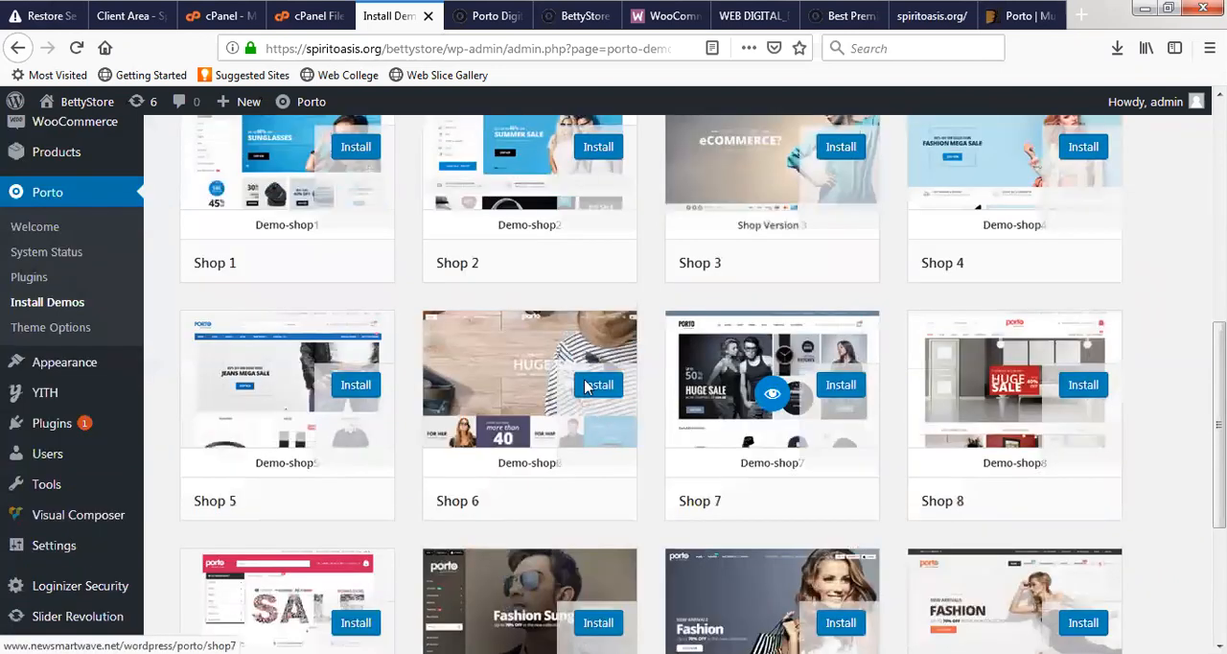
scroll(886, 414, down, 1)
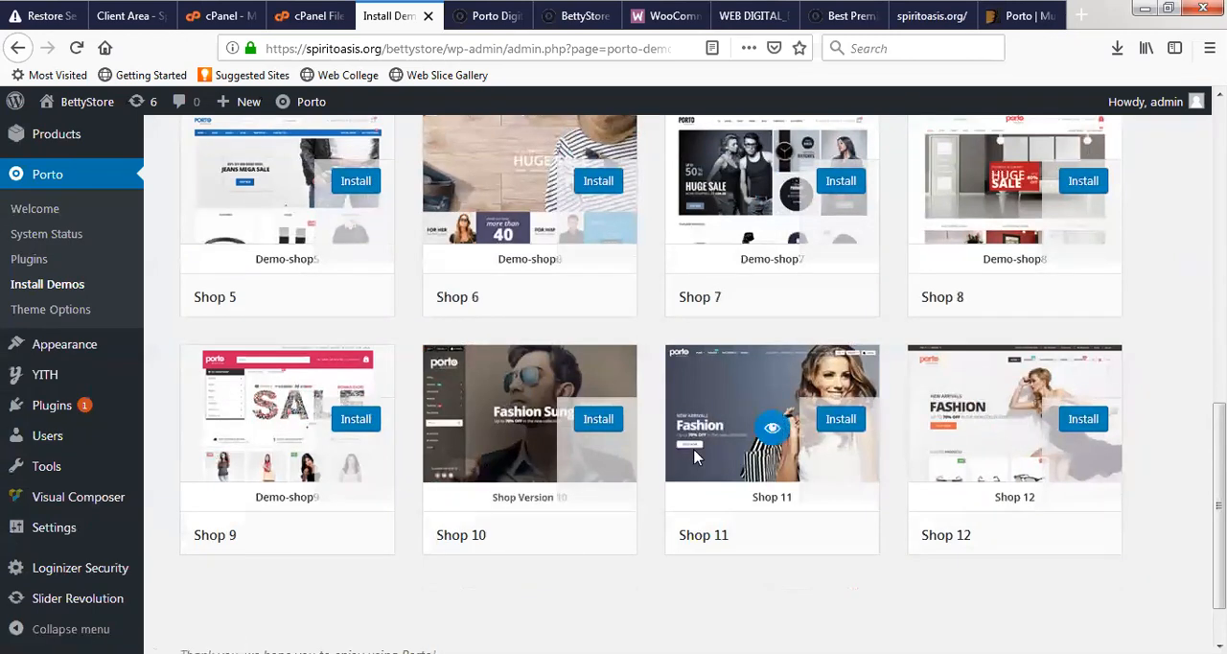
scroll(715, 310, up, 2)
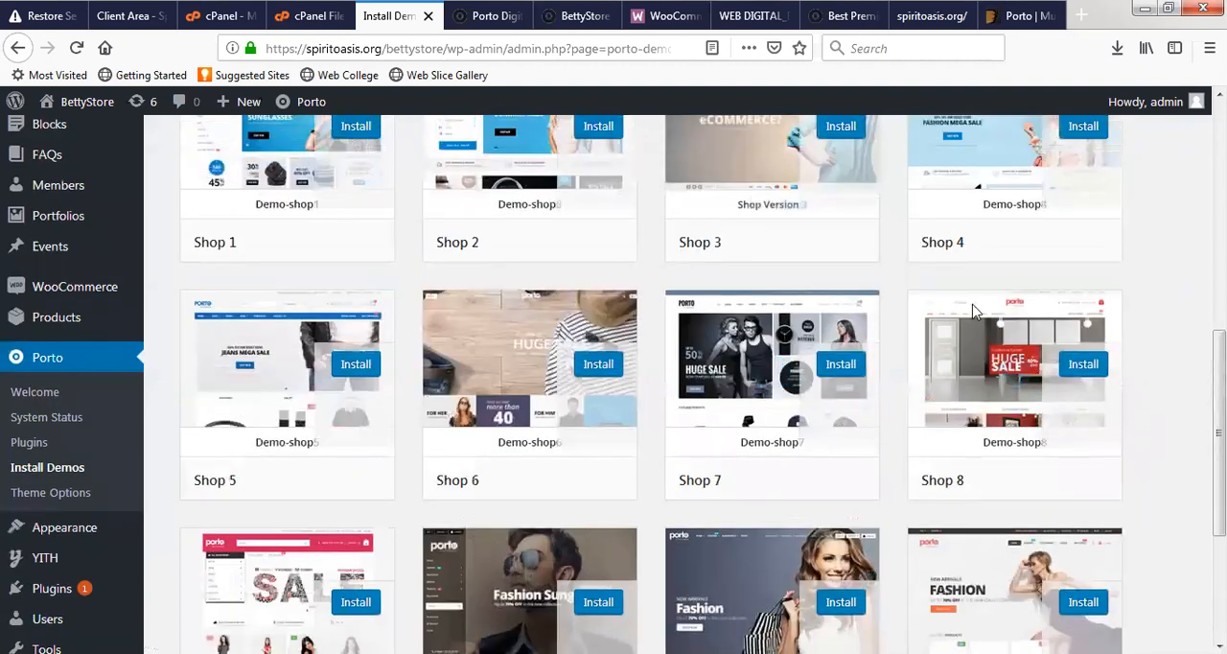
scroll(988, 325, up, 2)
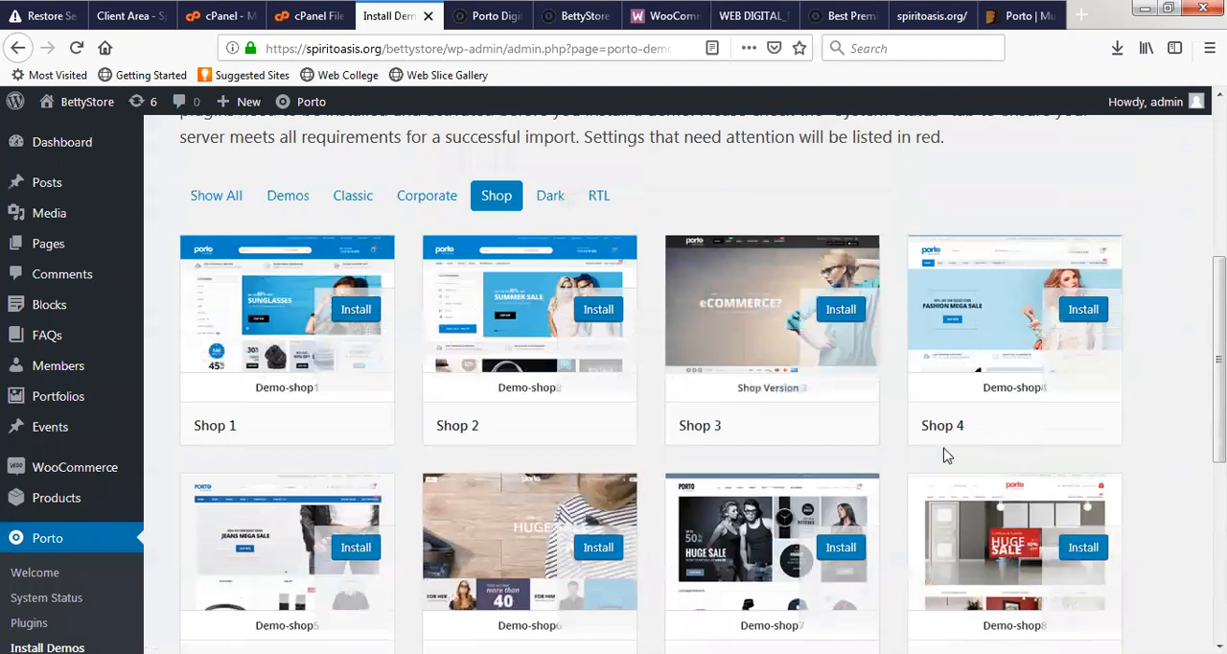
scroll(893, 471, down, 2)
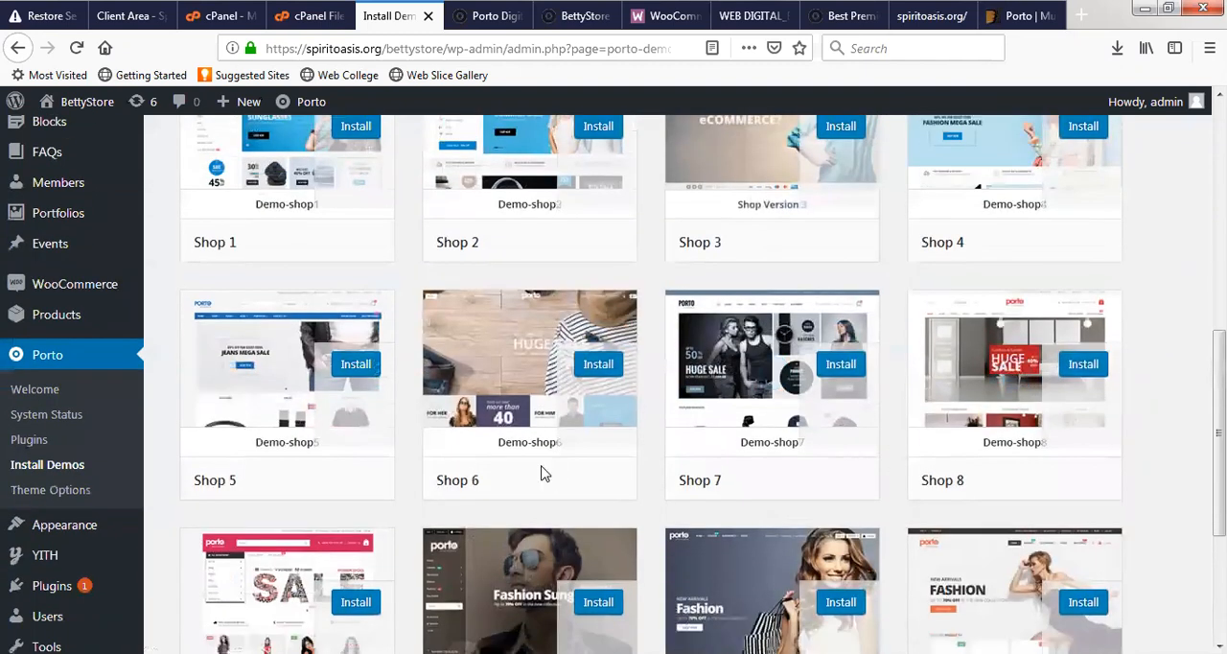
scroll(424, 403, down, 1)
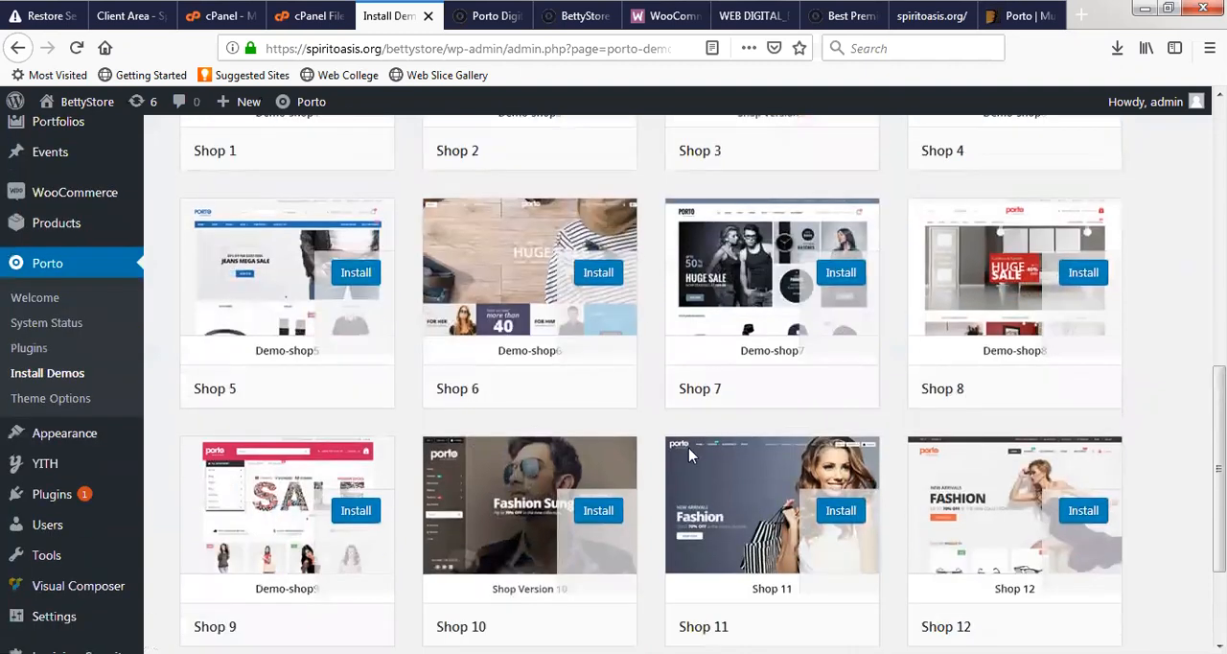
scroll(670, 493, down, 1)
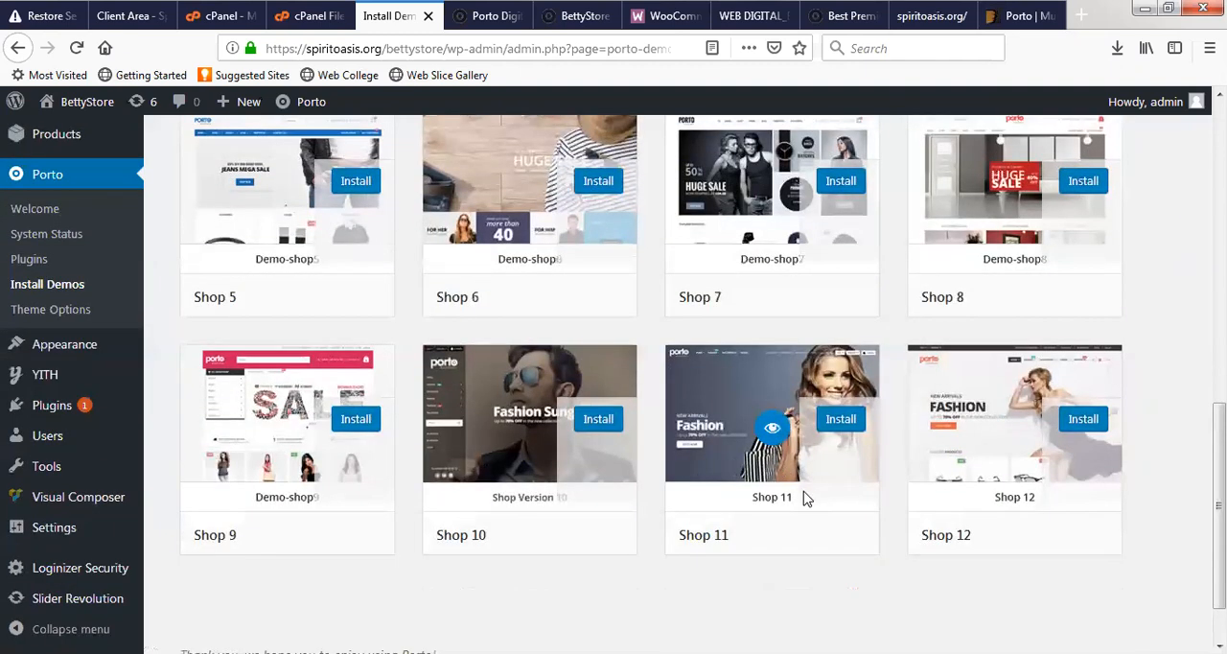
- Open the Shop 11 demo preview in a new browser tab and close the Digital Agency preview
right_click(776, 434)
click(829, 453)
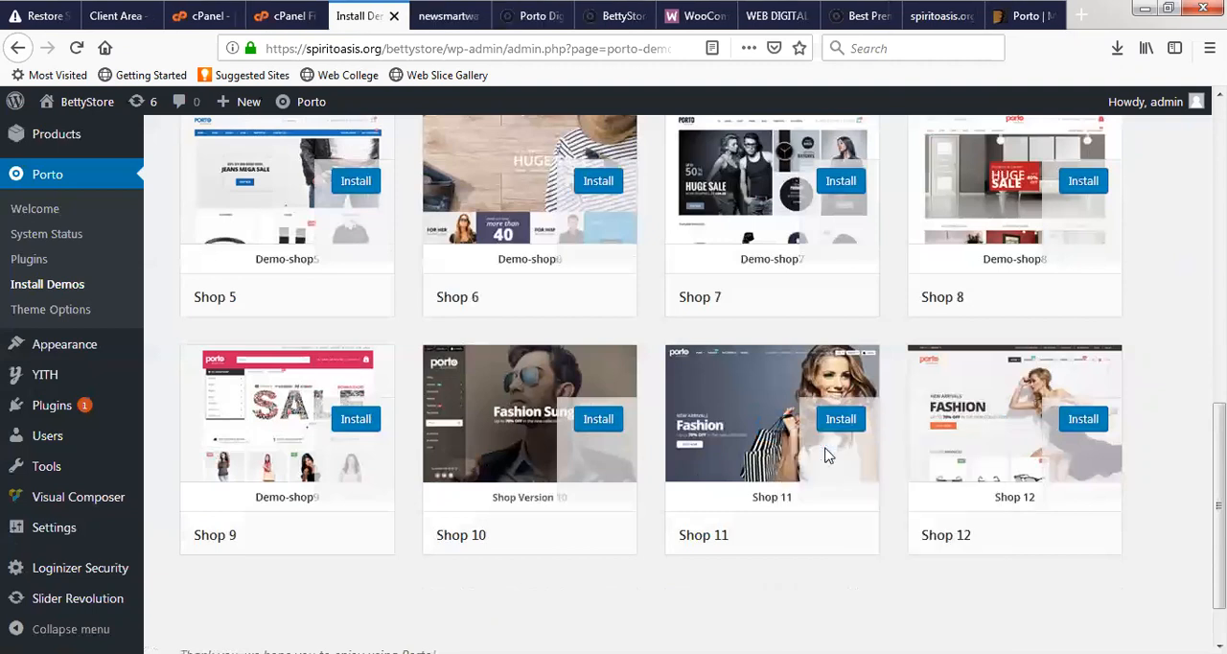
click(552, 20)
key(ctrl+w)
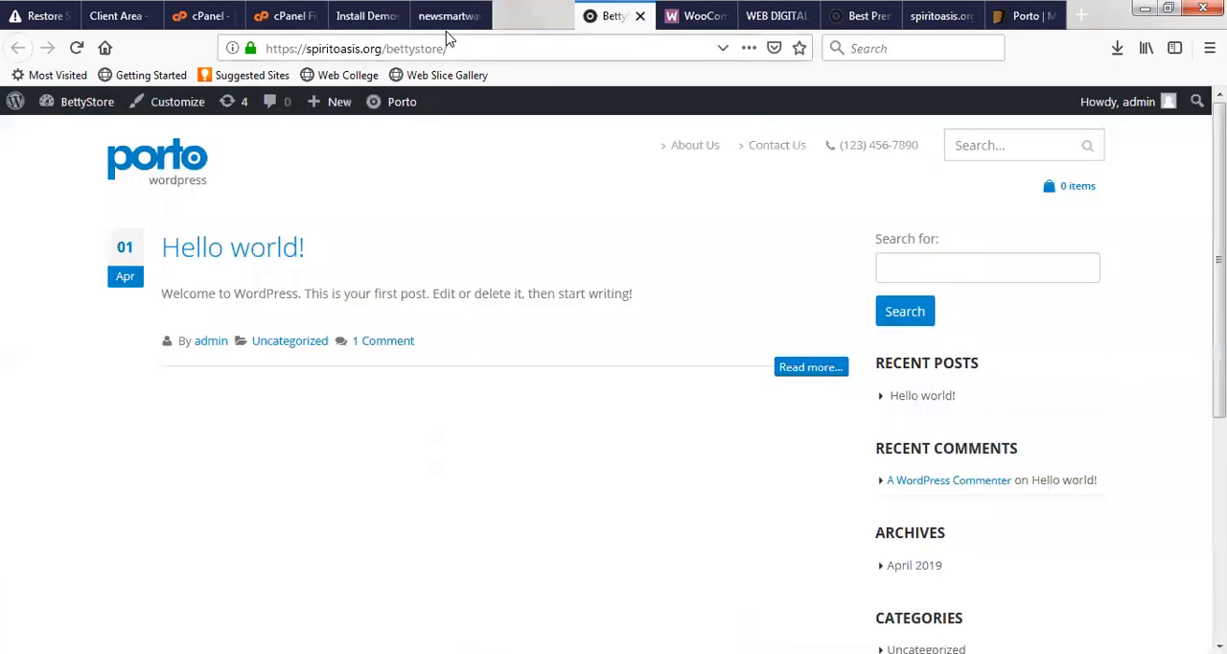
- Check the Shop 11 preview tab, then return to the Porto demo list and look over the first Shop designs again
click(446, 17)
click(375, 13)
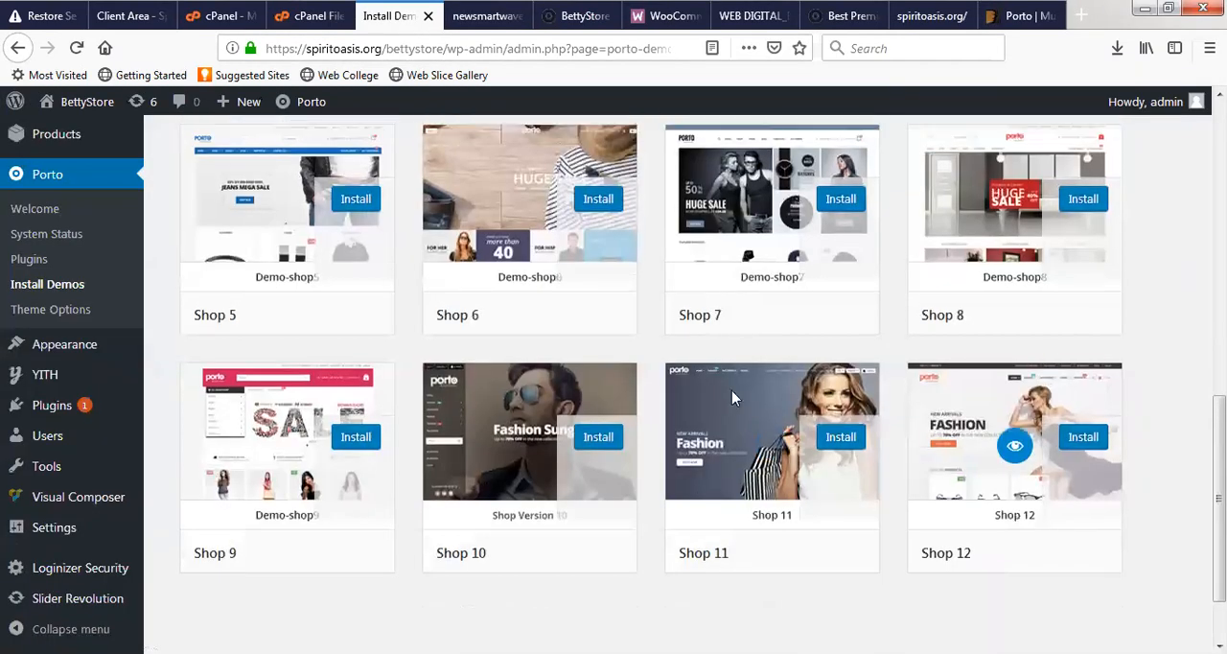
scroll(699, 485, up, 3)
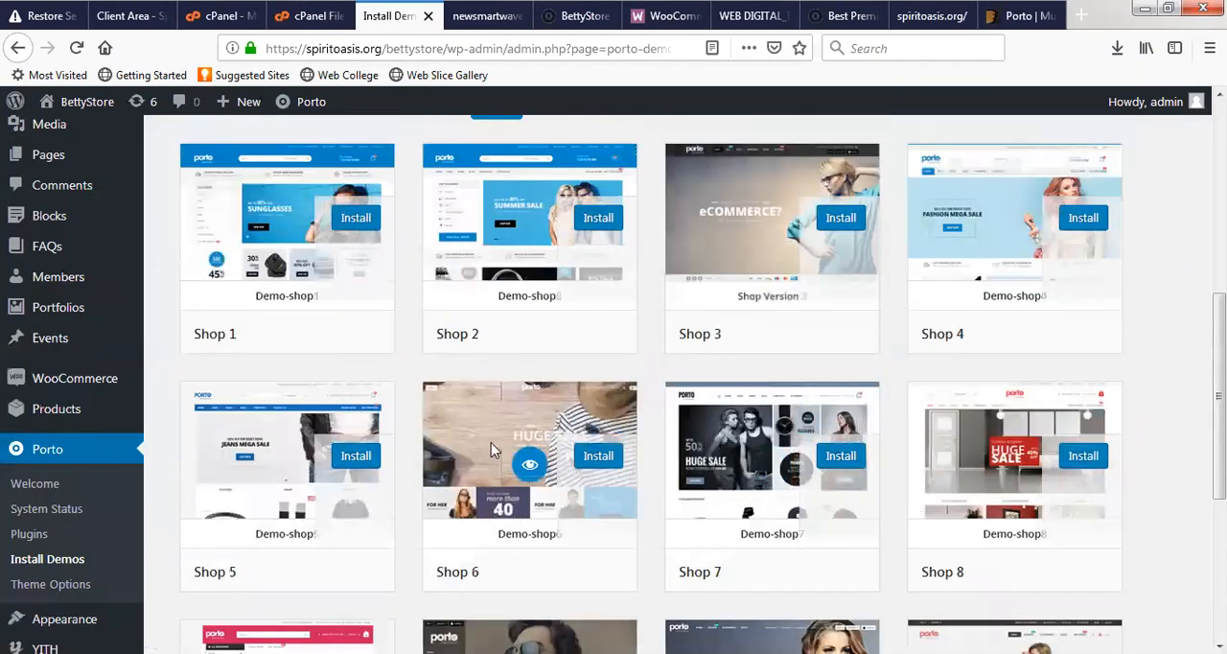
scroll(493, 451, up, 1)
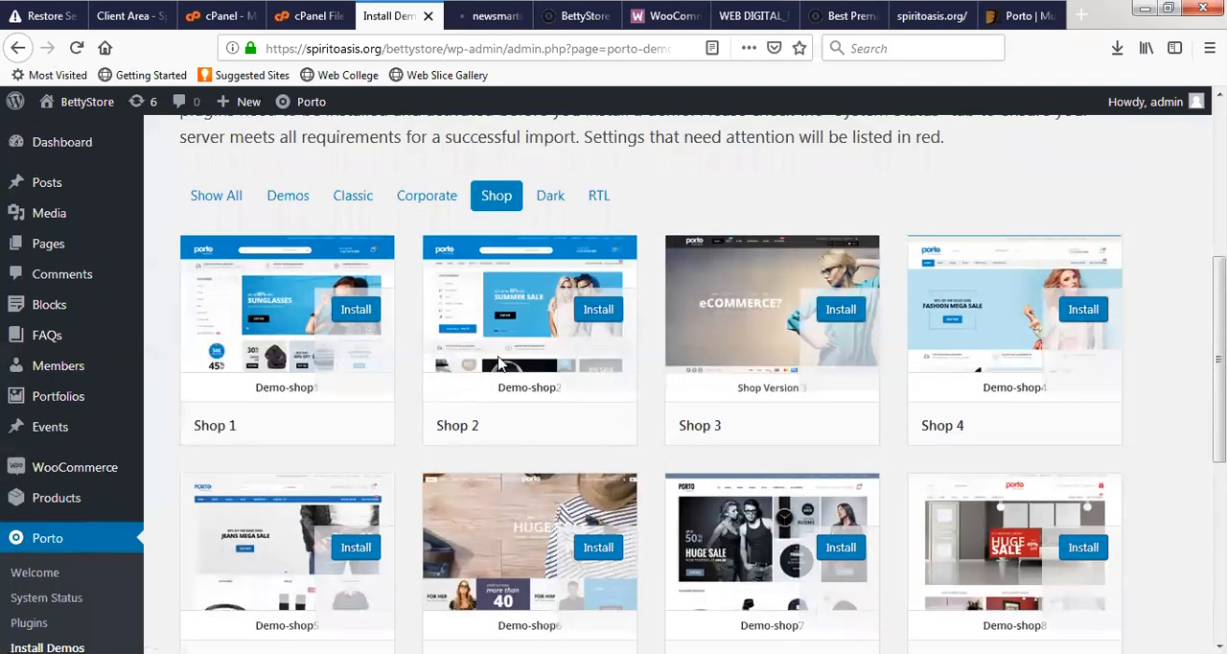
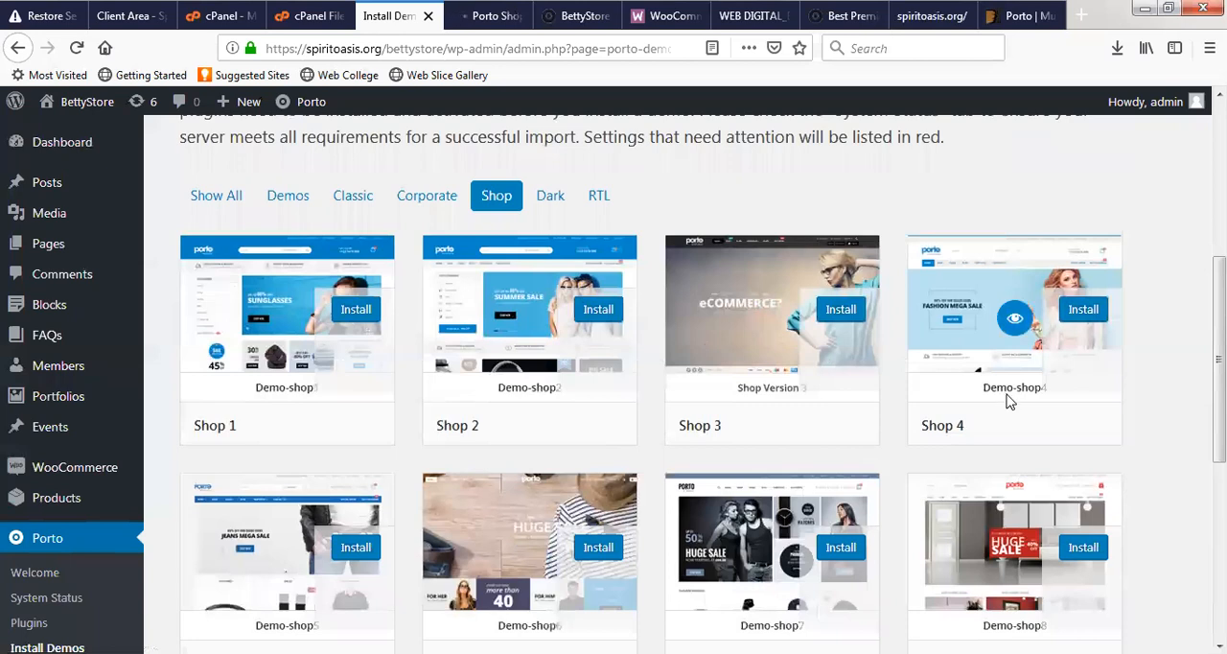
- Look over the Shop designs in the Porto demo list and open the Shop 2 demo preview in a new browser tab
scroll(937, 410, down, 5)
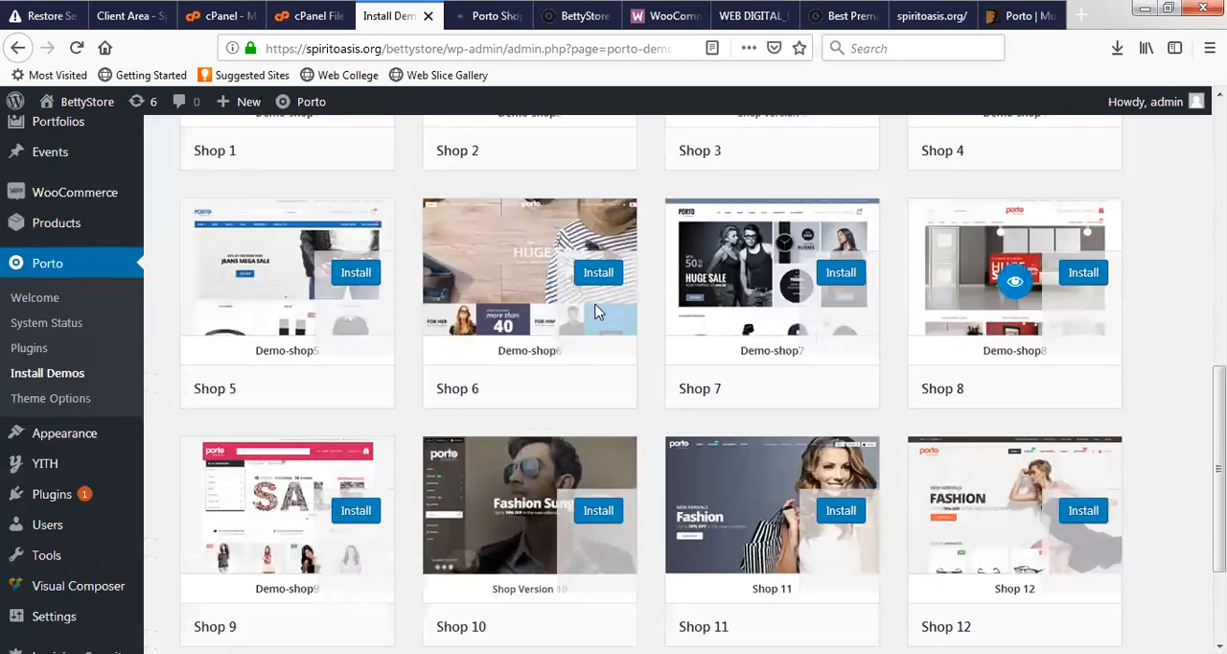
scroll(322, 352, down, 3)
scroll(345, 345, up, 7)
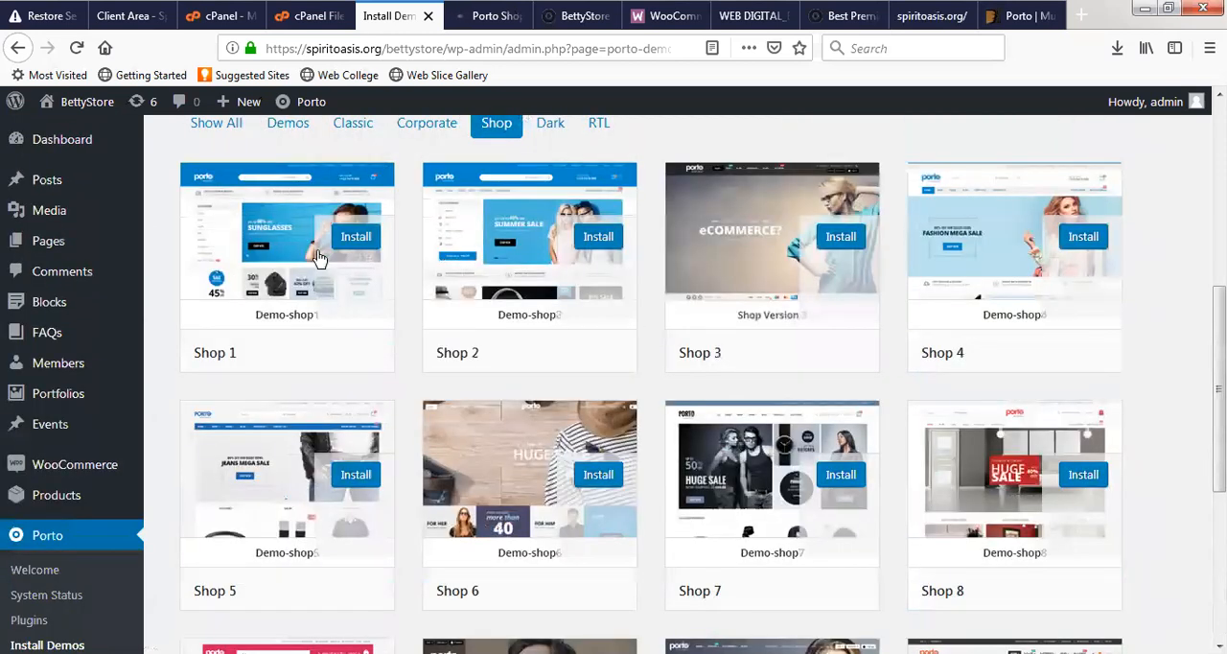
right_click(531, 249)
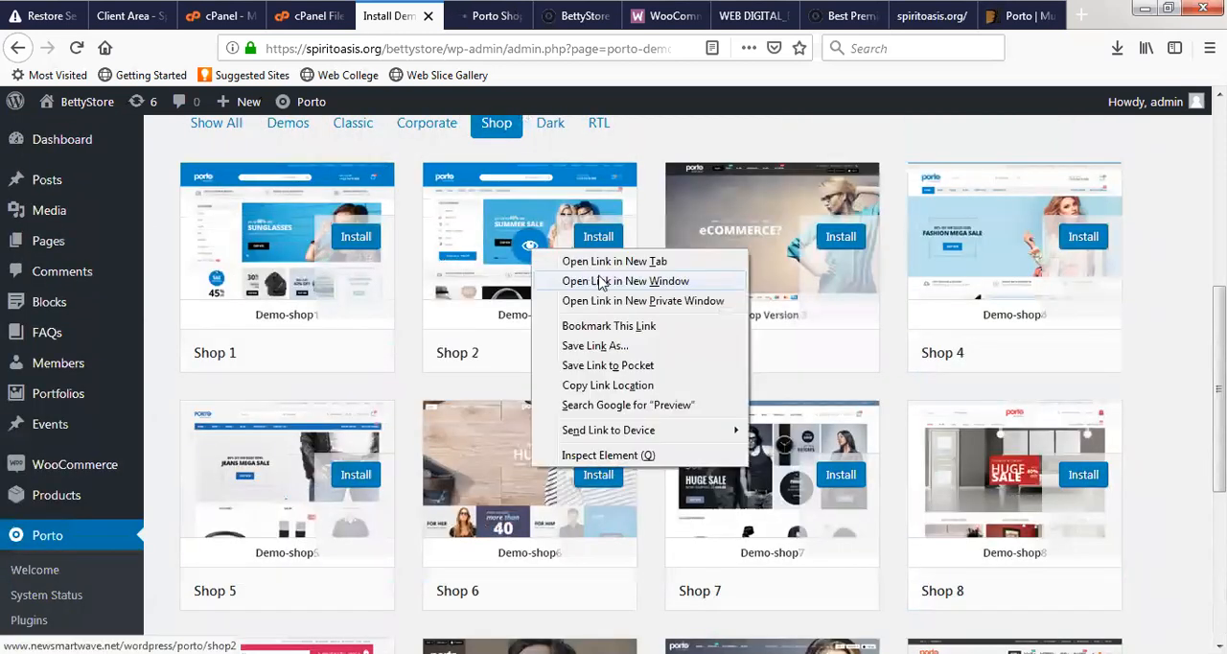
click(604, 261)
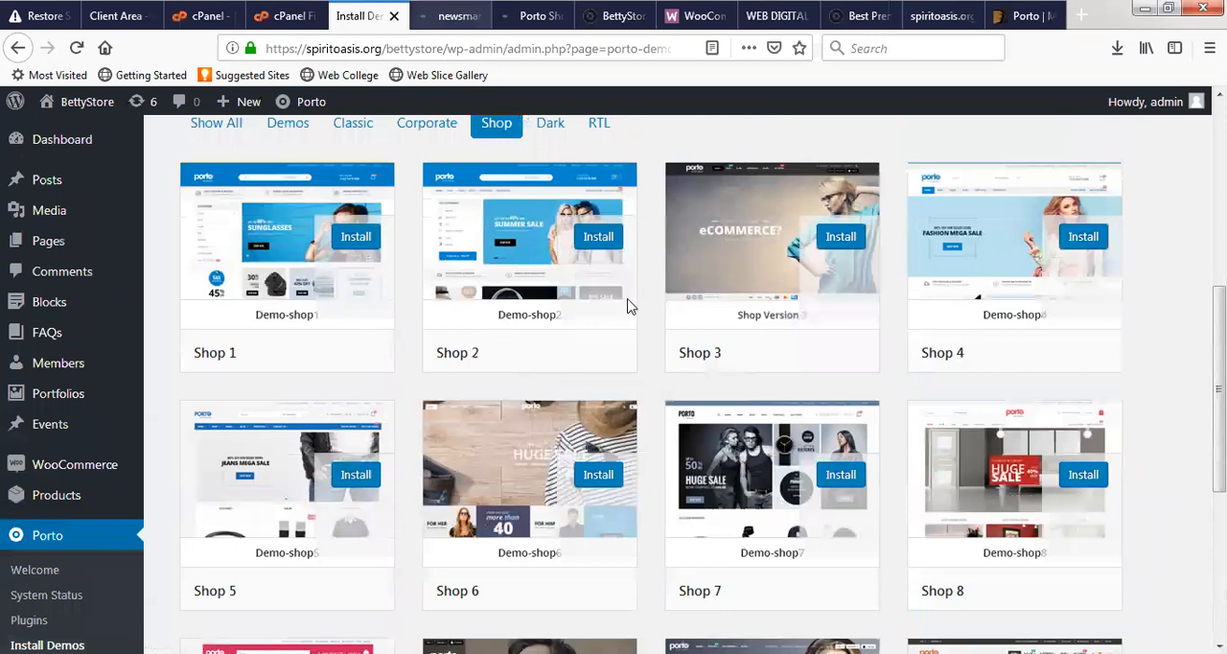
- Dismiss the newsletter popup in the Shop 11 preview and examine its home page from the banner down to the footer
click(450, 16)
click(540, 21)
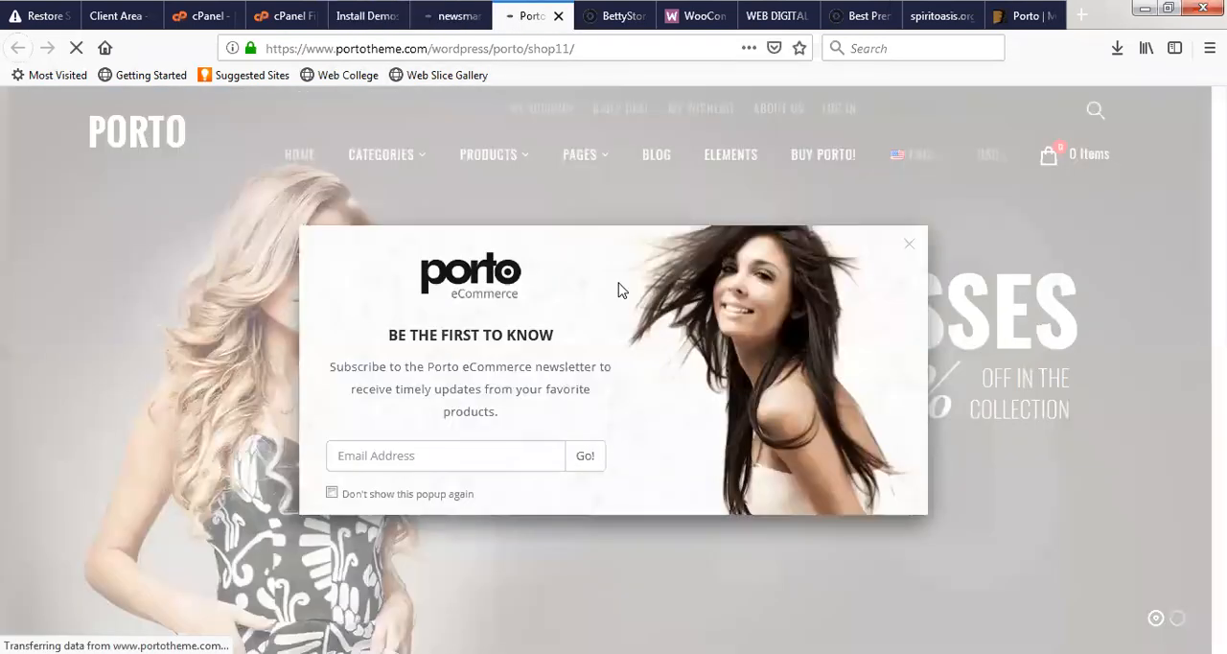
click(910, 252)
scroll(329, 357, down, 2)
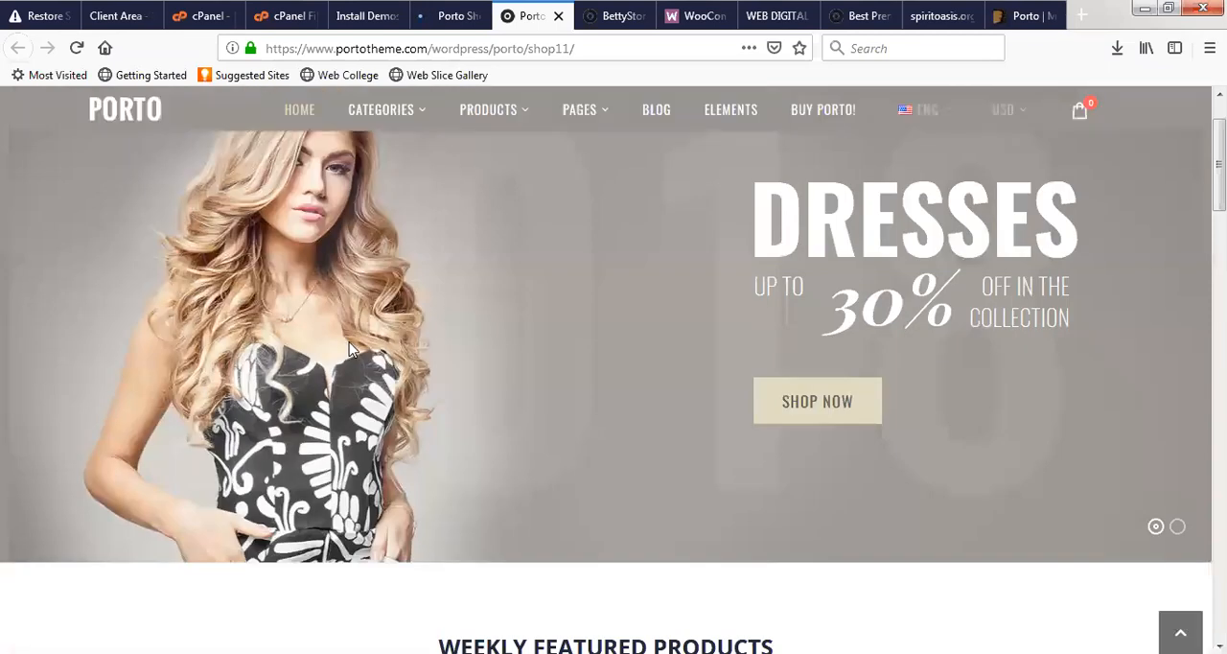
scroll(421, 359, down, 2)
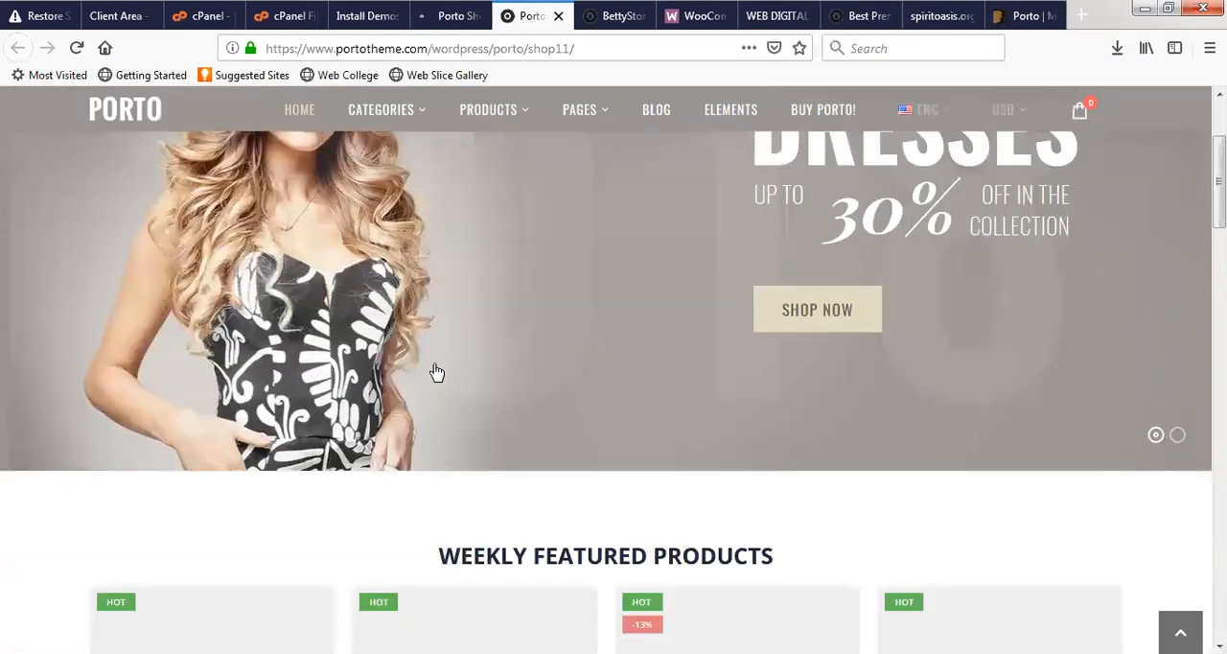
scroll(433, 372, down, 2)
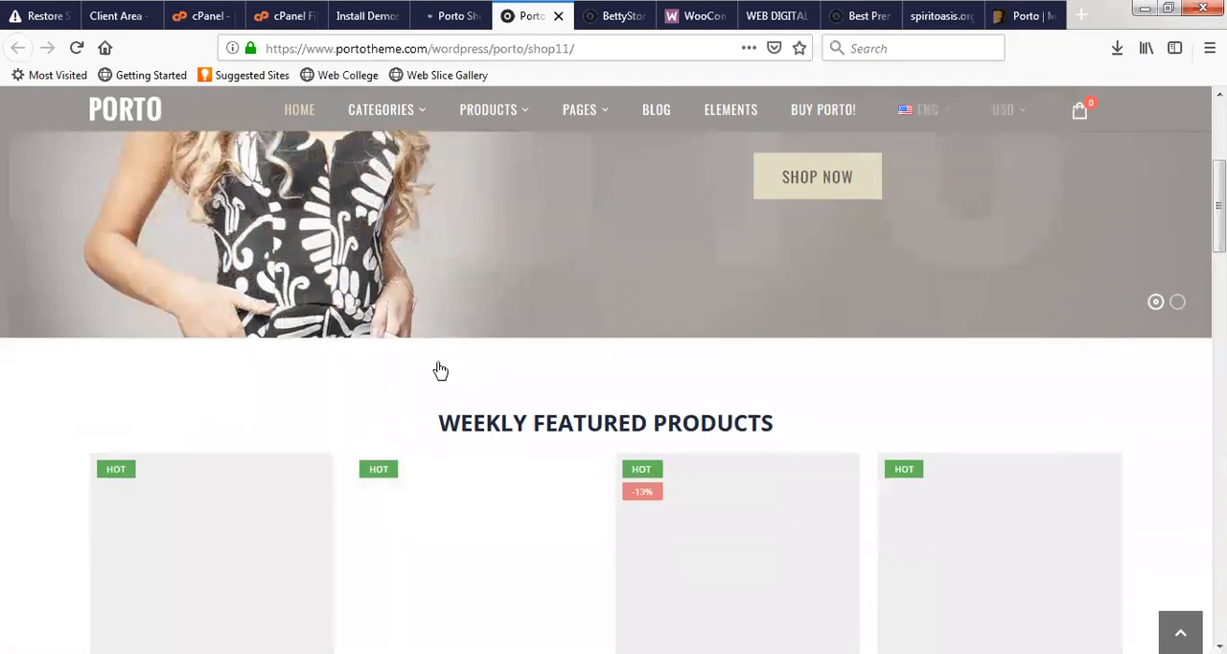
scroll(438, 370, down, 2)
scroll(791, 378, down, 1)
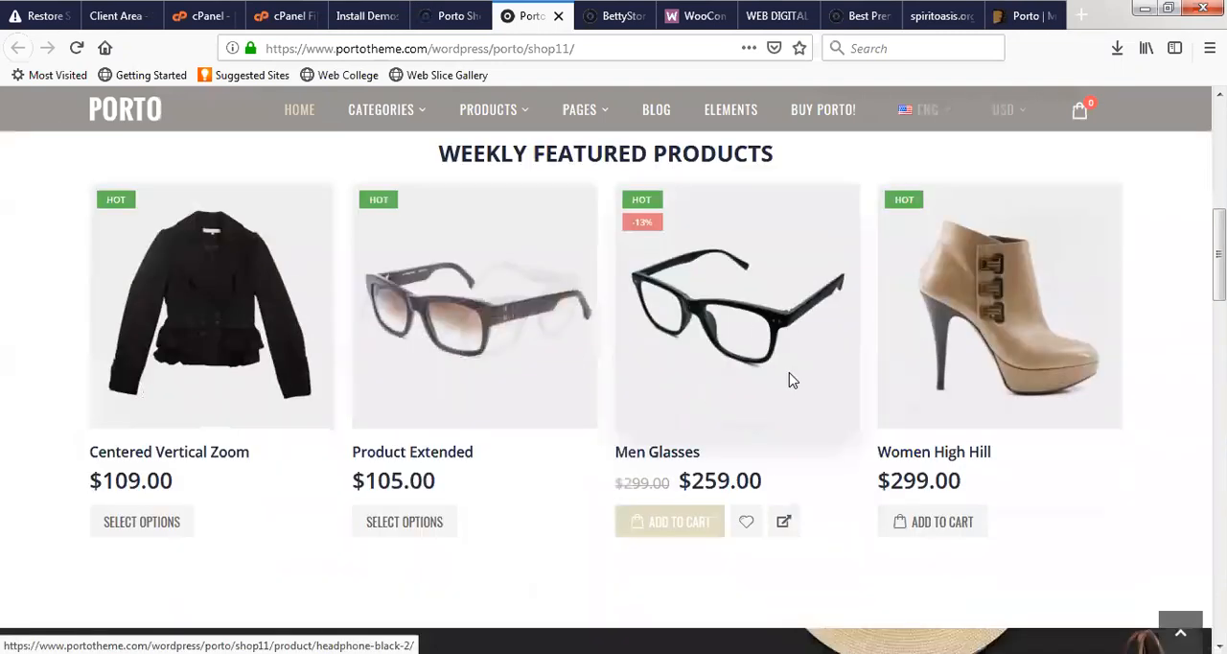
scroll(790, 379, down, 5)
scroll(789, 381, down, 6)
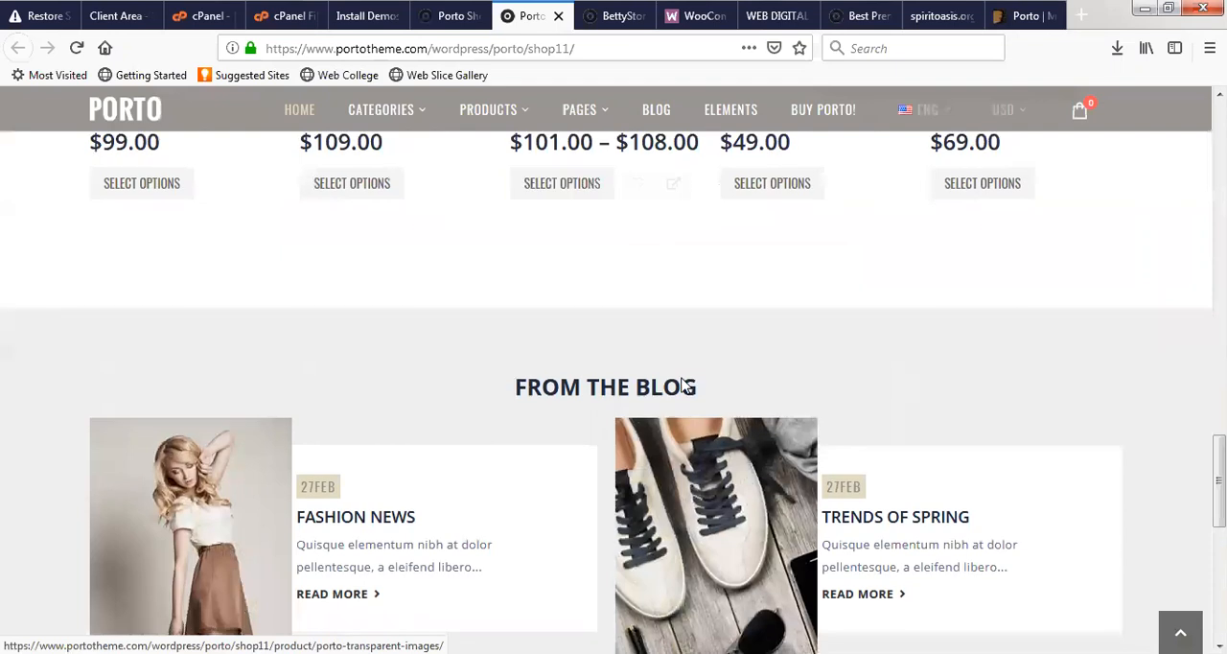
scroll(671, 388, down, 5)
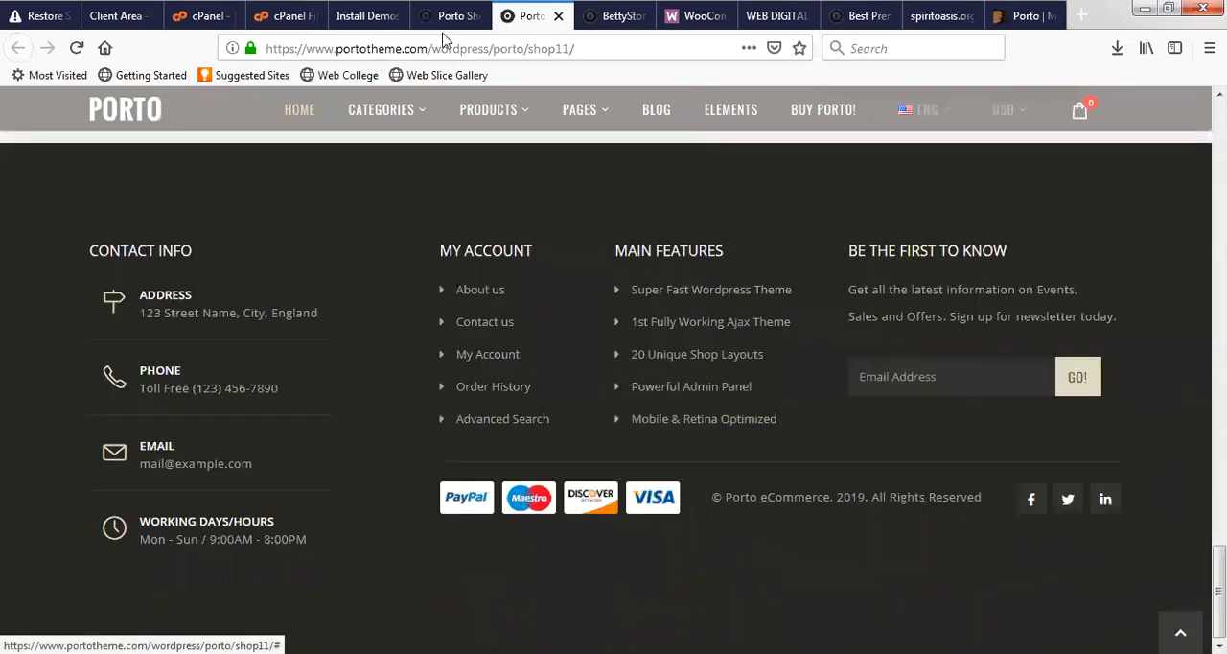
- Switch to the Shop 2 preview, dismiss its newsletter popup and look through its home page down to the footer
click(452, 15)
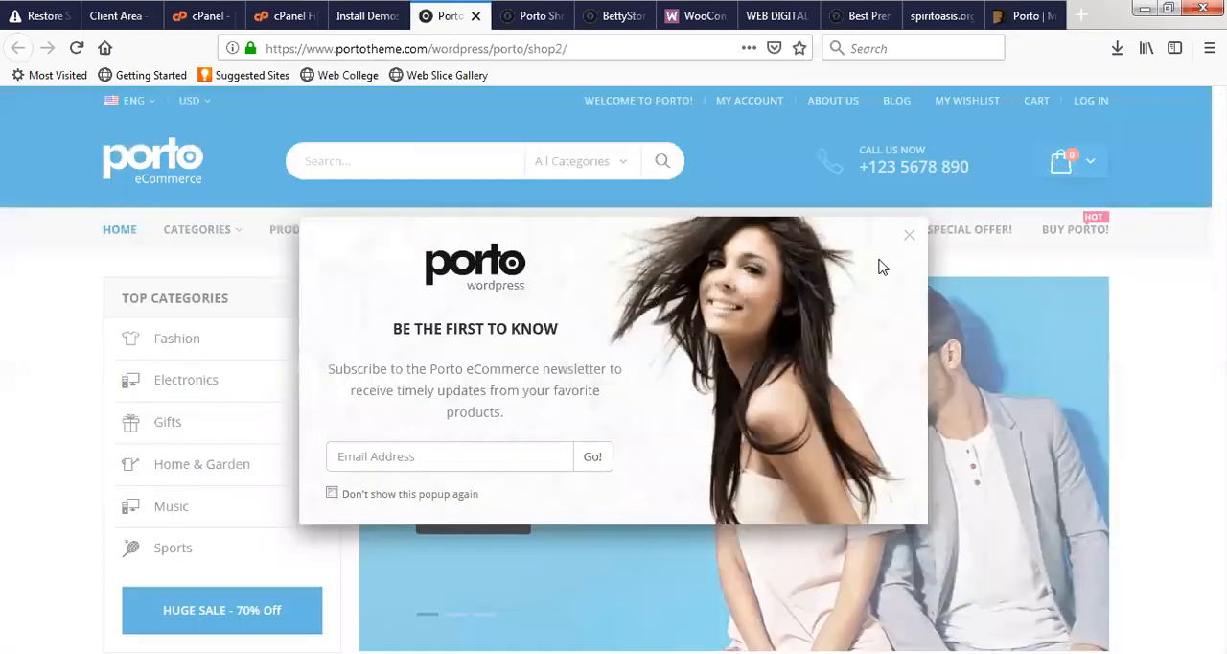
click(909, 236)
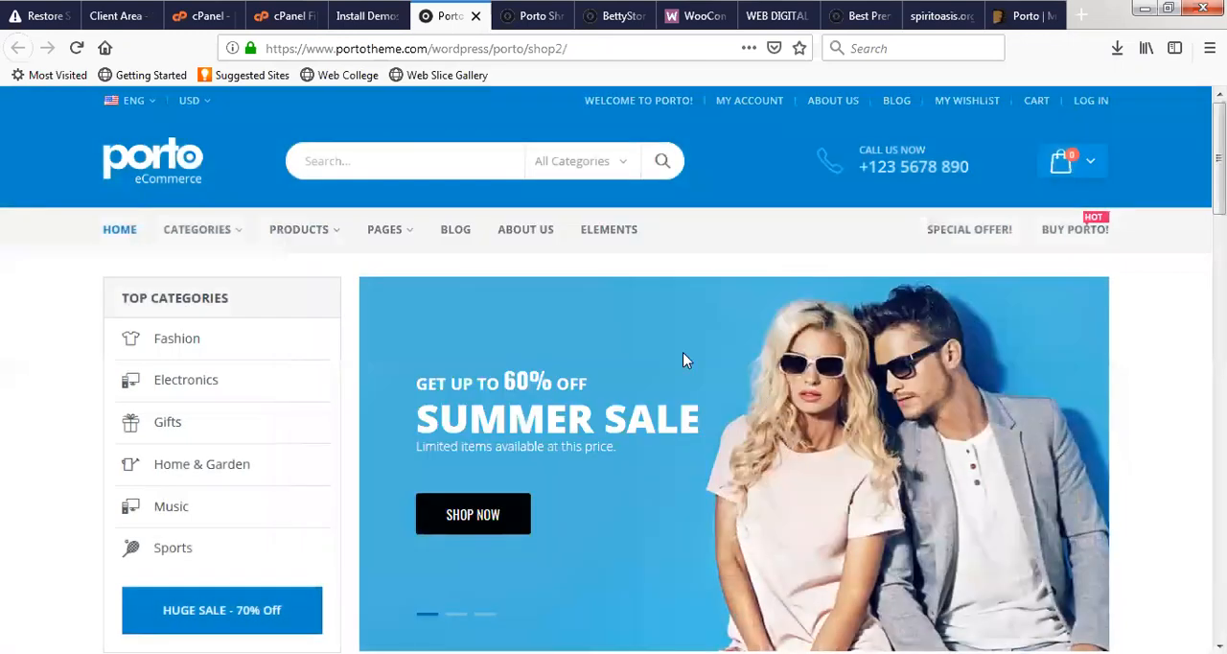
scroll(683, 354, down, 7)
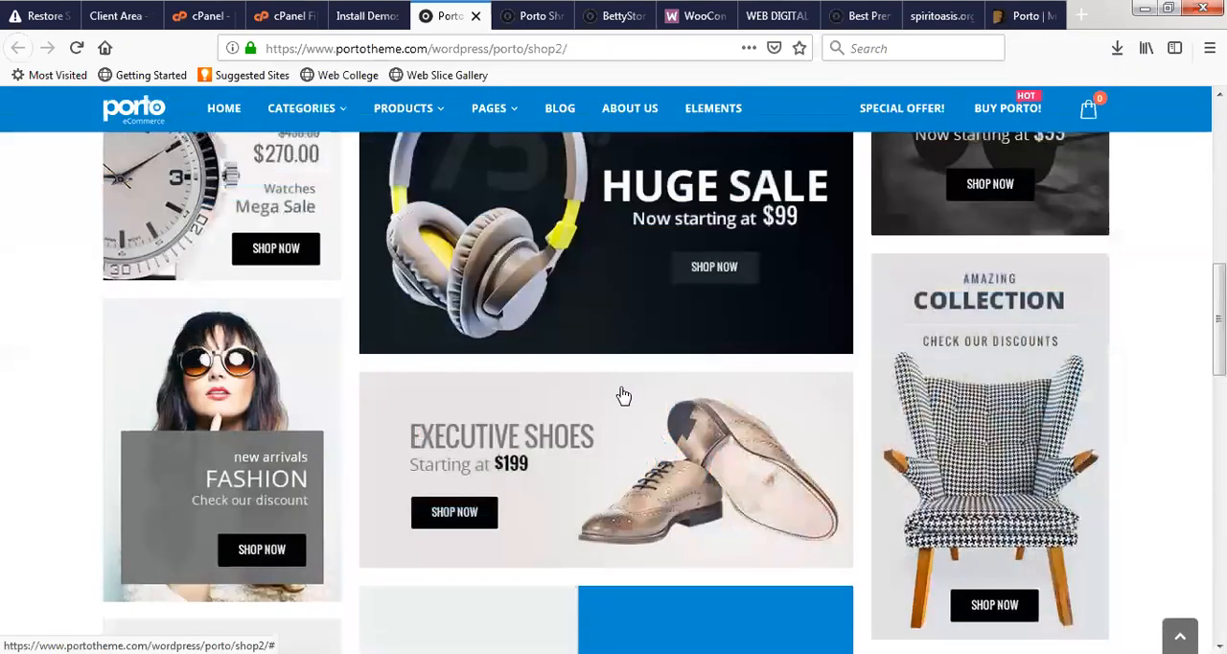
scroll(623, 395, down, 15)
- Return to the Porto demo list and open the Shop 8 demo preview in a new browser tab
click(367, 10)
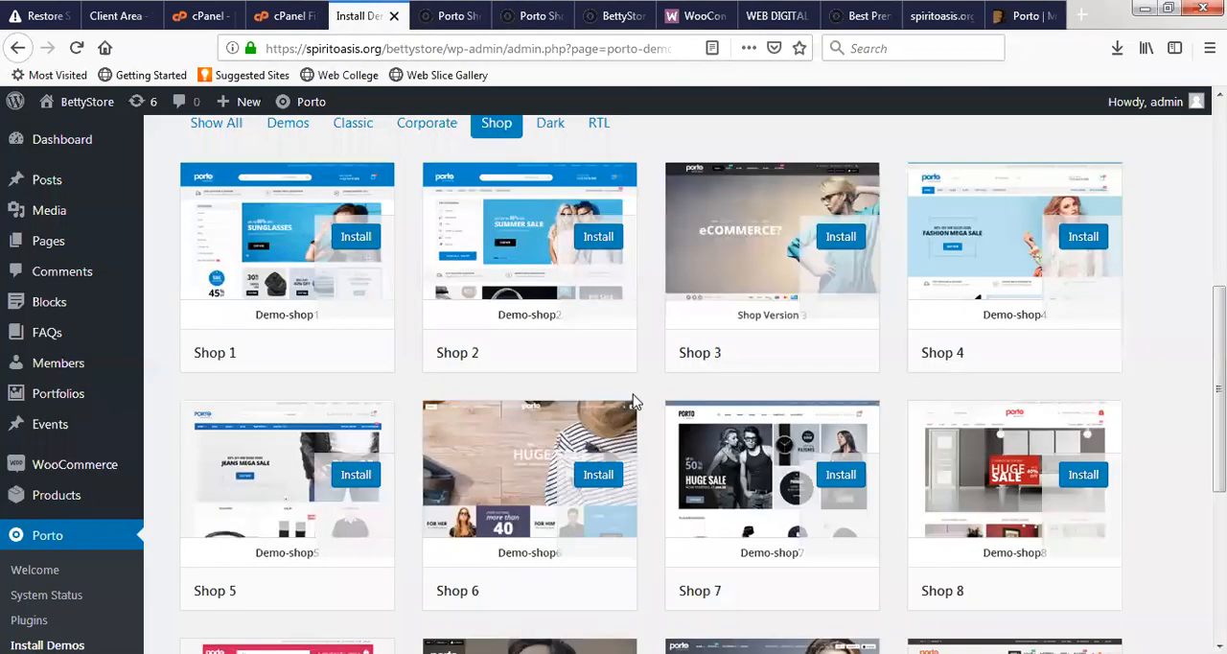
scroll(853, 480, down, 2)
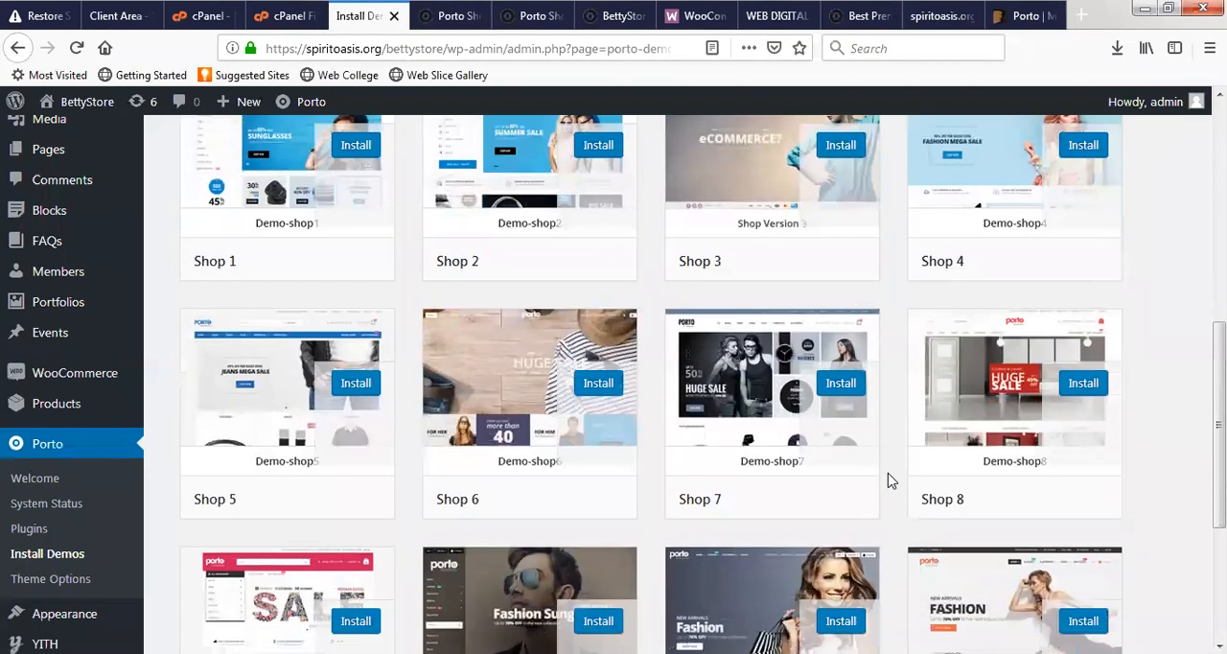
right_click(1015, 393)
click(1093, 401)
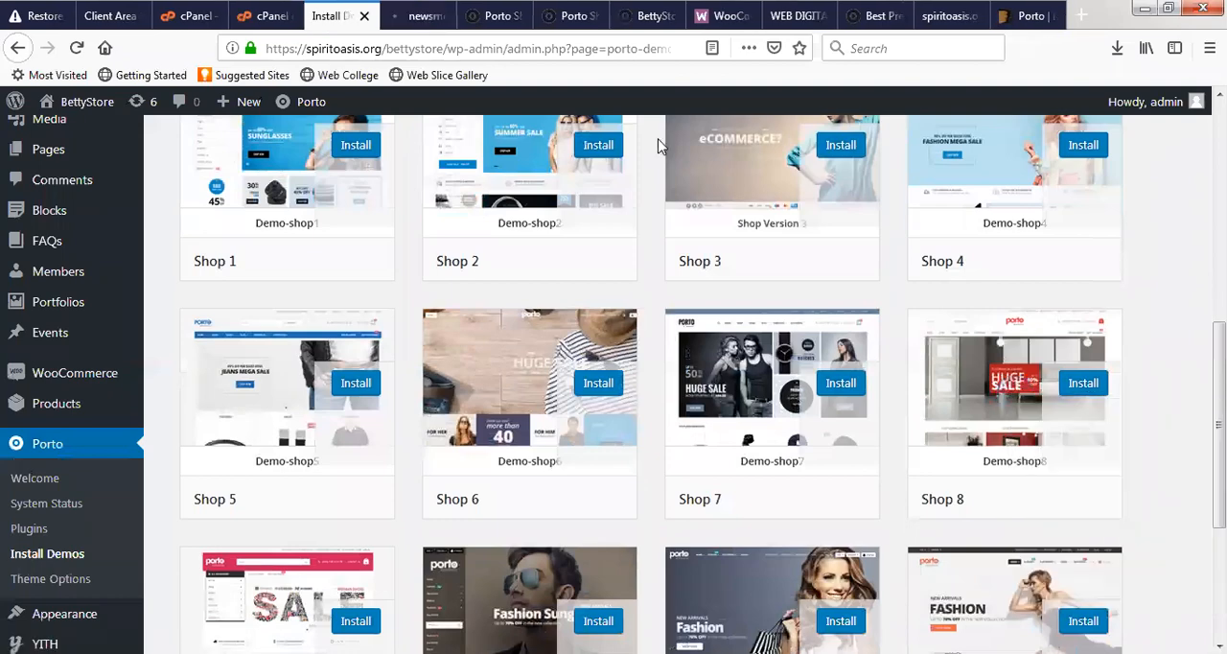
- Examine the Shop 2 preview's header and navigation menus, checking whether the Shop 8 preview has loaded
click(487, 13)
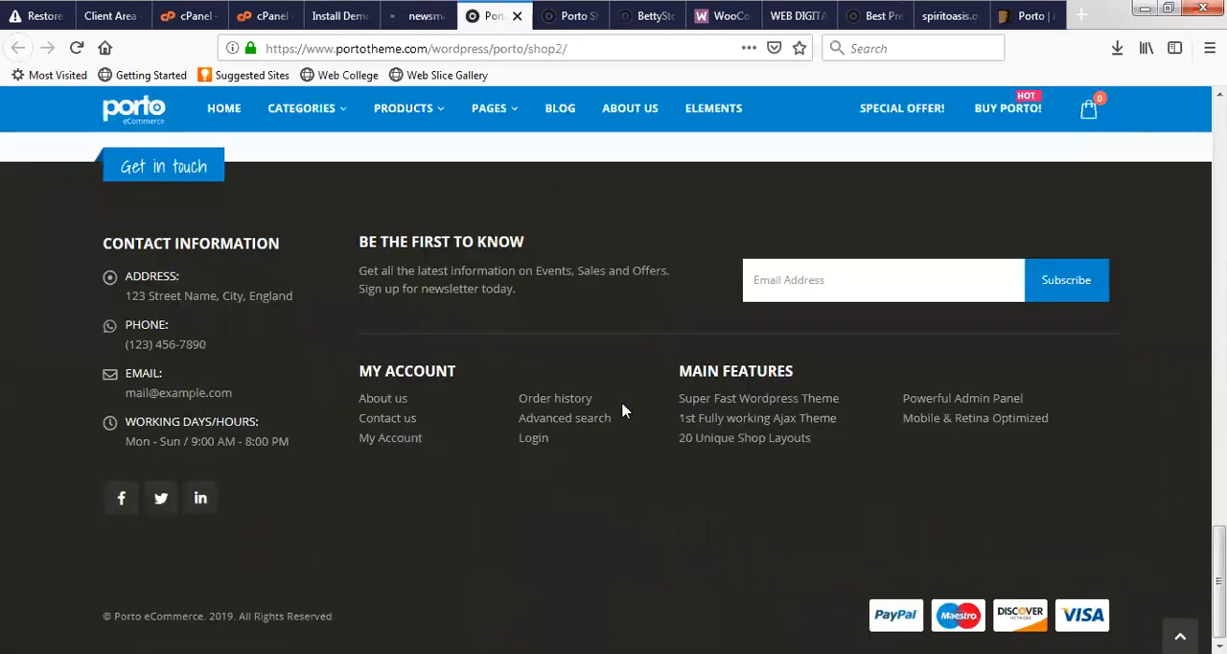
scroll(621, 411, up, 20)
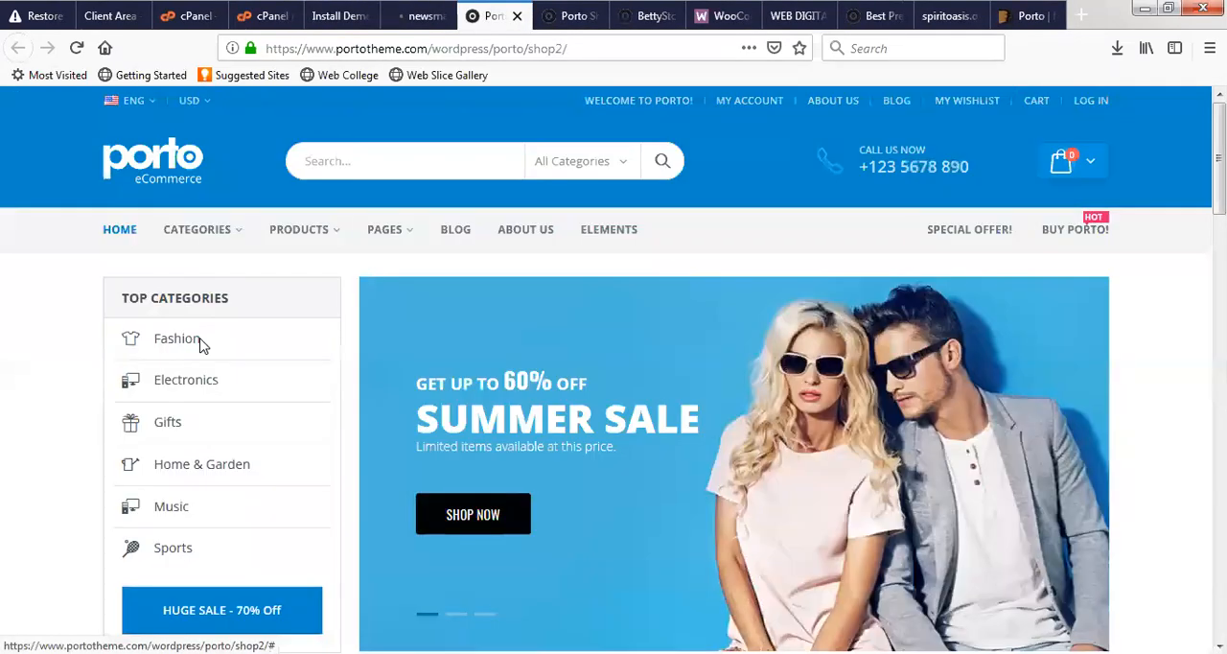
mouse_move(387, 239)
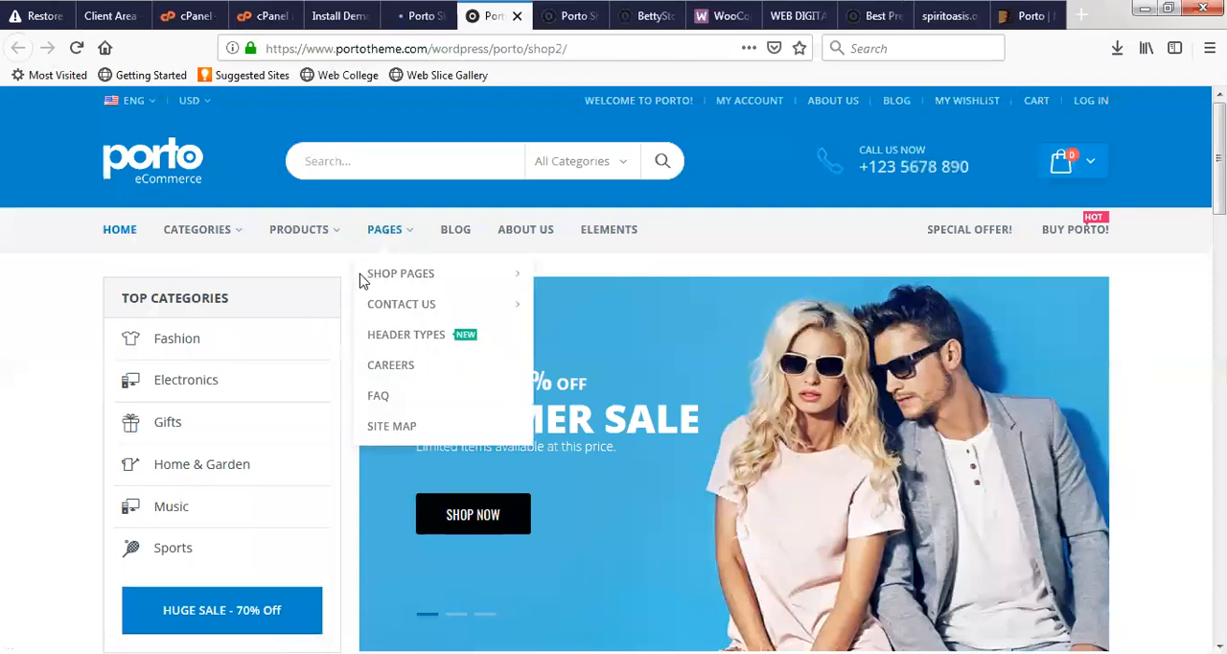
click(416, 16)
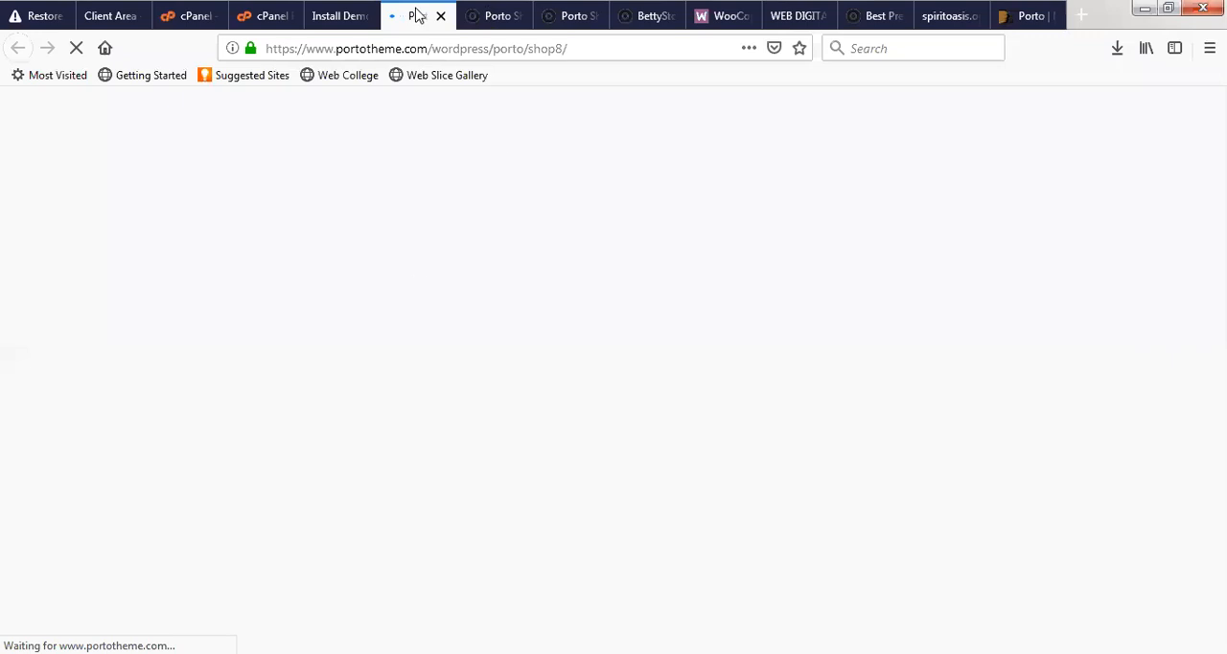
key(ctrl+Tab)
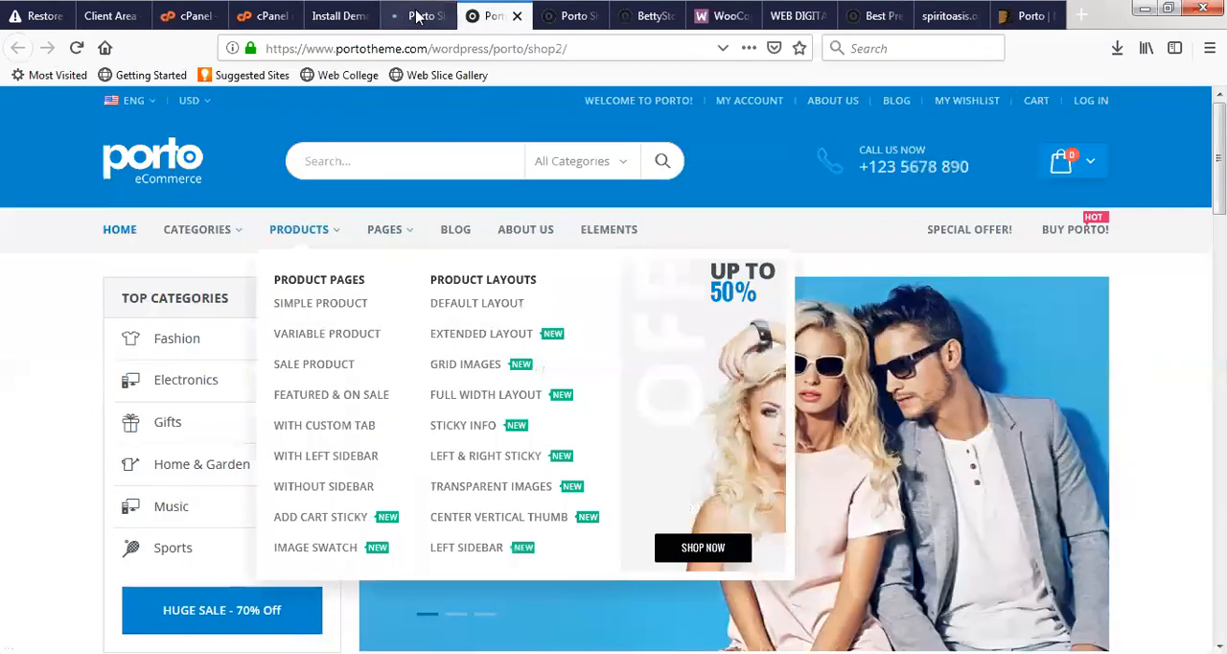
- Switch to the Shop 8 preview, dismiss its newsletter popup and look through its home page down to the footer
key(ctrl+shift+Tab)
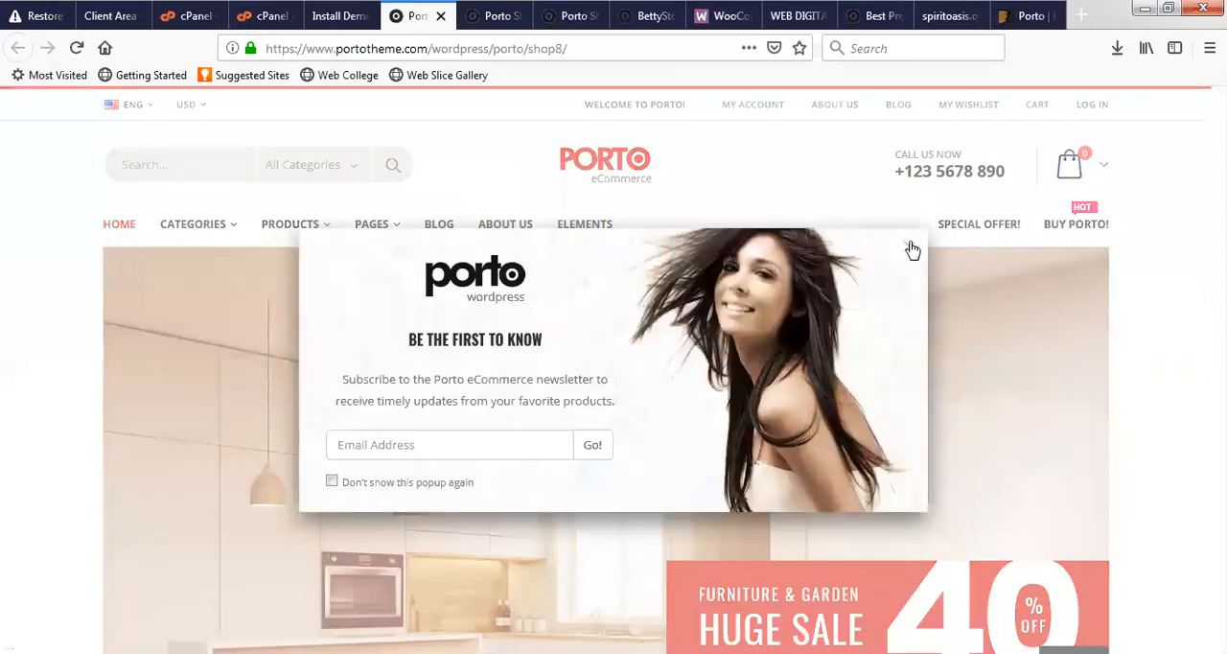
click(911, 248)
scroll(597, 331, down, 8)
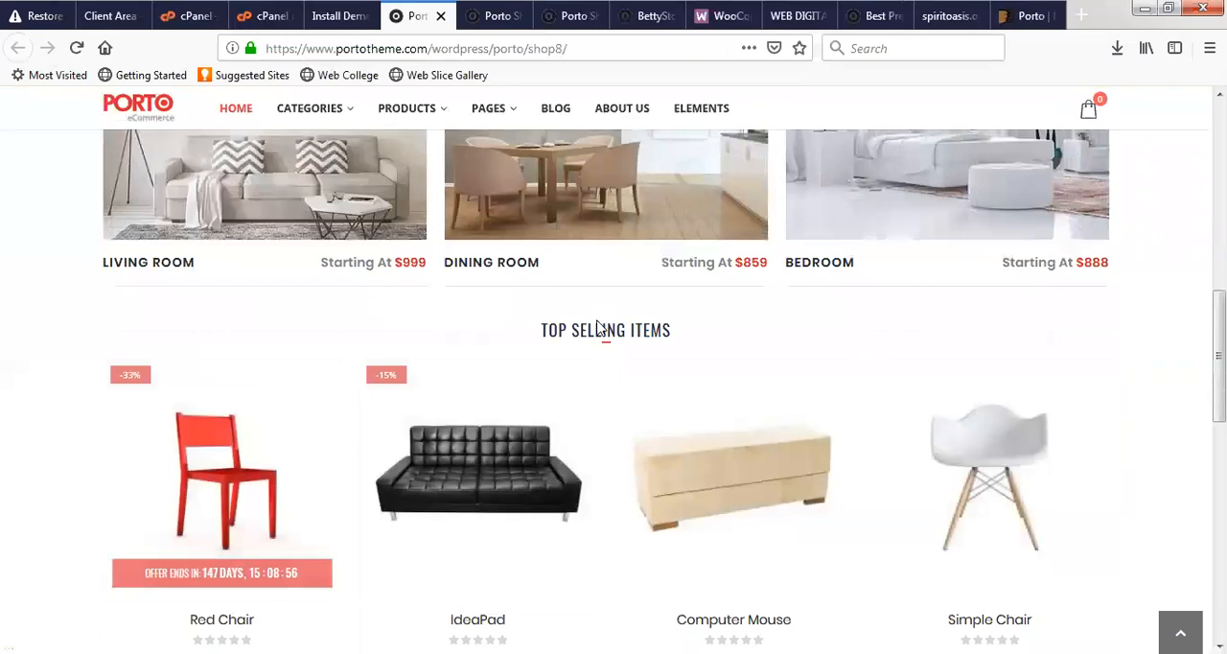
scroll(598, 326, down, 4)
scroll(596, 329, down, 5)
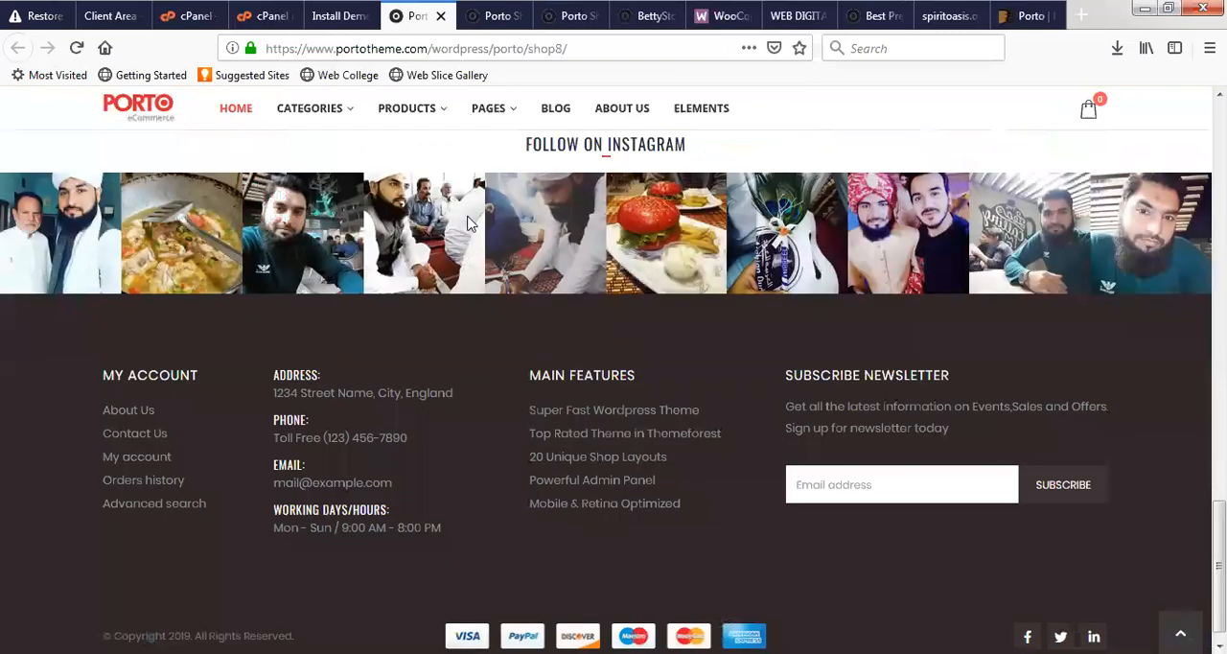
- Go back to the Porto demo list and open the Shop 1 demo preview in a new browser tab
click(338, 15)
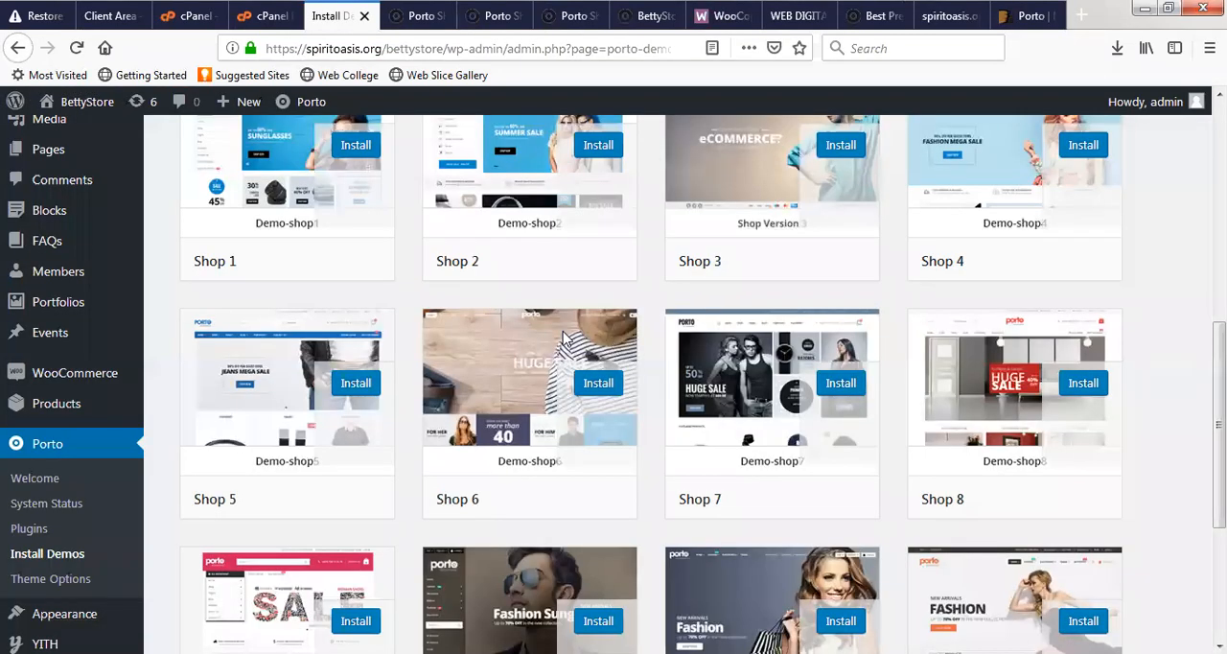
scroll(287, 431, up, 3)
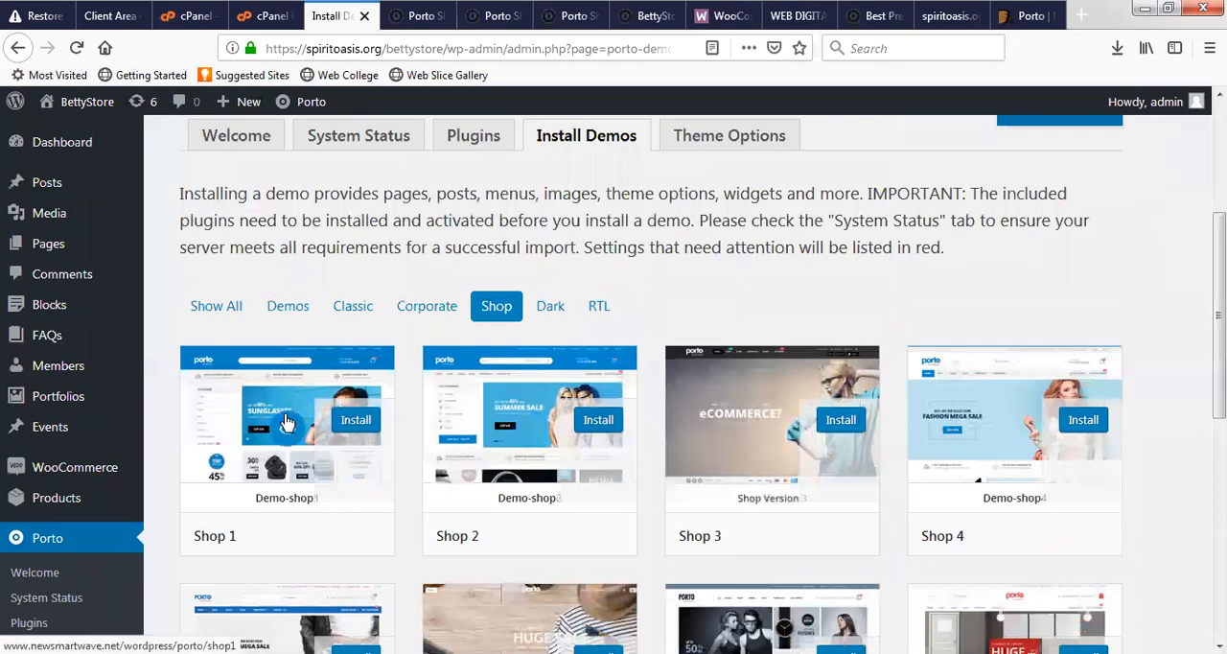
right_click(286, 422)
click(345, 429)
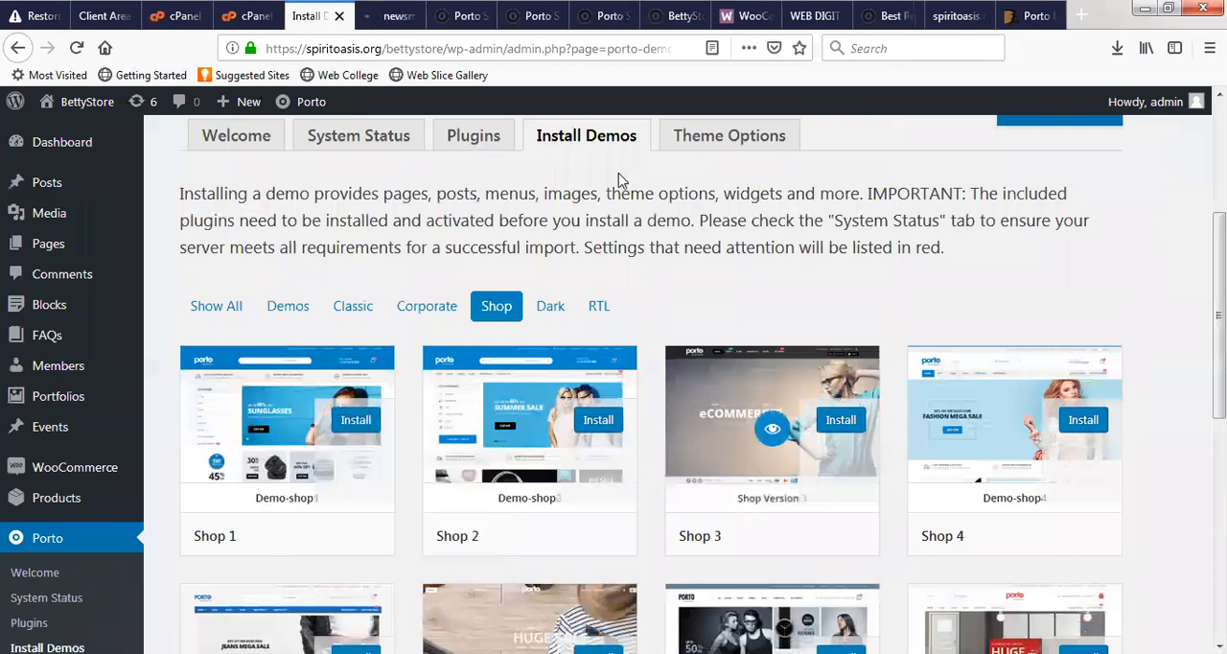
- Close the Shop 8 preview after another look at it and view the Shop 2 preview's promotional banners
click(453, 17)
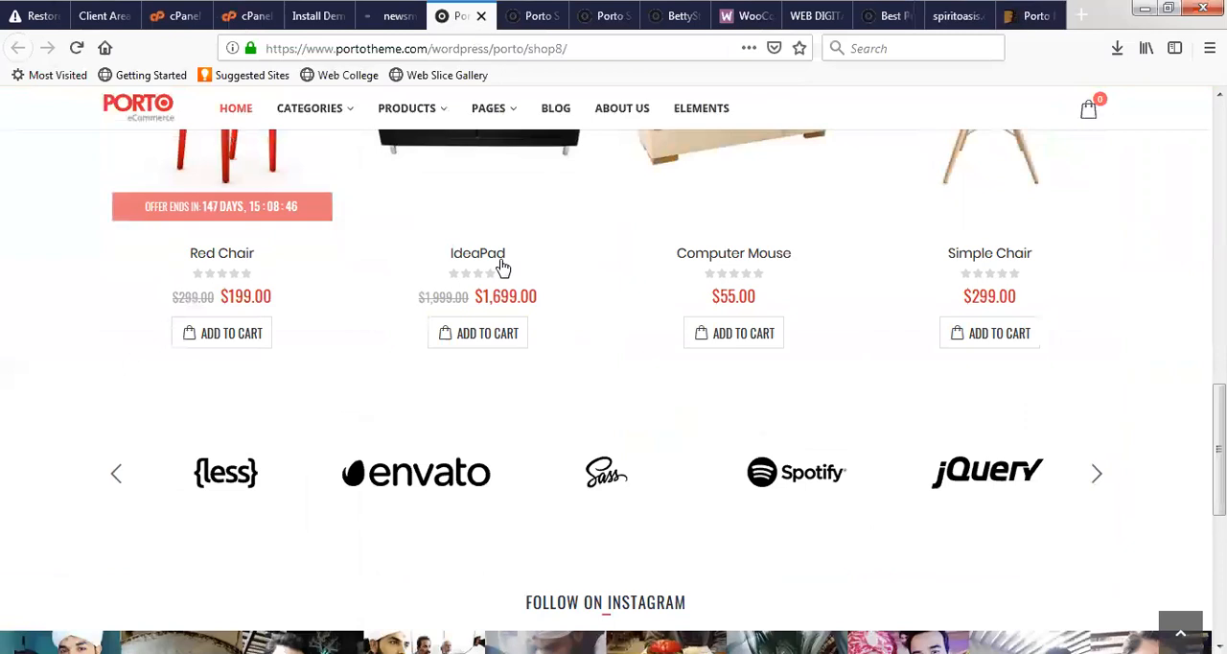
scroll(500, 266, up, 5)
click(480, 17)
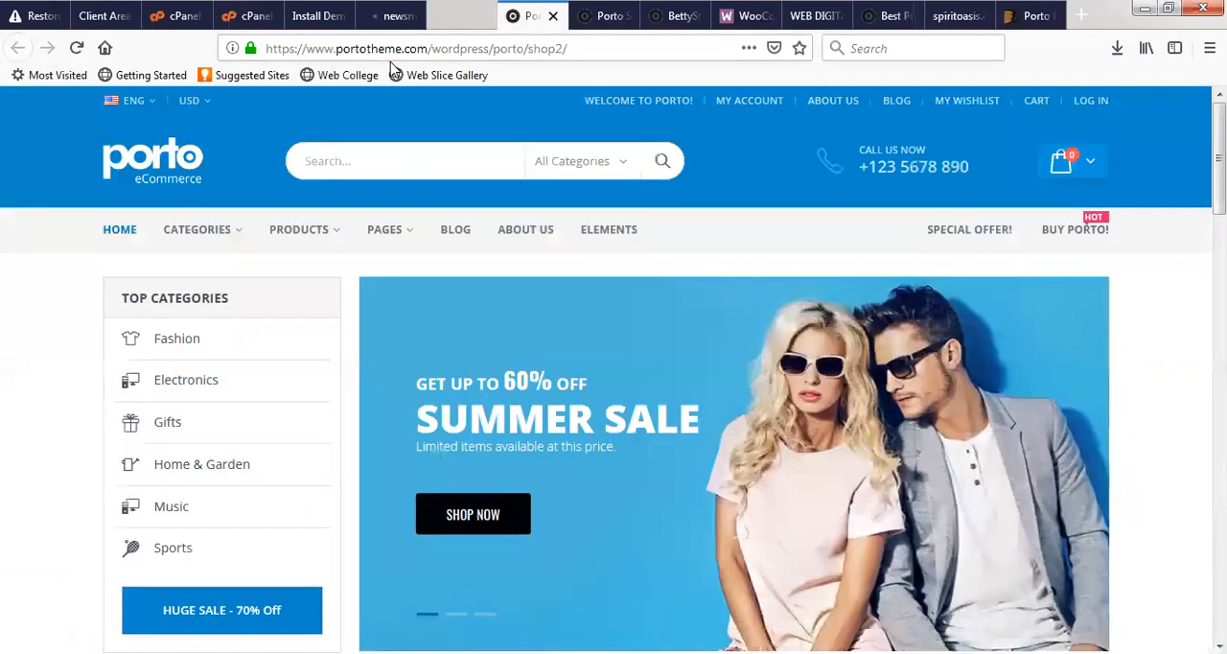
scroll(471, 294, down, 5)
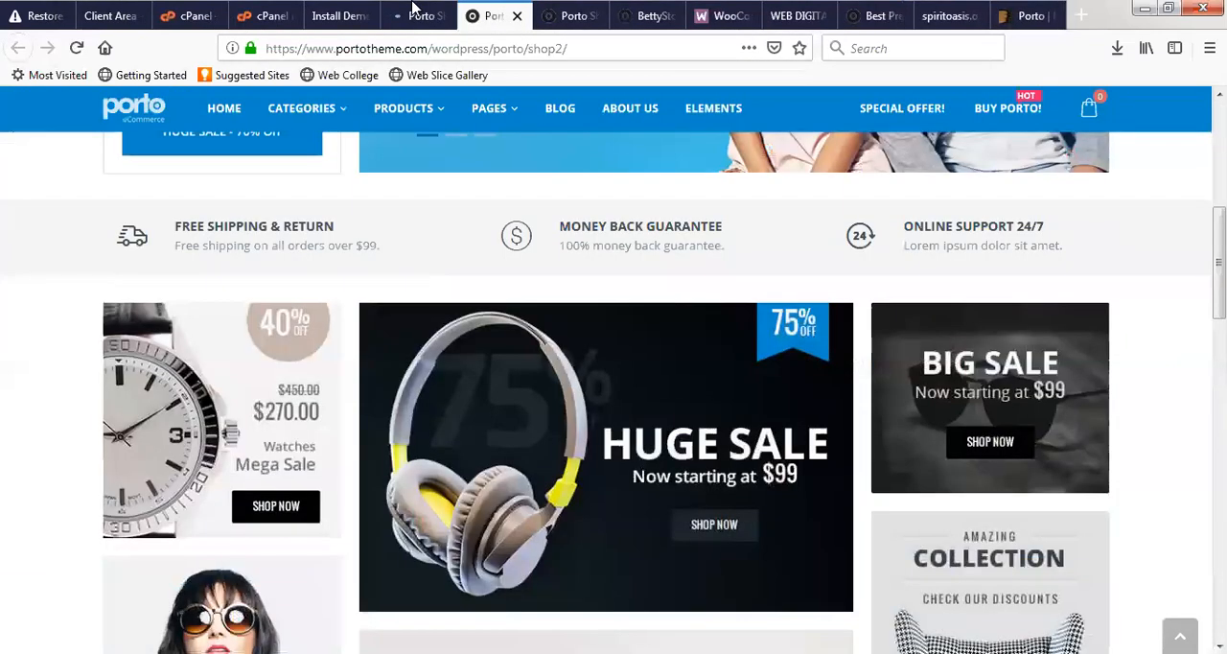
- Check the Shop 1 preview tab, then open the Shop 11 demo preview from the Porto demo list in a new browser tab
click(413, 15)
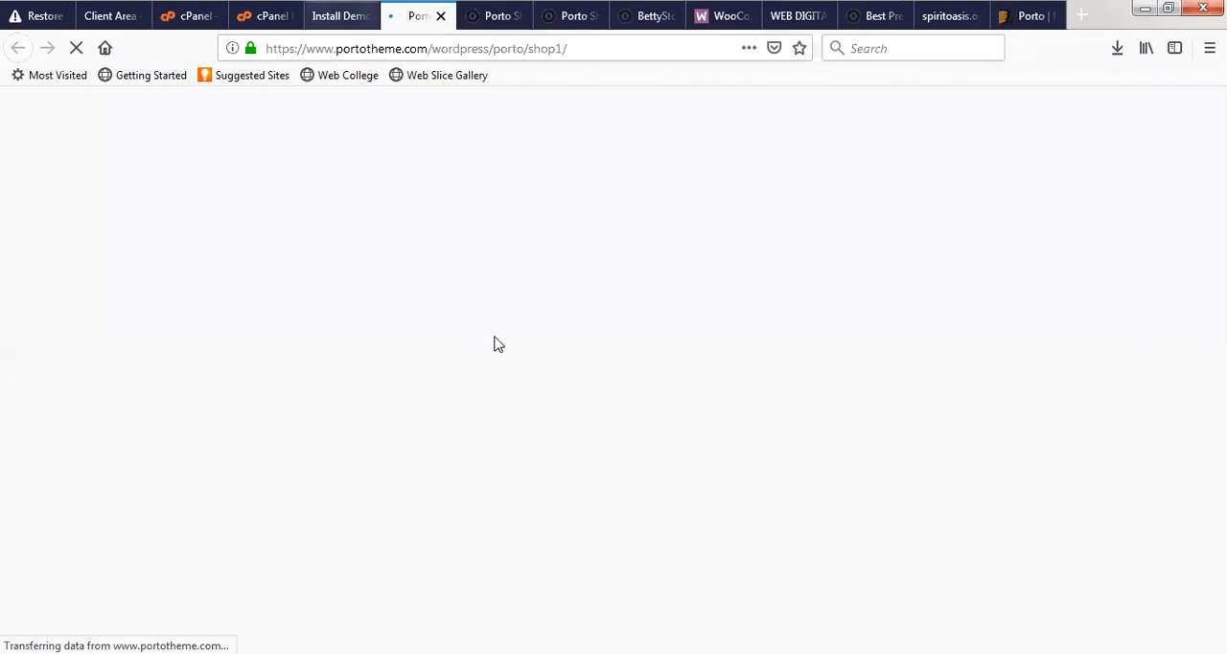
key(ctrl+Page_Up)
scroll(956, 479, down, 5)
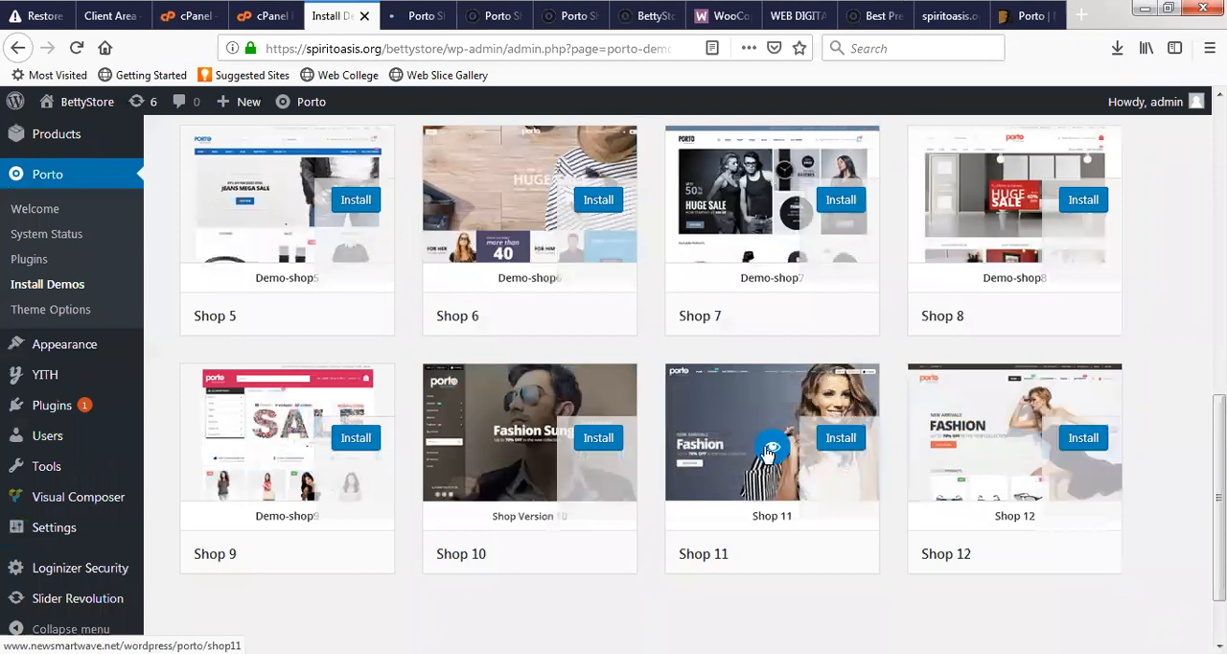
right_click(770, 453)
click(815, 457)
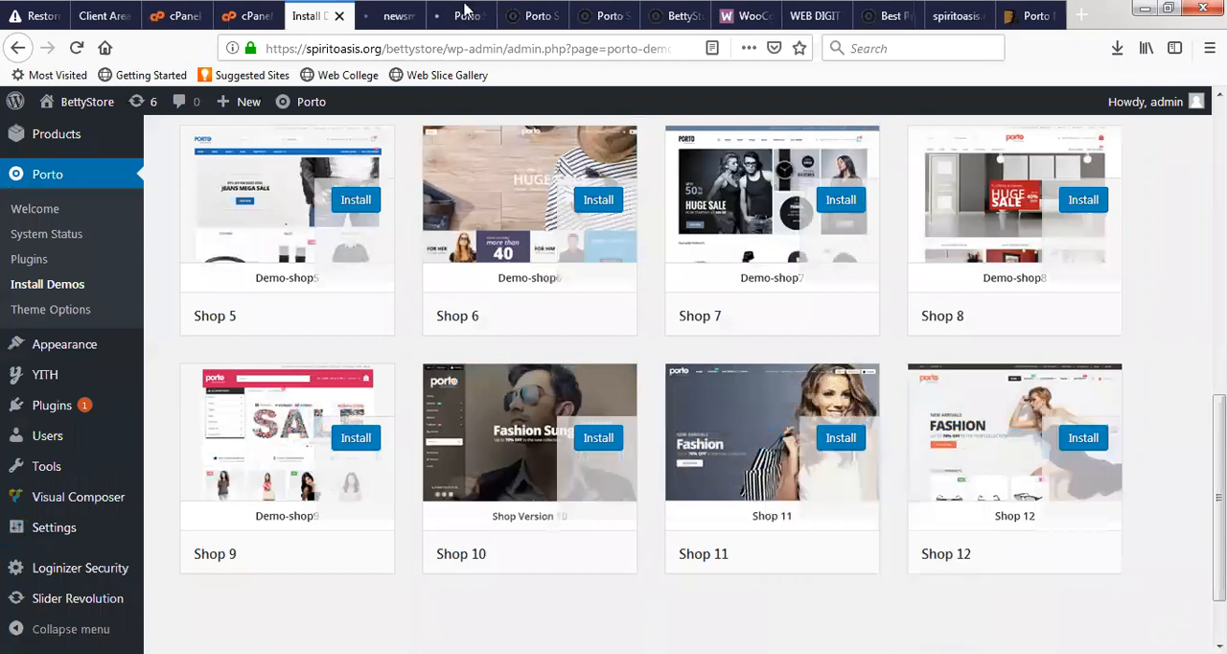
- Switch to the Shop 1 preview and look through its home page from the banner down to the footer and back
click(464, 9)
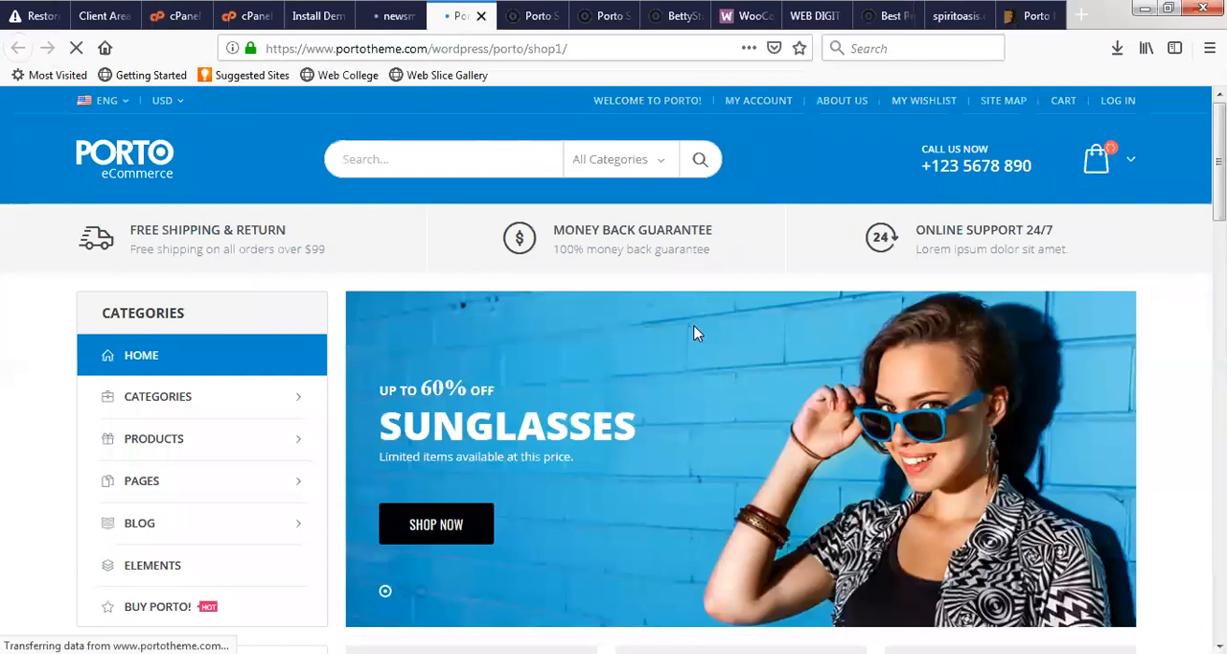
scroll(711, 332, down, 4)
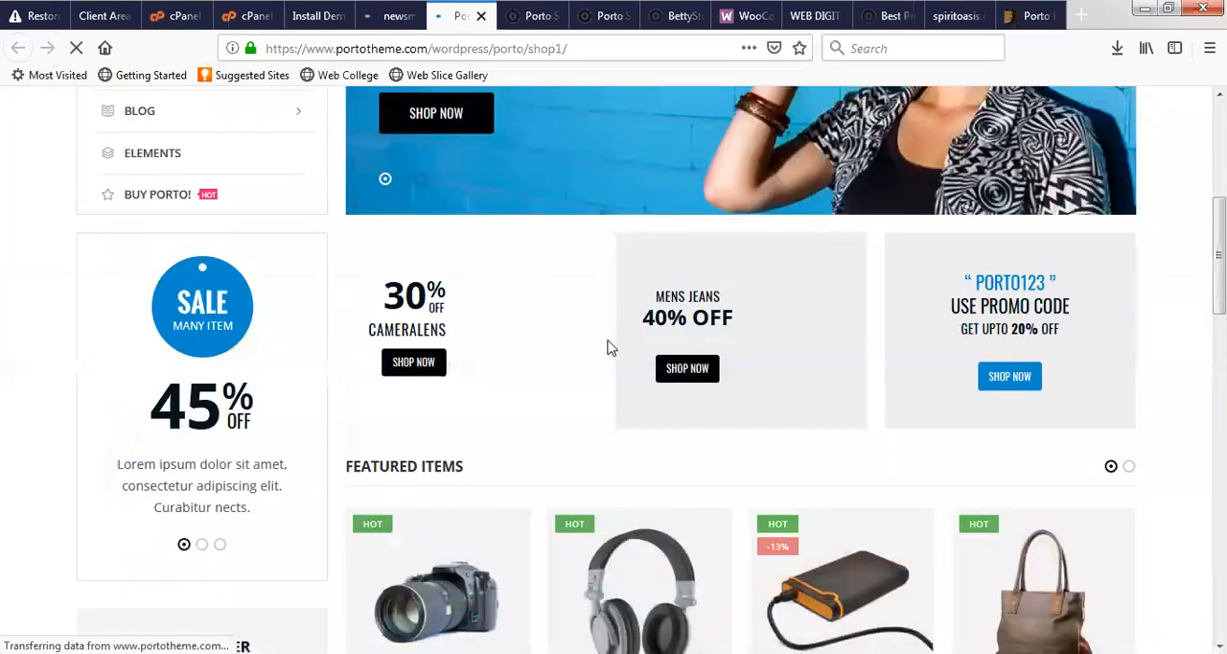
scroll(611, 348, down, 4)
click(910, 238)
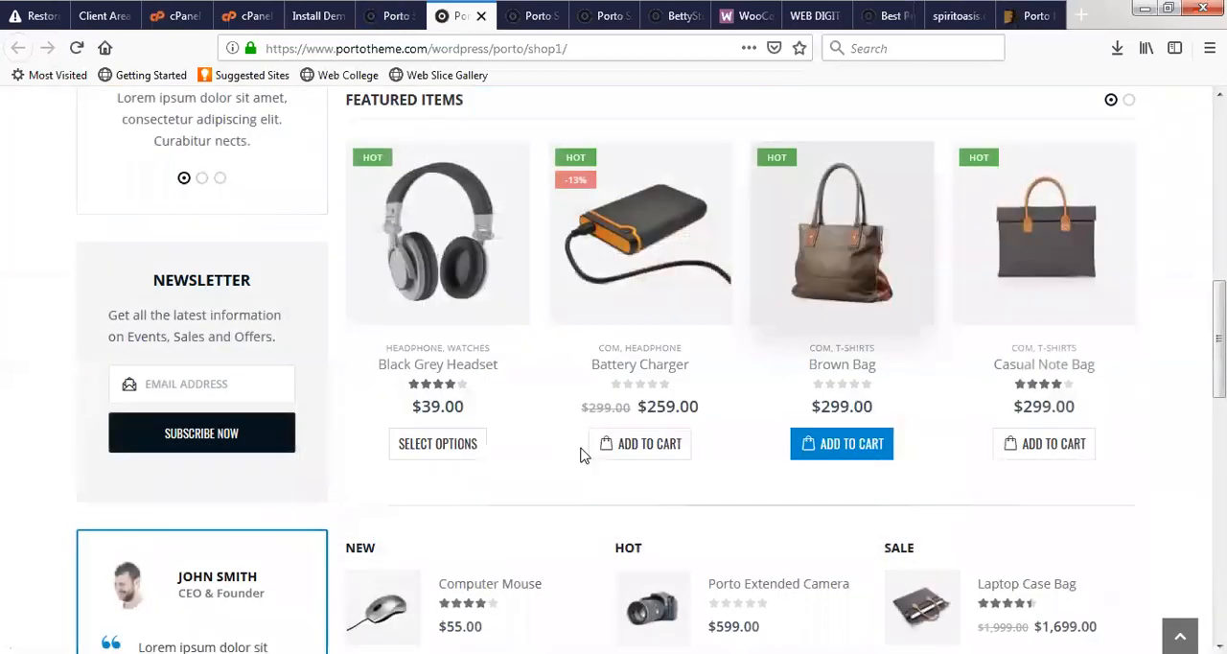
scroll(581, 454, down, 10)
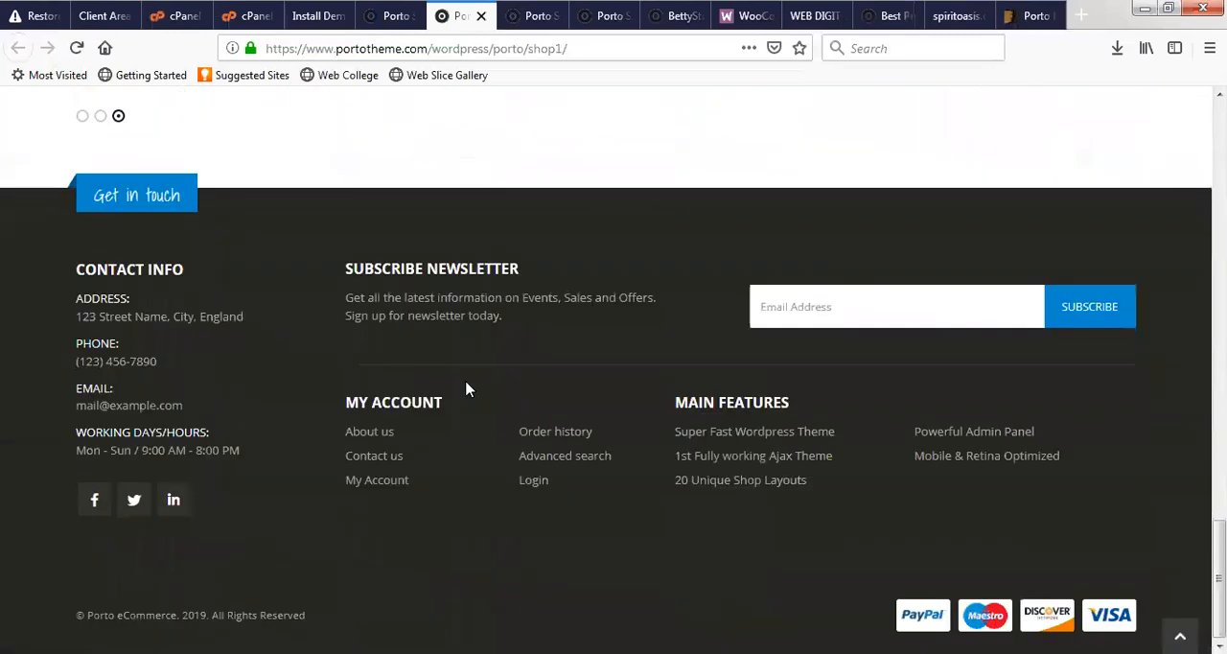
scroll(467, 388, up, 15)
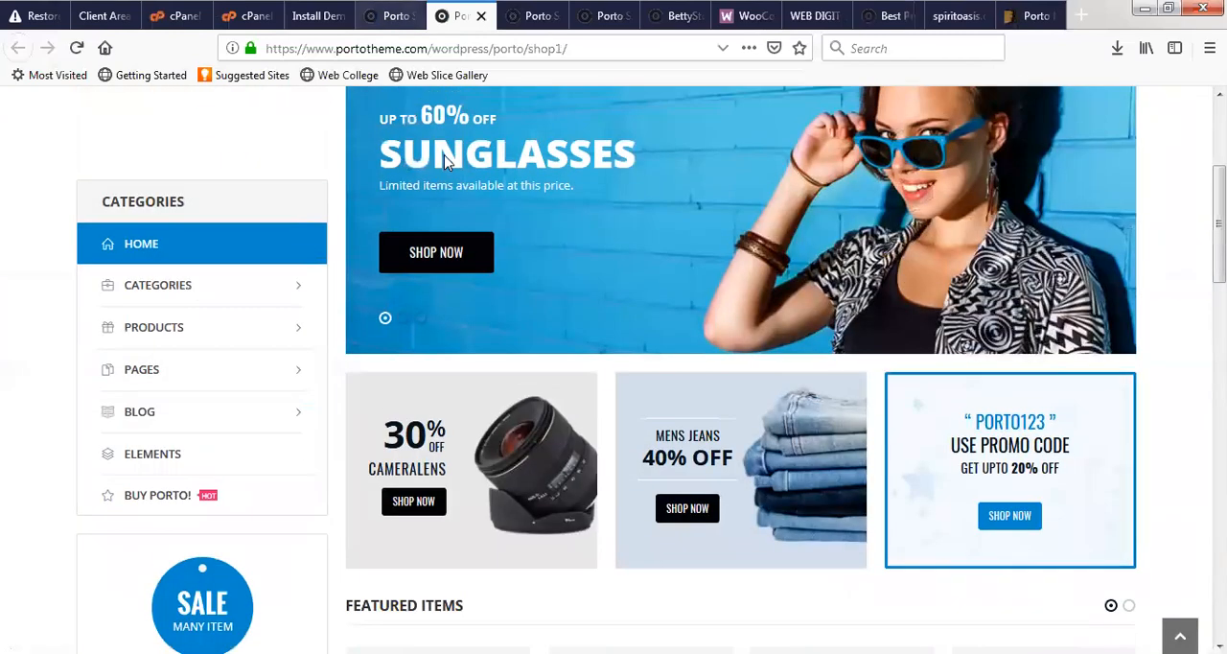
click(457, 255)
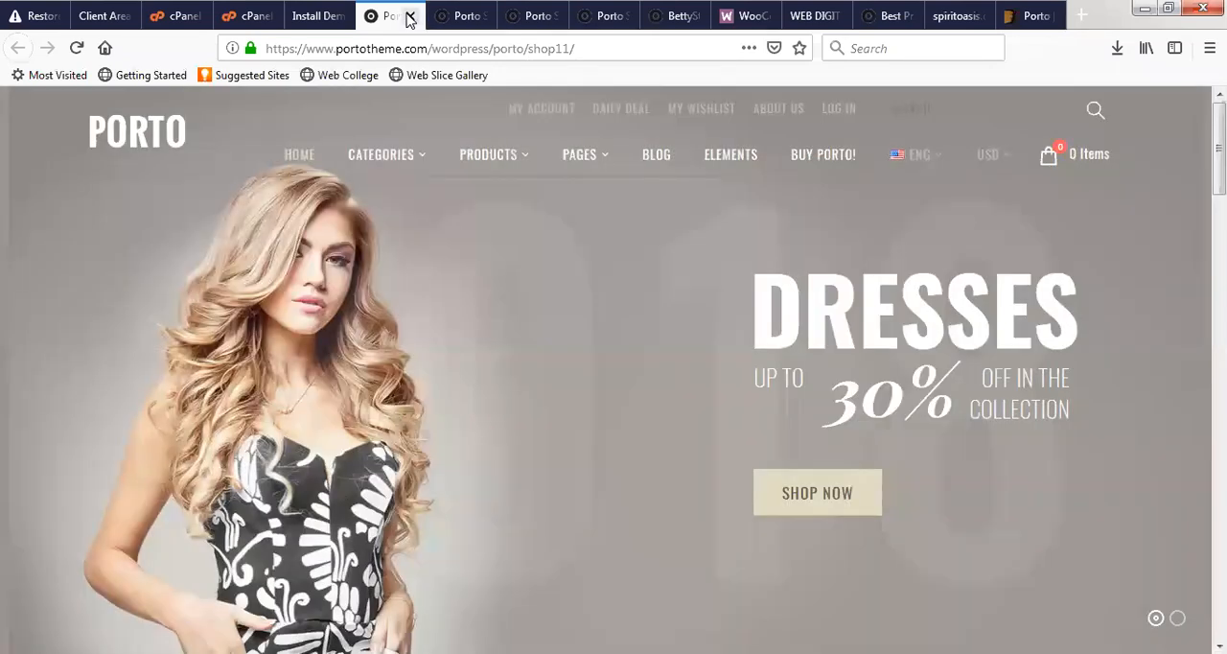
- Close one Shop 11 preview, look back over the Shop 2 preview up to its header and close it too
click(410, 16)
key(ctrl+Tab)
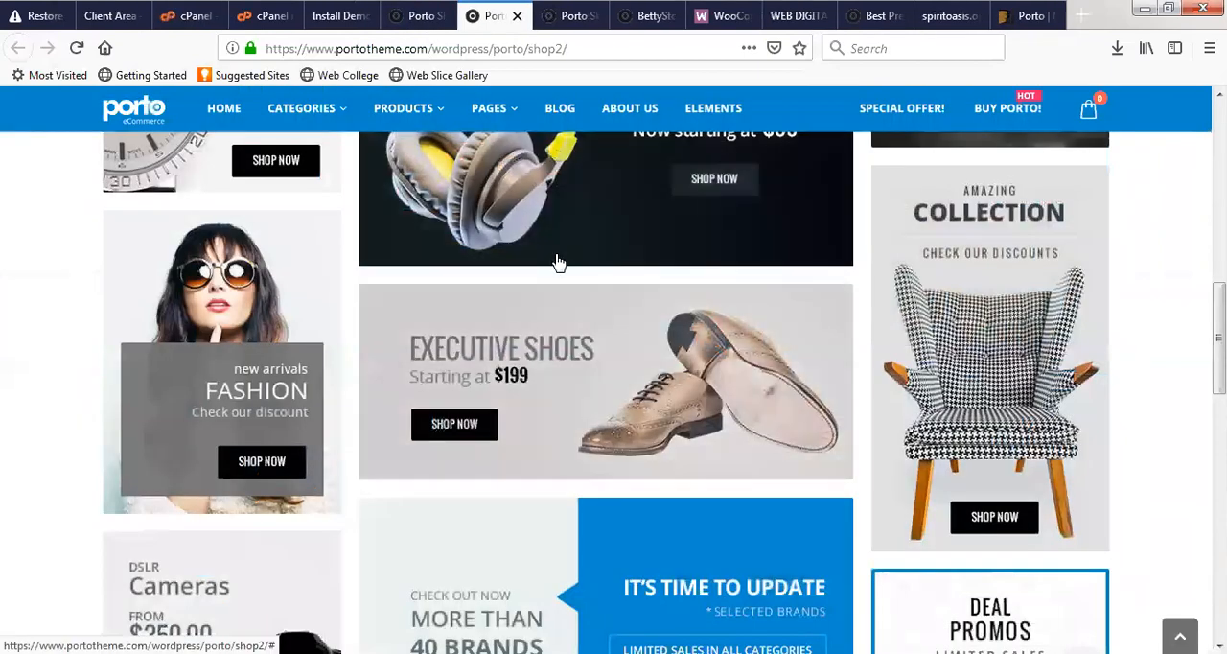
scroll(493, 277, up, 5)
scroll(514, 188, up, 4)
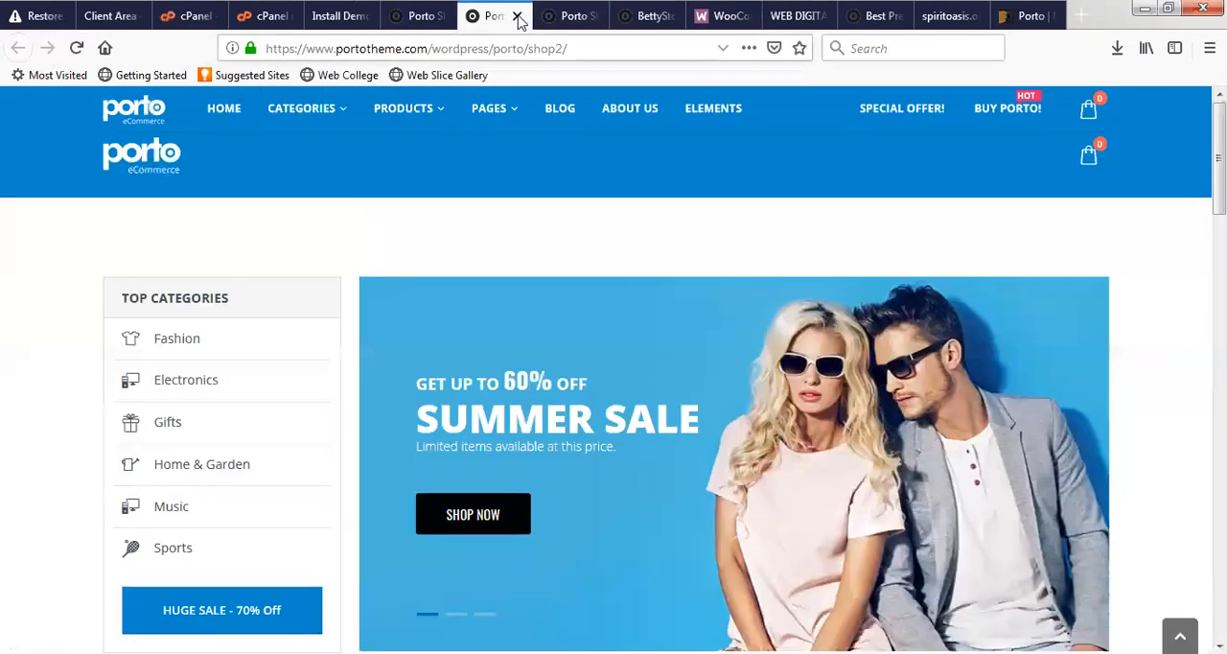
click(517, 16)
- Look over the remaining Shop 11 preview up to its main banner and close it
scroll(496, 282, up, 5)
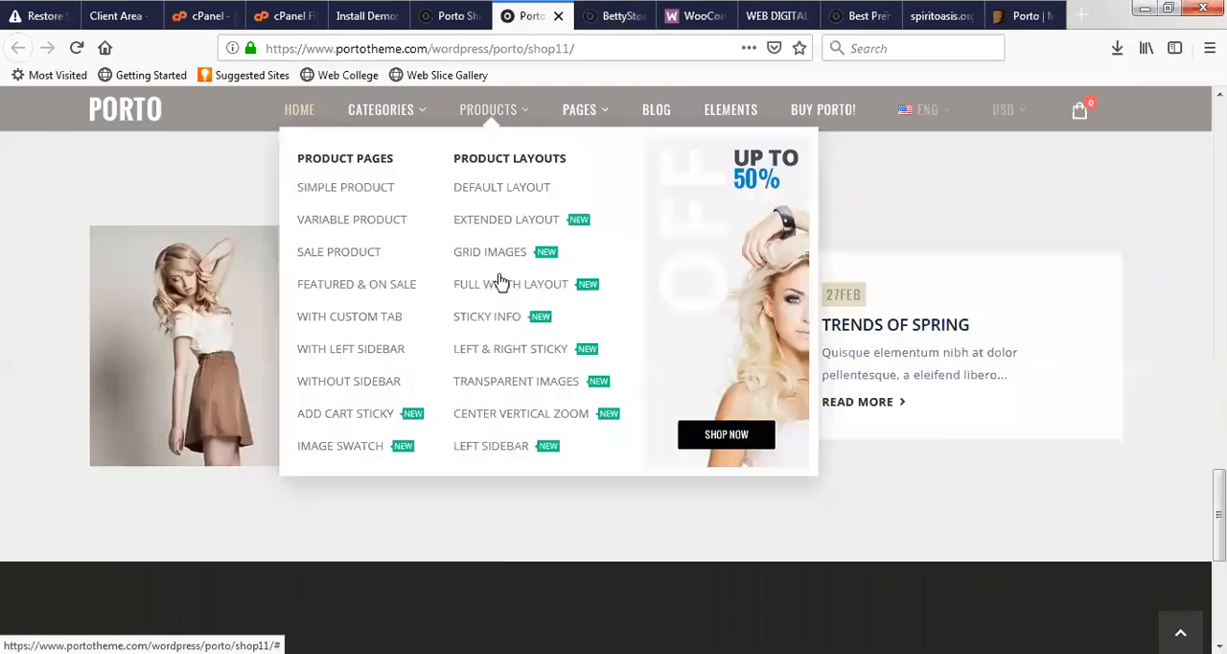
scroll(605, 379, up, 3)
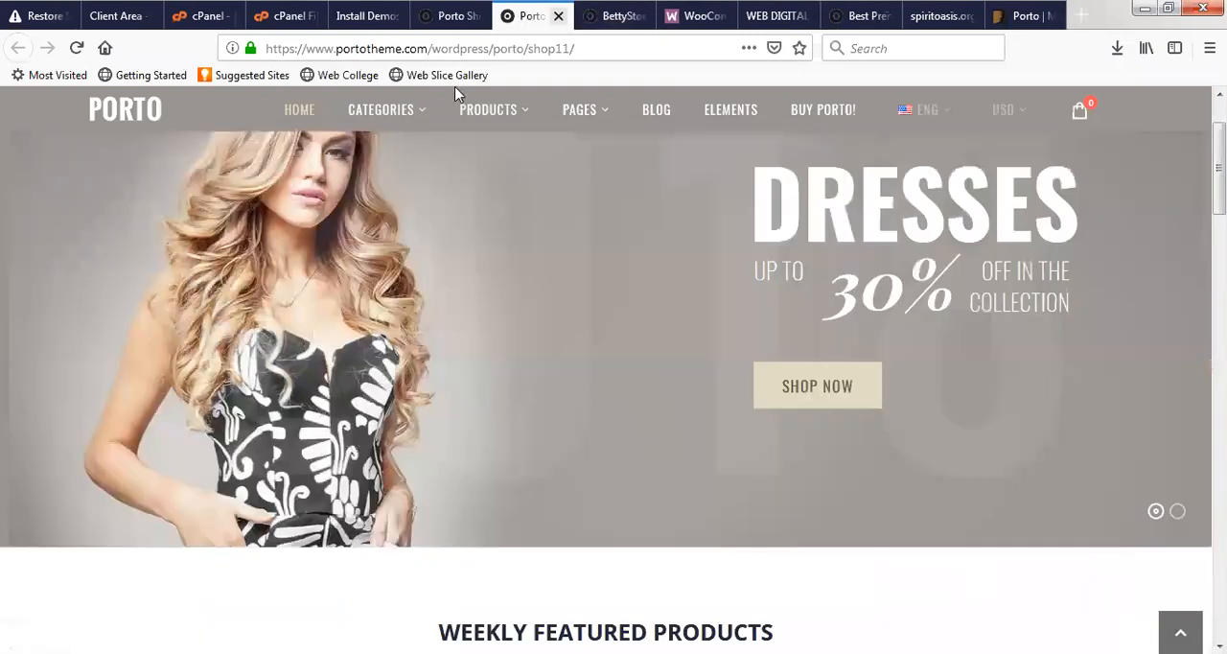
click(618, 15)
- Recheck the top of the Shop 1 preview's home page and return to the Porto demo list
click(386, 16)
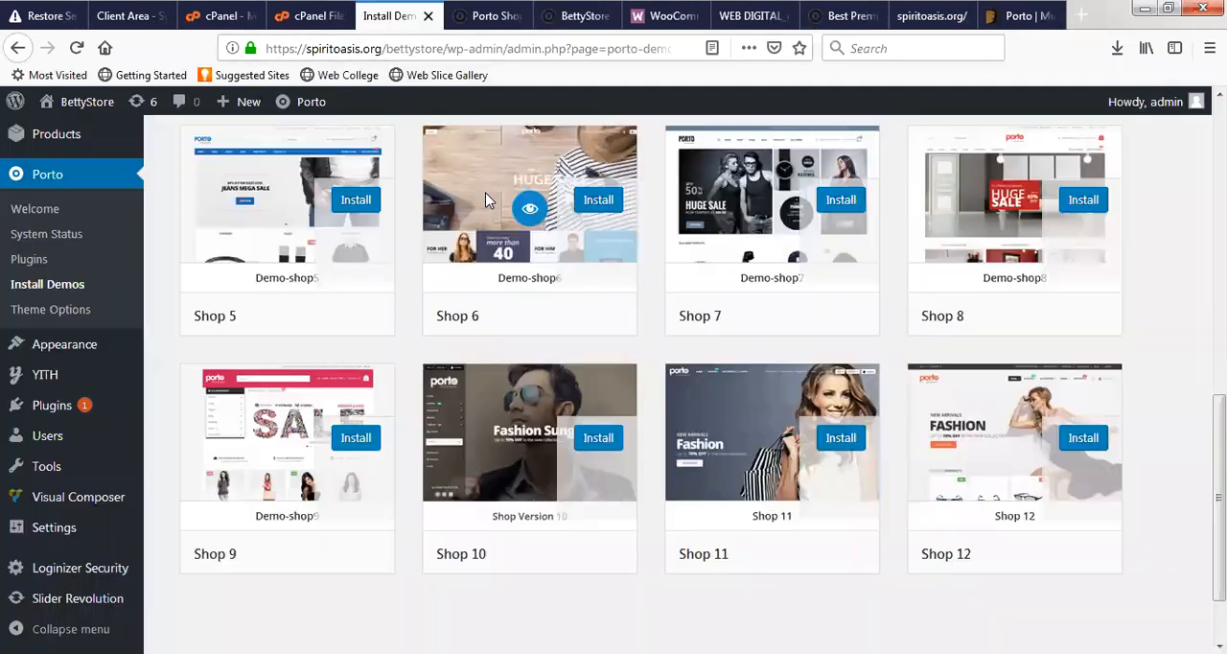
click(498, 16)
scroll(540, 468, up, 3)
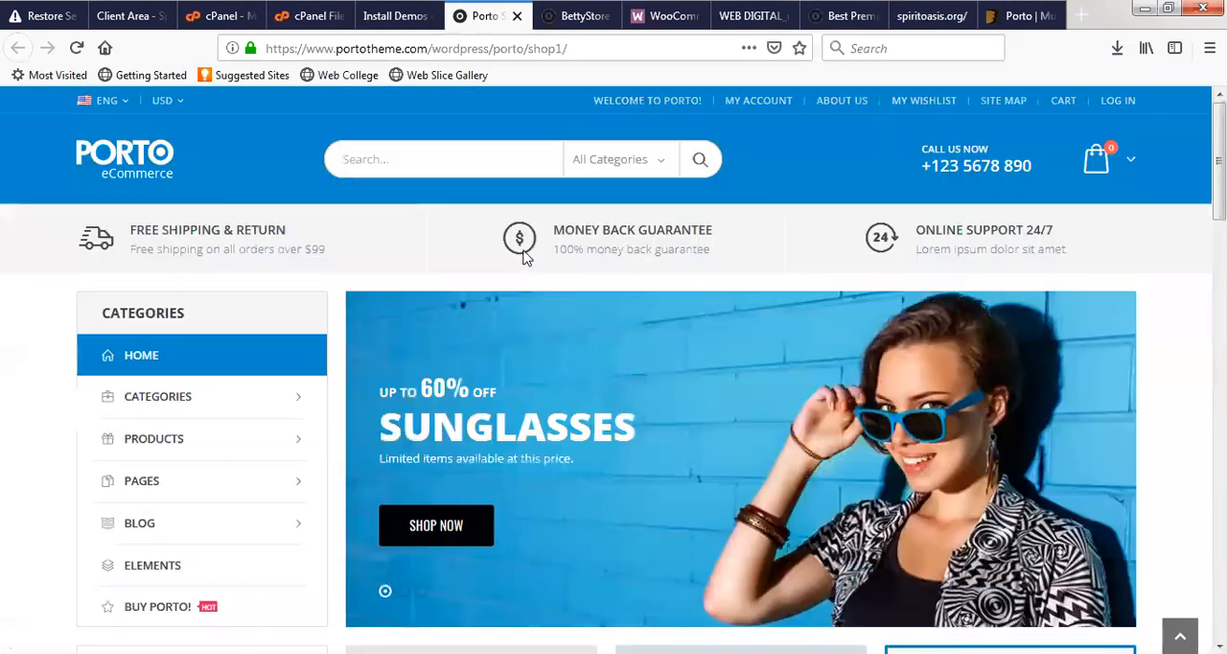
click(382, 8)
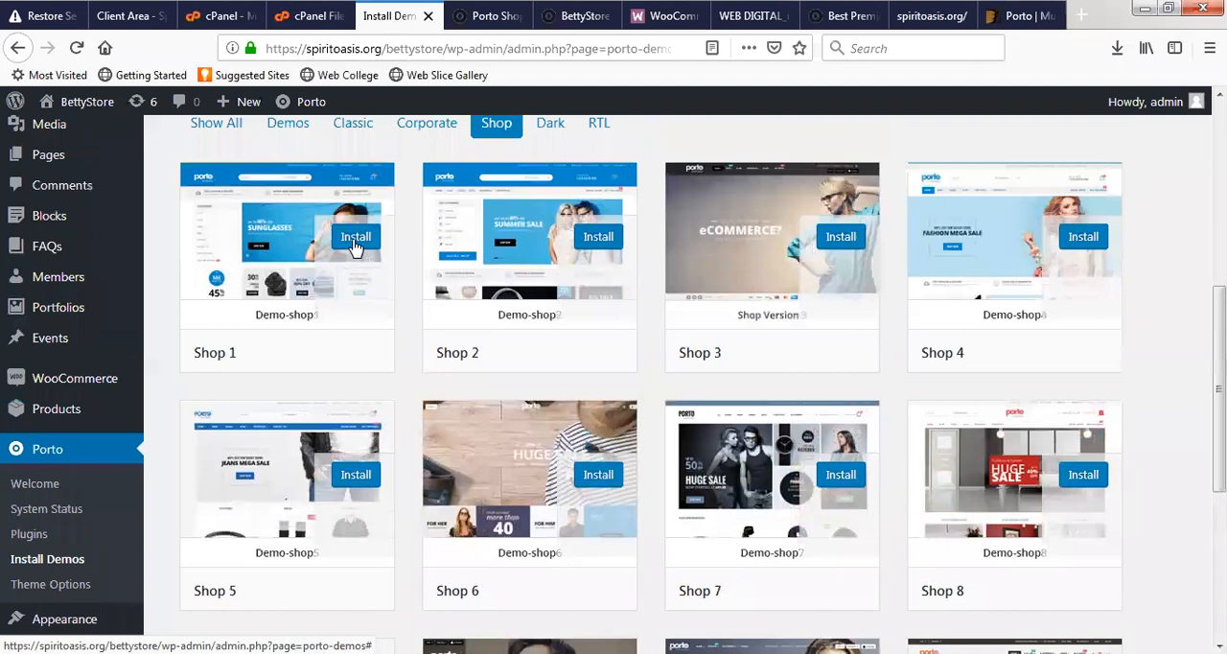
- Open the Shop 1 install options, enable Import shortcode pages along with the preselected options and start the demo installation
click(354, 237)
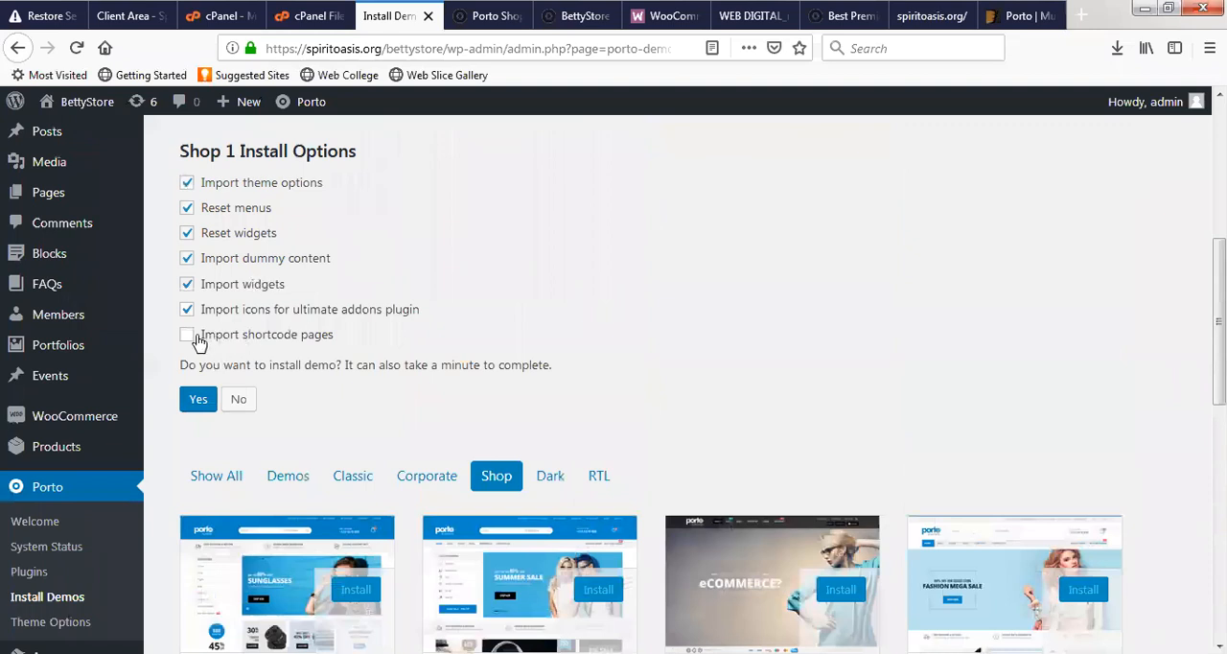
click(189, 337)
click(479, 16)
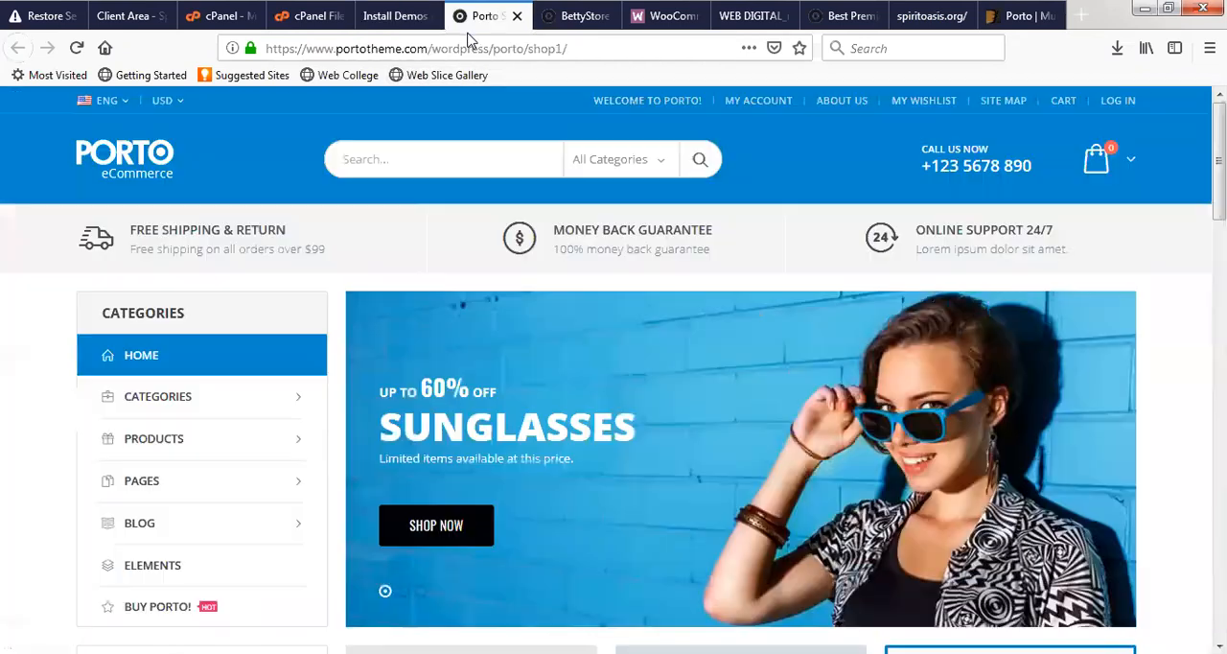
click(398, 15)
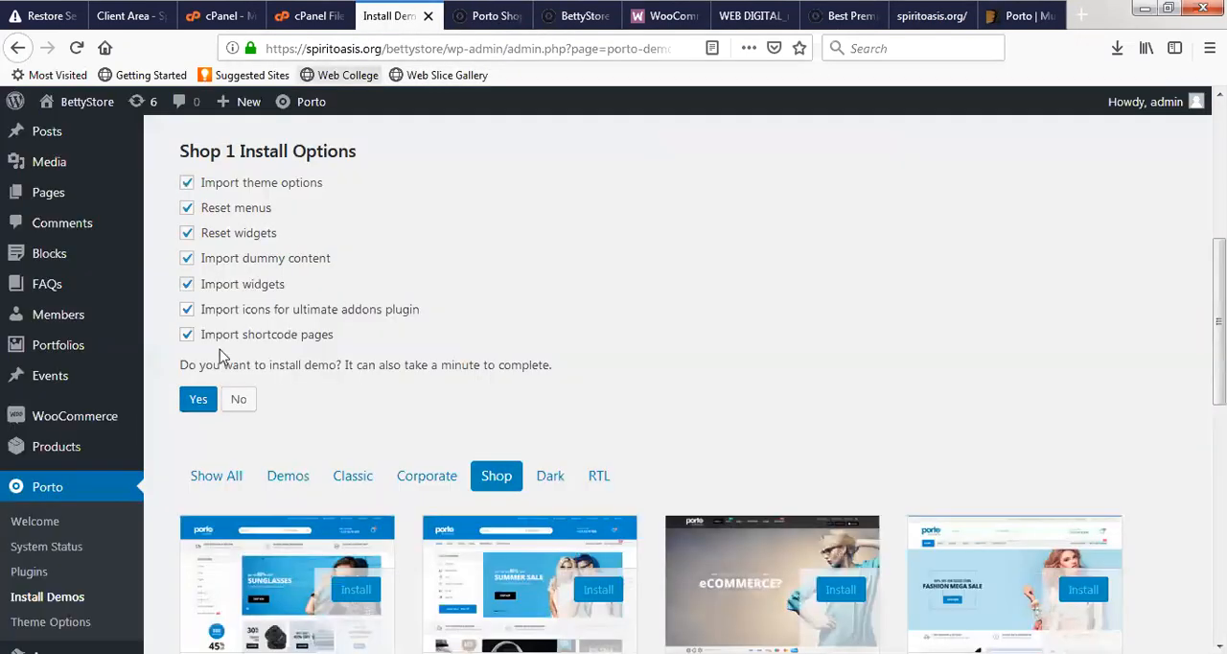
click(197, 401)
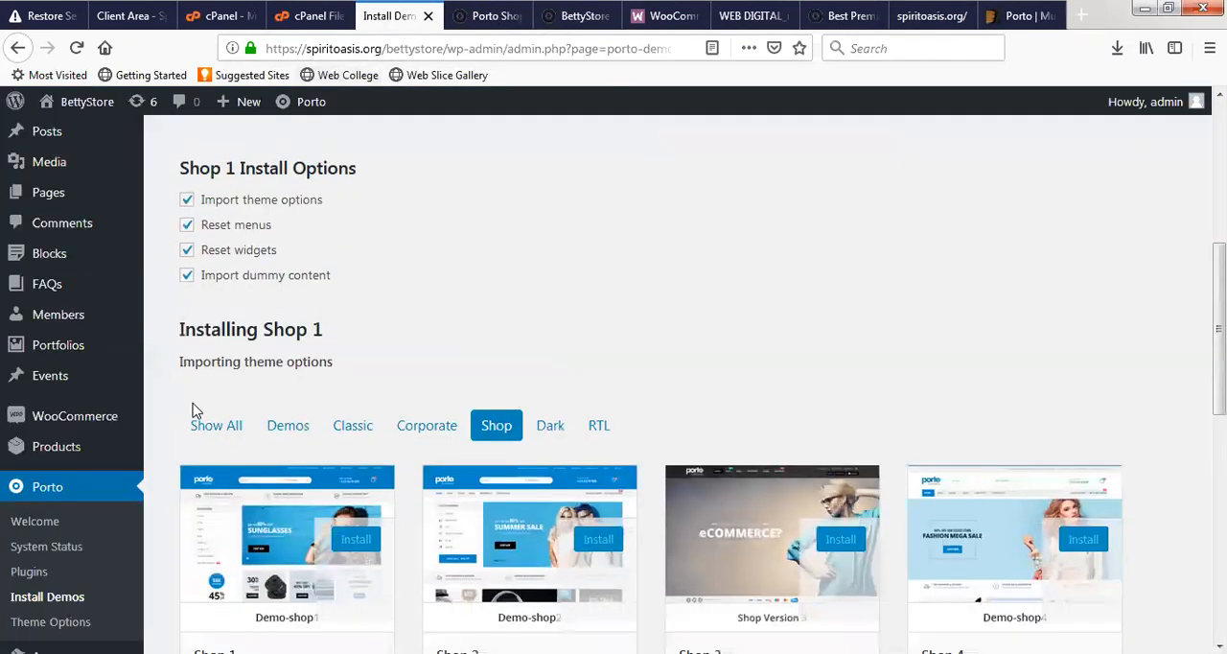
scroll(479, 268, up, 2)
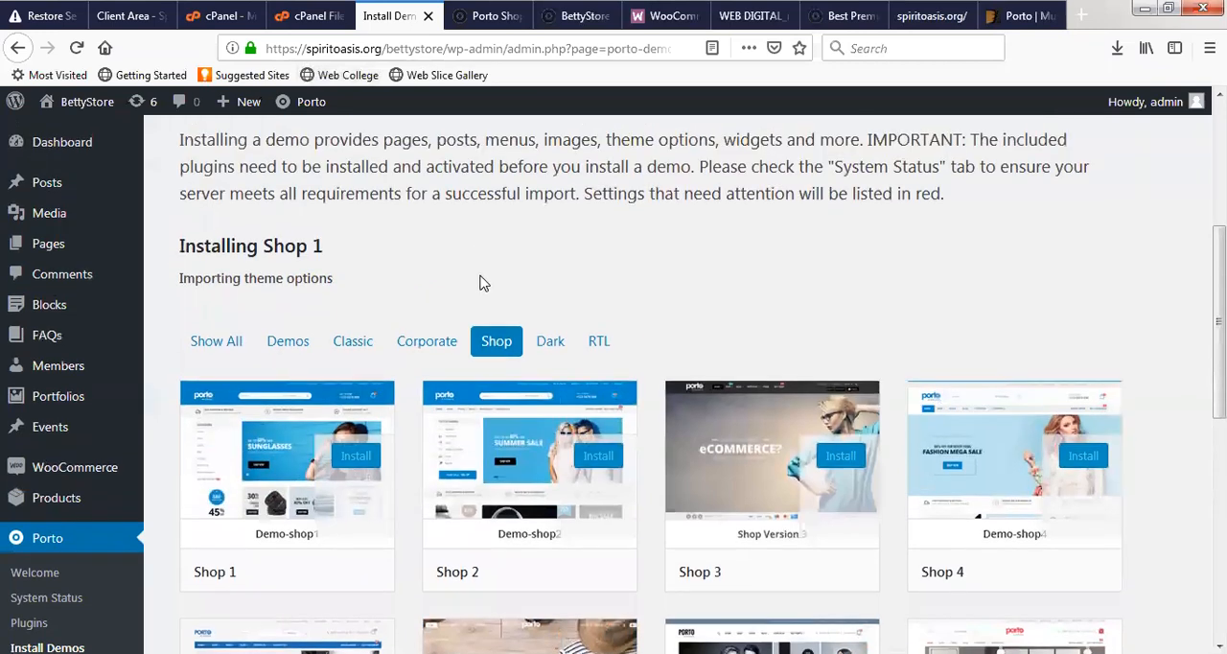
- Compare the Shop 1 preview with the current BettyStore front page and check the import progress on the demo list
click(491, 16)
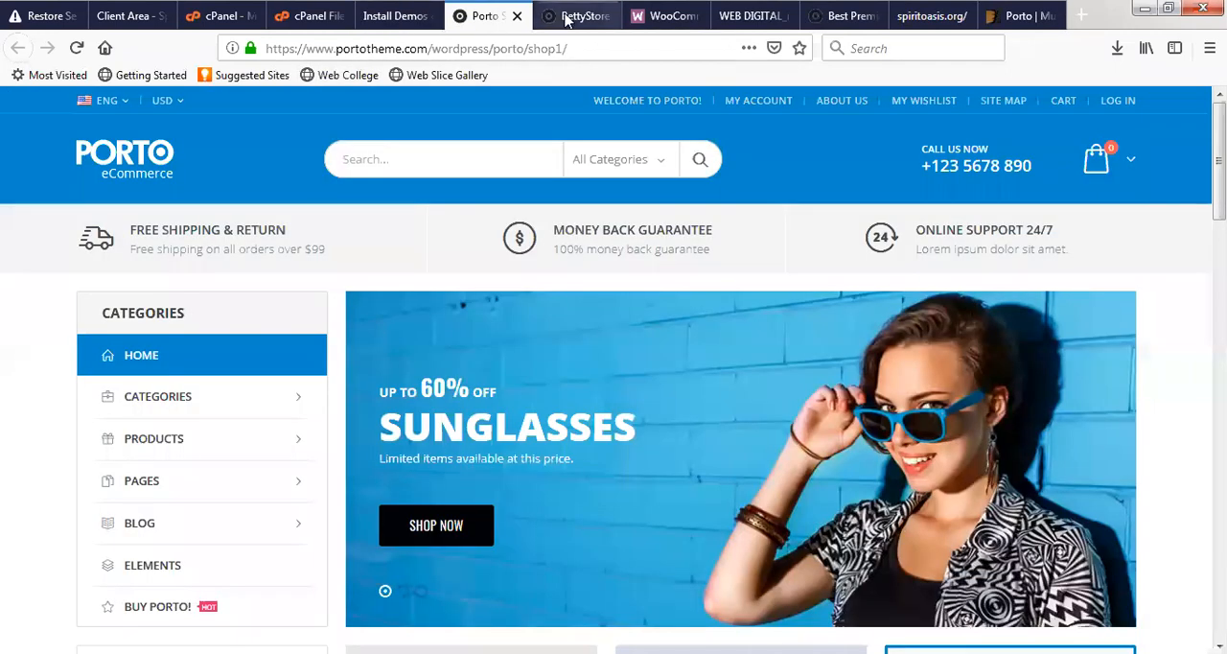
click(568, 16)
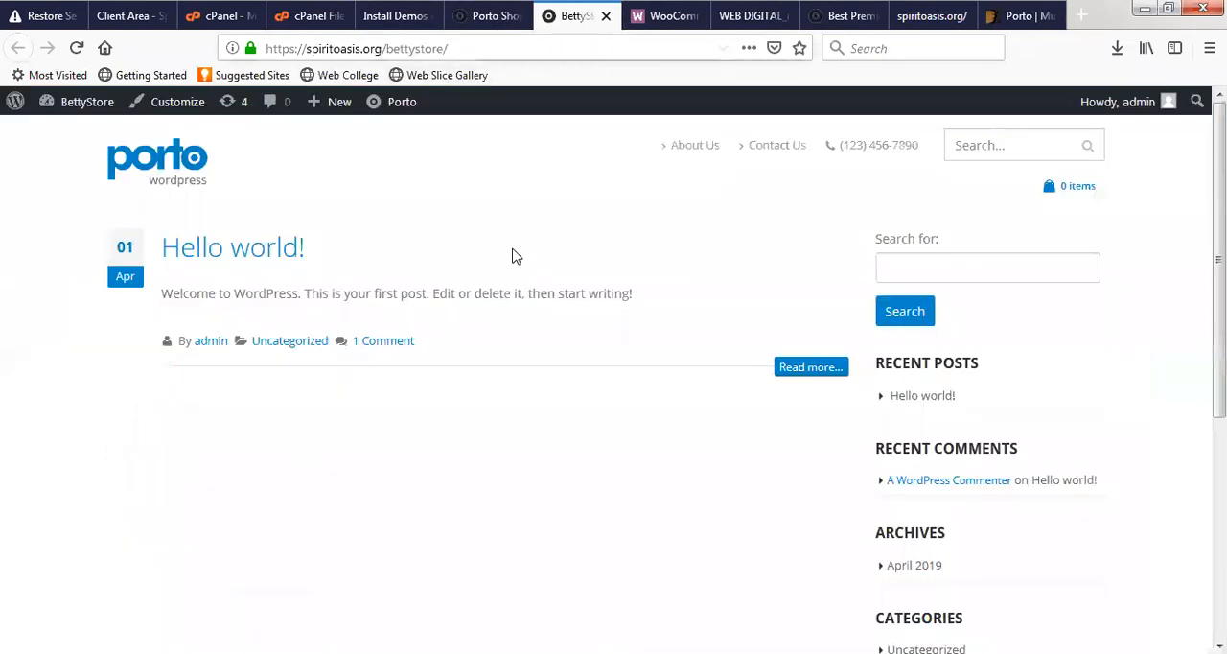
click(489, 15)
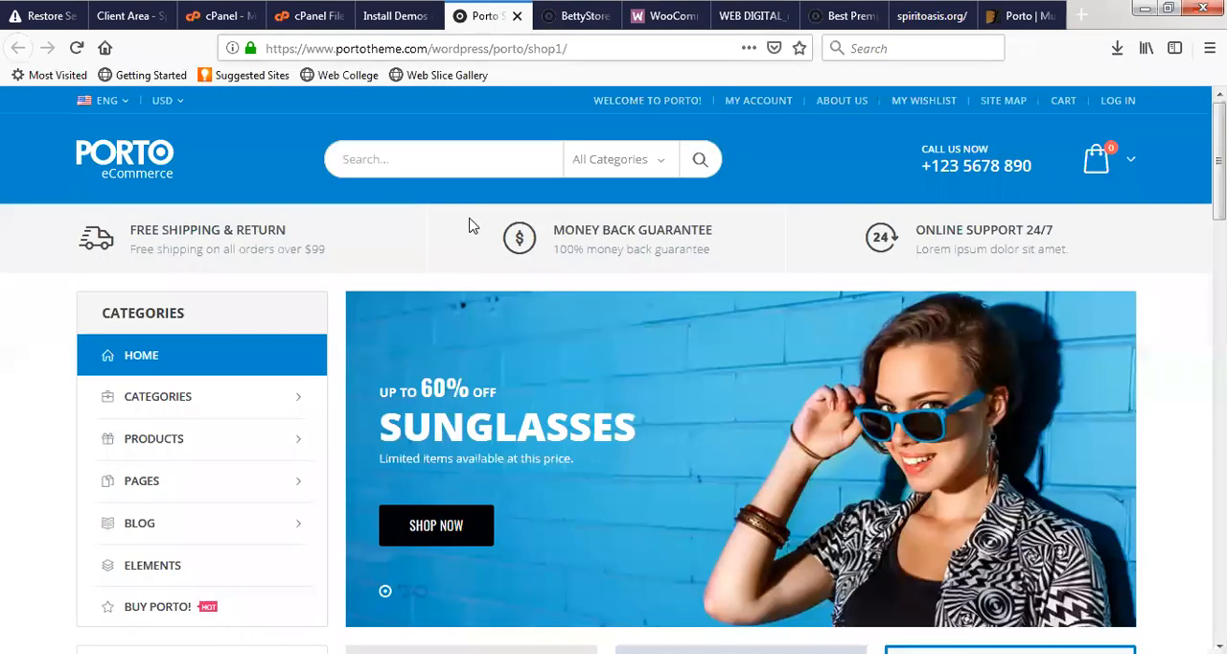
click(392, 15)
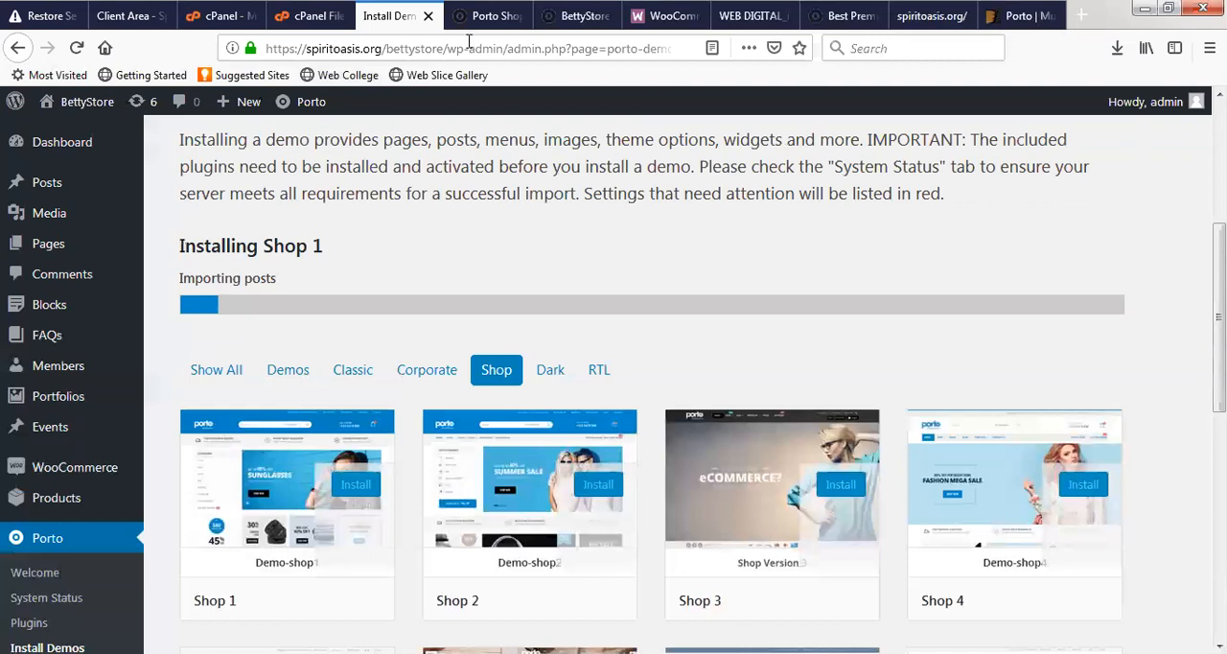
- Examine the Shop 1 preview's home page from its promotional banners down to the service section and back up to the Categories menu
key(ctrl+Tab)
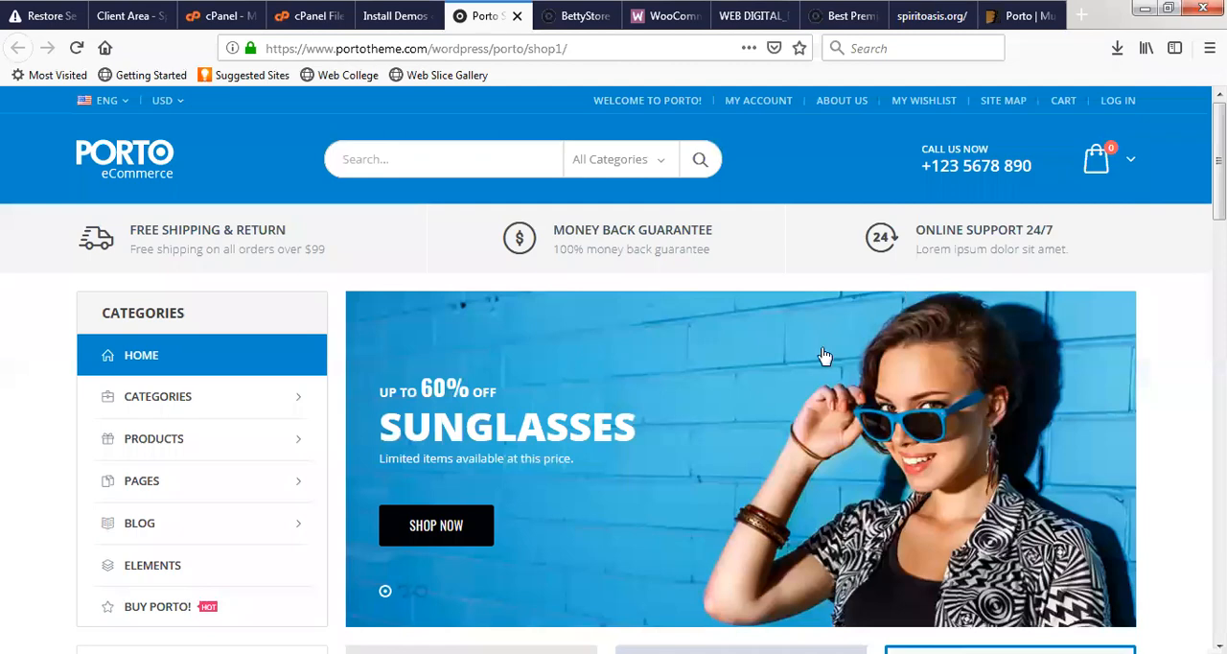
scroll(822, 355, down, 10)
scroll(438, 301, up, 12)
scroll(790, 317, down, 4)
scroll(642, 320, down, 3)
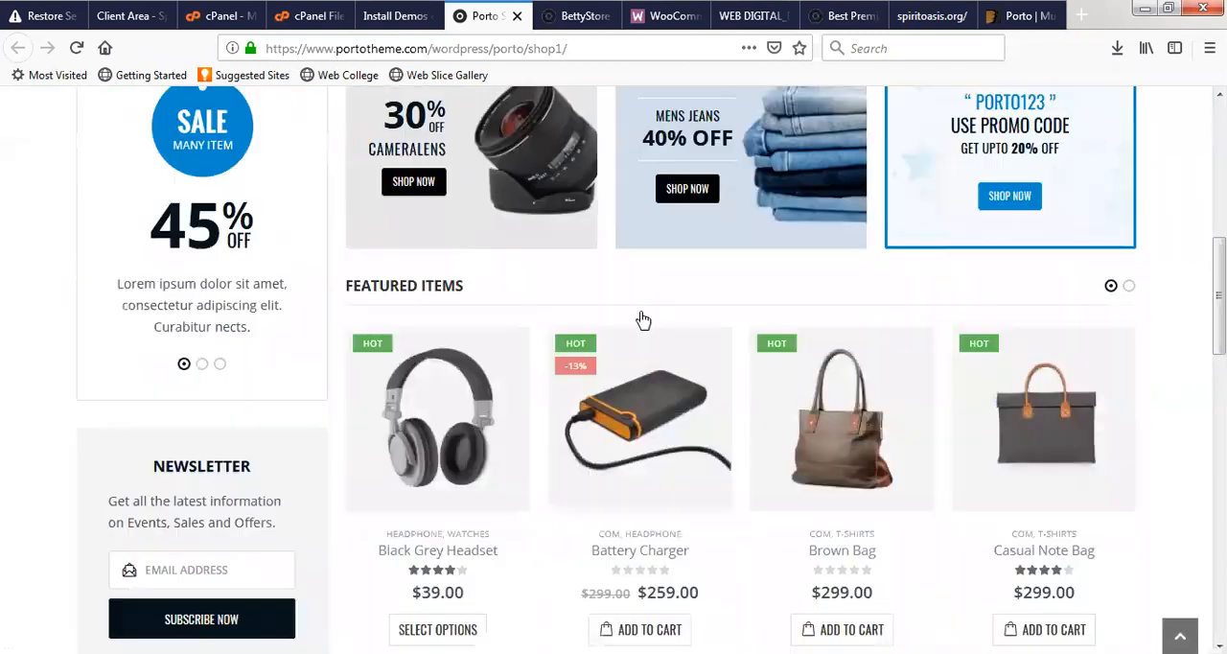
scroll(630, 305, up, 5)
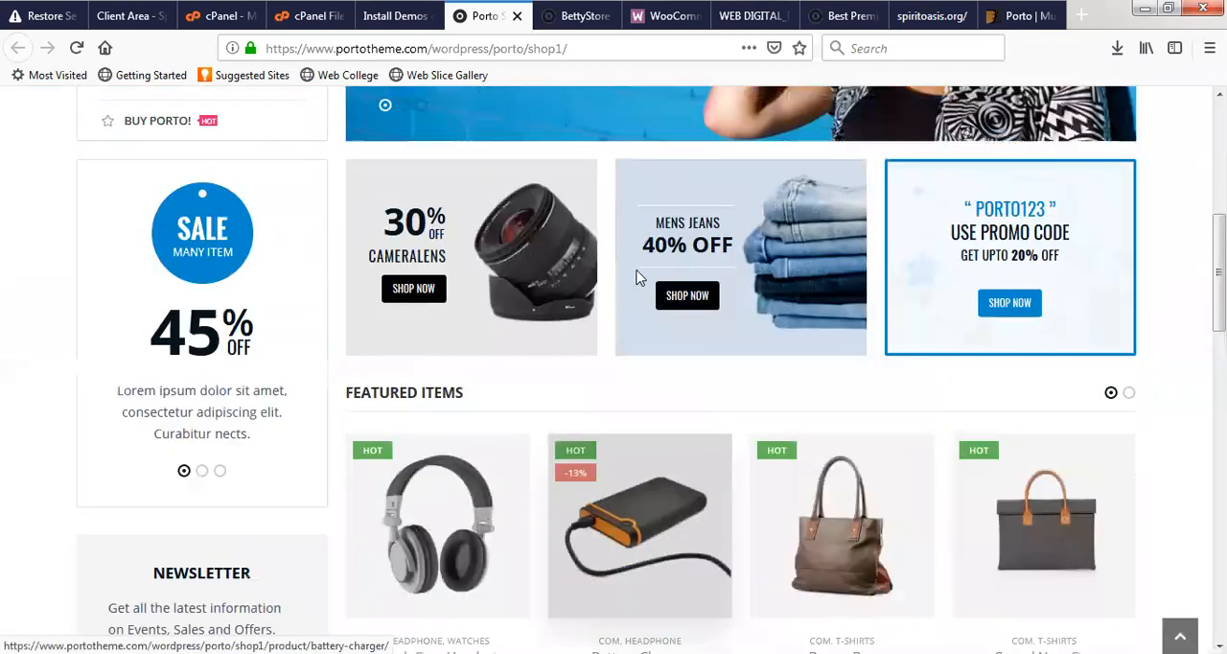
scroll(1064, 292, down, 8)
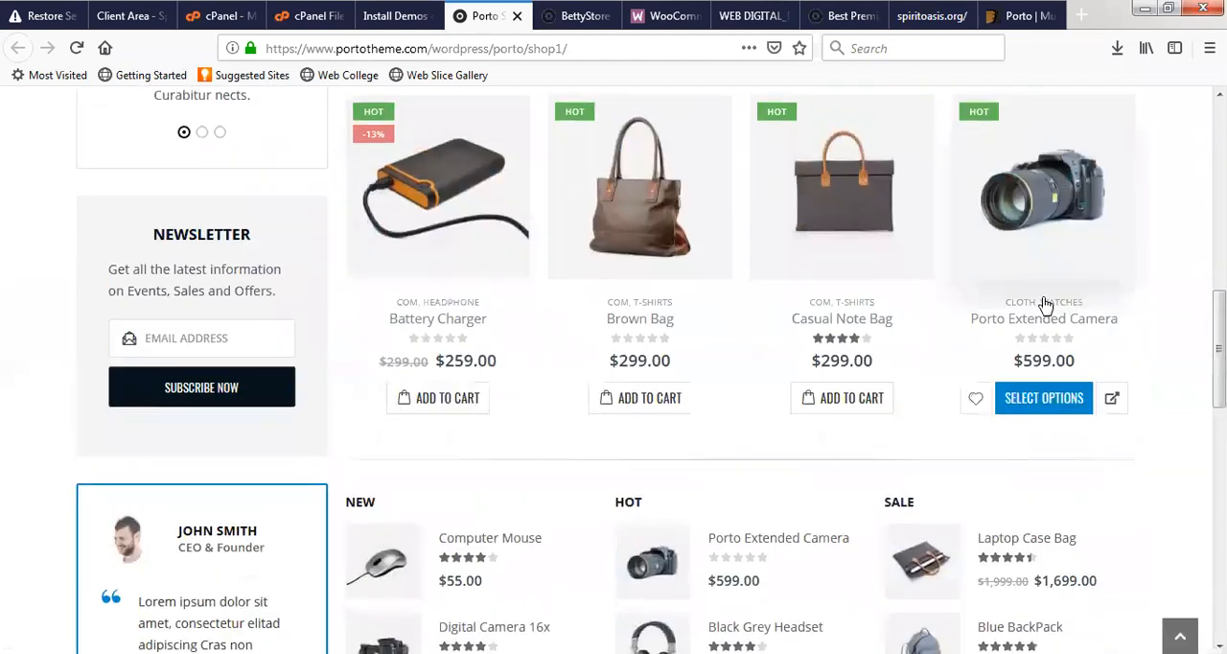
scroll(498, 441, down, 12)
scroll(480, 373, down, 2)
scroll(438, 333, up, 7)
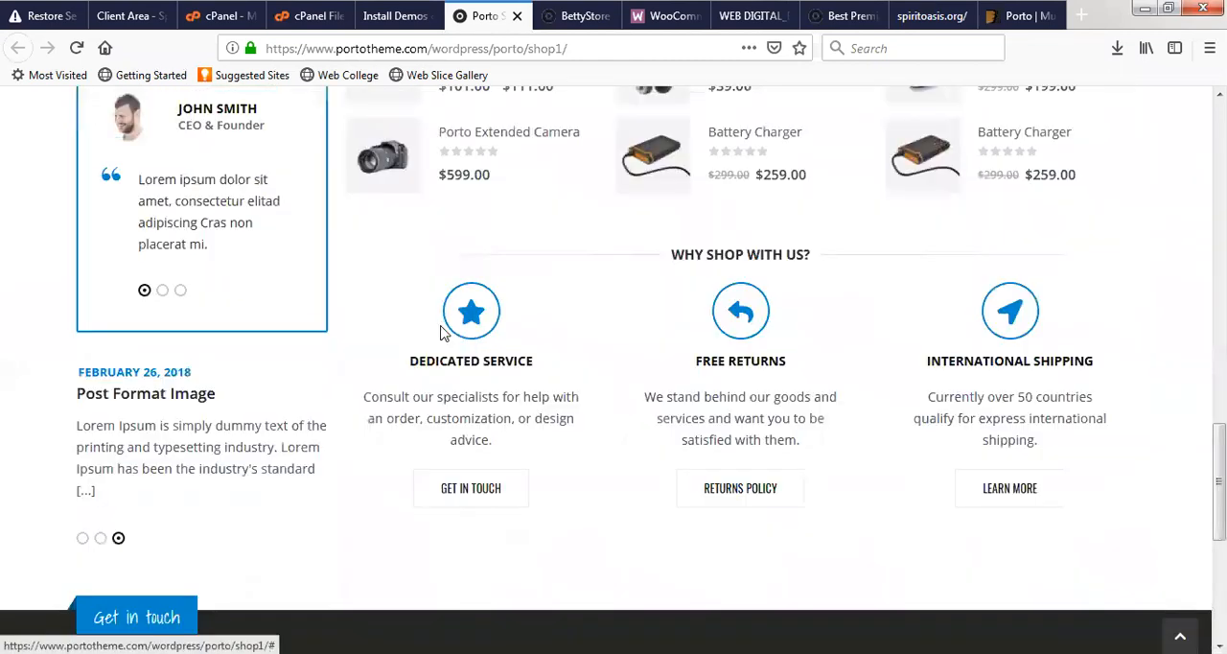
scroll(866, 318, up, 5)
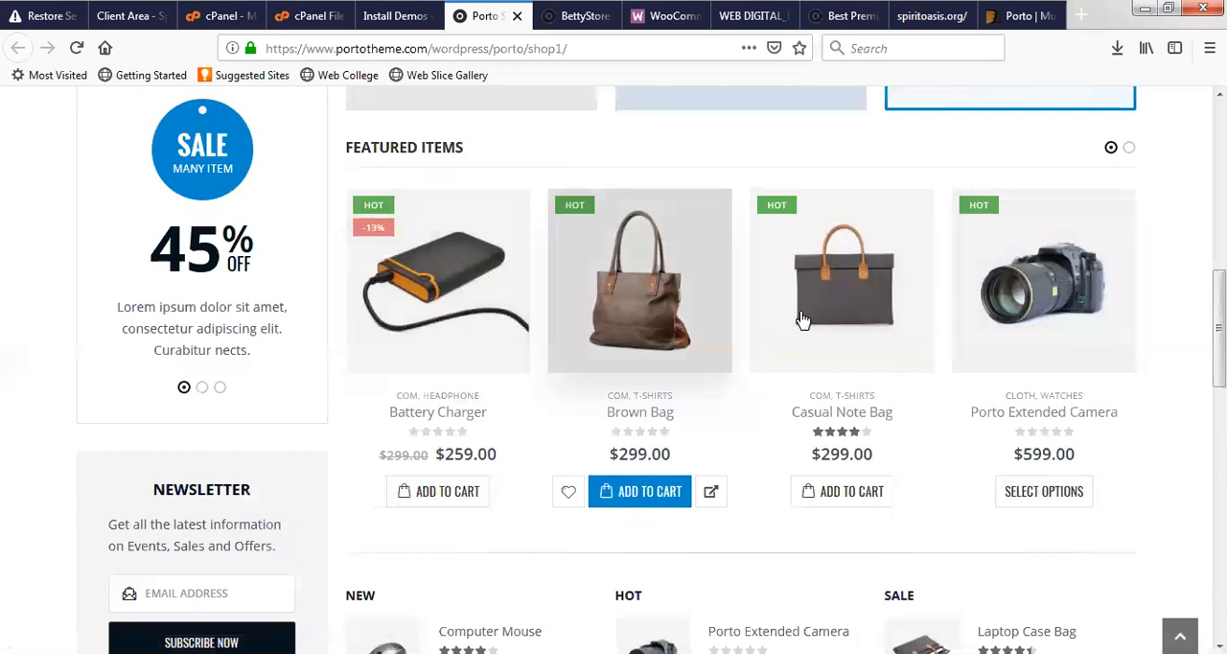
scroll(813, 304, up, 6)
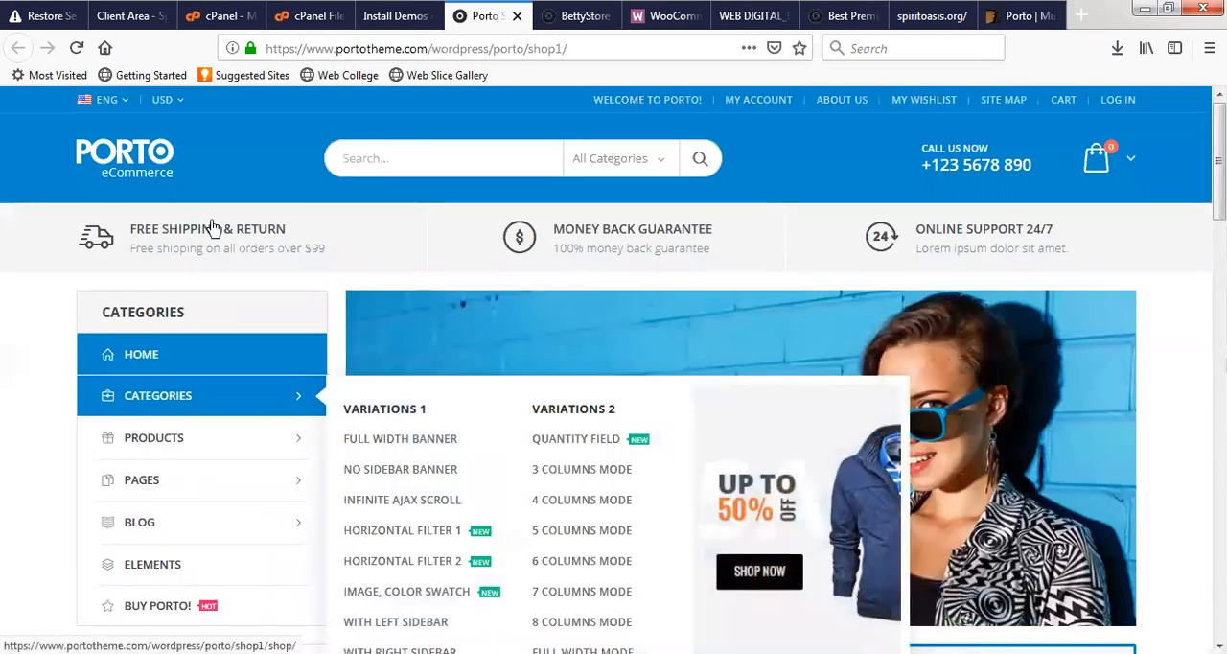
- Review the Shop 1 preview's featured, new, hot and sale products again and open the search bar's product category list
scroll(213, 227, down, 3)
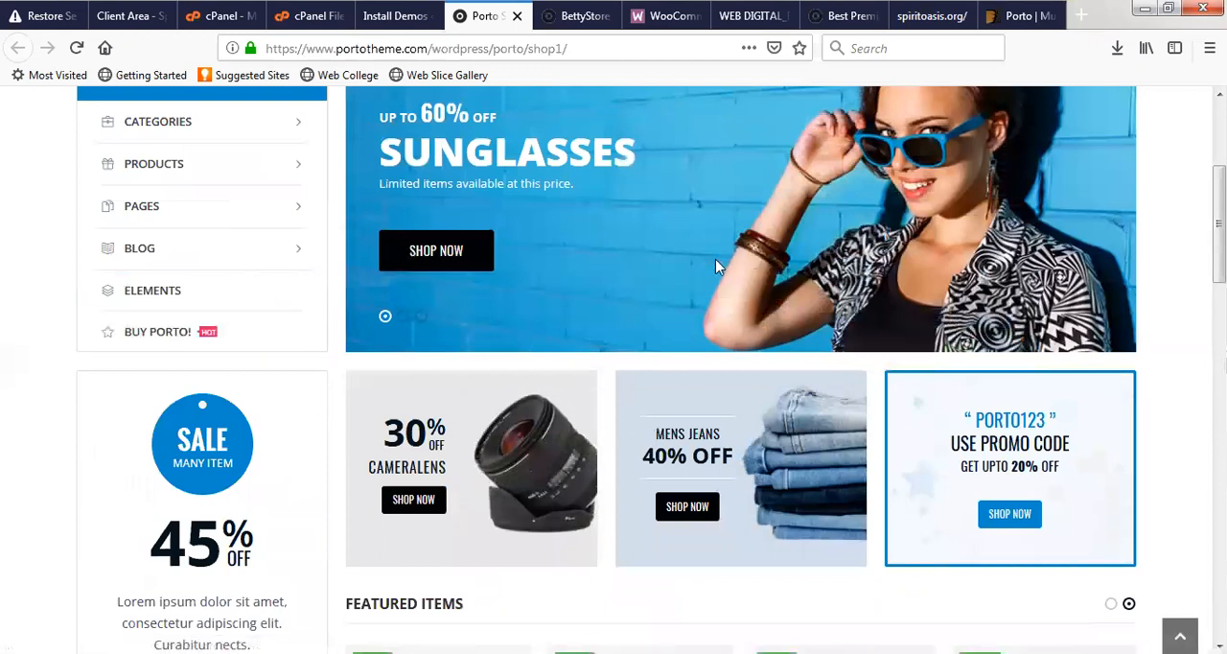
scroll(460, 370, down, 10)
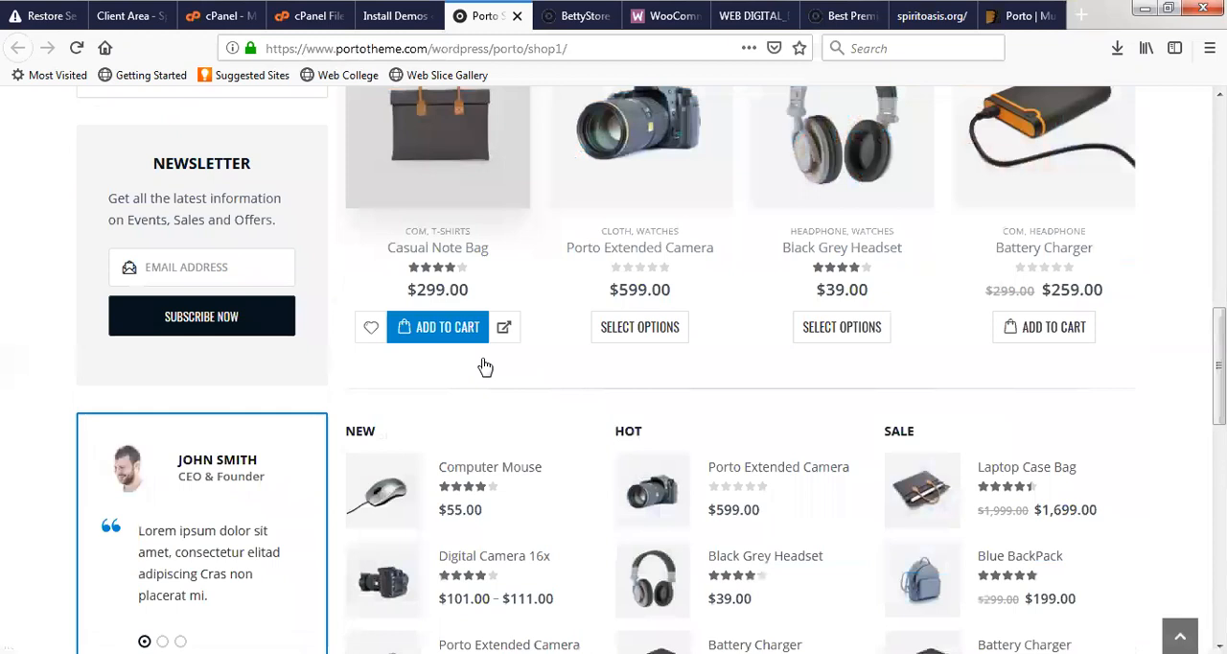
scroll(575, 330, down, 1)
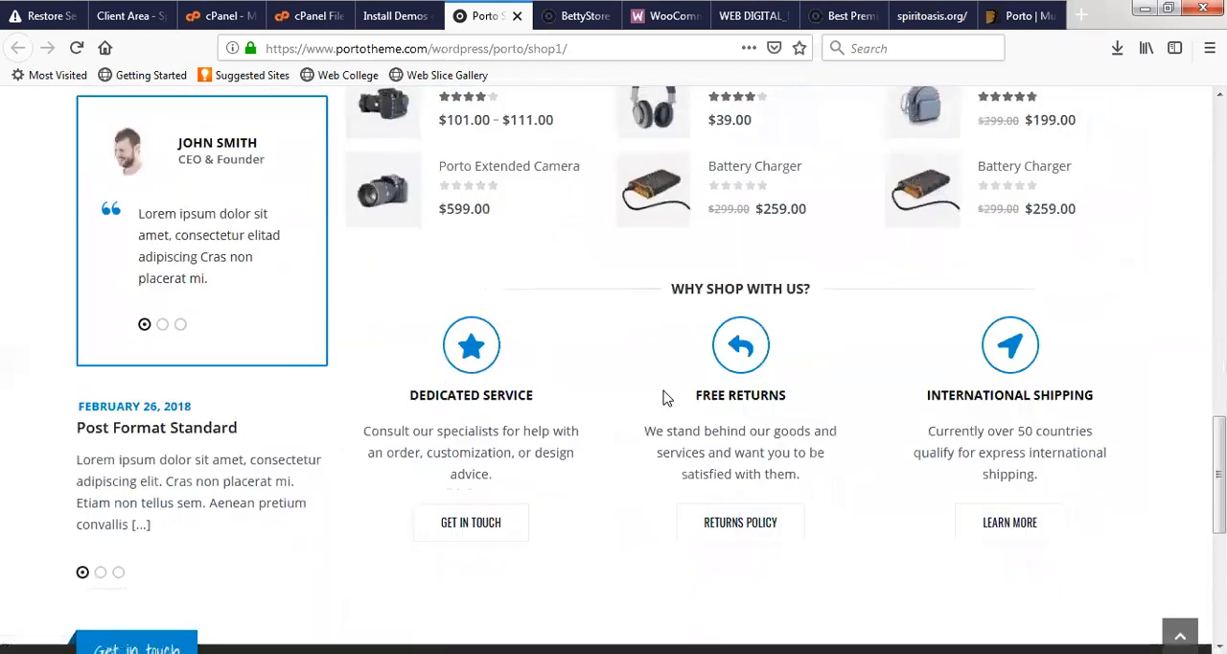
scroll(562, 310, up, 10)
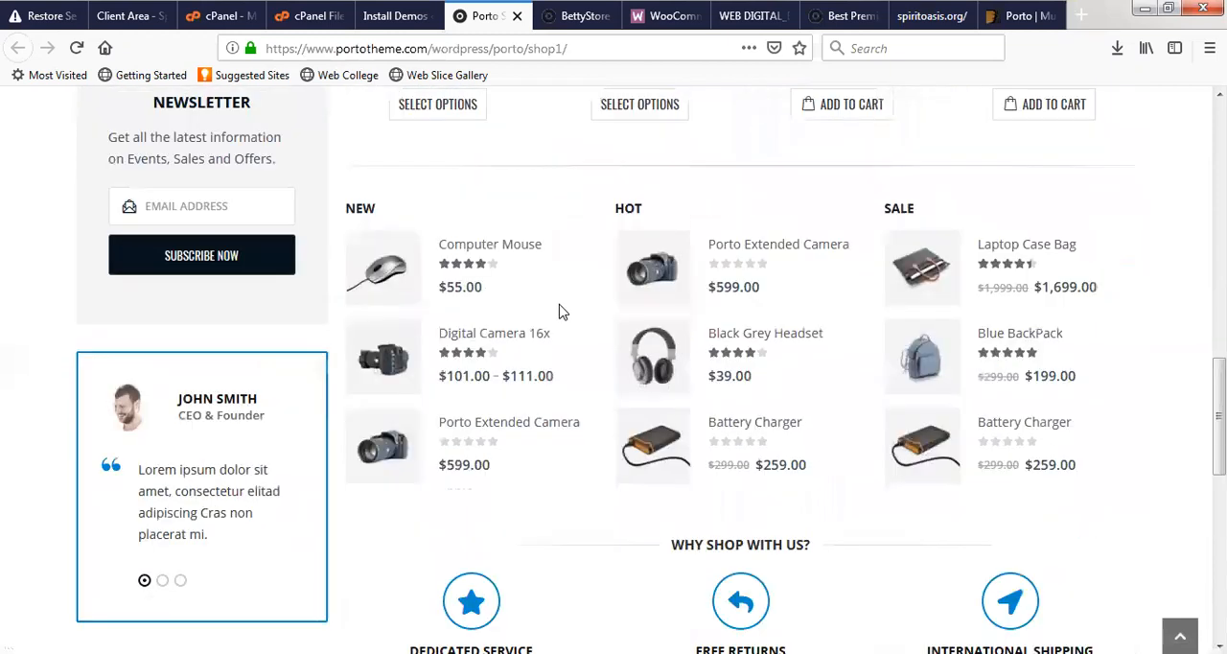
scroll(573, 304, up, 3)
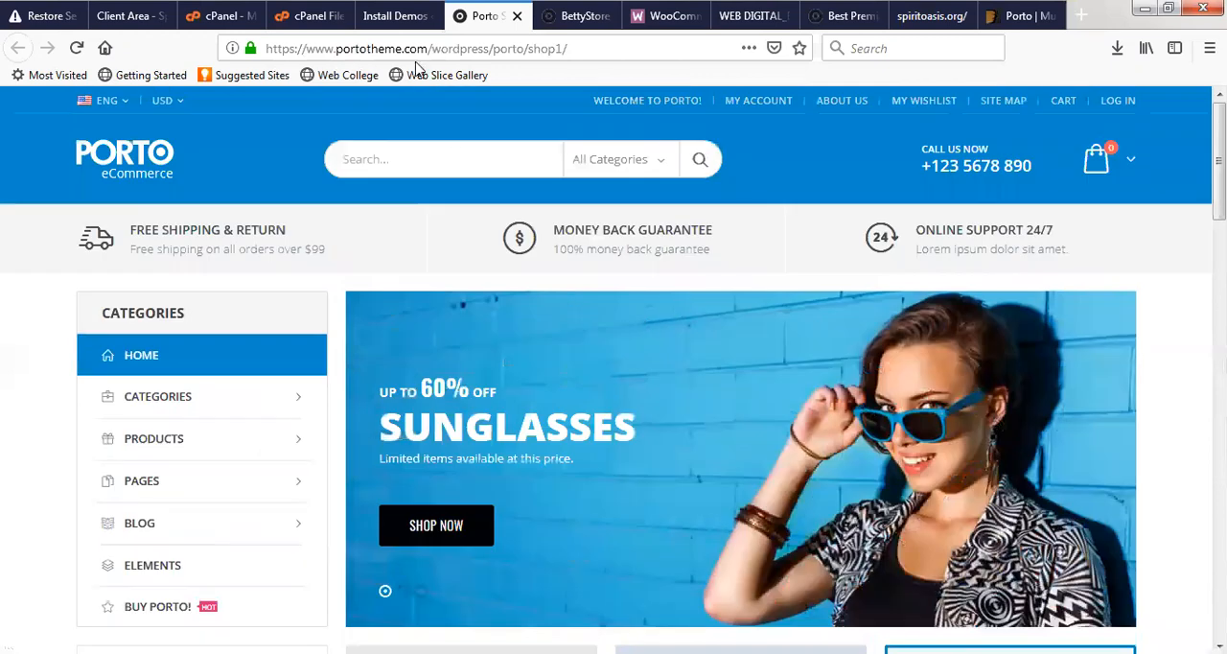
click(663, 165)
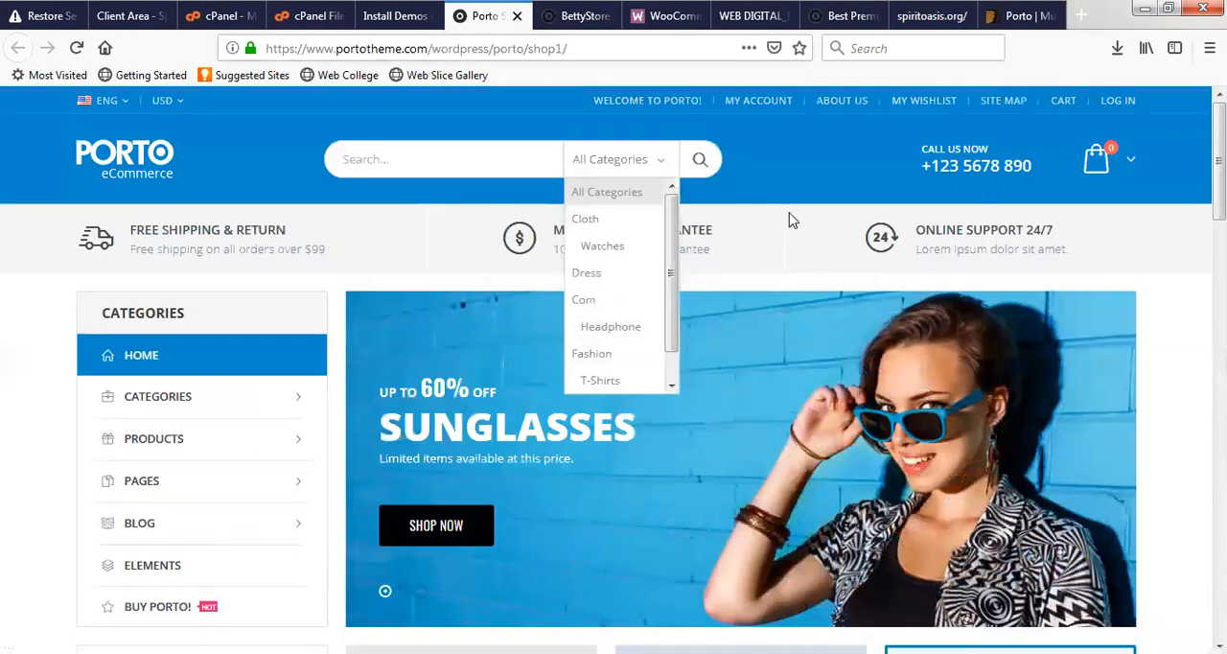
- Close the search category list, look through the Shop 1 preview down to its footer and check the demo import progress
click(1033, 267)
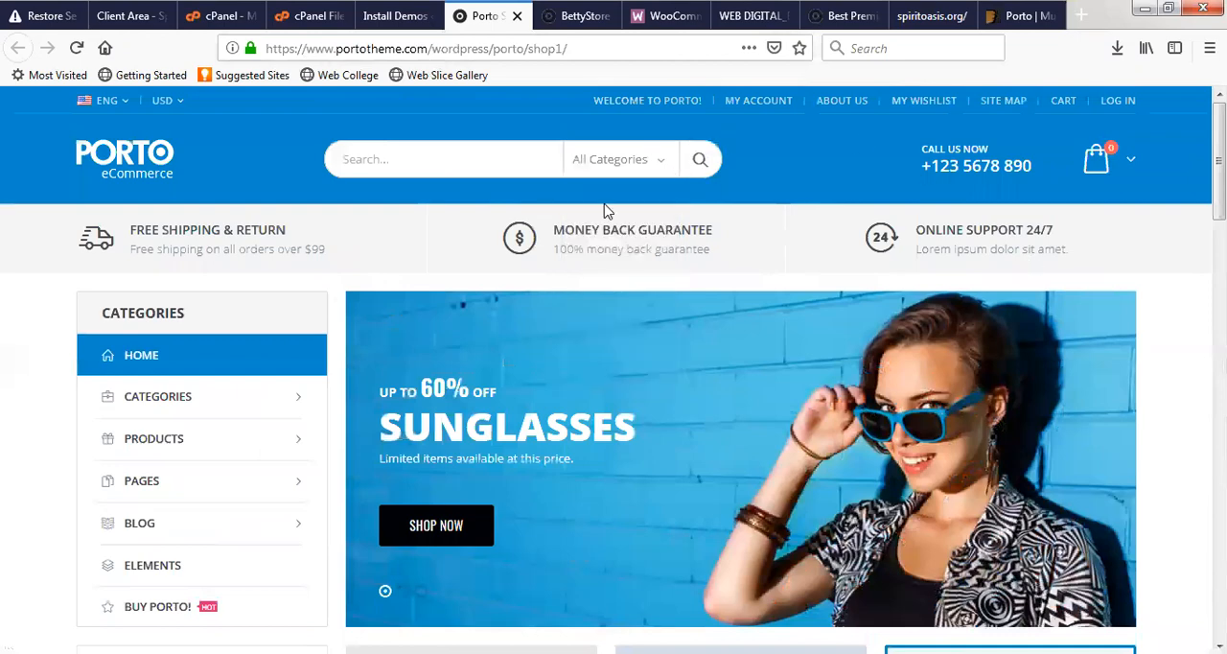
scroll(520, 292, down, 20)
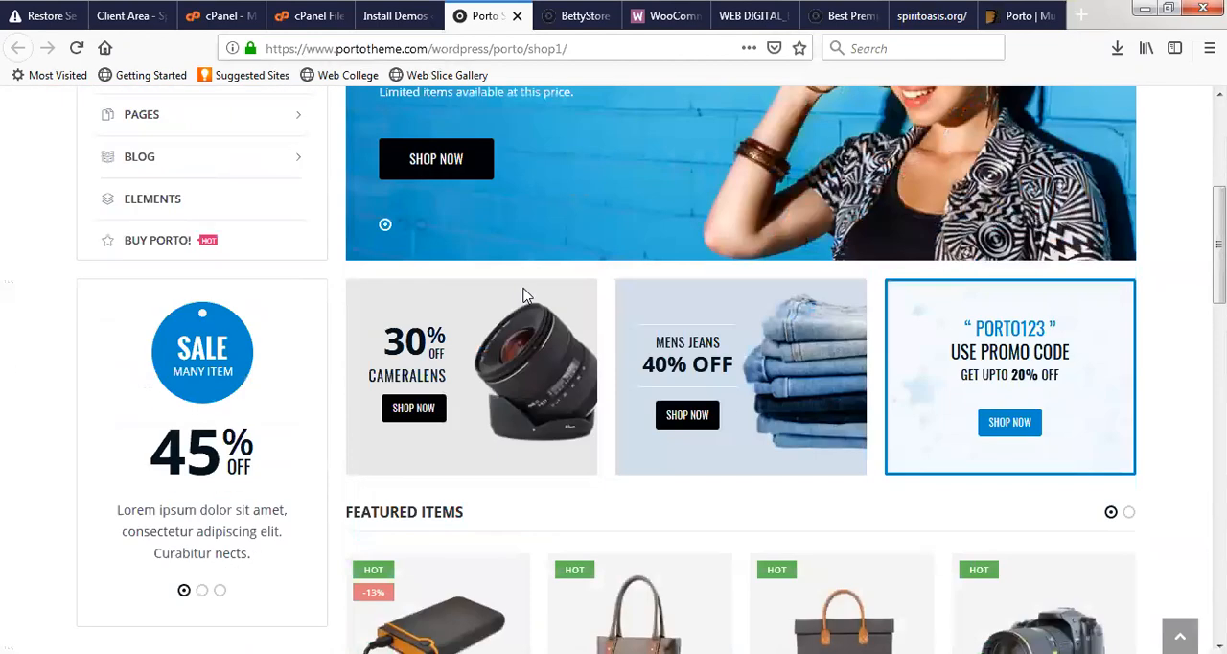
scroll(547, 278, up, 1)
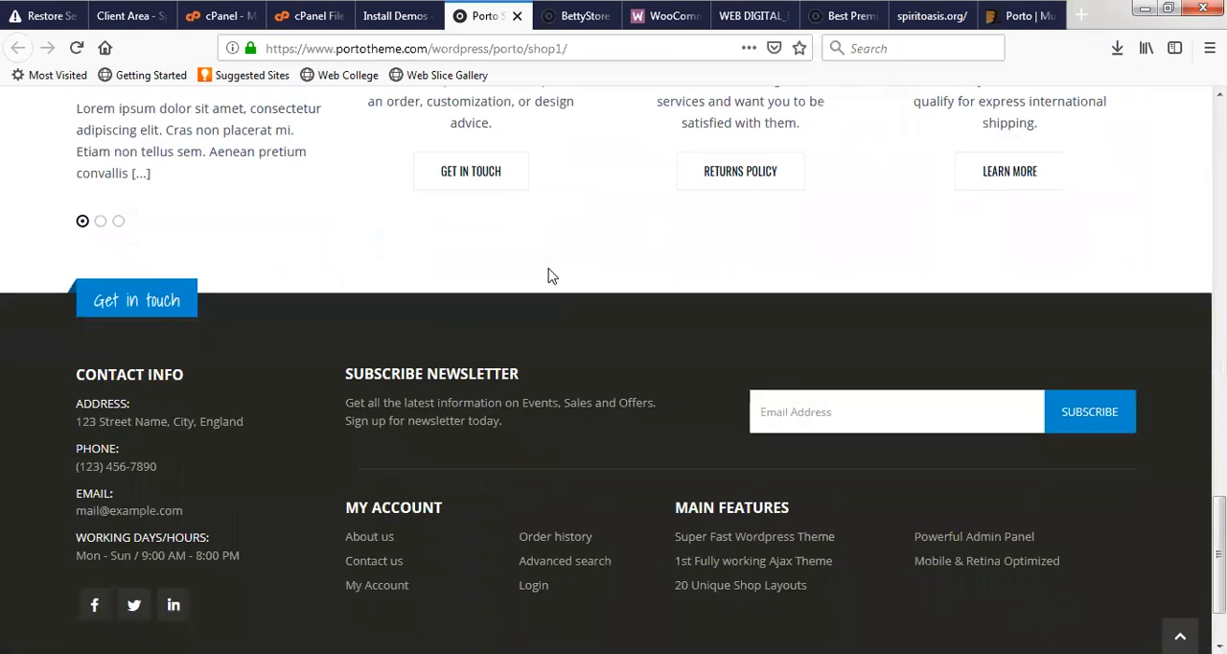
scroll(552, 276, up, 20)
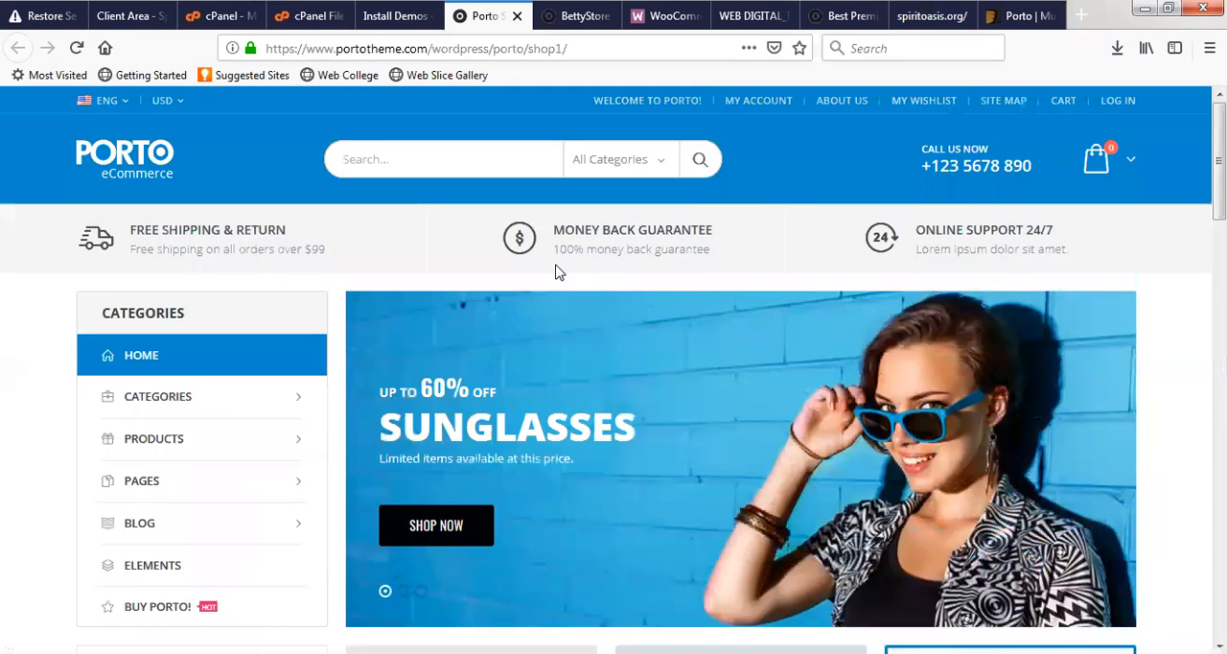
click(398, 15)
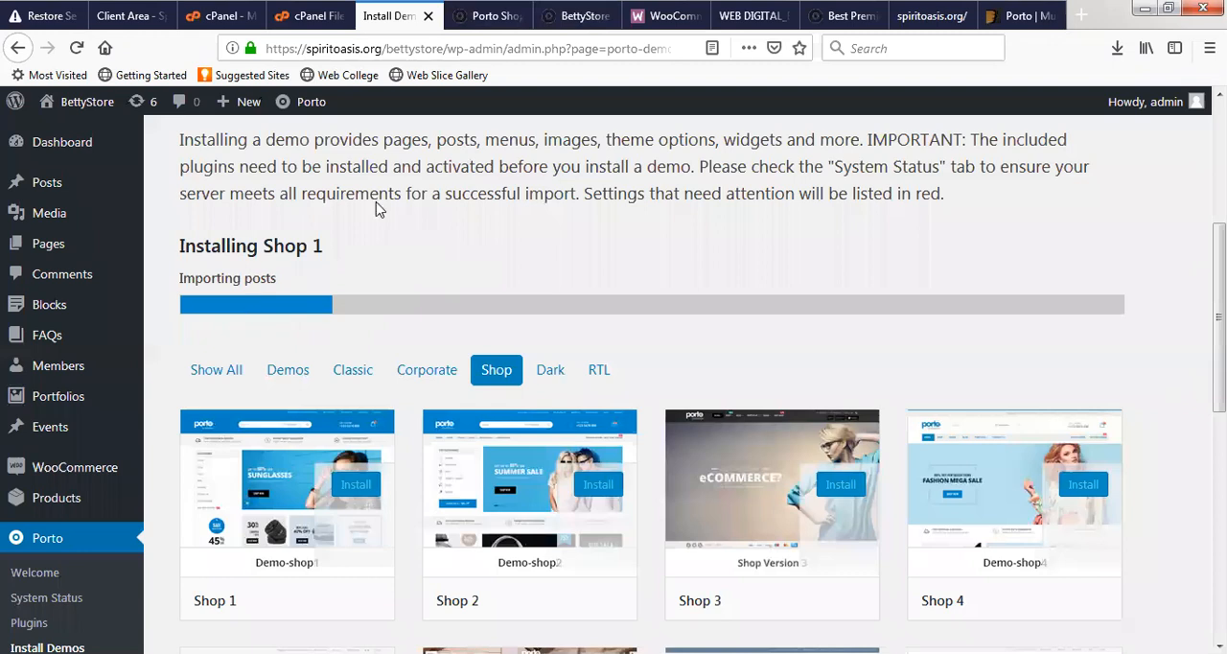
- Return to the Shop 1 preview and view its promotional banners and featured items
click(487, 16)
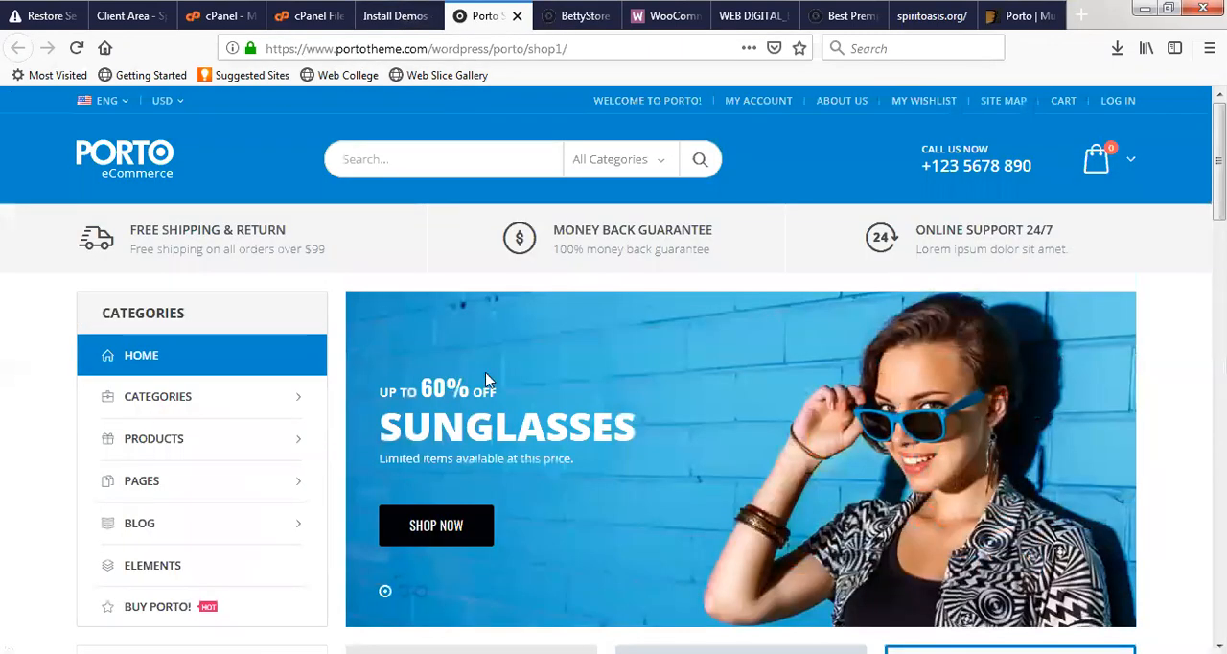
scroll(486, 381, down, 5)
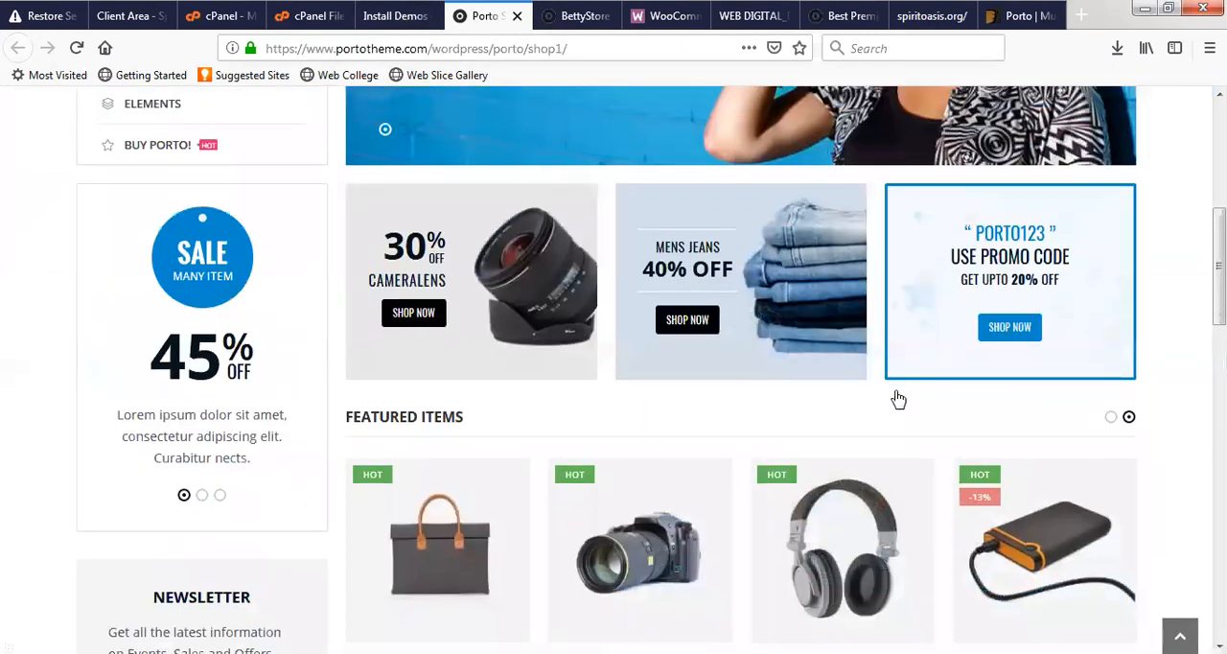
scroll(770, 435, down, 3)
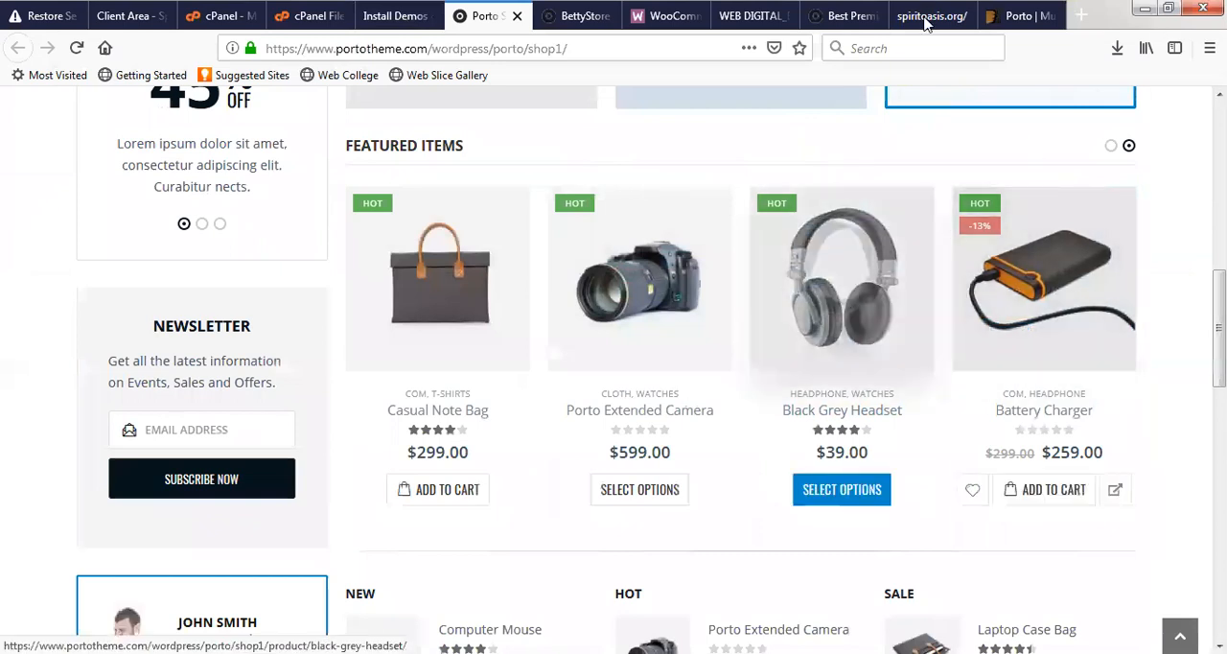
- Examine Porto's ThemeForest page from the feature list back up to the layout variations
click(1010, 17)
scroll(455, 370, up, 5)
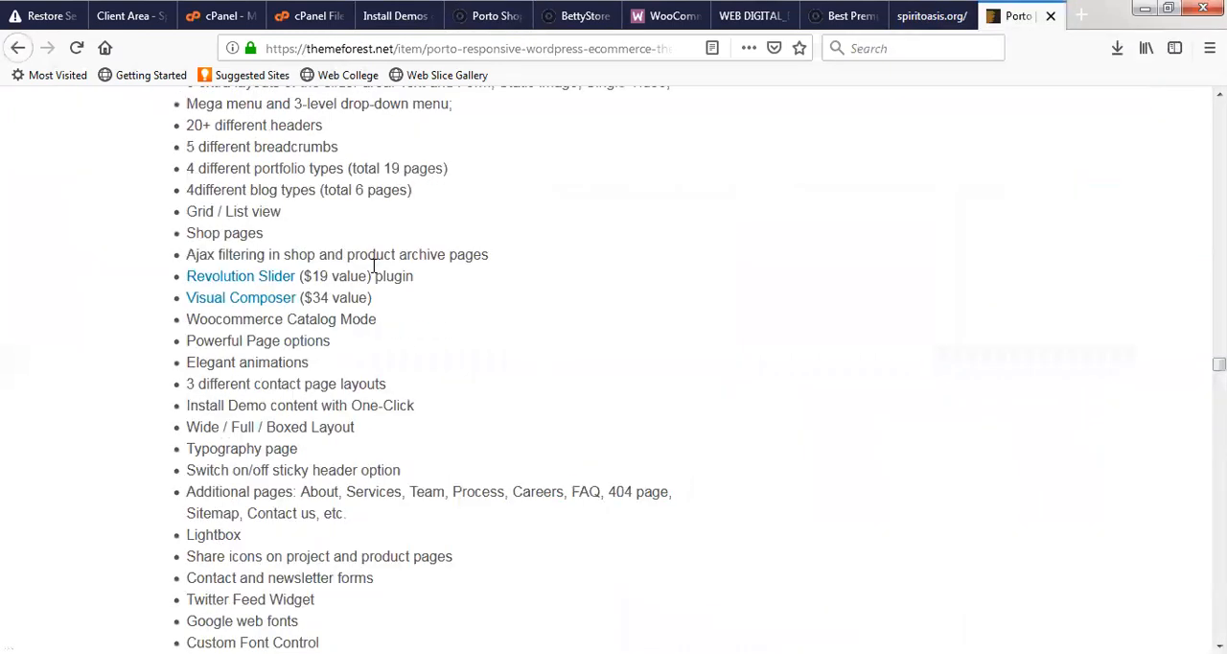
scroll(351, 188, up, 15)
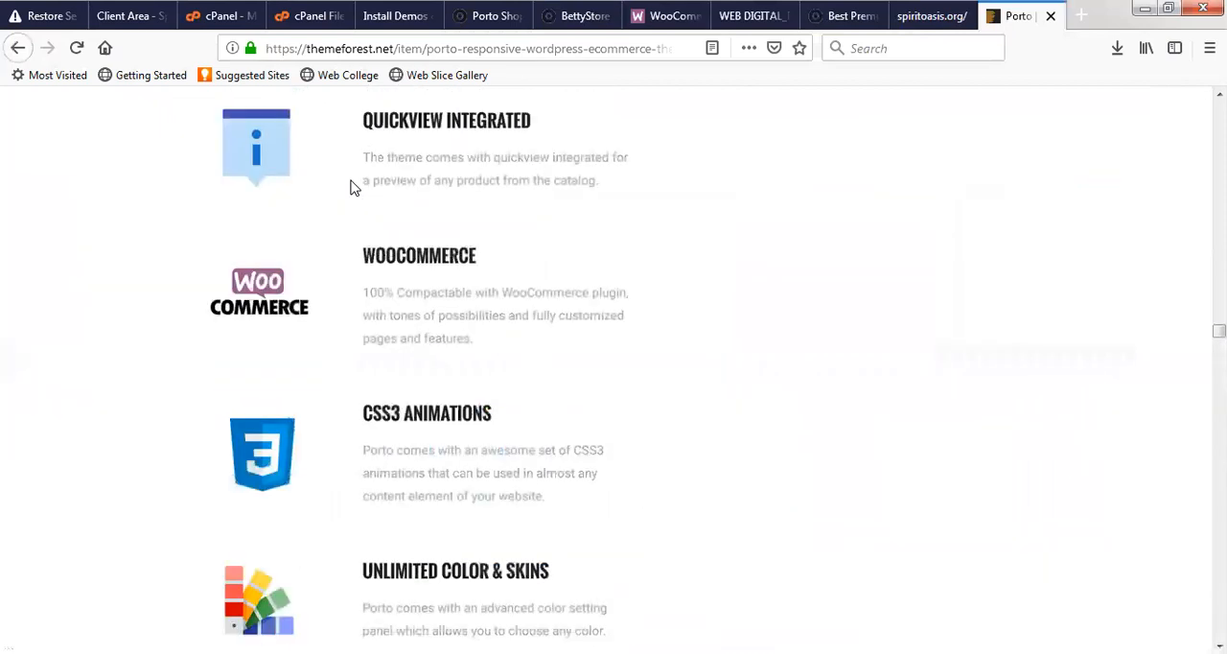
scroll(351, 189, up, 15)
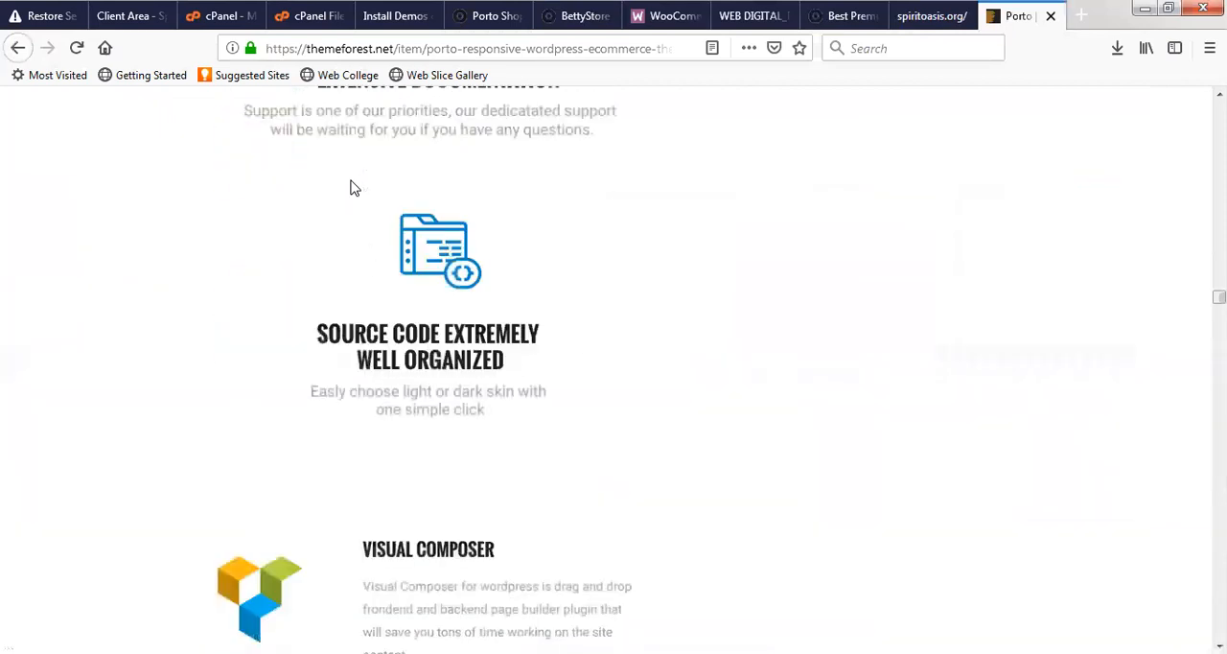
scroll(351, 185, up, 15)
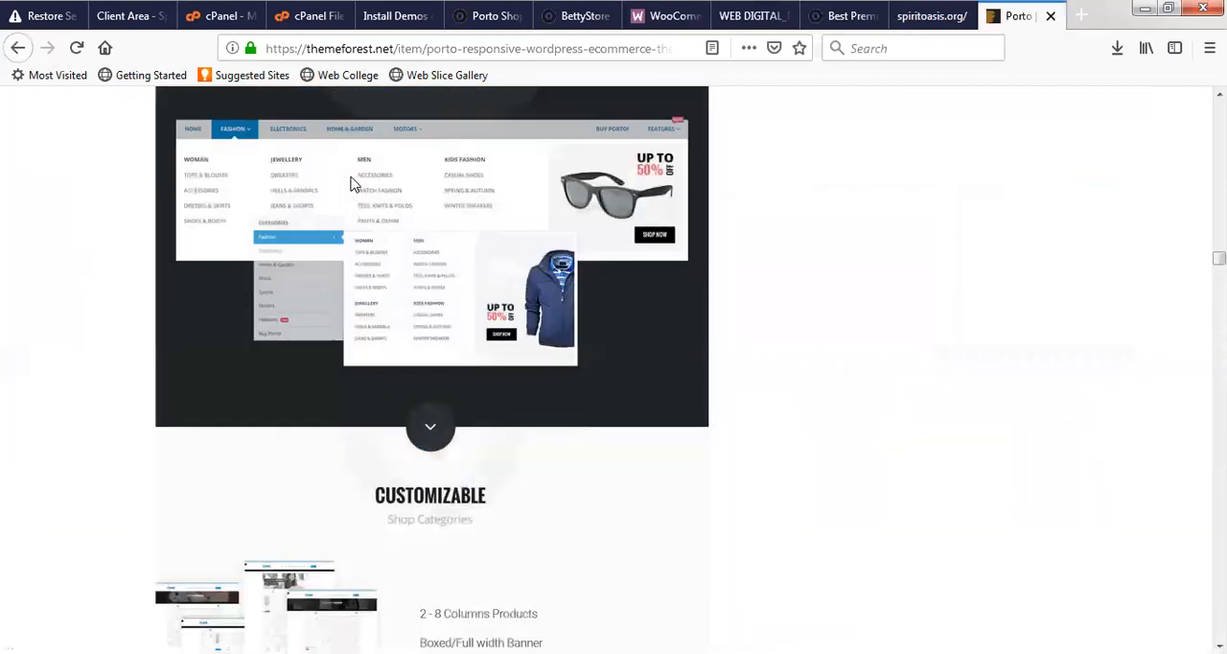
scroll(351, 185, up, 5)
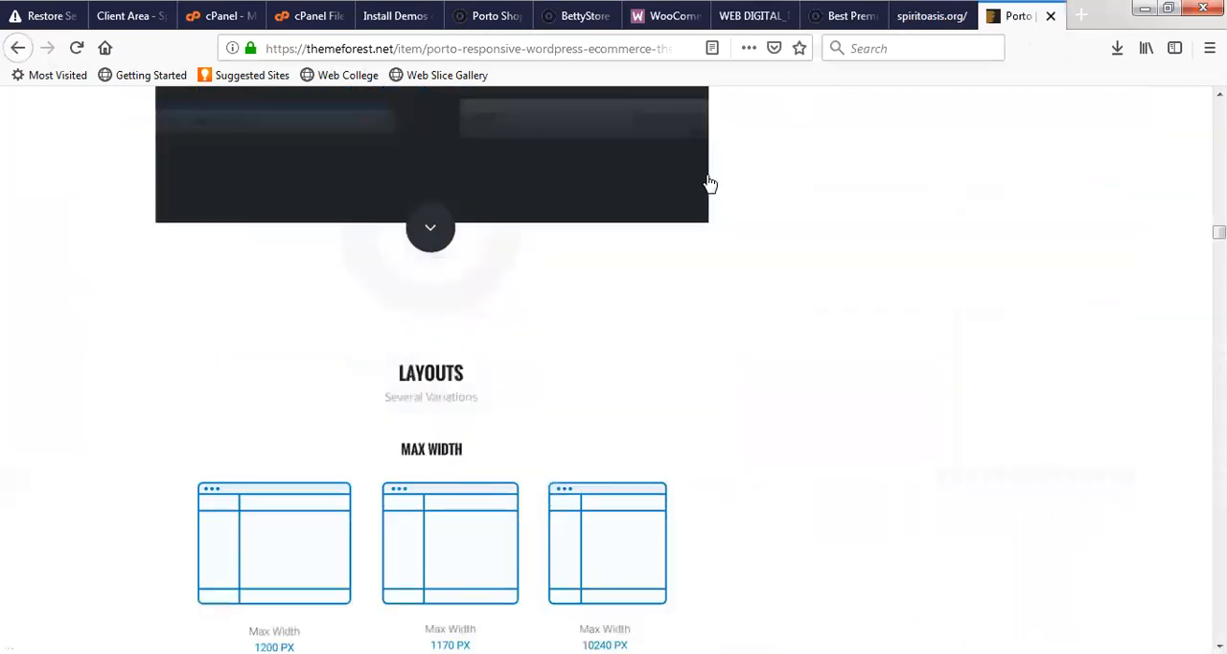
- Look over the WebDigital Solution home page, including its eStore options, introduction and the themes and scripts for sale
click(754, 16)
scroll(625, 332, up, 15)
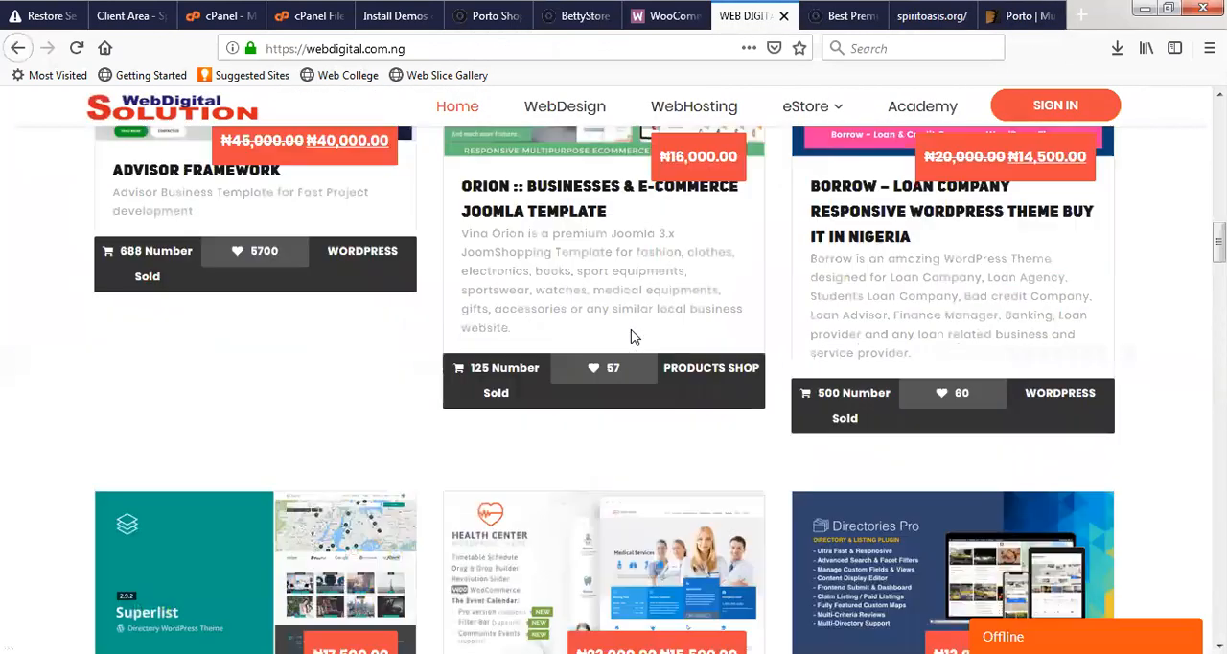
scroll(719, 335, up, 15)
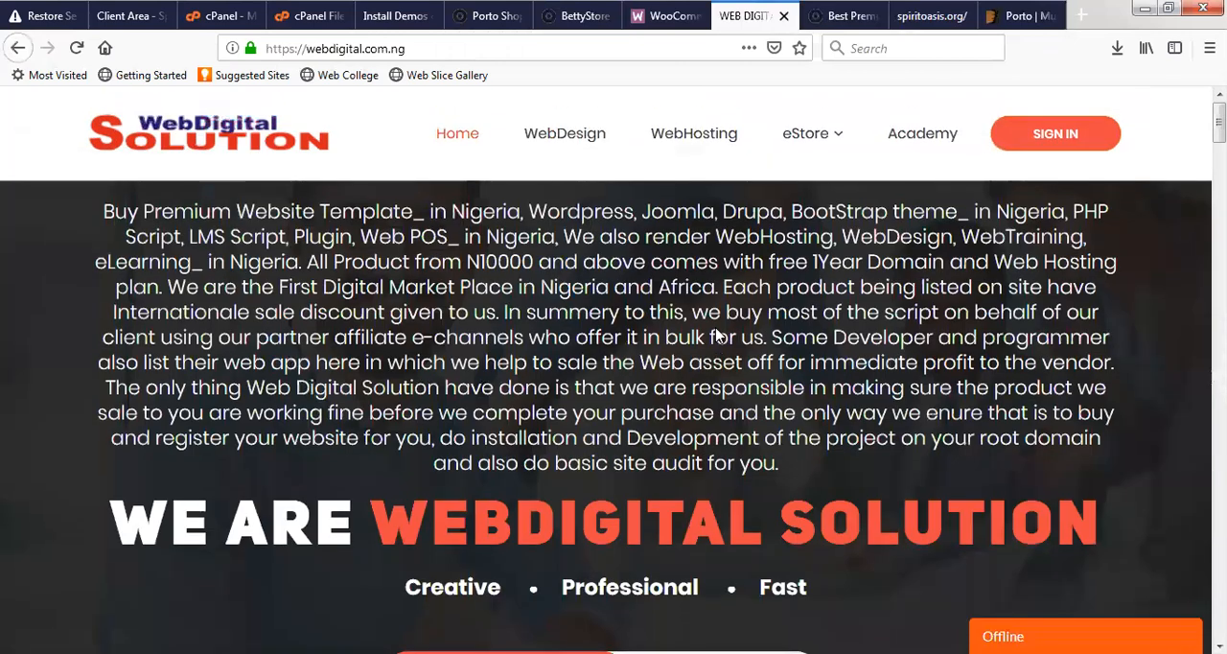
click(1028, 21)
click(739, 10)
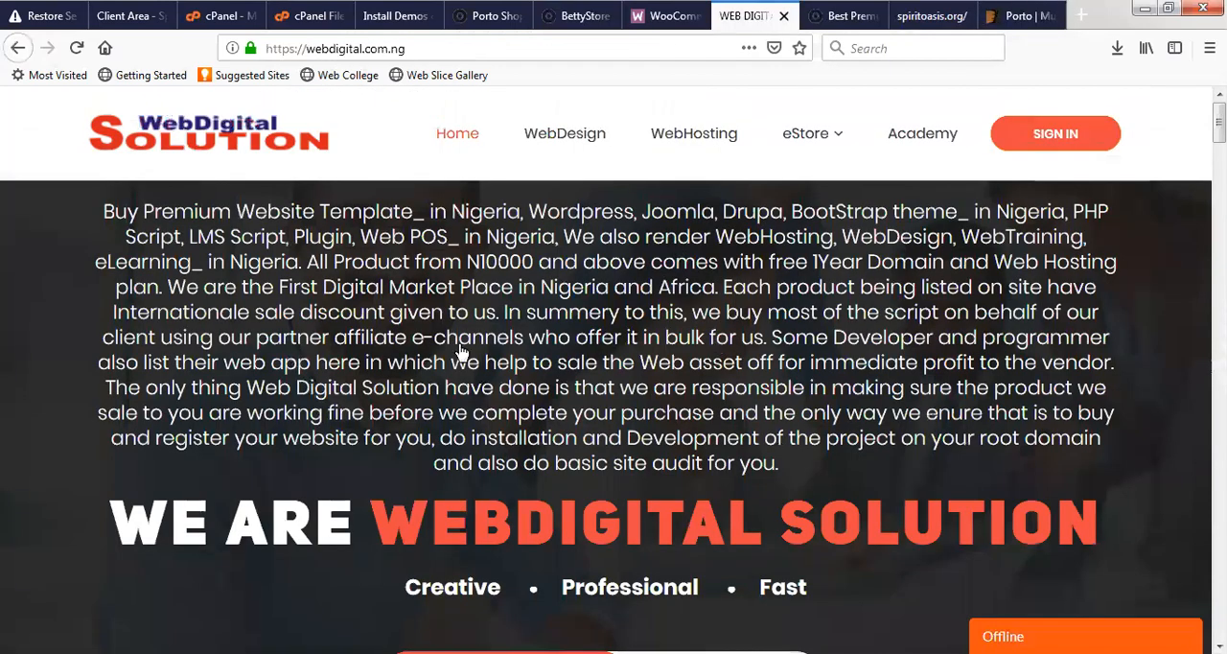
scroll(495, 337, down, 5)
scroll(535, 327, down, 10)
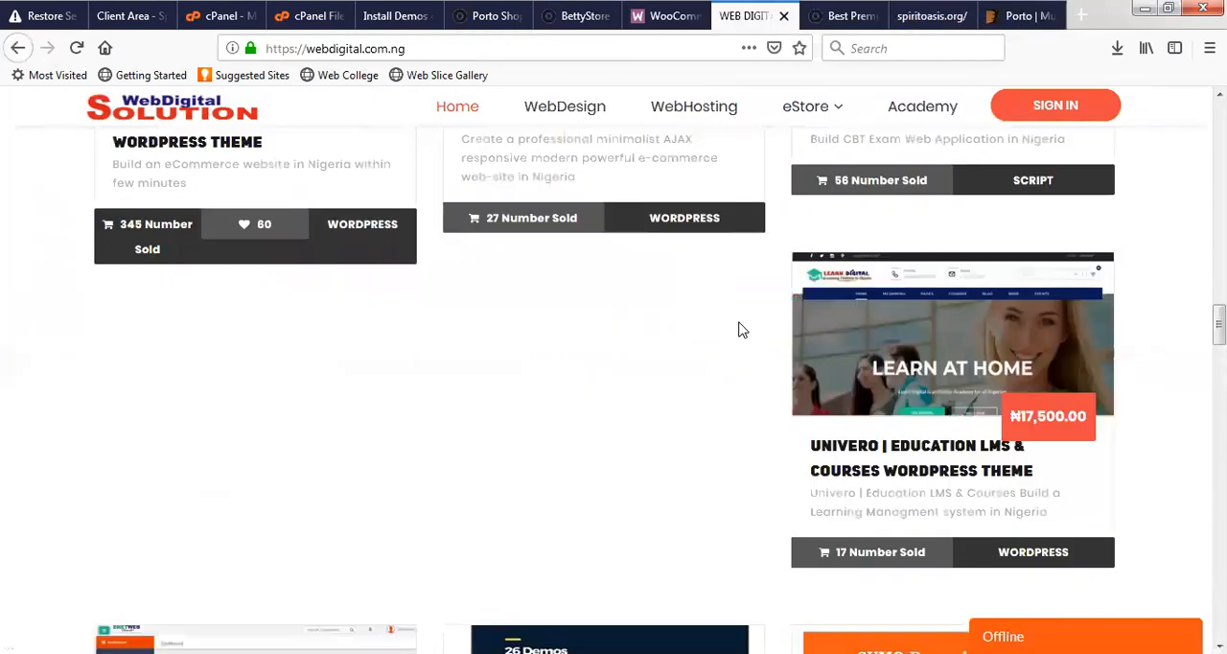
- Compare the current BettyStore front page with the Shop 1 preview, glancing at Porto's ThemeForest page in between
click(581, 20)
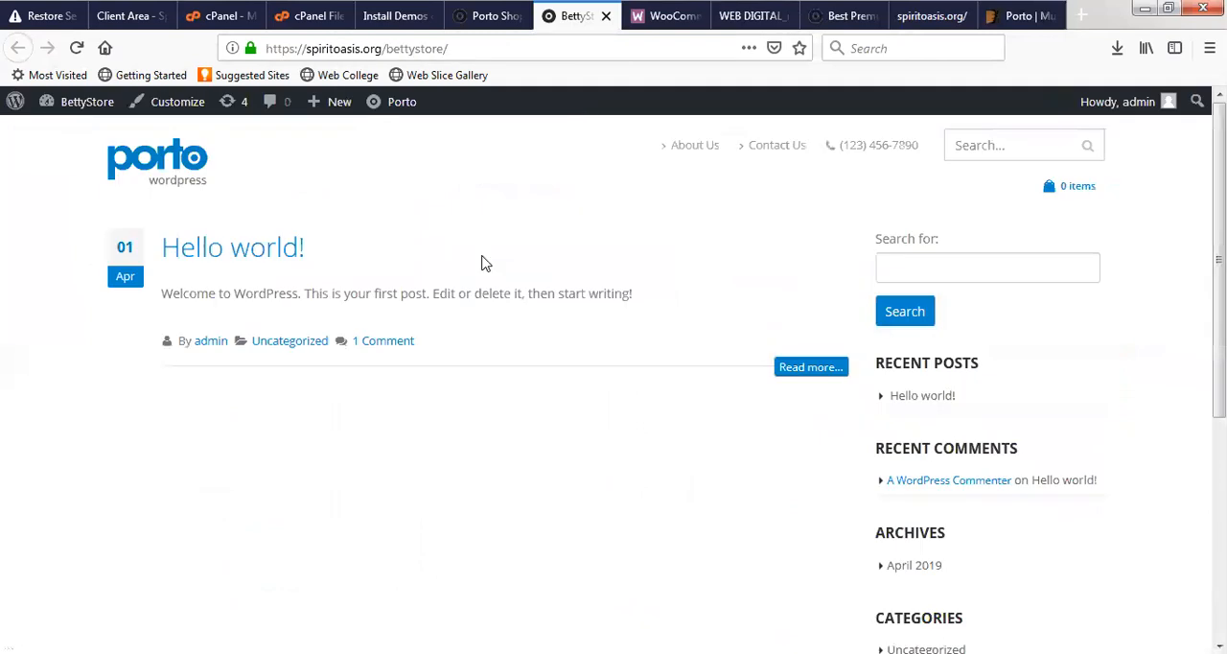
click(498, 19)
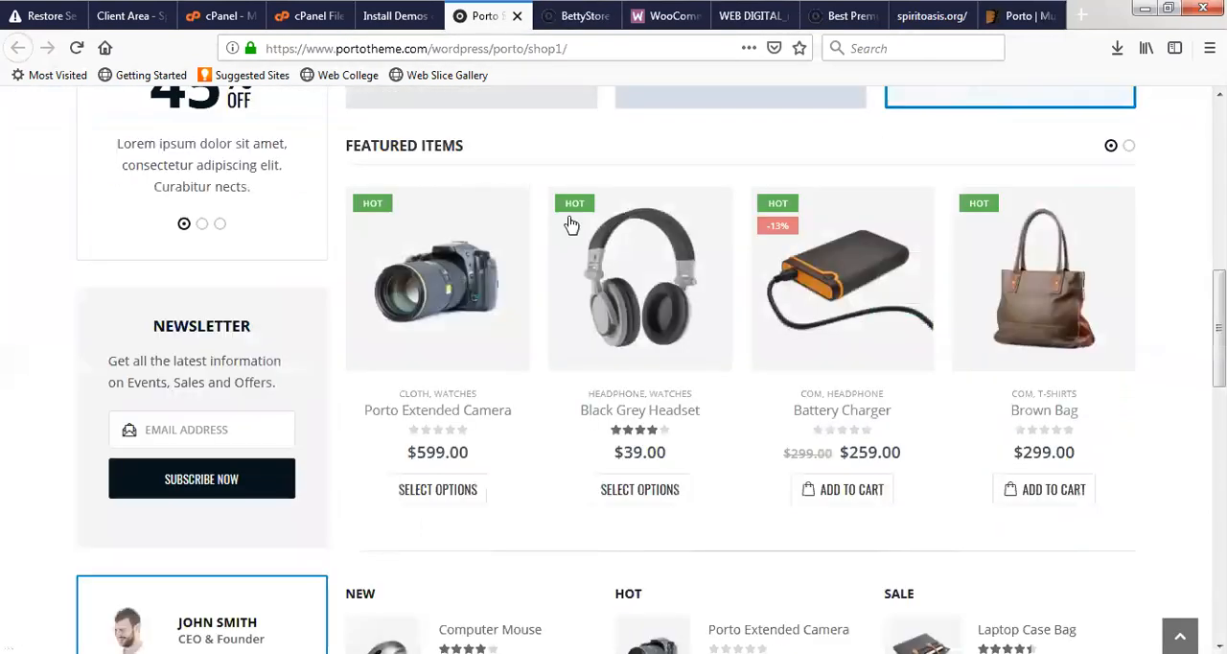
scroll(548, 259, up, 4)
scroll(549, 259, up, 4)
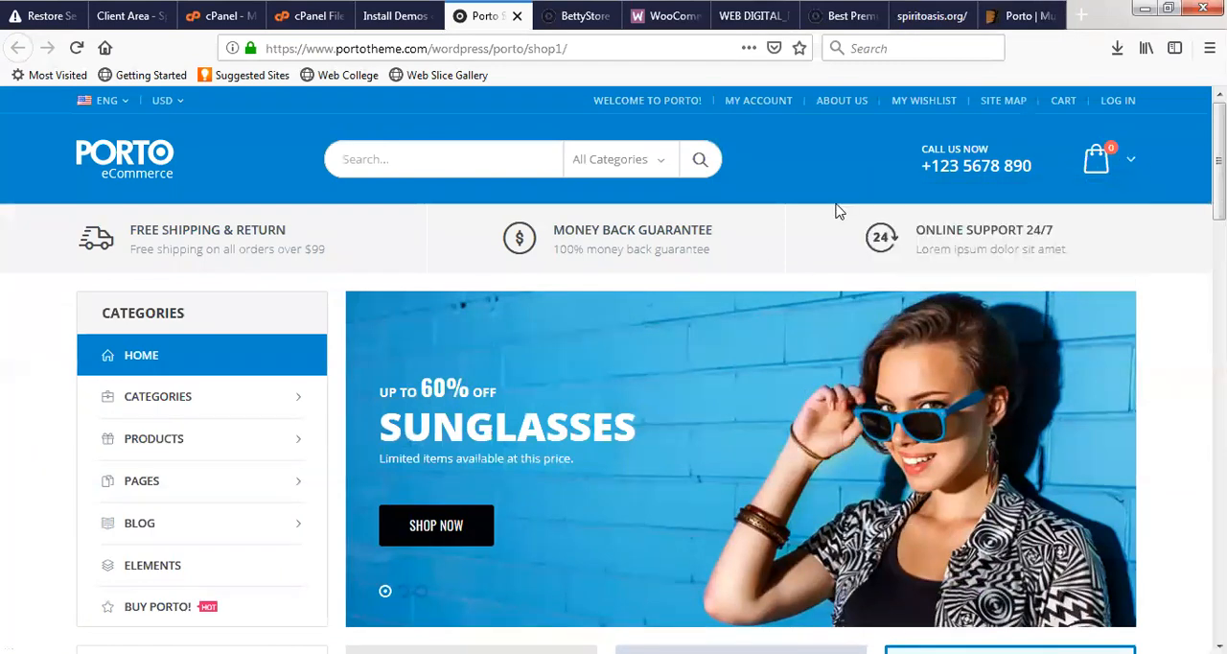
click(1018, 16)
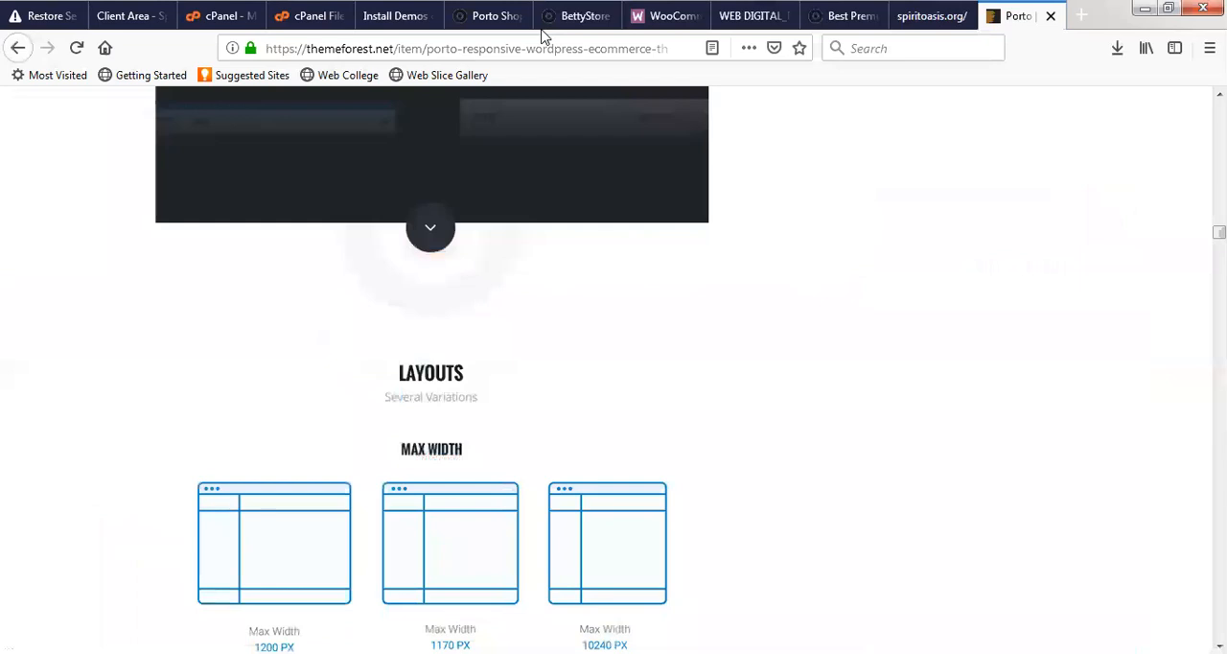
click(590, 18)
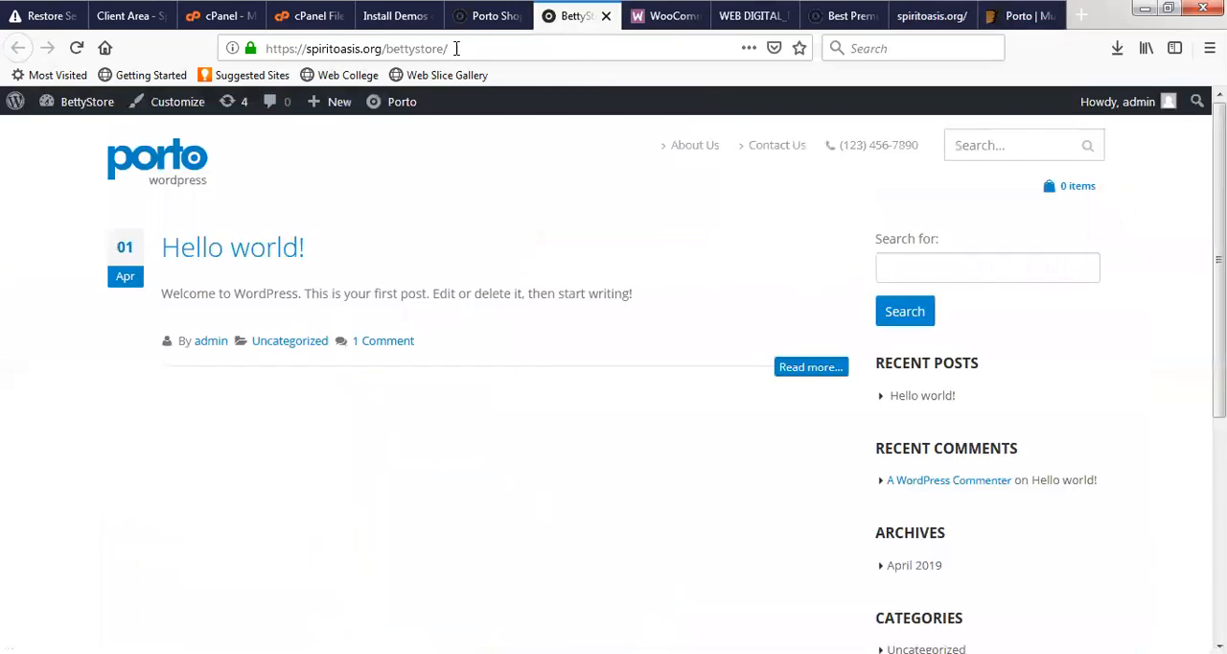
click(485, 16)
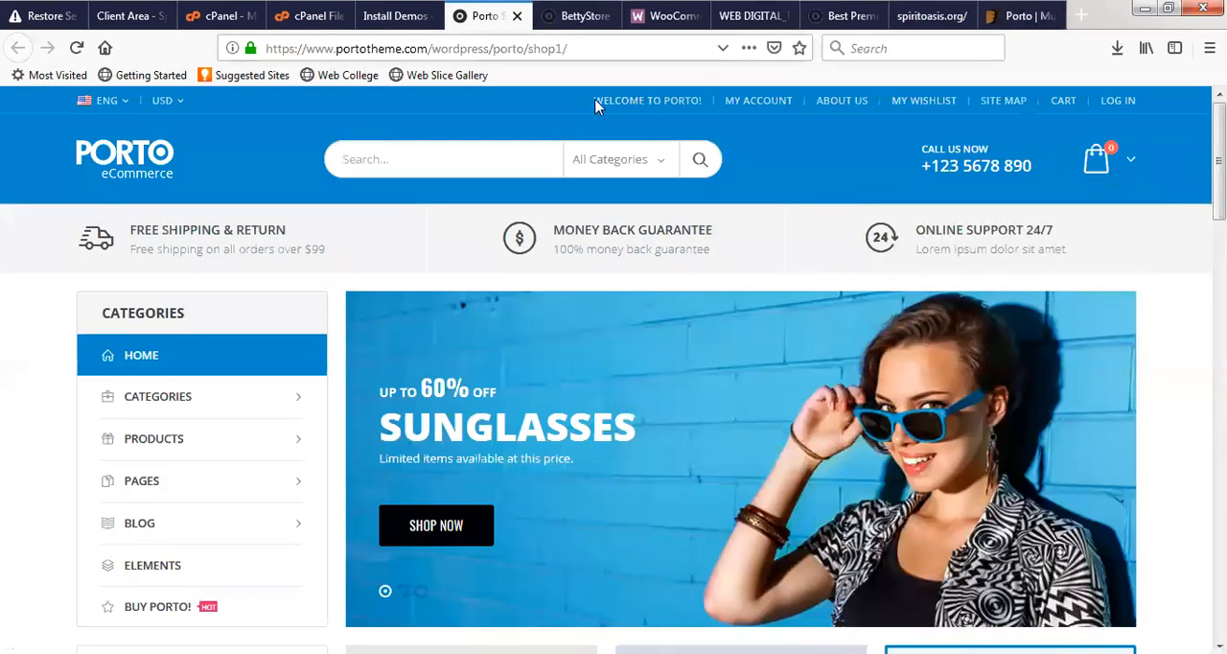
- Check the Shop 1 import progress on the BettyStore demo list twice, revisiting the other Porto pages between checks
key(ctrl+shift+Tab)
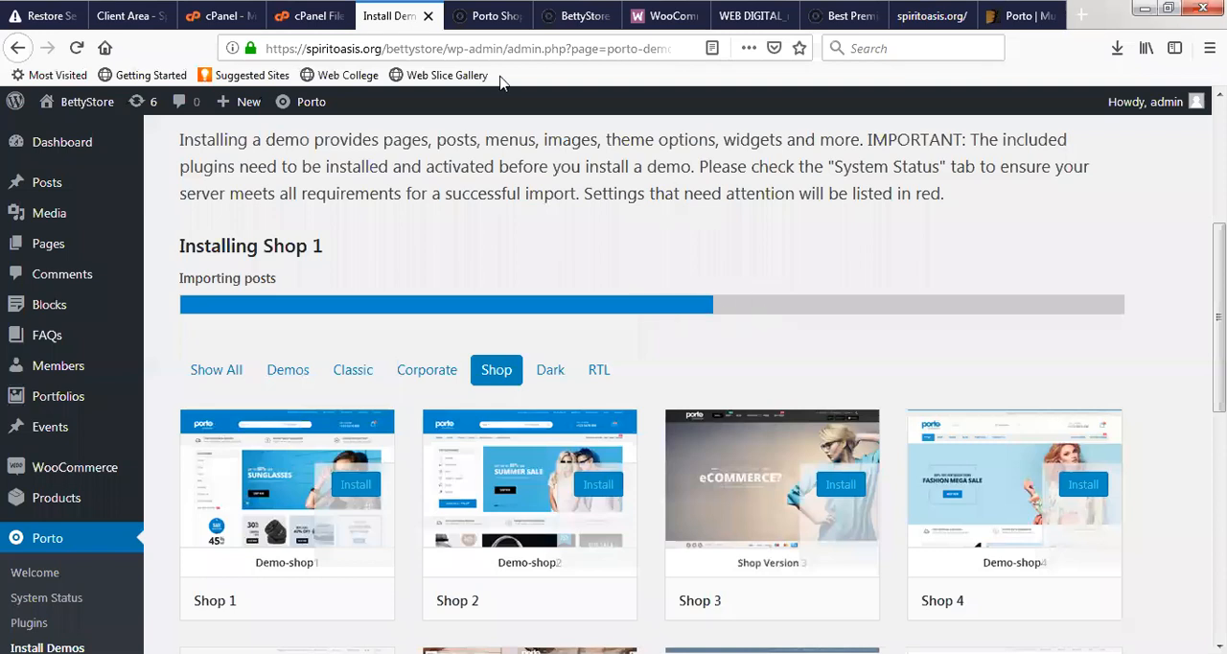
click(491, 17)
click(571, 16)
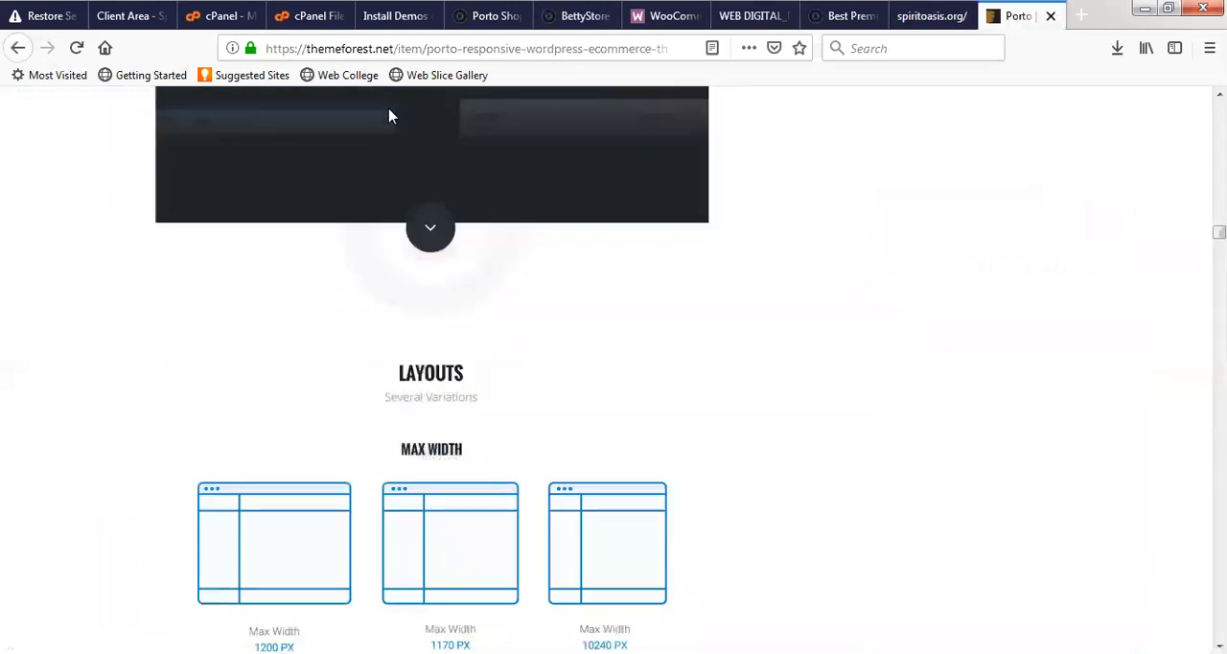
click(395, 16)
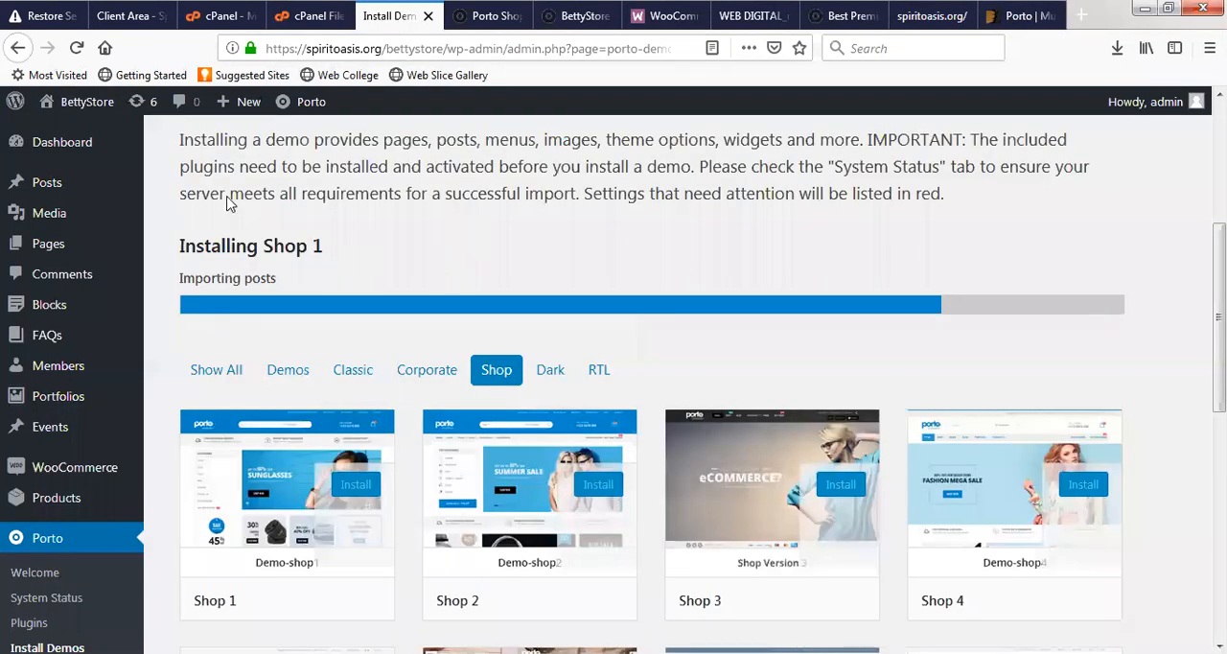
- Review the Shop 1 preview from its banners to the Why Shop With Us section, then check the import progress
click(491, 16)
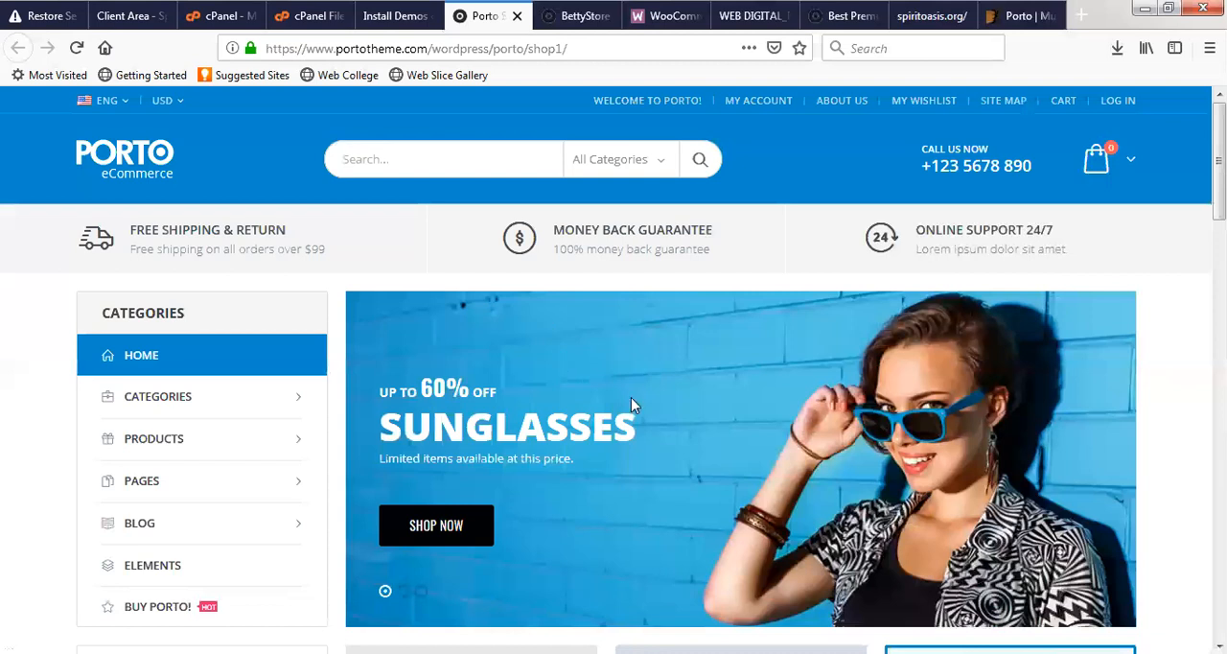
scroll(911, 362, down, 7)
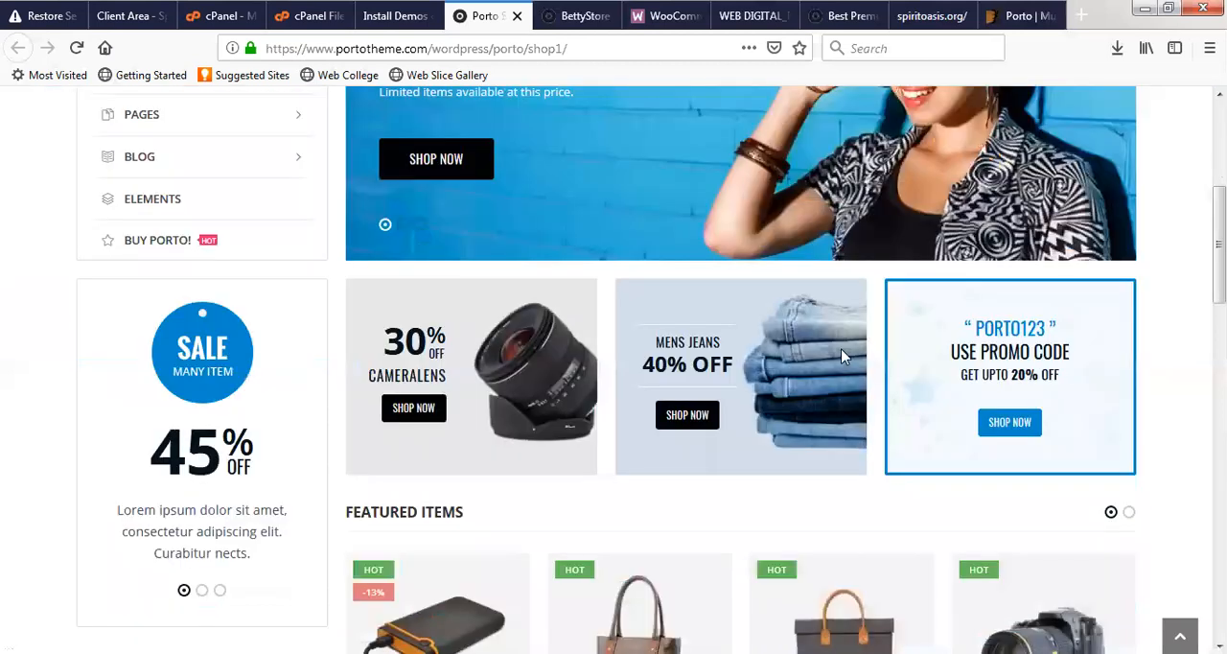
scroll(803, 367, down, 5)
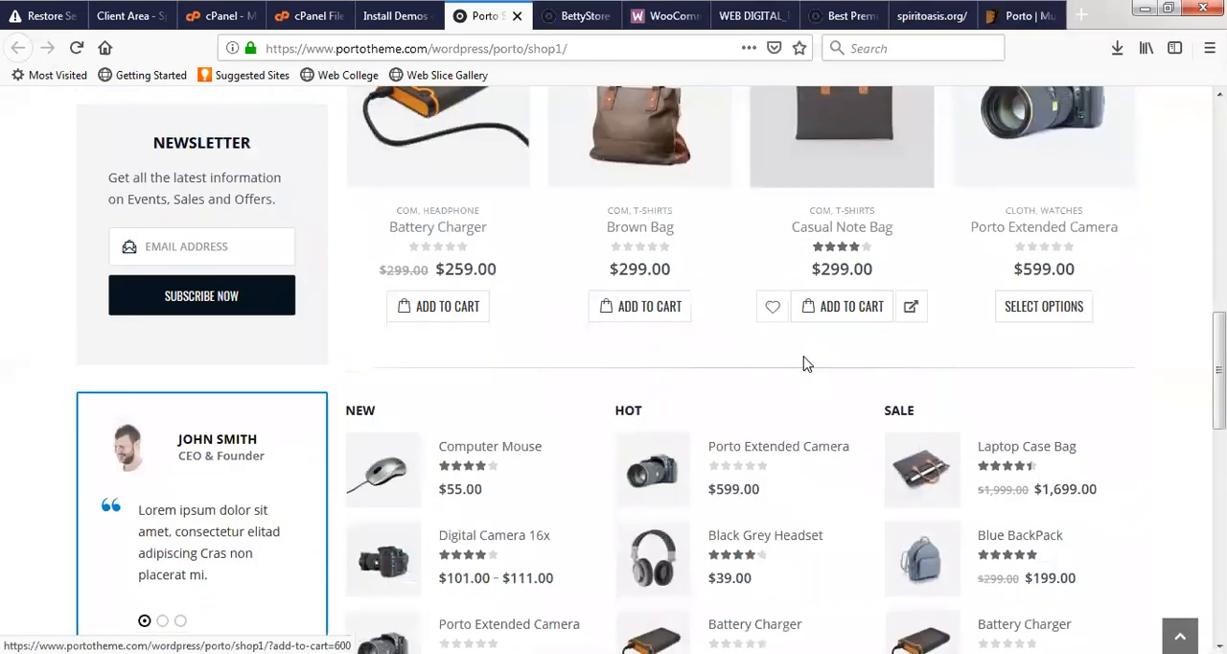
scroll(807, 361, down, 1)
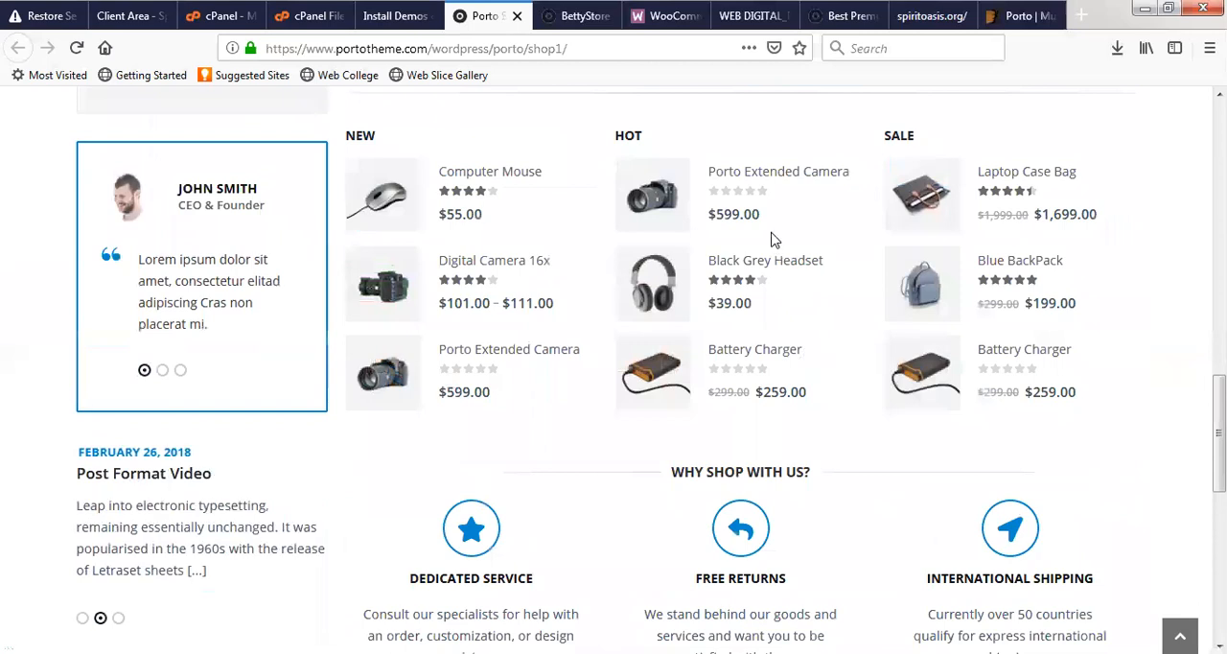
scroll(774, 240, up, 15)
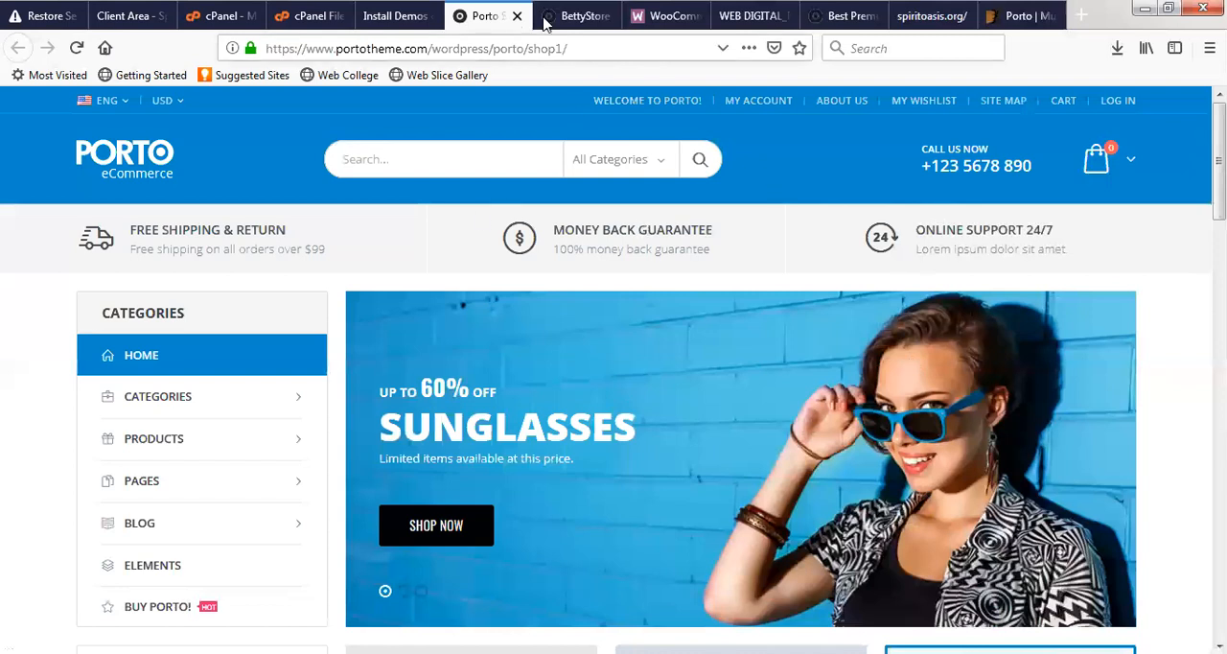
click(388, 16)
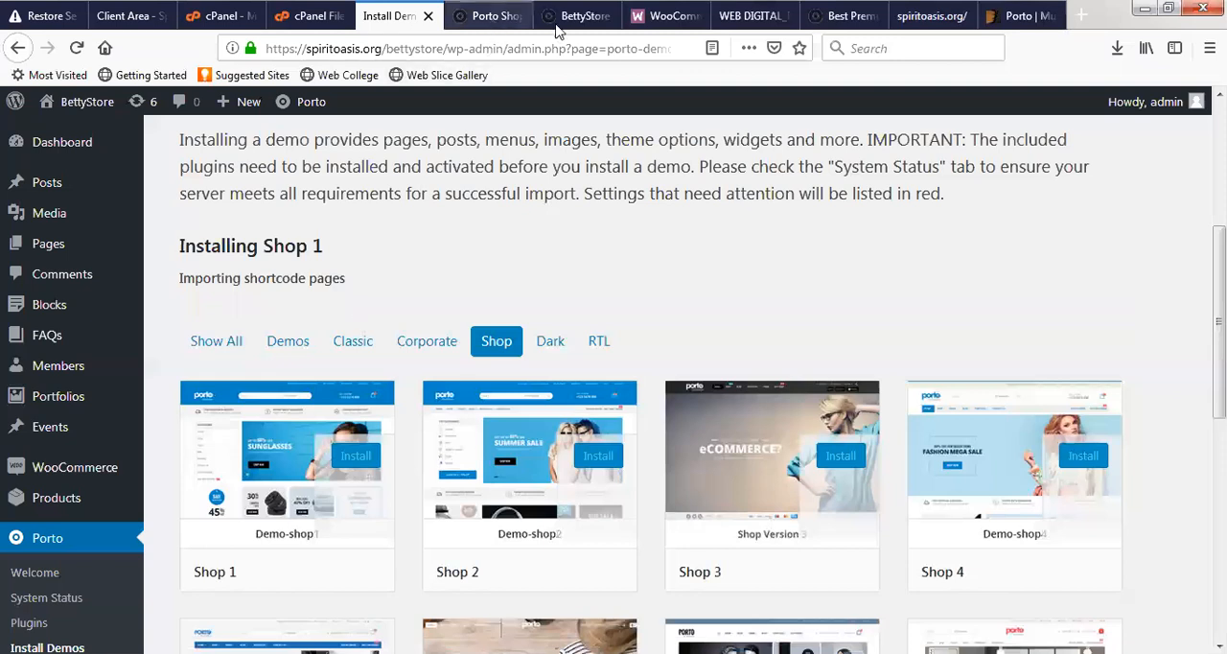
- Examine Porto's ThemeForest page from the header options up to the theme introduction, sales and rating details
click(508, 15)
click(576, 15)
click(1016, 15)
scroll(757, 263, up, 5)
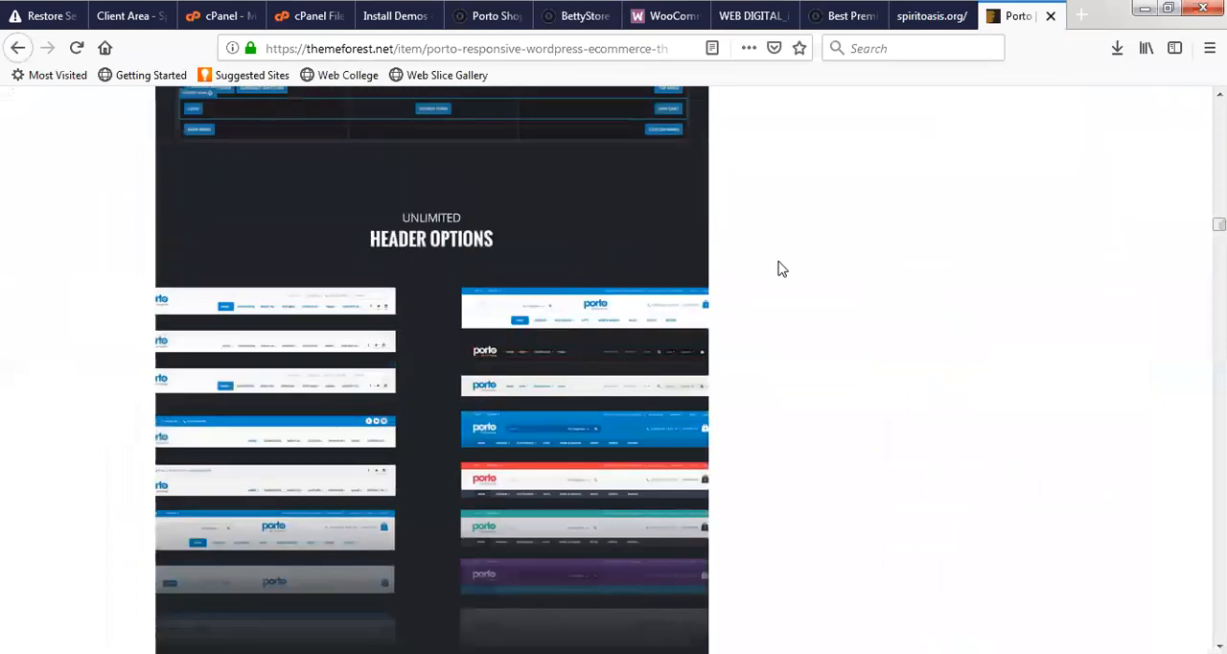
scroll(779, 270, up, 15)
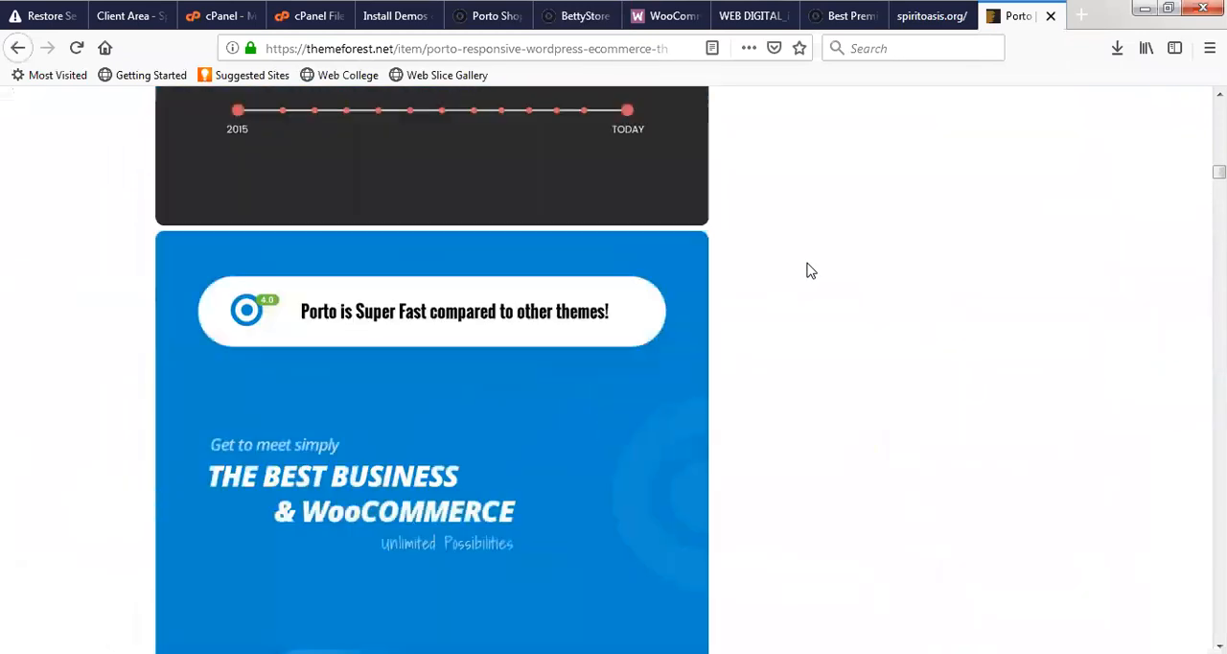
scroll(810, 270, up, 15)
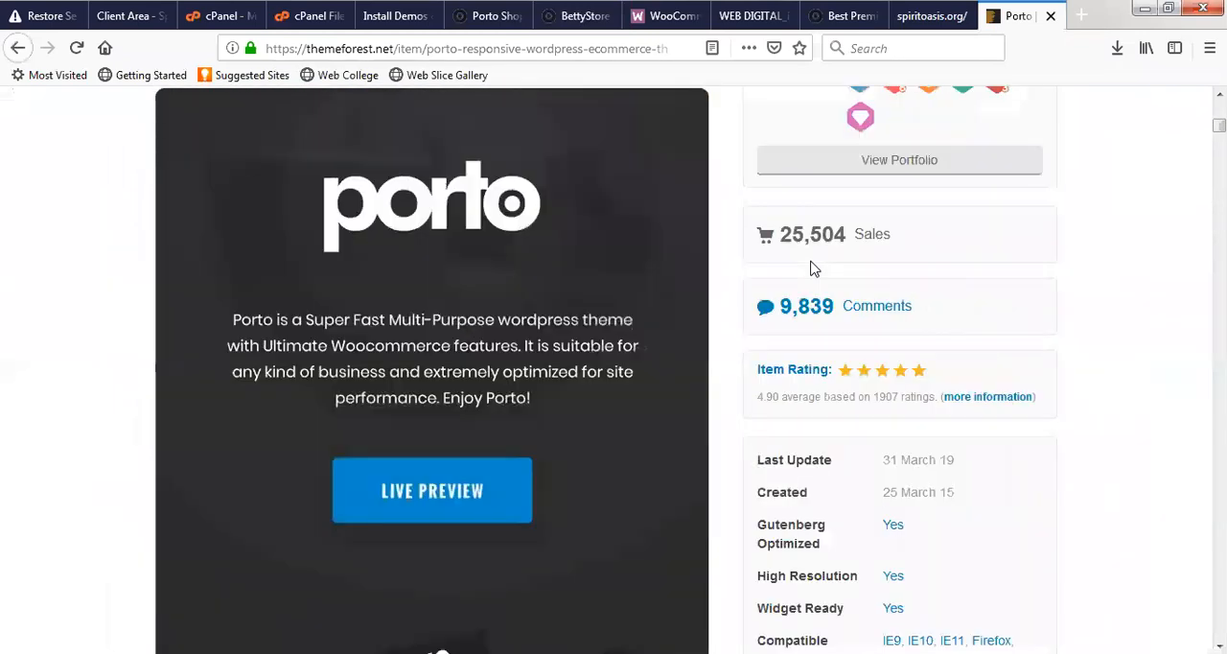
- Review the purchase options and author badges on Porto's ThemeForest page, then open the p-themes author profile
scroll(810, 269, up, 8)
scroll(825, 317, down, 4)
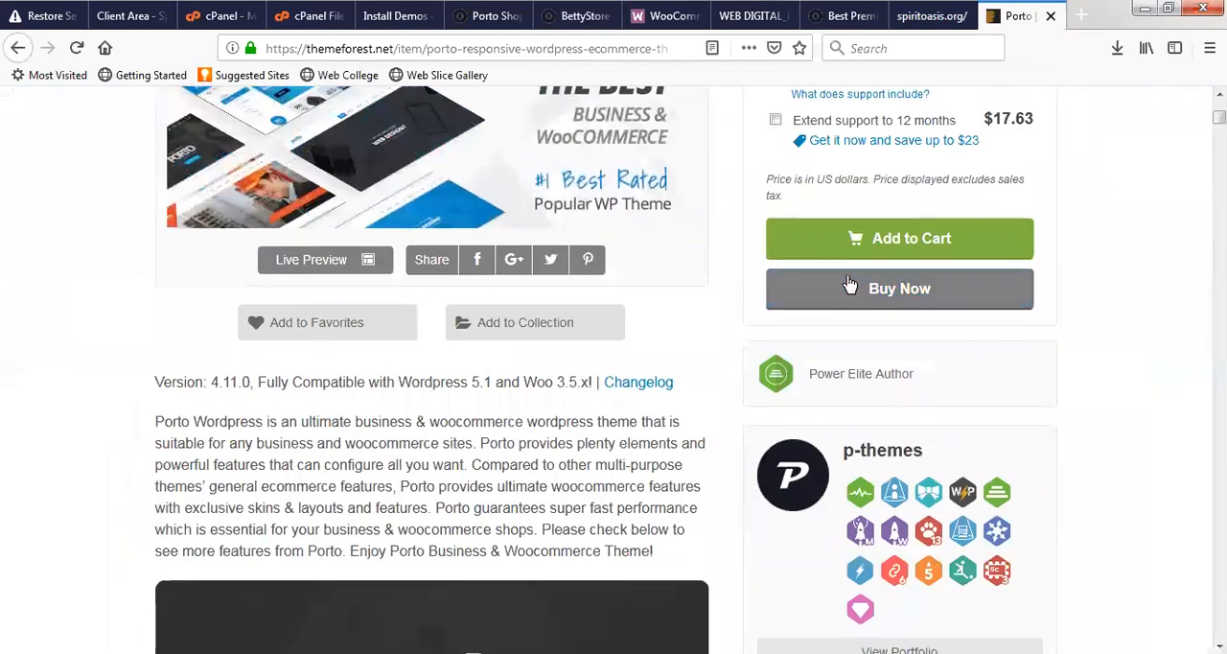
scroll(849, 284, up, 3)
scroll(852, 306, down, 2)
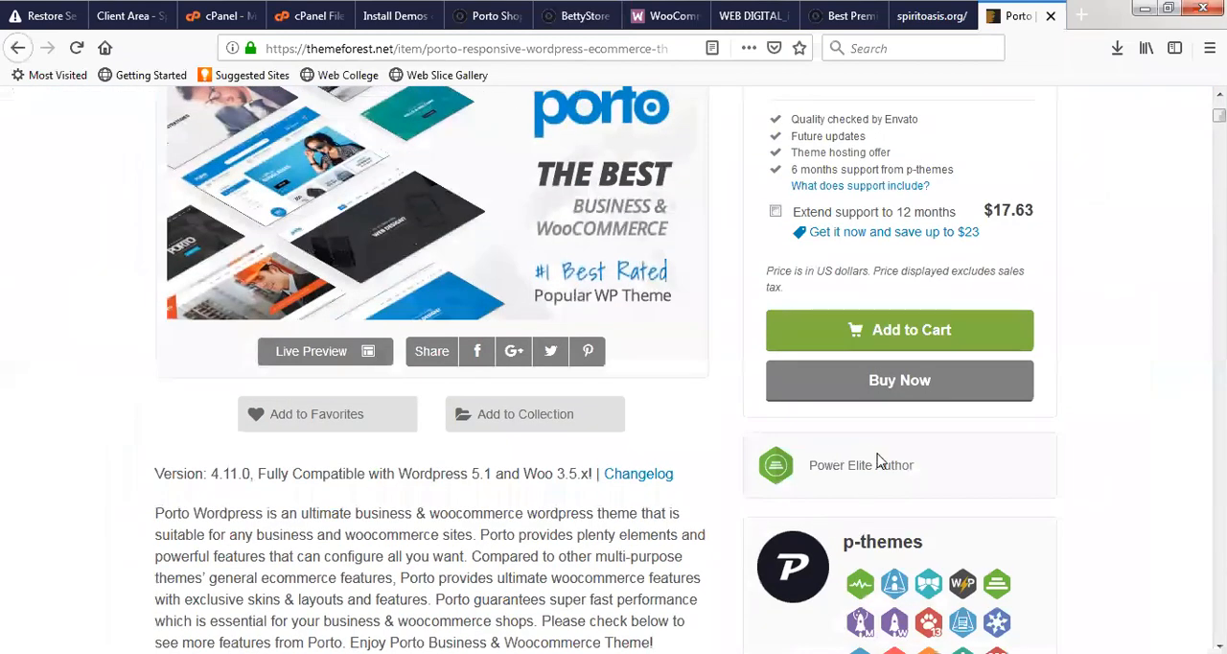
scroll(878, 461, down, 3)
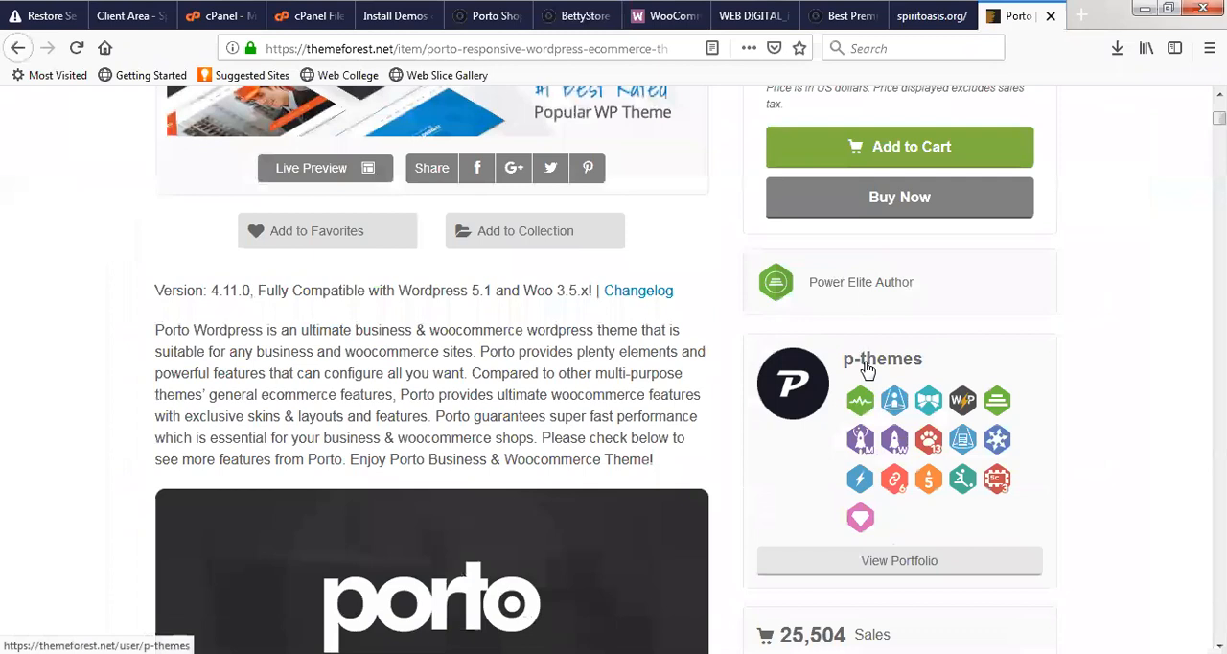
click(866, 366)
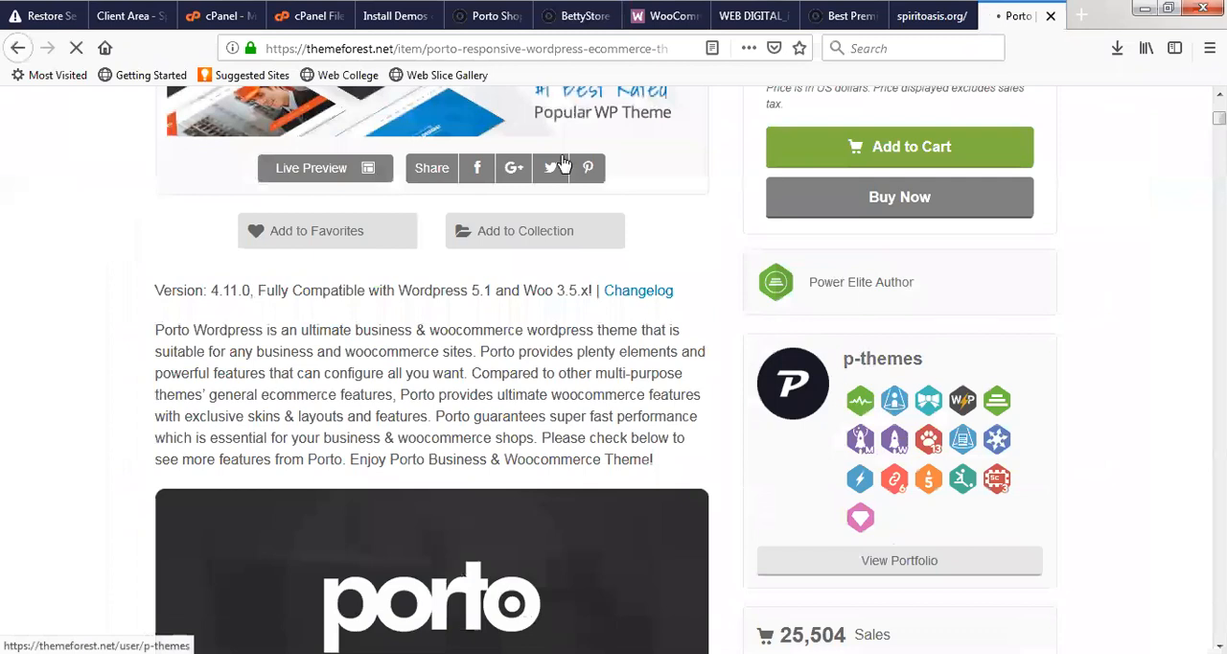
- Check the Shop 1 import on the demo list, then reload the BettyStore front page
click(496, 17)
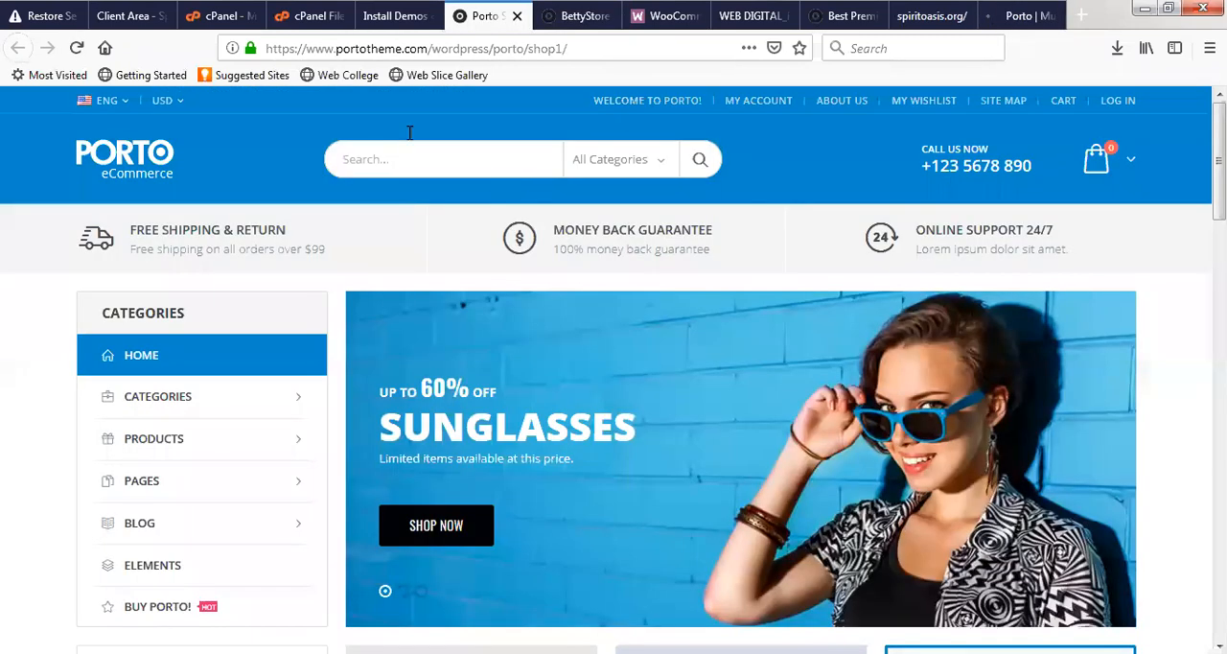
key(ctrl+shift+Tab)
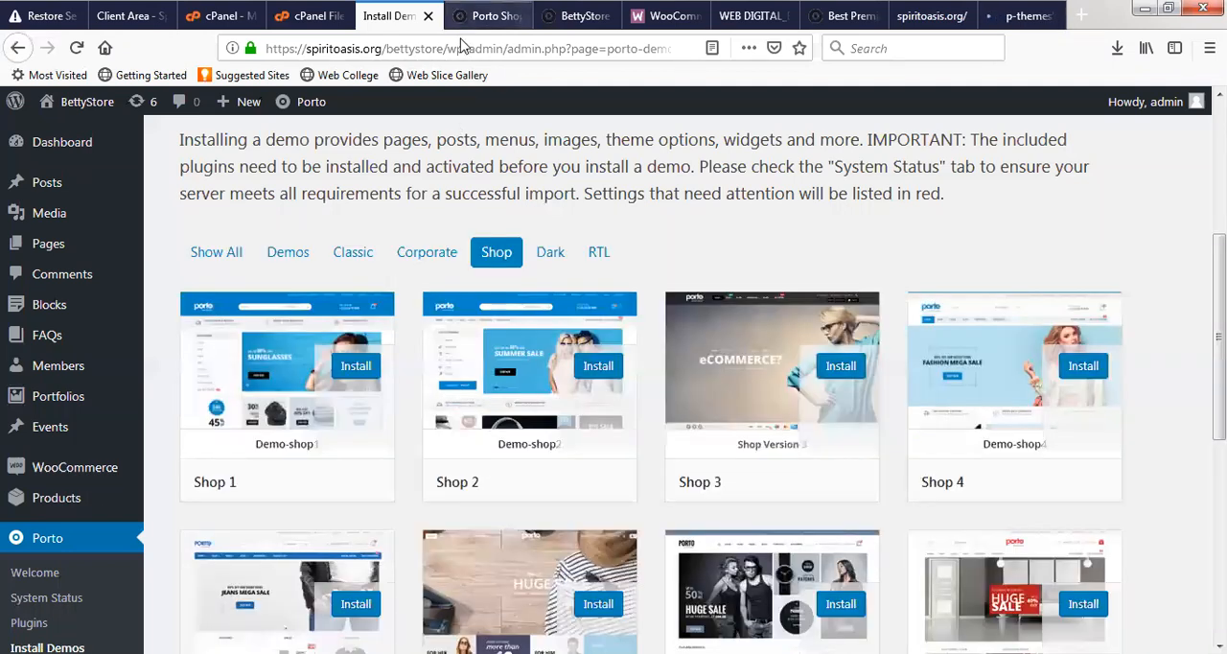
click(487, 16)
click(566, 24)
click(561, 48)
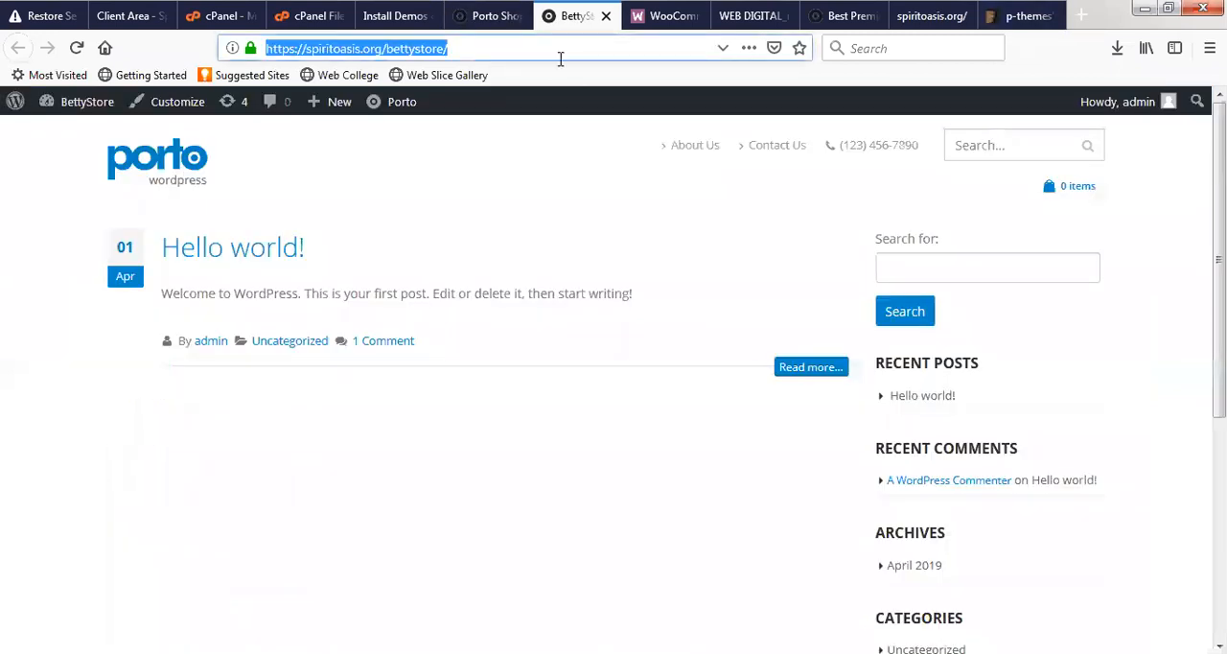
key(Return)
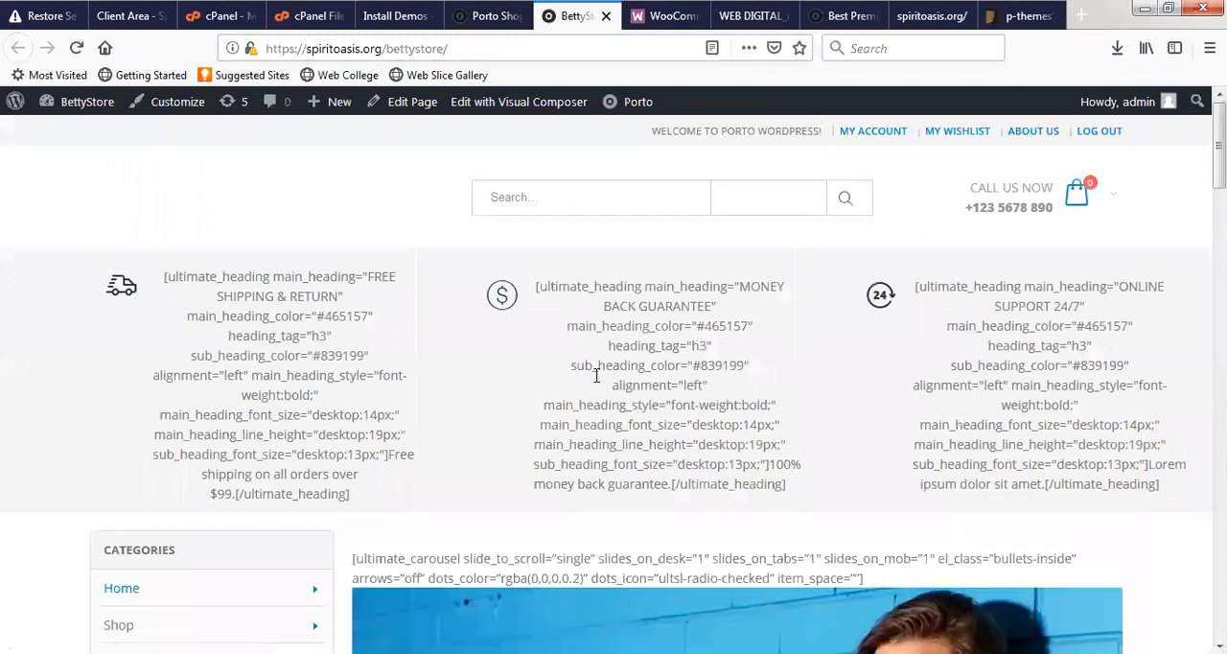
- Examine the BettyStore front page from the header down to the info boxes and compare it with the Shop 1 preview
scroll(408, 482, down, 2)
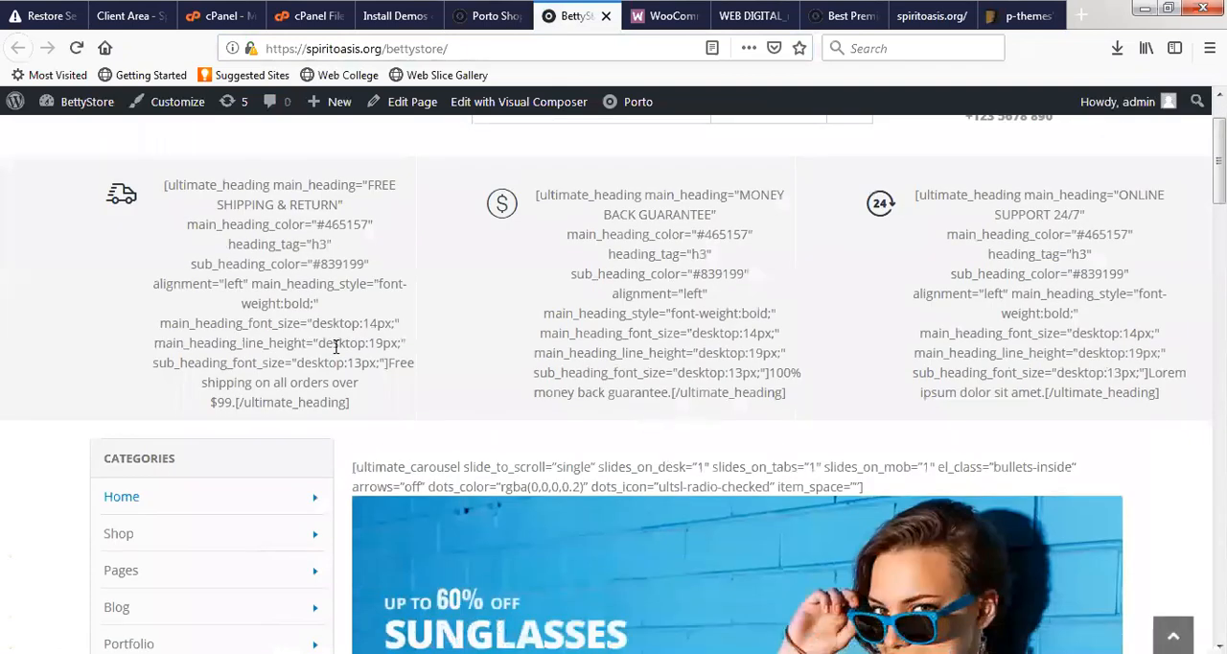
scroll(548, 419, down, 10)
scroll(510, 430, down, 8)
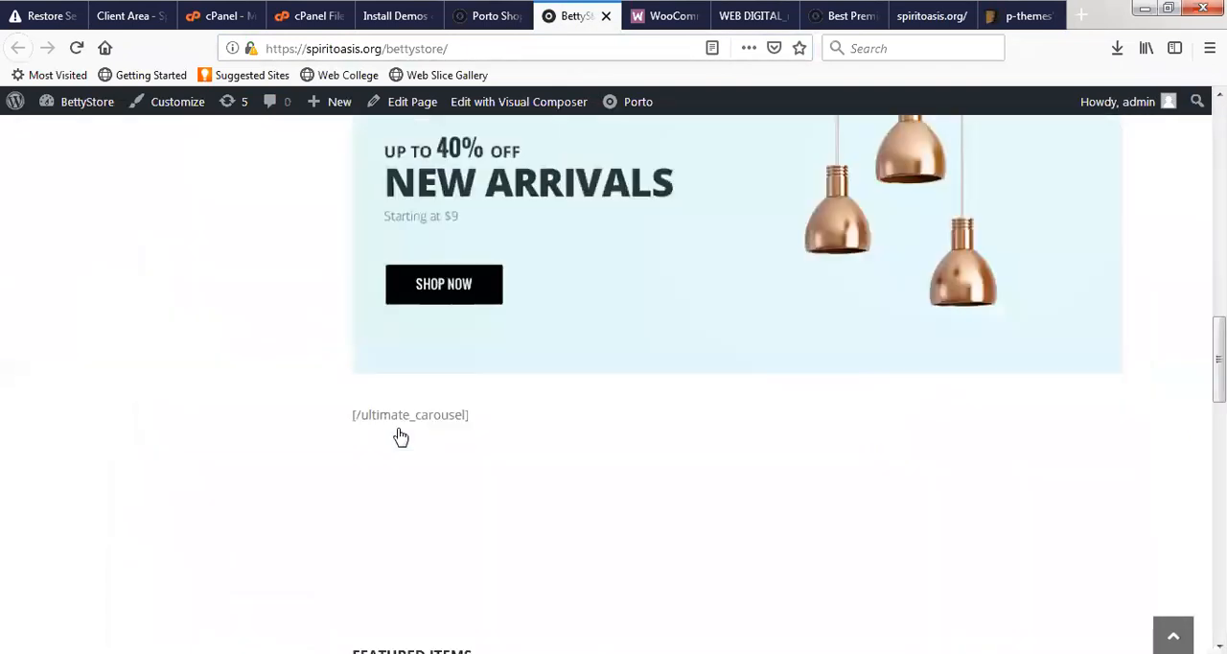
scroll(406, 432, down, 10)
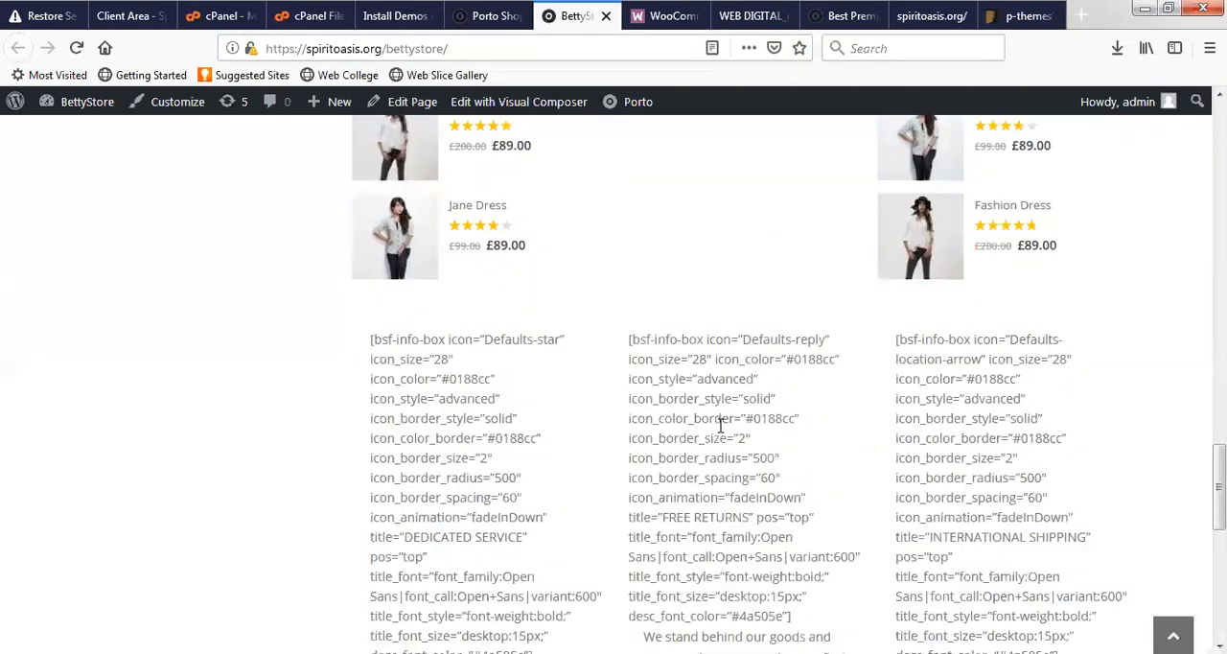
click(489, 16)
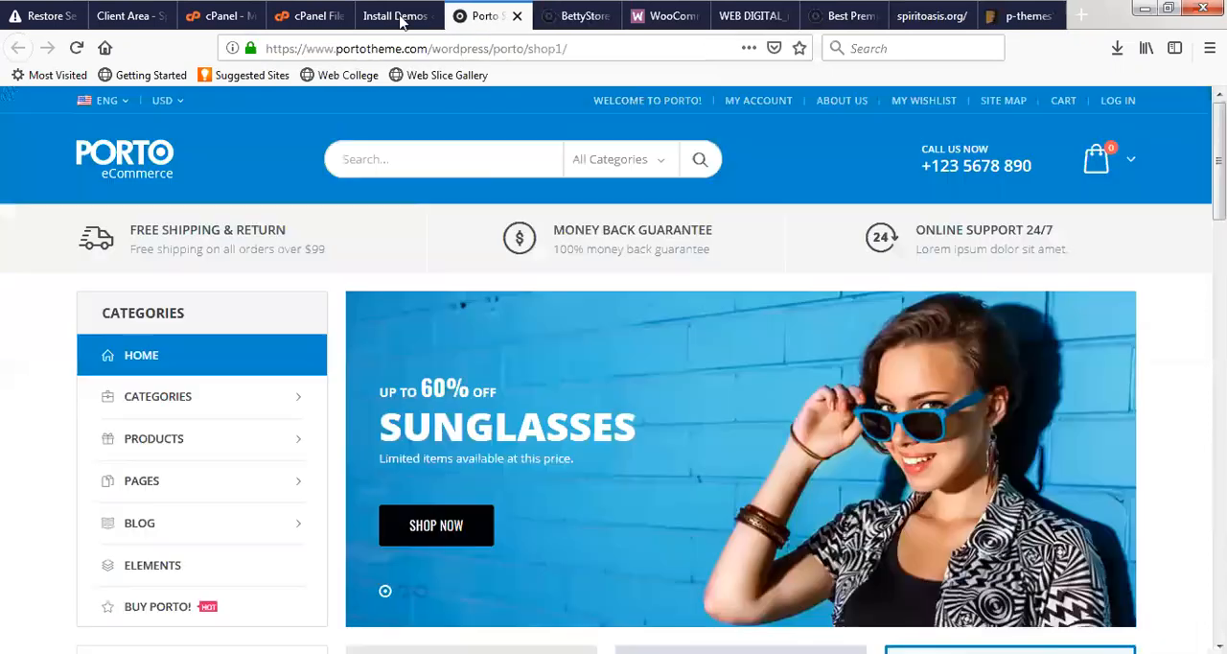
- Open the list of installed plugins in the BettyStore admin
click(396, 16)
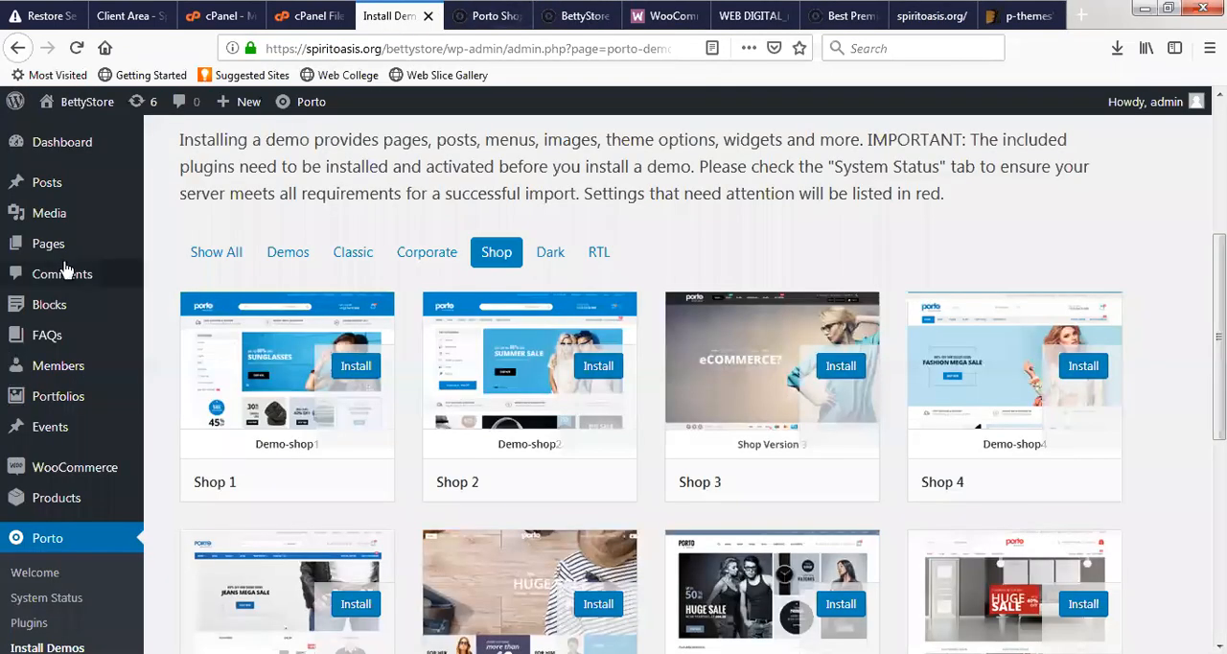
scroll(43, 489, down, 2)
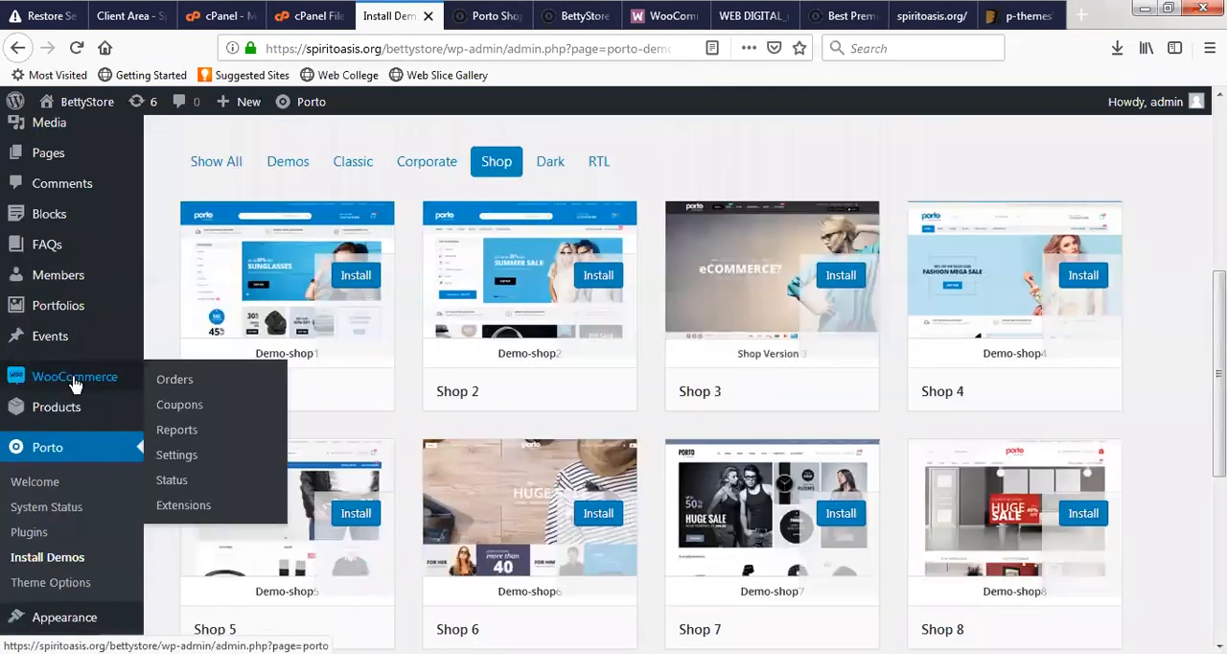
scroll(82, 508, down, 3)
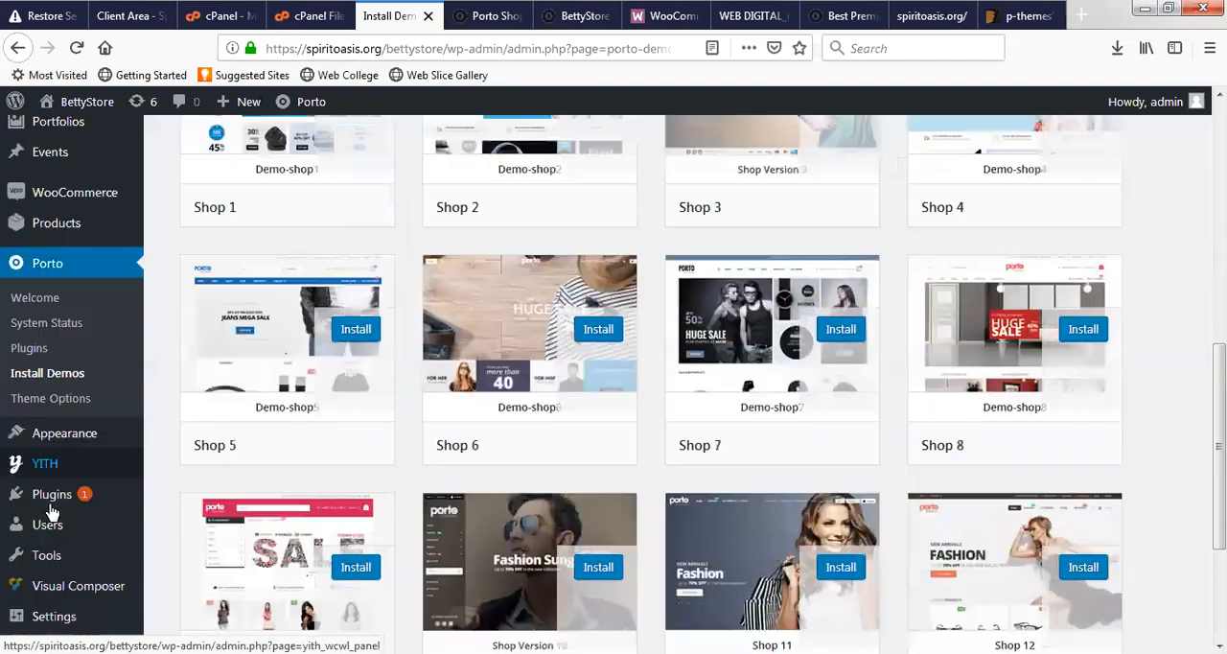
click(171, 499)
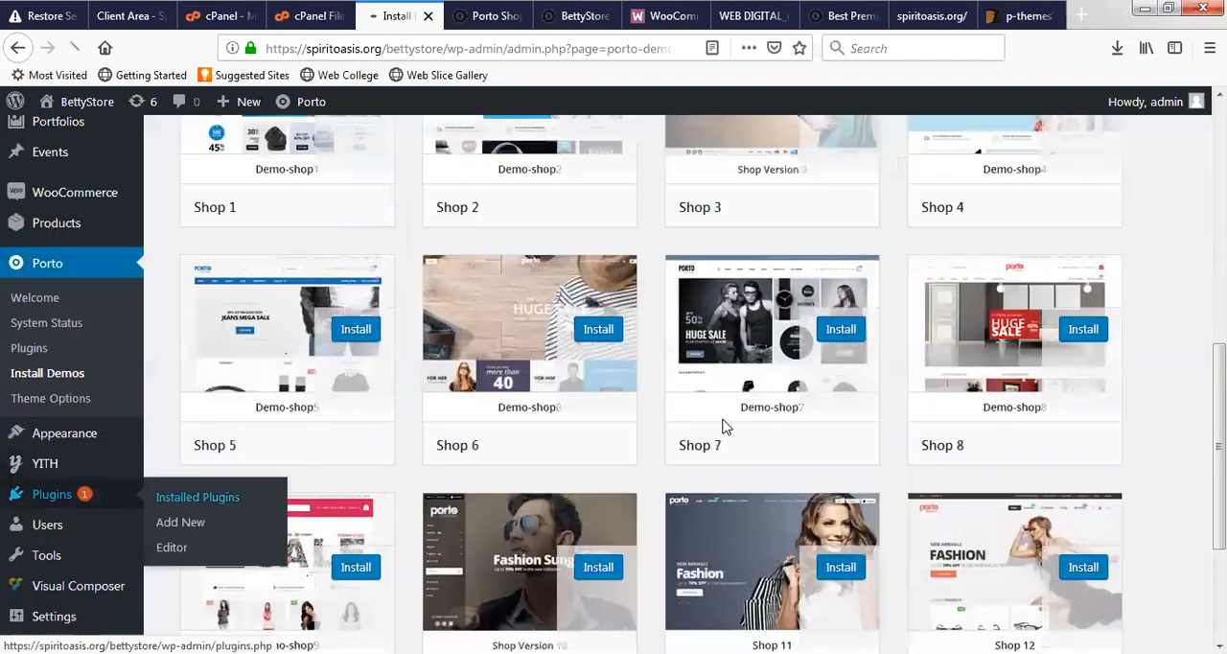
scroll(508, 305, down, 3)
scroll(506, 314, up, 9)
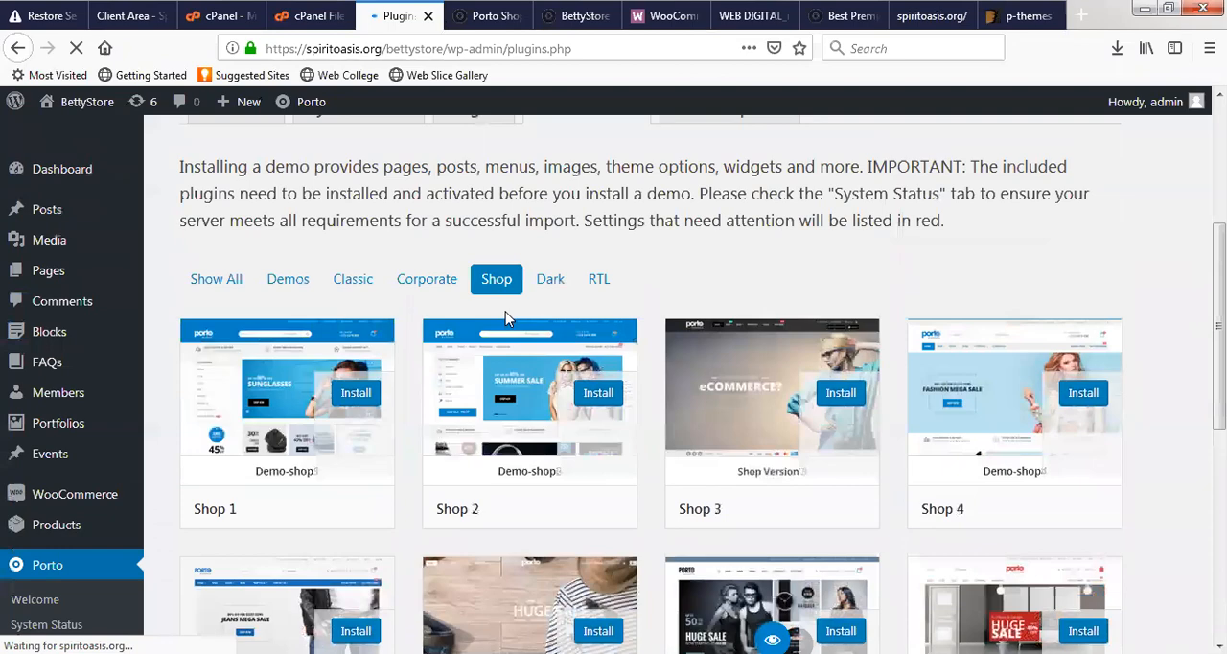
- Review the installed plugins from Akismet Anti-Spam to YITH WooCommerce Wishlist, checking the Porto plugins
scroll(466, 397, down, 5)
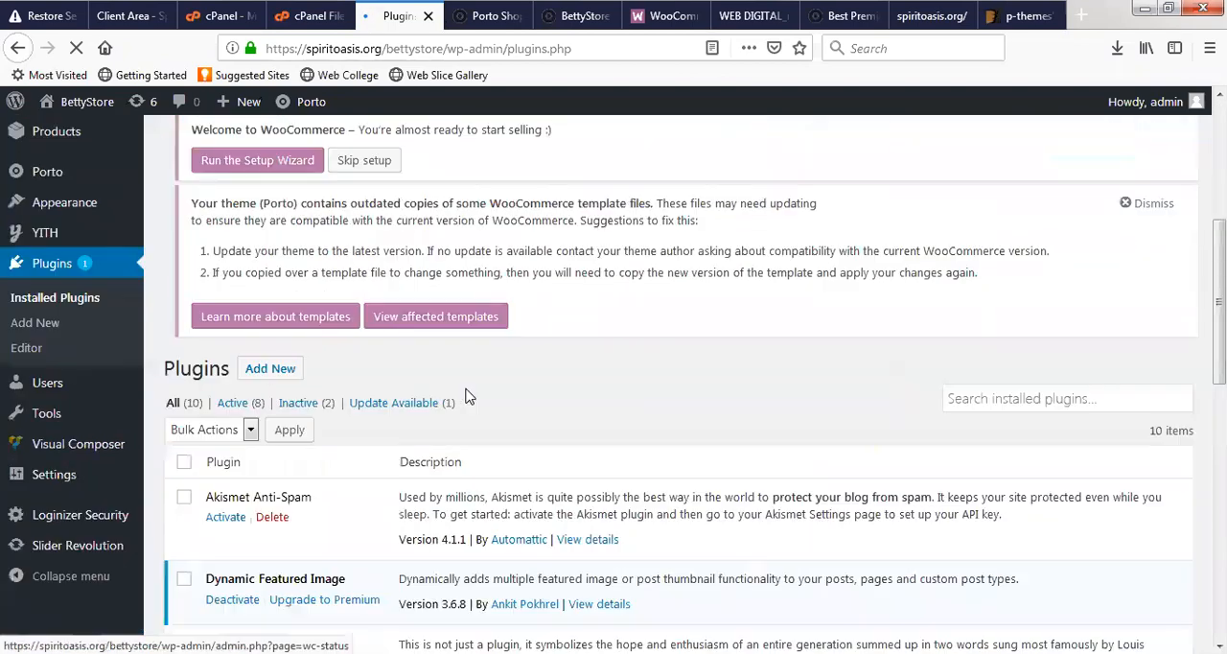
scroll(257, 266, down, 5)
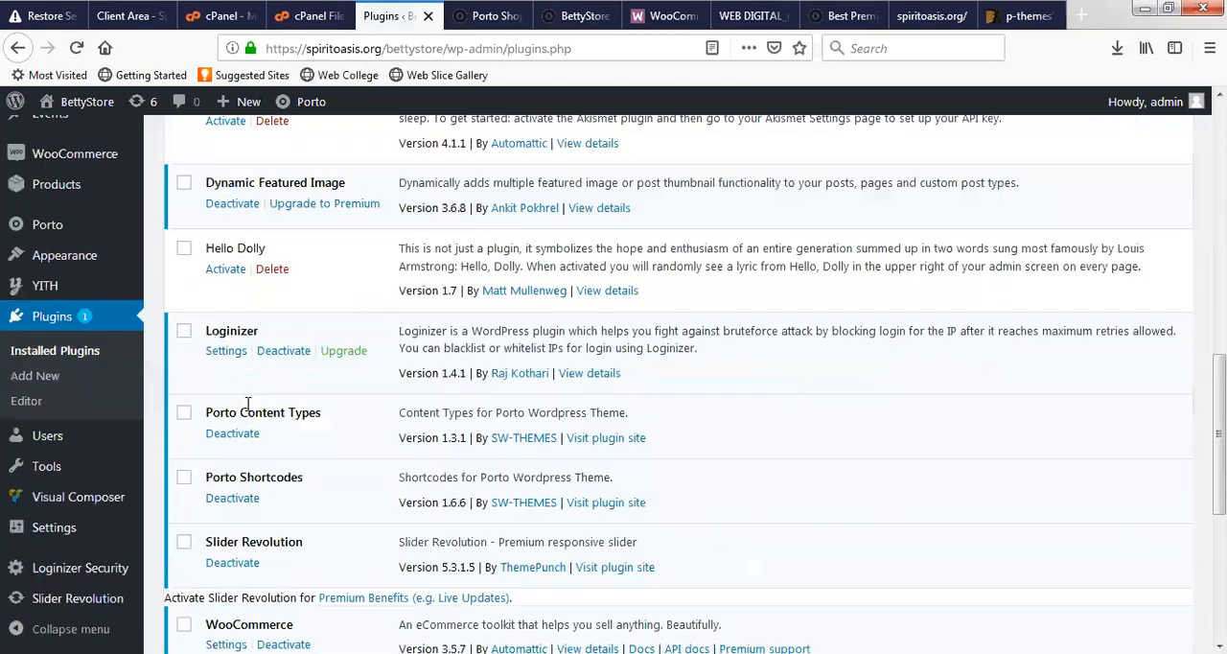
scroll(255, 402, down, 2)
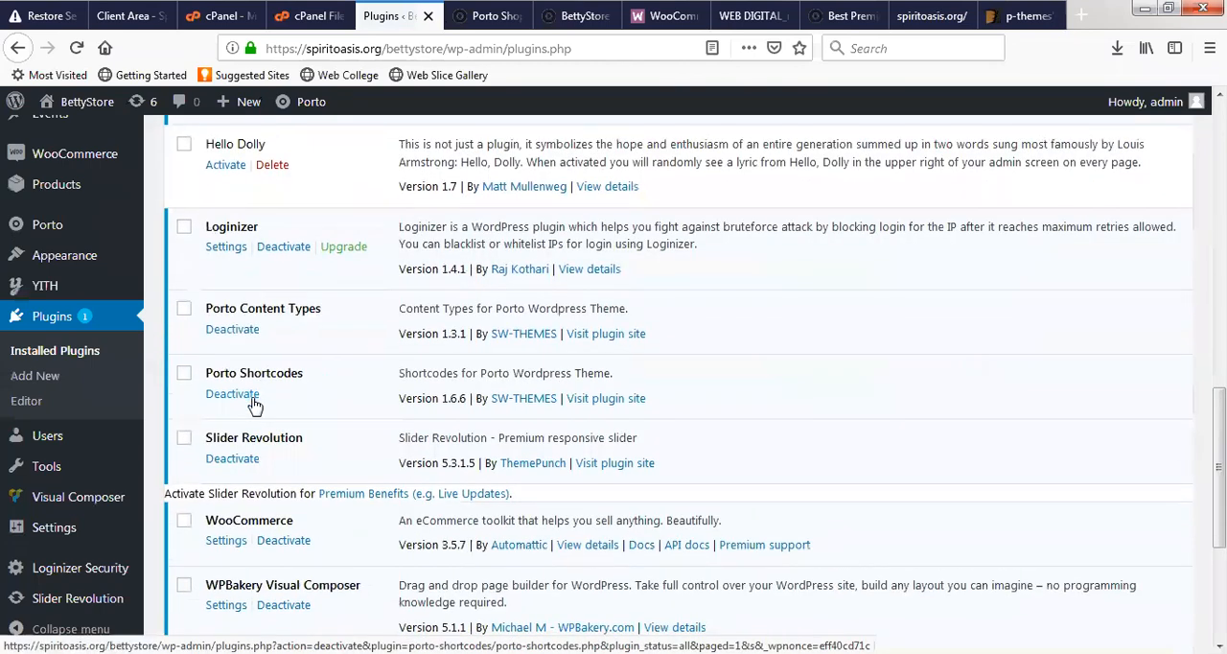
scroll(265, 451, down, 1)
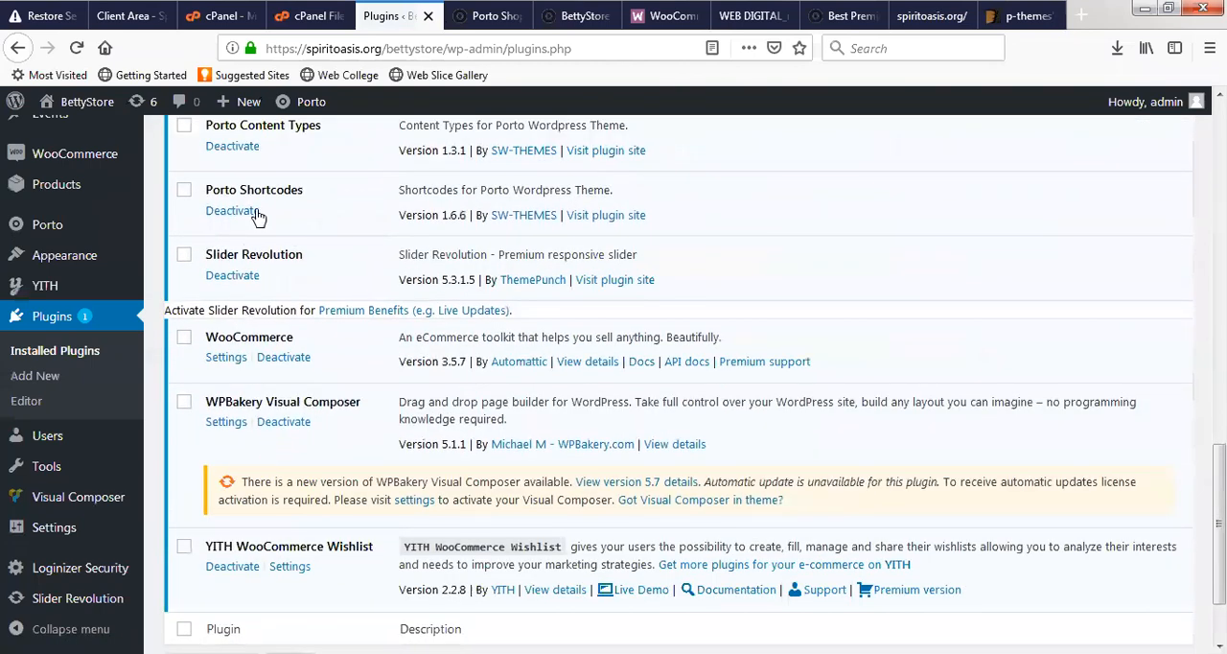
scroll(292, 287, up, 2)
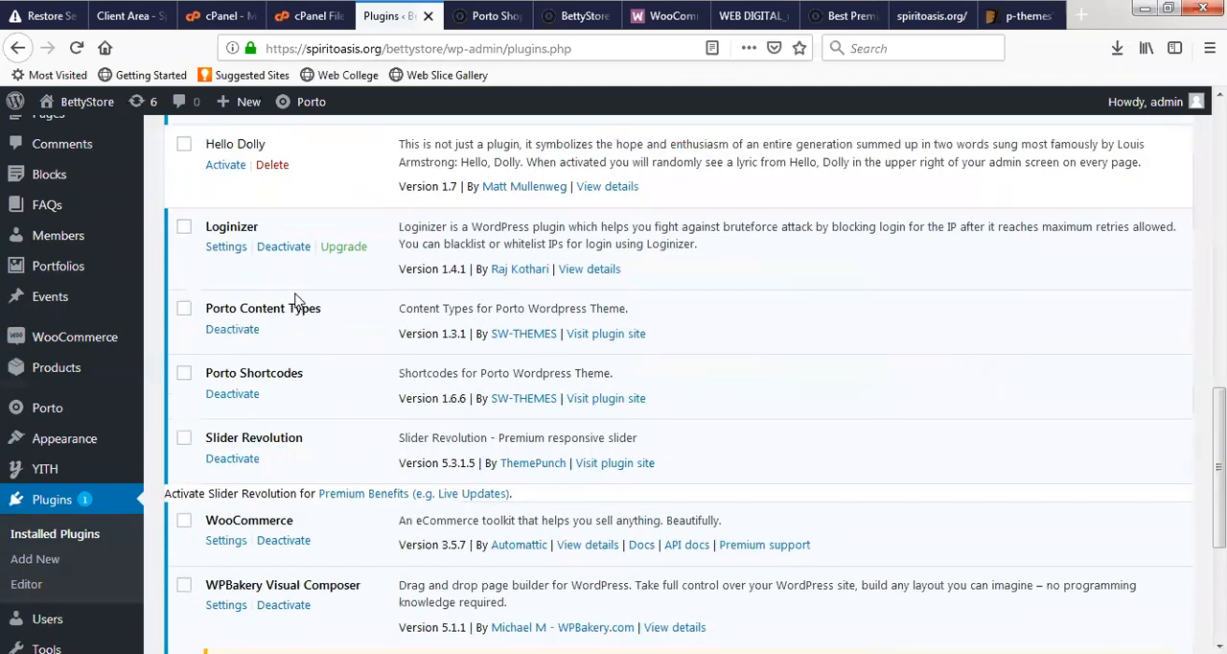
scroll(119, 332, down, 3)
scroll(57, 326, up, 3)
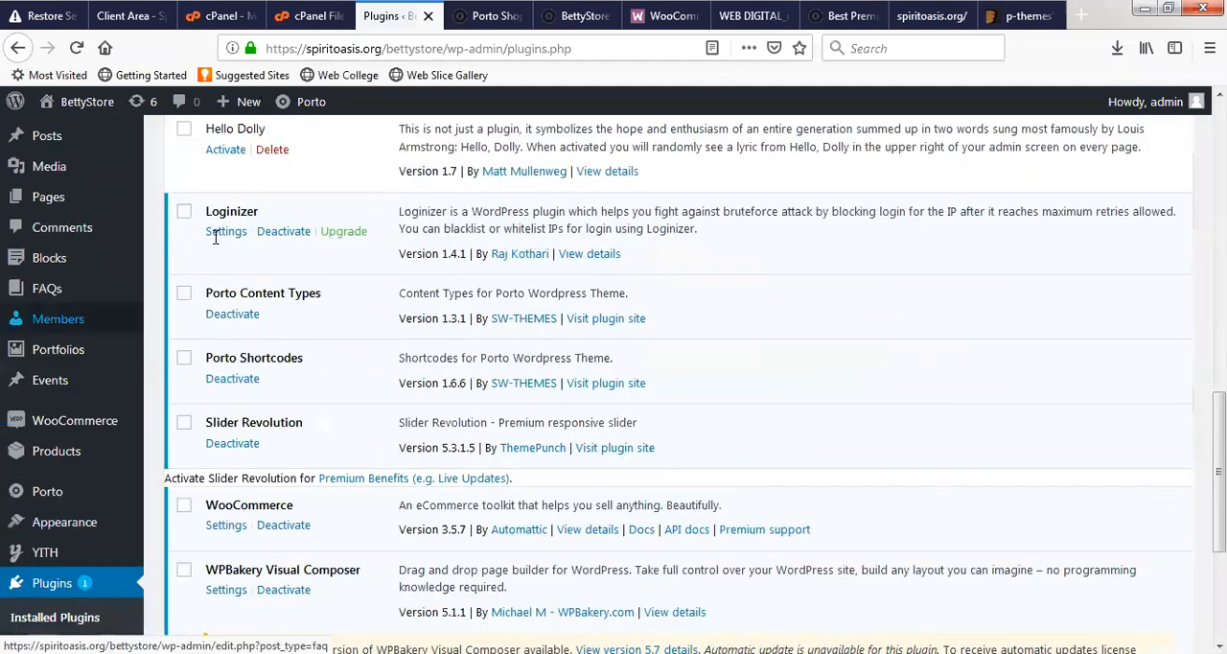
- Open the theme's required plugins installer and install the Porto Widgets plugin
scroll(215, 237, up, 6)
click(259, 138)
scroll(449, 389, up, 3)
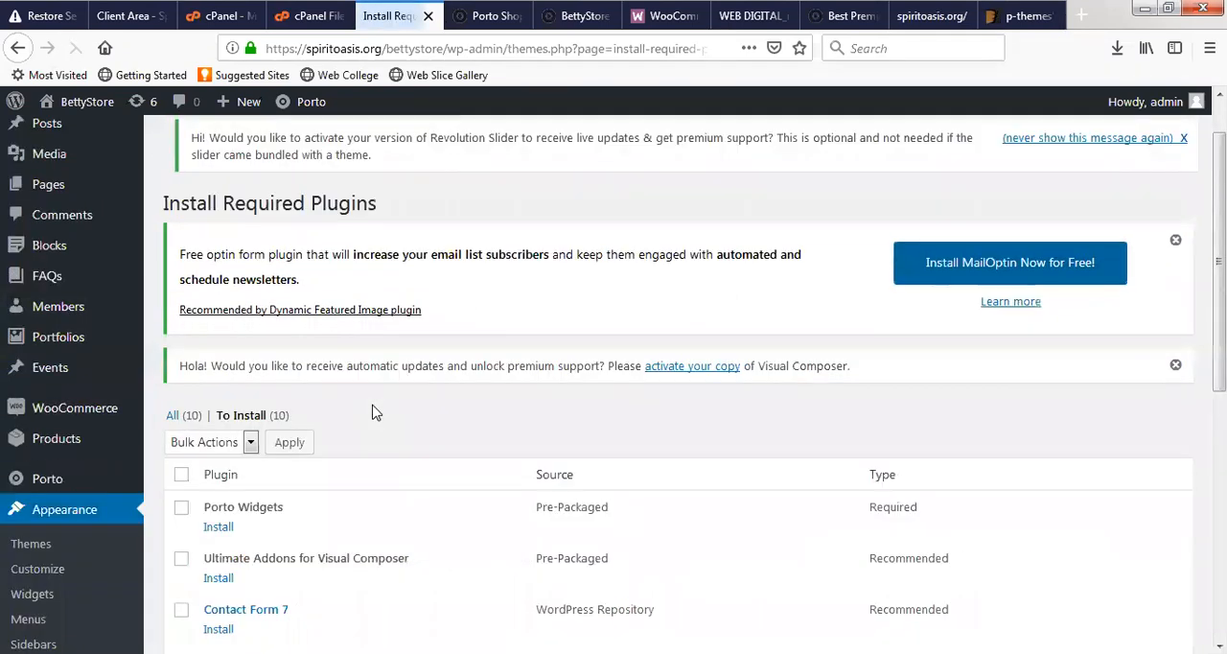
scroll(240, 210, down, 4)
scroll(220, 340, up, 2)
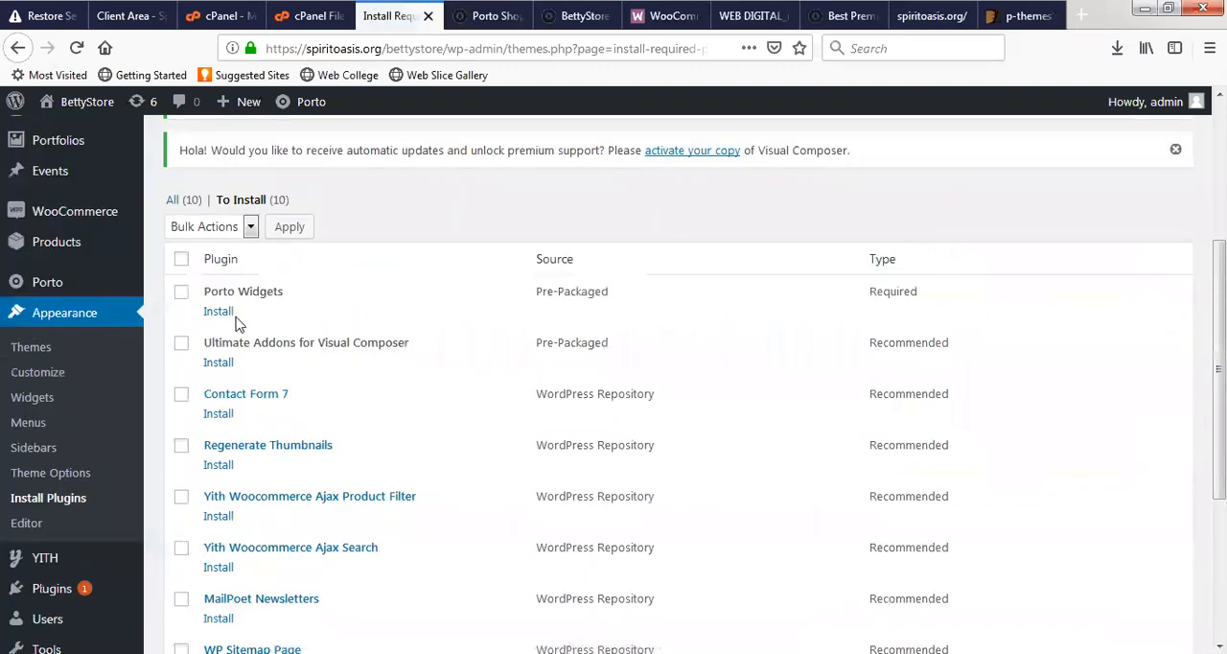
click(219, 312)
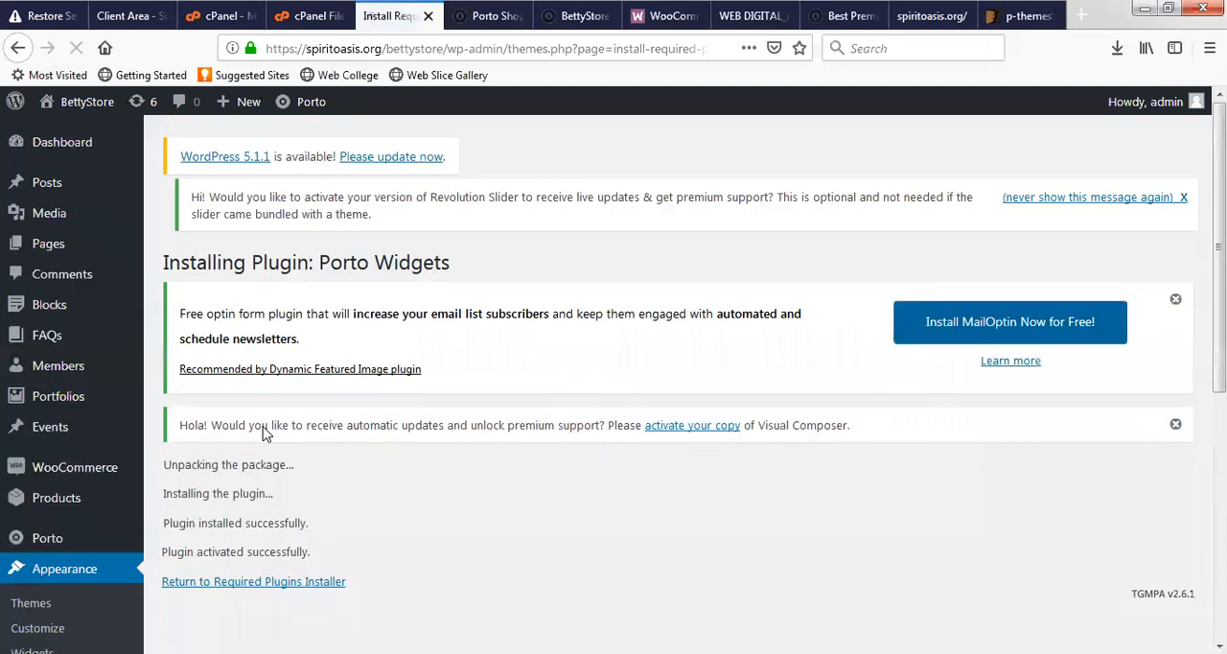
scroll(307, 432, down, 3)
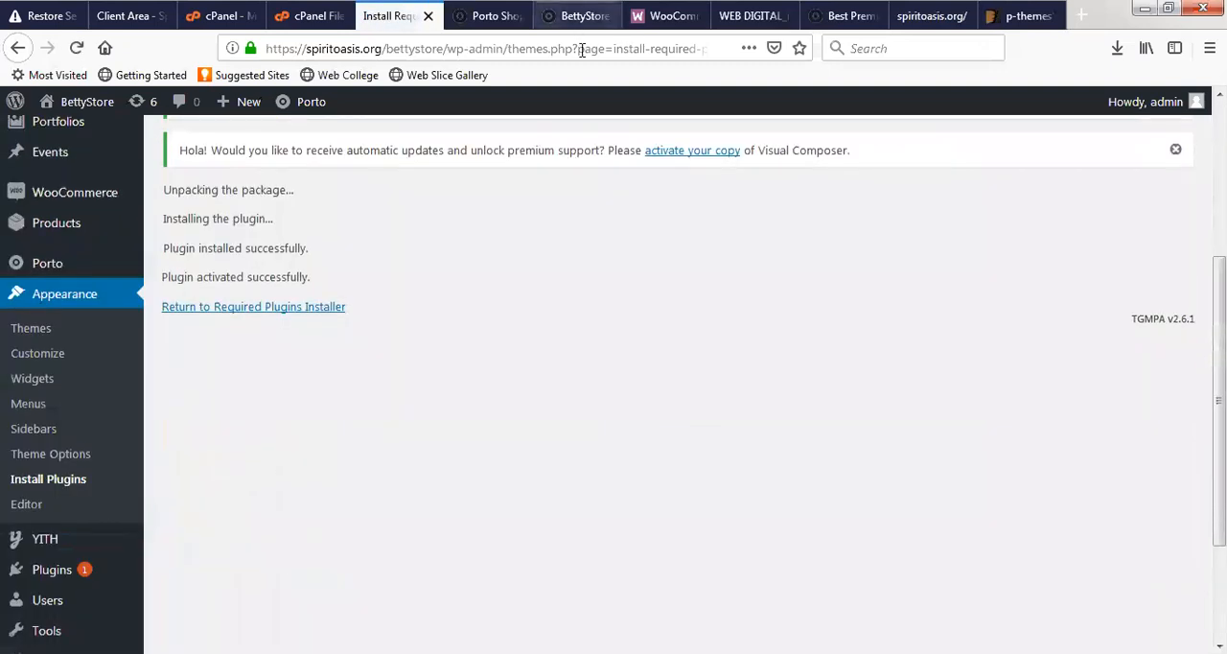
- Reload the BettyStore front page to check the effect of the Porto Widgets installation
click(582, 18)
click(582, 51)
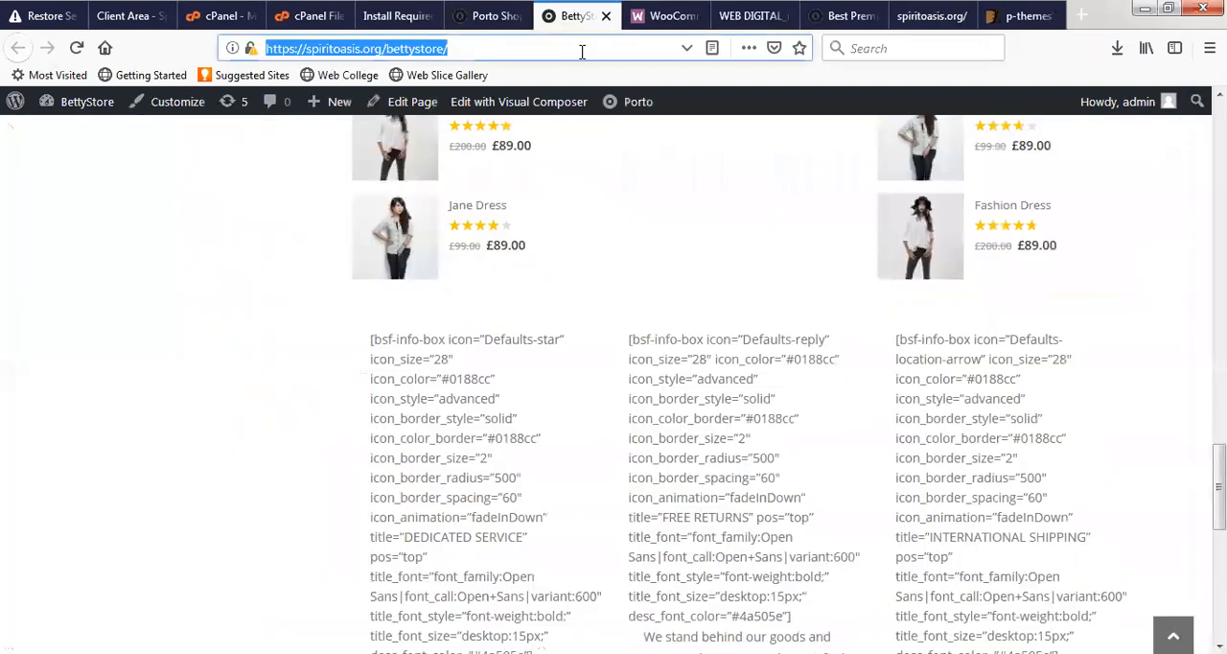
key(Return)
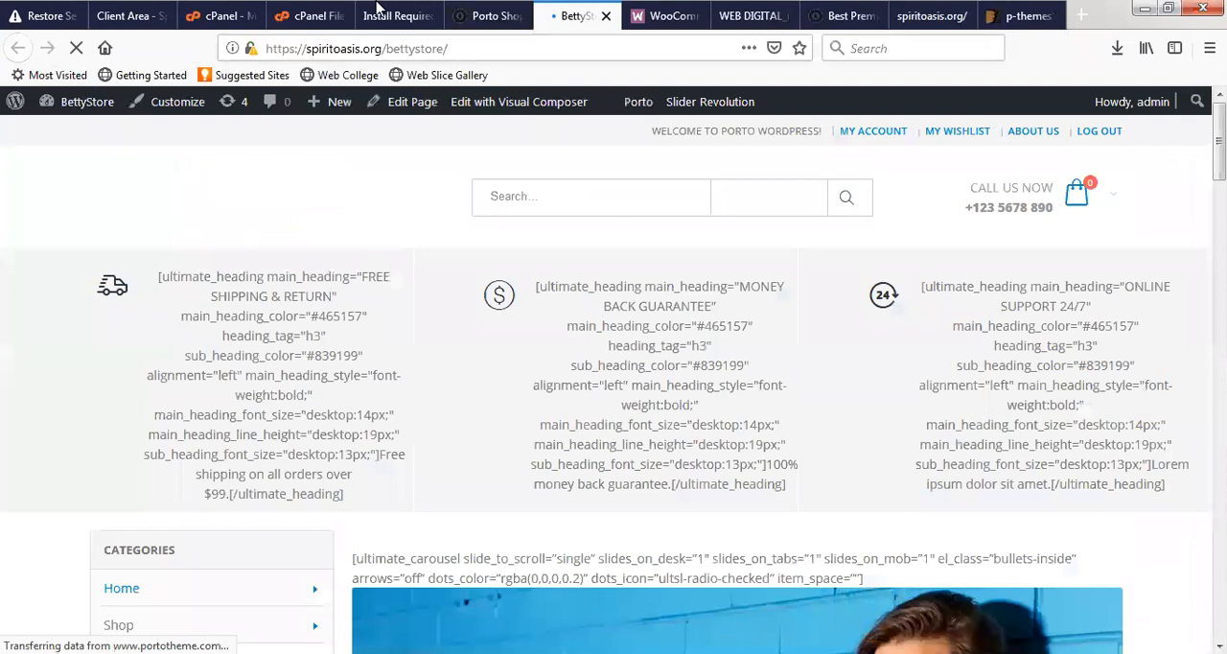
- Return to the Porto plugins overview and install Ultimate Addons for Visual Composer
click(384, 14)
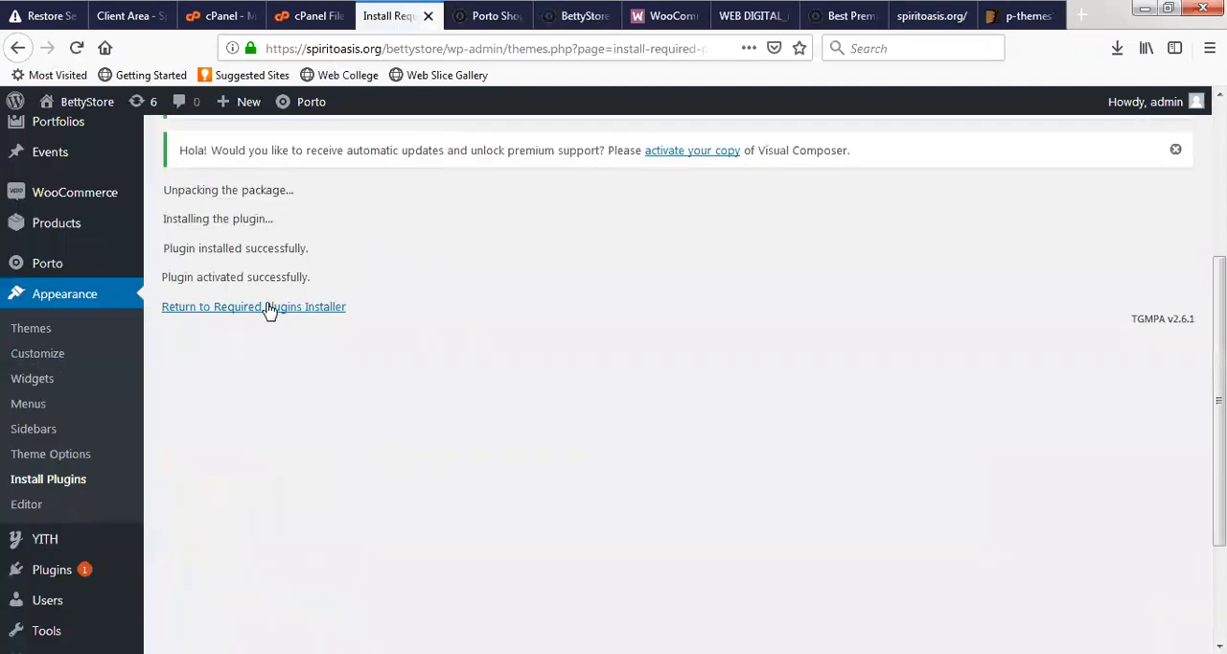
click(270, 307)
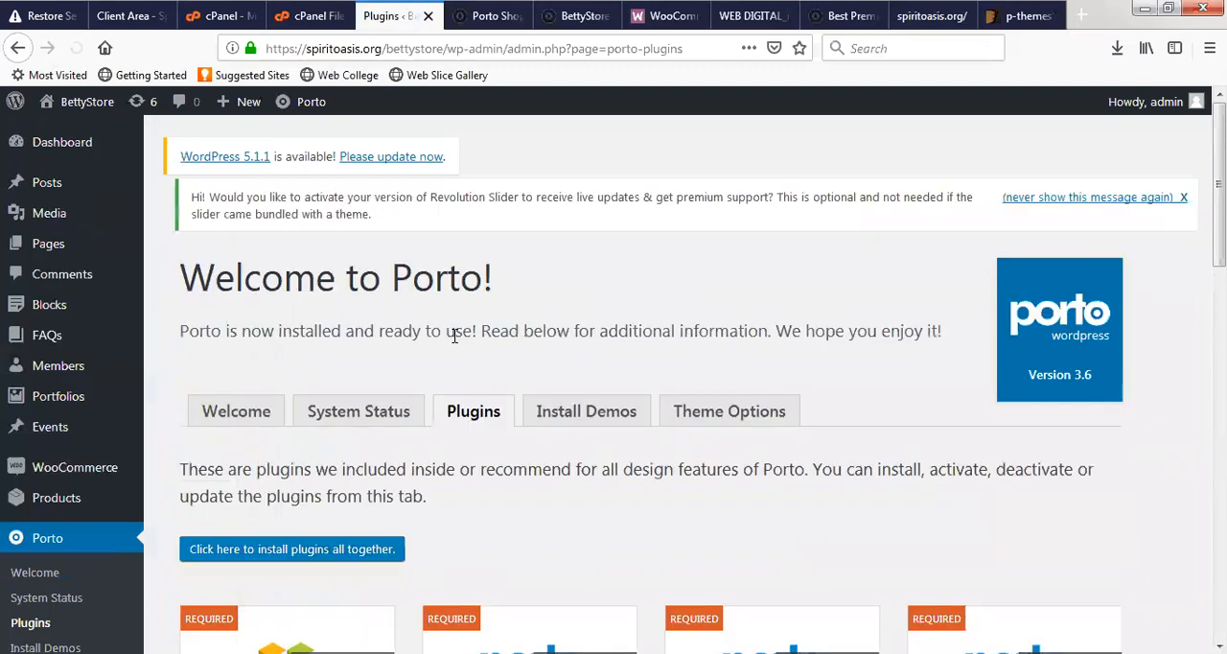
scroll(444, 356, down, 5)
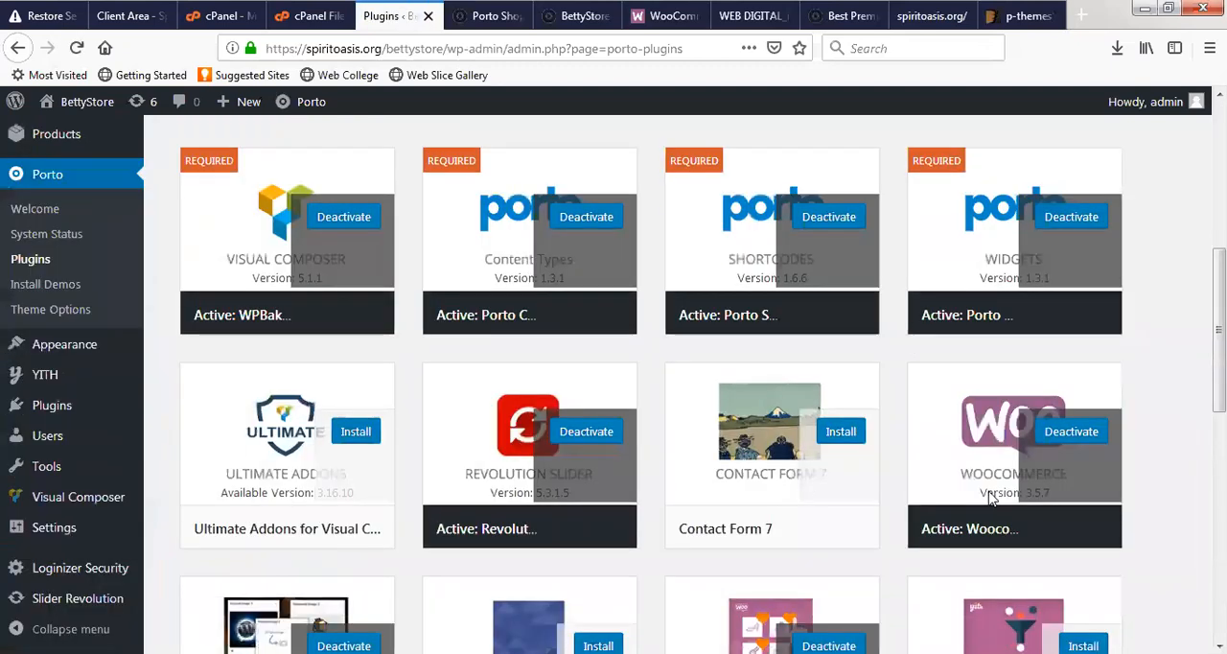
scroll(684, 486, down, 2)
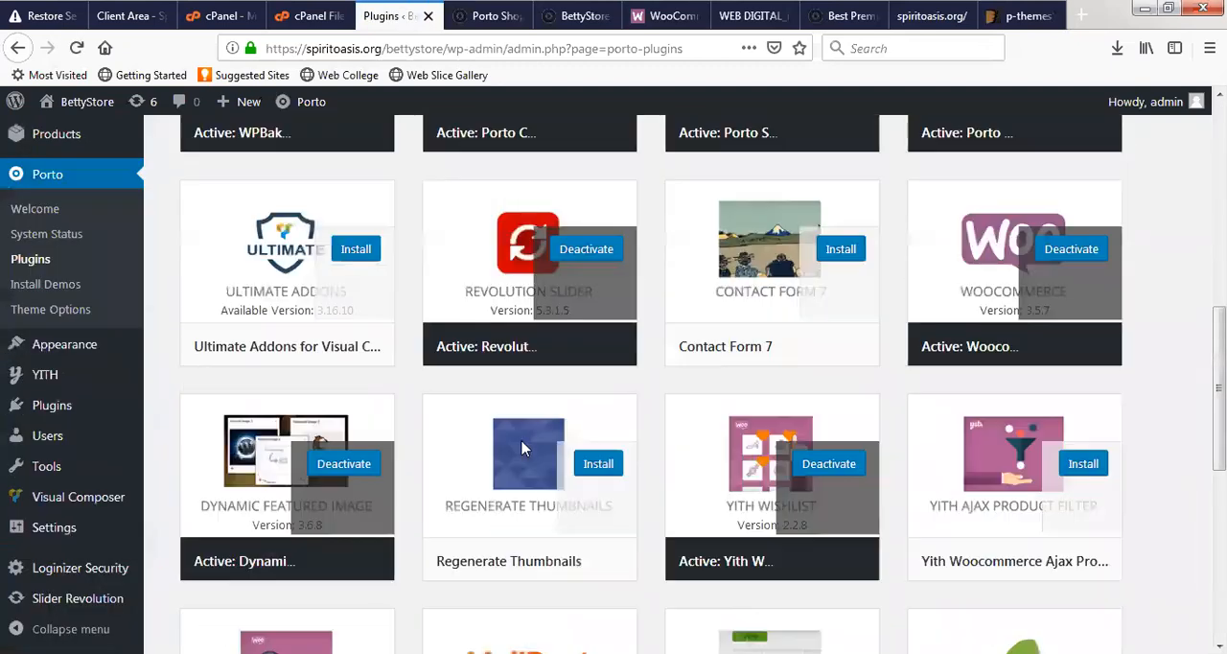
click(366, 253)
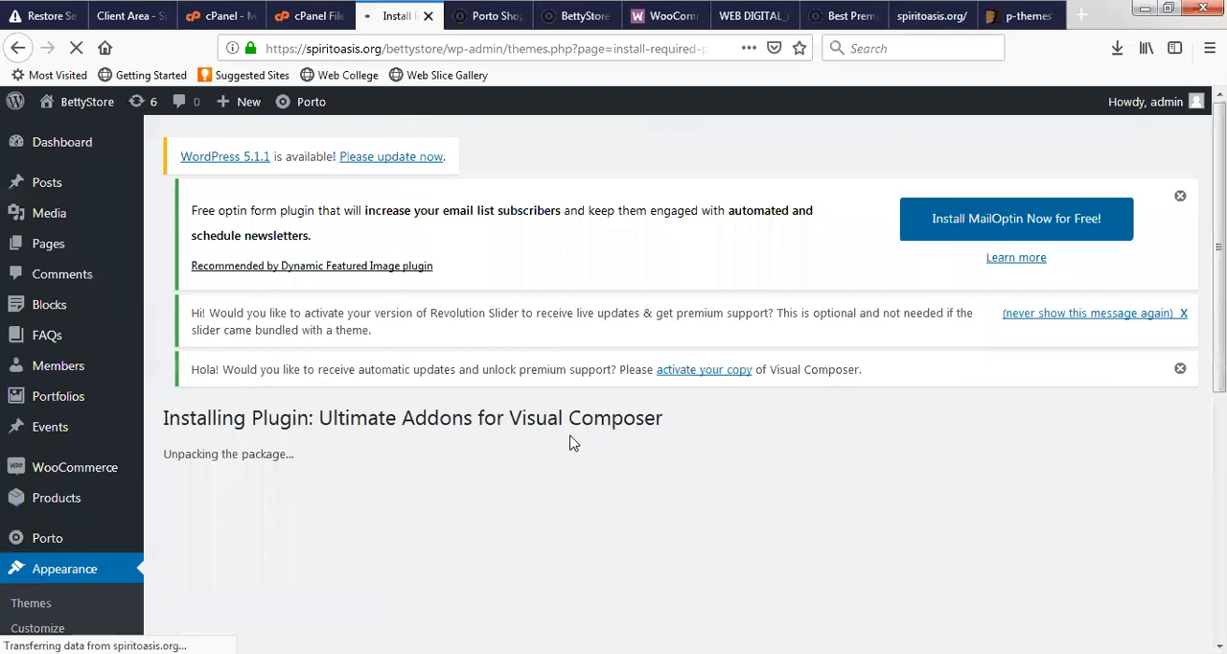
scroll(492, 169, down, 3)
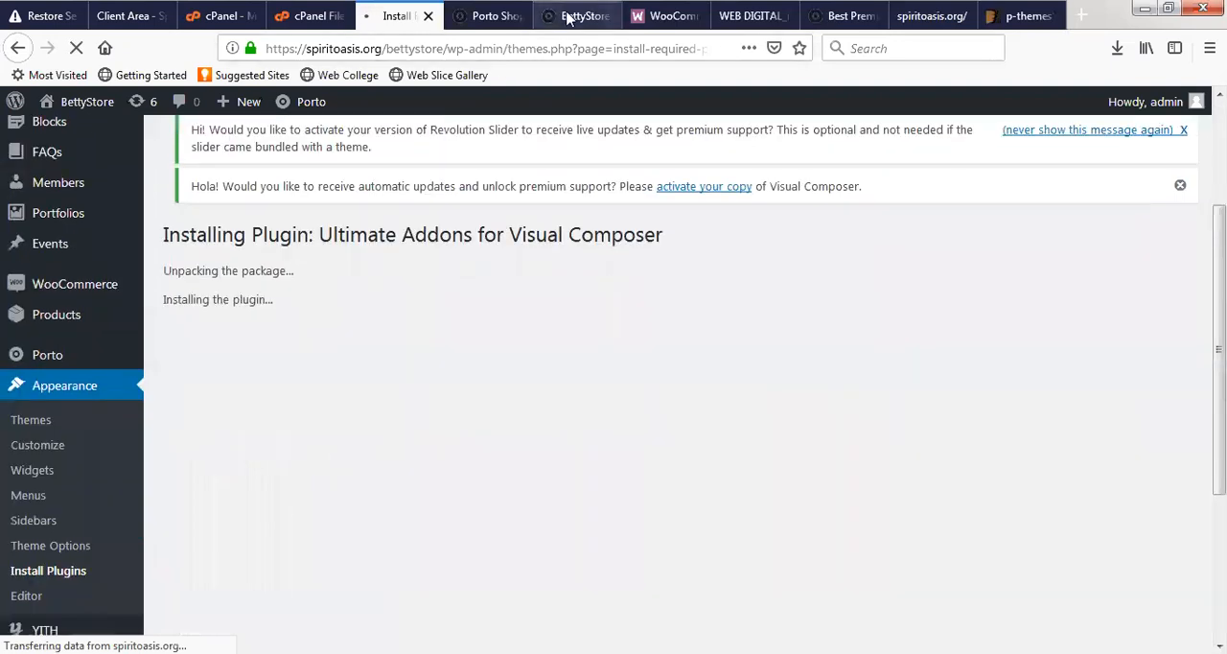
- Examine the BettyStore front page for unrendered Ultimate Addons shortcodes, from the header features to the service boxes, and reload it
click(576, 16)
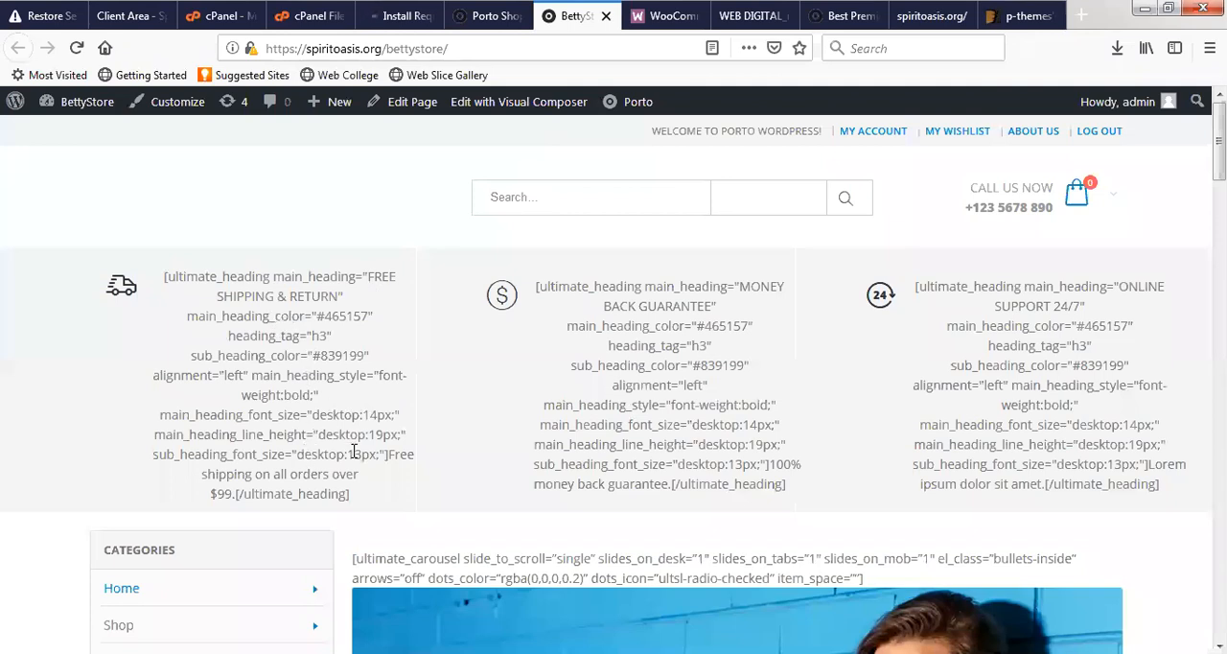
scroll(414, 221, down, 2)
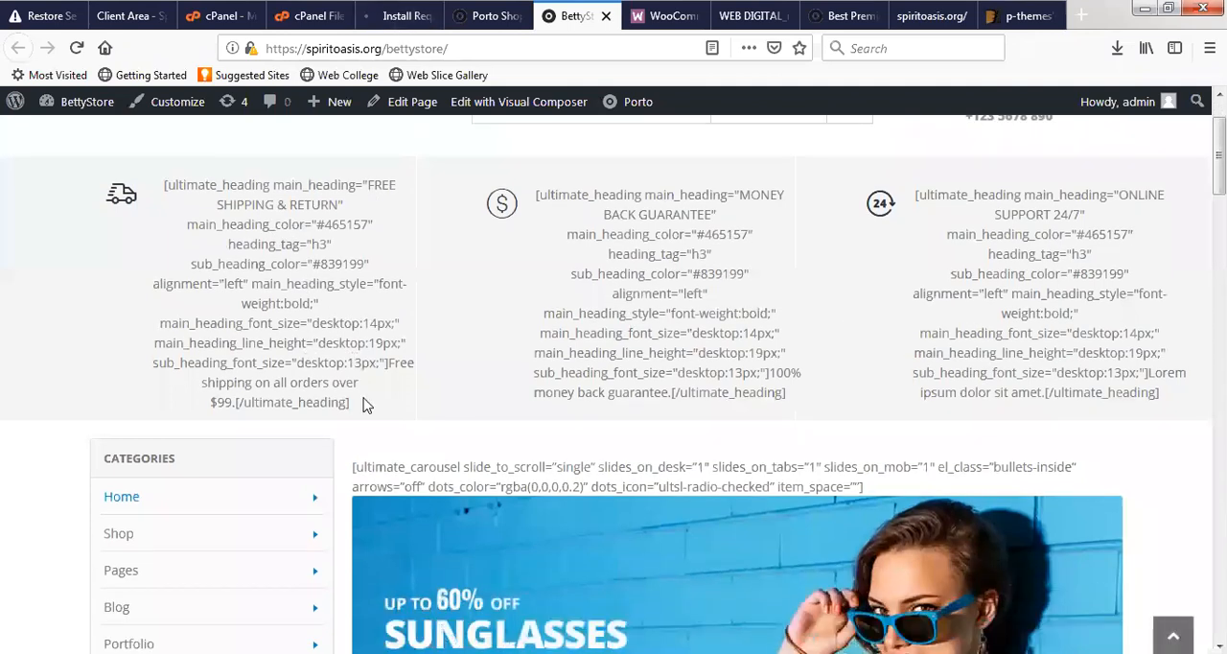
scroll(364, 403, down, 5)
scroll(316, 393, down, 15)
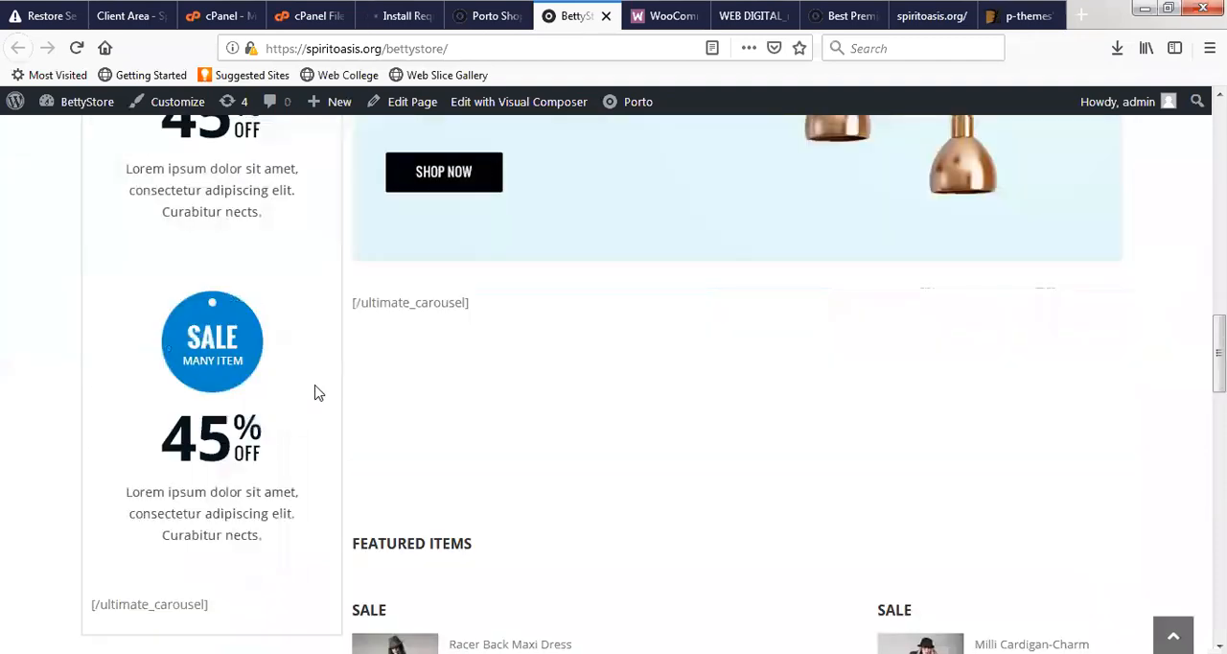
scroll(372, 384, down, 5)
scroll(530, 123, up, 10)
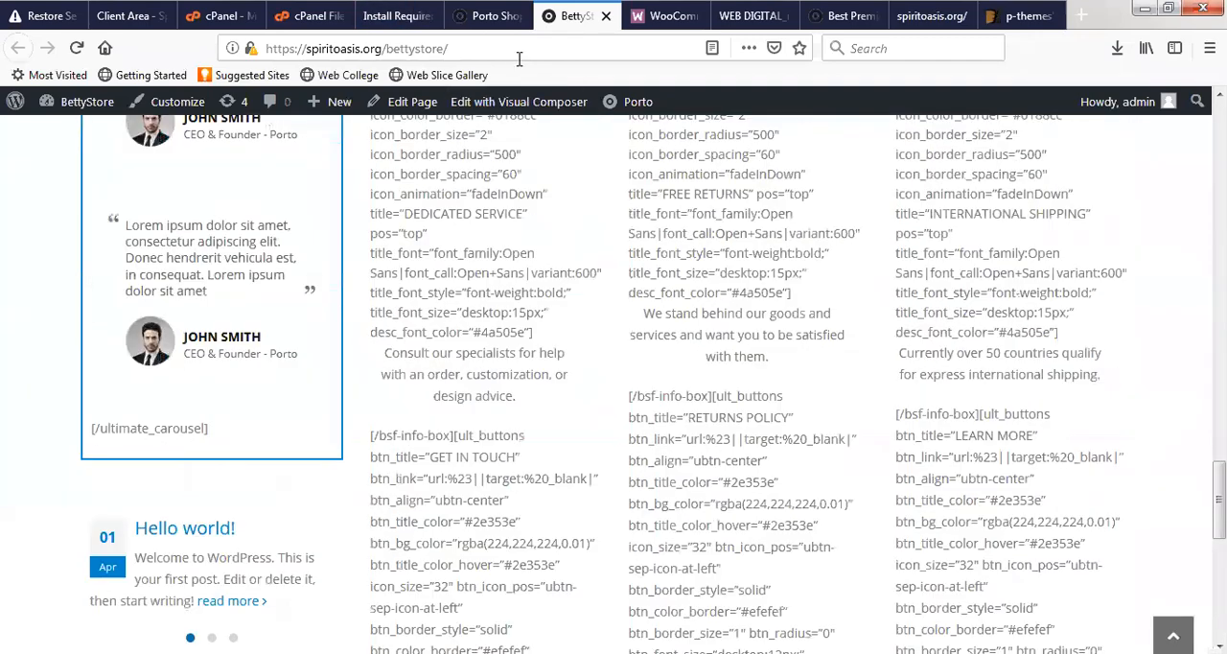
click(519, 55)
key(Return)
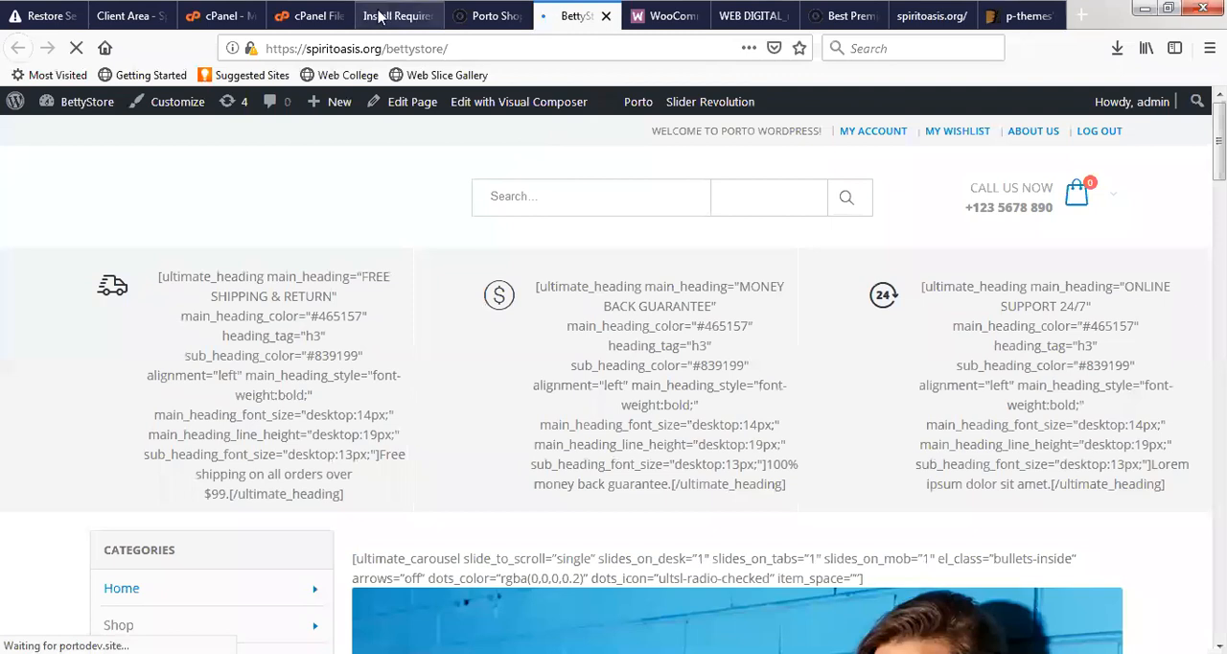
- Return to the Porto plugins overview and install the Regenerate Thumbnails plugin
click(388, 13)
click(292, 399)
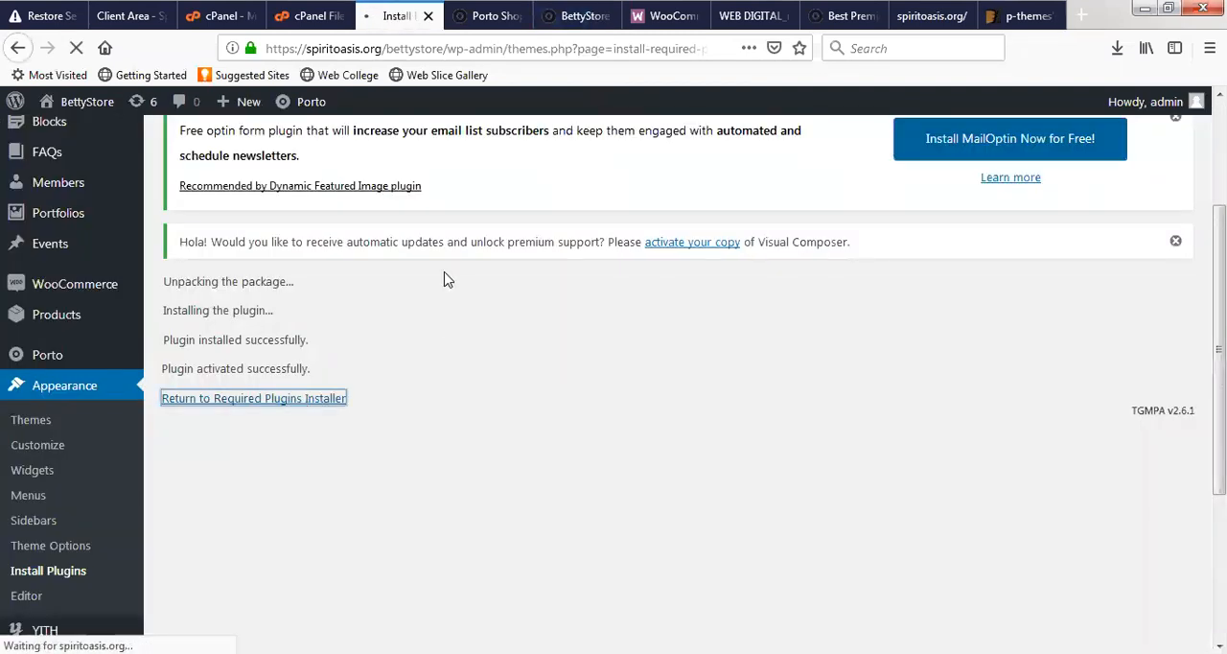
scroll(443, 288, up, 4)
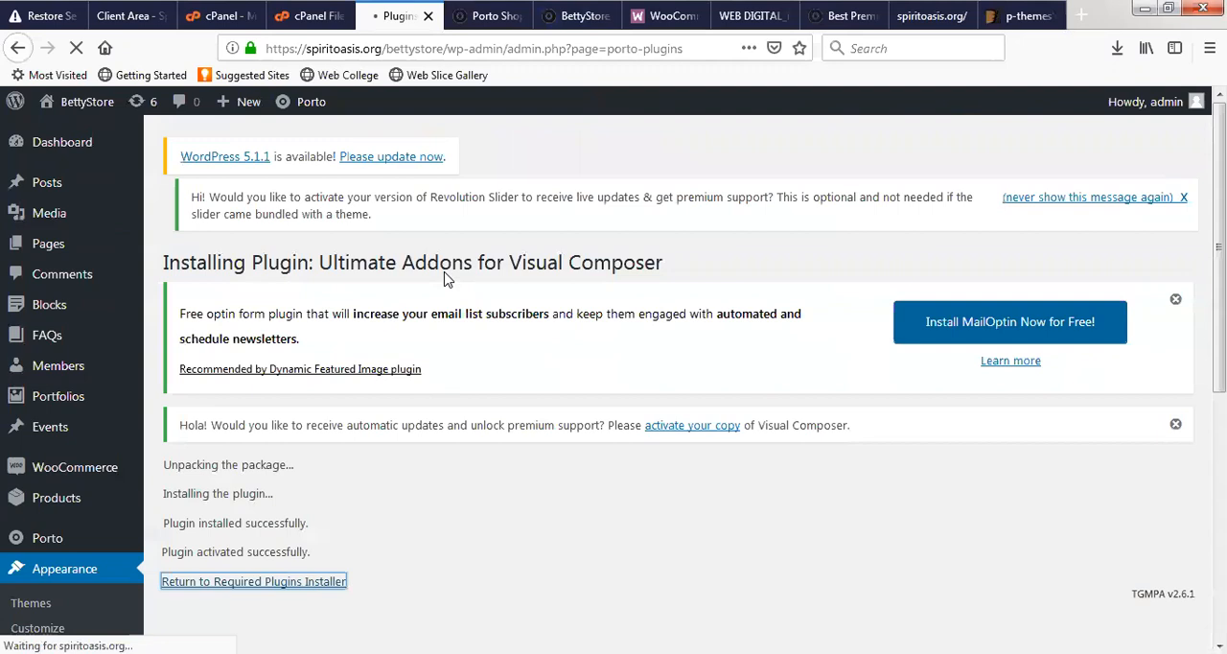
scroll(460, 331, down, 5)
scroll(940, 393, down, 3)
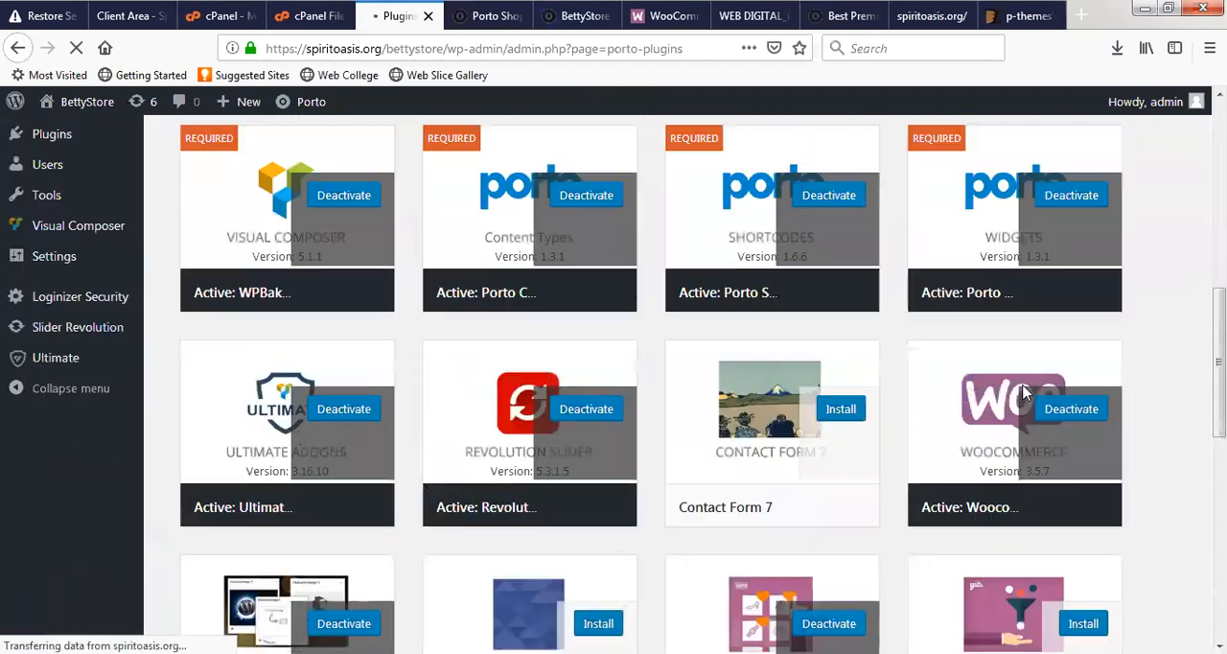
scroll(767, 436, down, 1)
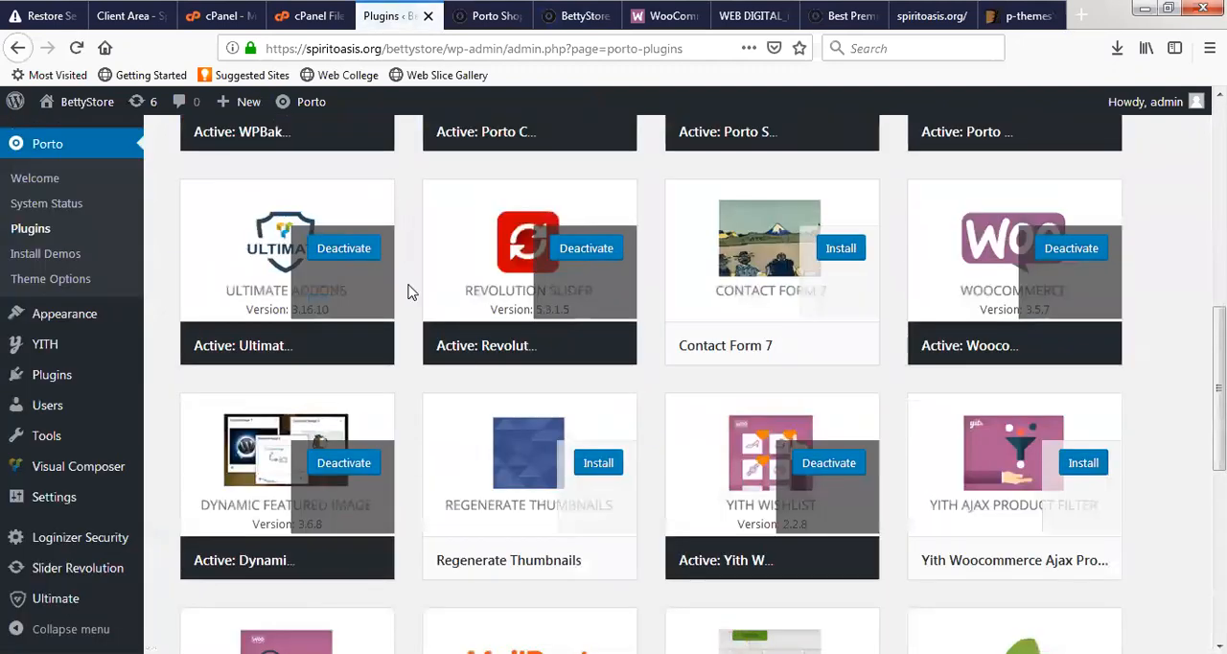
scroll(657, 425, down, 1)
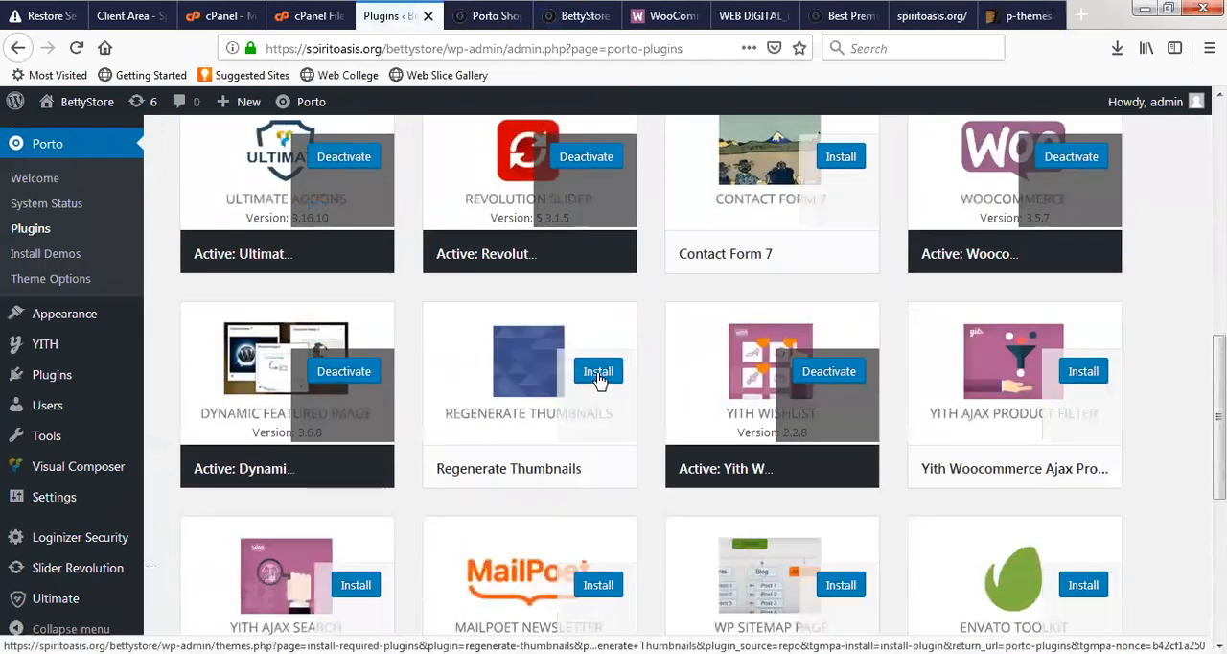
click(598, 374)
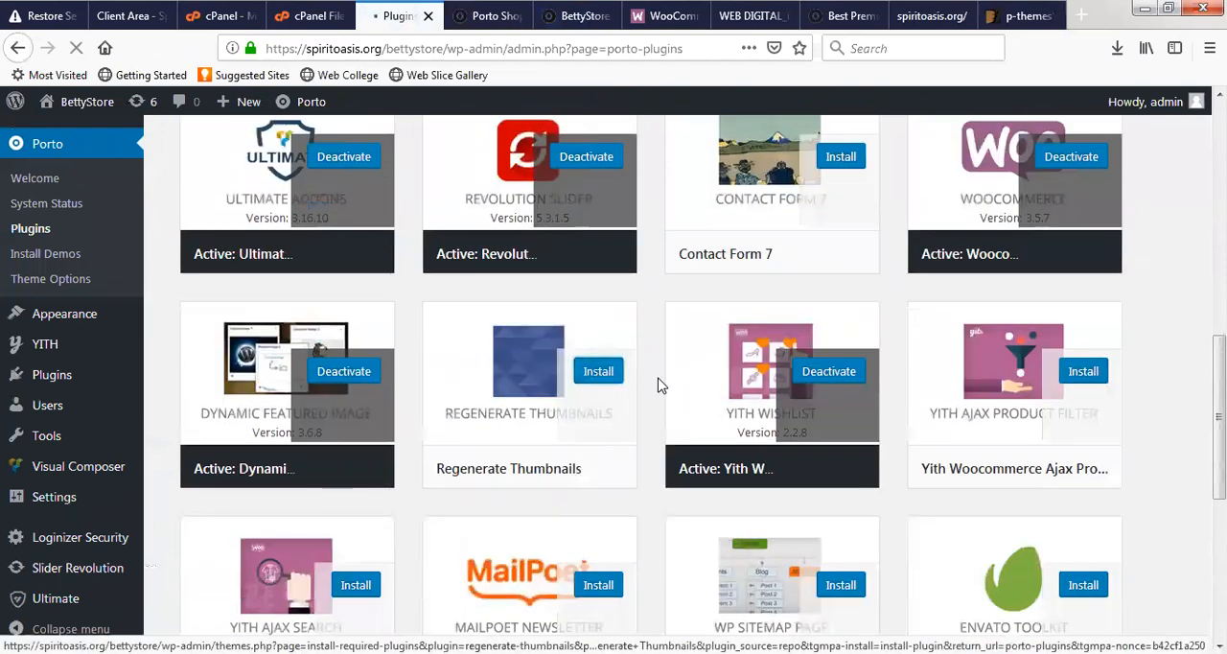
scroll(660, 385, down, 2)
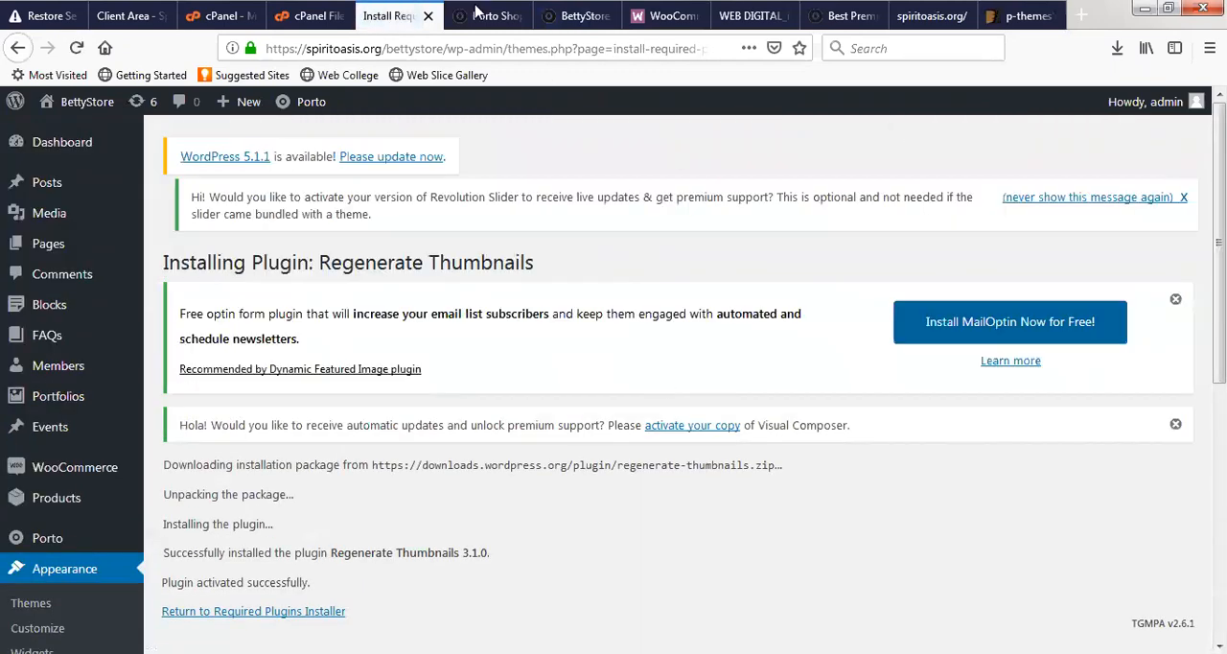
- Reload the BettyStore front page and examine its layout from the header and banners down to the footer
click(477, 11)
click(578, 16)
click(570, 48)
key(Return)
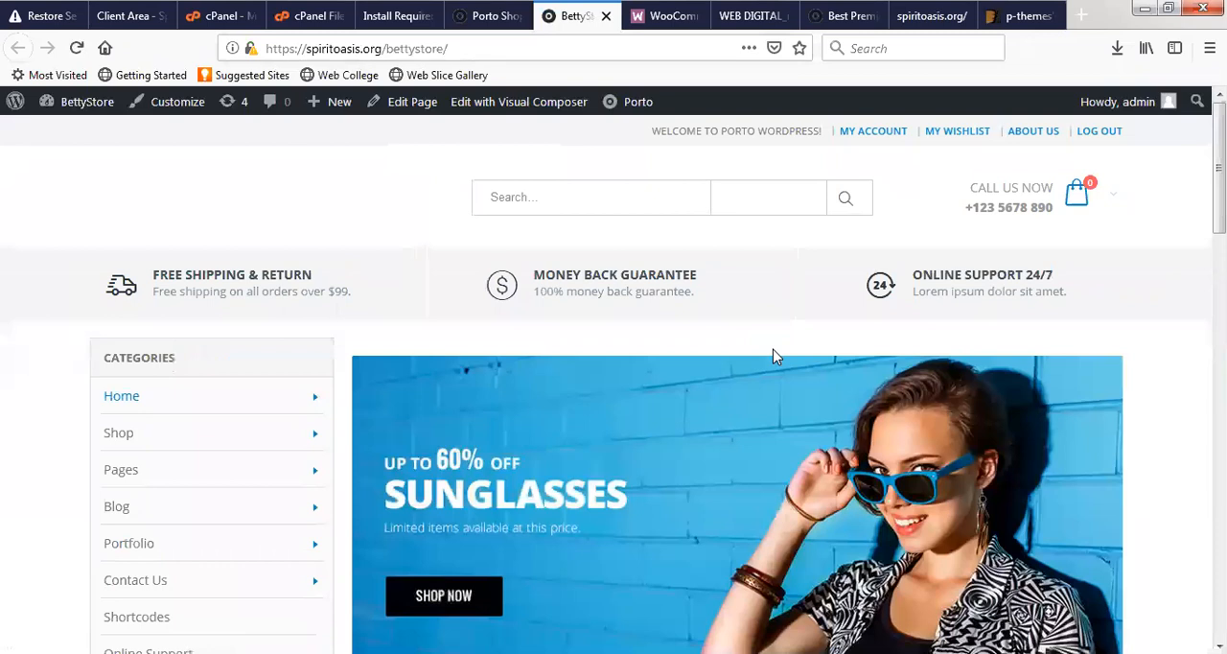
scroll(761, 355, down, 4)
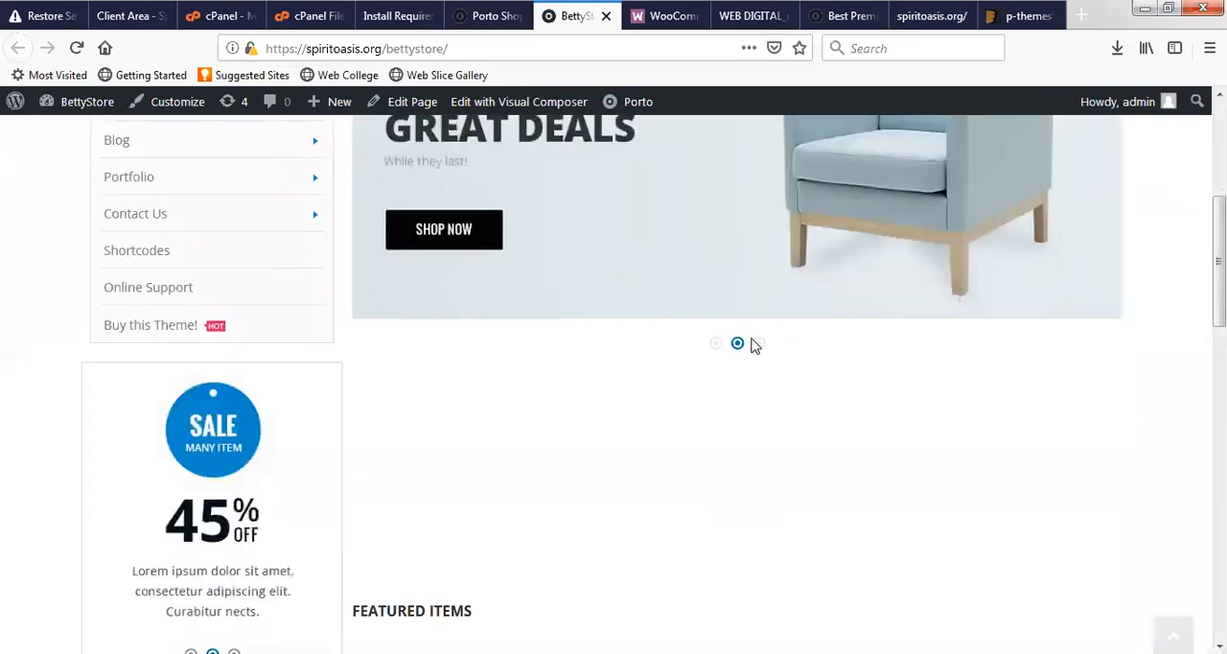
scroll(747, 362, up, 4)
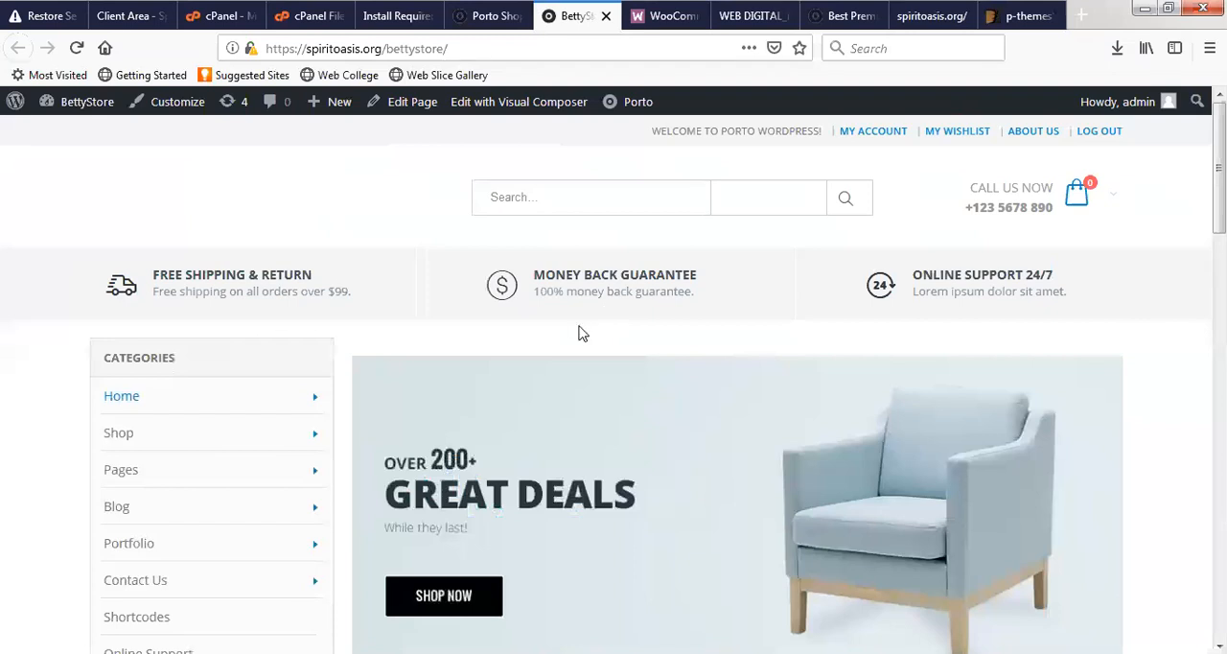
scroll(585, 336, down, 6)
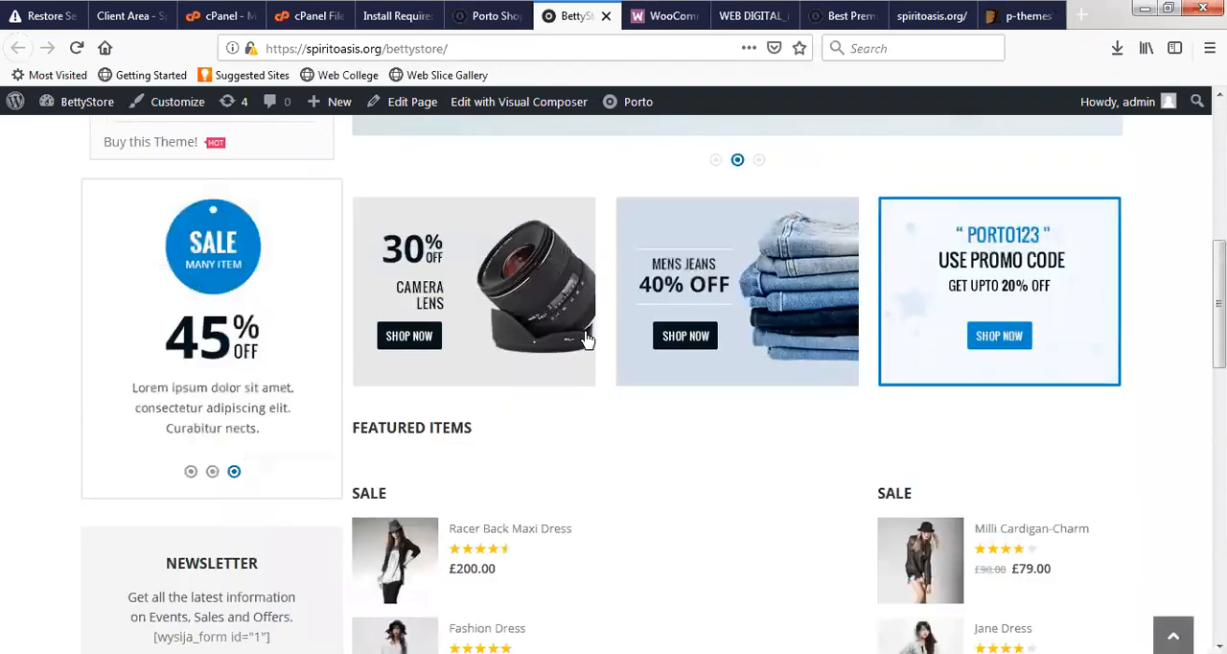
scroll(588, 338, down, 6)
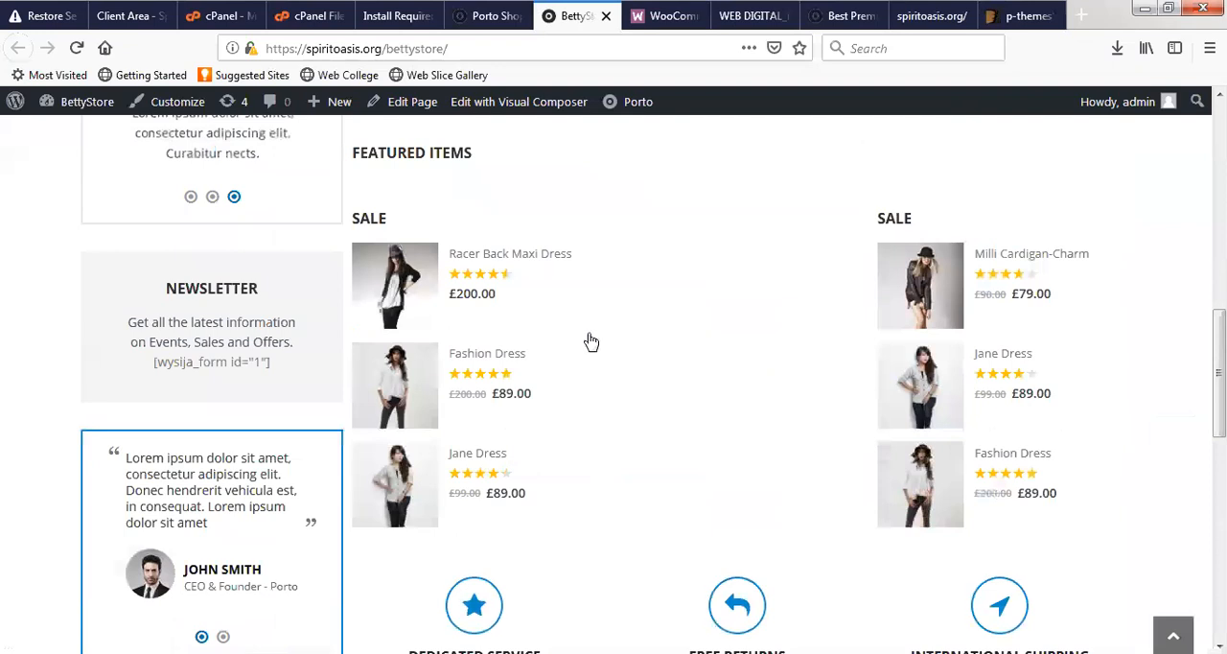
scroll(589, 340, down, 4)
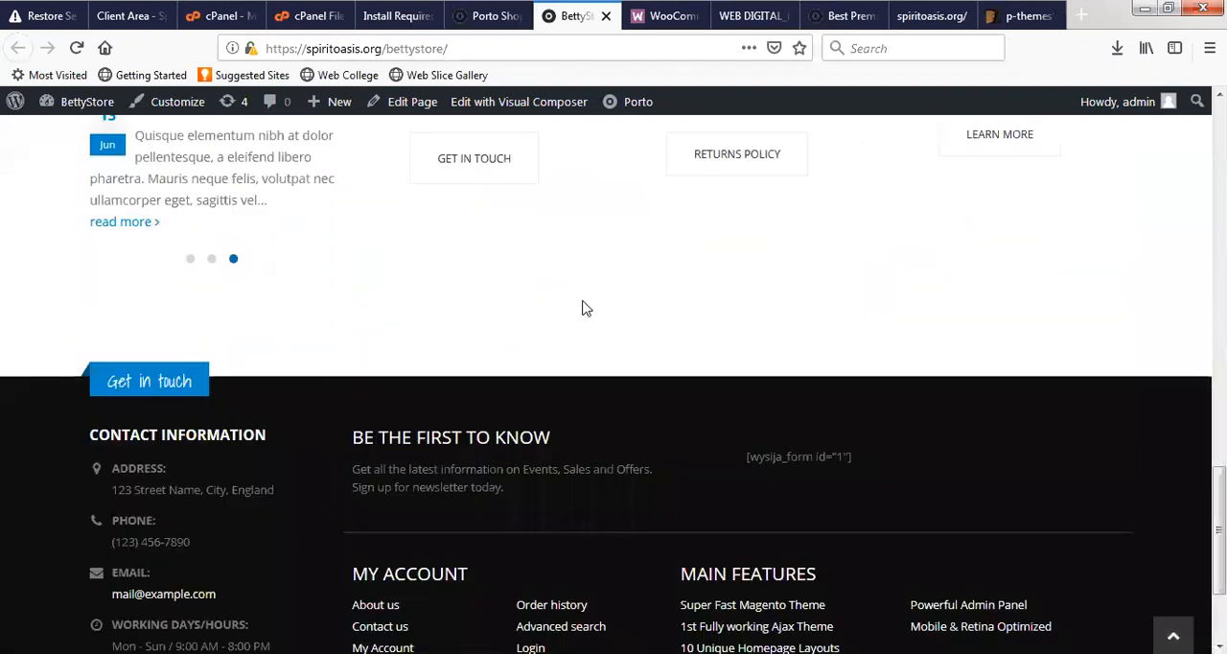
scroll(573, 331, up, 6)
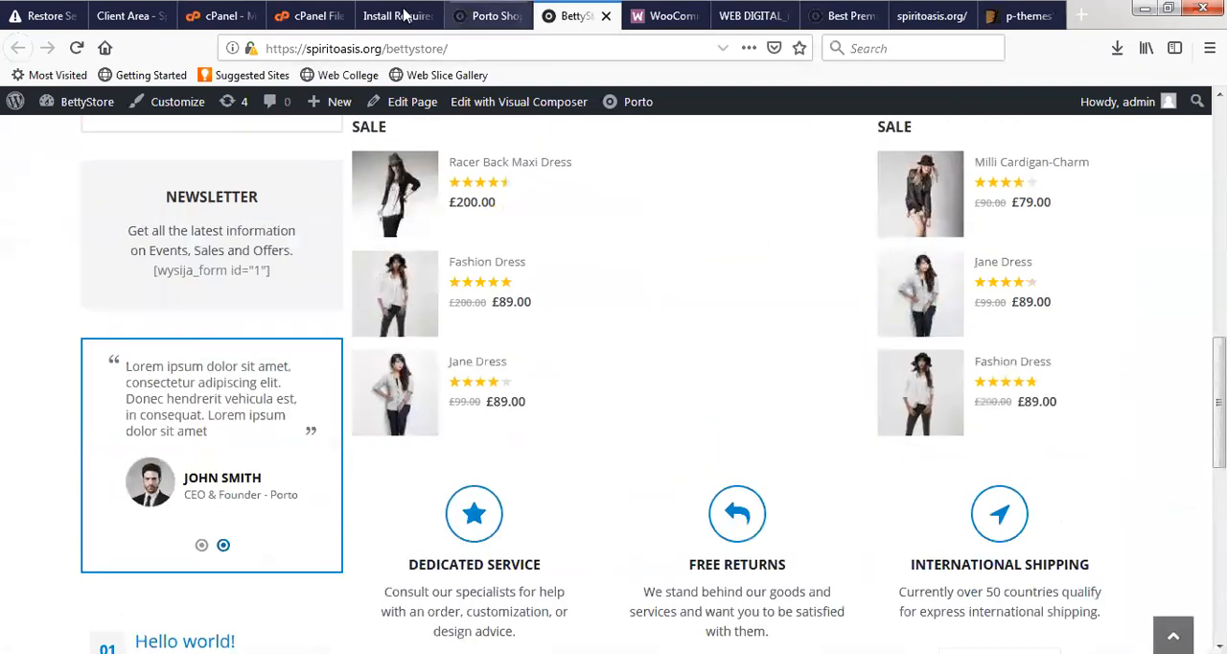
- Return to the Porto plugins overview and install the Yith Woocommerce Ajax Product Filter plugin
click(404, 15)
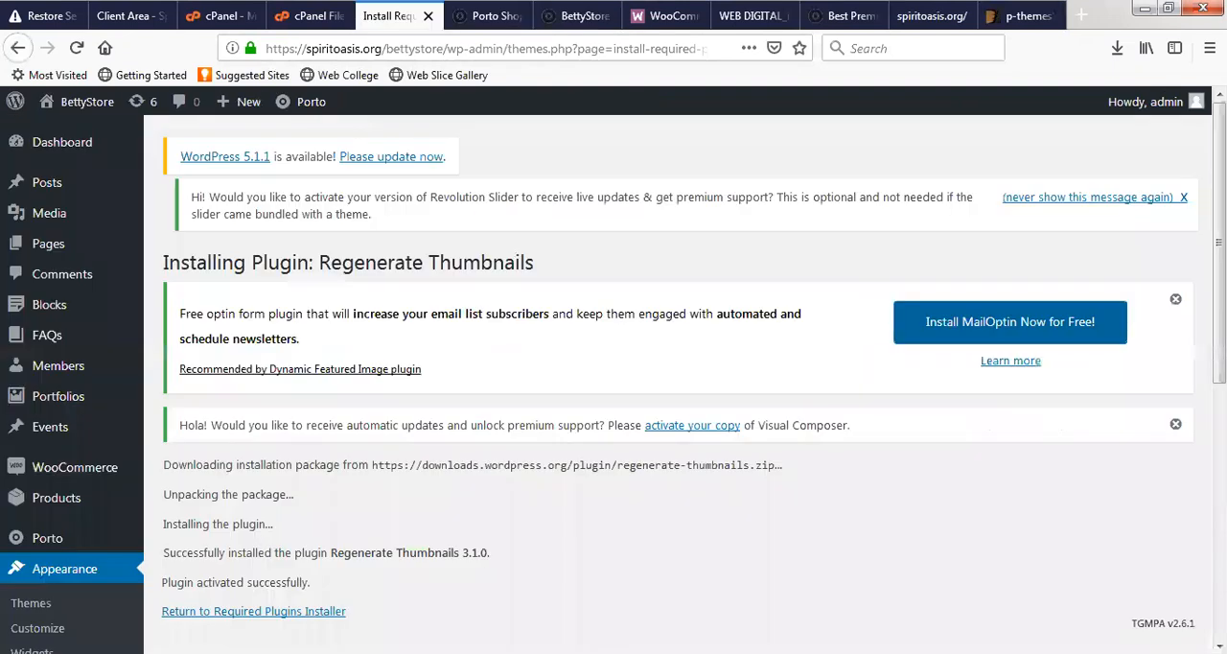
click(295, 616)
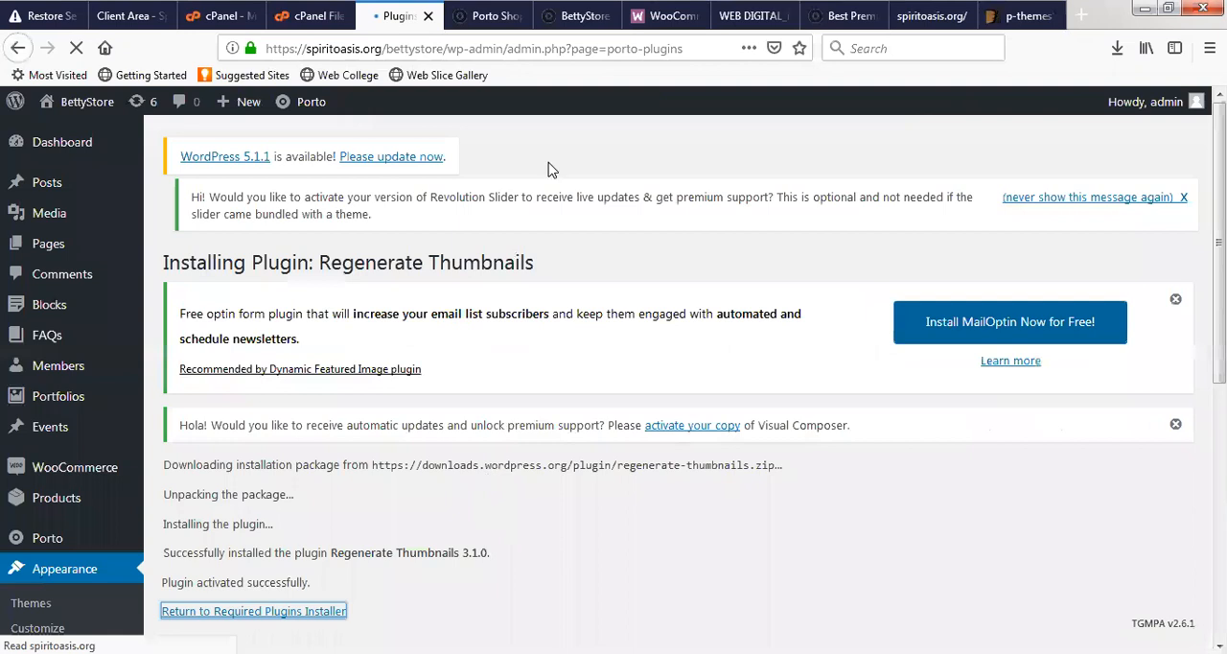
scroll(524, 309, down, 5)
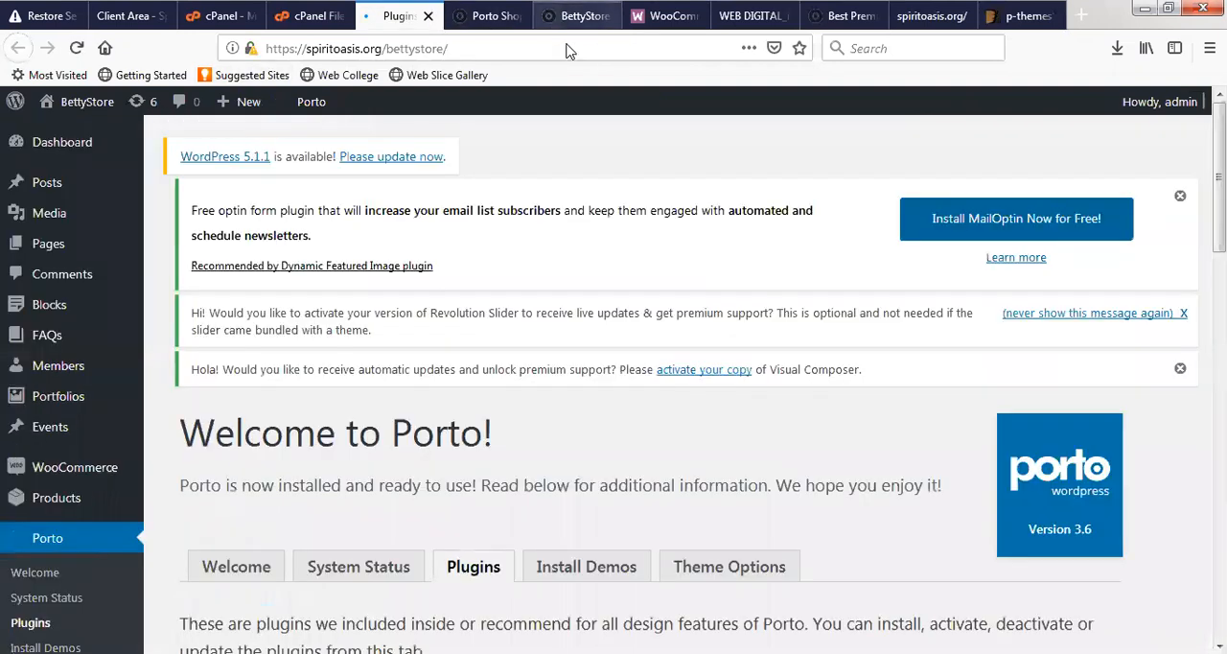
click(567, 16)
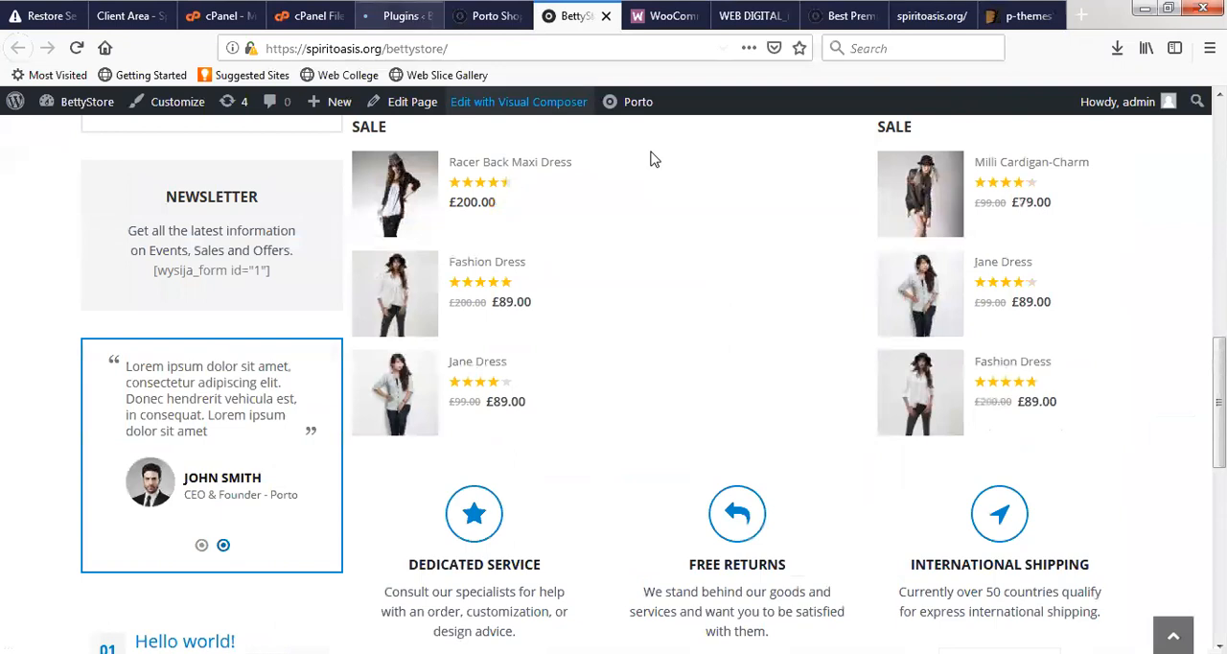
scroll(624, 300, down, 5)
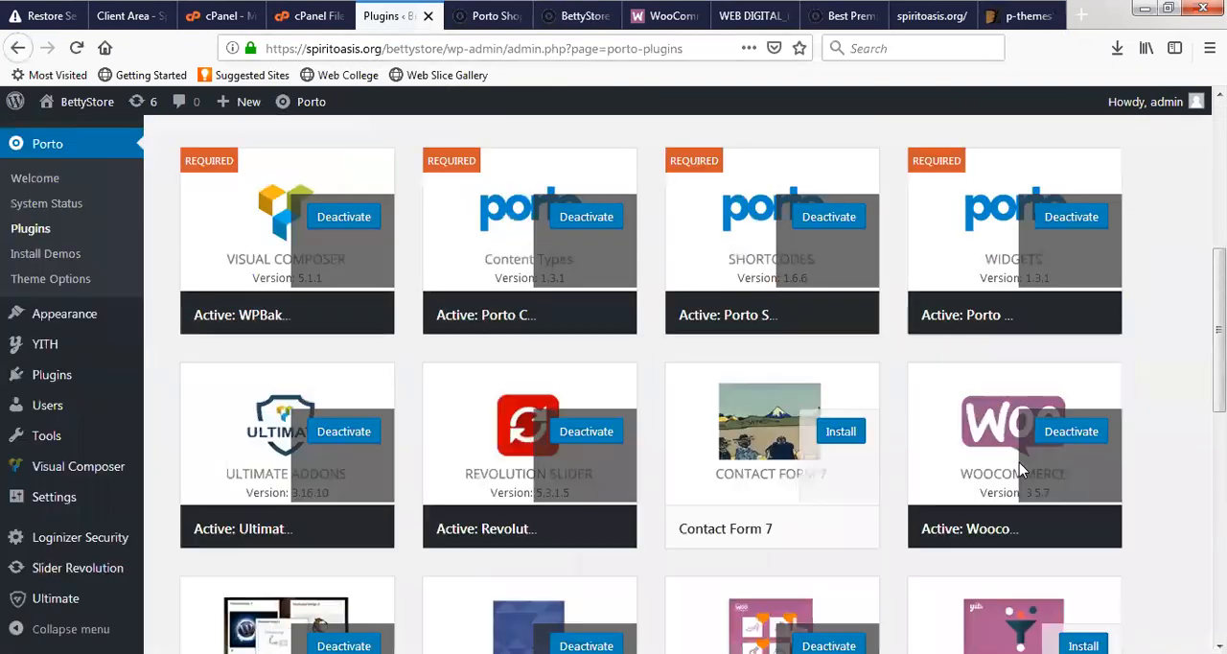
scroll(834, 503, down, 3)
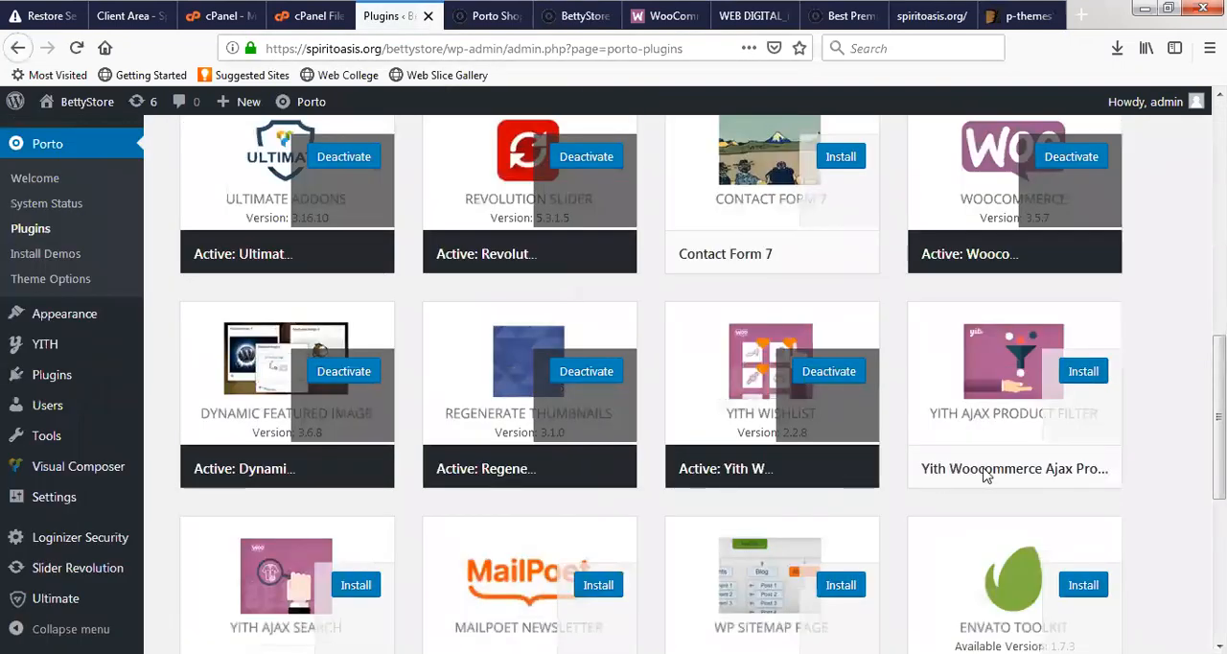
click(981, 432)
scroll(844, 446, down, 4)
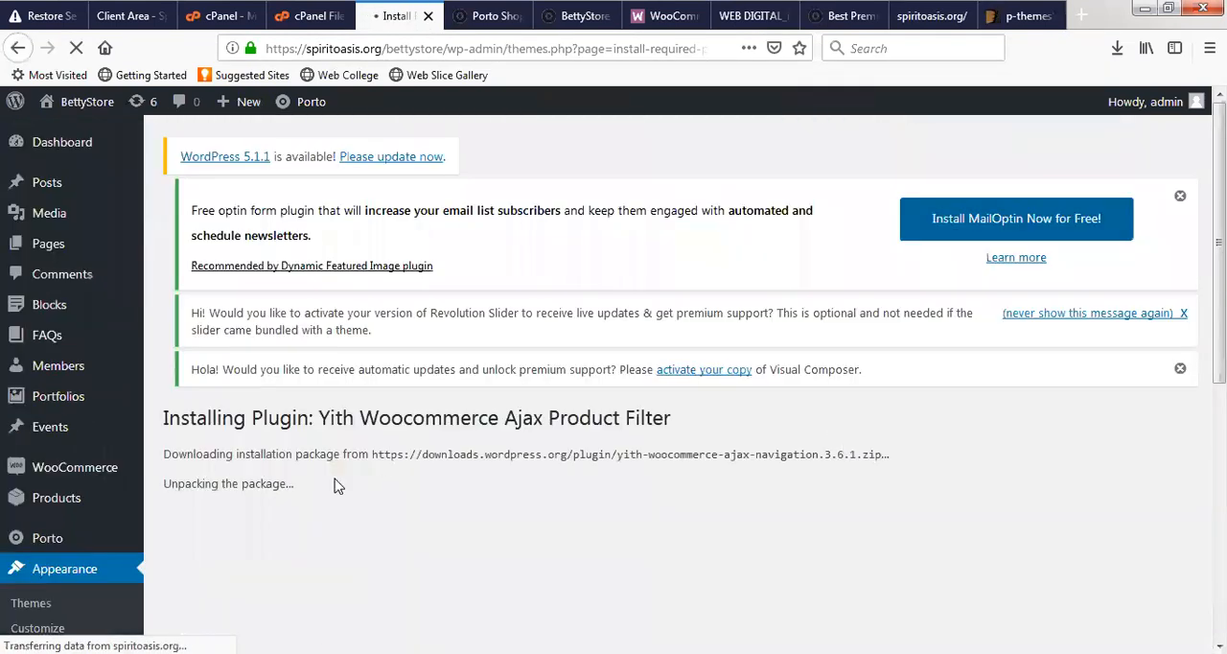
- Reload the BettyStore front page and reopen the Porto plugins overview from the finished product filter installation
click(572, 16)
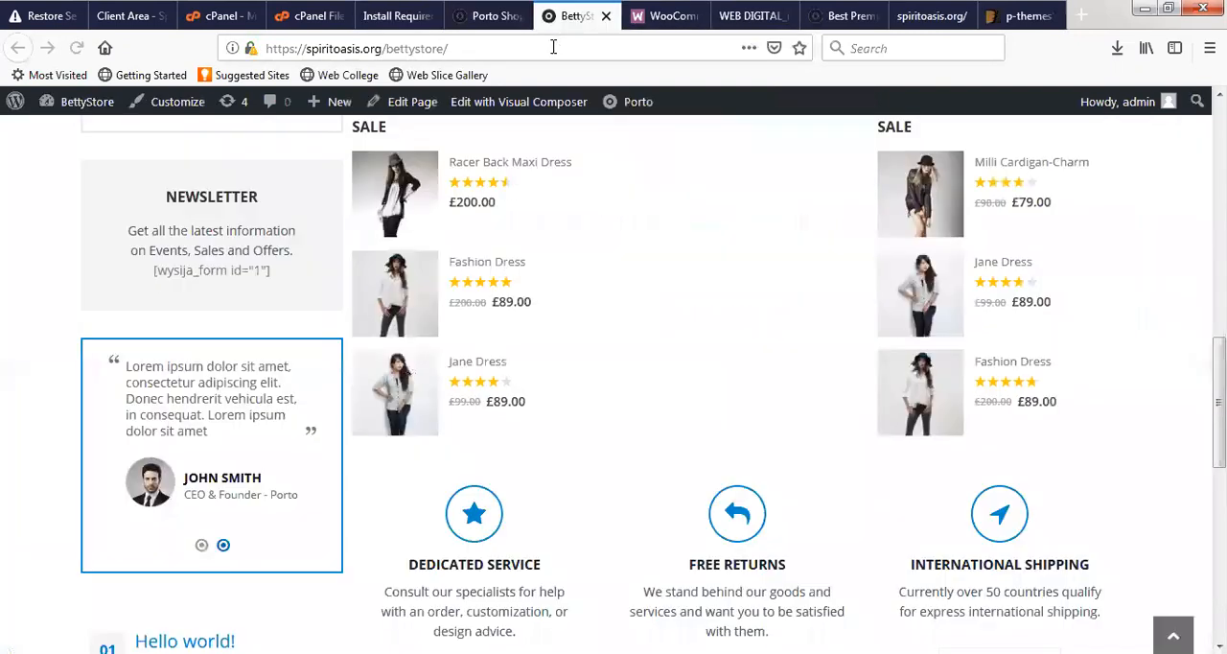
click(554, 46)
key(Return)
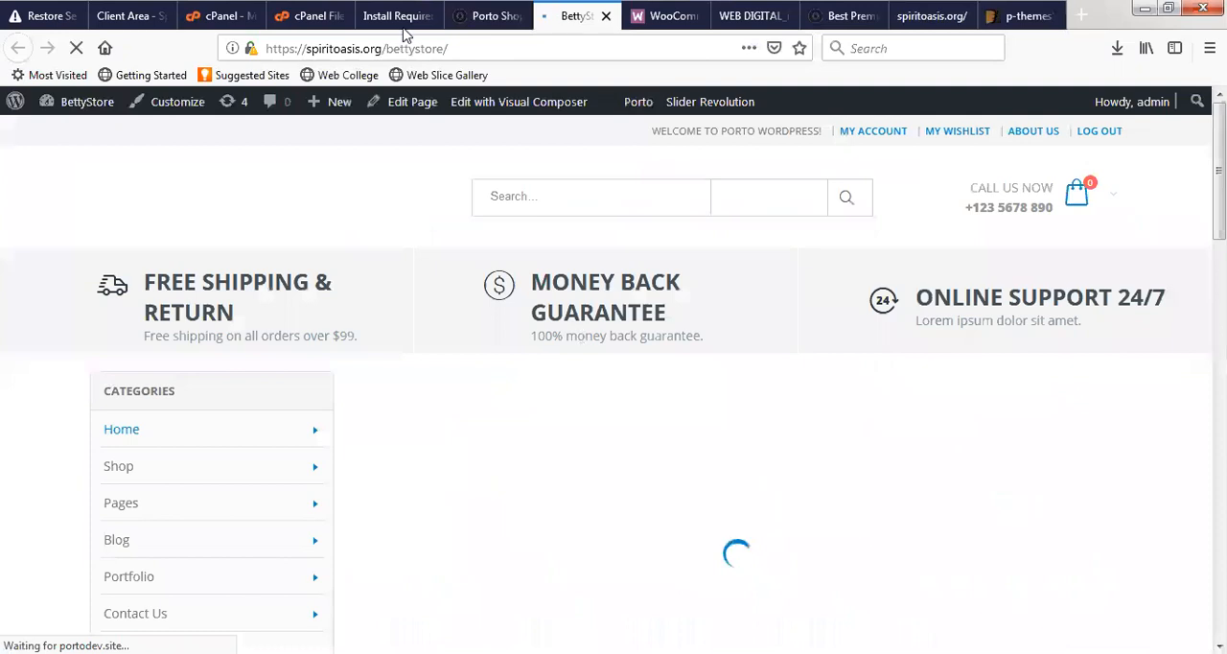
click(398, 15)
scroll(230, 167, down, 5)
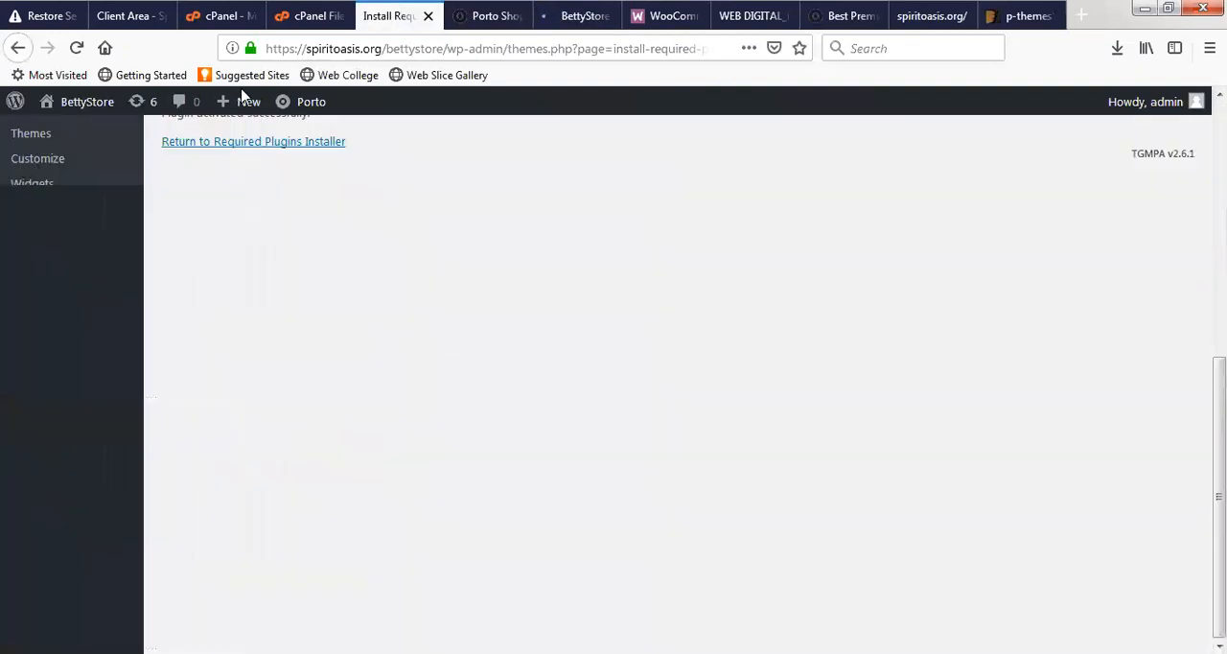
click(247, 154)
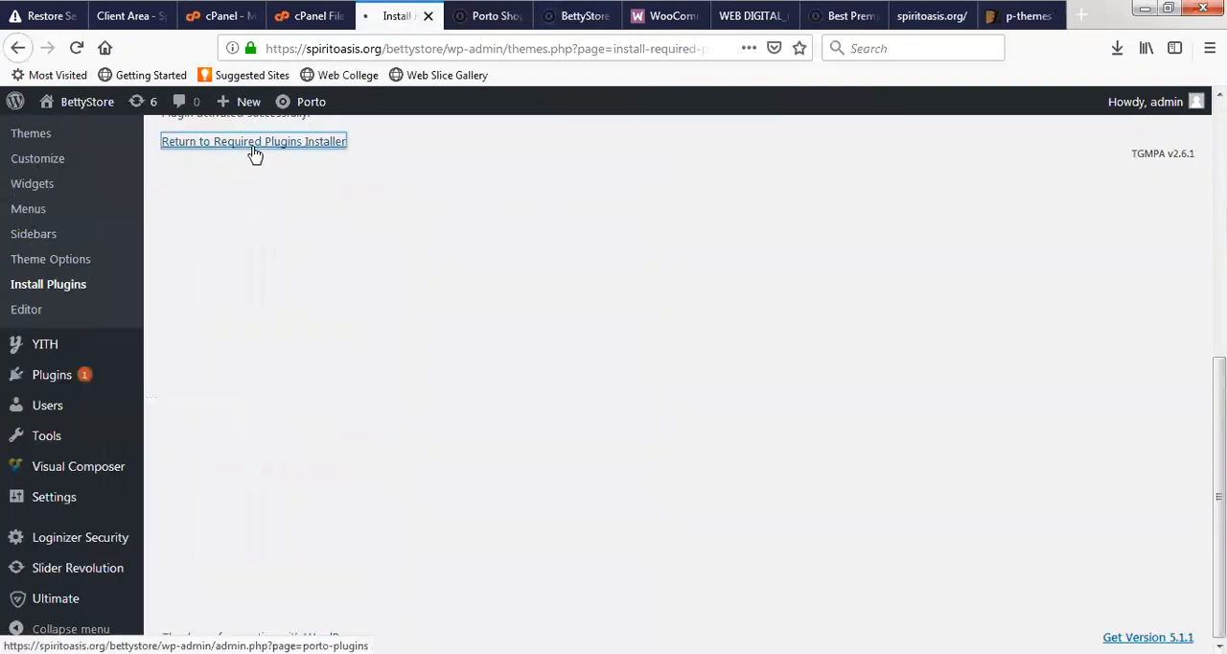
- Check the reloaded BettyStore front page from the featured items and service boxes to the footer, ending back at the header
click(568, 23)
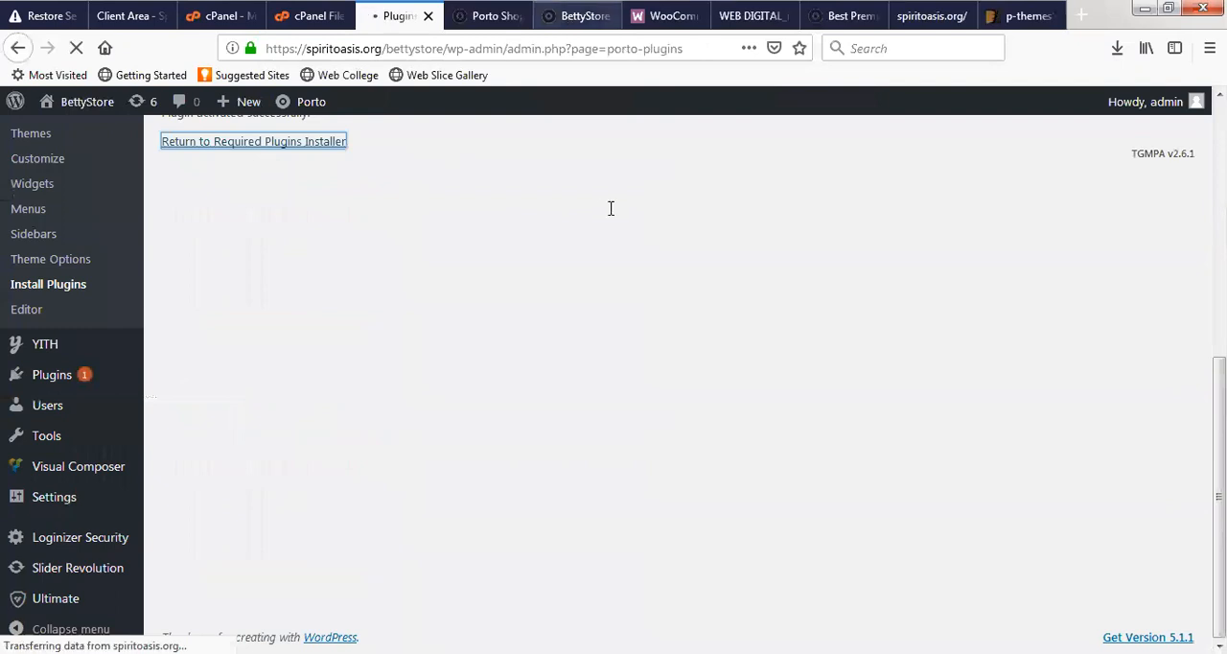
scroll(468, 346, down, 10)
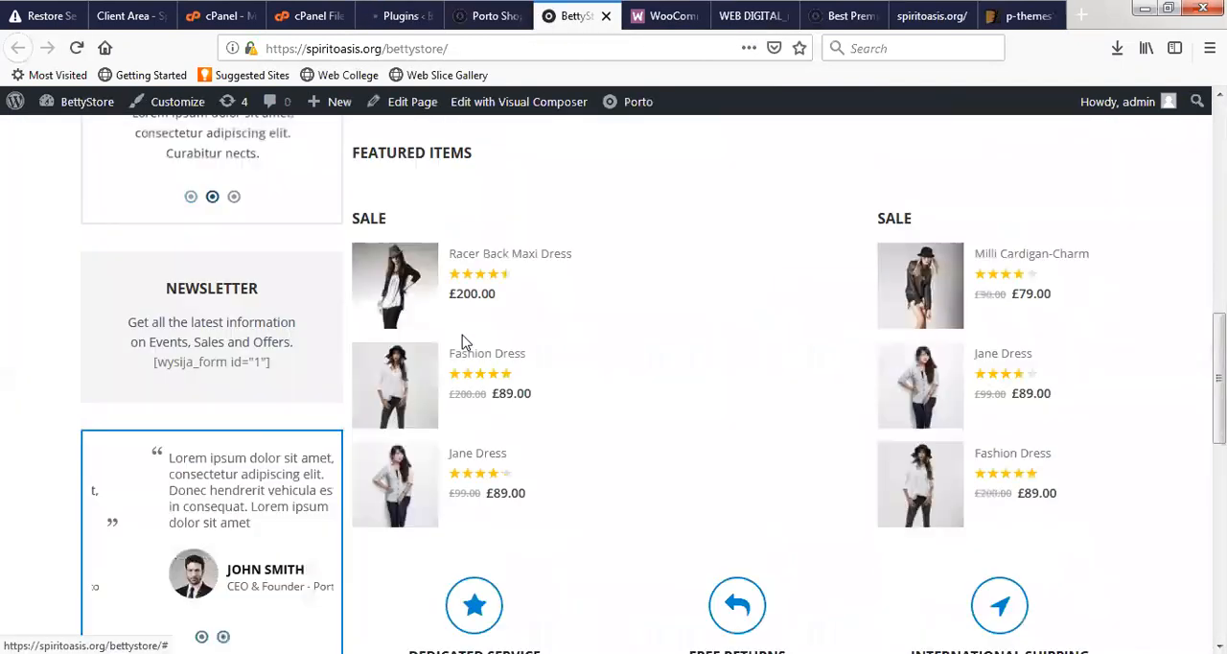
scroll(750, 365, down, 3)
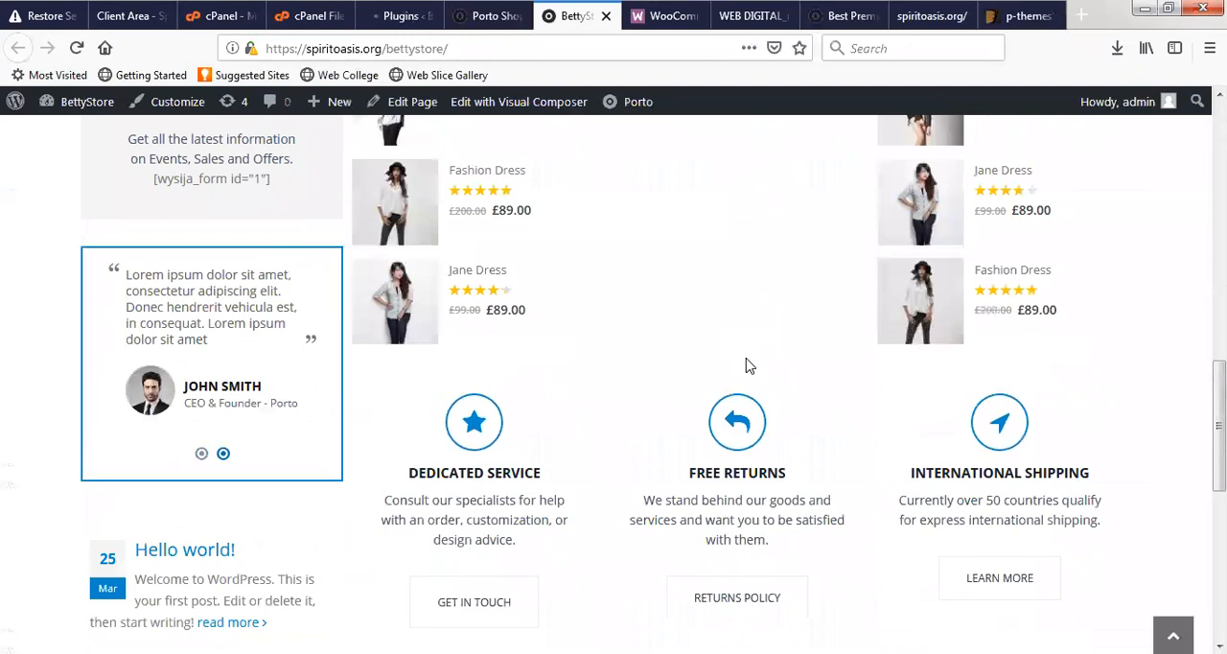
scroll(750, 364, down, 10)
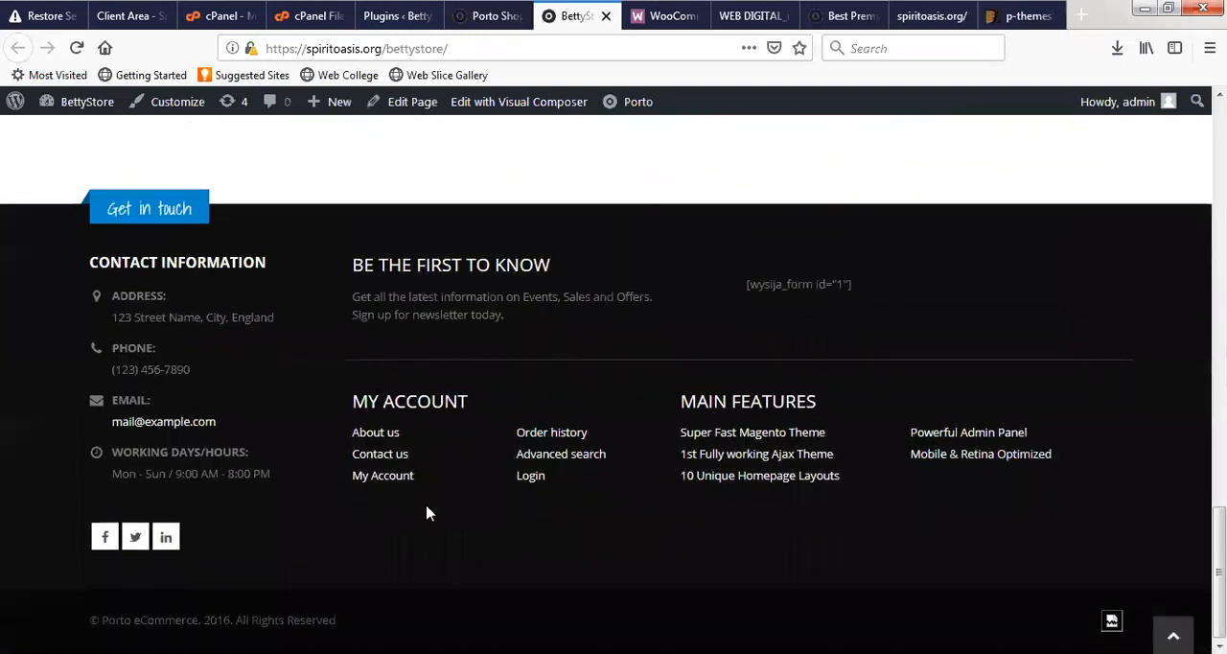
scroll(359, 411, up, 20)
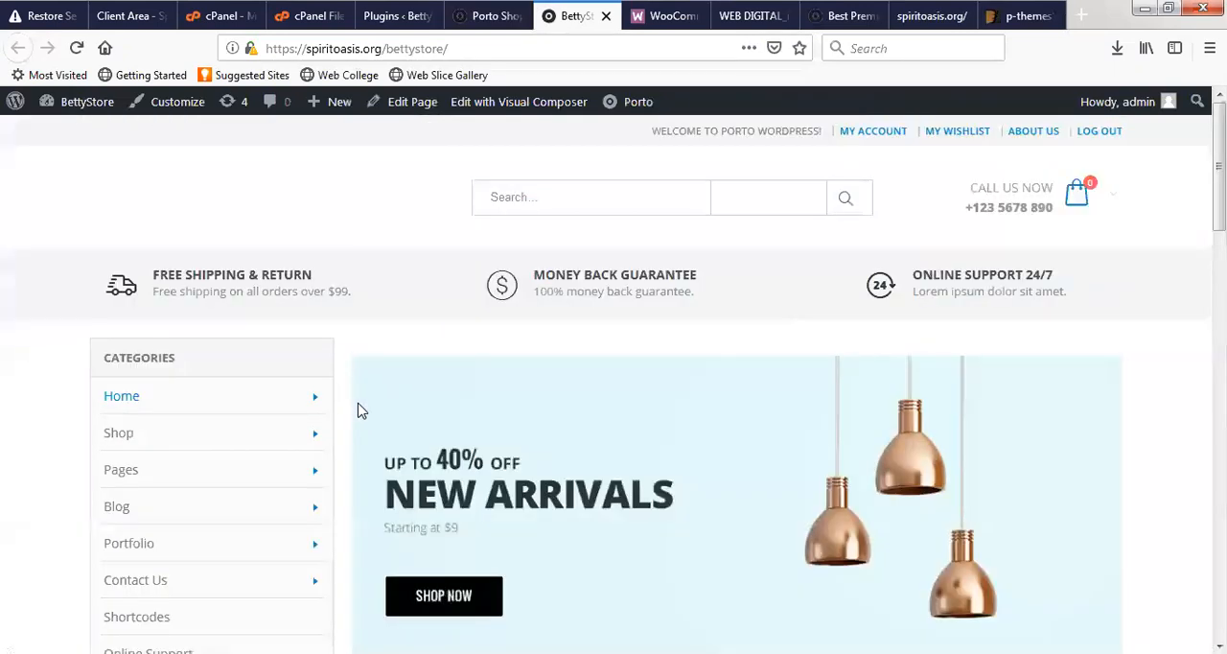
- Return to the Porto plugins overview and install the Contact Form 7 plugin
click(389, 9)
scroll(545, 345, down, 10)
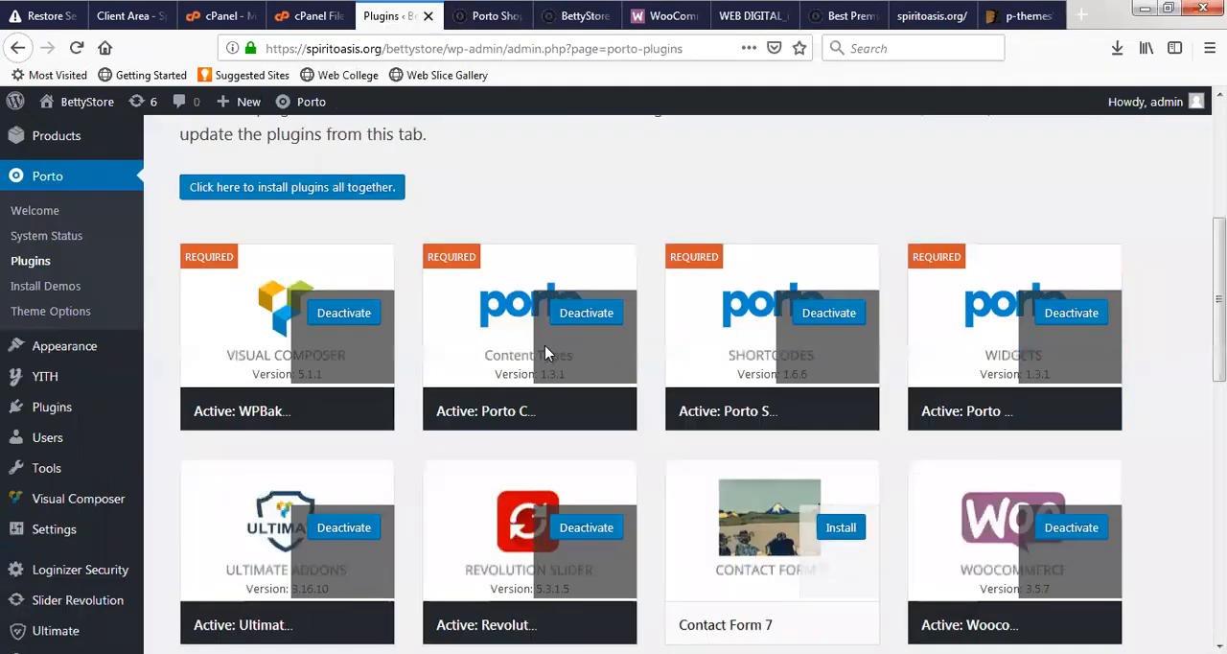
scroll(970, 416, down, 3)
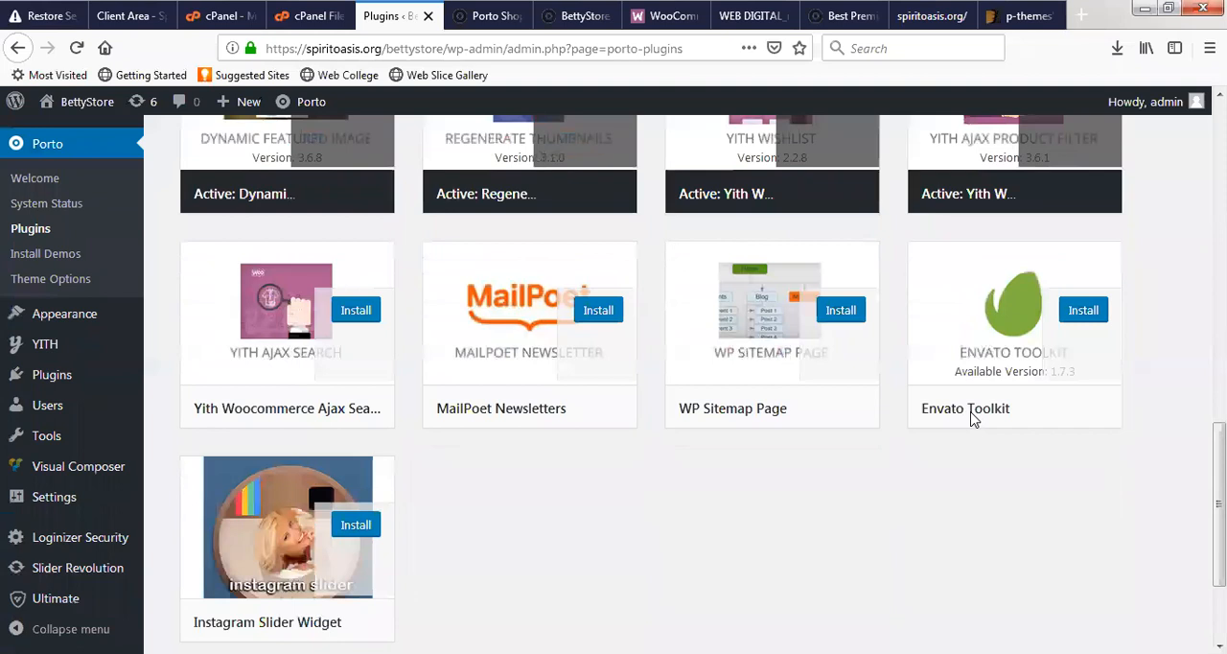
scroll(351, 521, down, 1)
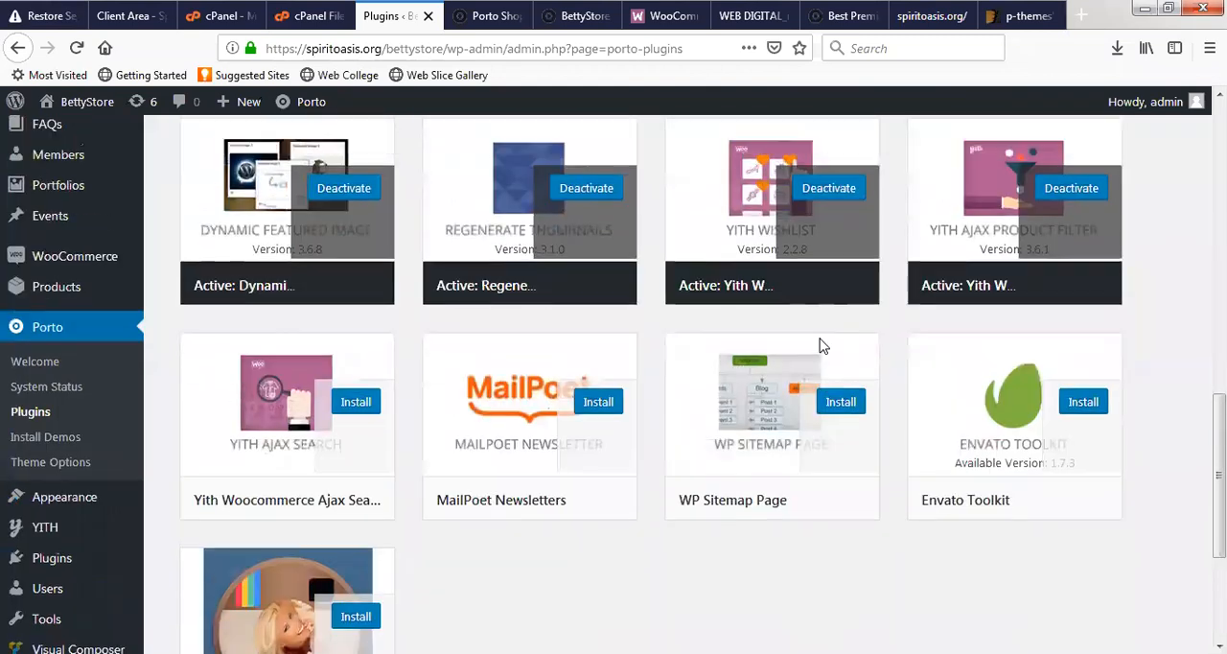
scroll(825, 345, up, 4)
scroll(644, 414, up, 3)
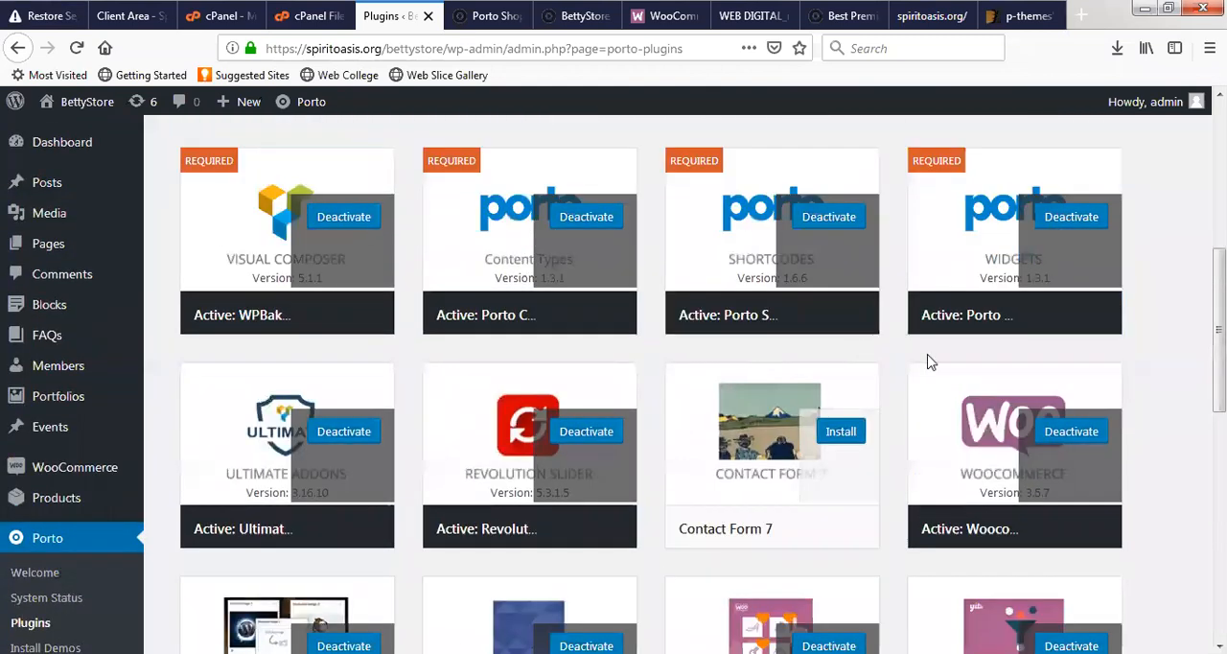
click(842, 432)
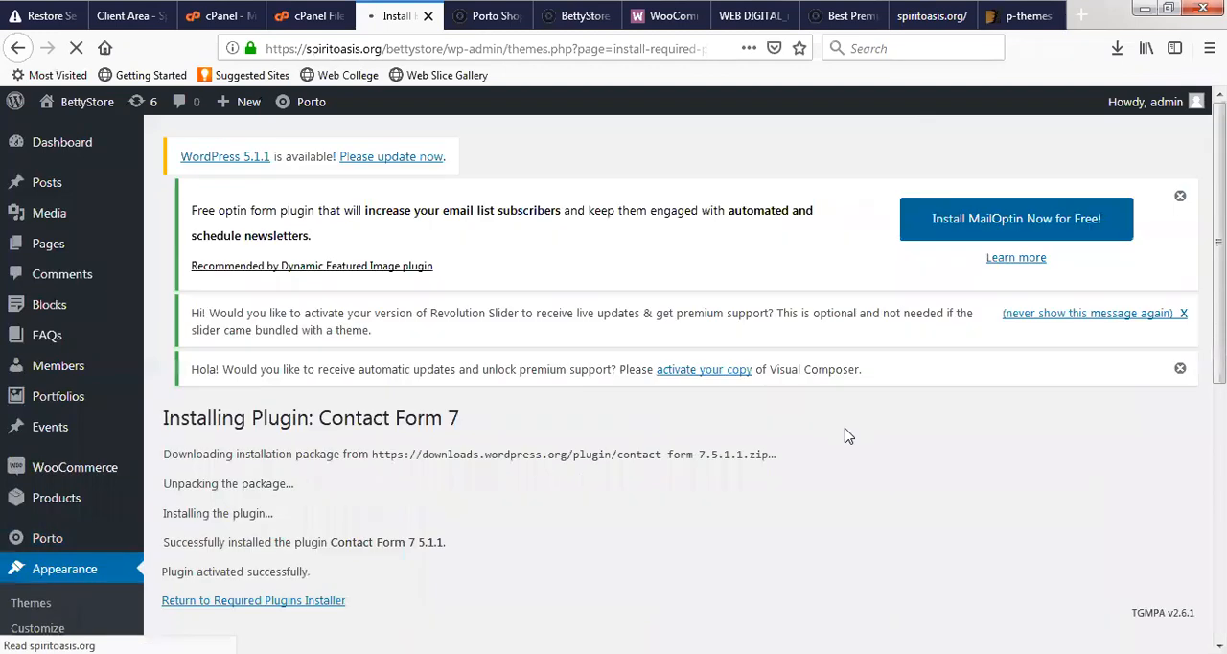
- Go back to the required plugins list from the finished installation and install the WP Sitemap Page plugin
scroll(237, 326, down, 4)
click(266, 246)
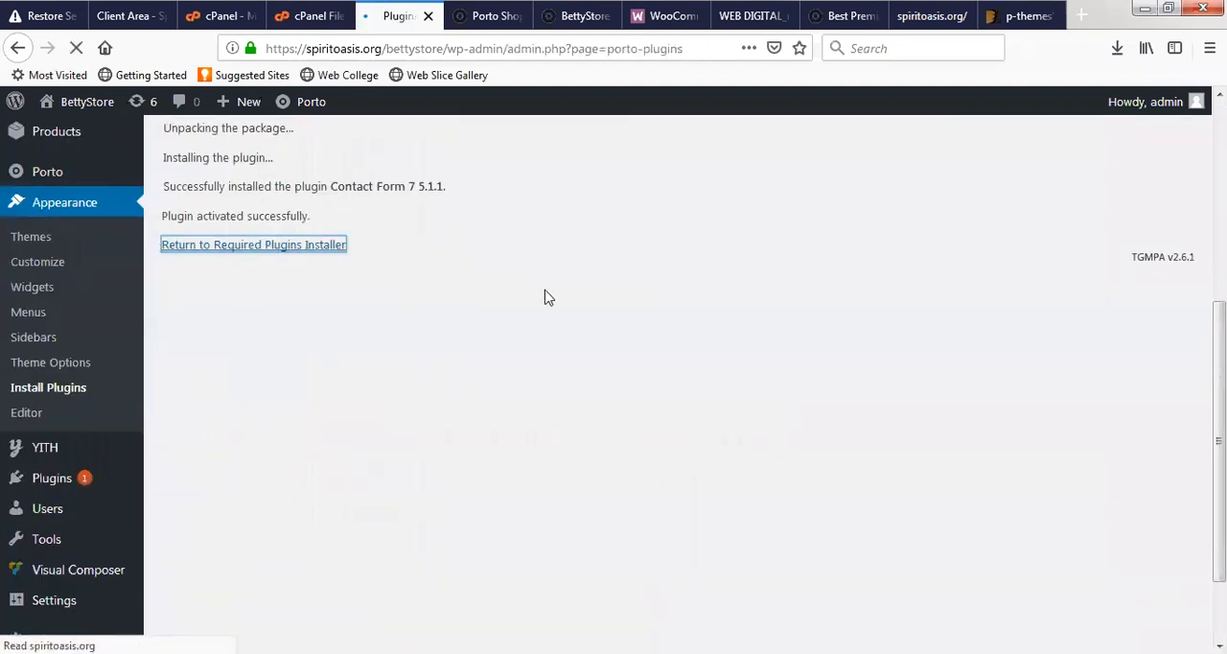
scroll(496, 425, down, 15)
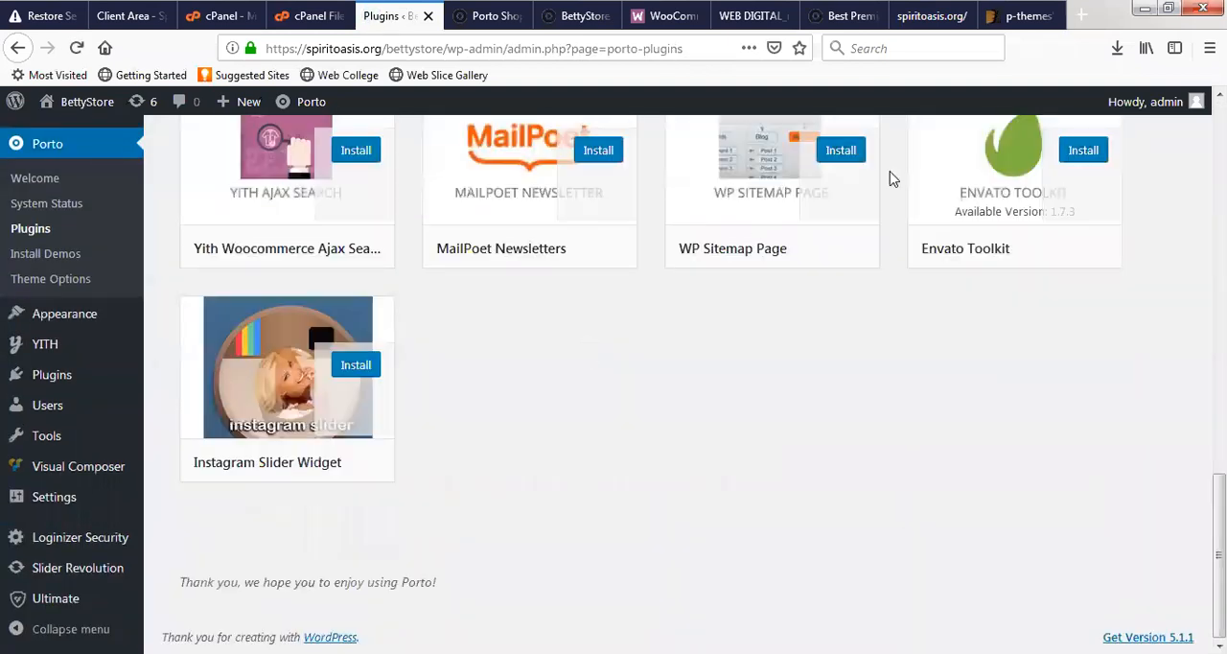
click(851, 151)
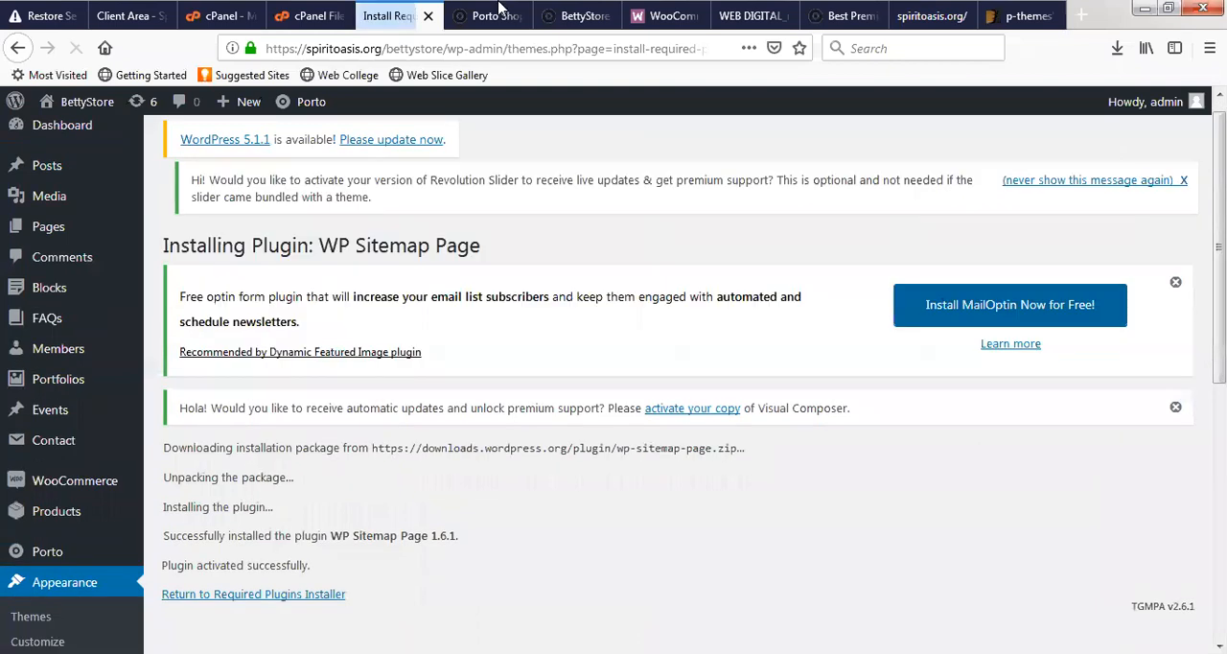
- Reload the BettyStore front page and examine the banner area, newsletter box, featured item prices, service boxes and footer
click(585, 23)
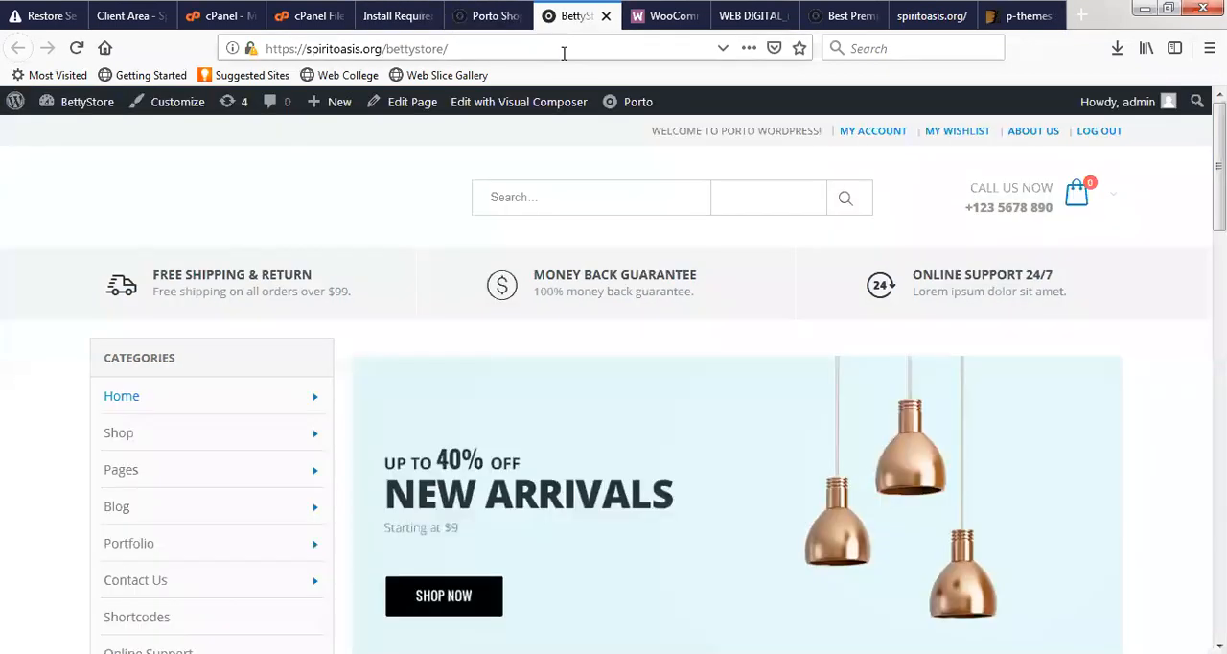
key(F5)
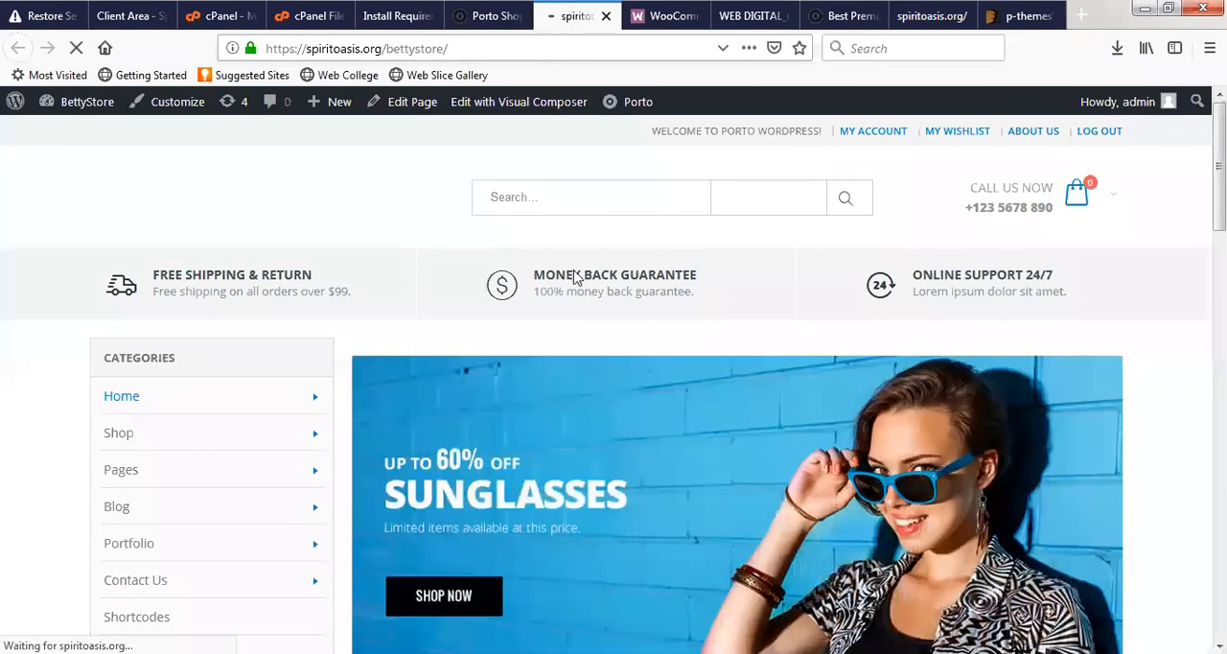
scroll(572, 264, down, 10)
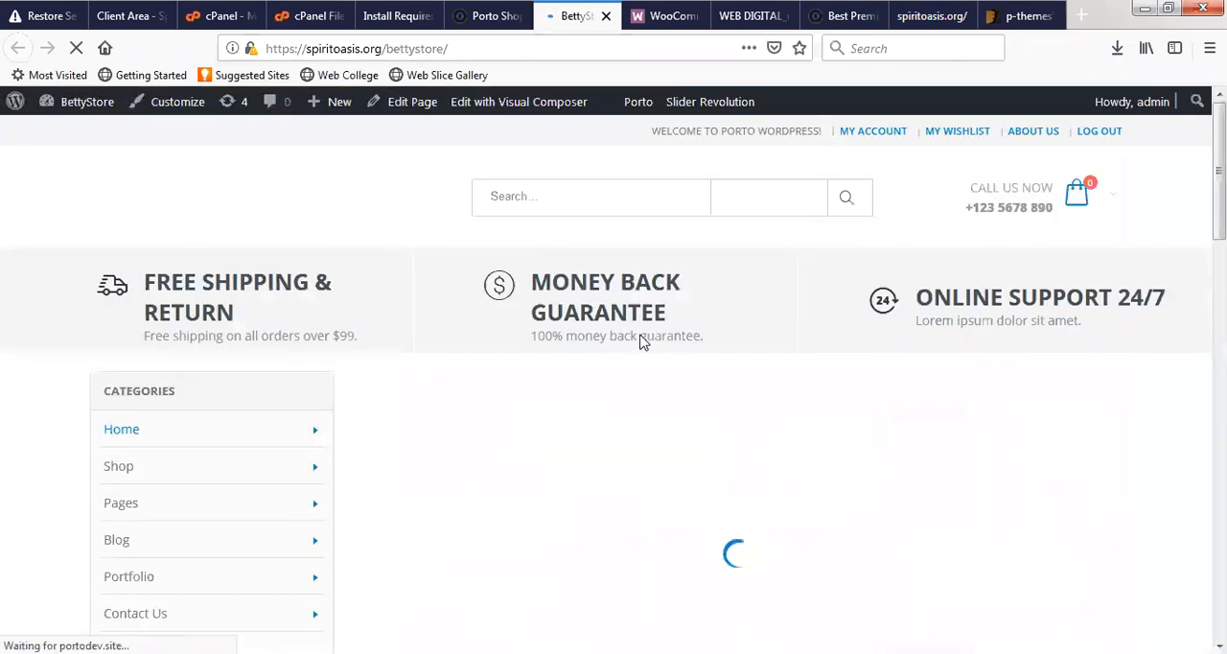
scroll(642, 328, down, 5)
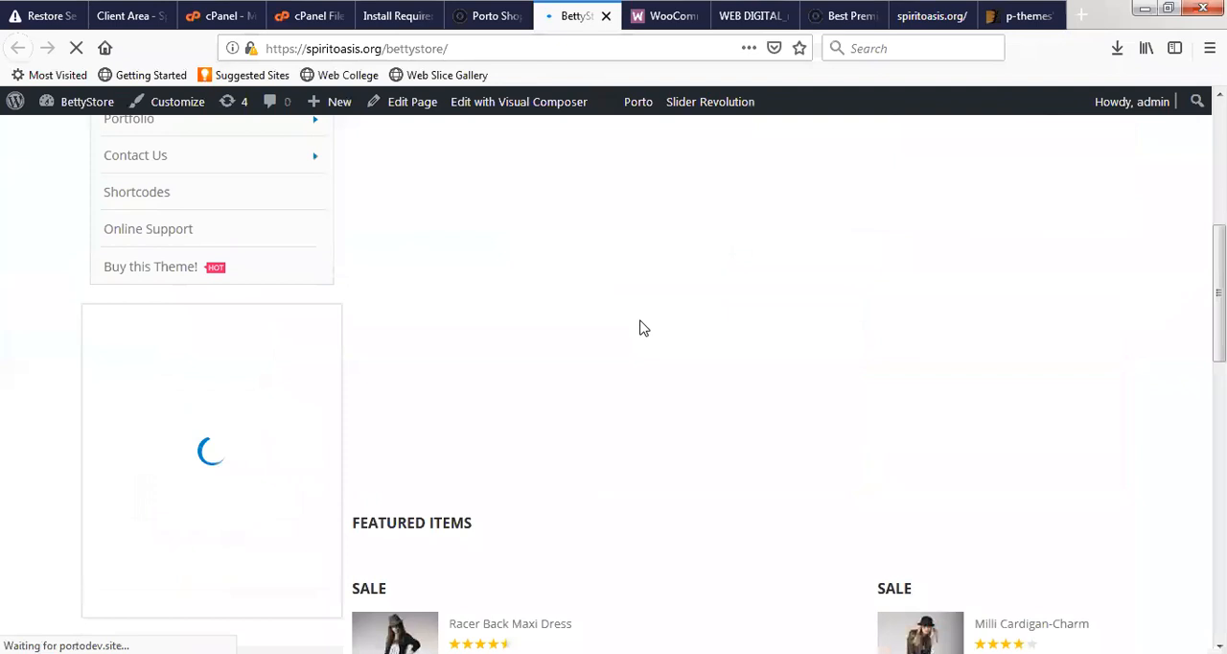
scroll(580, 387, down, 3)
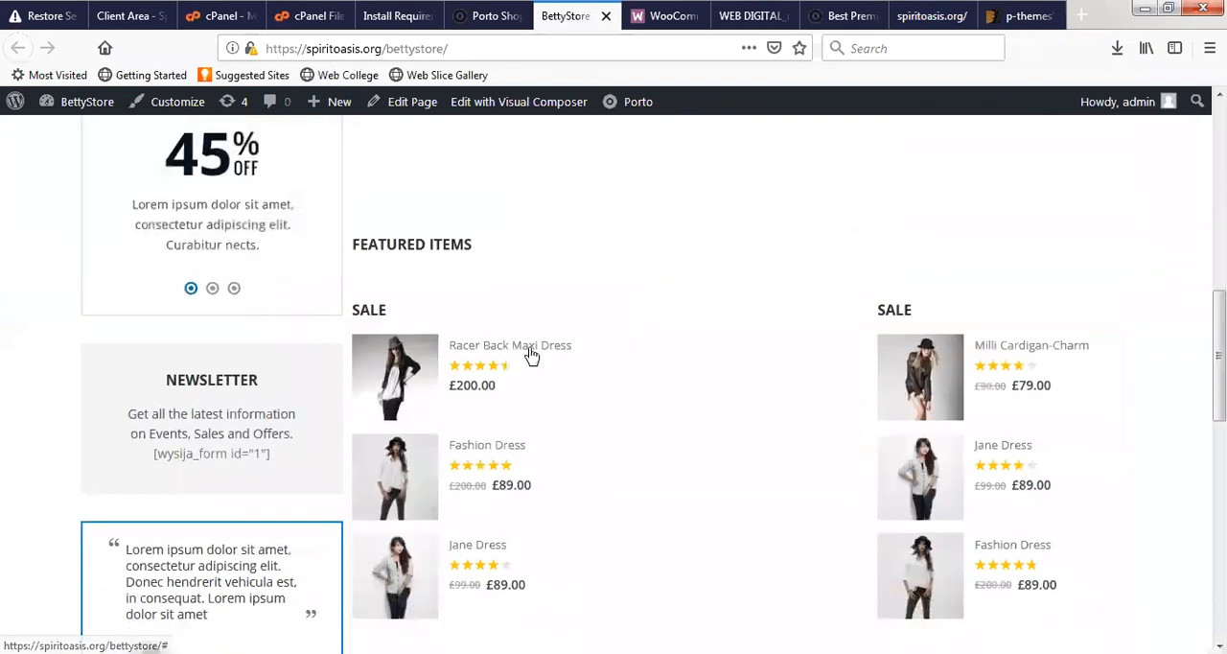
scroll(546, 355, up, 3)
scroll(671, 370, down, 5)
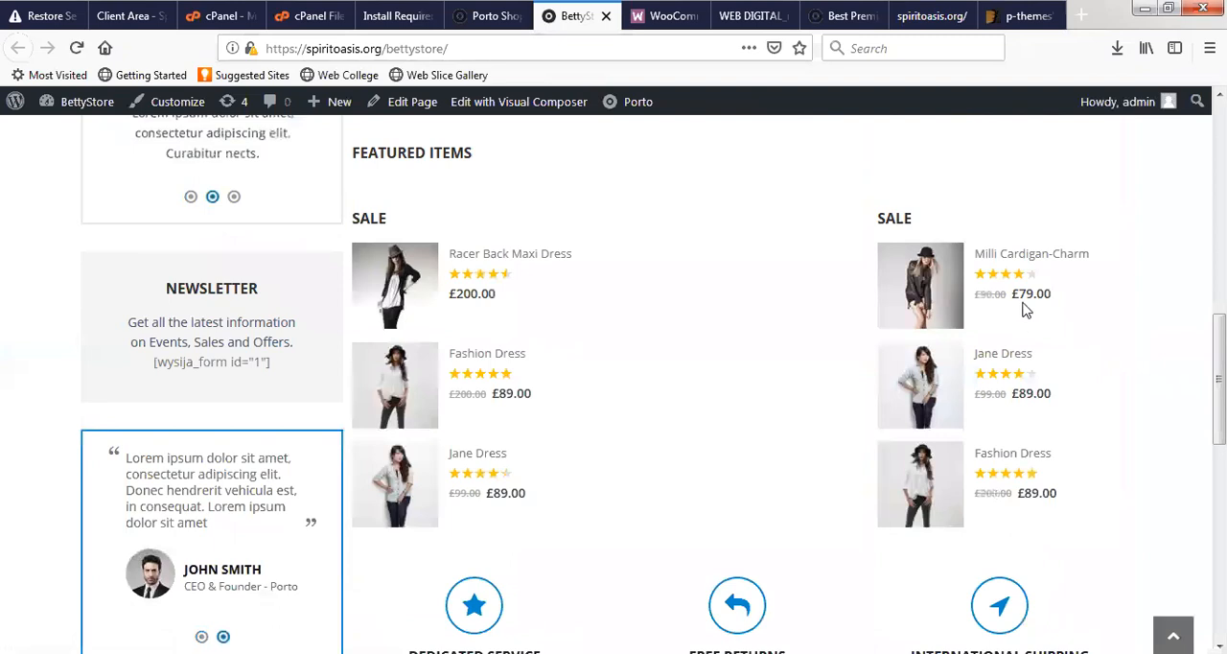
drag(1003, 288, 1053, 295)
drag(497, 294, 438, 309)
drag(533, 394, 505, 394)
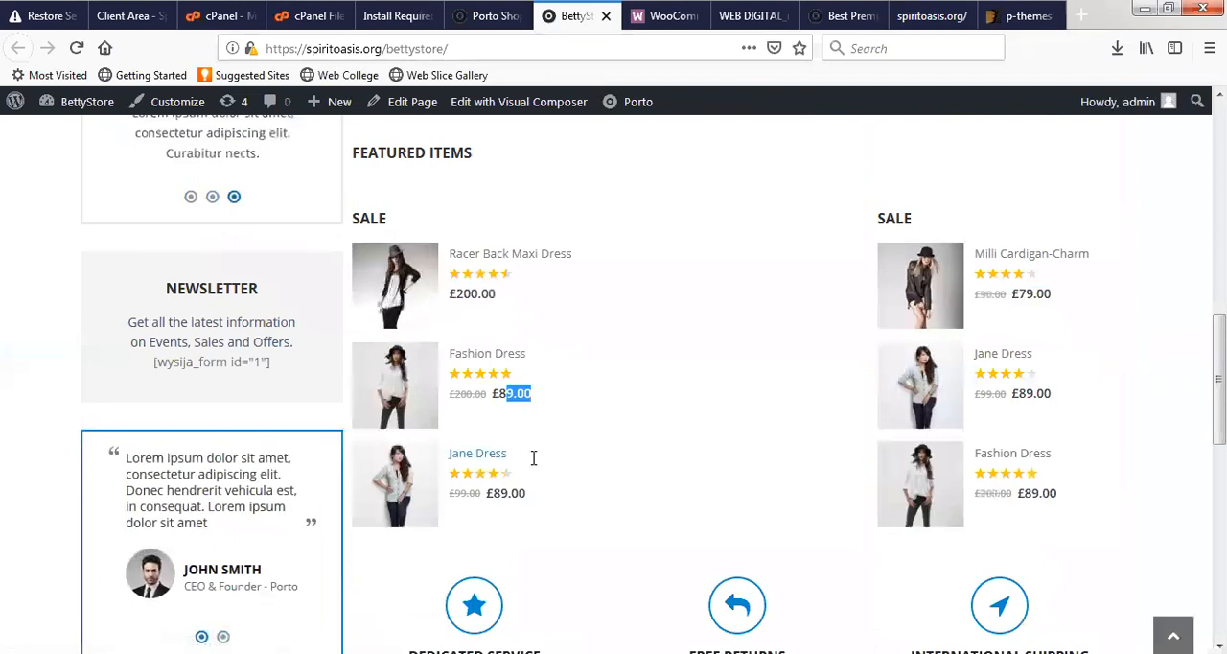
scroll(534, 458, down, 3)
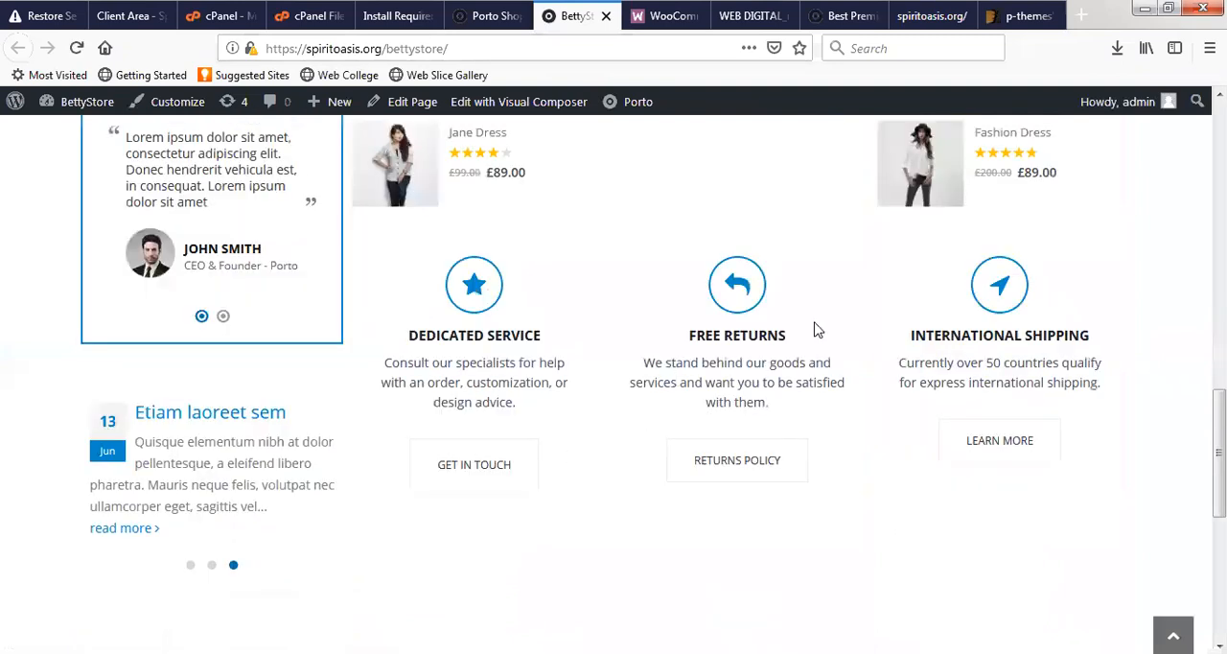
scroll(596, 456, down, 3)
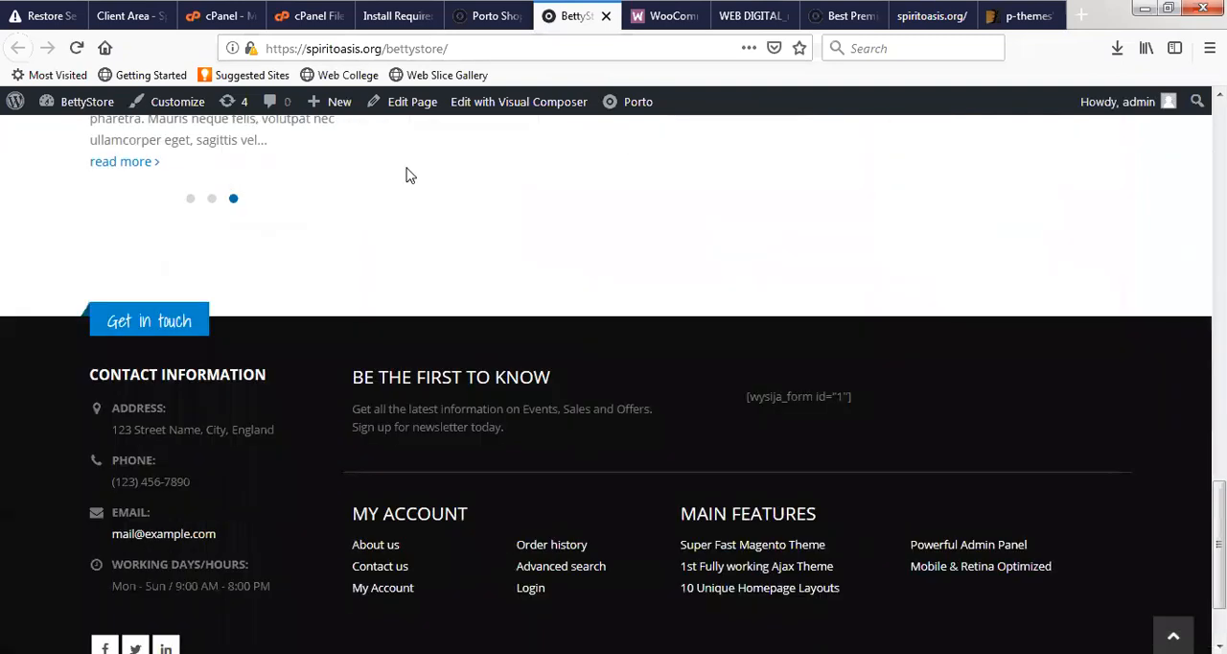
scroll(407, 174, down, 1)
- Return to the WordPress admin dashboard and start the WooCommerce setup wizard
click(397, 15)
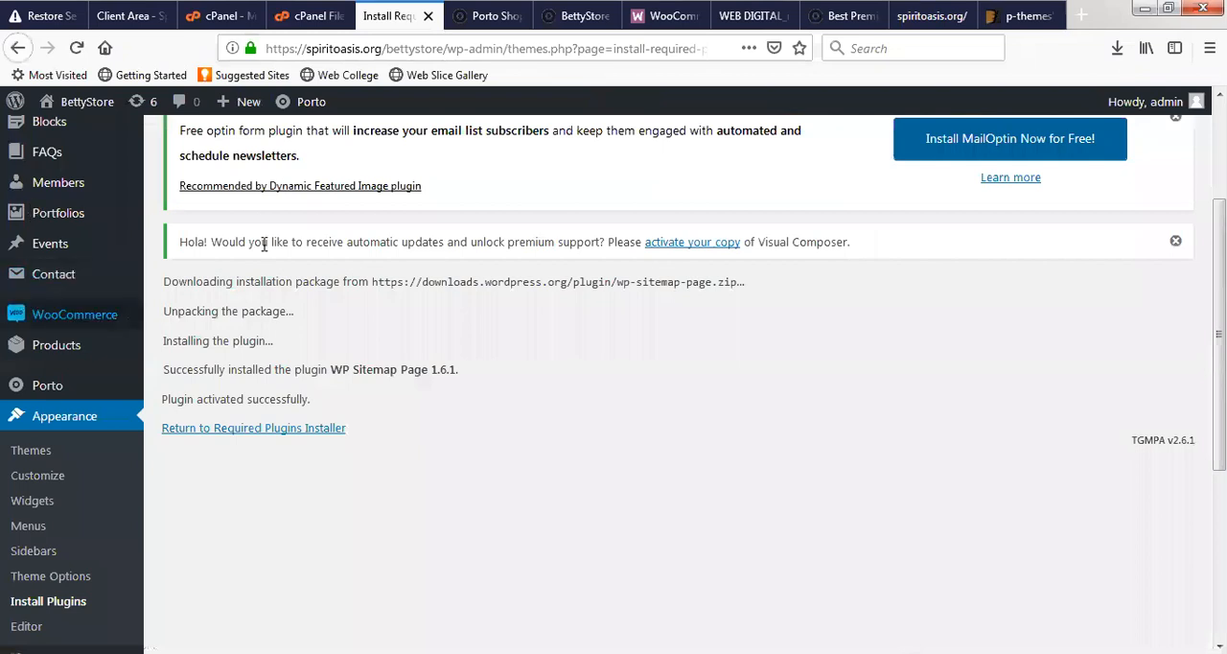
scroll(48, 239, up, 3)
click(86, 151)
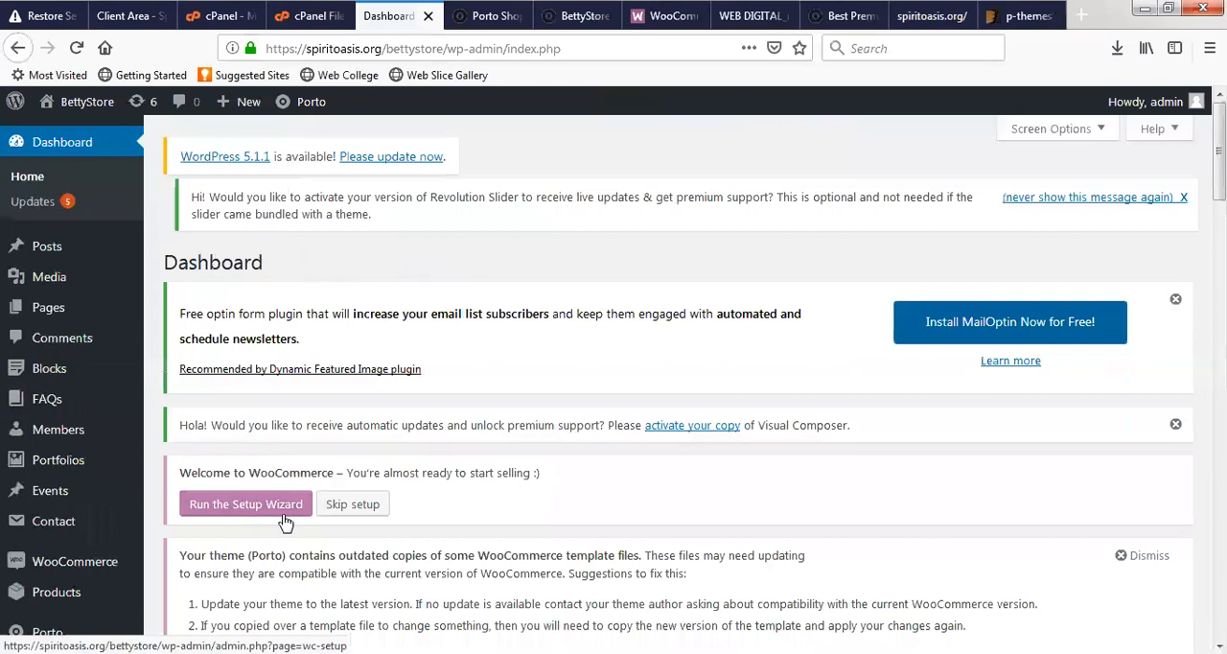
scroll(259, 431, down, 2)
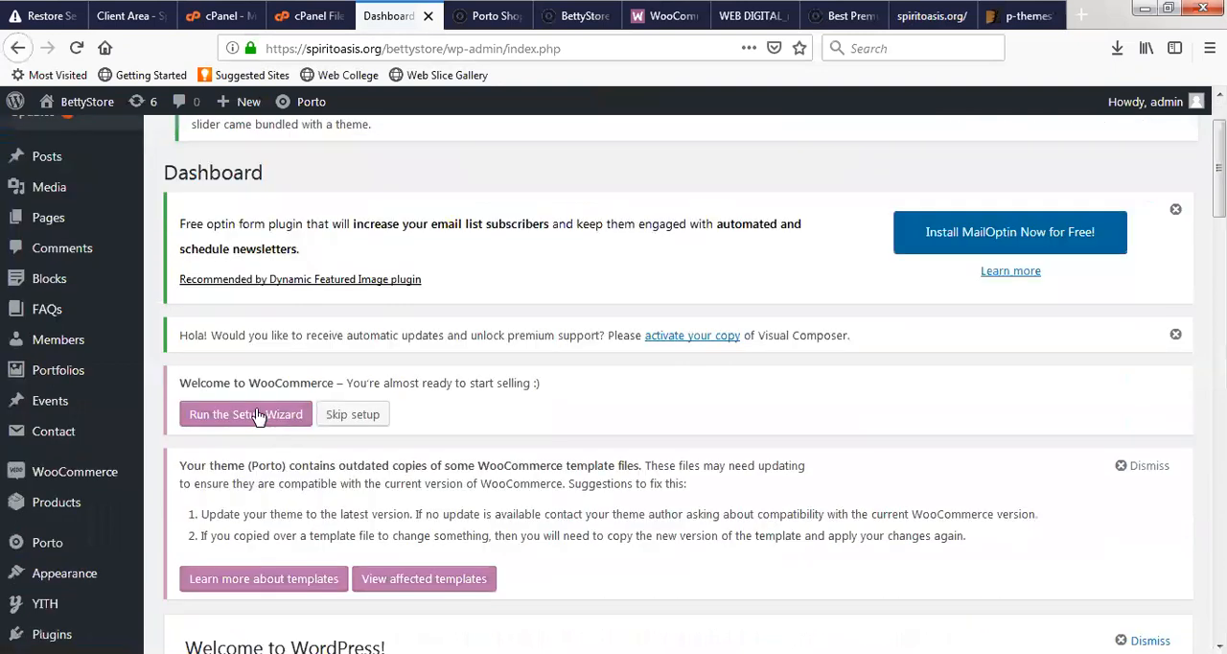
click(236, 423)
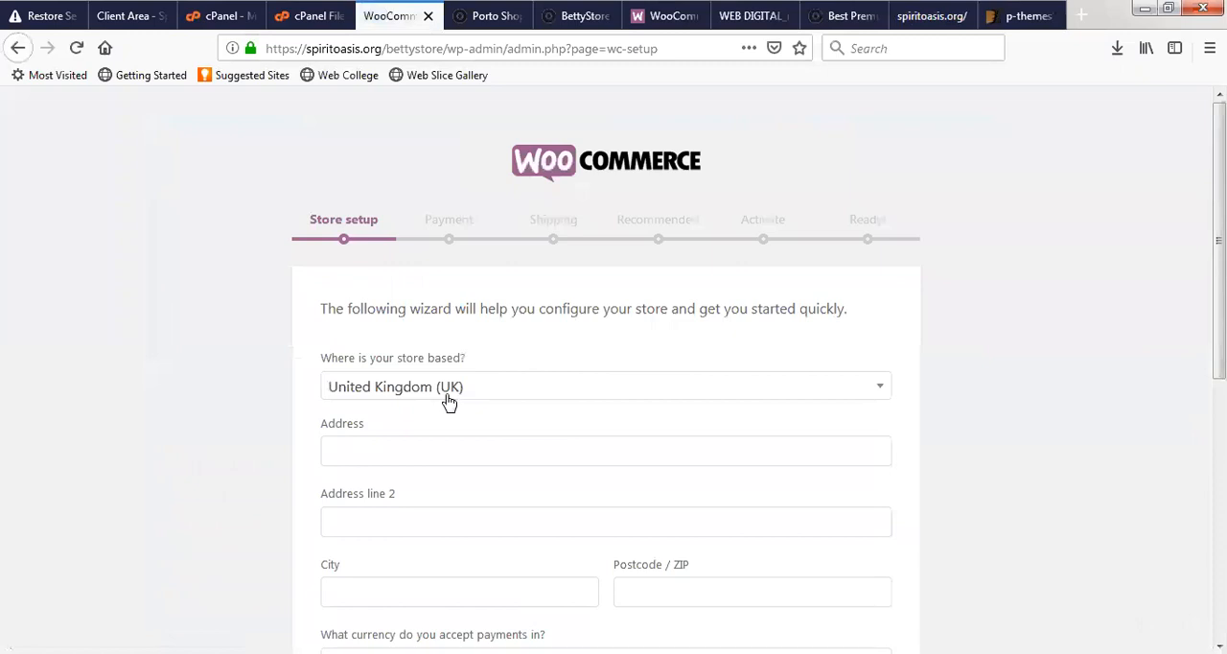
- Set the country where the store is based to Nigeria in the store setup form
scroll(447, 400, down, 3)
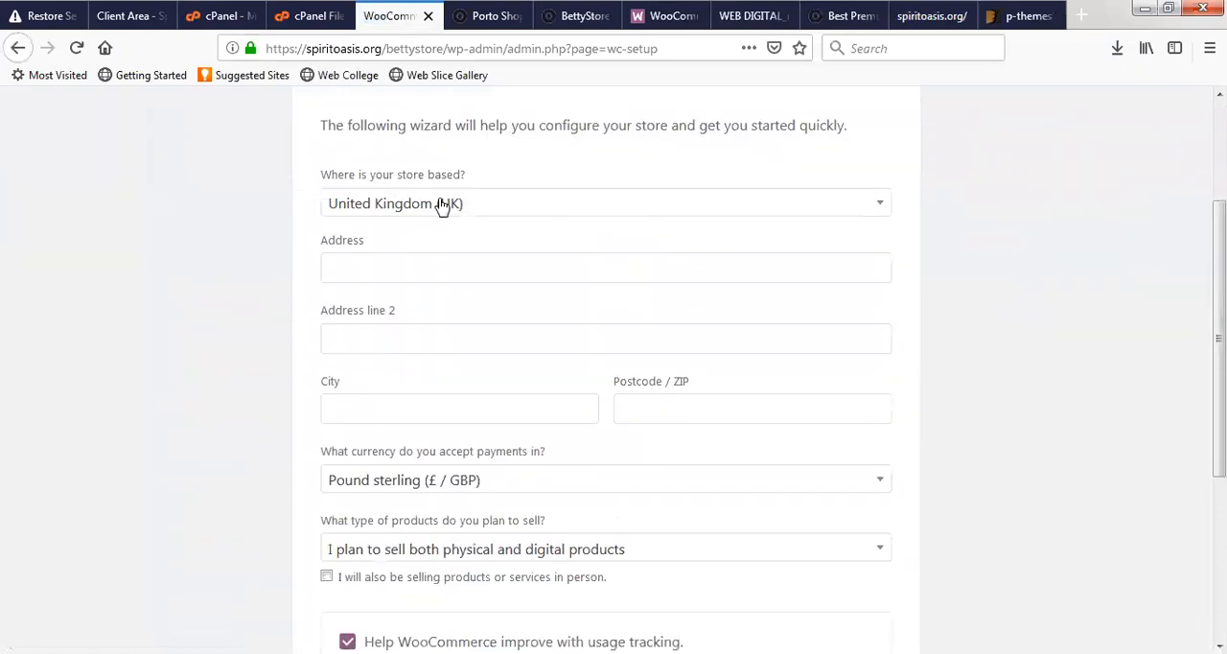
click(442, 208)
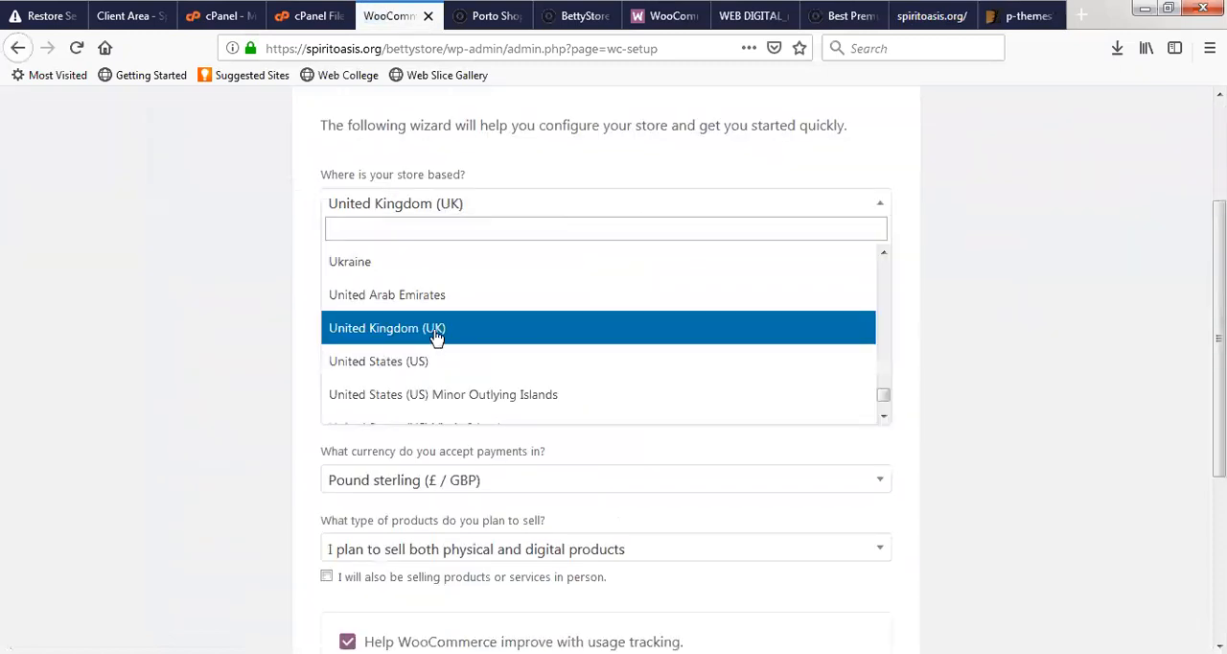
text(n)
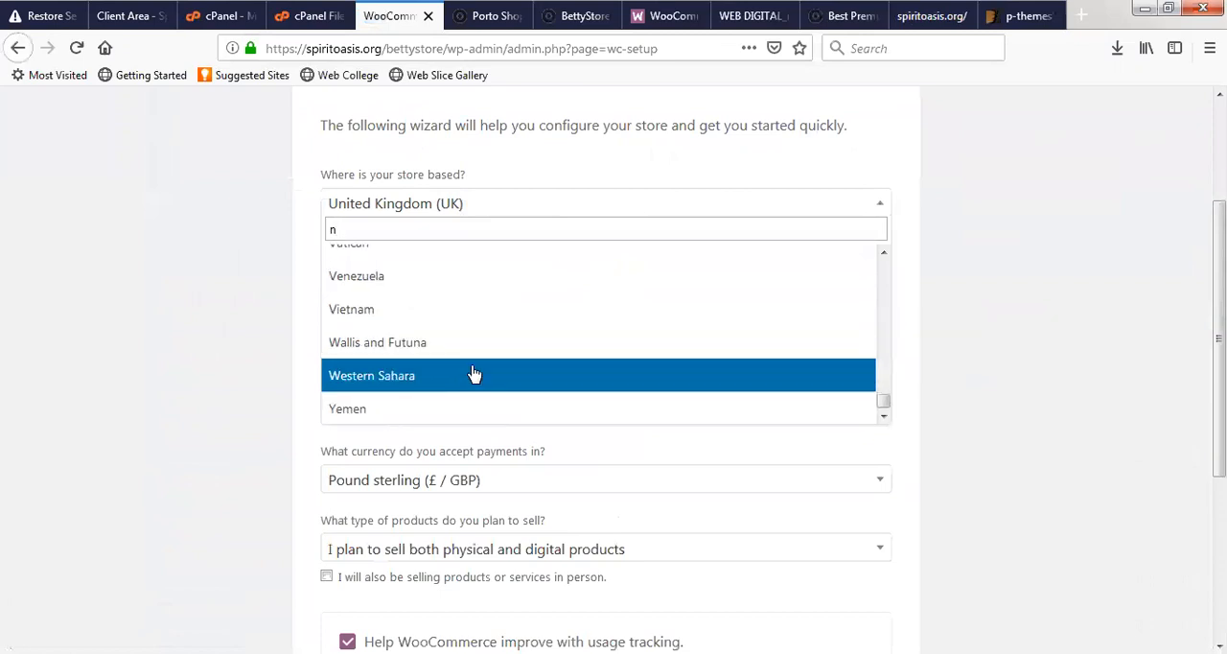
scroll(404, 337, up, 12)
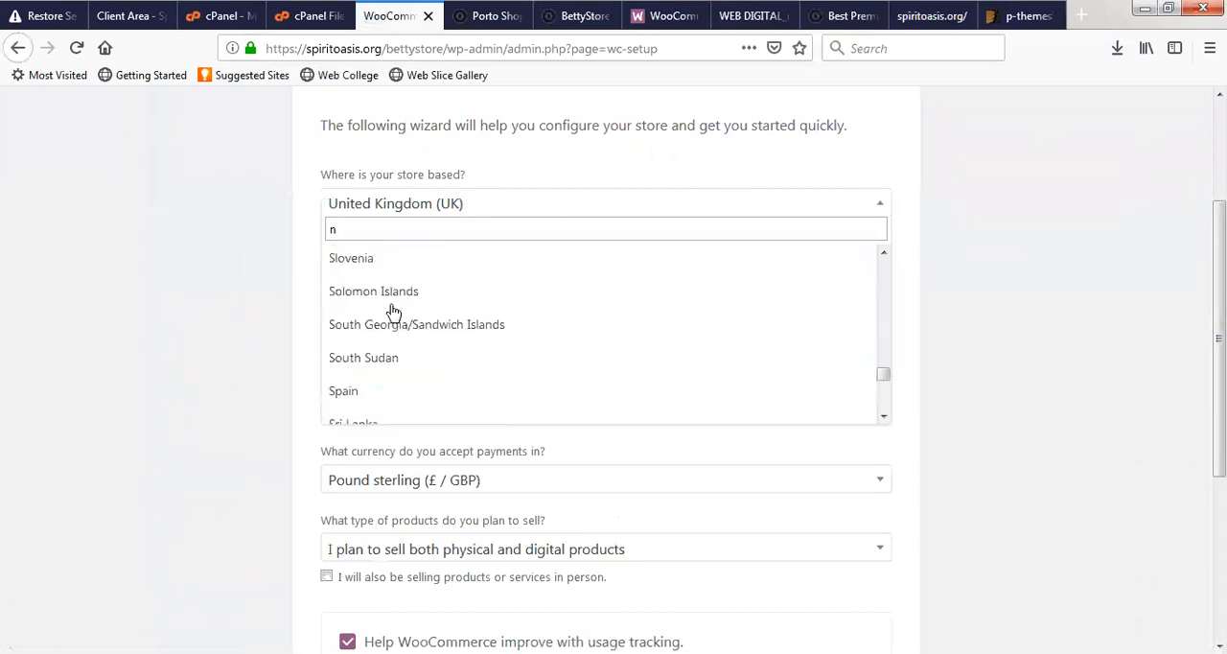
scroll(395, 313, up, 10)
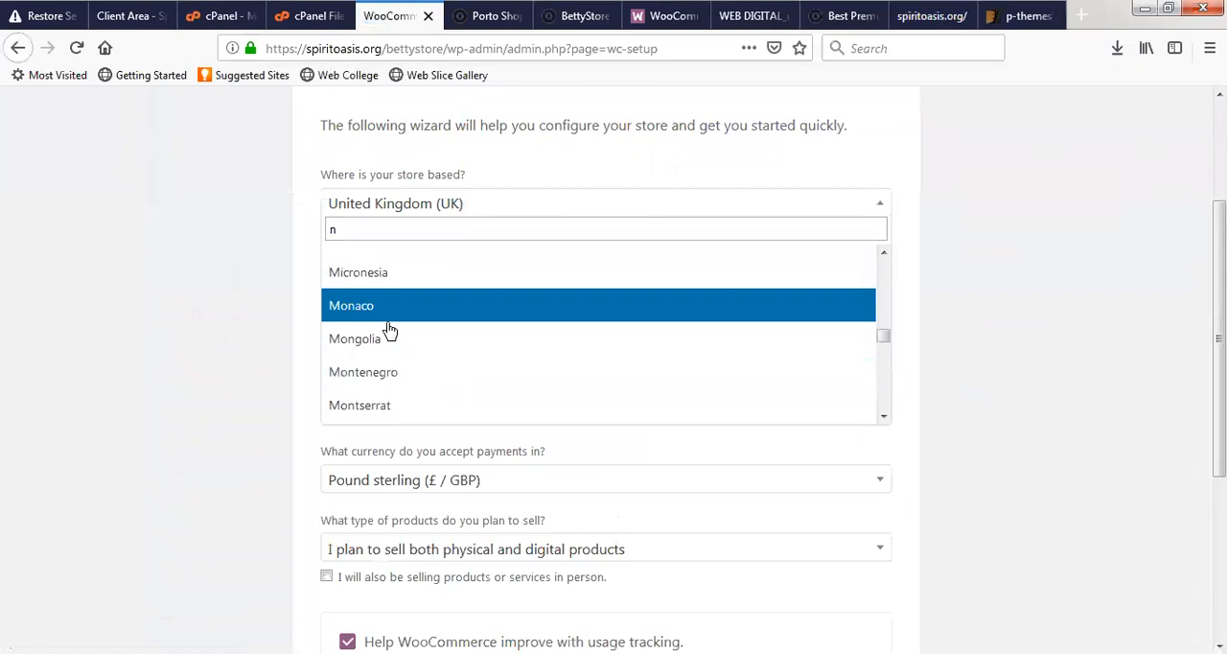
scroll(395, 369, down, 3)
scroll(405, 331, up, 3)
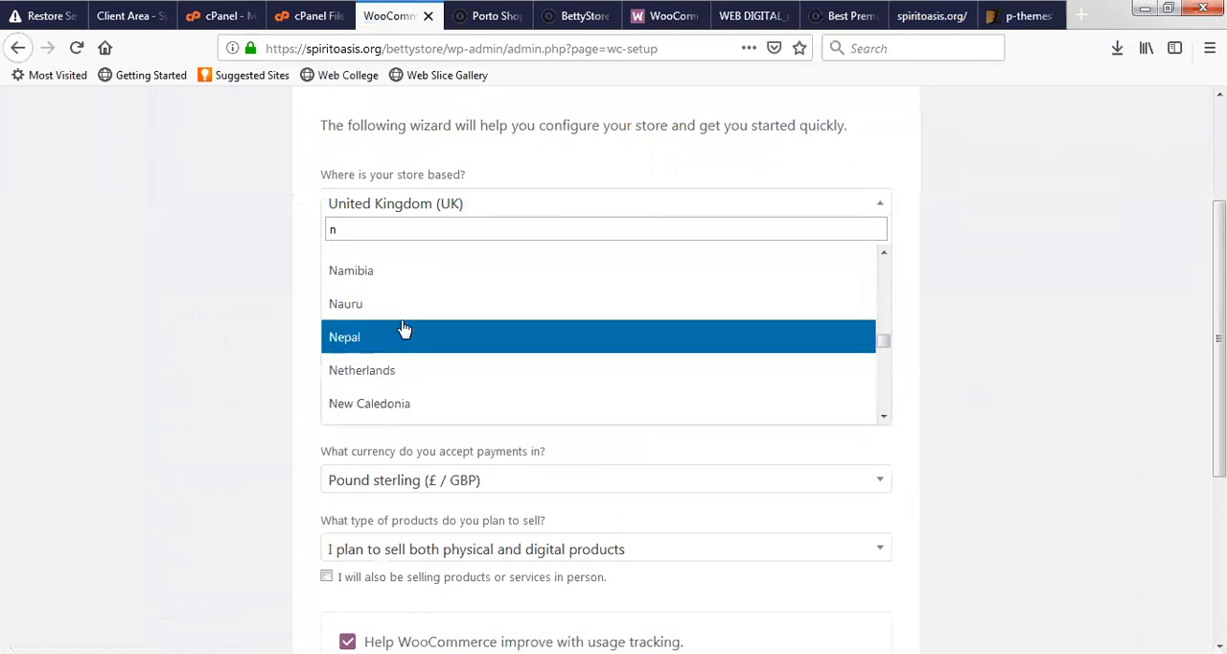
scroll(404, 345, down, 5)
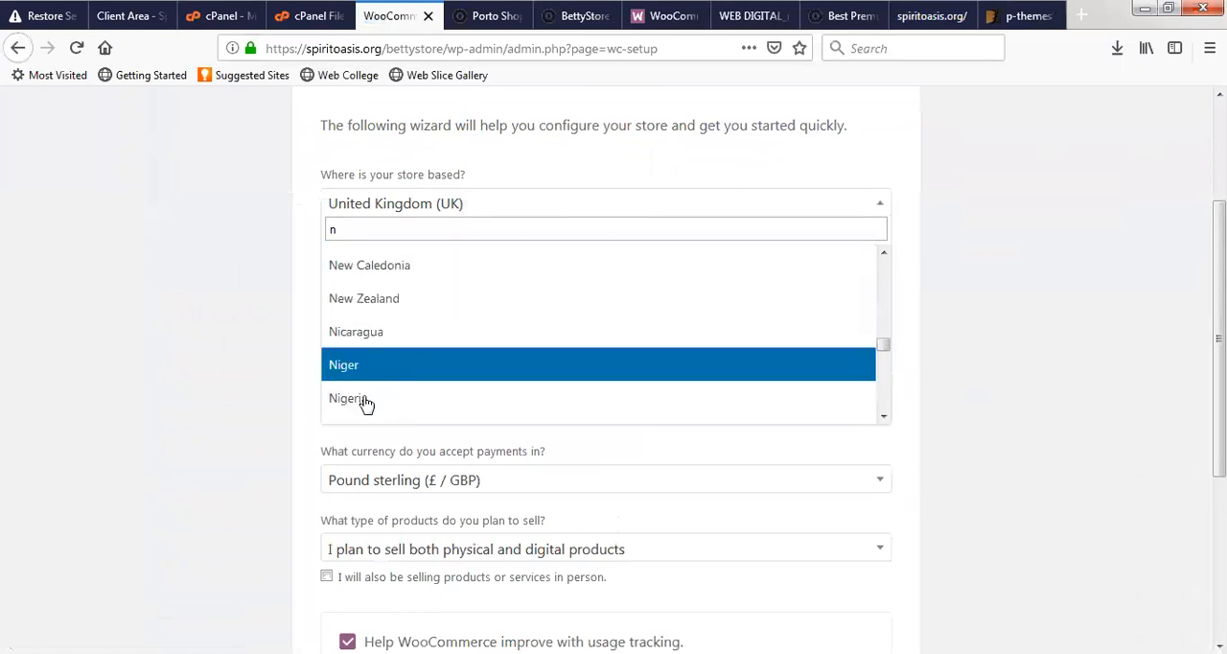
click(365, 401)
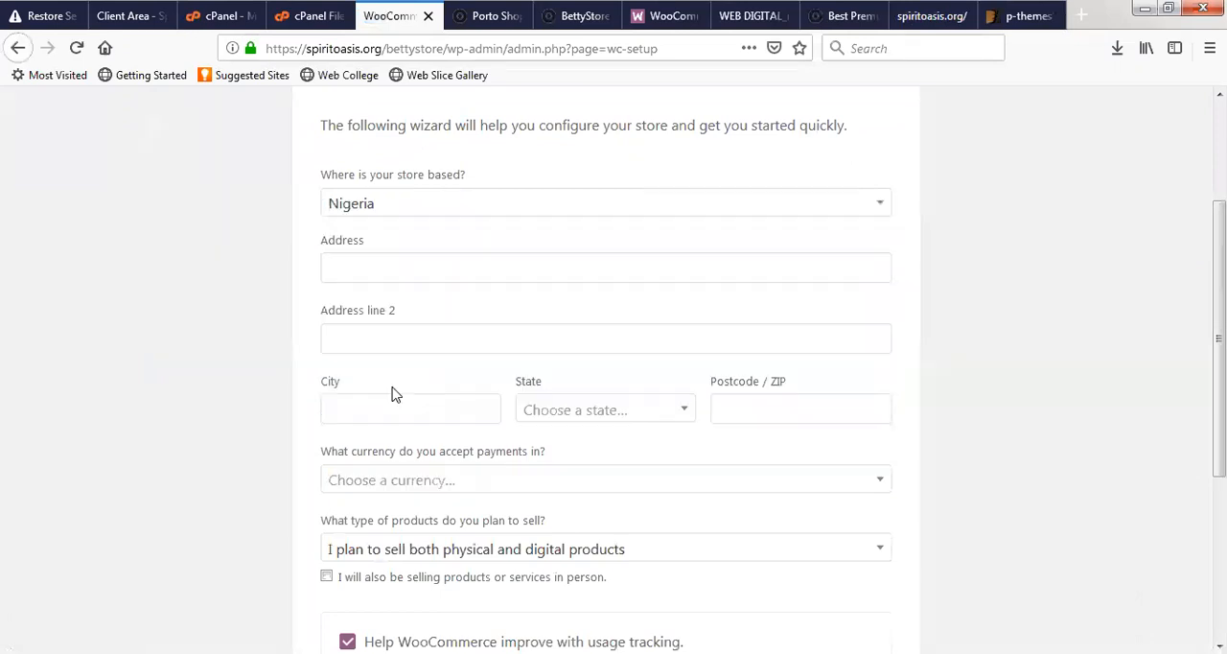
- Fill in the store's address line and city, and choose Lagos as its state
click(436, 272)
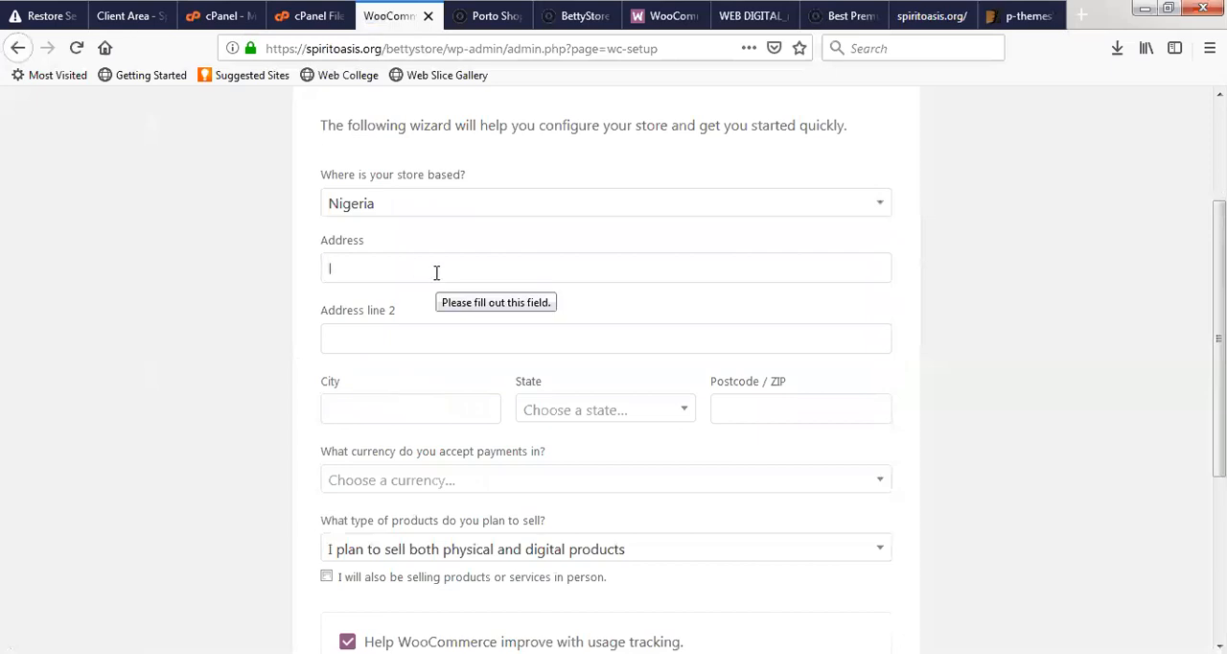
click(395, 403)
text(Lagos)
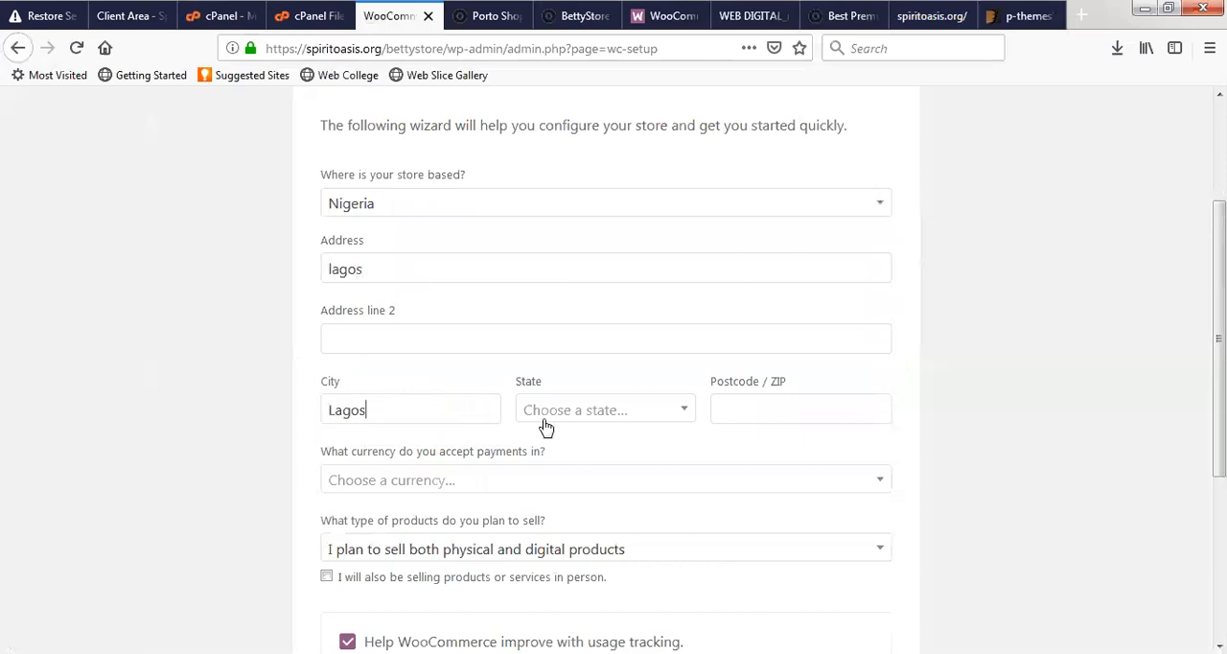
click(582, 420)
scroll(581, 533, down, 10)
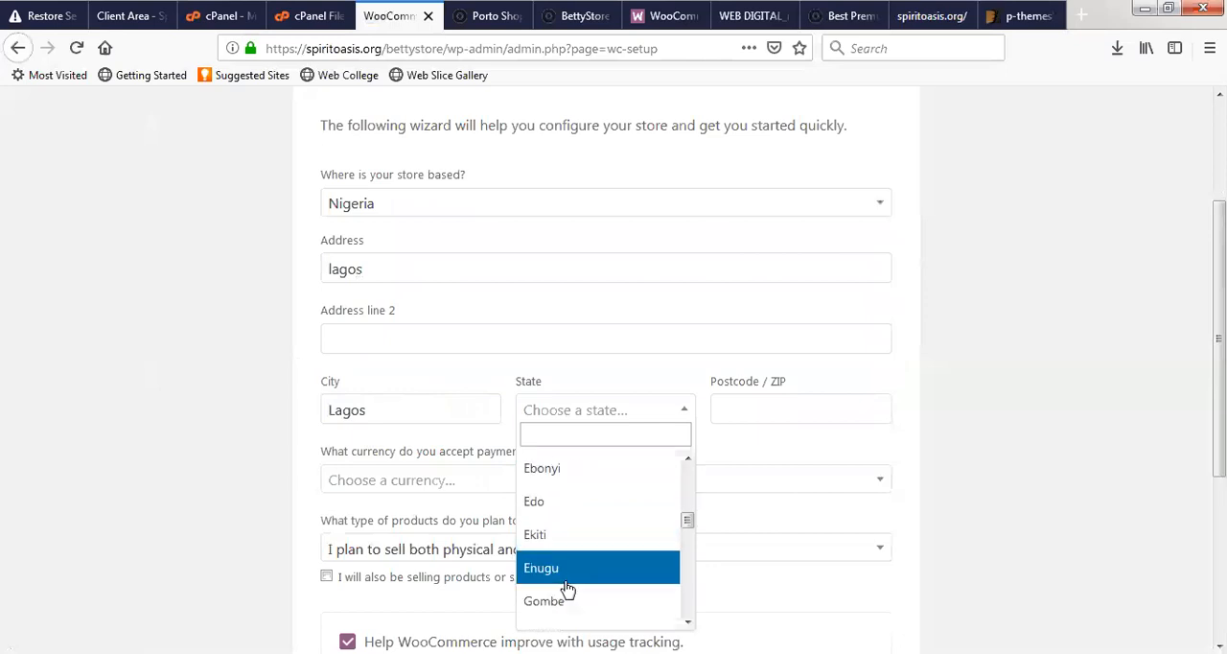
scroll(561, 546, up, 4)
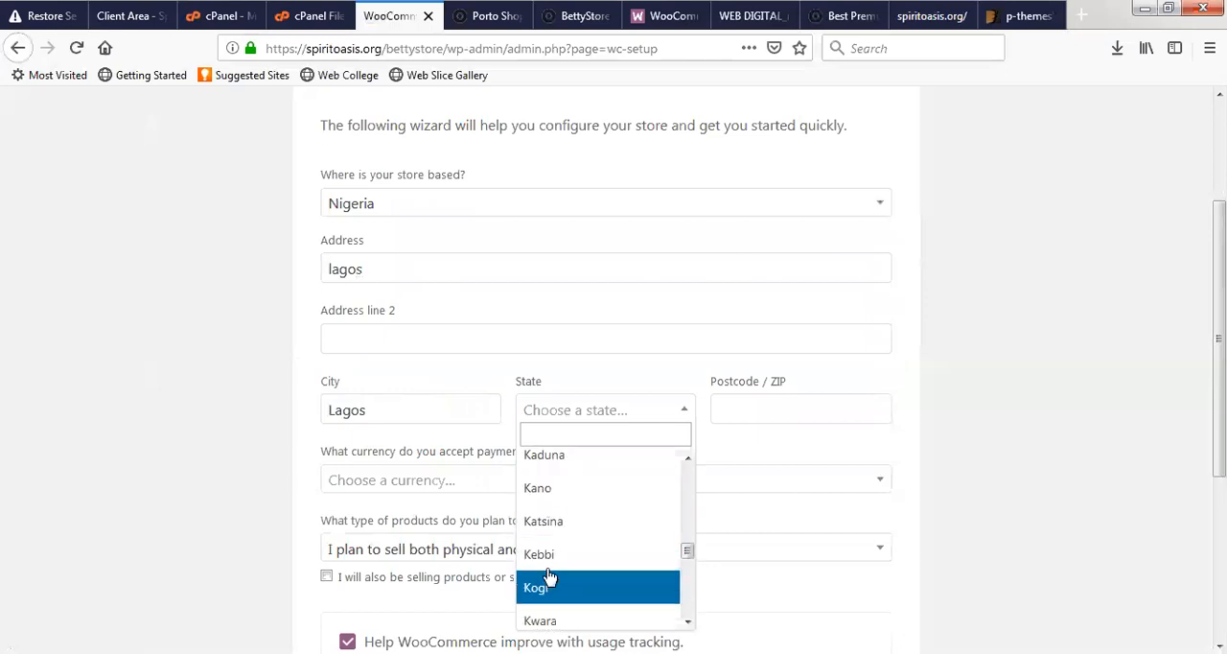
scroll(572, 563, down, 2)
click(572, 556)
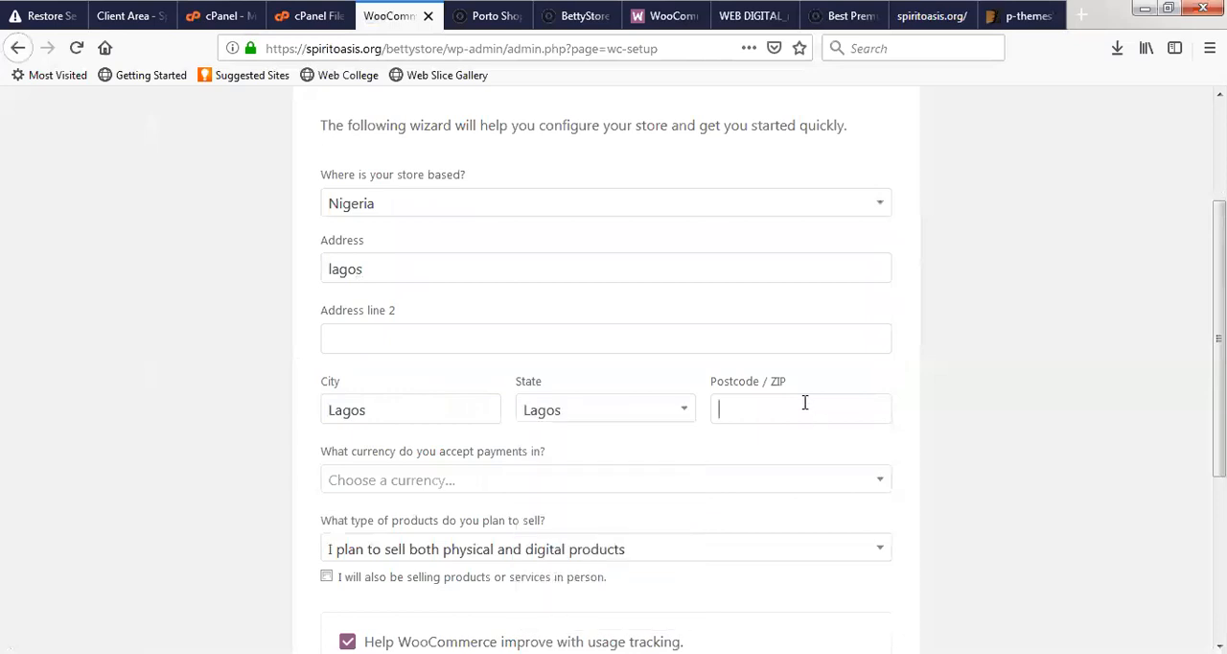
- Enter the store's postcode and review the remaining currency, product type and usage tracking options
click(804, 403)
text(0)
click(735, 452)
scroll(499, 470, down, 2)
scroll(487, 356, down, 2)
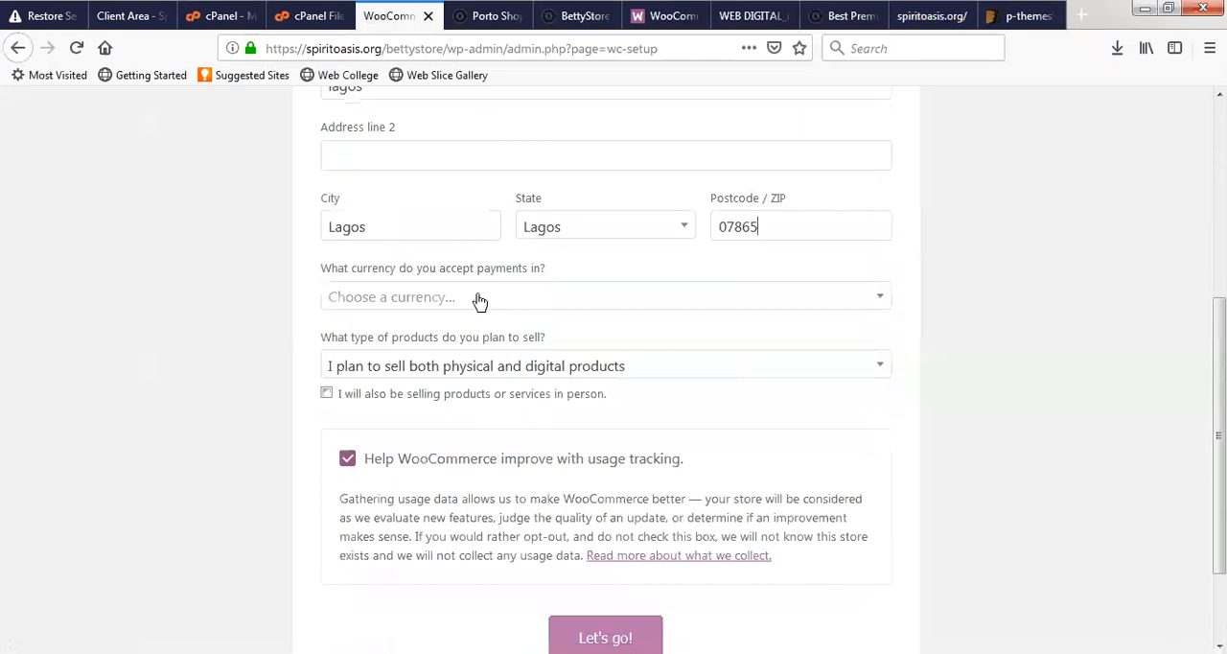
- Check the currency shown on product prices on the BettyStore home page, and return to the store setup form
click(579, 18)
scroll(606, 288, up, 15)
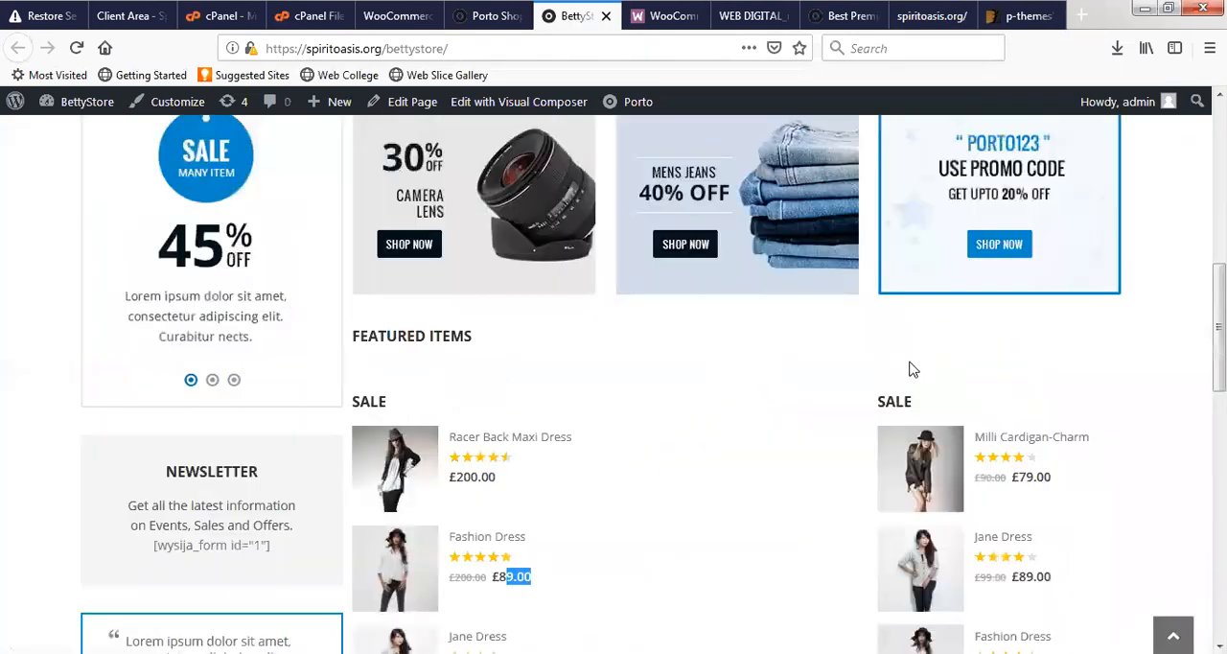
scroll(458, 261, down, 5)
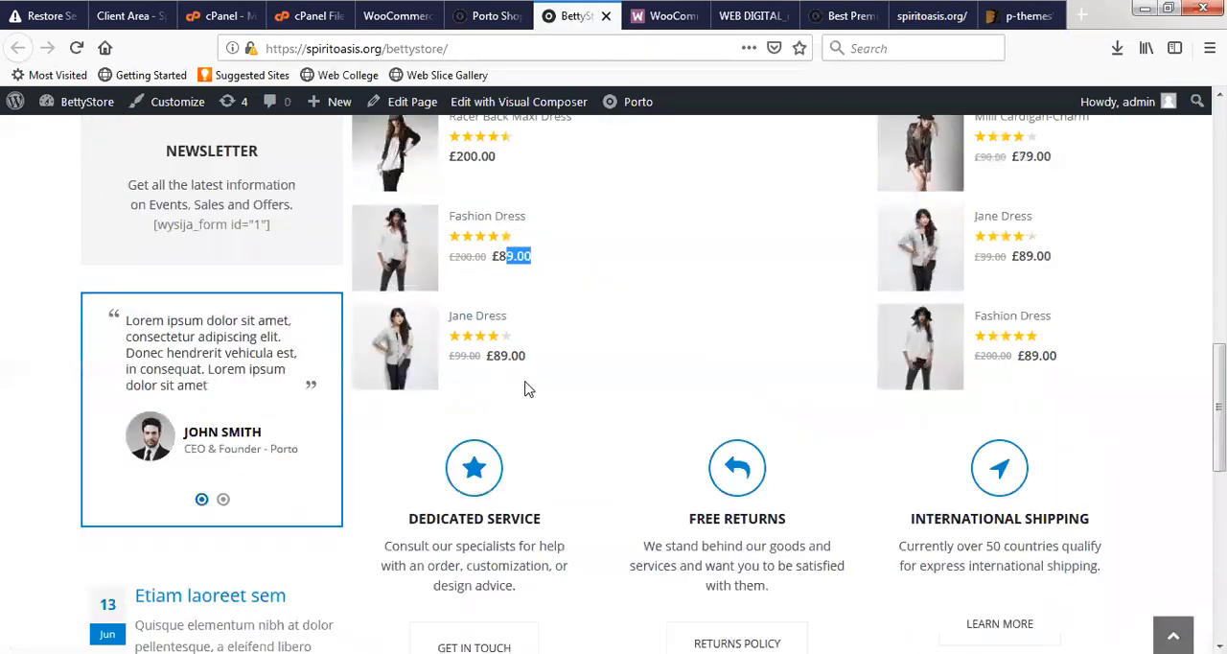
click(403, 17)
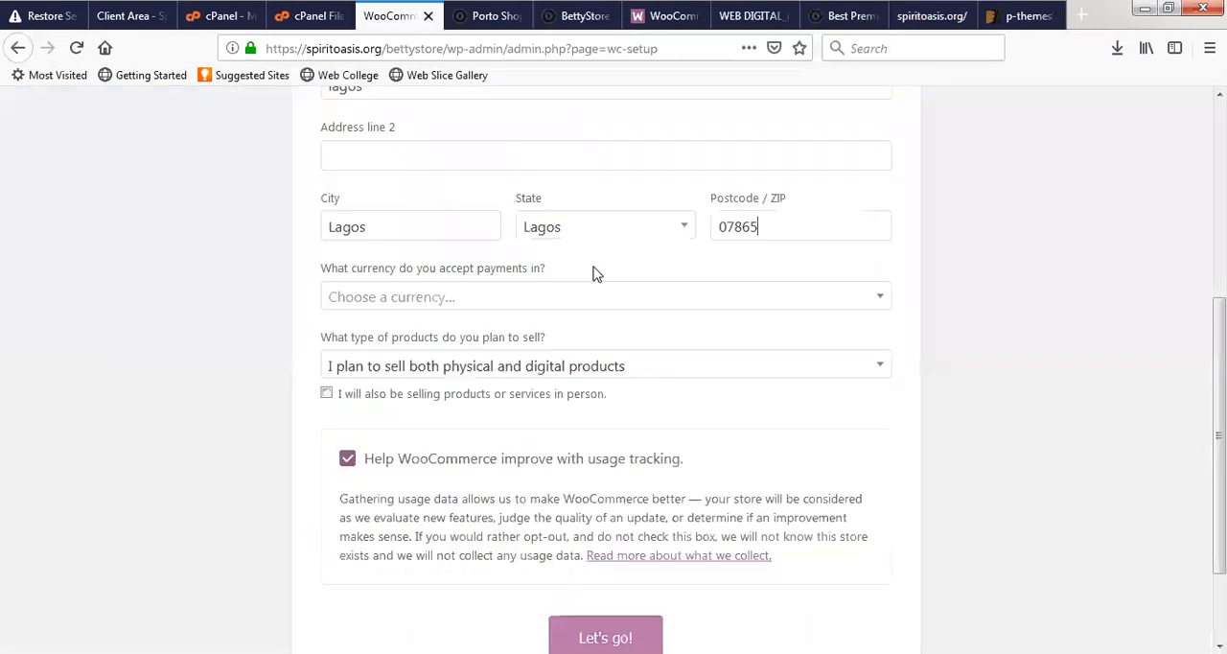
- Set the currency in which the store accepts payments to Nigerian naira (₦ / NGN)
click(530, 297)
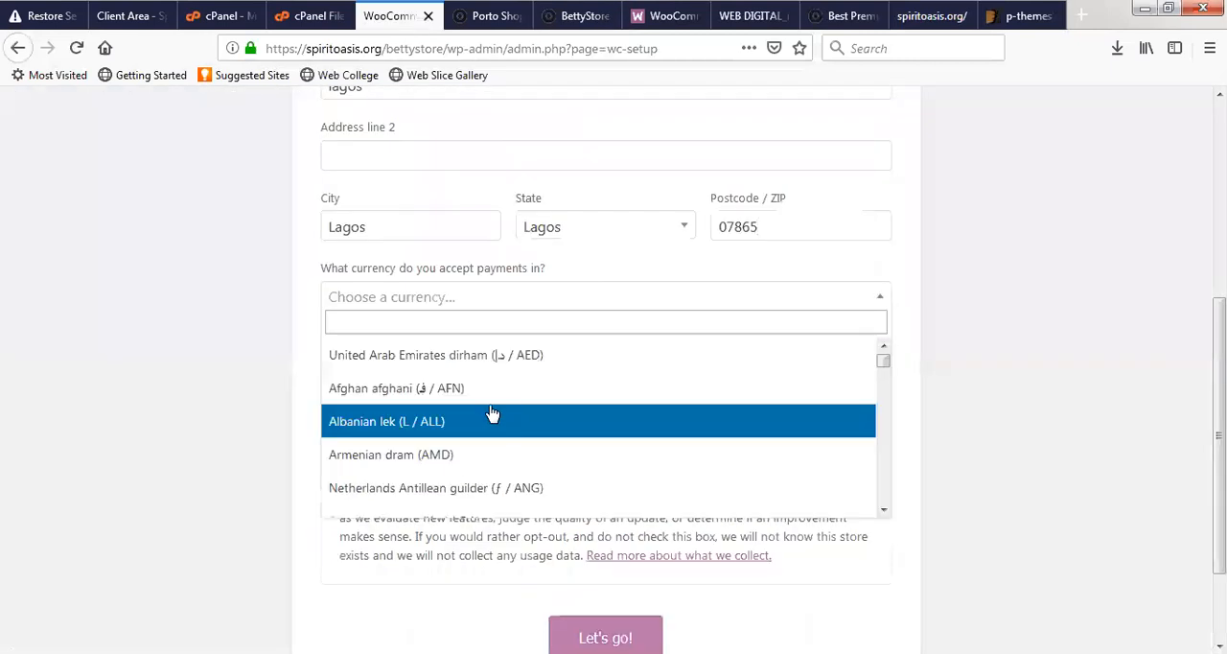
scroll(447, 468, down, 5)
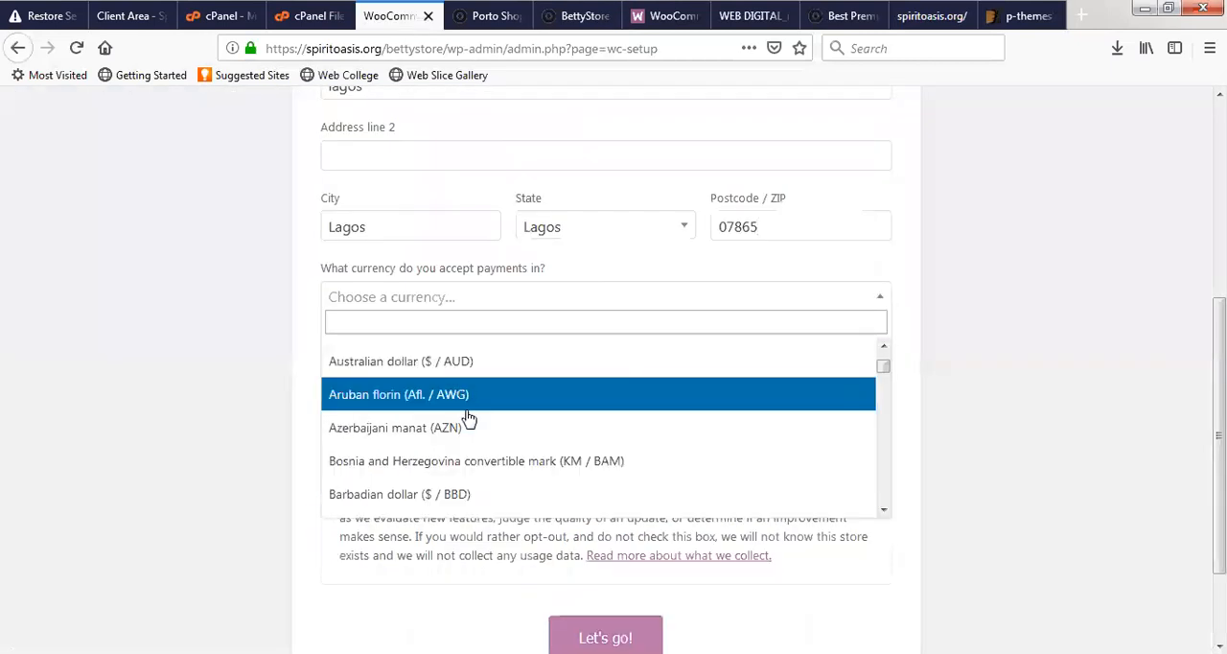
text(n)
scroll(482, 431, down, 5)
scroll(485, 443, down, 10)
scroll(465, 456, down, 10)
scroll(433, 464, down, 10)
scroll(438, 460, down, 3)
scroll(441, 441, up, 3)
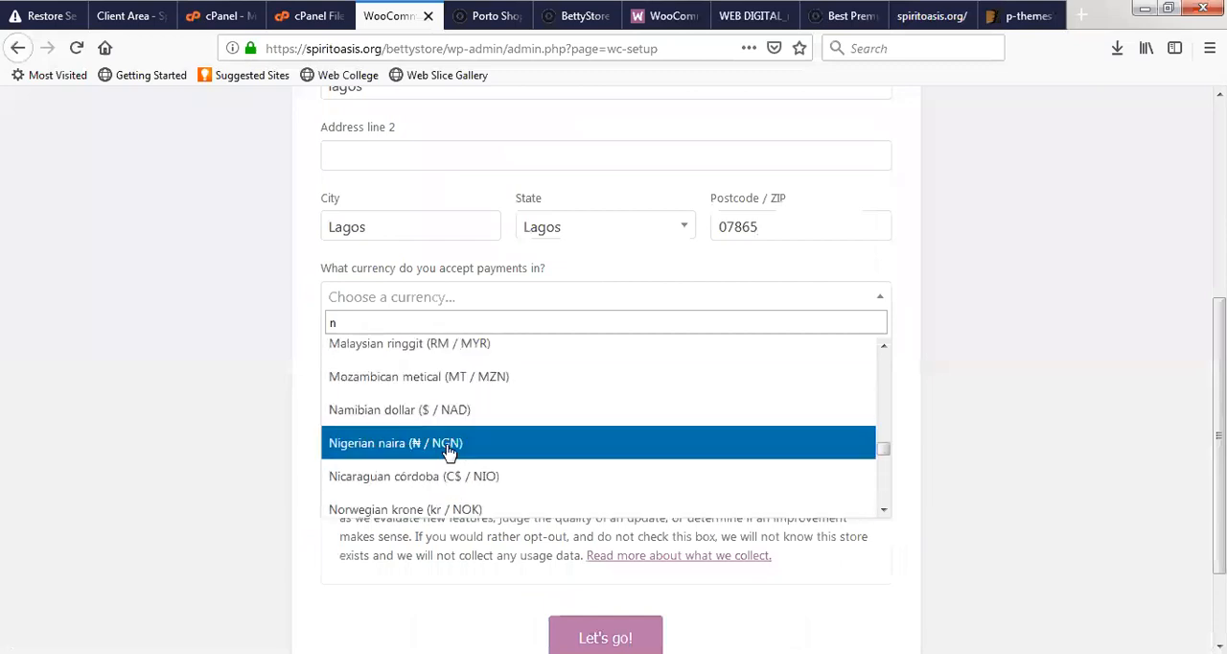
click(451, 449)
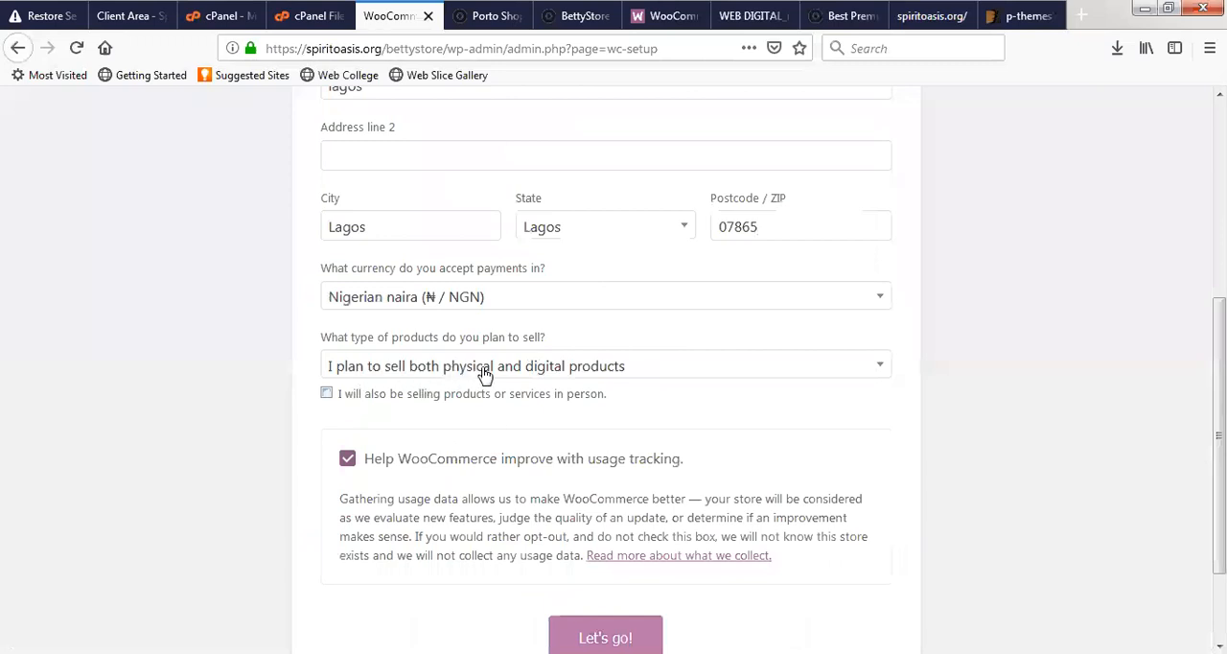
- Set the product type to "I plan to sell physical products" and submit the store setup form
click(539, 377)
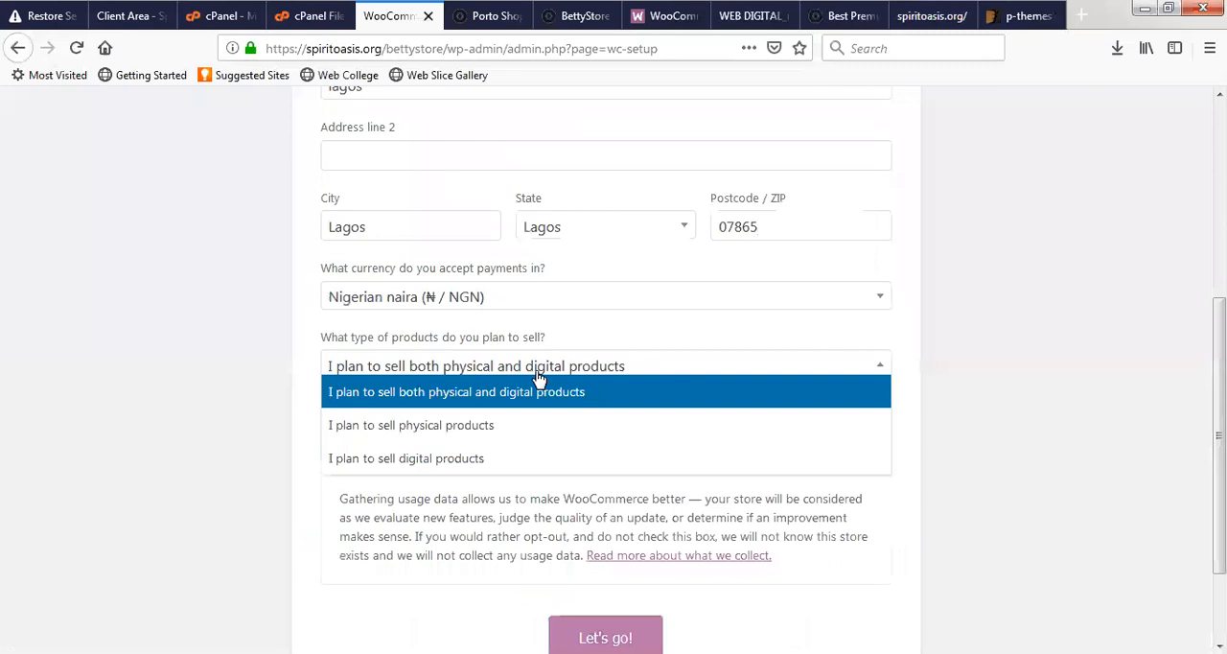
click(489, 428)
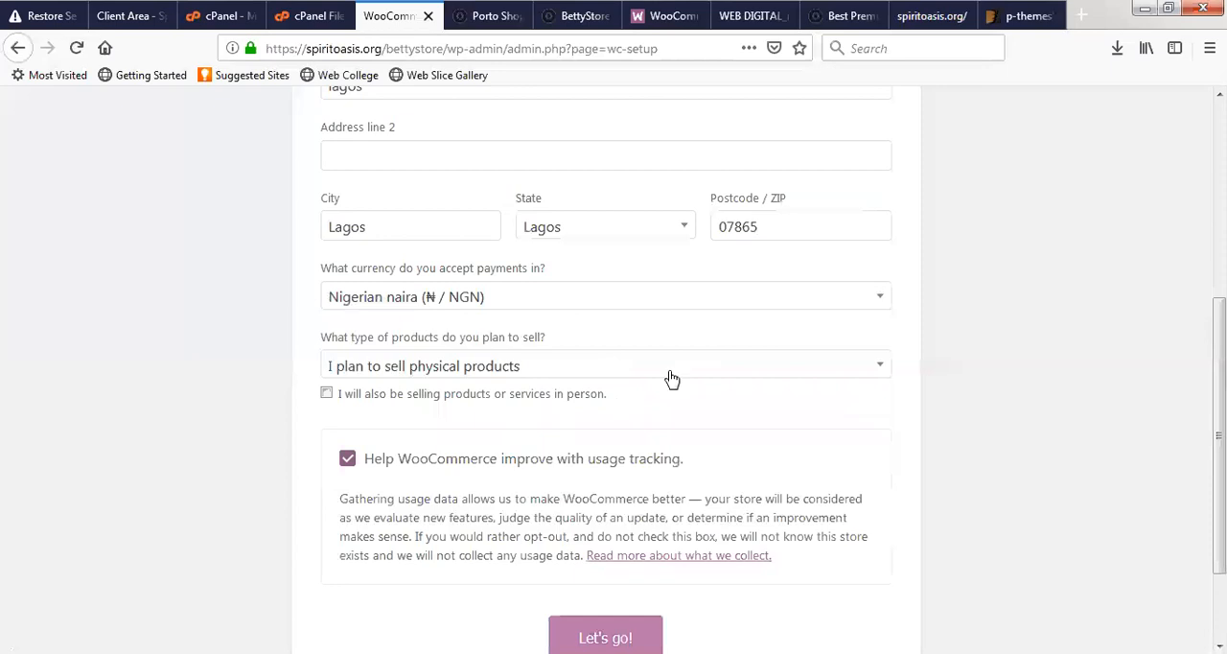
scroll(688, 470, down, 2)
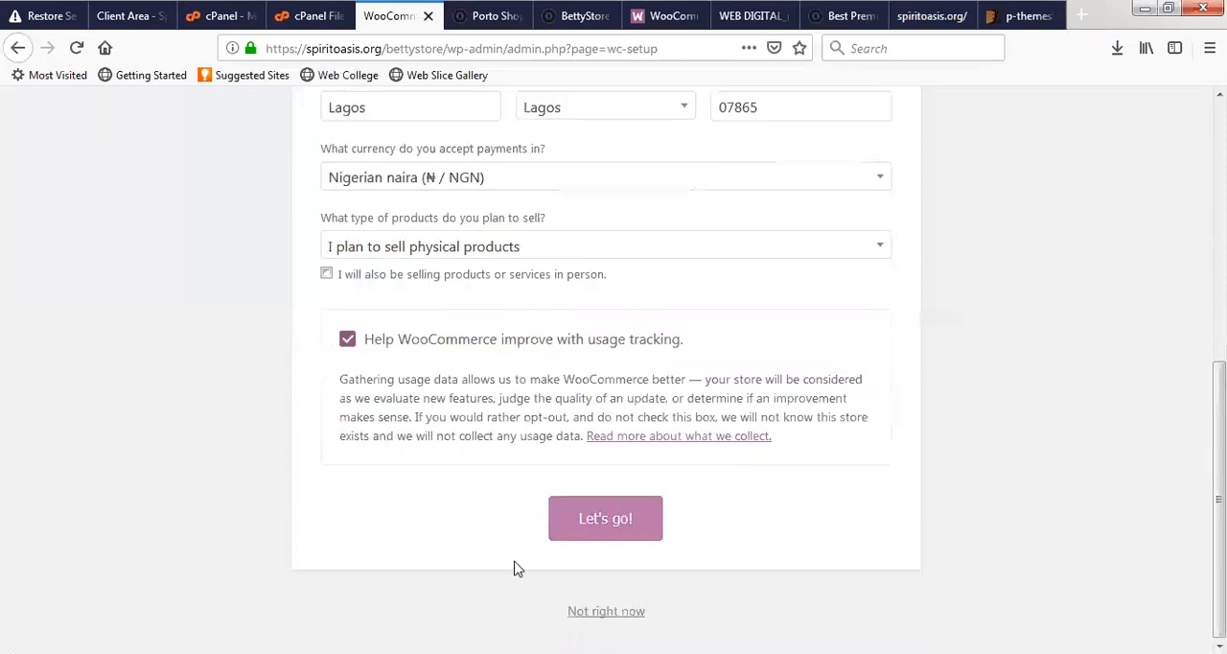
click(634, 526)
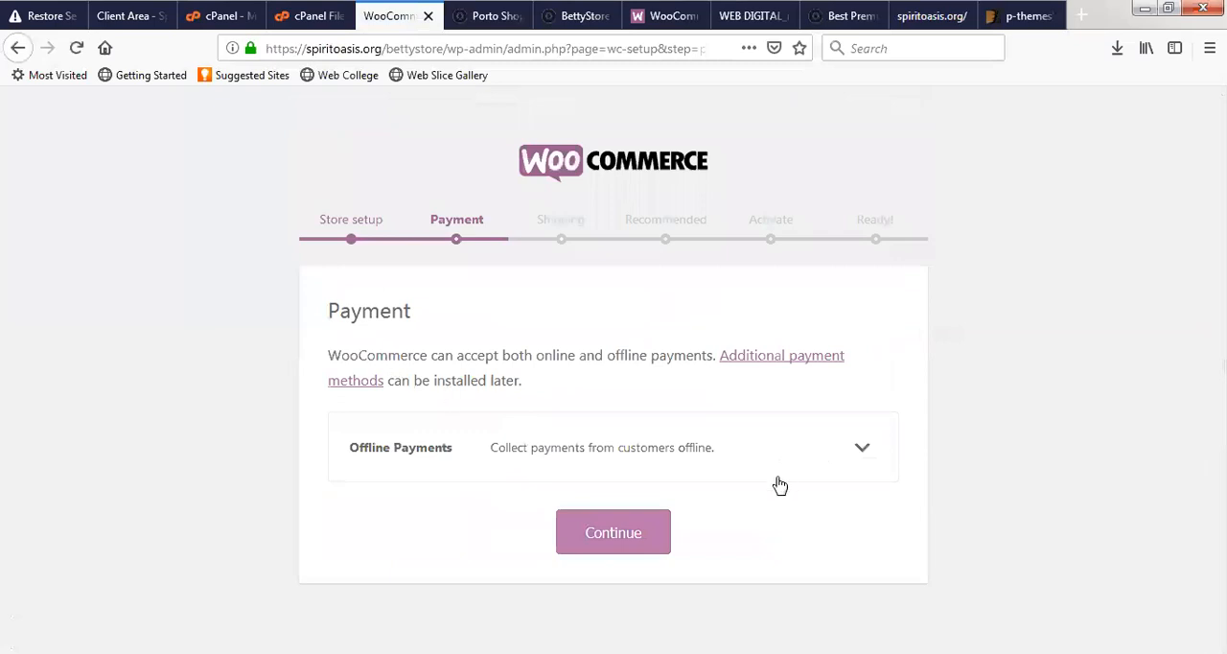
- Enable Bank transfer (BACS) payments among the offline payment methods and continue to the shipping setup
click(841, 469)
scroll(770, 408, down, 2)
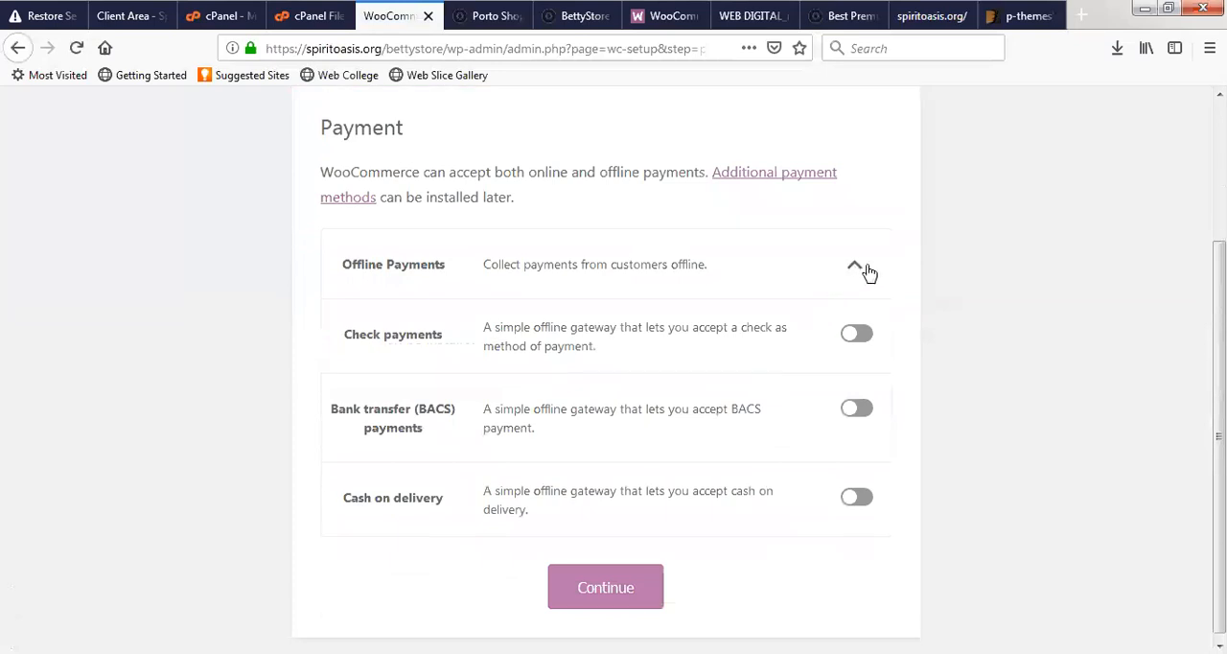
click(859, 412)
click(577, 604)
click(596, 586)
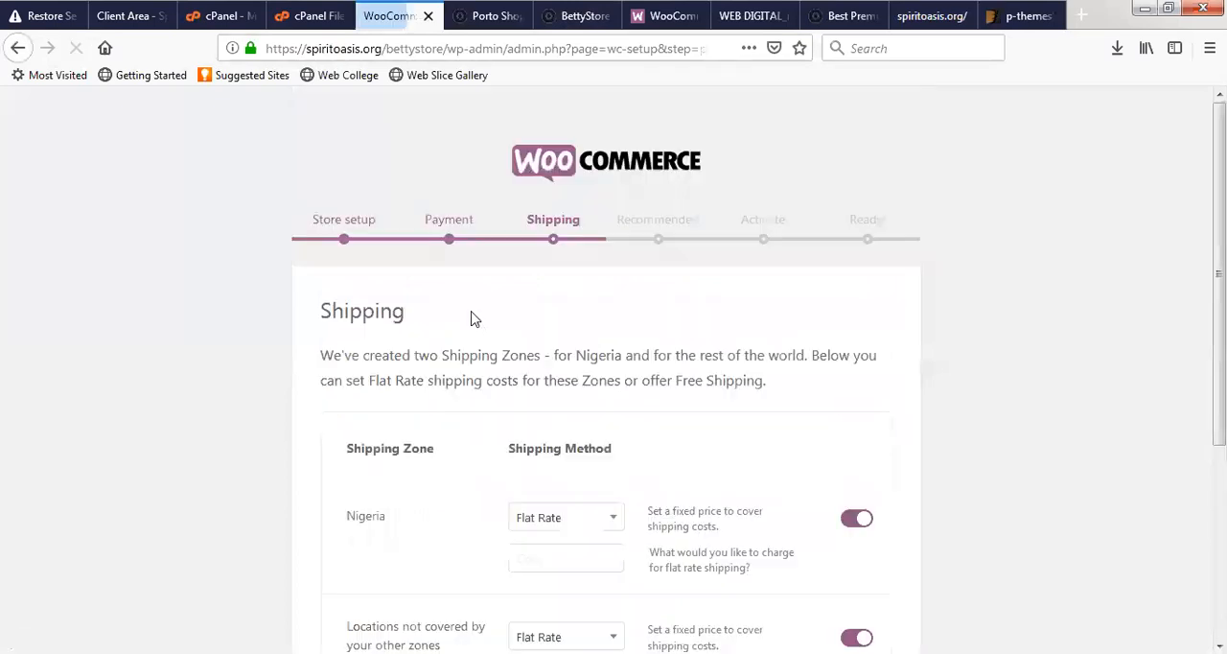
- Disable flat rate shipping for both Nigeria and the locations not covered by other zones, and continue
scroll(625, 398, down, 3)
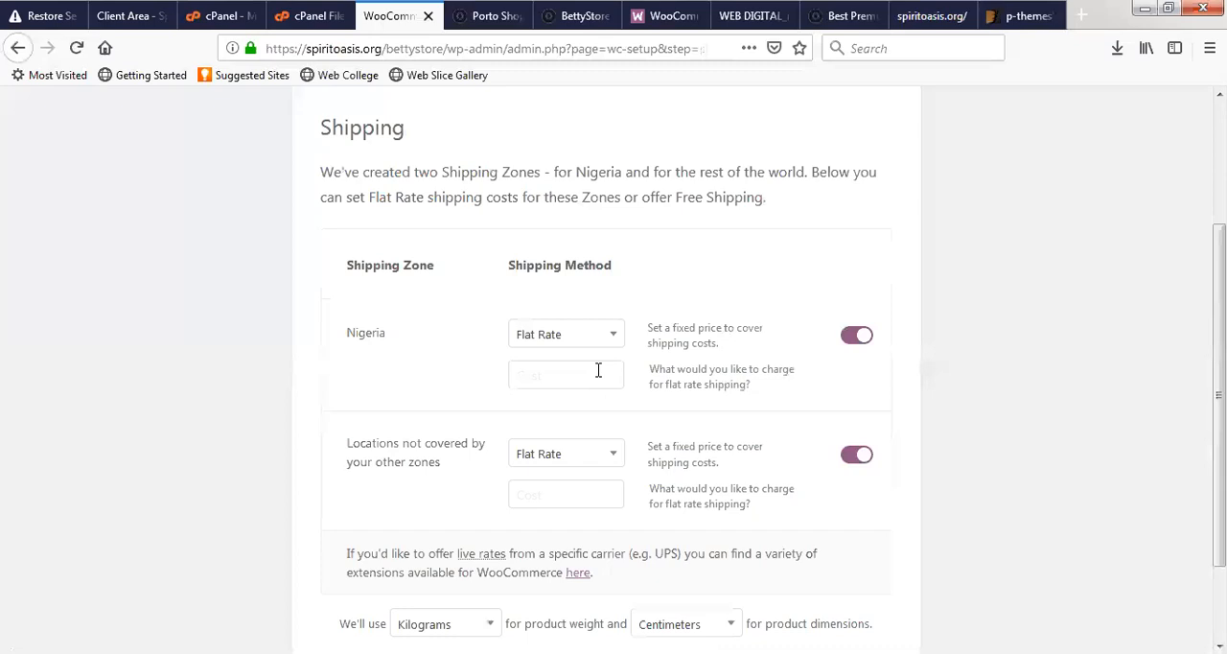
scroll(598, 370, down, 2)
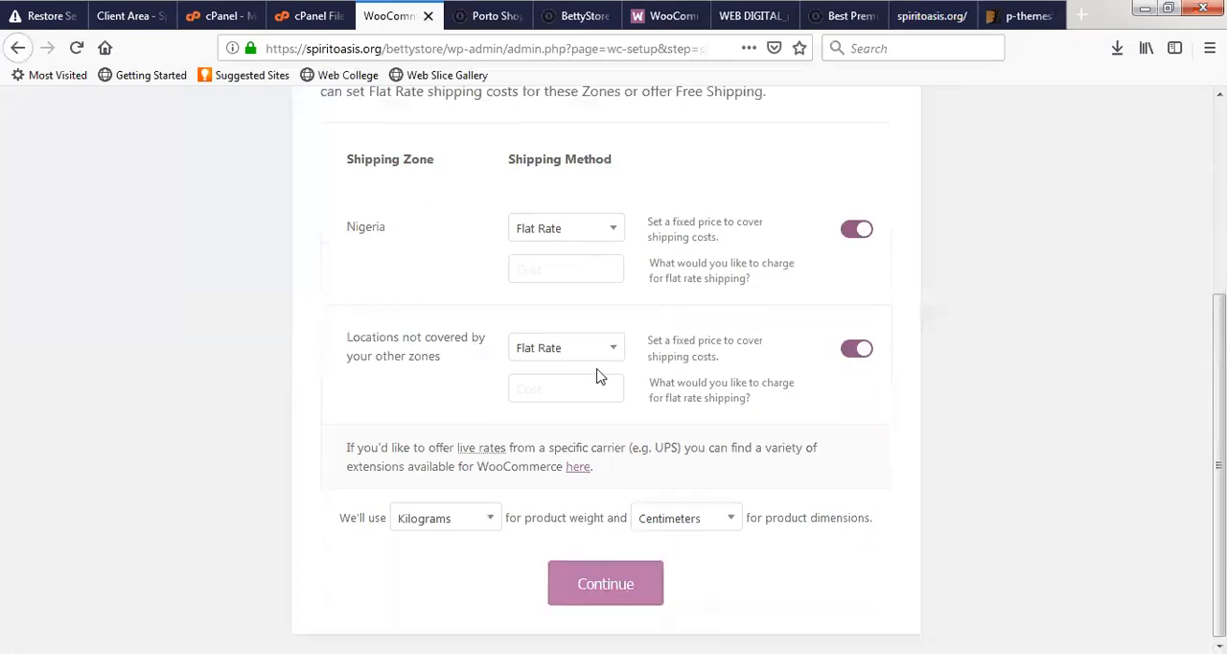
click(618, 583)
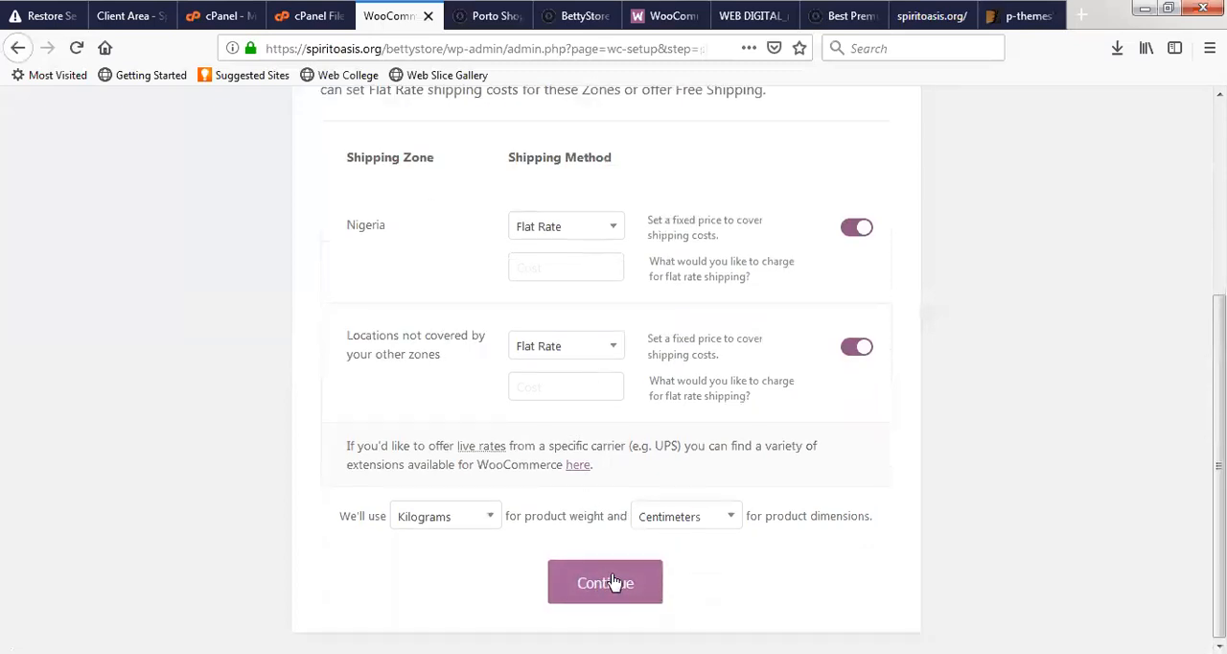
click(856, 227)
click(857, 346)
click(608, 580)
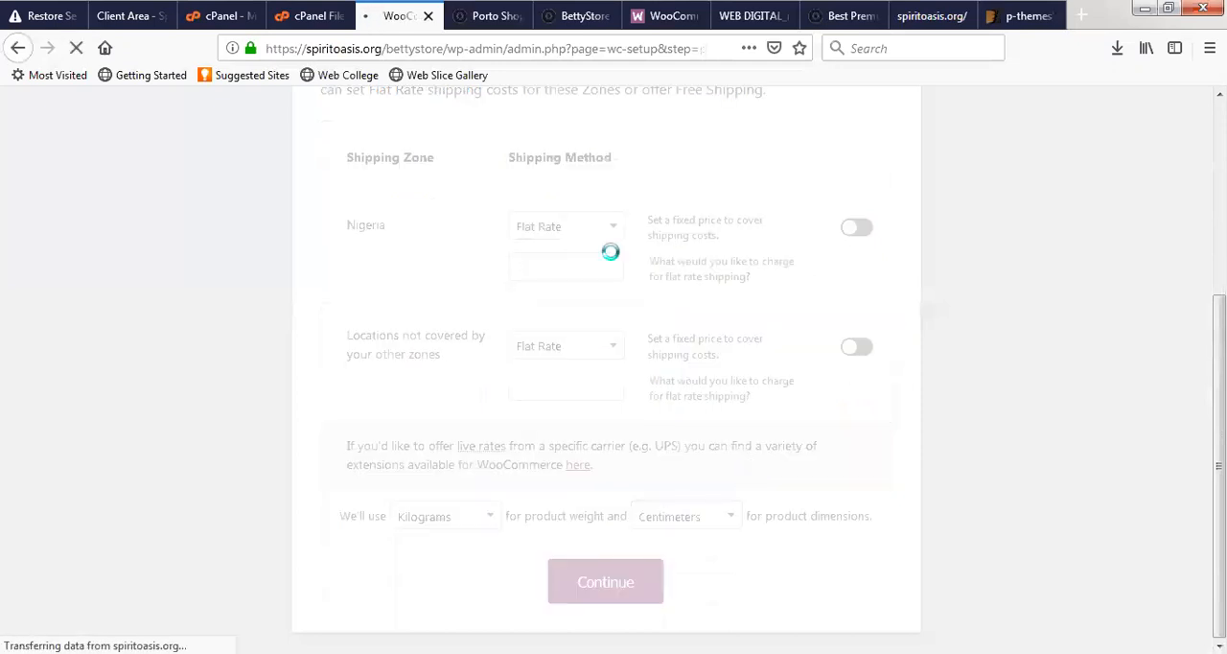
- Skip the Mailchimp recommendation and the Jetpack activation, and leave the finished wizard for the WordPress dashboard
scroll(600, 422, down, 2)
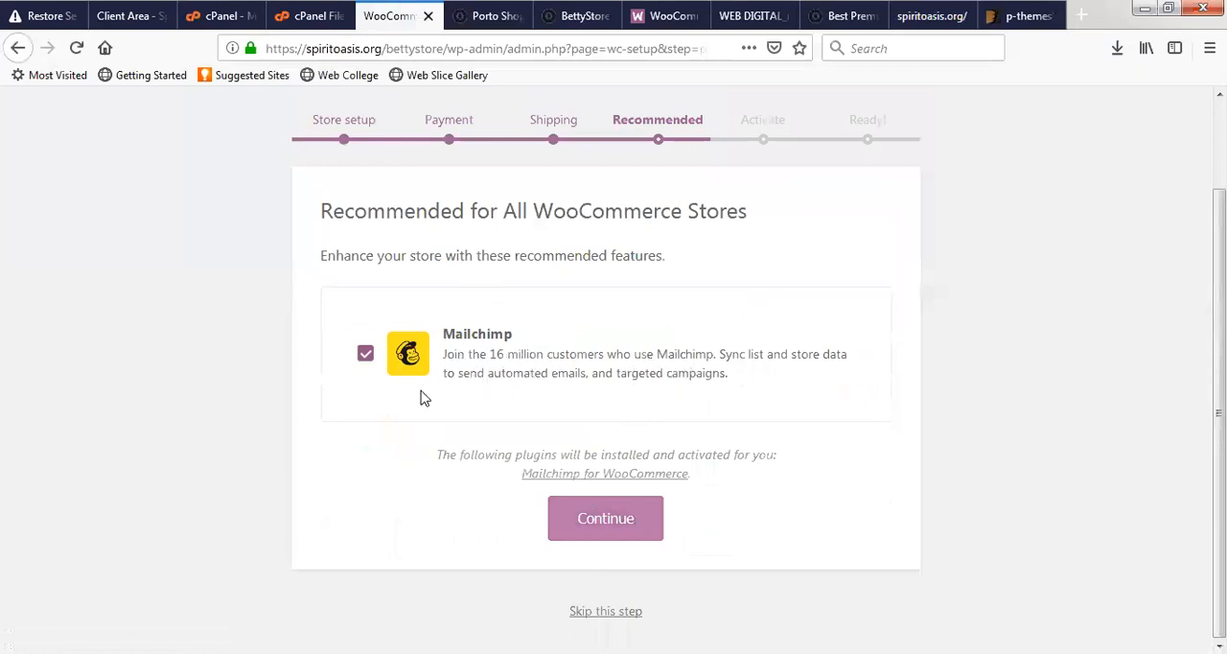
click(603, 617)
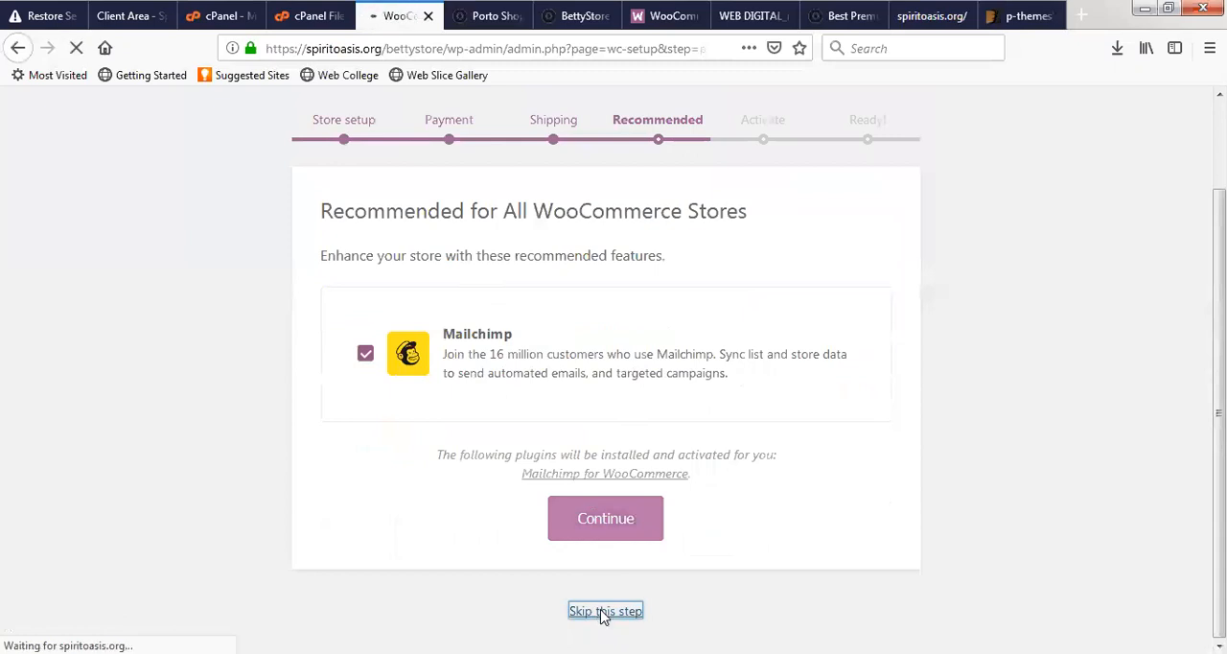
scroll(575, 431, down, 5)
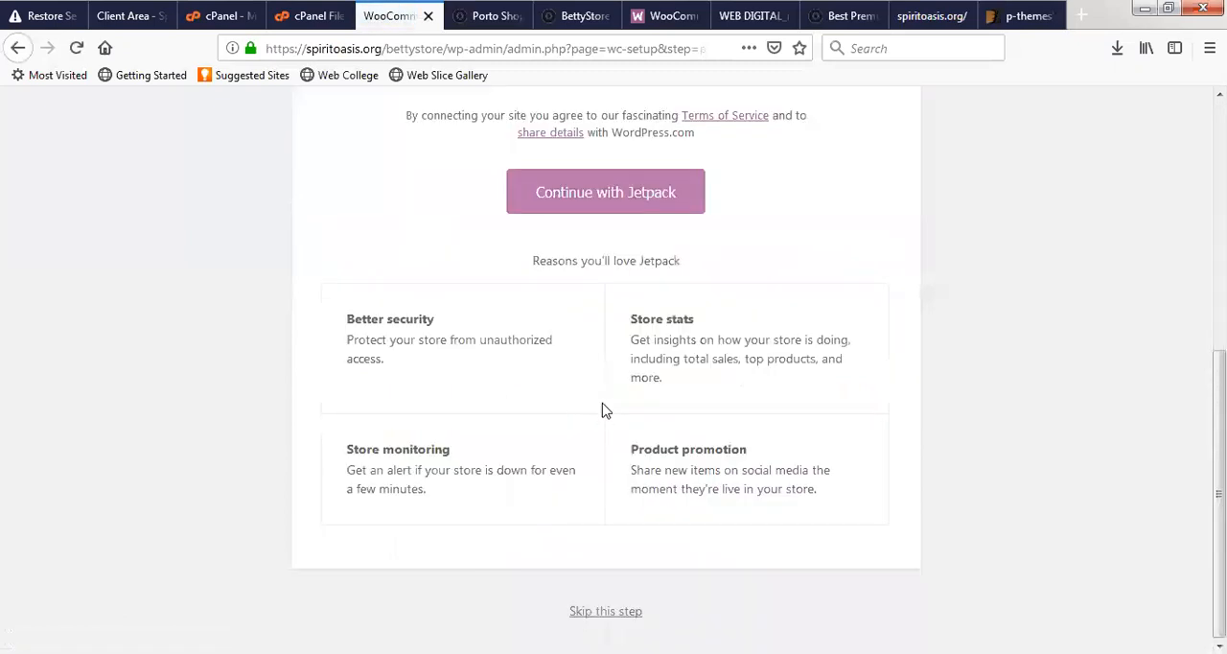
click(608, 615)
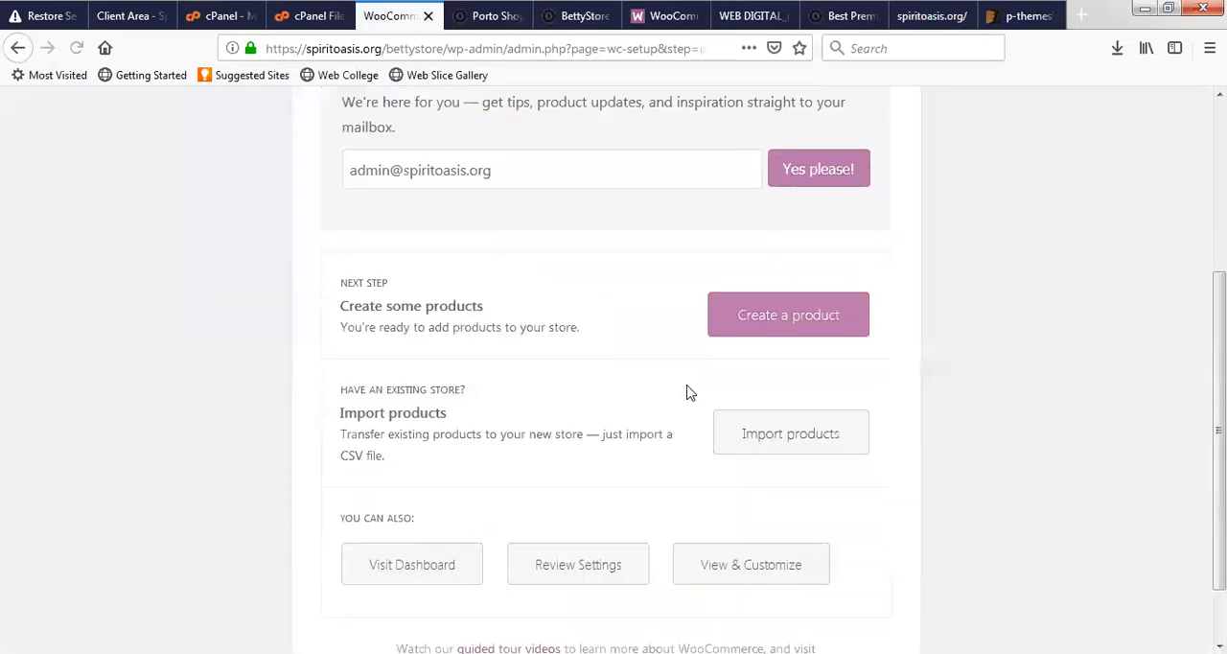
click(441, 575)
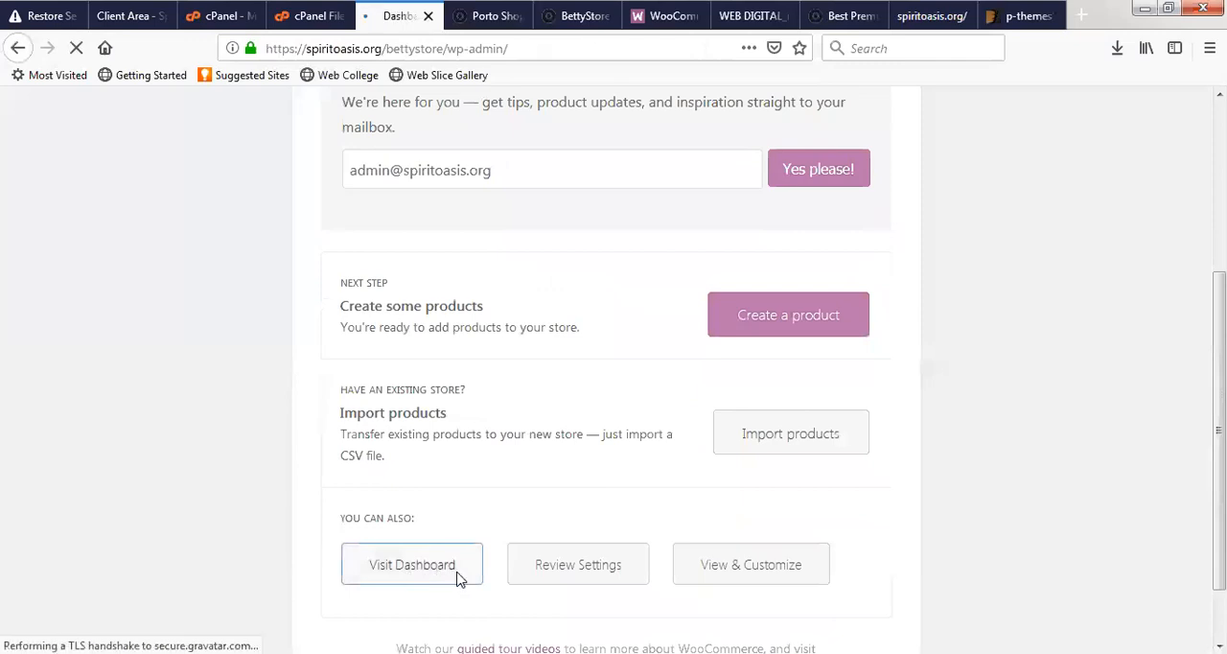
- Reload the BettyStore home page and check the currency of the Fashion Dress price among the sale items
click(573, 17)
click(562, 47)
key(Return)
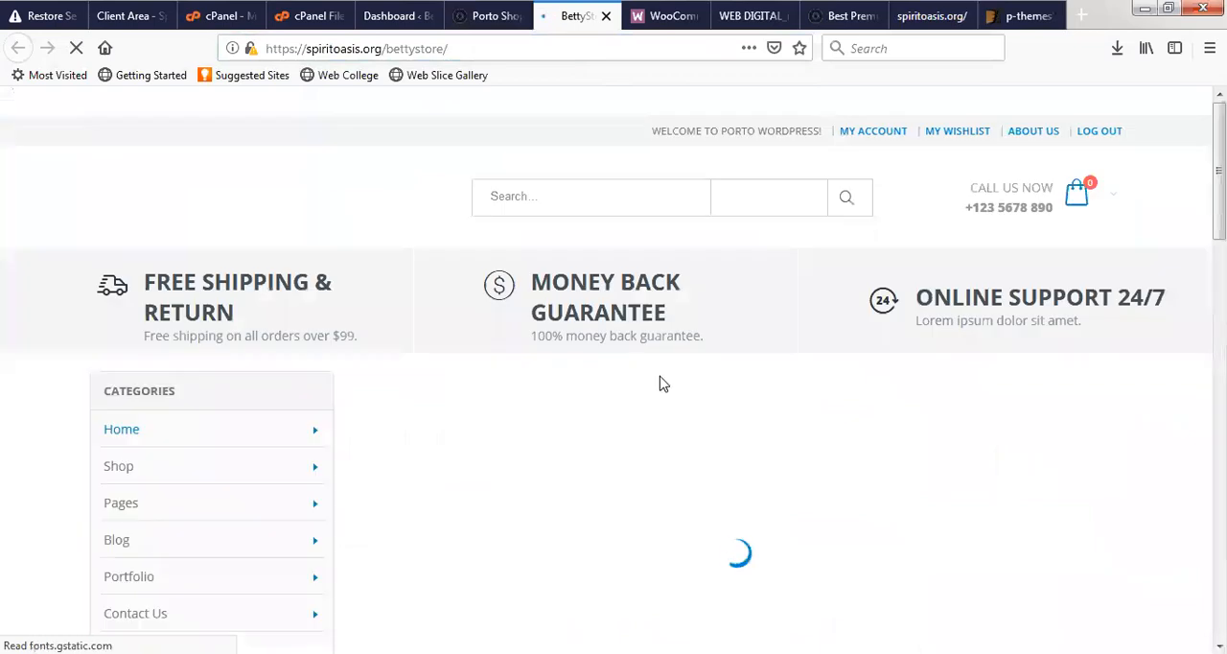
scroll(668, 386, down, 1)
scroll(674, 388, down, 2)
scroll(676, 389, down, 3)
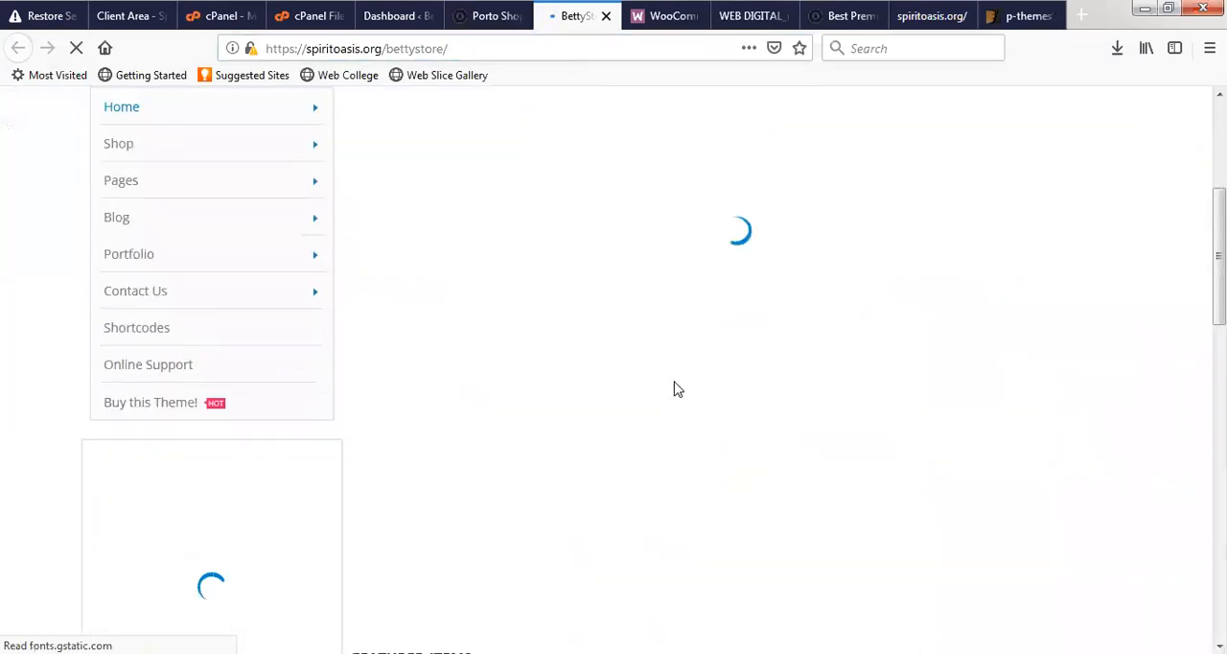
scroll(676, 388, down, 6)
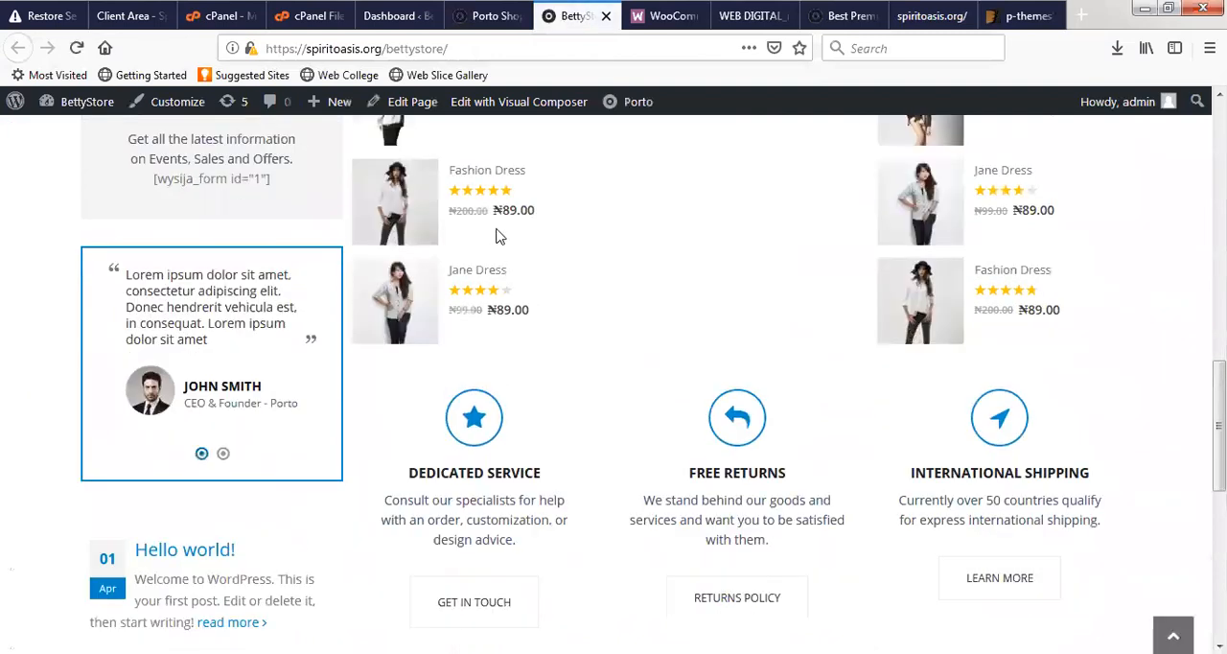
double_click(535, 217)
drag(537, 219, 542, 224)
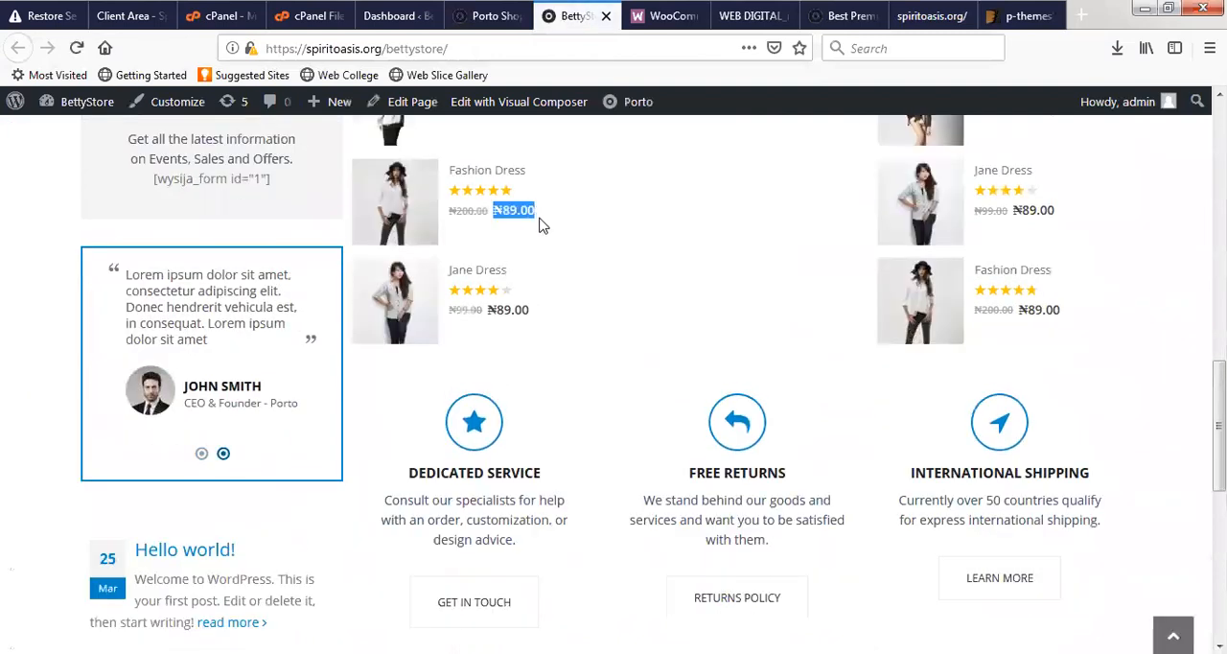
- Look over the home page sections and the Home and Shop submenus of the storefront's category list
scroll(882, 356, up, 5)
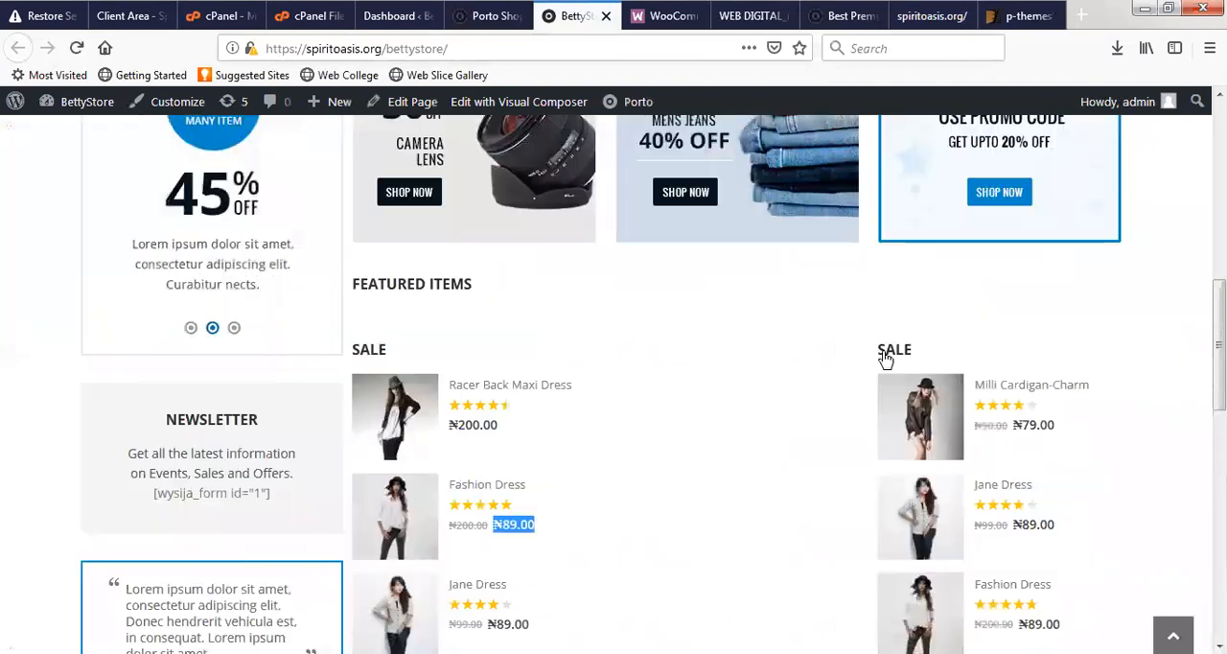
scroll(627, 411, down, 6)
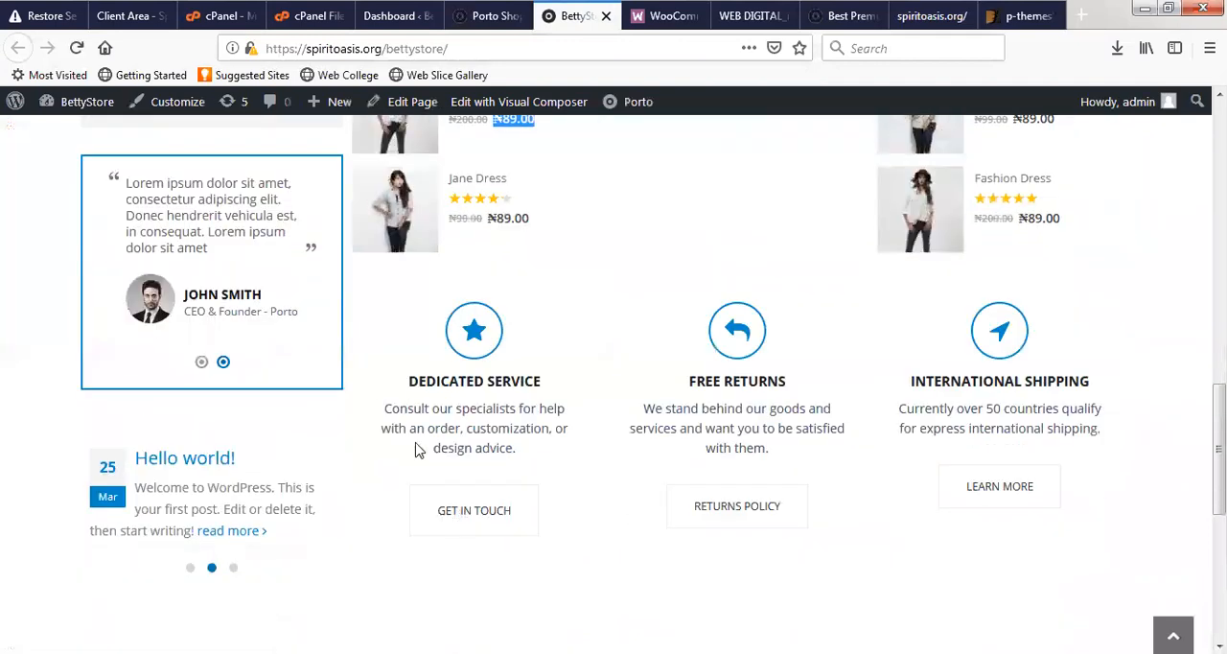
scroll(416, 451, down, 3)
scroll(416, 451, up, 8)
scroll(402, 372, up, 4)
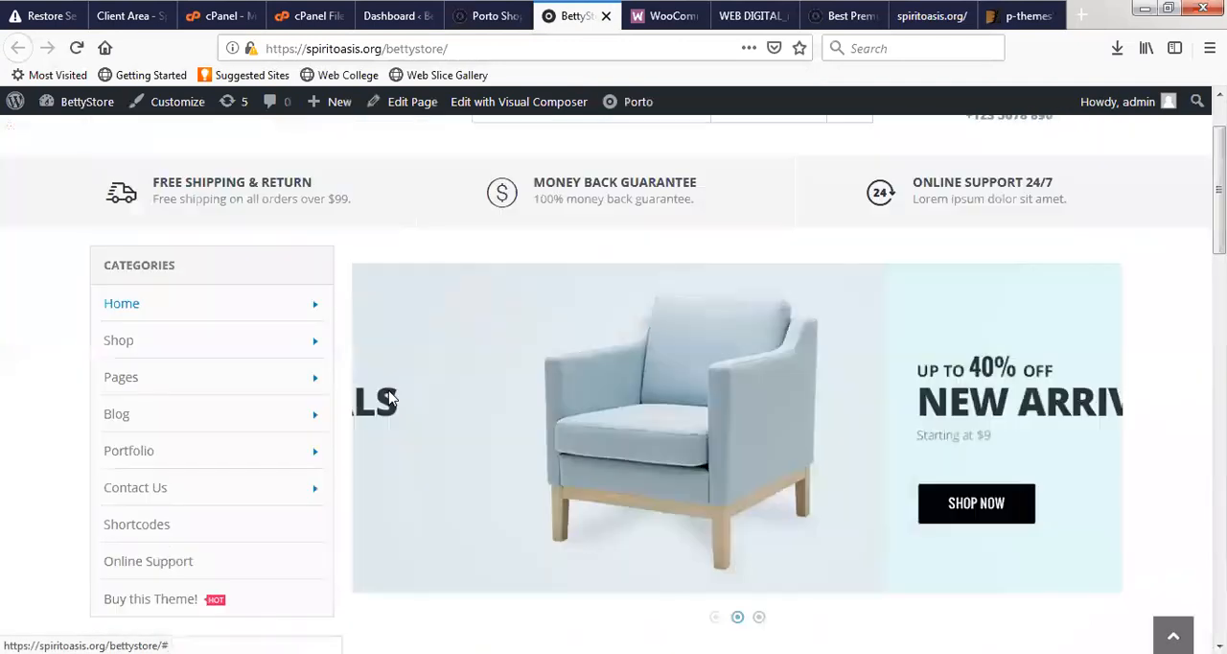
mouse_move(357, 308)
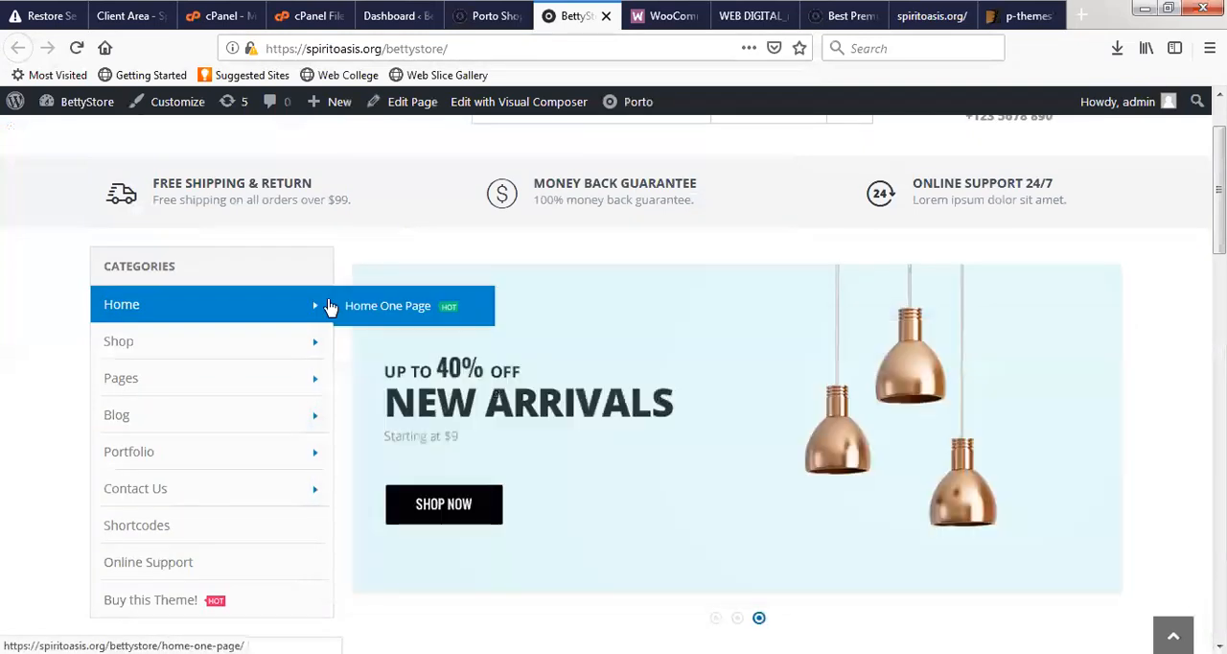
mouse_move(315, 342)
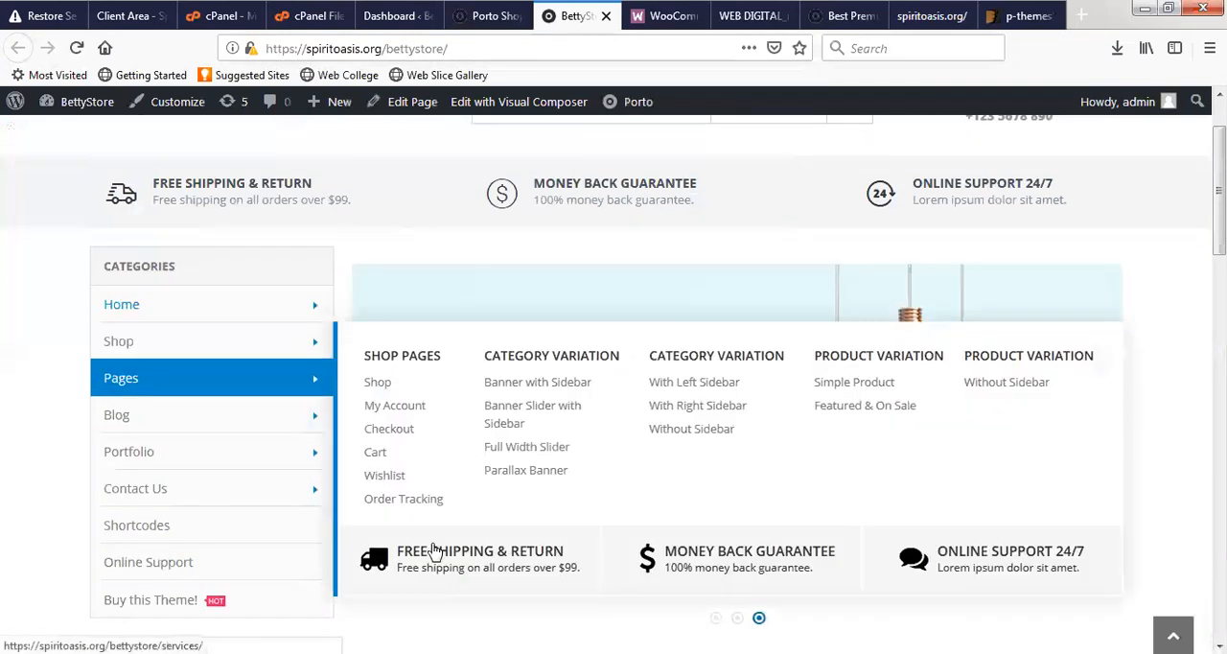
scroll(427, 532, down, 5)
scroll(425, 509, down, 5)
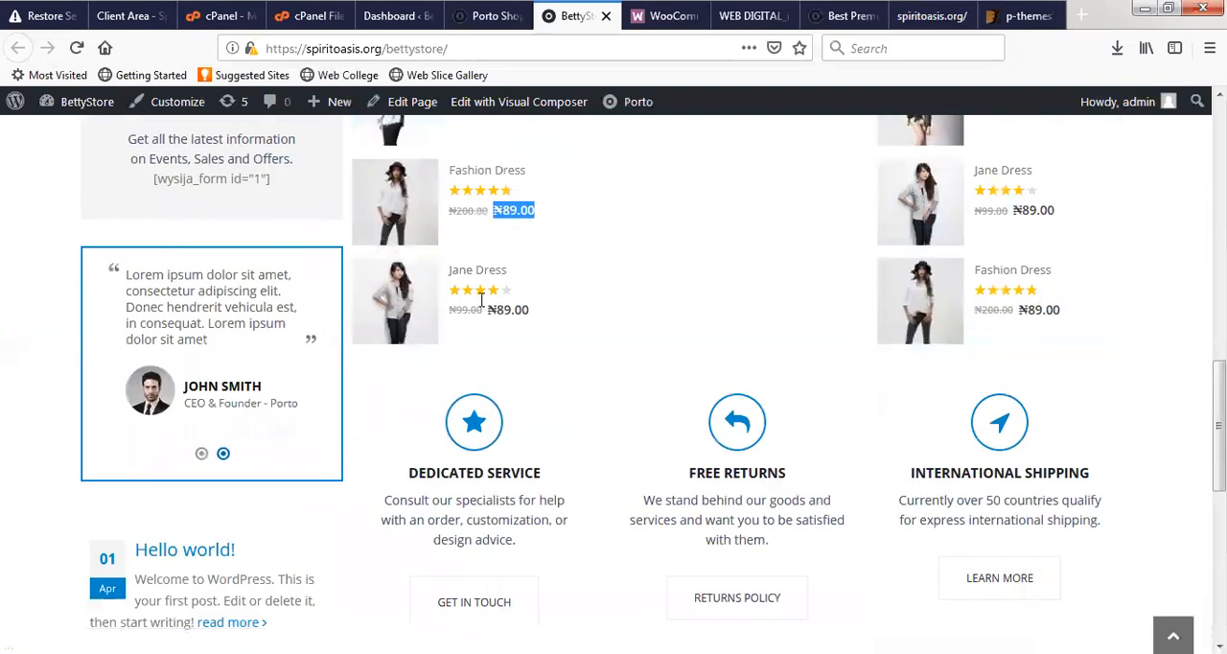
- Open the Jane Dress product page from the sale items and examine its details and related products
click(456, 275)
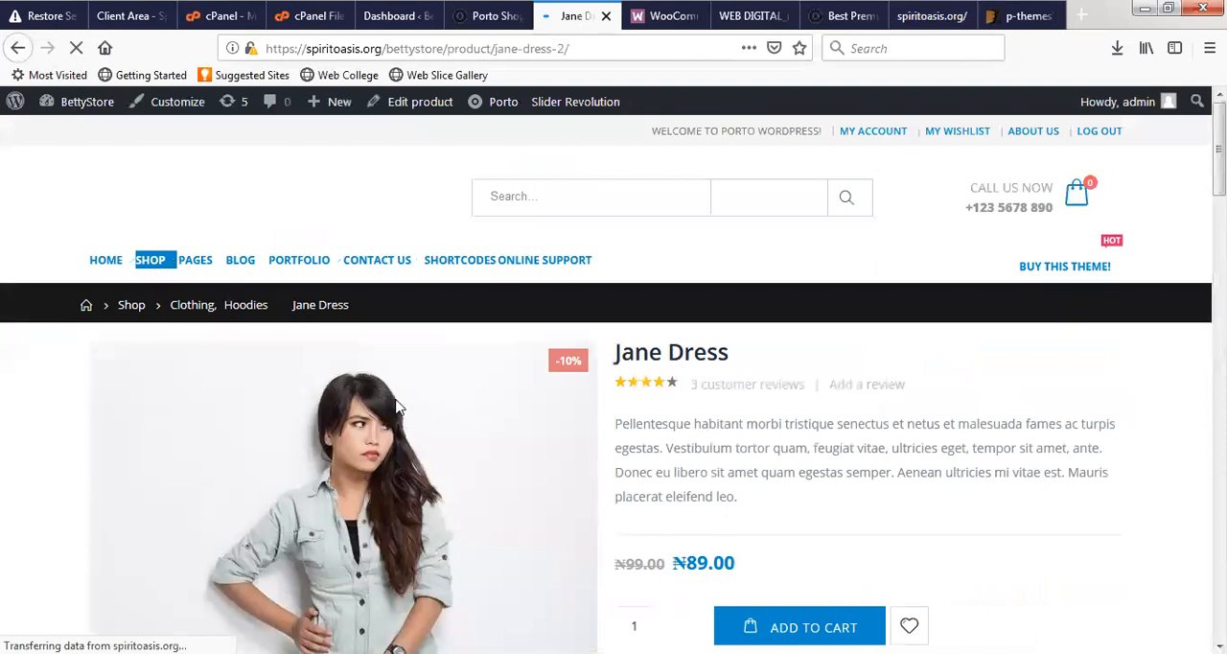
scroll(398, 407, down, 3)
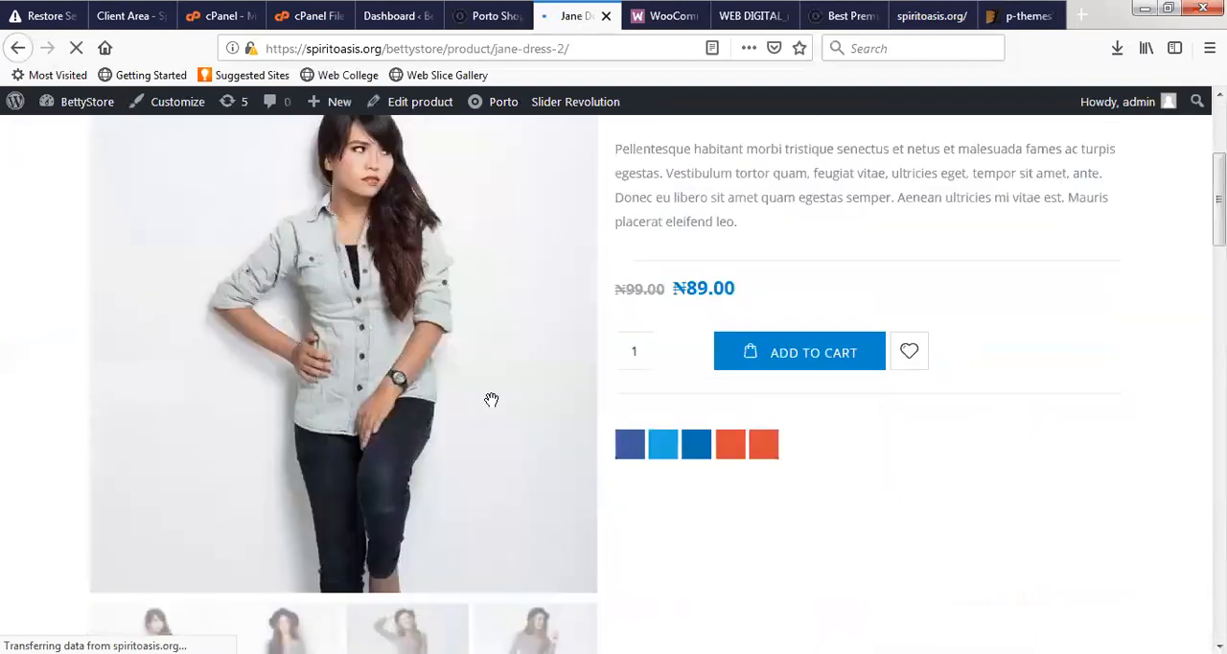
scroll(307, 411, down, 10)
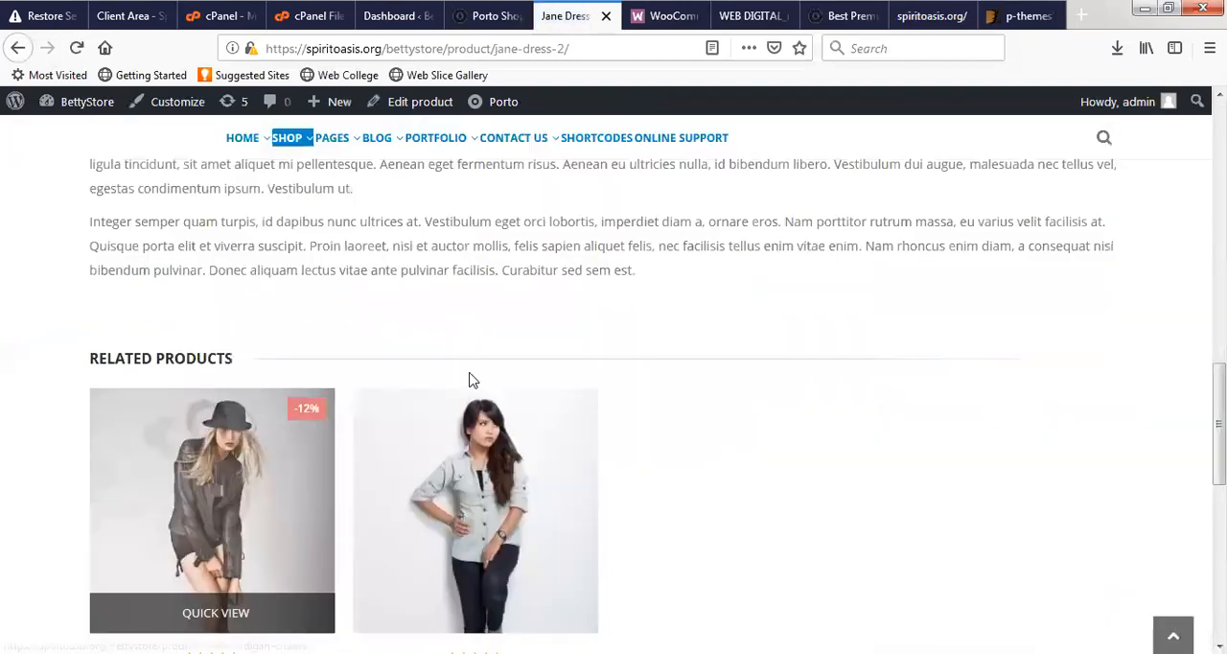
scroll(471, 381, down, 5)
scroll(382, 350, up, 6)
scroll(183, 438, up, 2)
scroll(373, 389, down, 4)
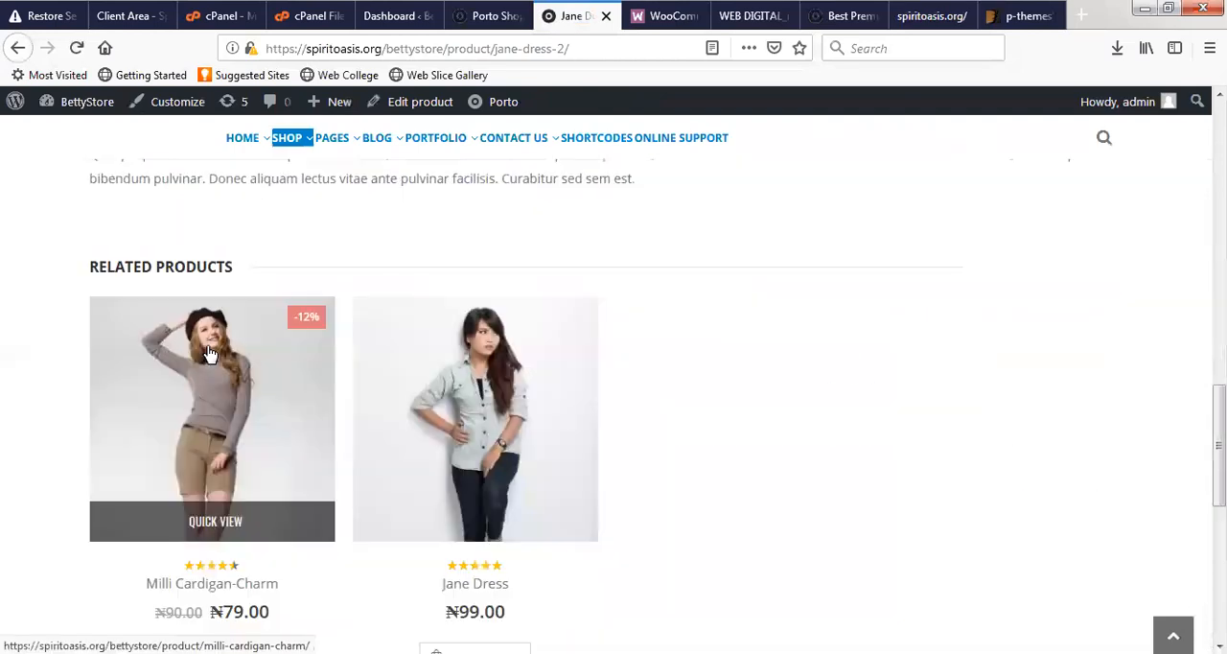
- Look over the Jane Dress product page and add one Jane Dress to the cart
scroll(460, 332, up, 10)
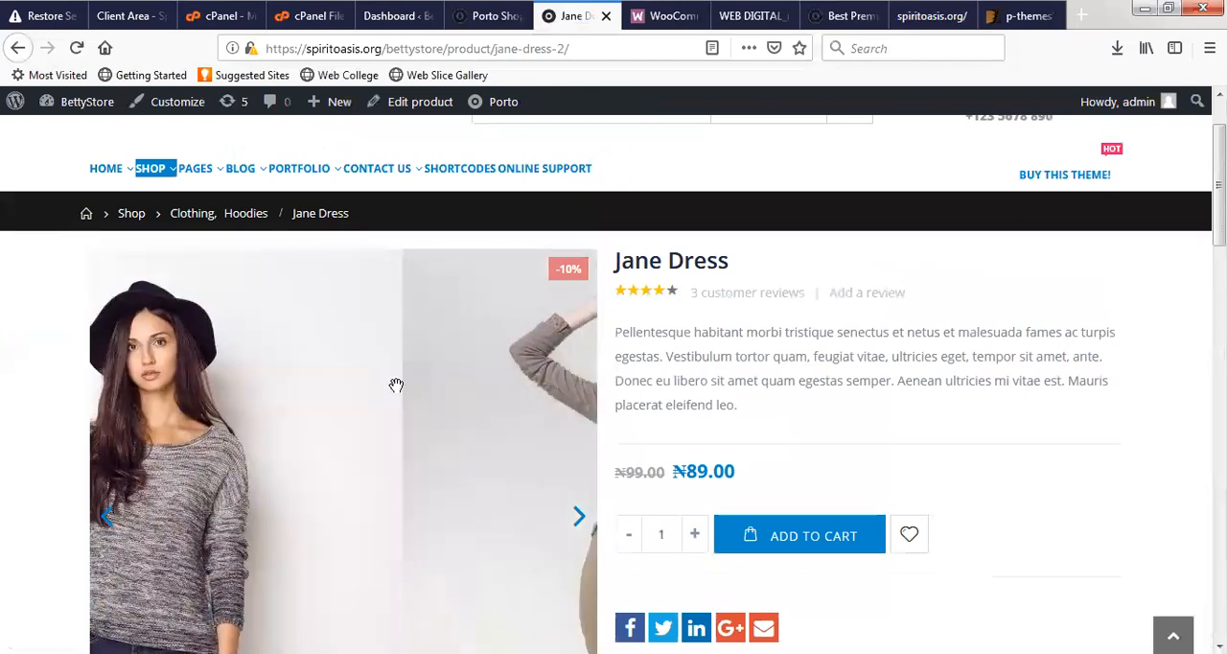
scroll(347, 398, down, 1)
scroll(346, 399, down, 4)
scroll(333, 278, up, 4)
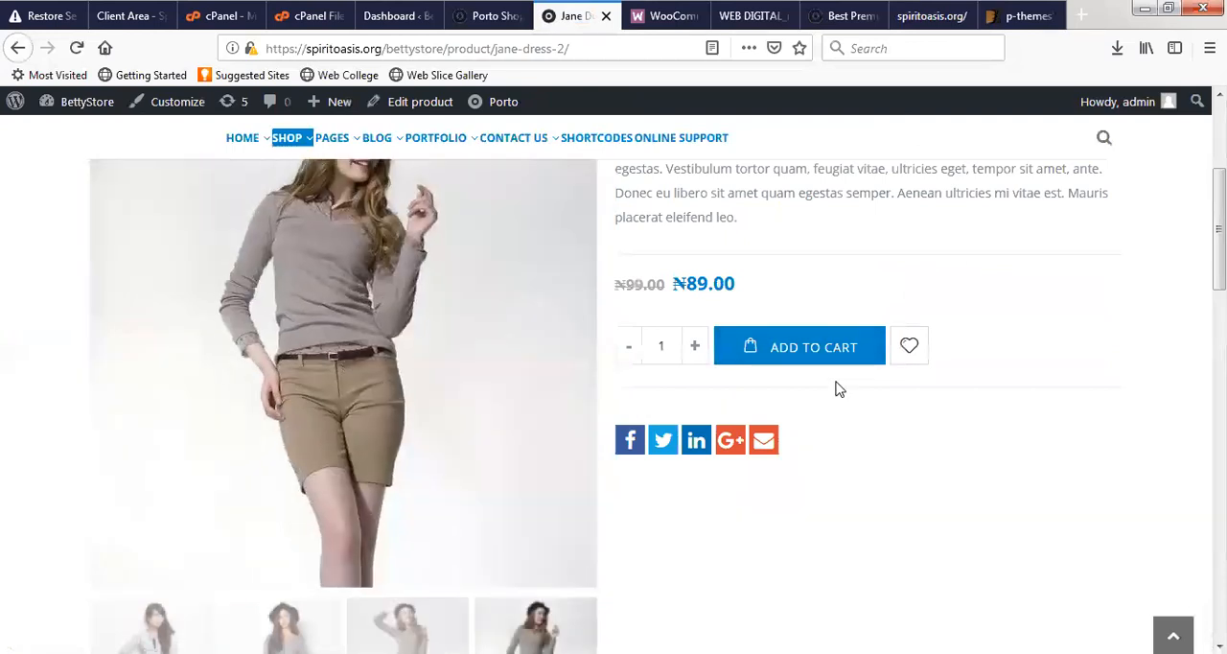
scroll(781, 416, up, 3)
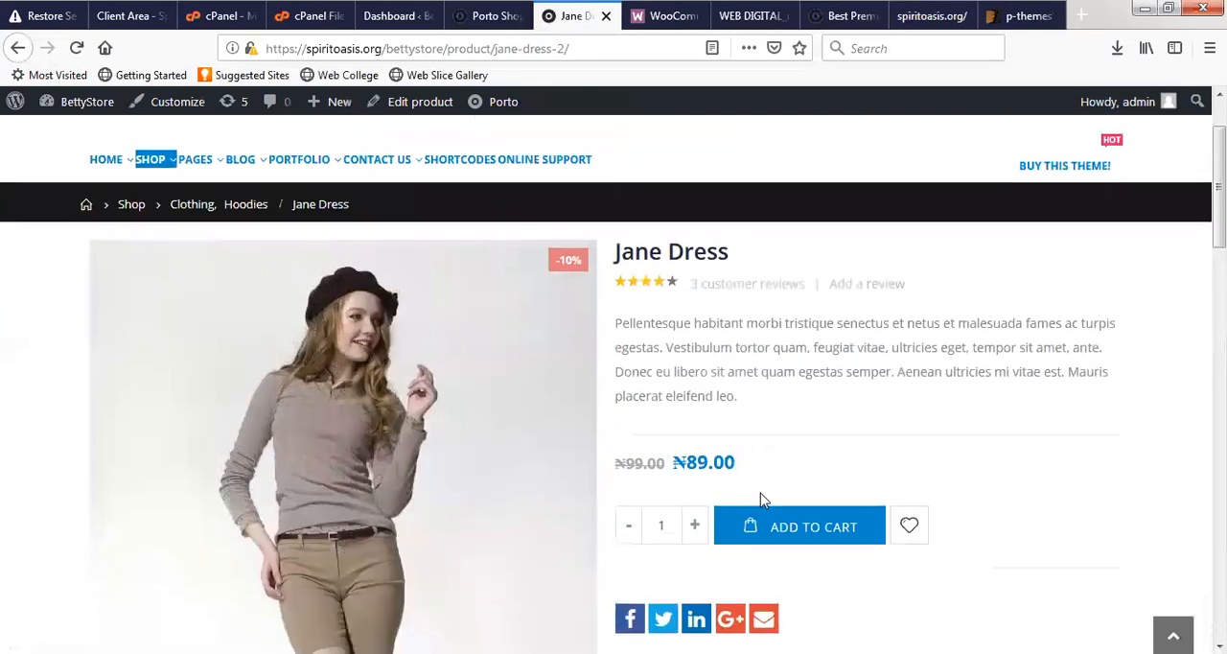
scroll(766, 475, down, 3)
click(775, 454)
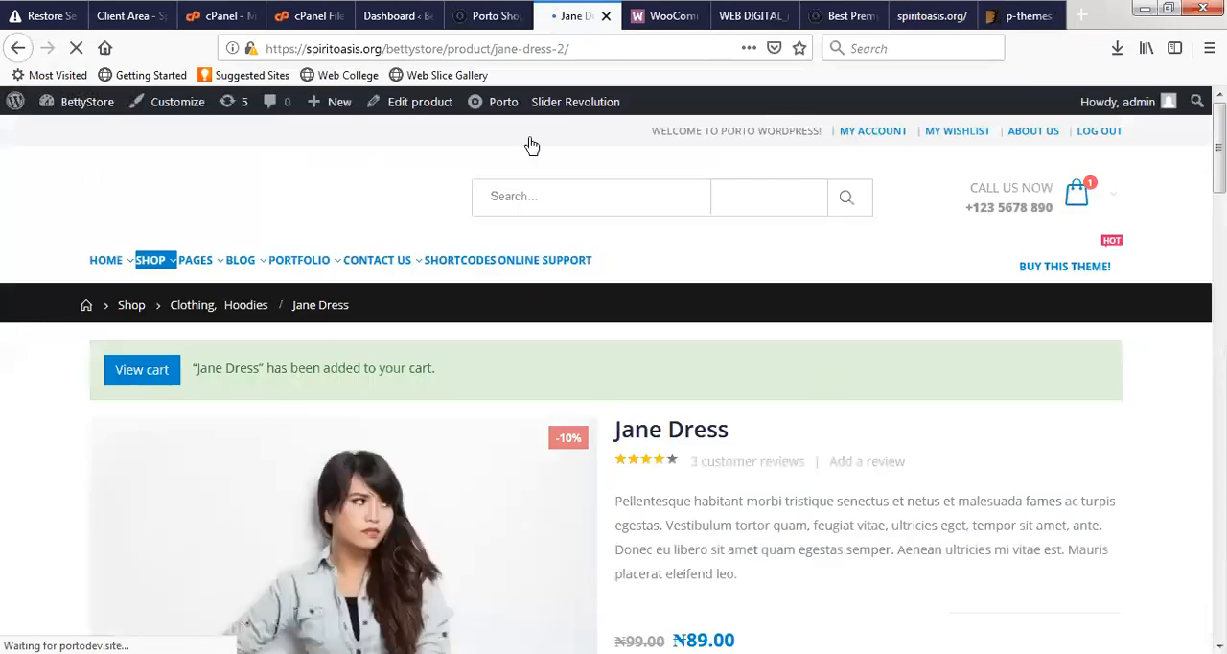
- Open the shopping cart and examine its Jane Dress line, discount code section and cart totals
click(146, 387)
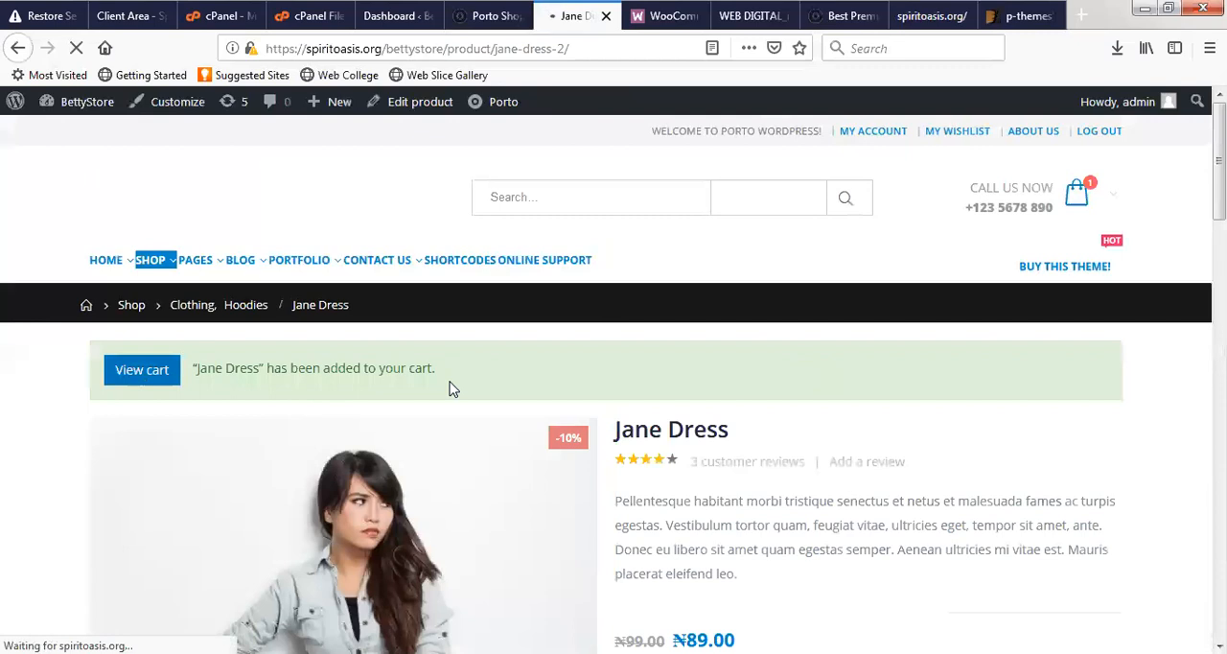
scroll(453, 389, down, 5)
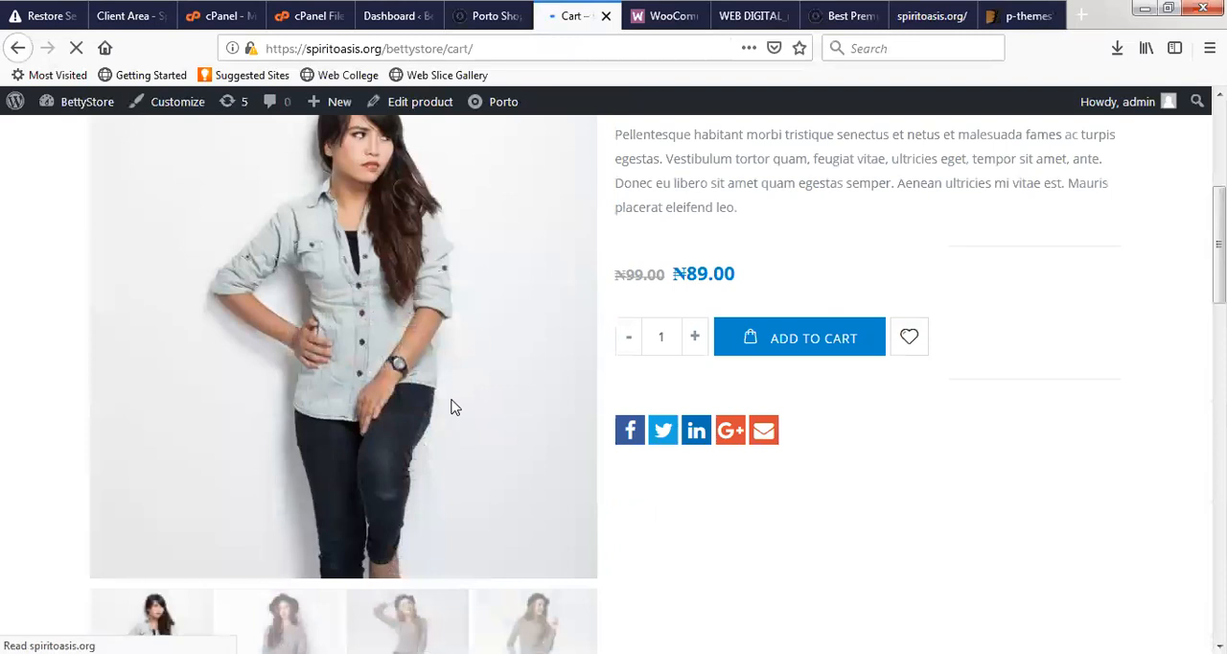
scroll(587, 420, up, 3)
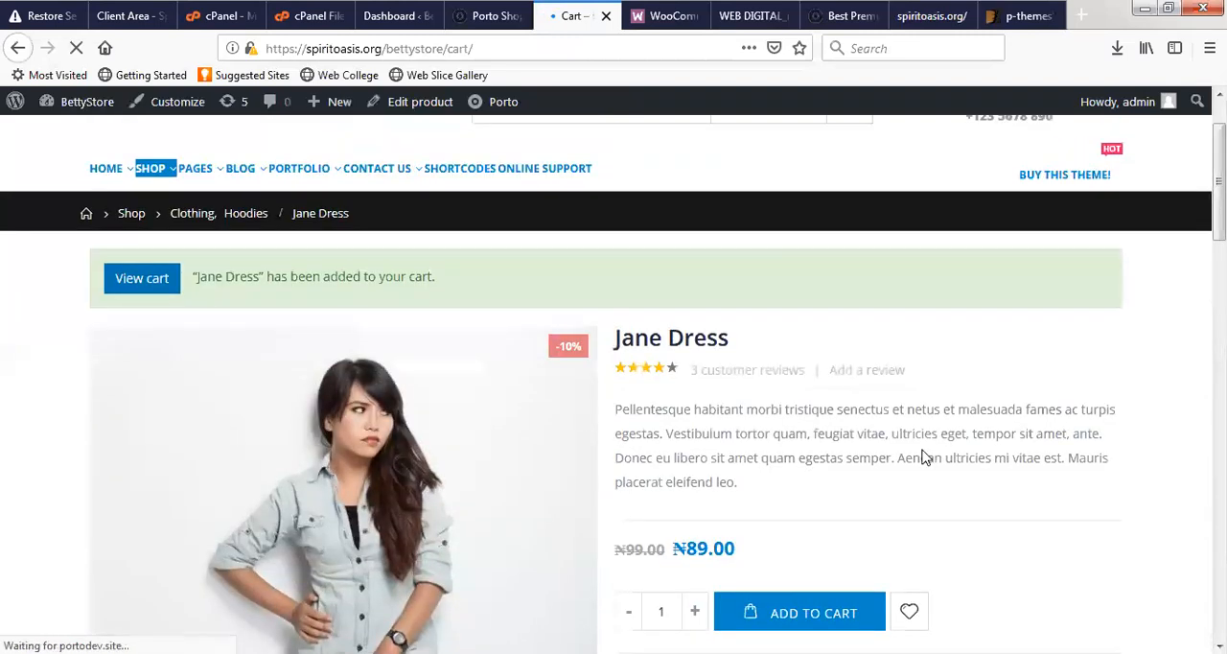
scroll(506, 473, down, 3)
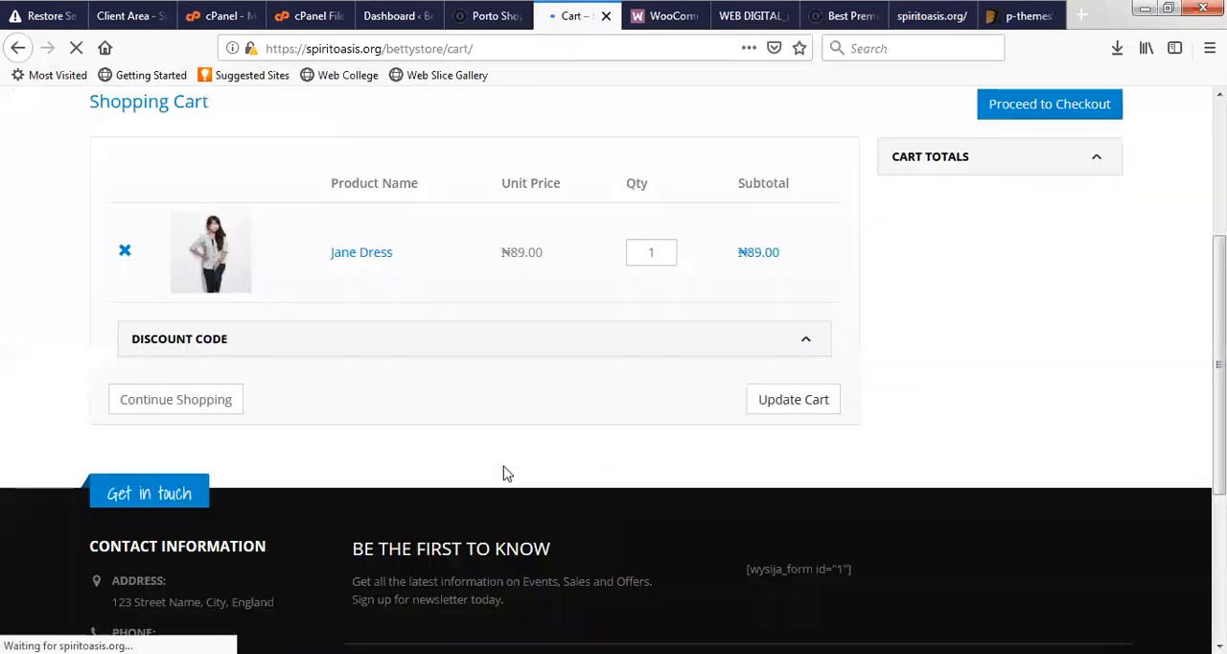
scroll(507, 473, down, 1)
scroll(598, 335, up, 2)
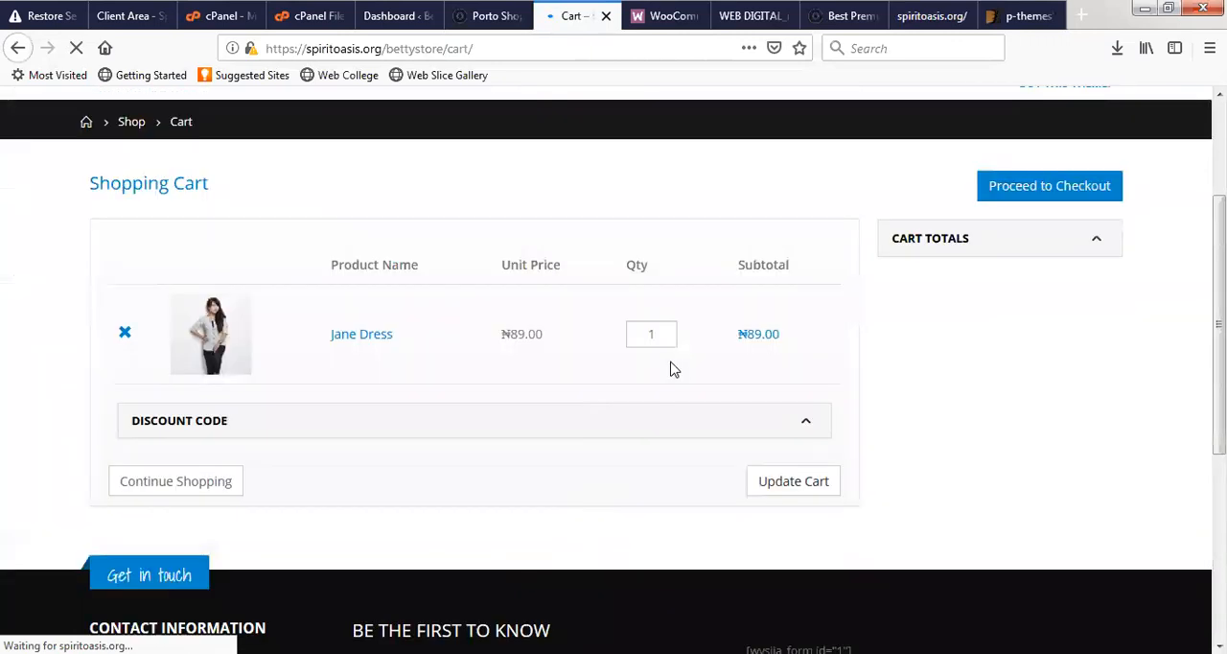
scroll(331, 459, up, 1)
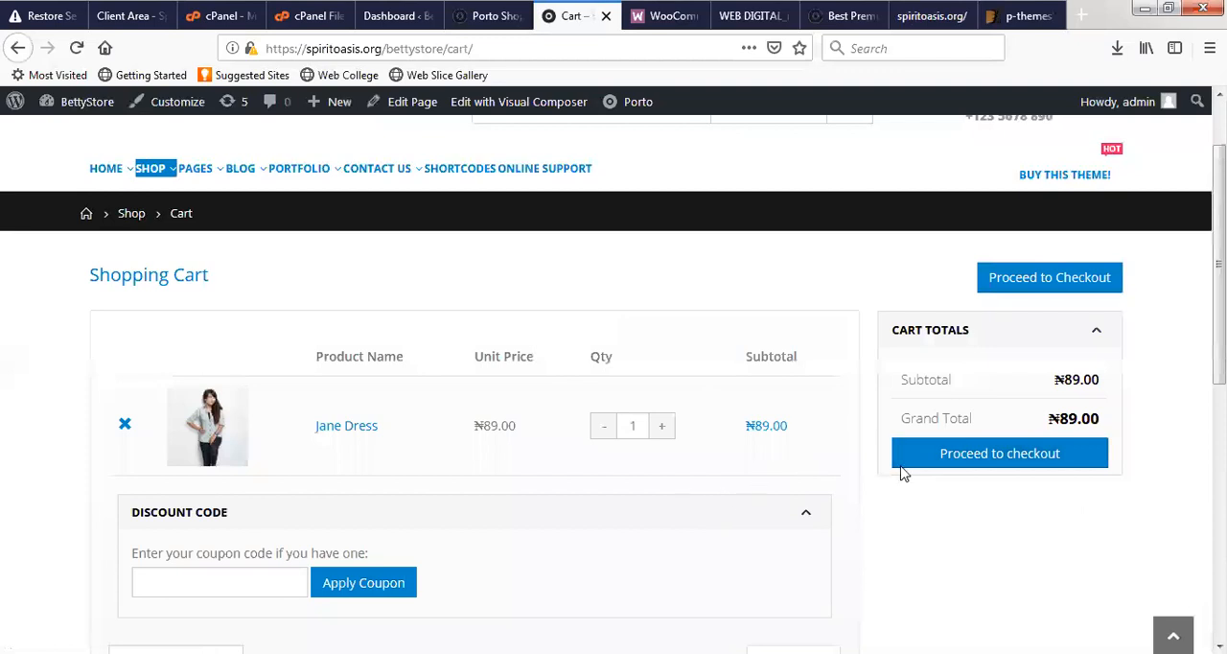
- Proceed to checkout and examine the discount code, billing details, order review and payment methods sections
click(992, 465)
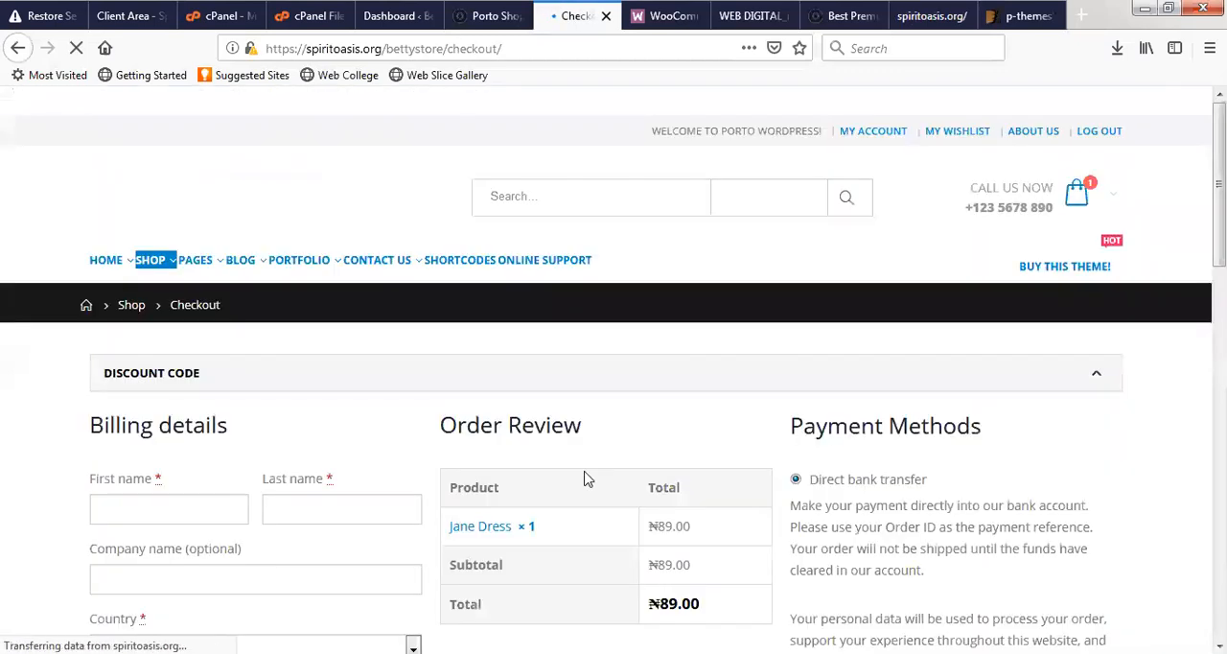
scroll(614, 478, down, 5)
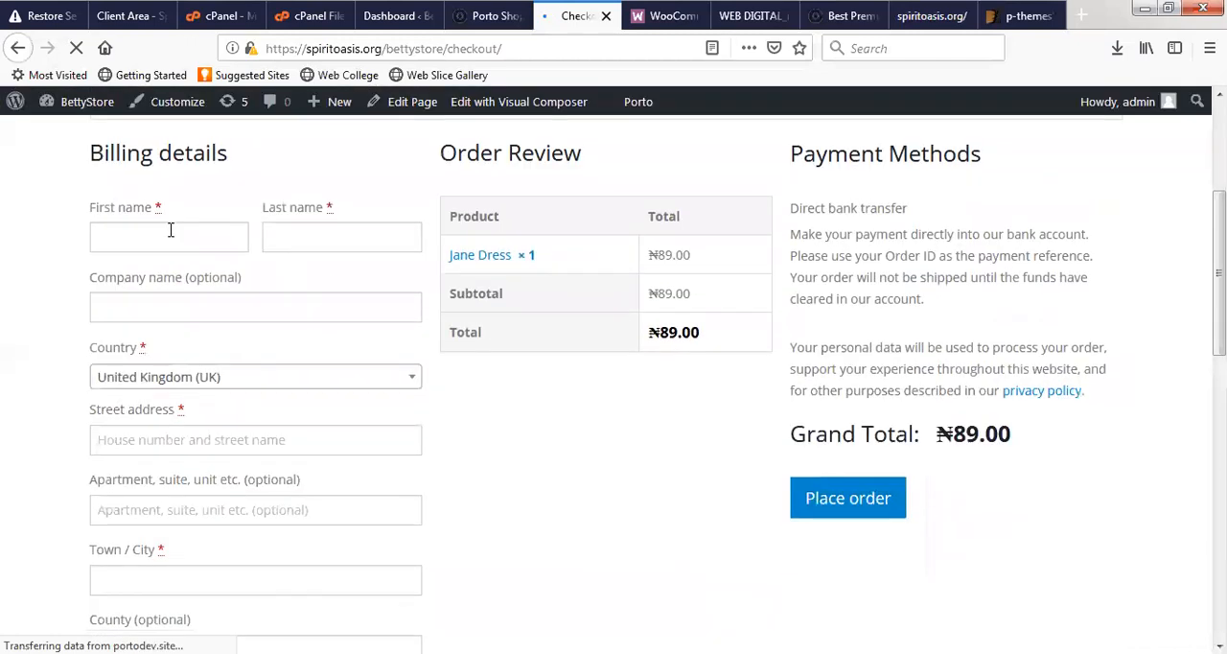
scroll(307, 379, down, 5)
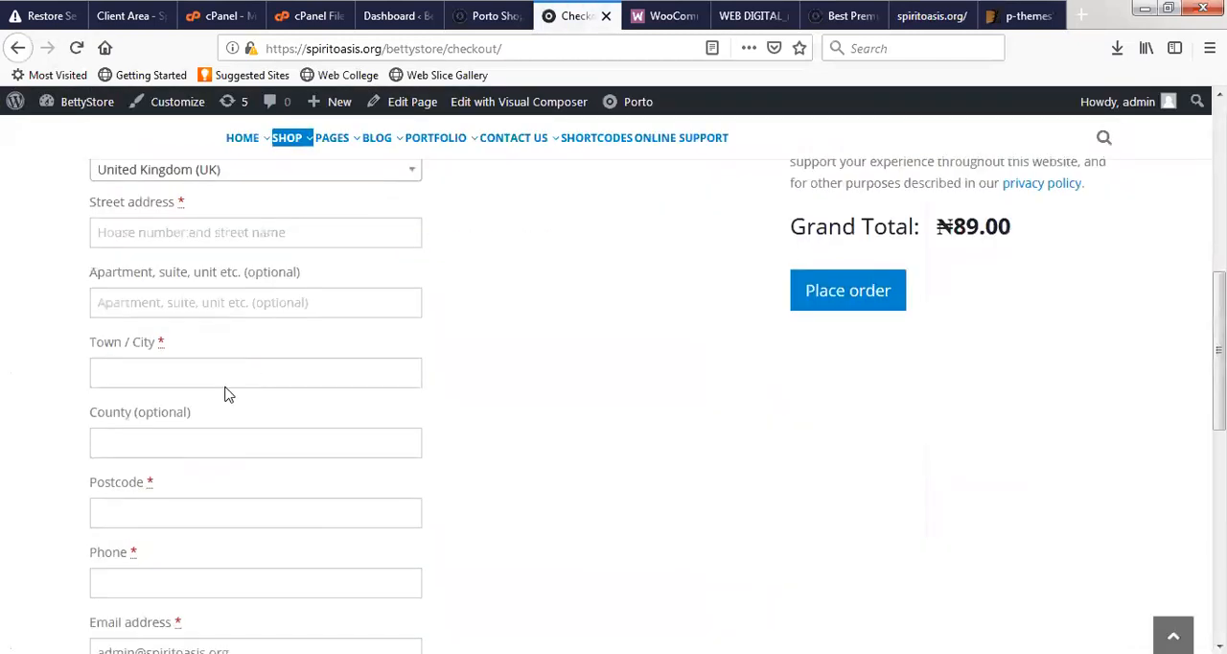
scroll(228, 393, down, 10)
scroll(332, 367, up, 15)
scroll(825, 518, up, 4)
scroll(843, 479, down, 5)
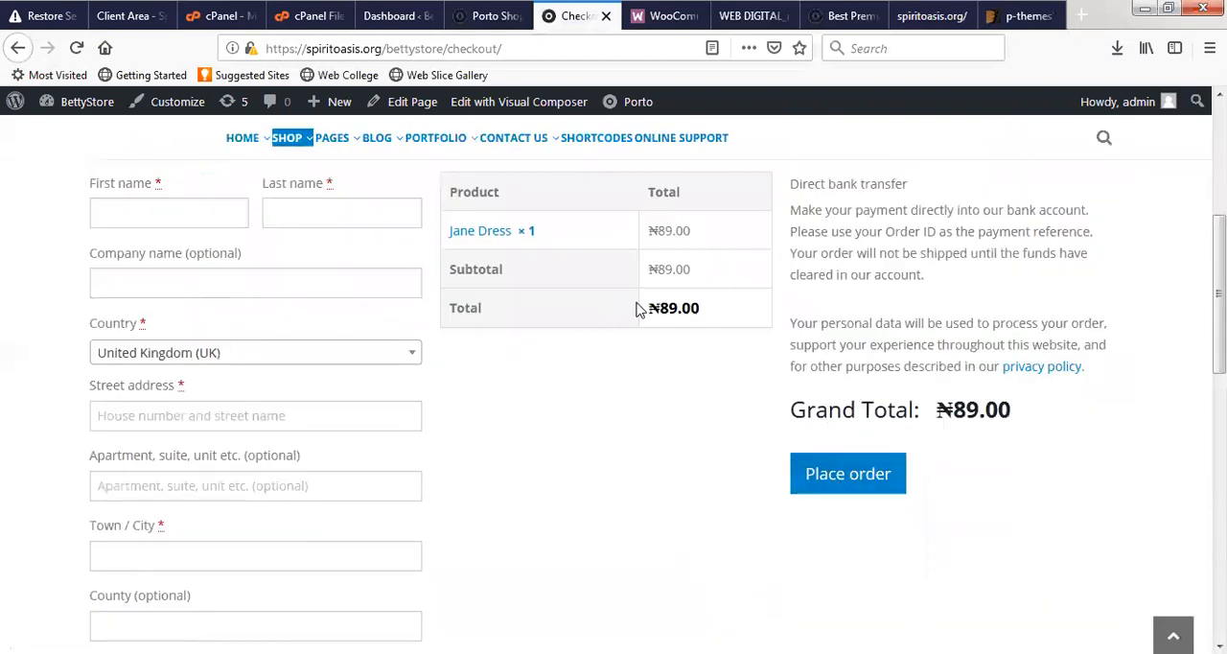
scroll(303, 372, up, 5)
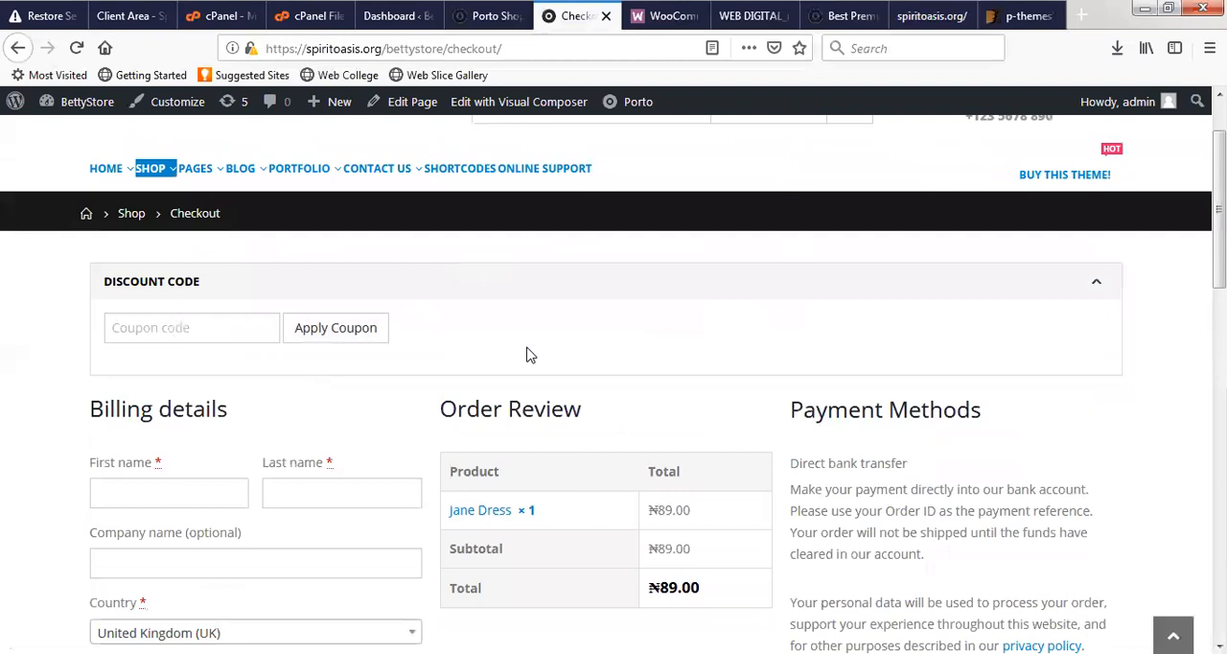
scroll(671, 345, up, 2)
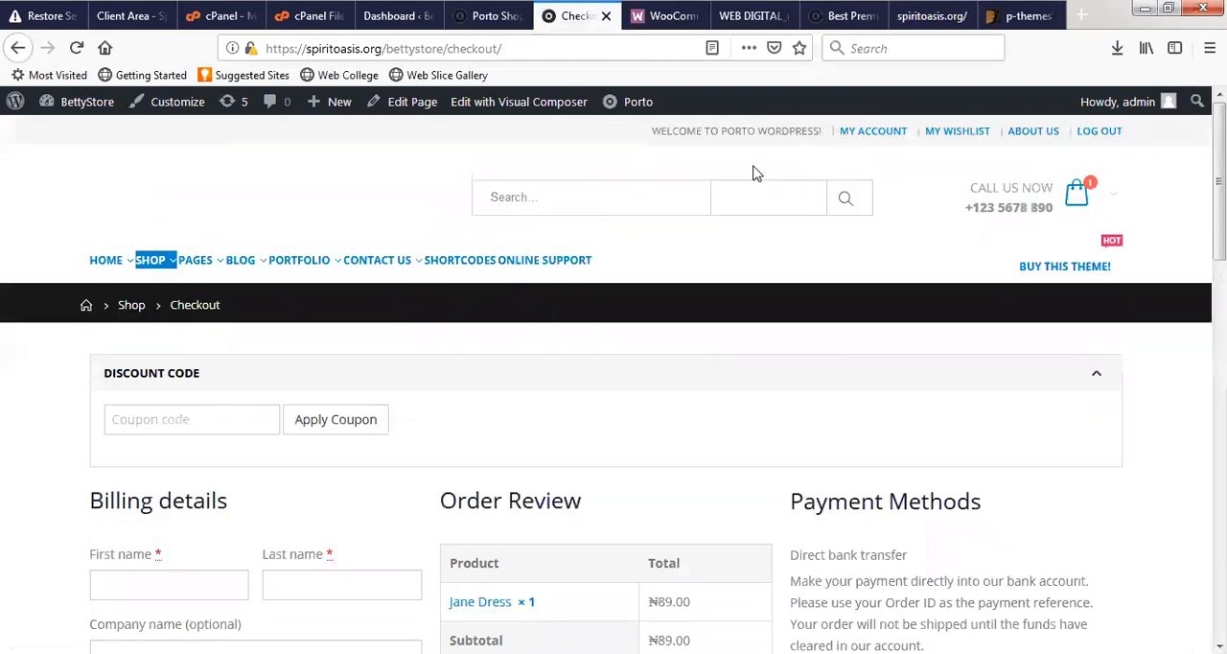
mouse_move(133, 274)
mouse_move(1084, 222)
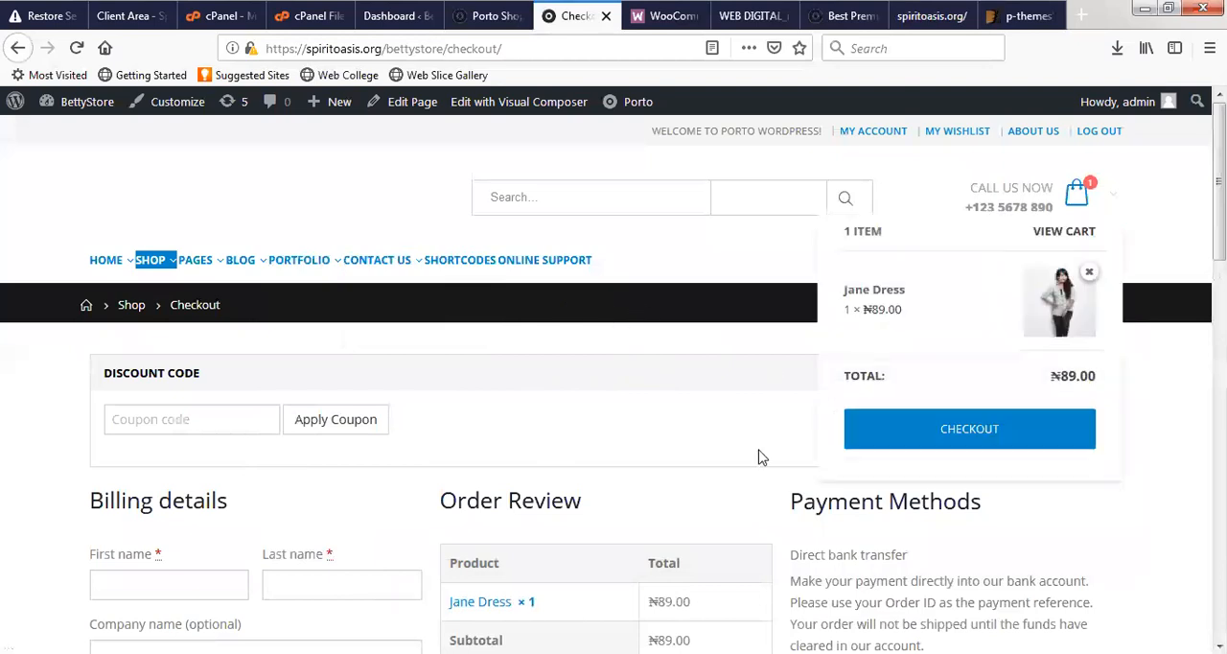
- Look at the Porto Shop 1 demo and the WordPress dashboard, and review the checkout page down to its footer
click(478, 17)
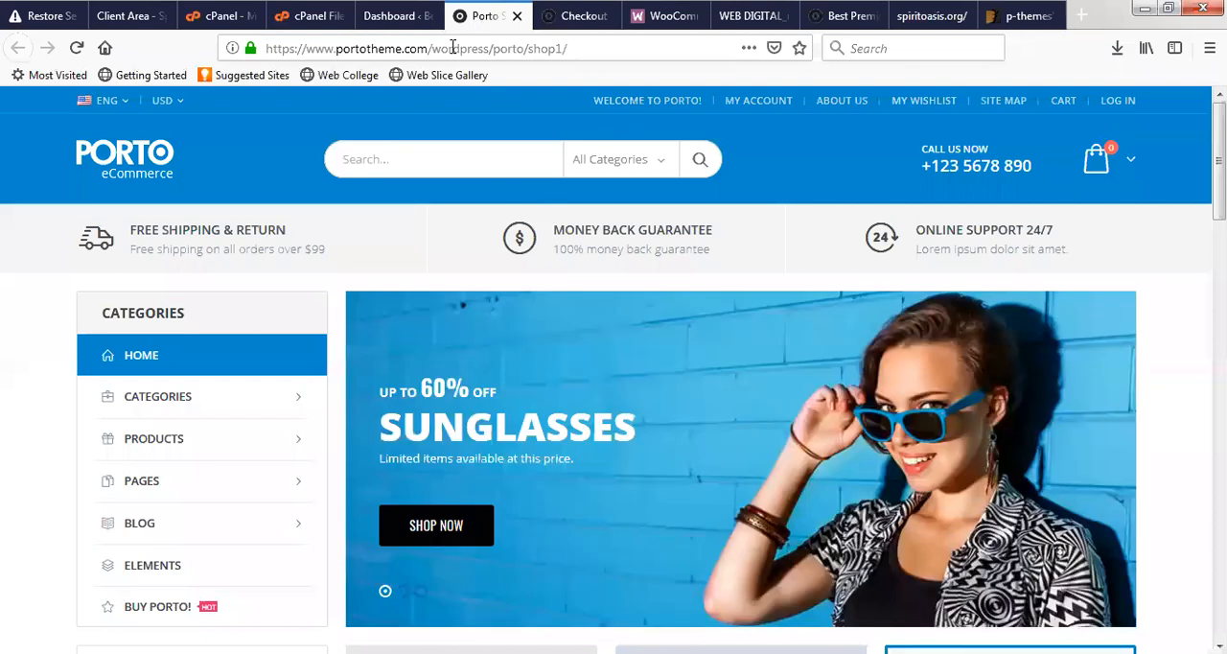
click(390, 17)
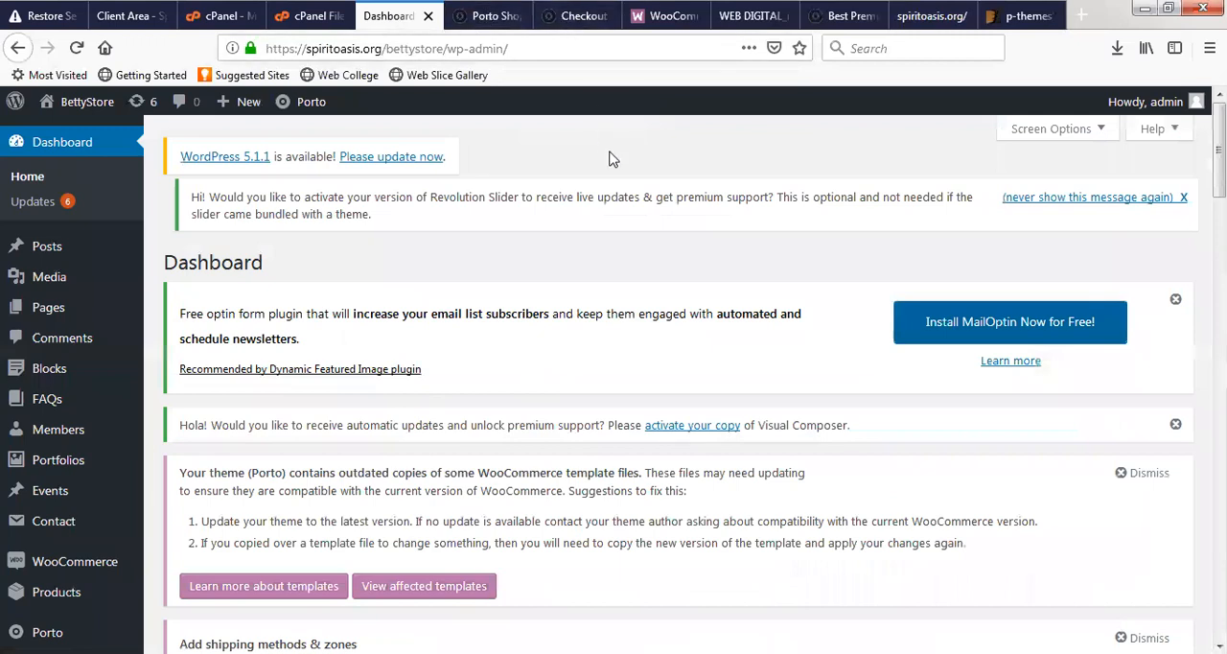
click(580, 21)
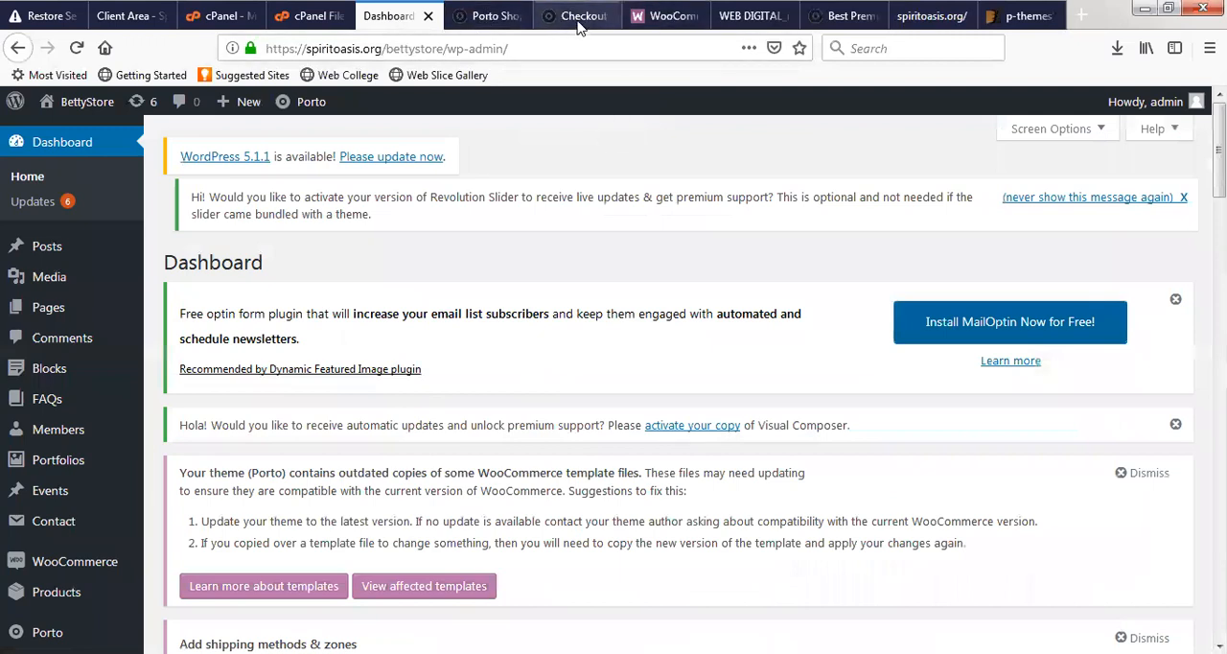
scroll(370, 365, down, 9)
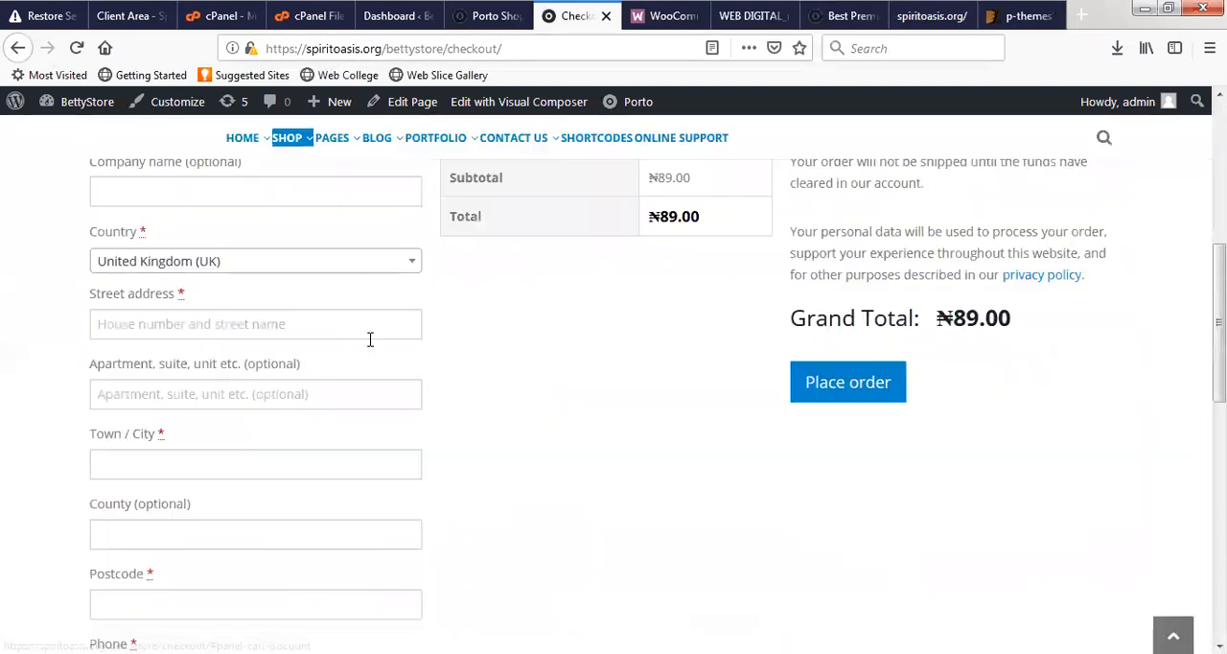
scroll(384, 324, down, 3)
scroll(320, 381, up, 3)
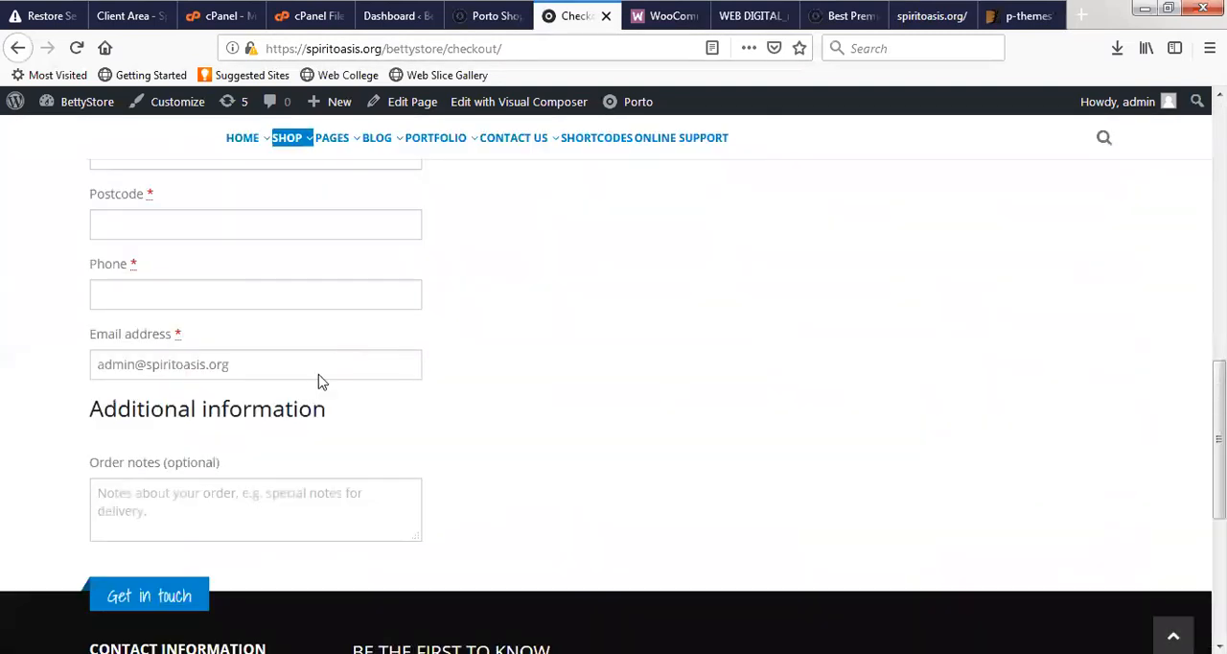
scroll(279, 405, down, 7)
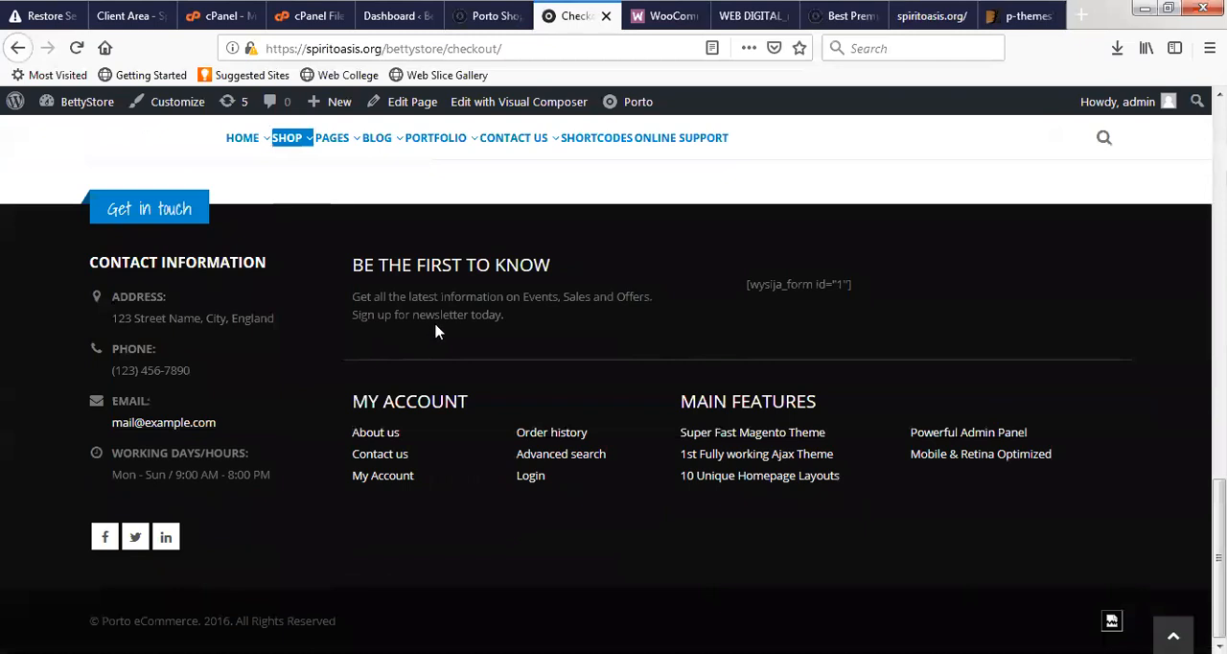
scroll(429, 303, up, 10)
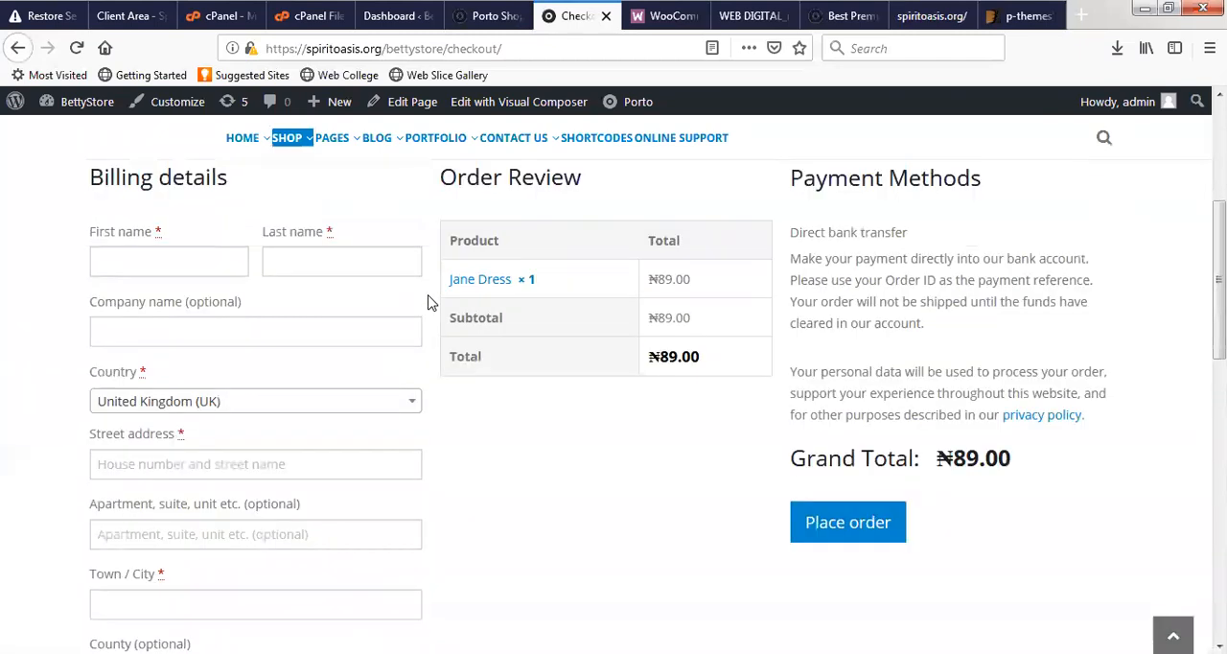
scroll(428, 303, up, 3)
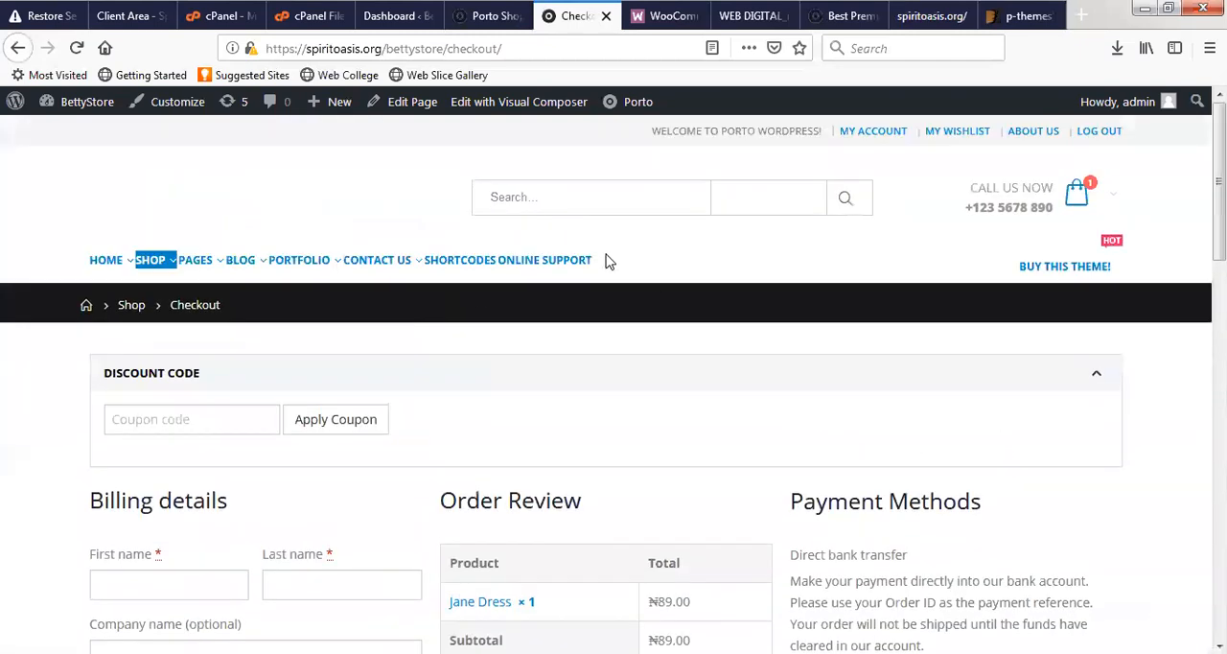
- Log out of the BettyStore site and close the Porto Shop 1 demo page
mouse_move(1096, 205)
mouse_move(1166, 104)
click(1055, 191)
click(480, 16)
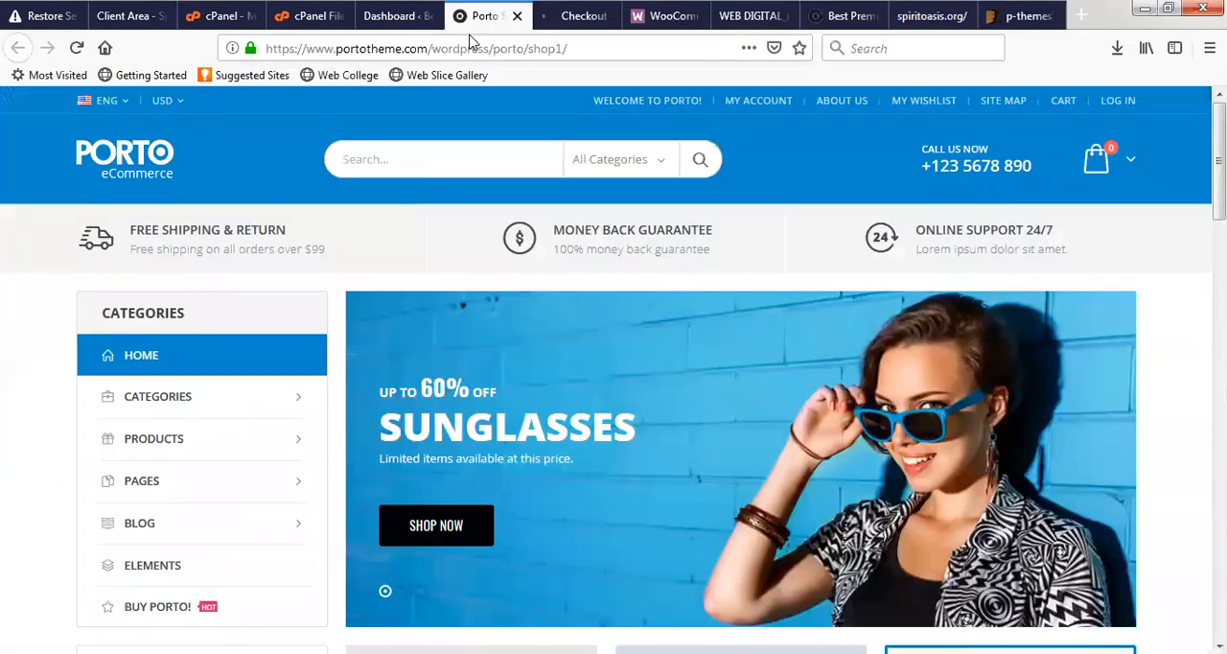
click(516, 15)
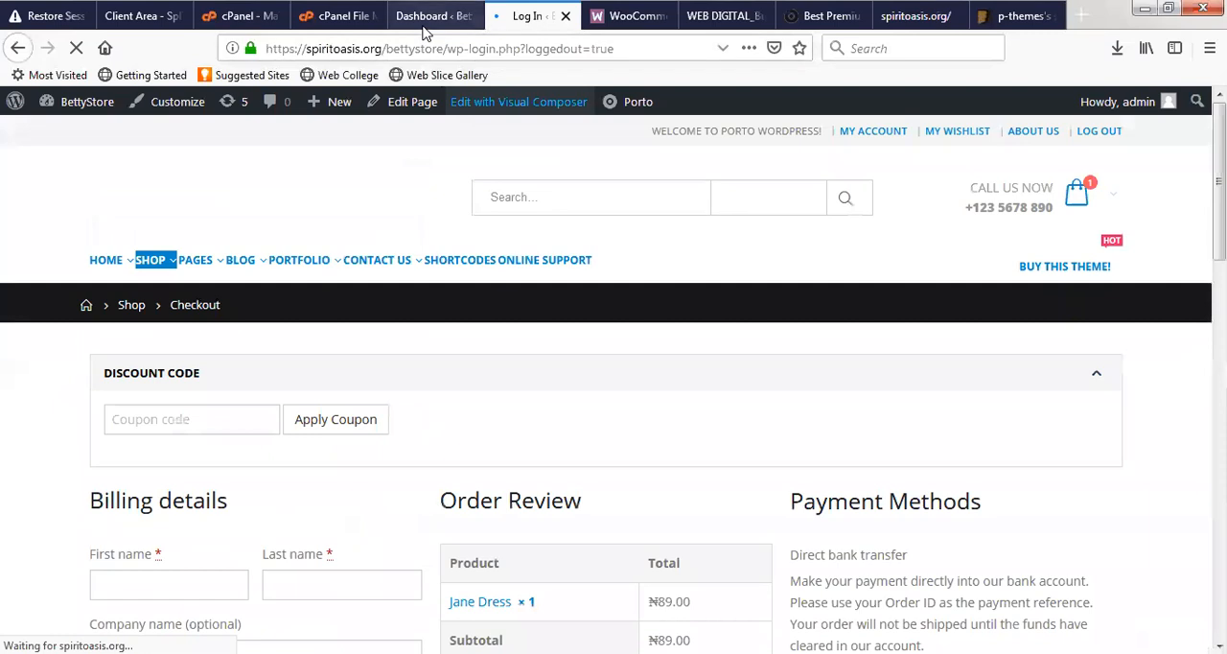
- Load the BettyStore home page at spiritoasis.org/bettystore/ in place of the login page, and return to the WordPress dashboard page
click(426, 23)
click(524, 16)
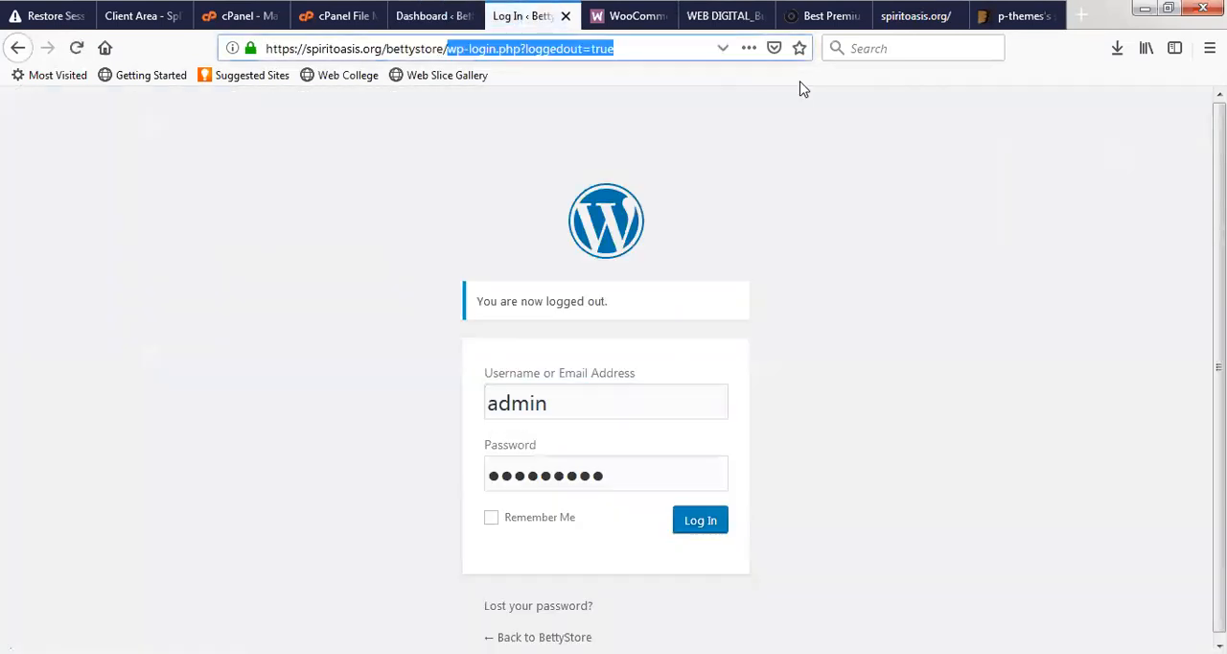
key(BackSpace)
key(Return)
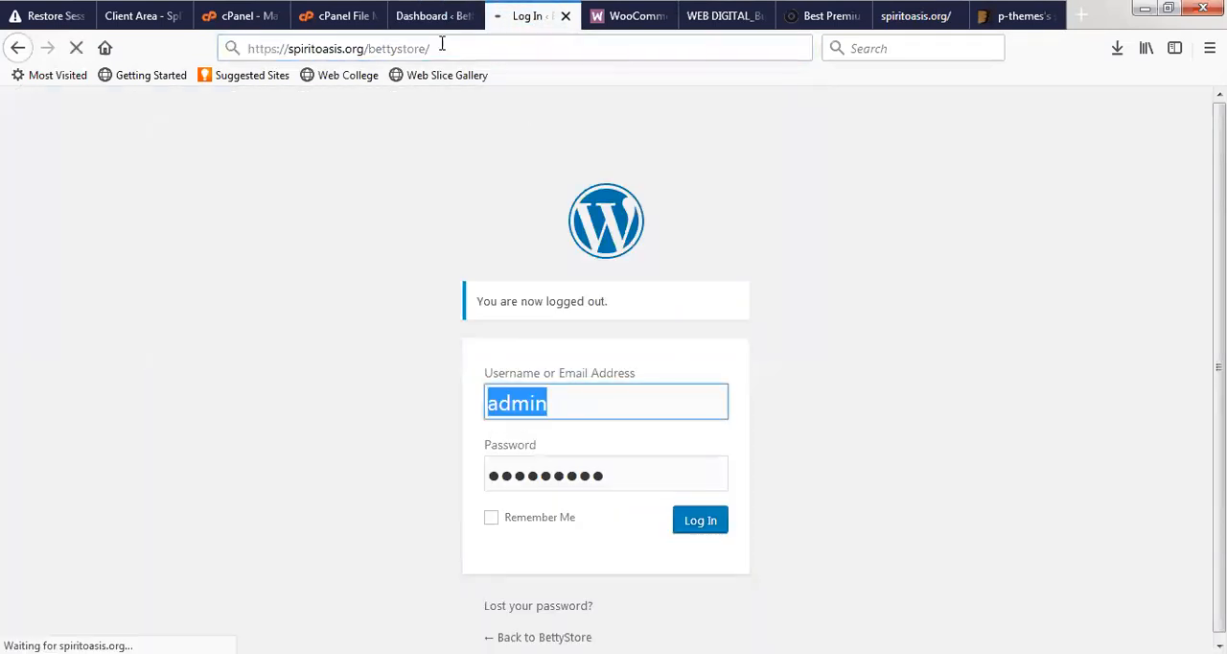
click(467, 15)
click(467, 15)
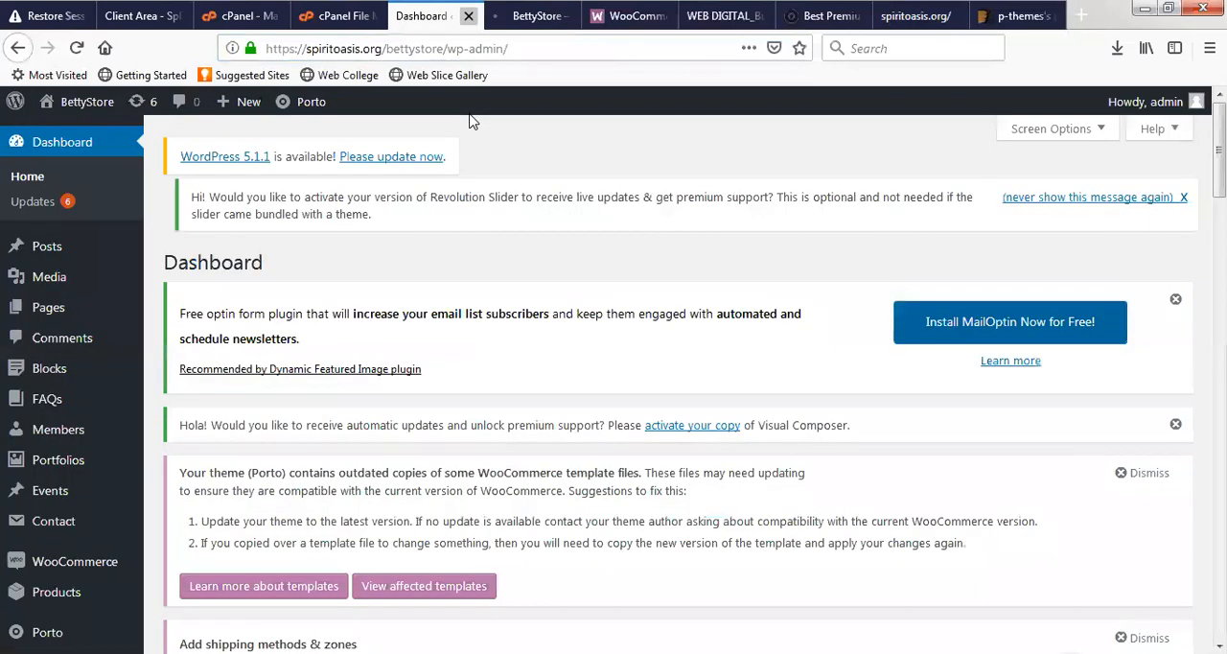